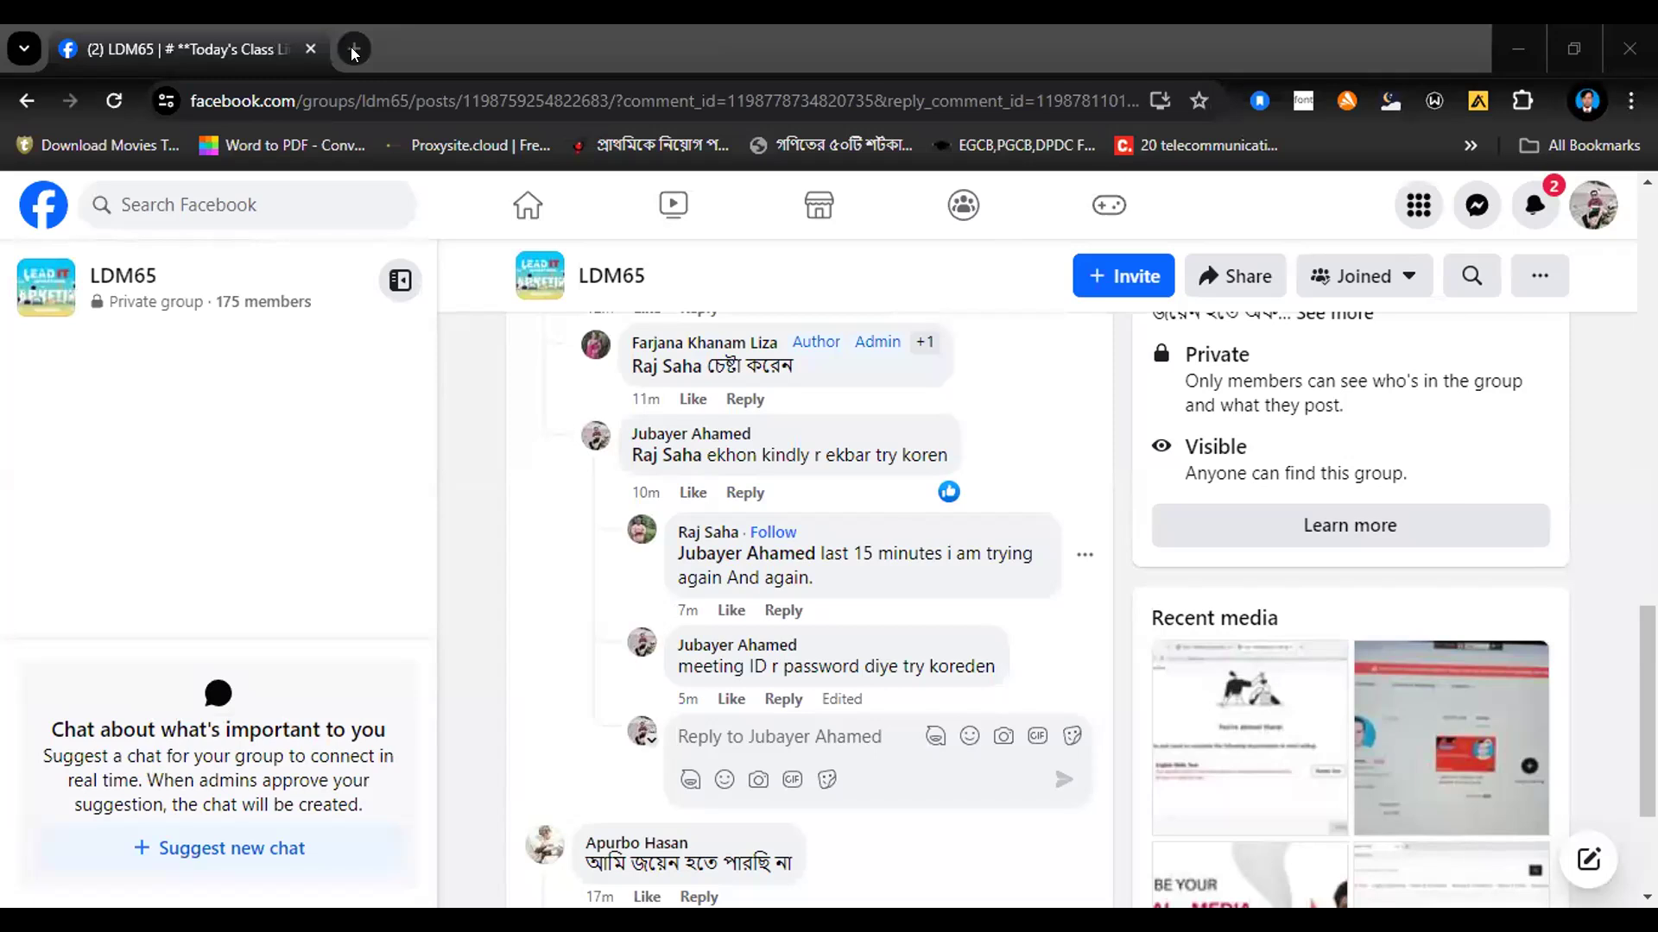
Step: Replace the Facebook page with a new browser tab and search Google for "upwork"
click(353, 49)
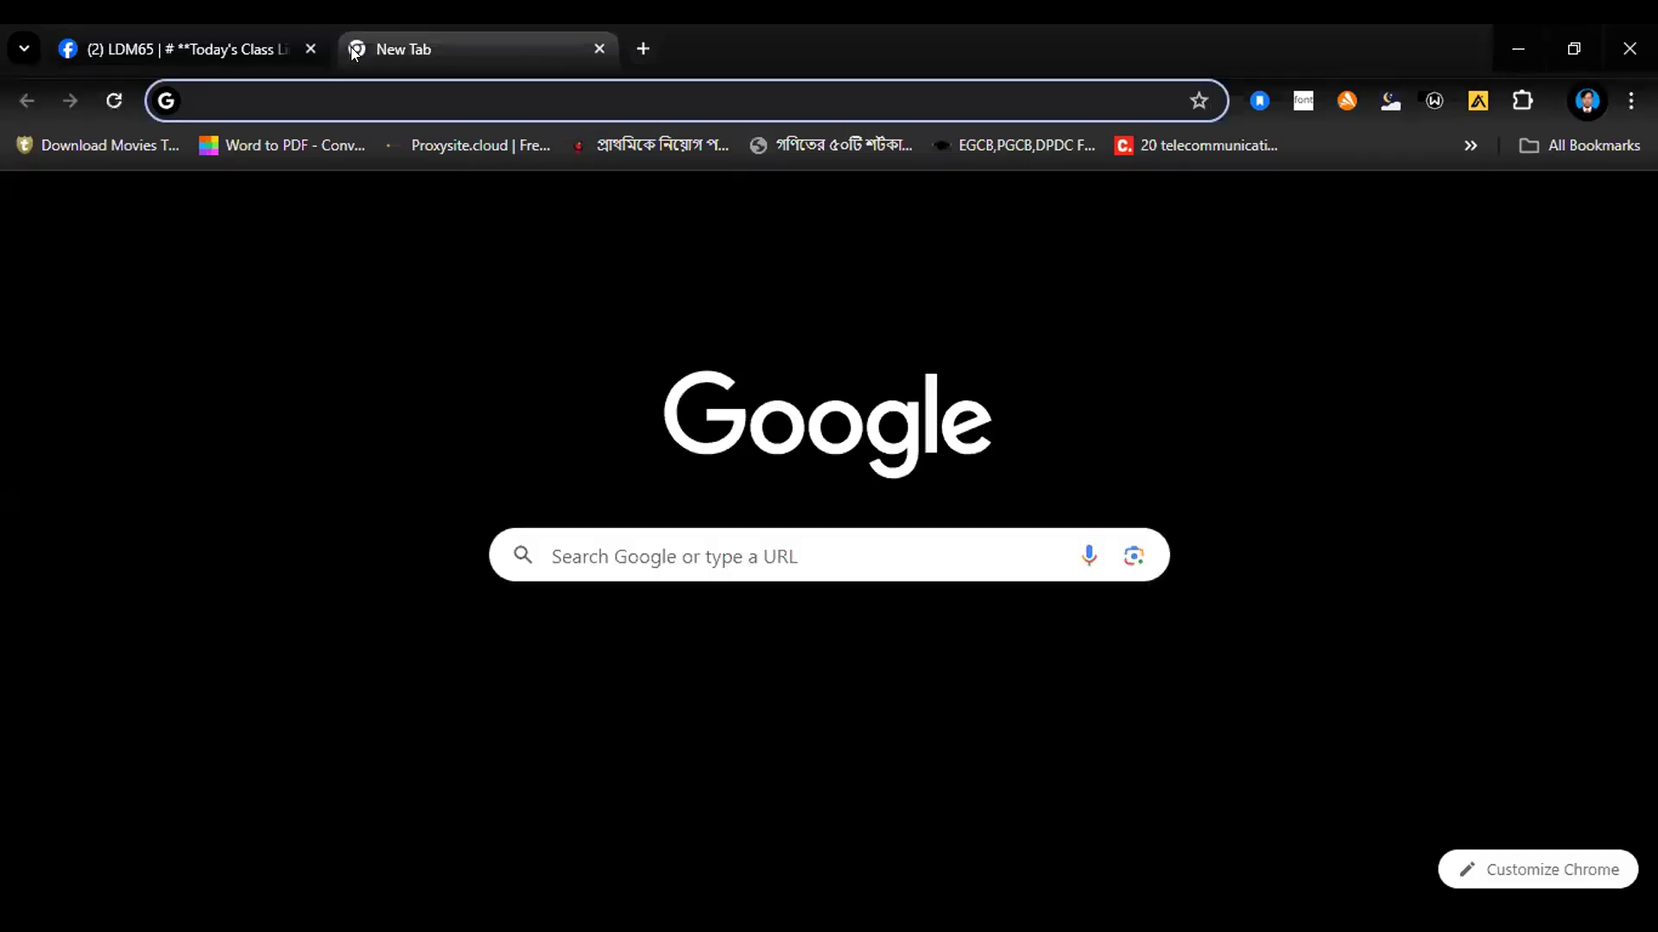
click(301, 46)
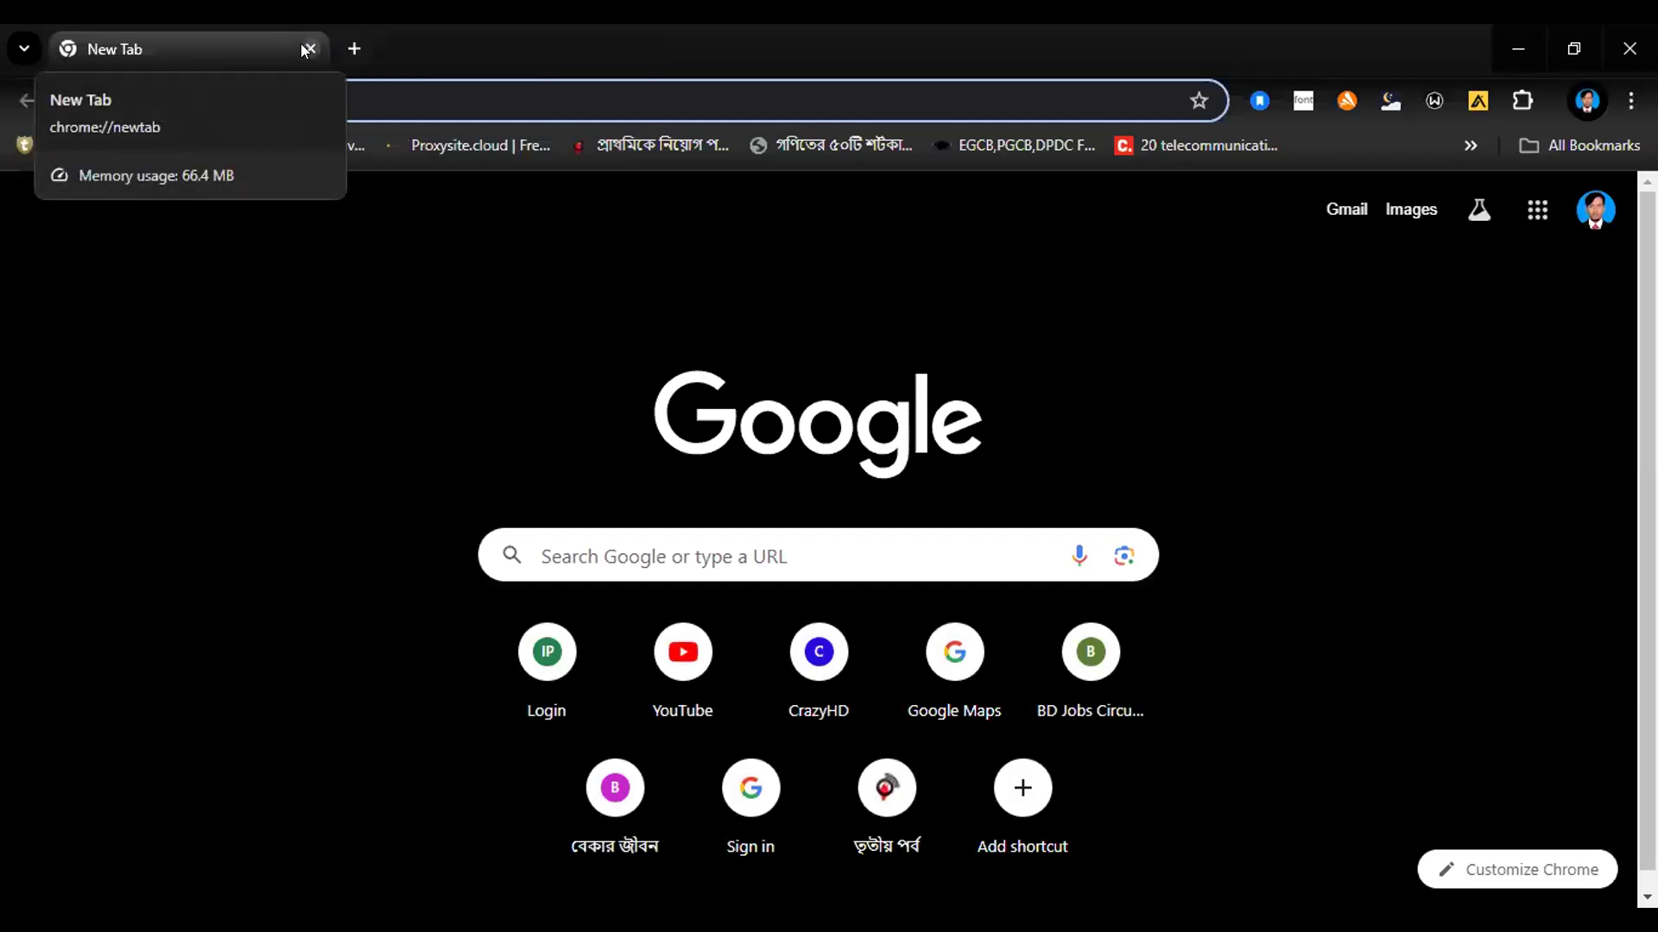
click(423, 98)
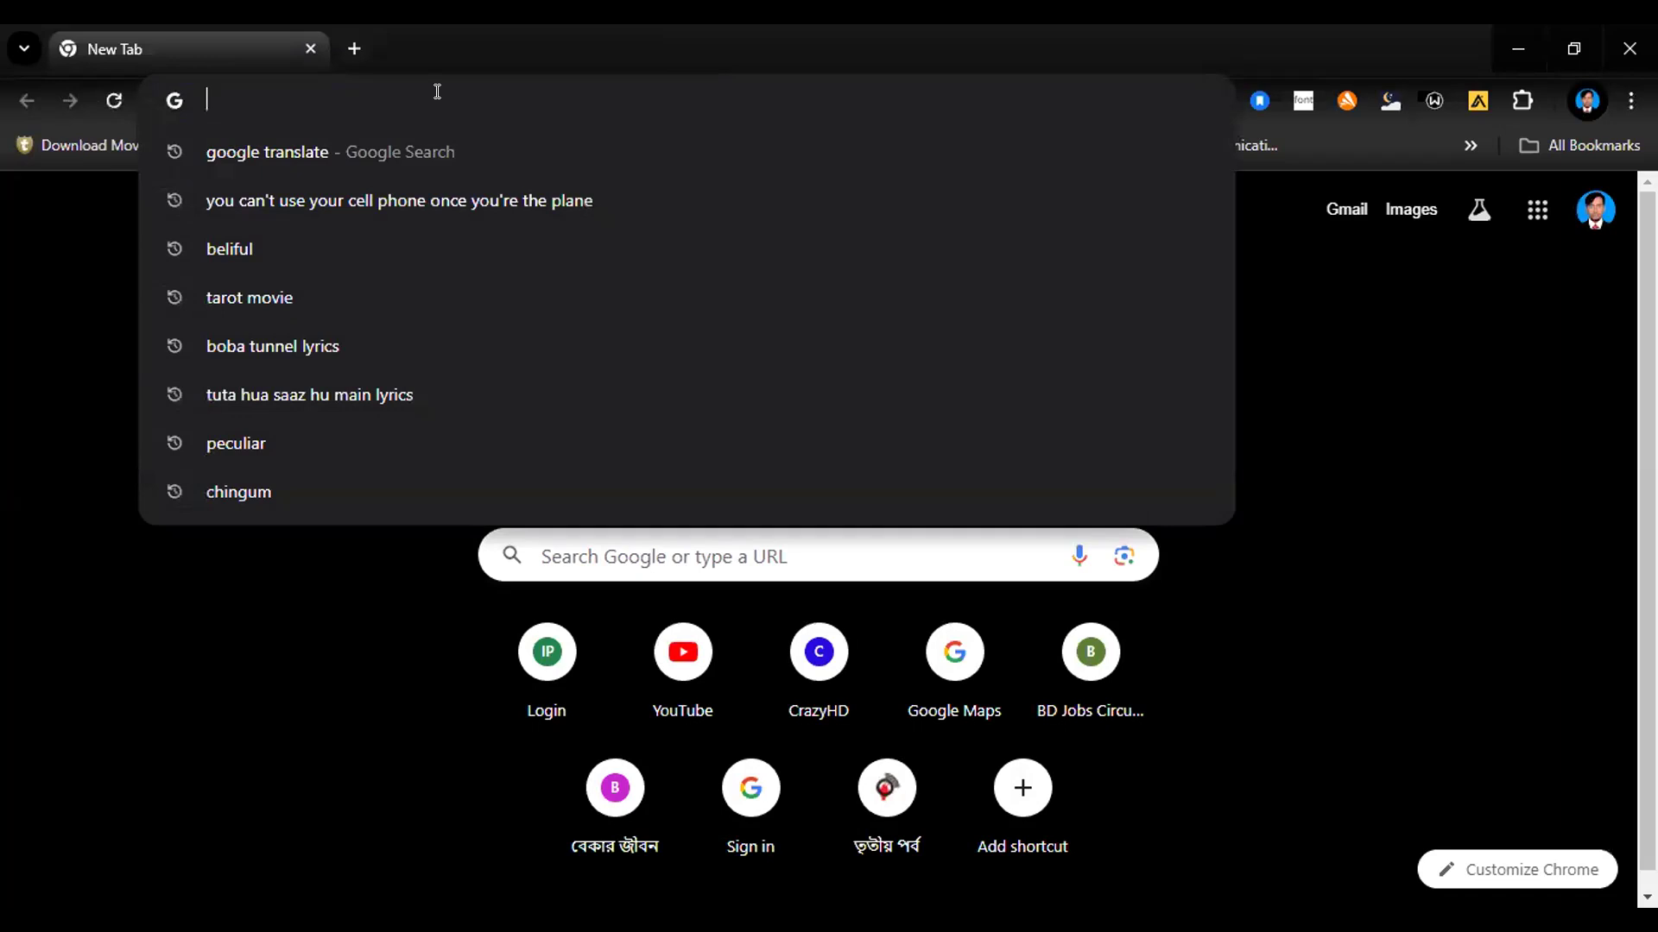
text(up)
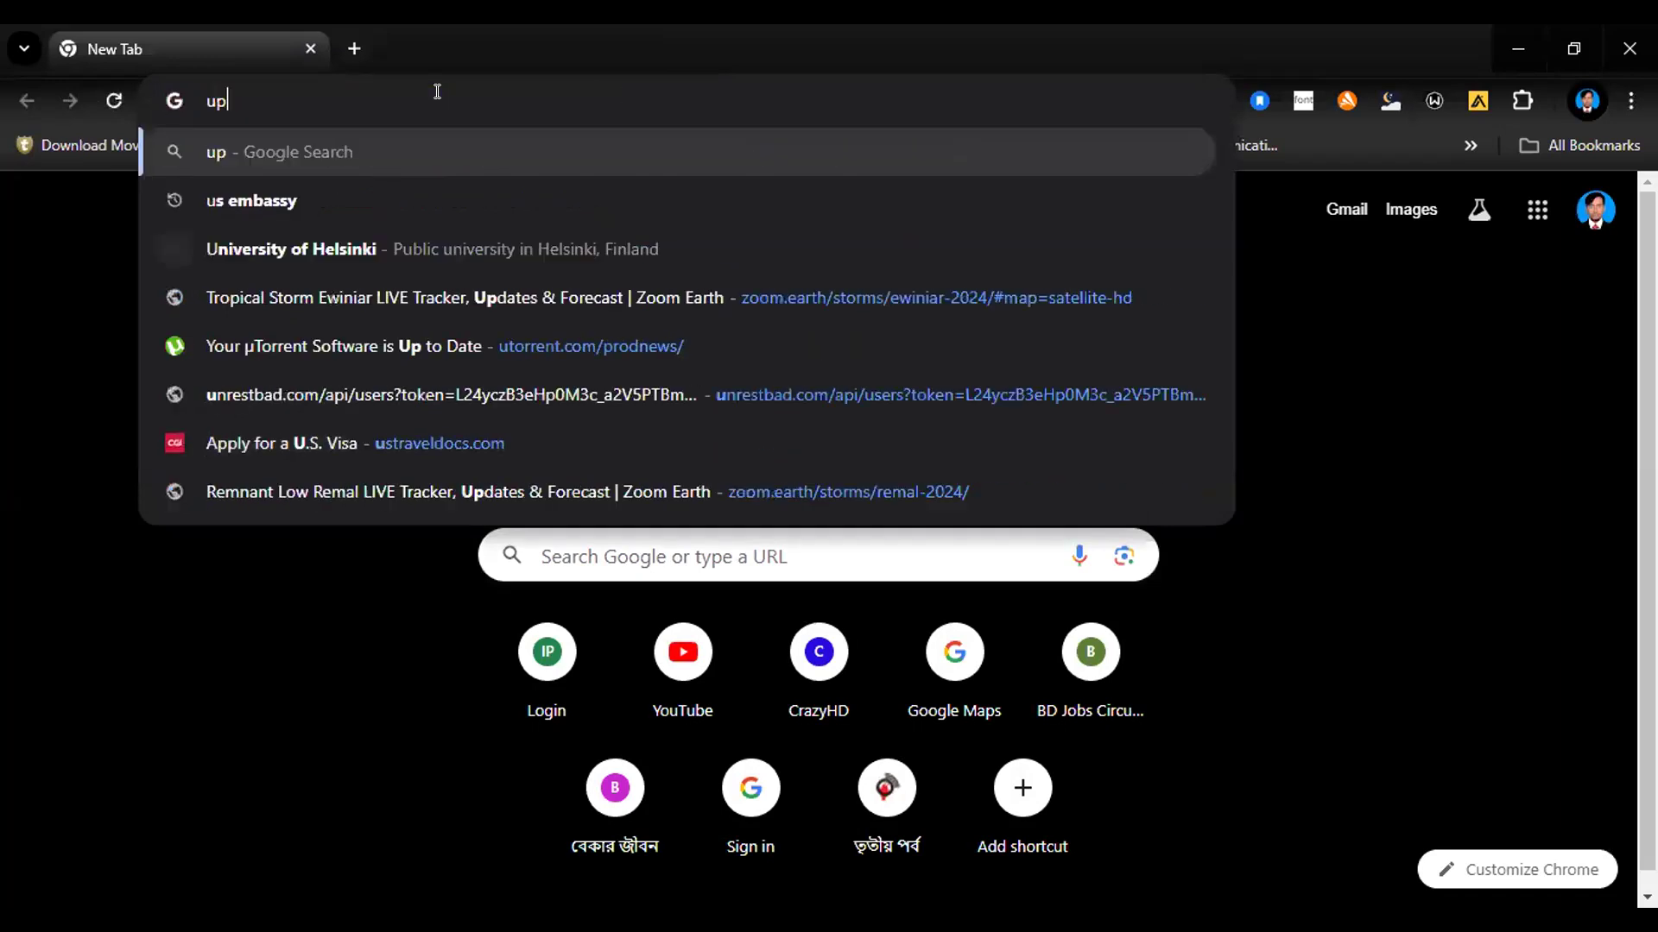
text(work)
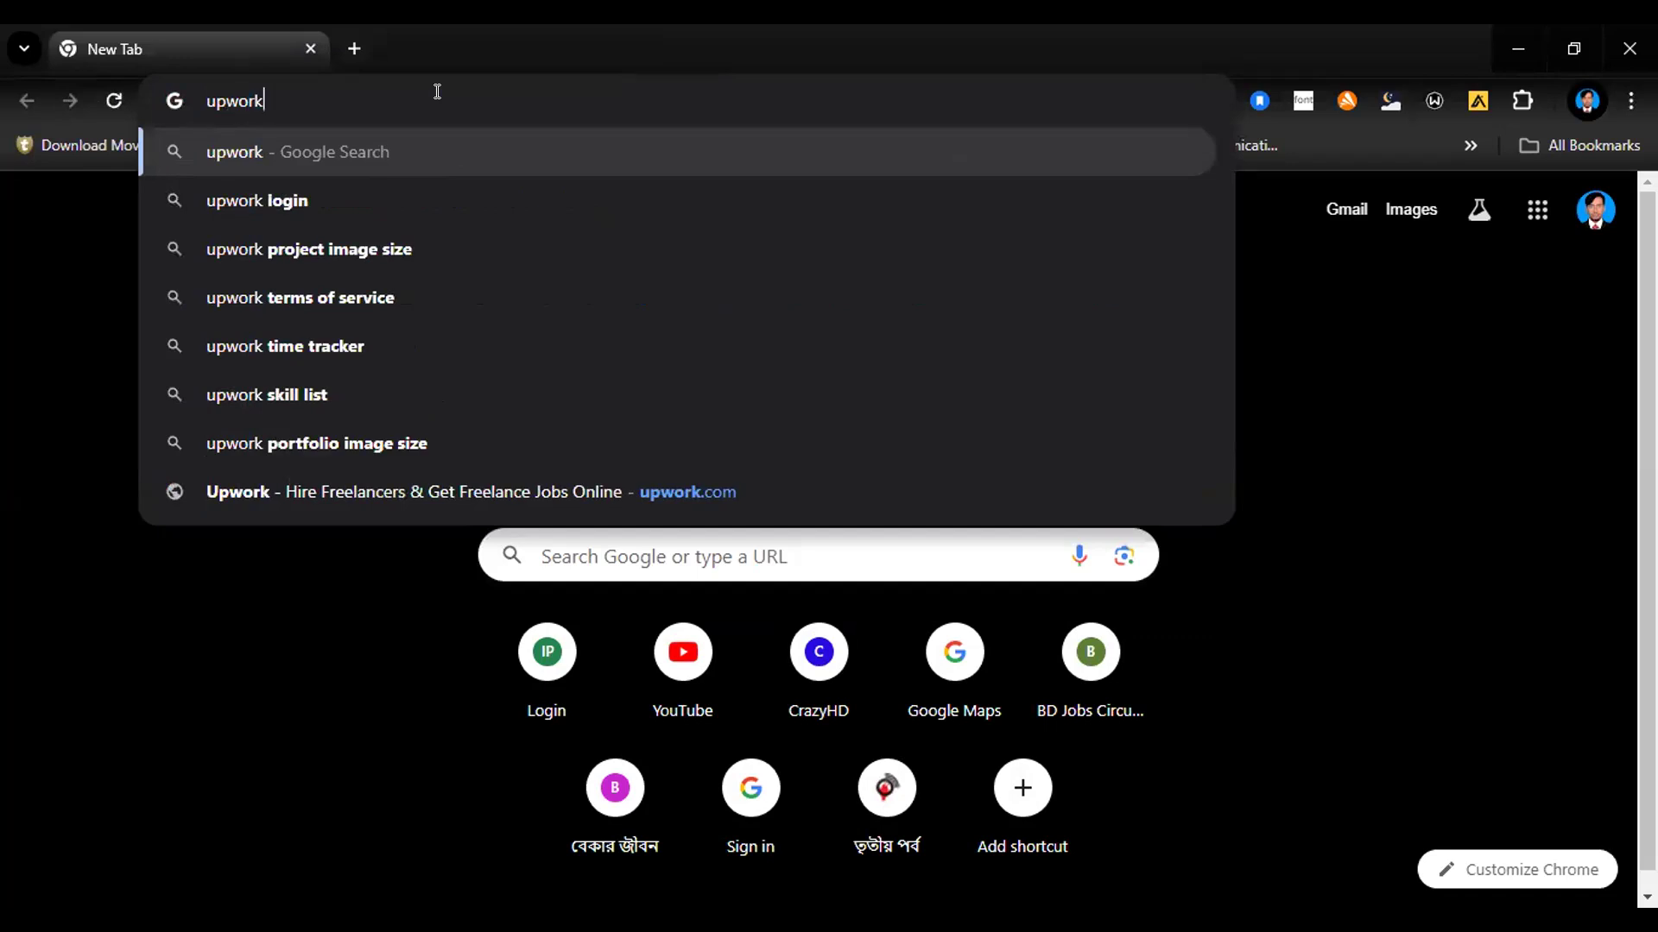
key(Return)
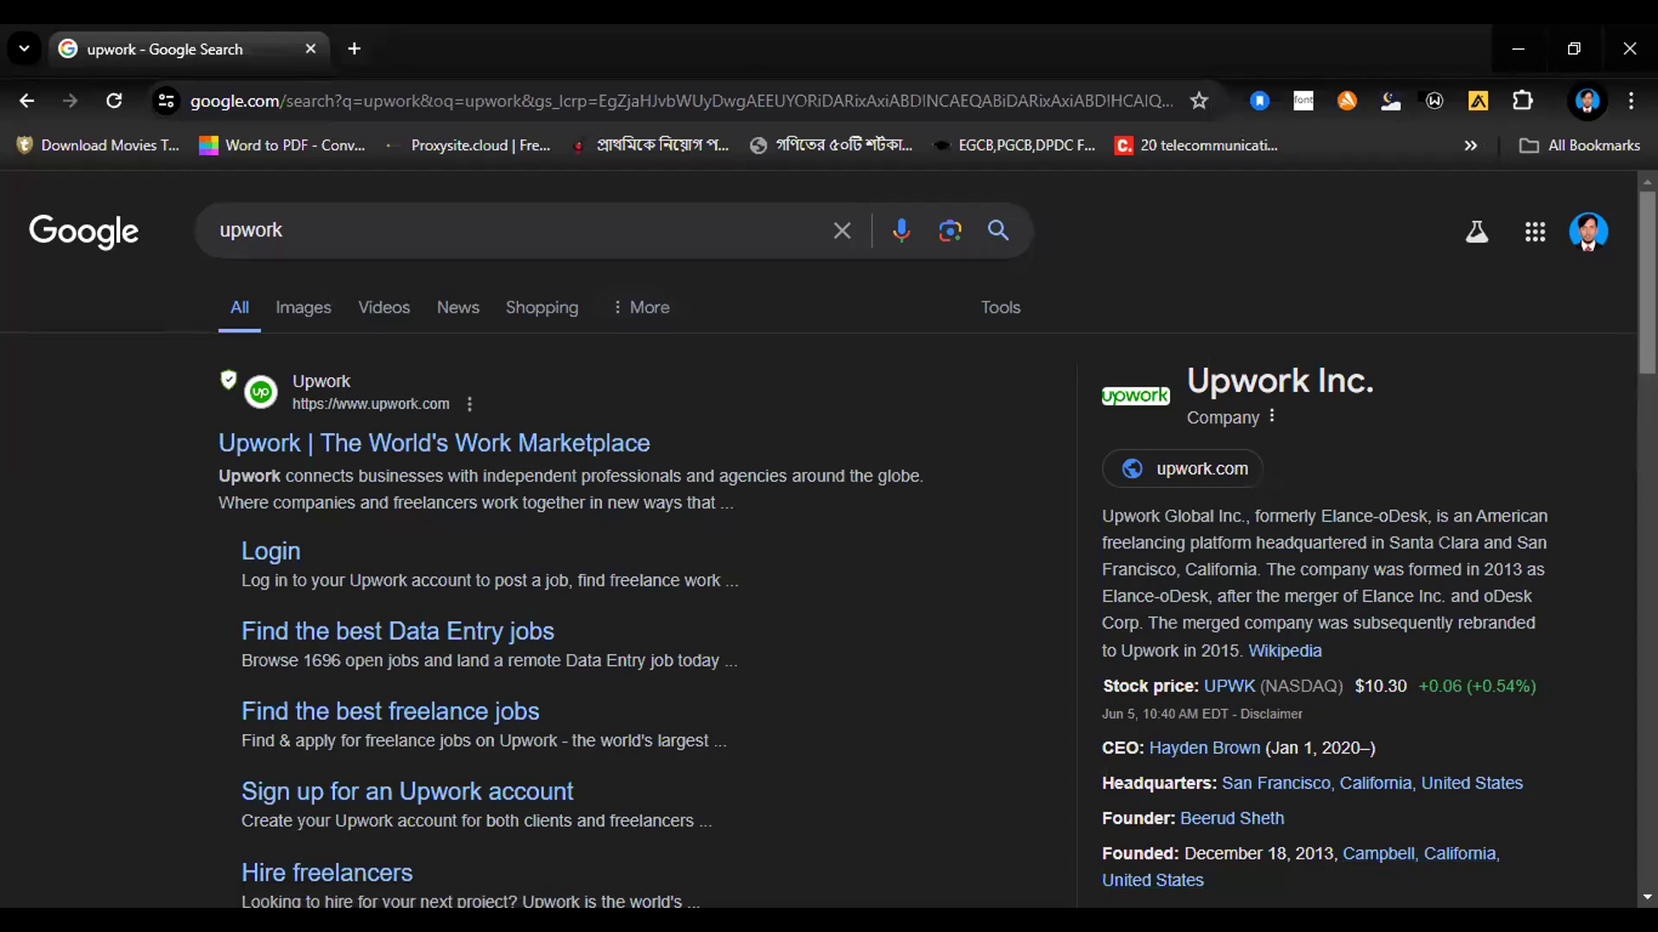
Step: Look through the search results and open the official Upwork website
scroll(1630, 325, down, 5)
scroll(1630, 469, down, 8)
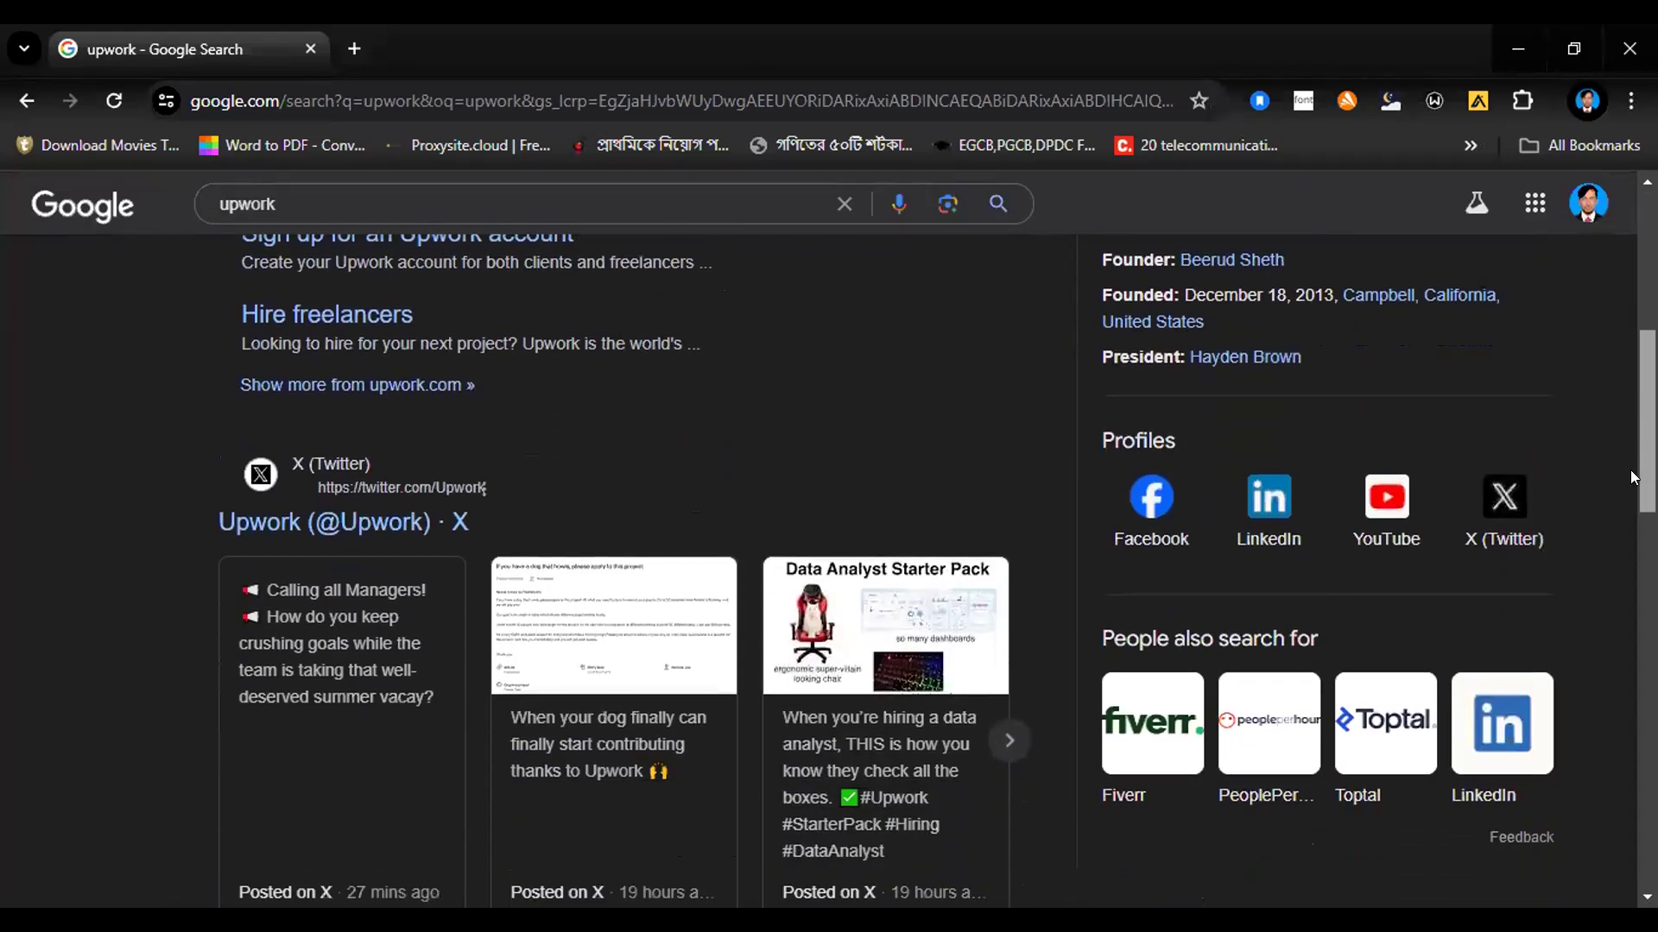
scroll(1604, 623, down, 1)
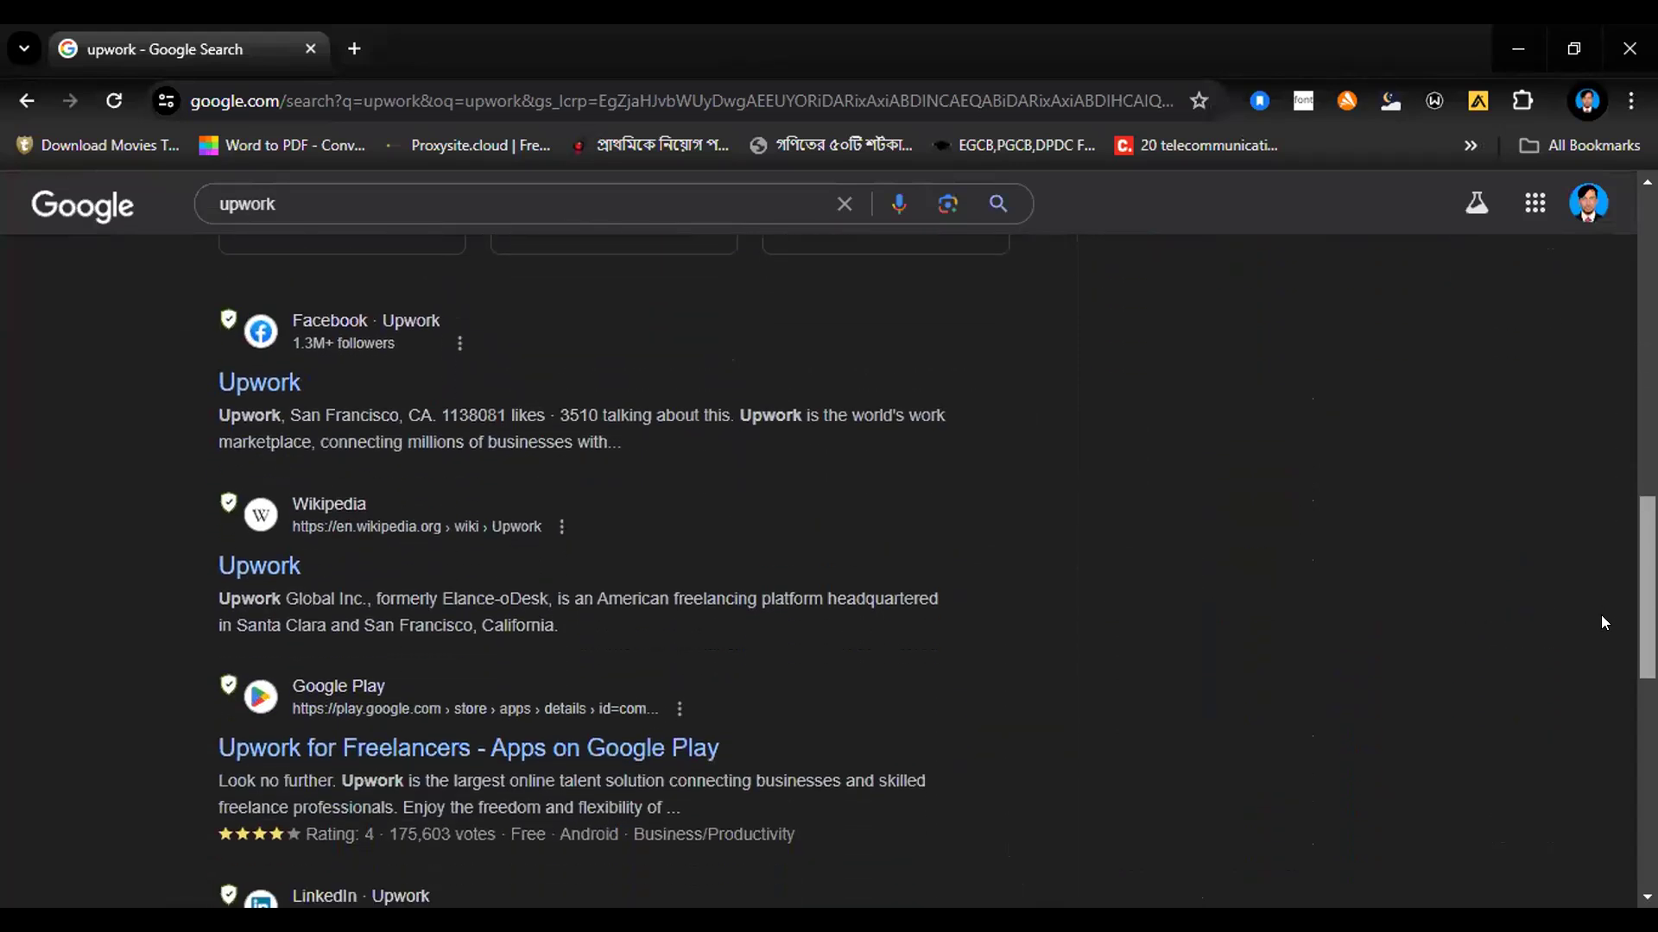
scroll(1601, 622, down, 2)
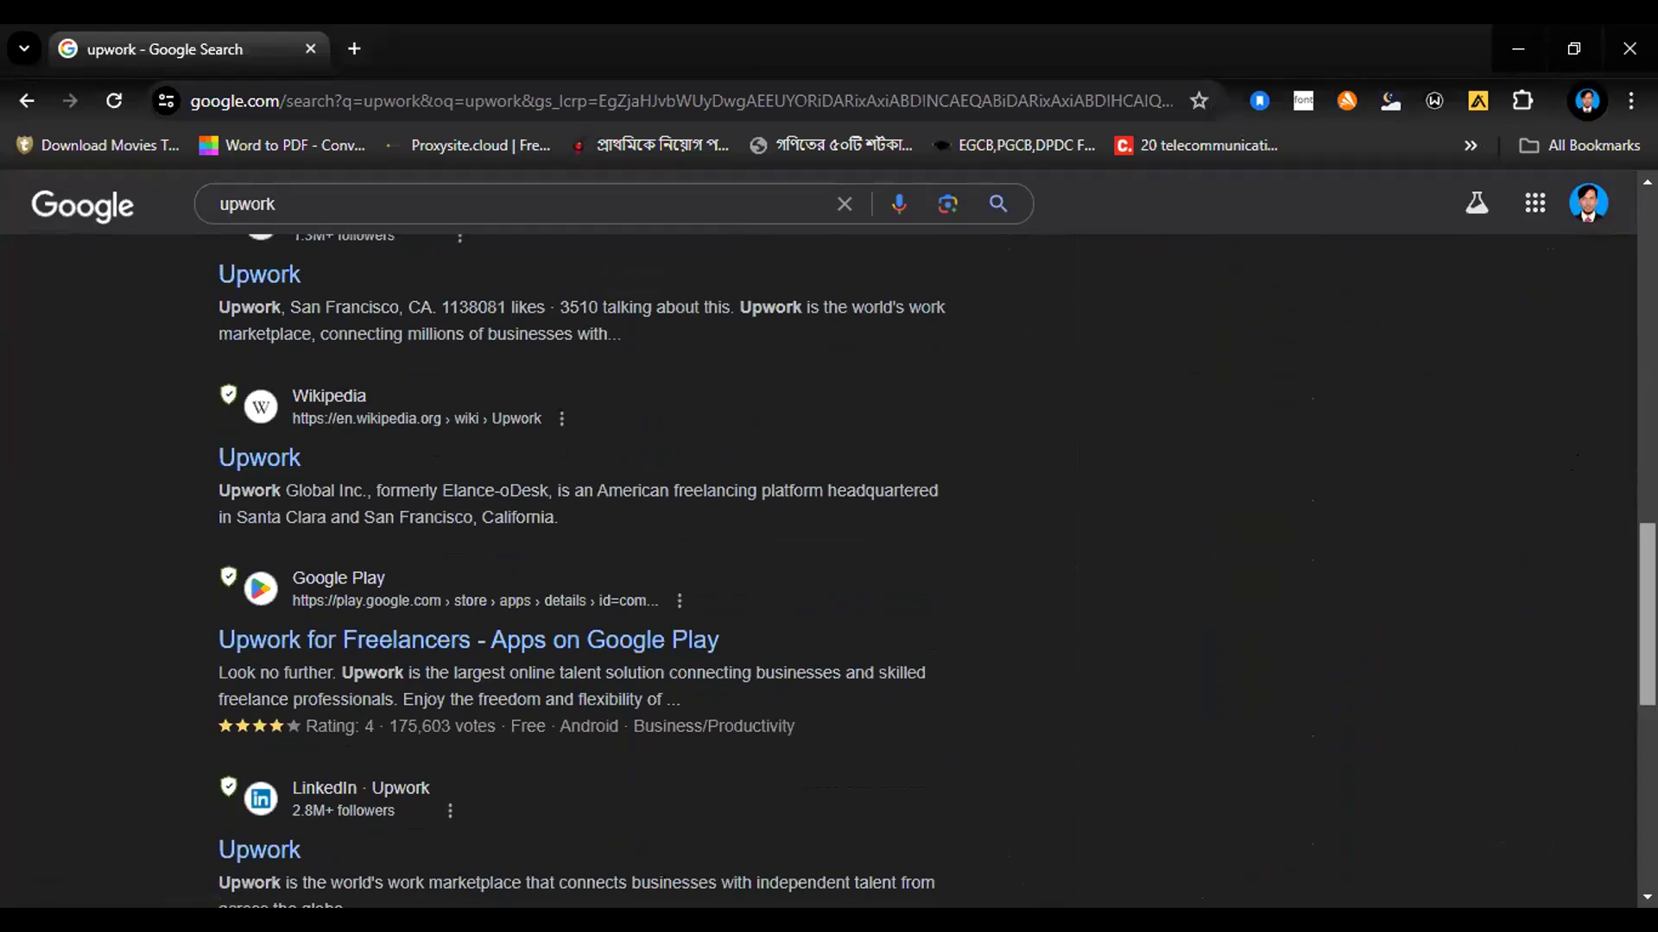
scroll(1621, 632, down, 8)
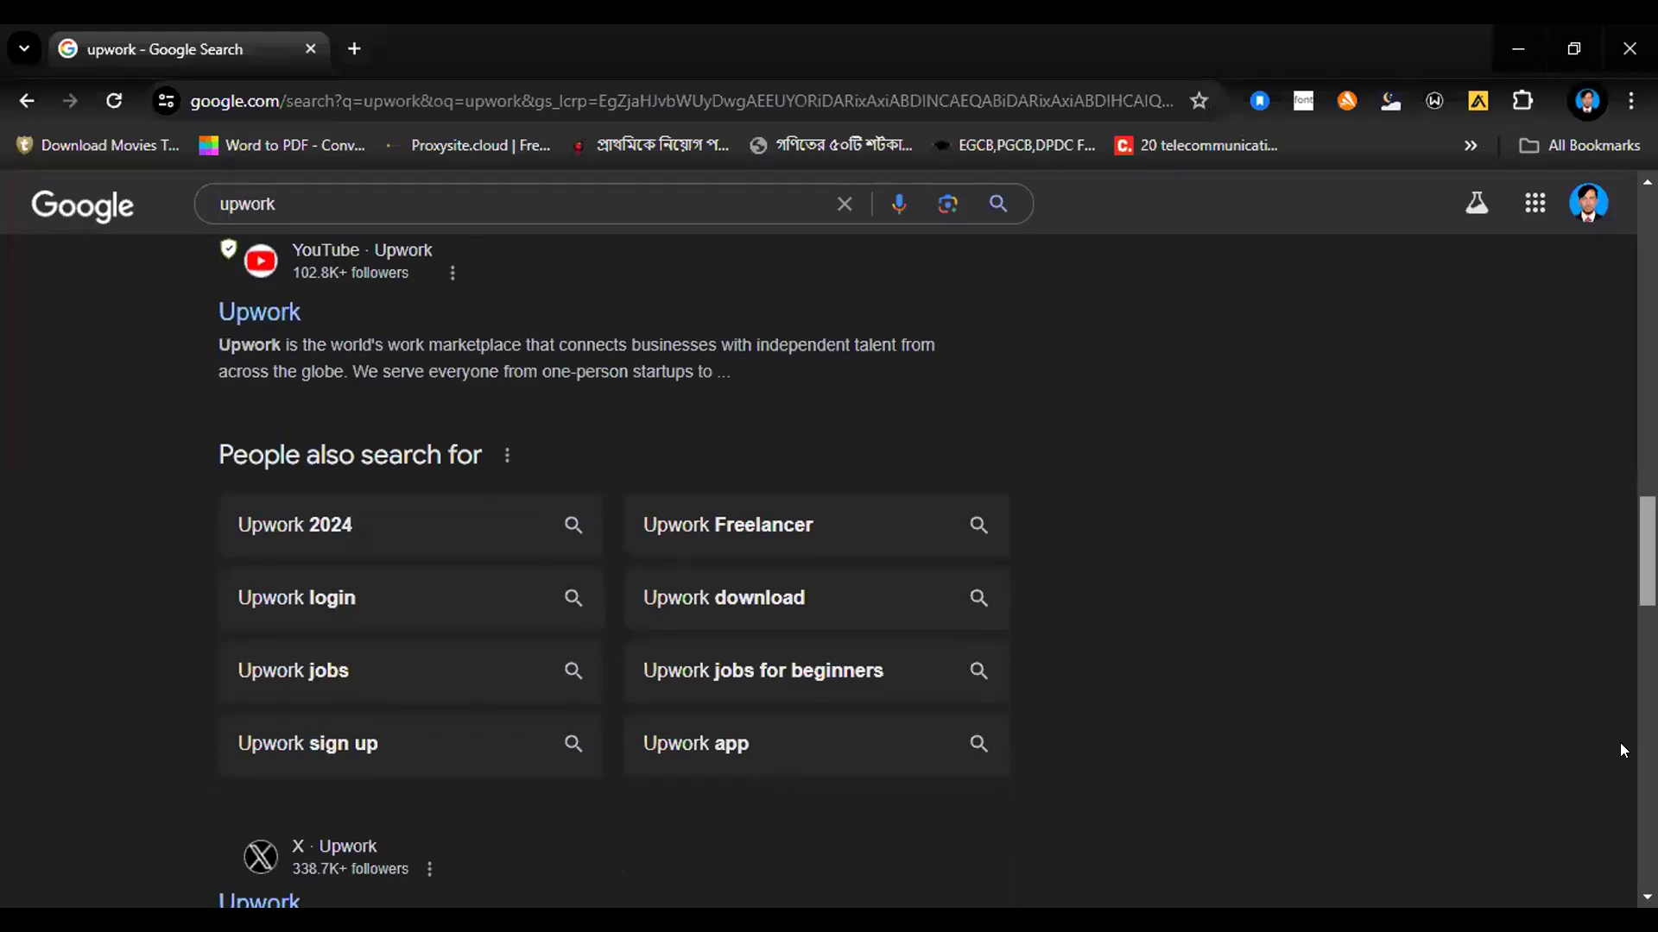
scroll(1619, 742, up, 10)
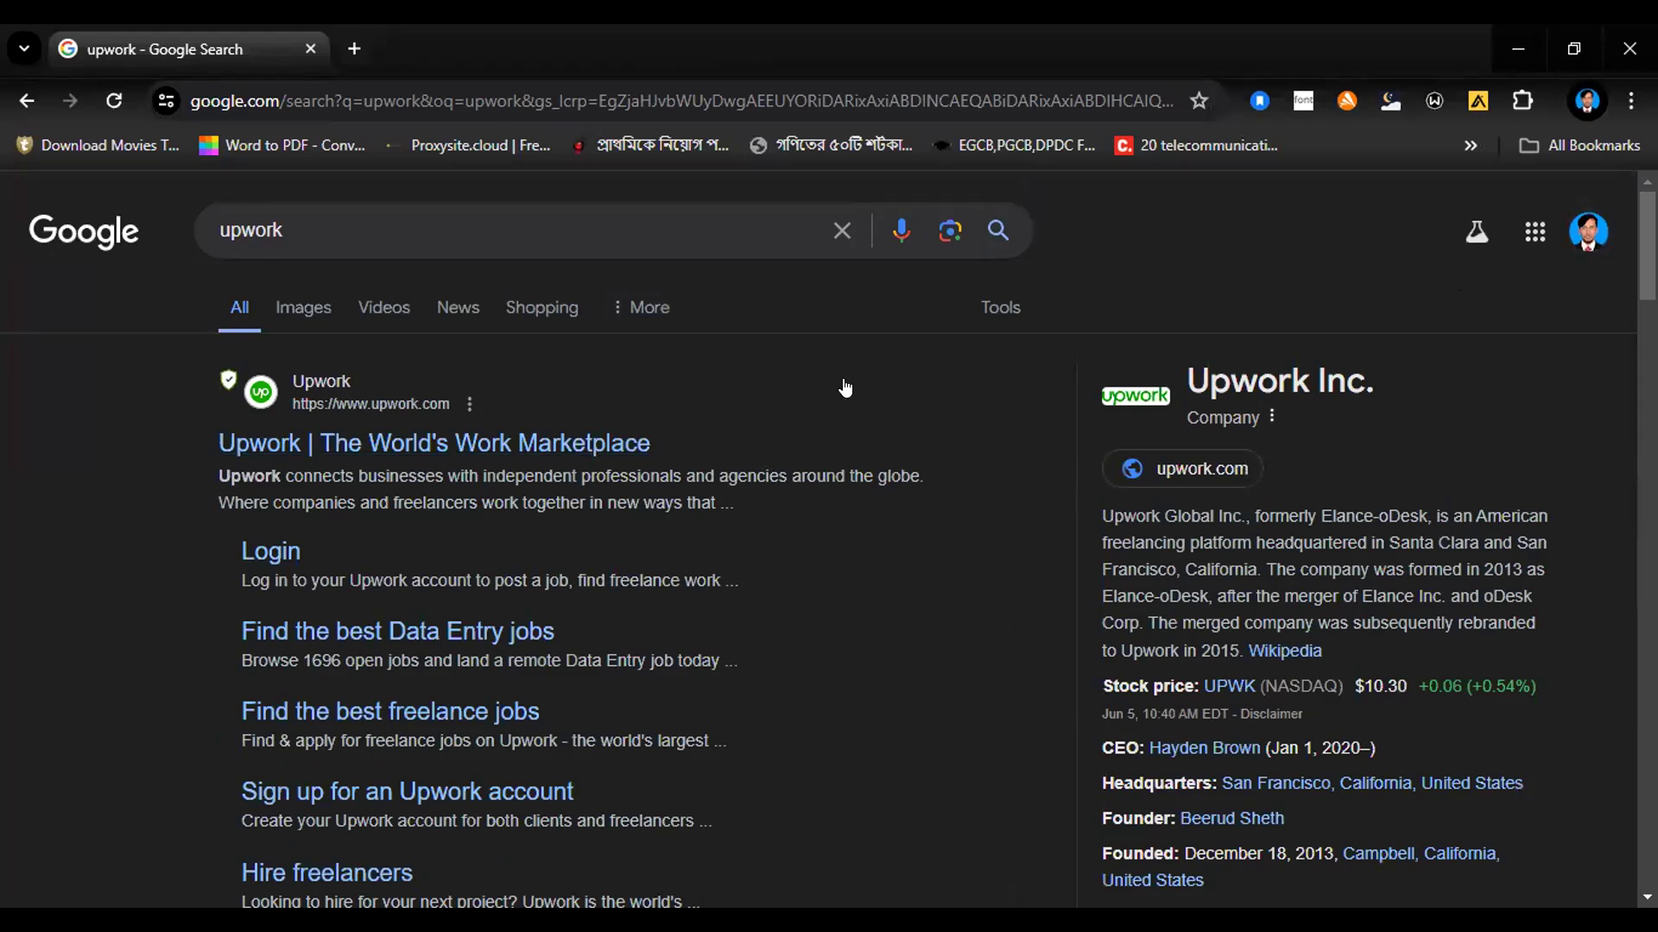
click(414, 447)
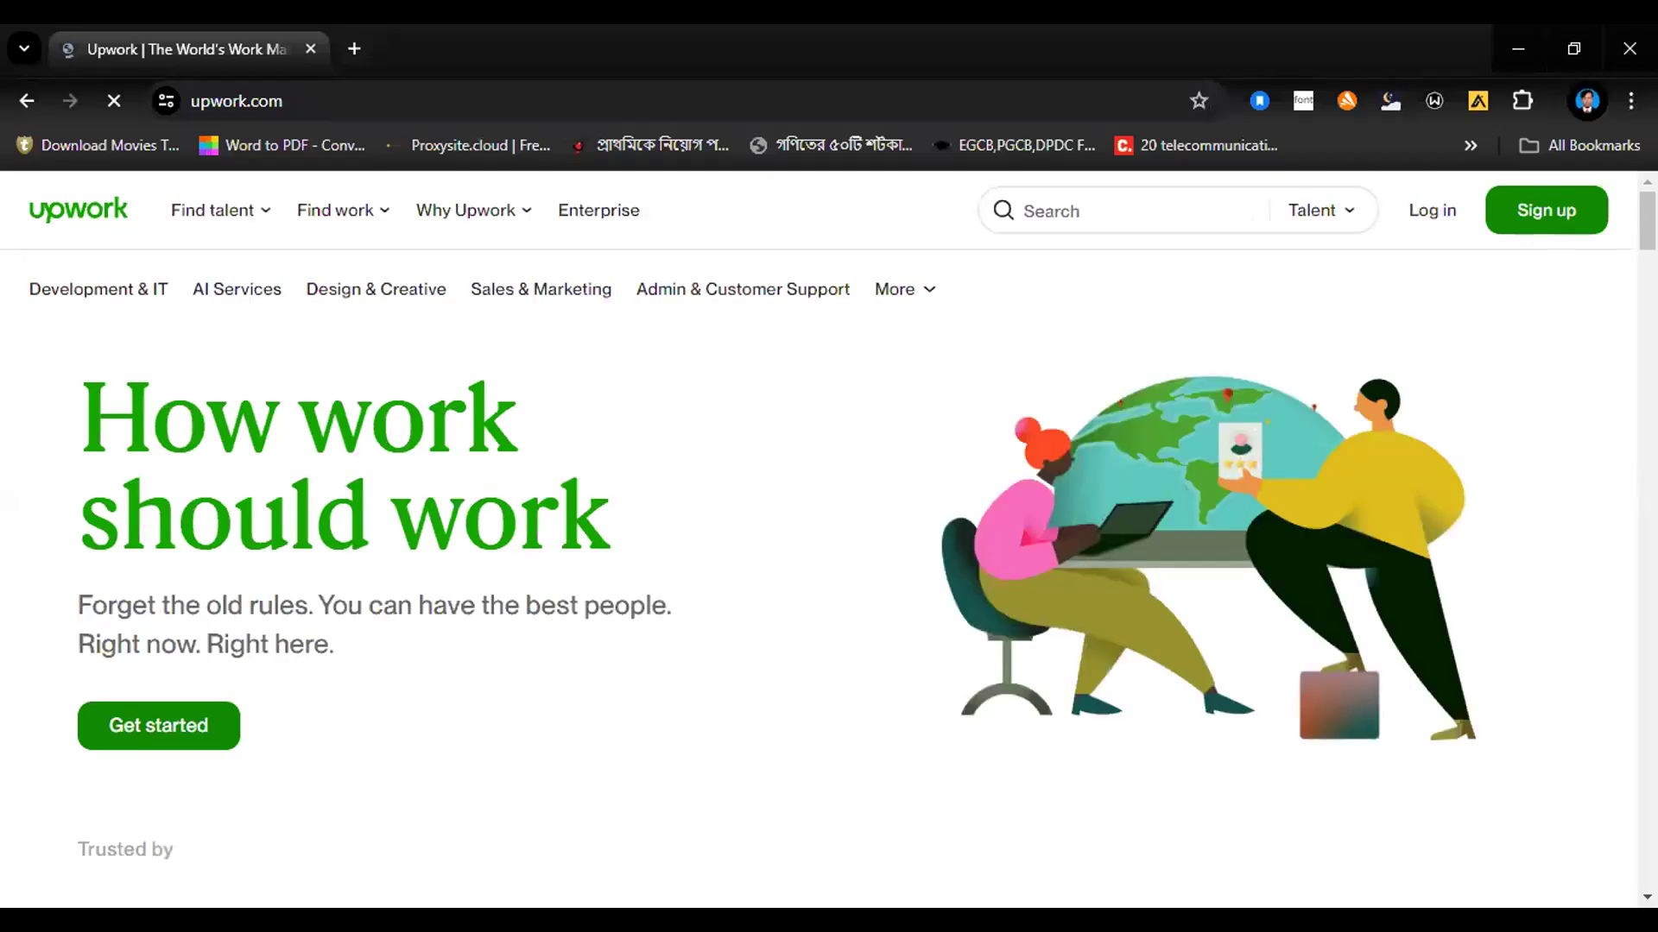
Step: Start the Upwork sign-up, dismissing the cookie notice, and apply as a freelancer looking for work
click(1547, 213)
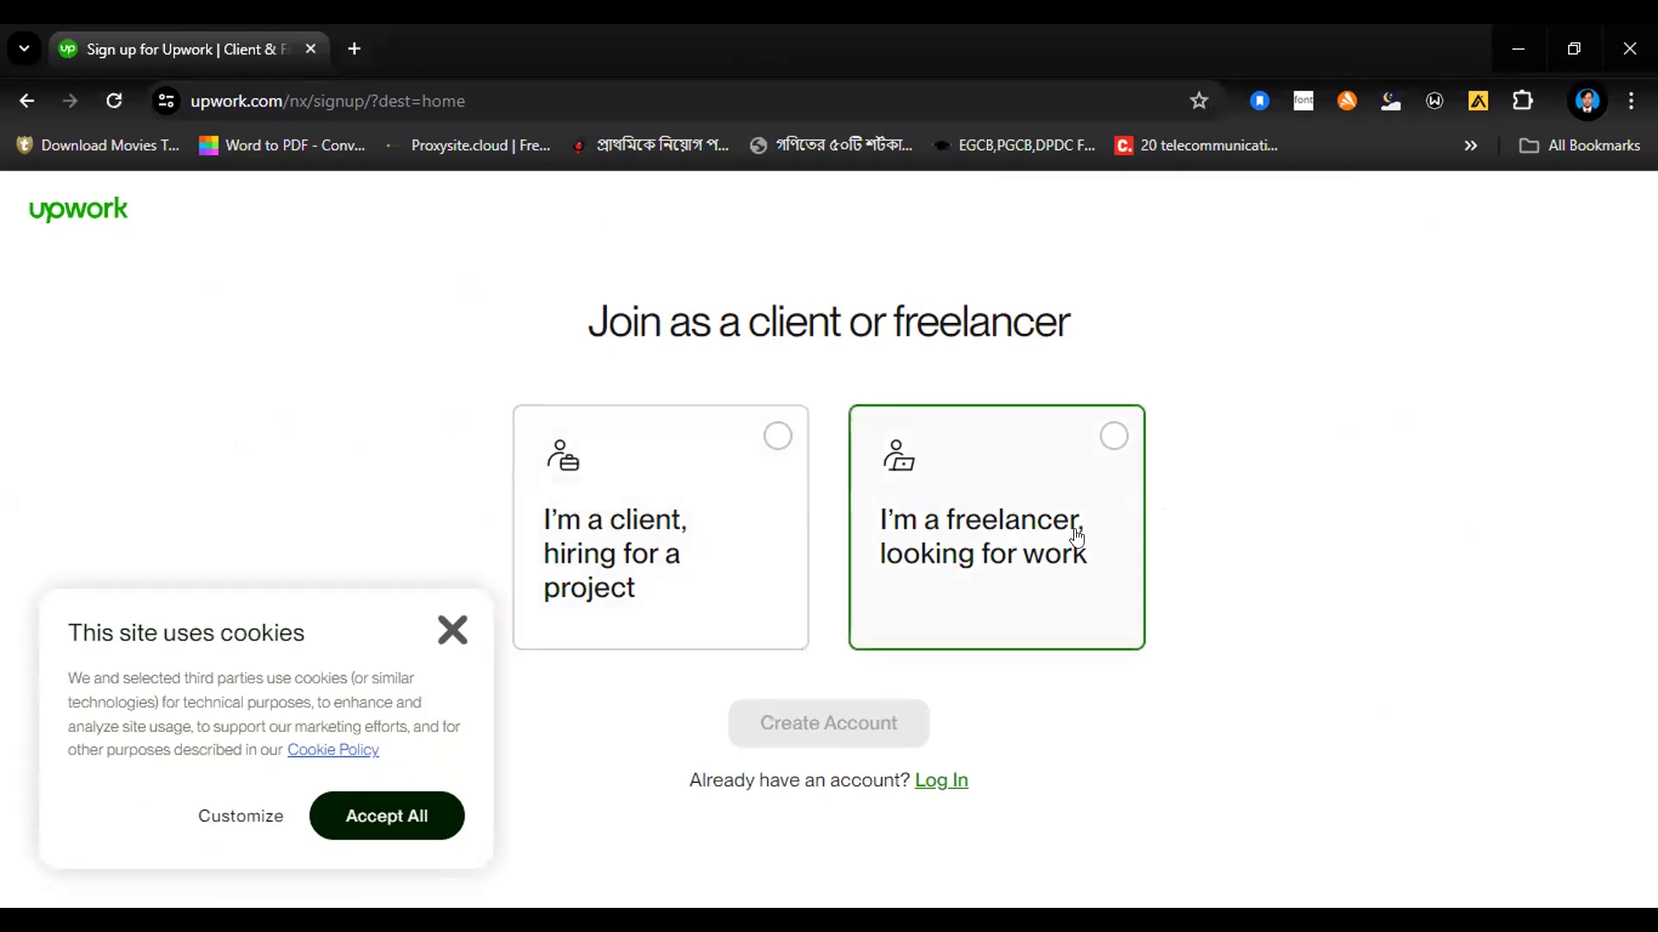
click(452, 630)
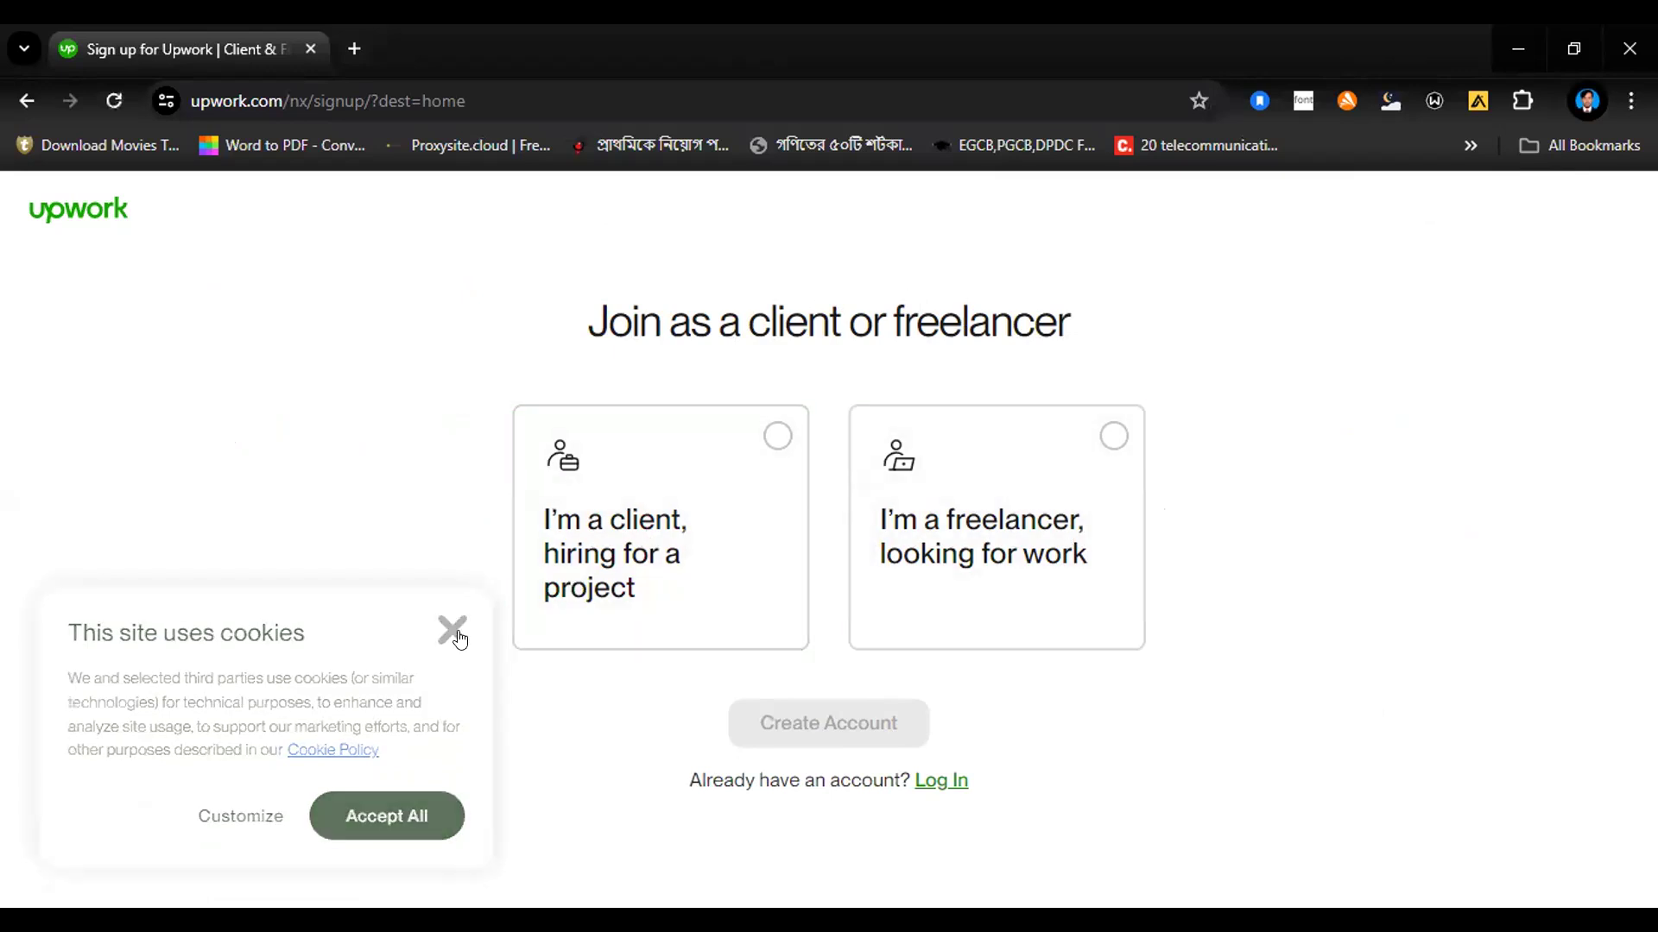
click(1009, 598)
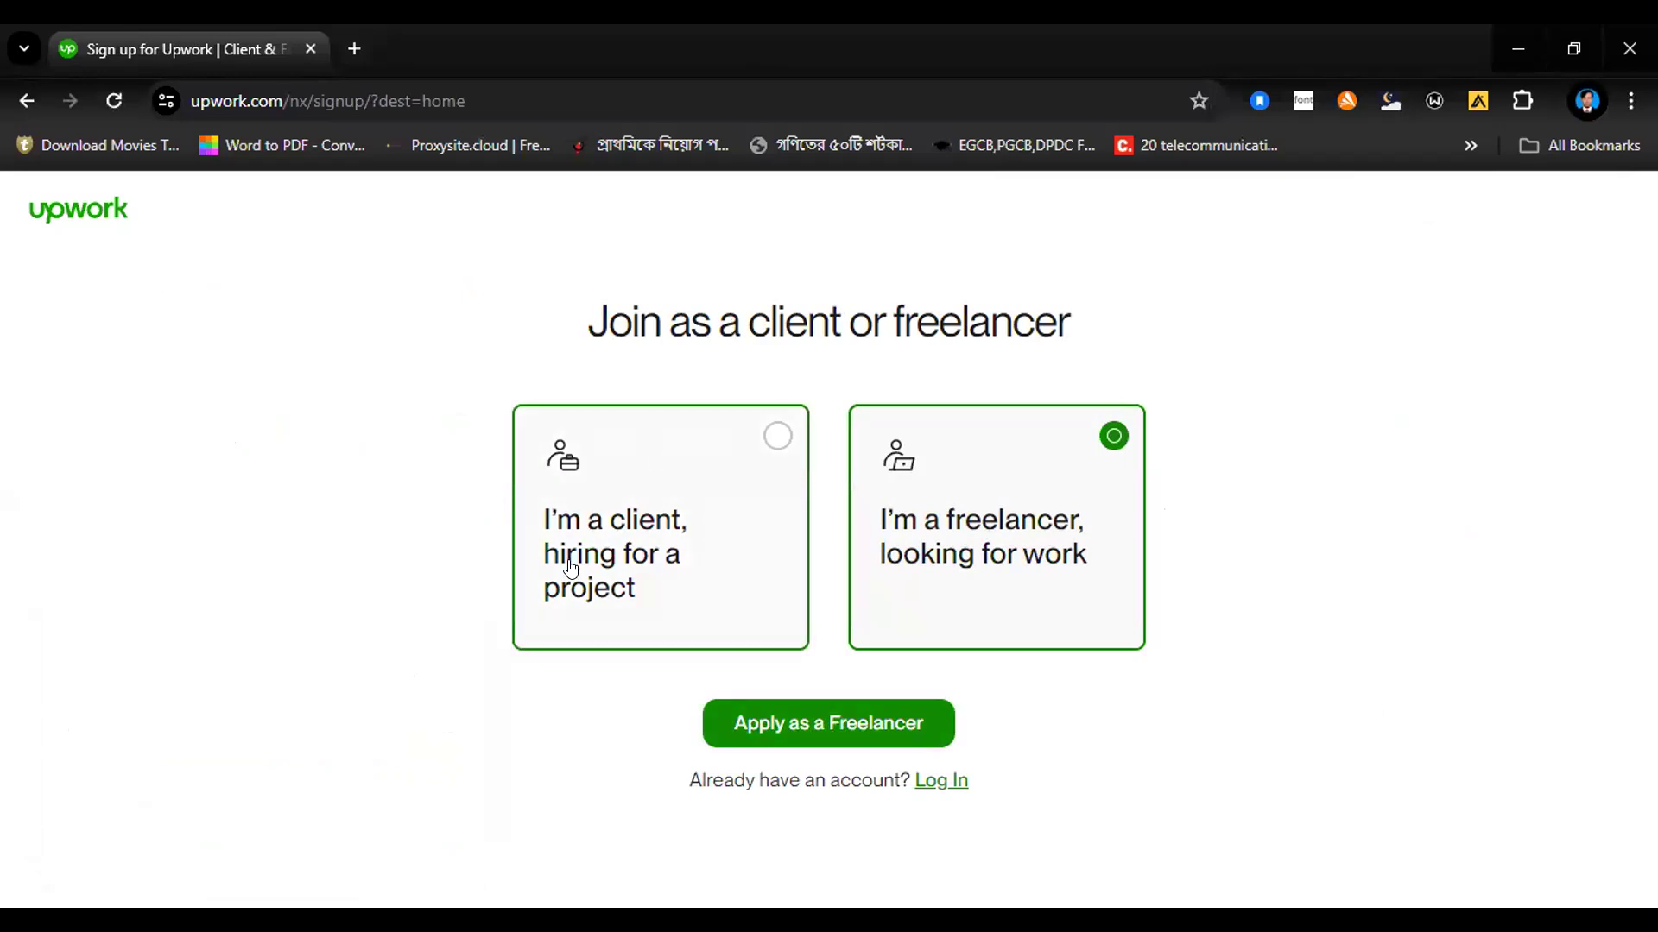
click(825, 722)
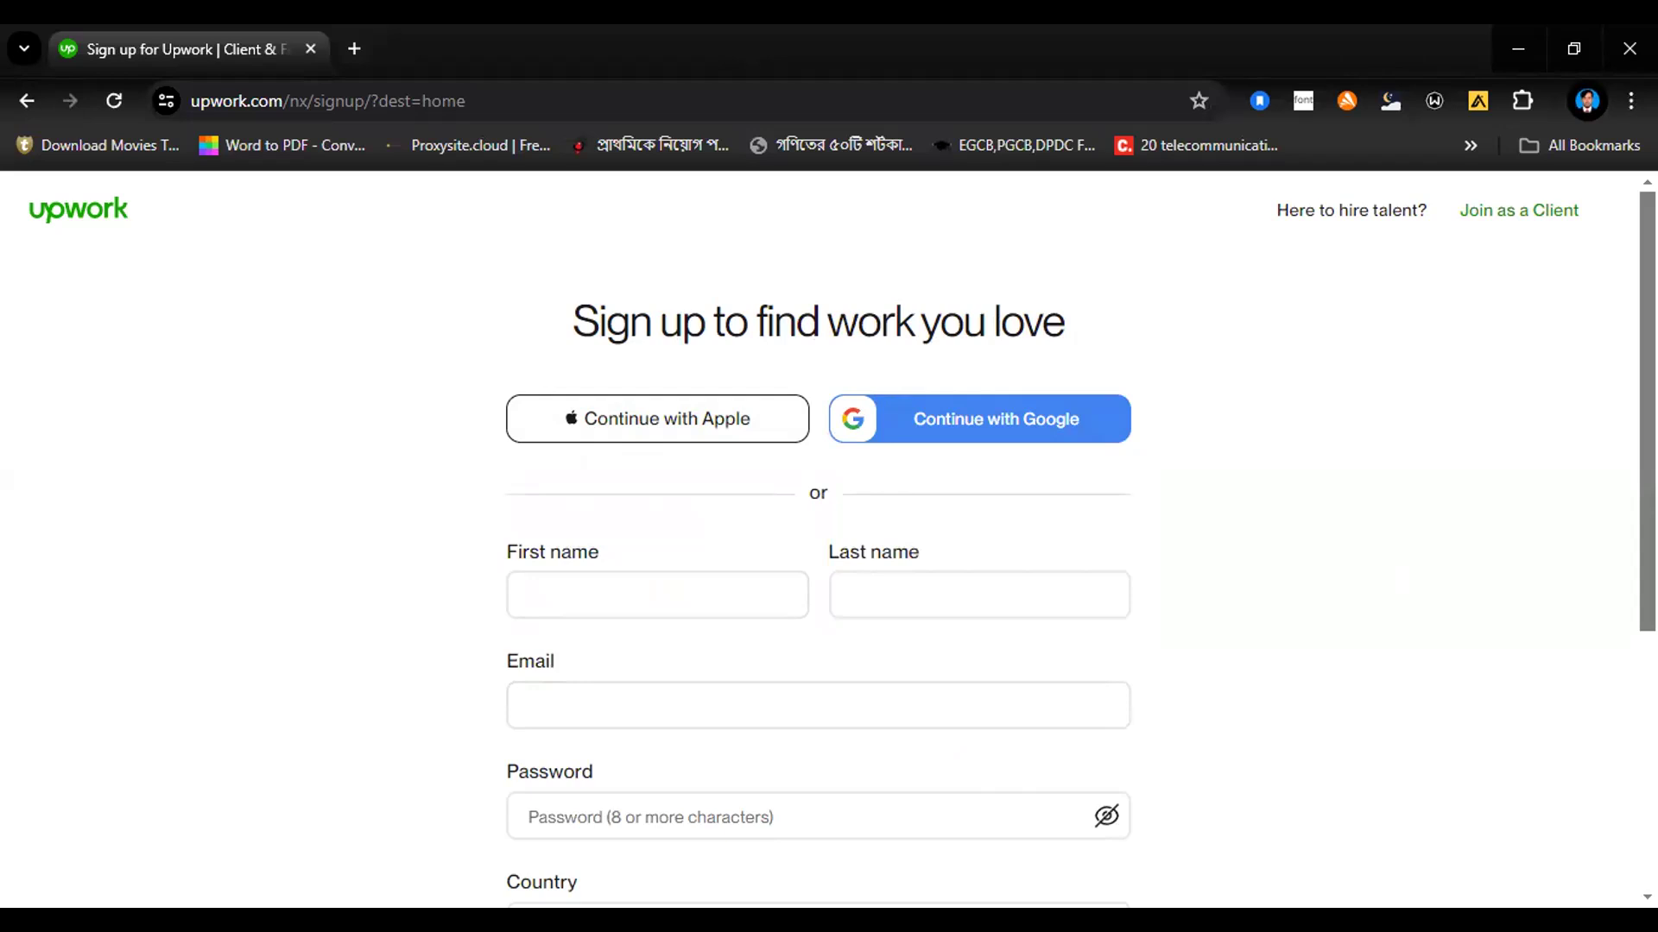
Step: Enter the freelancer's first name and last name in the sign-up form
scroll(1079, 561, down, 2)
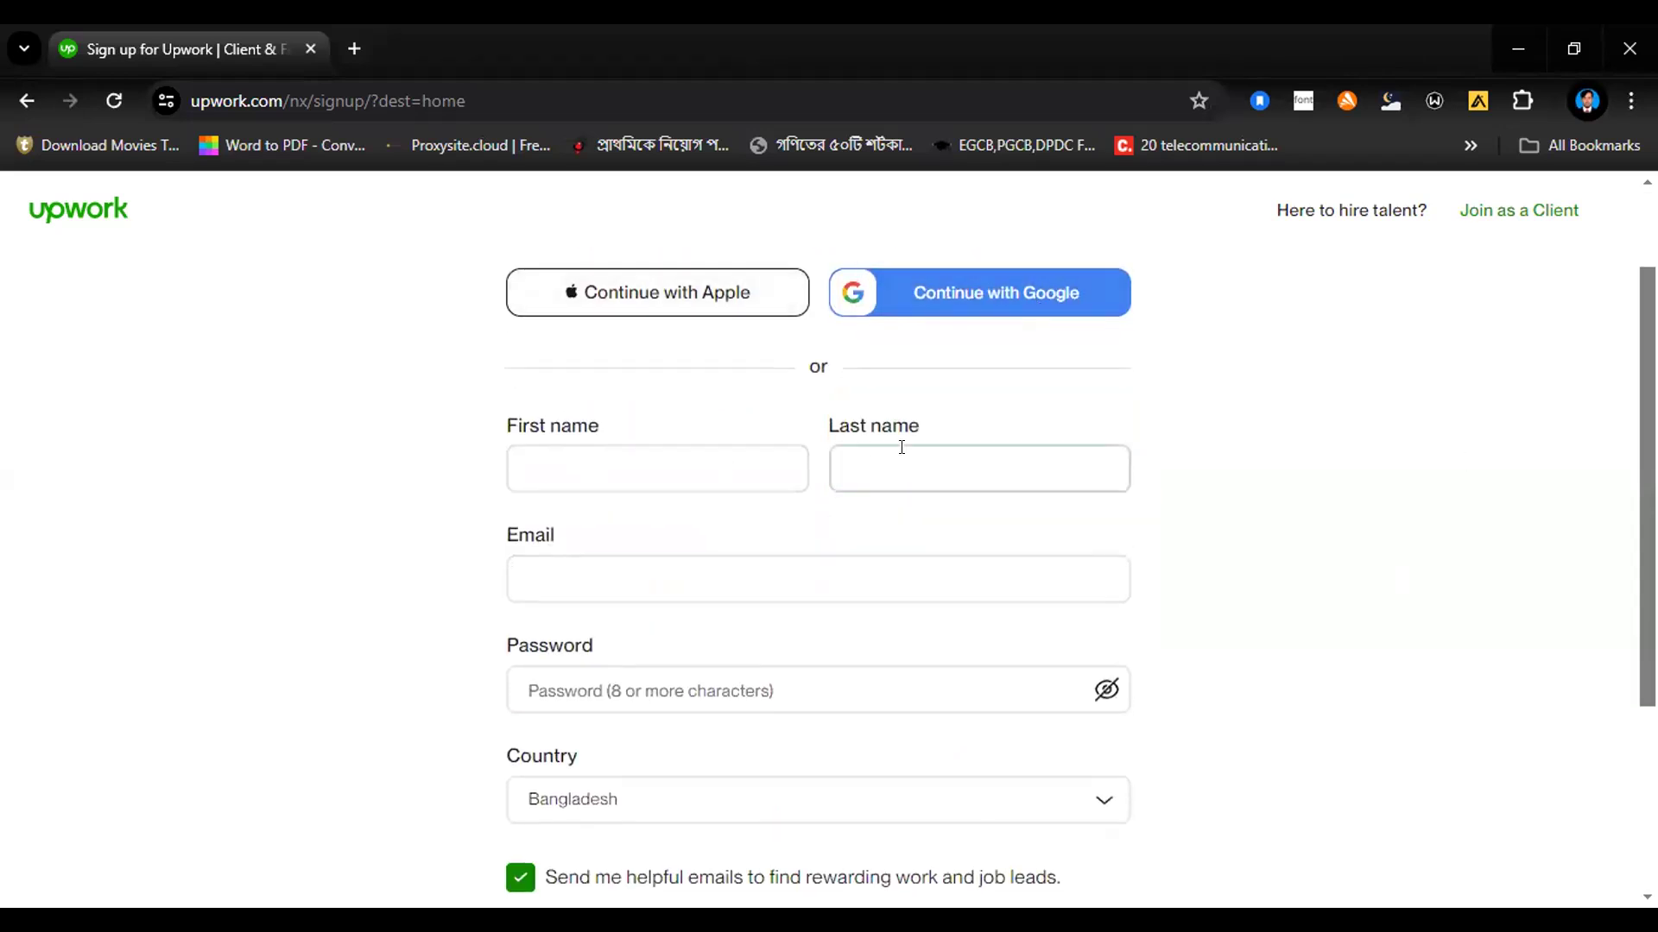
click(621, 463)
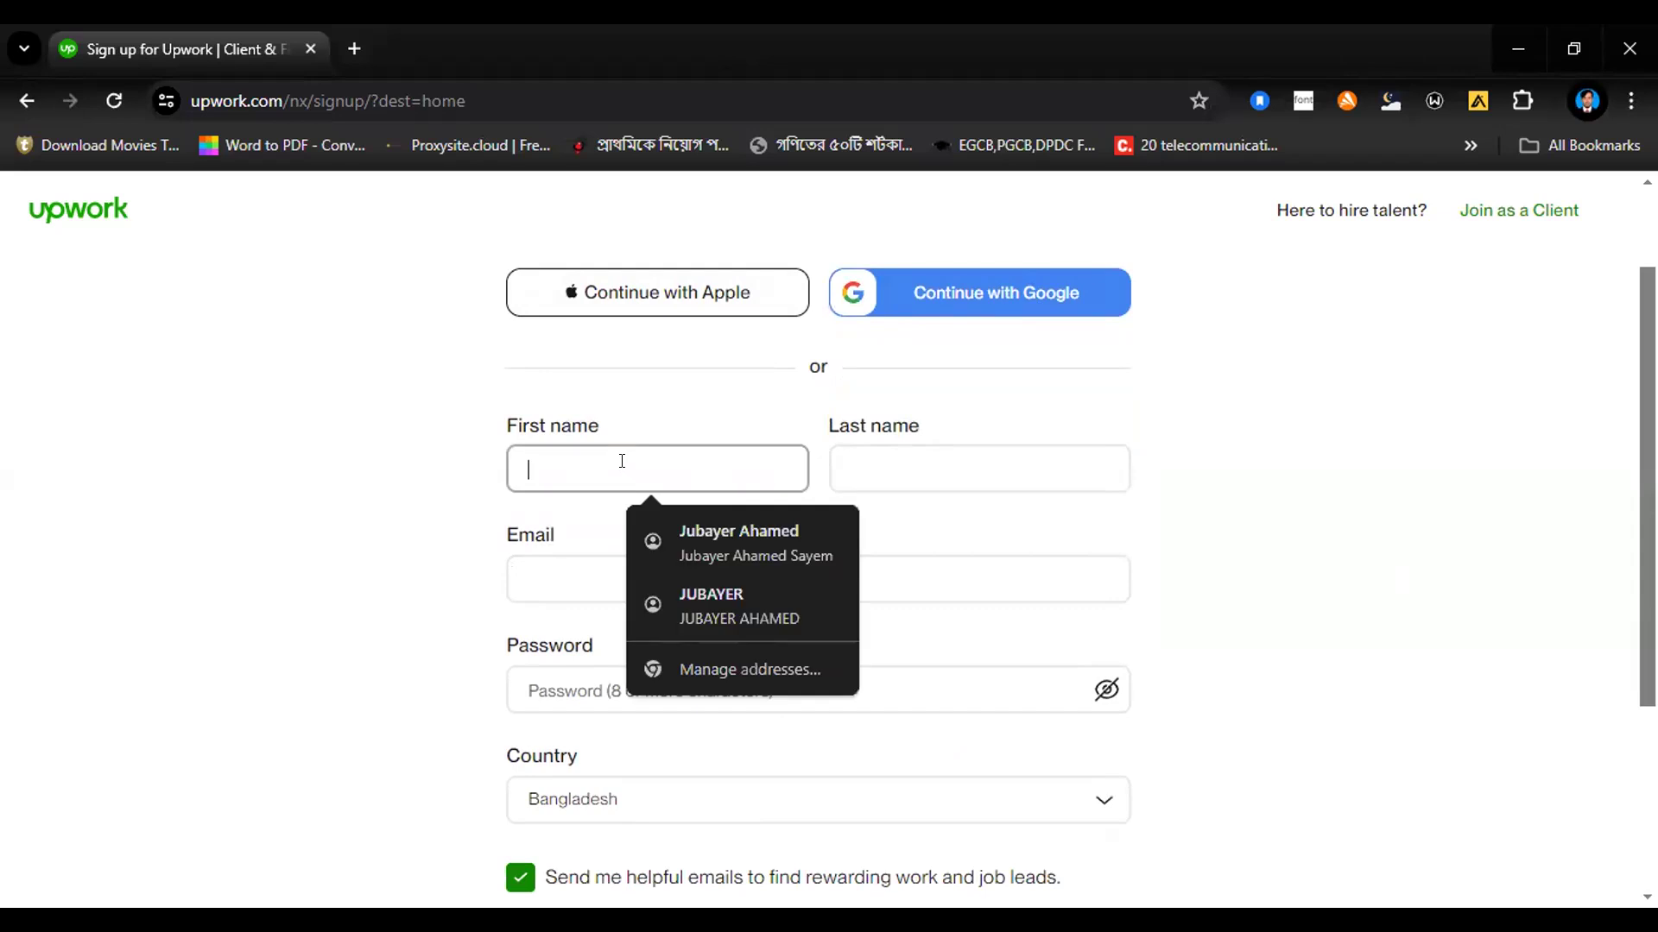
click(850, 468)
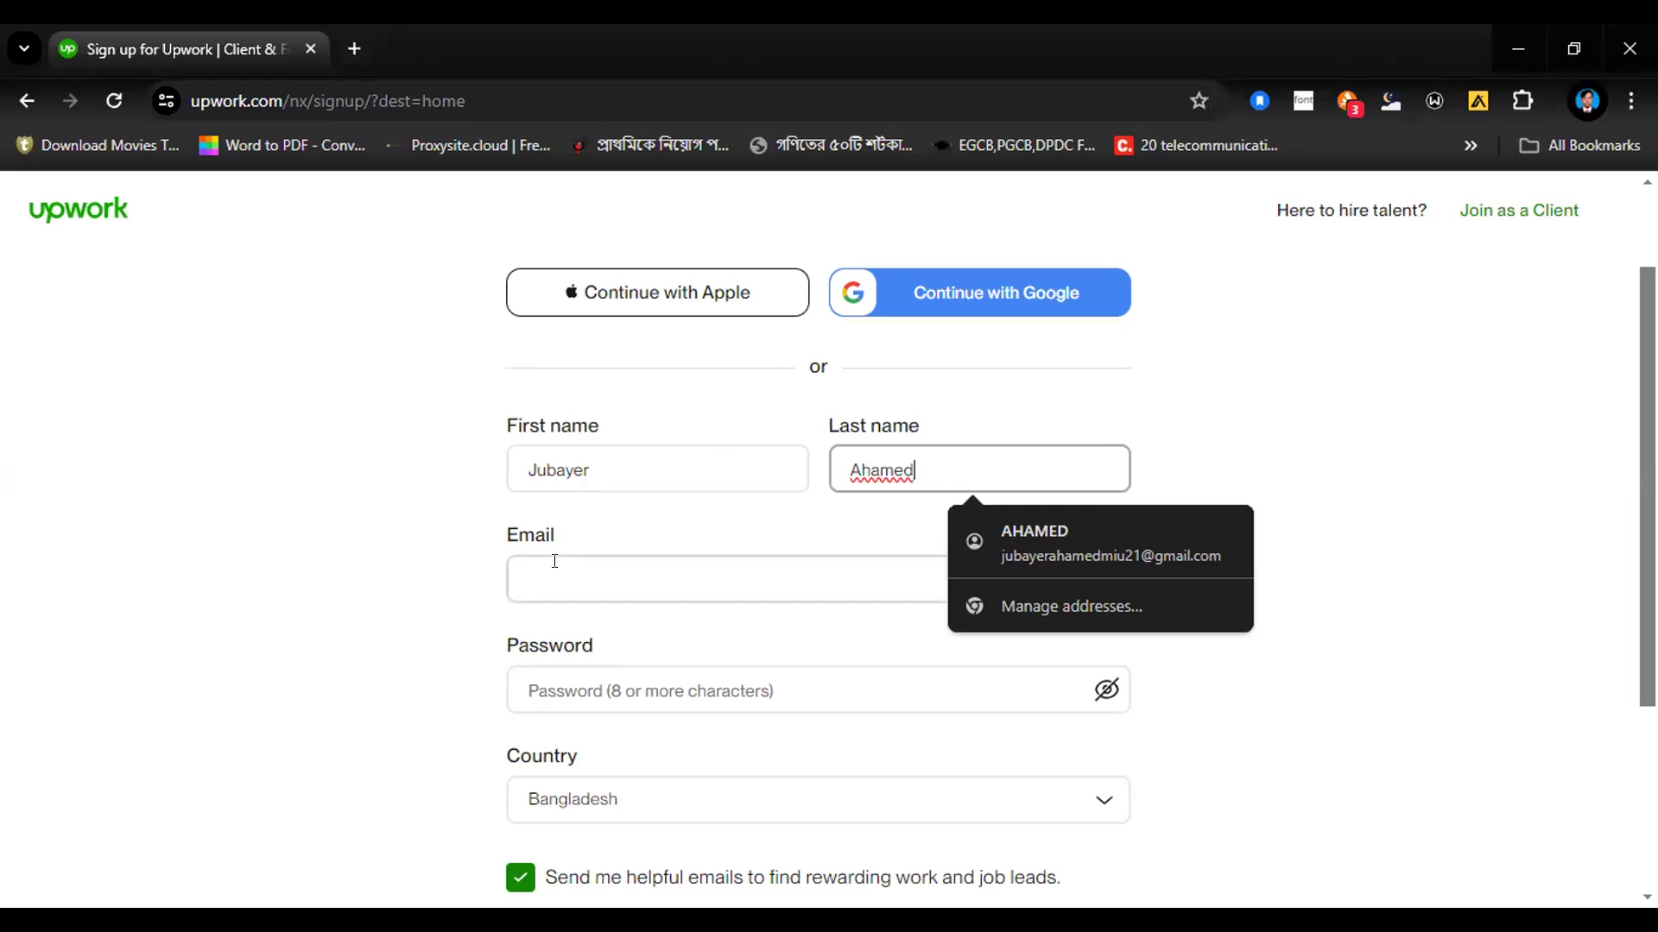
Step: Fill in the freelancer's e-mail address in the sign-up form
click(616, 579)
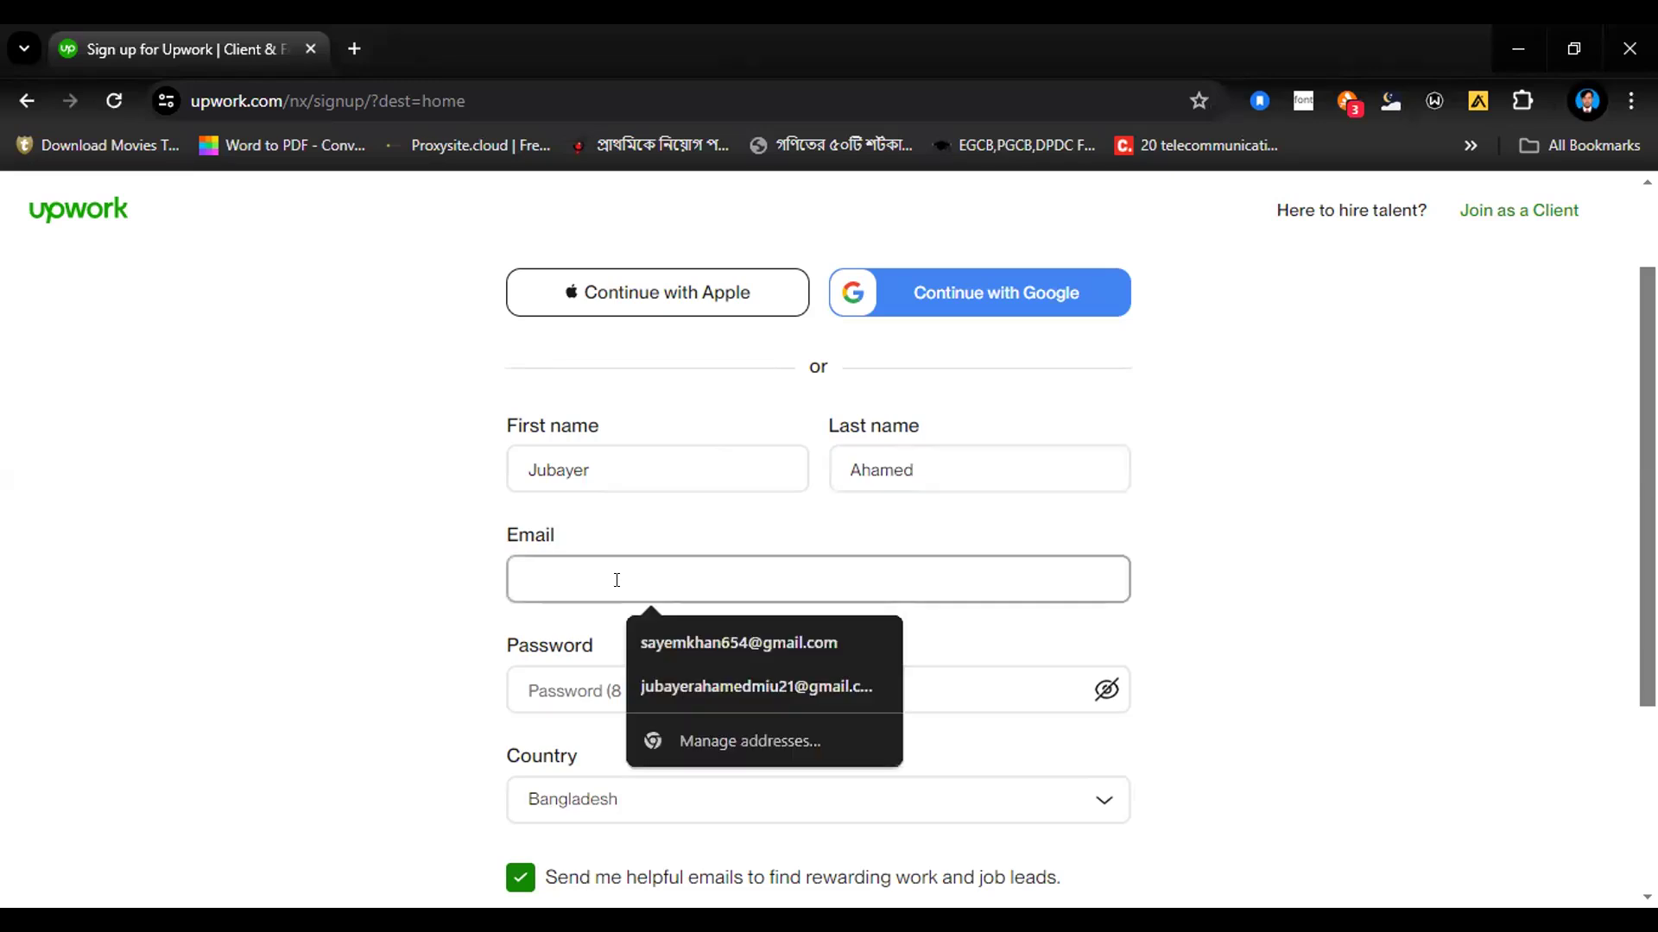
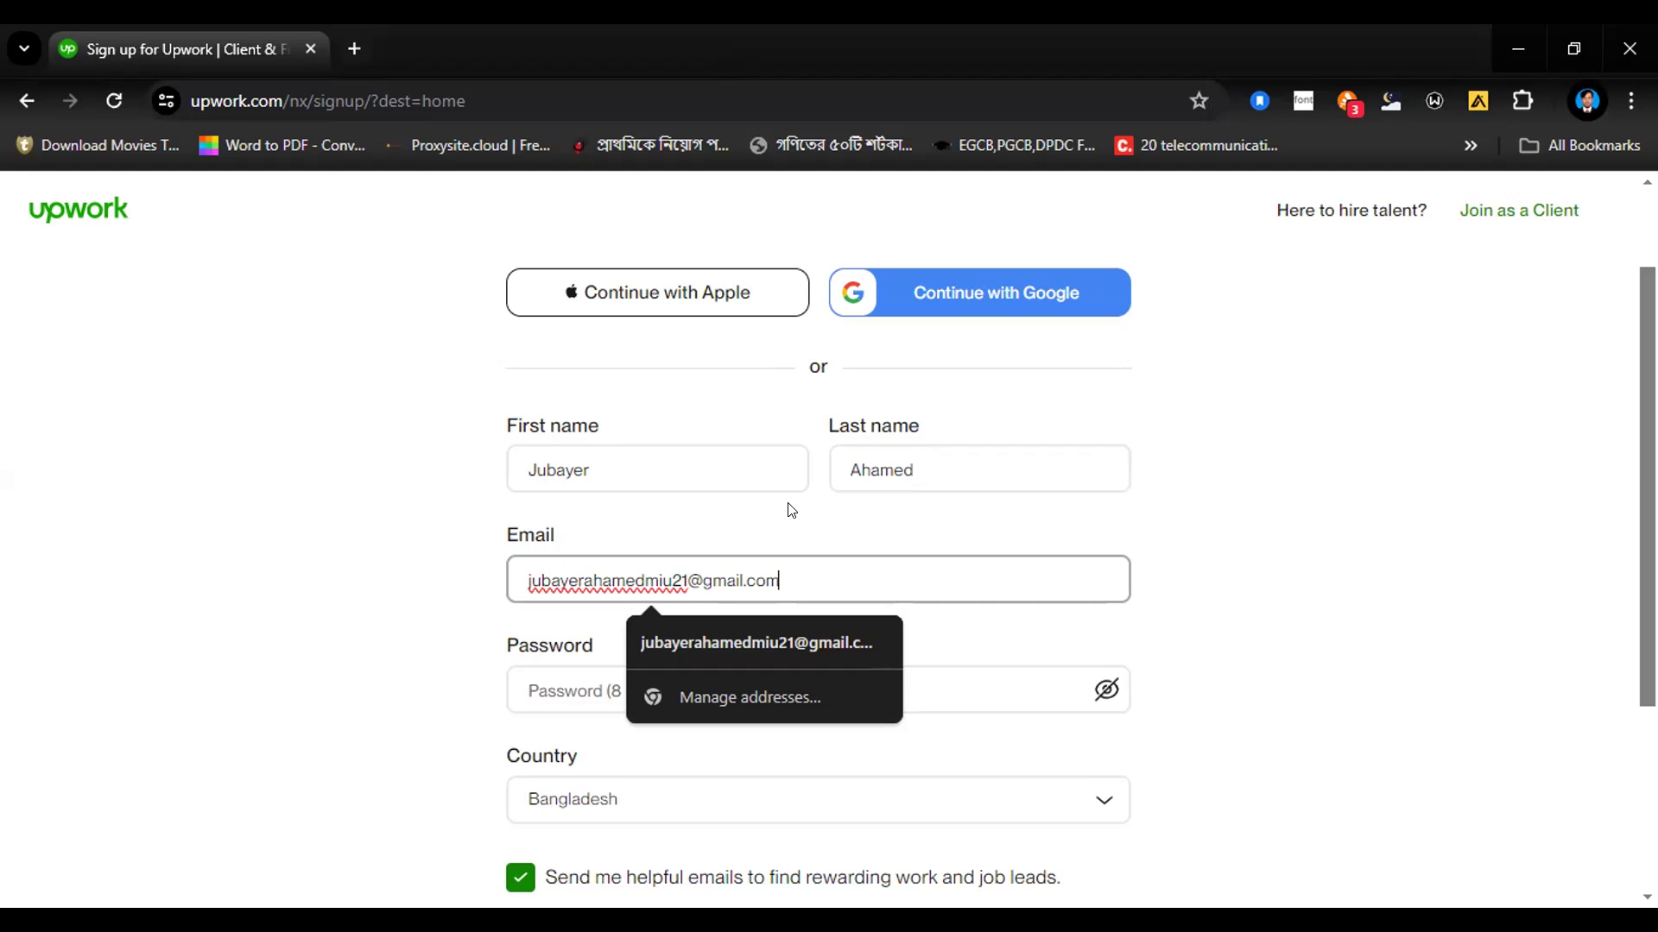
Step: Enter an account password of at least 8 characters in the sign-up form
click(551, 692)
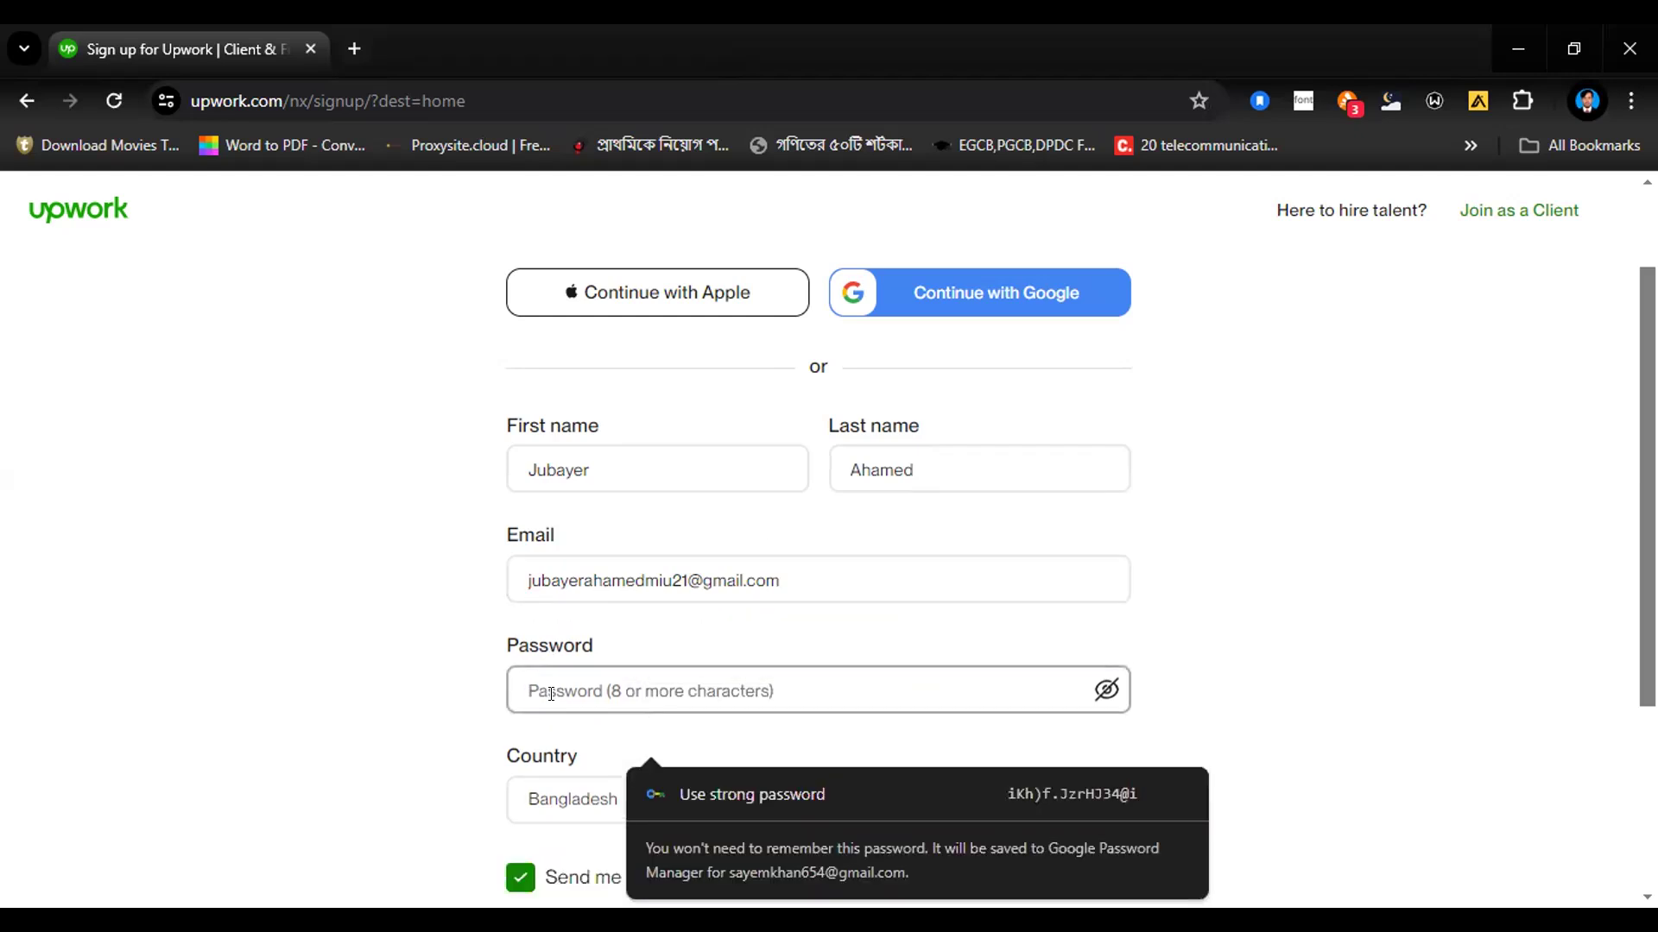
text(a••)
key(BackSpace)
key(BackSpace)
key(BackSpace)
text(a)
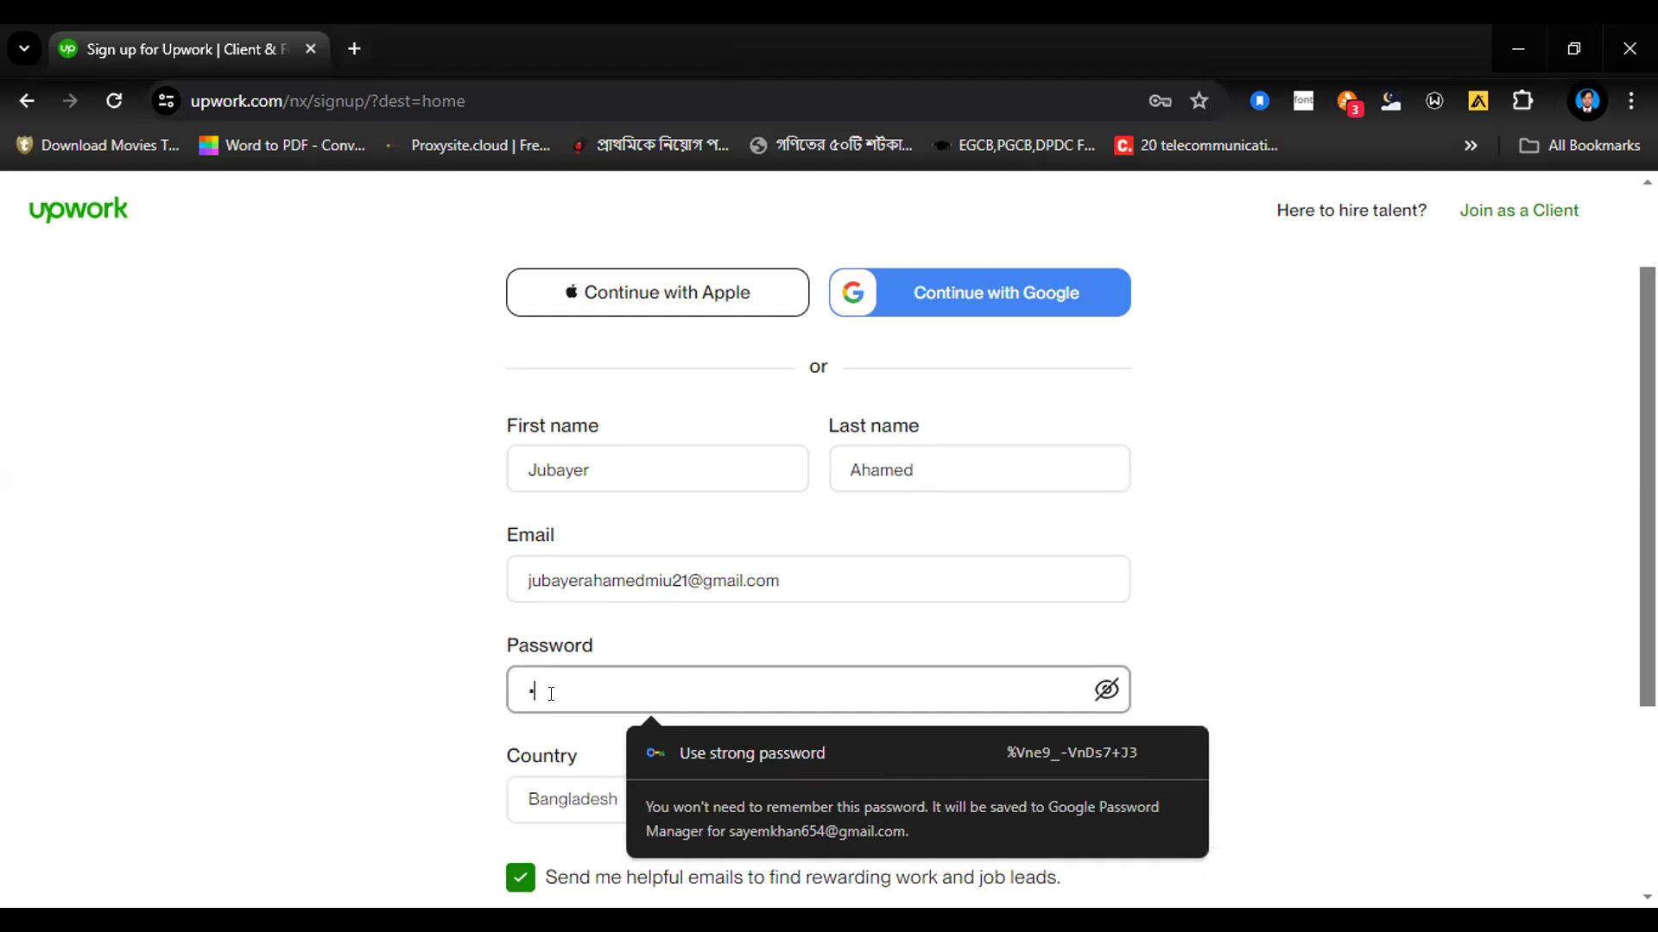
text(a••••••)
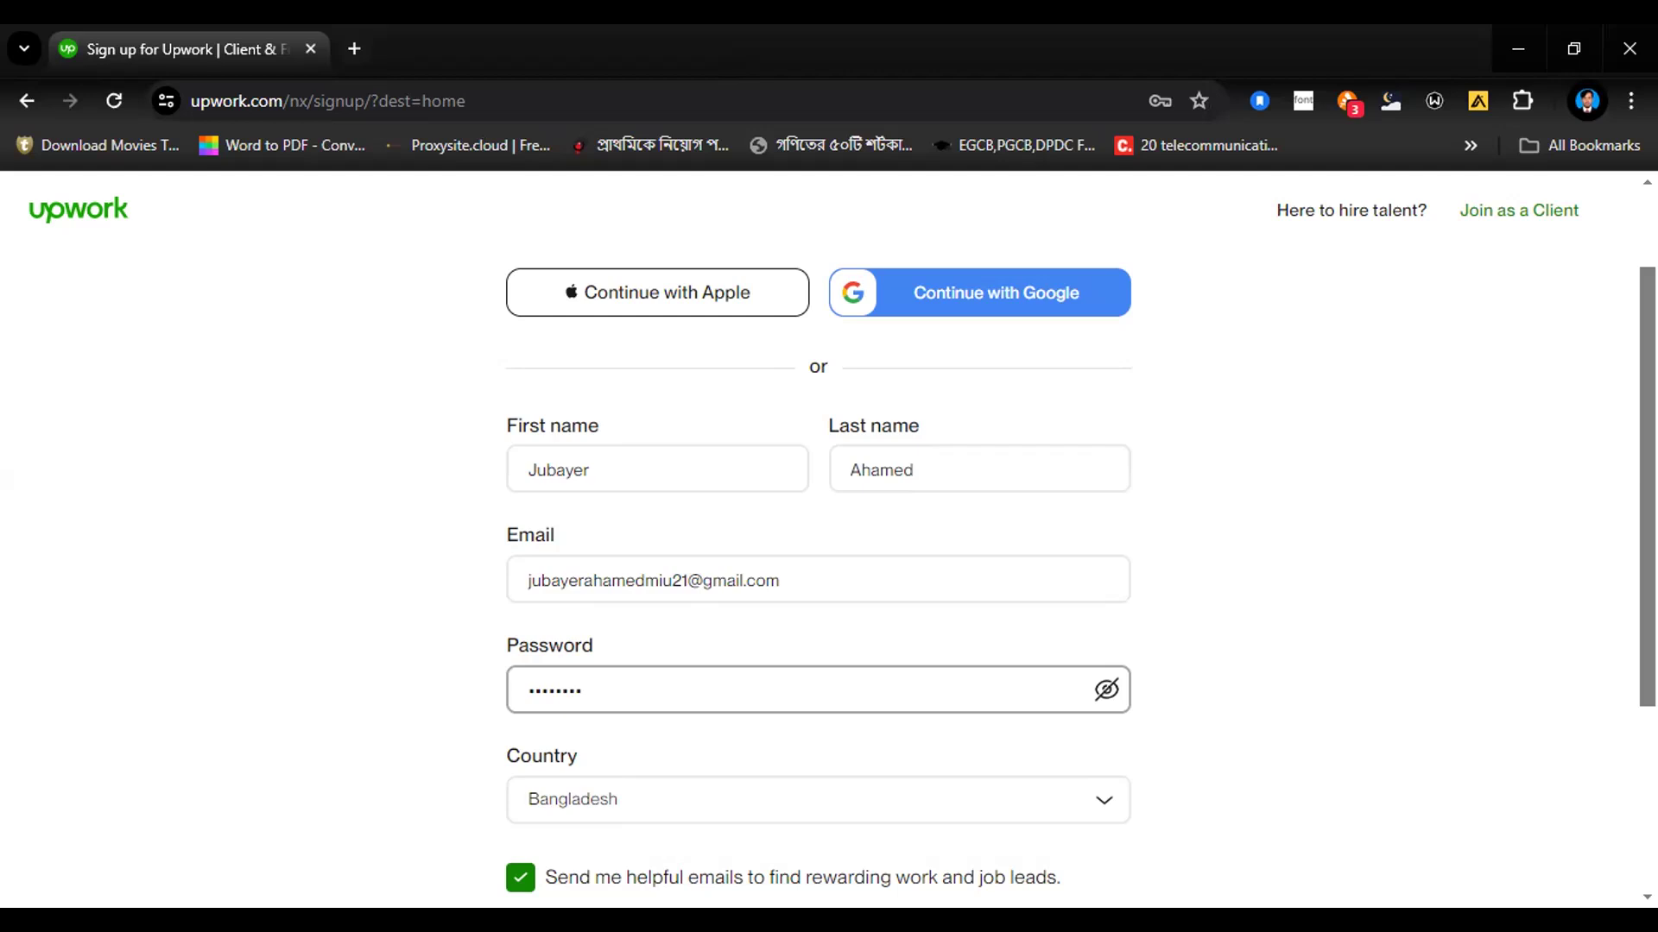
Step: Agree to the Upwork Terms of Service and create the account, letting the browser save the login
scroll(819, 535, down, 3)
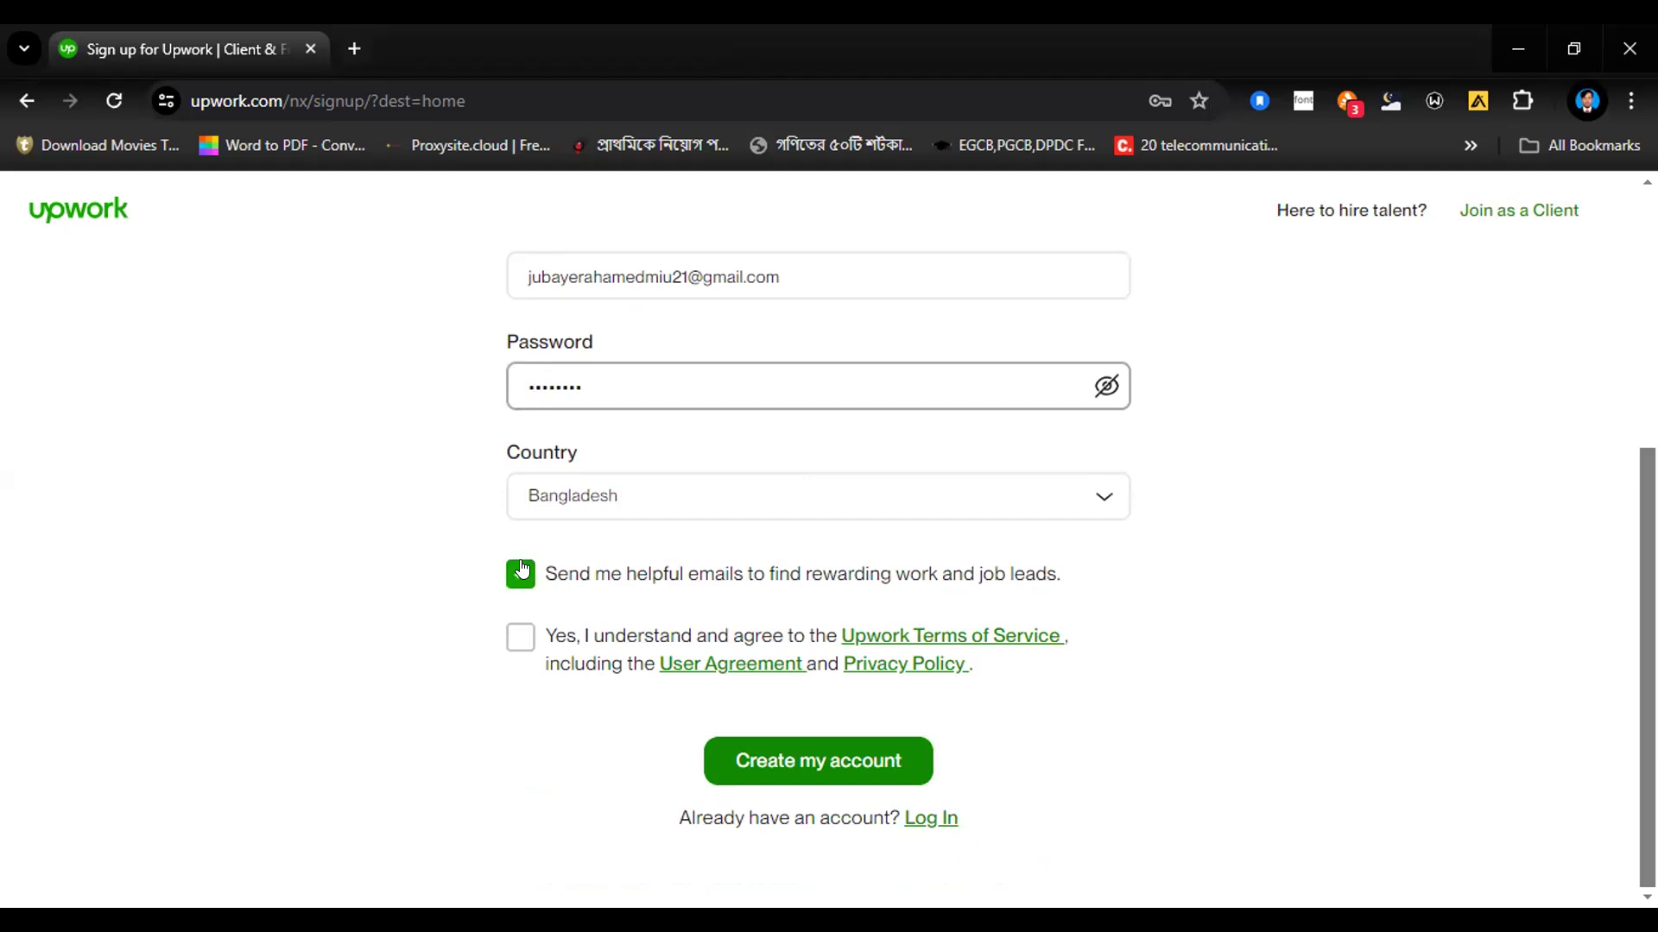
click(517, 640)
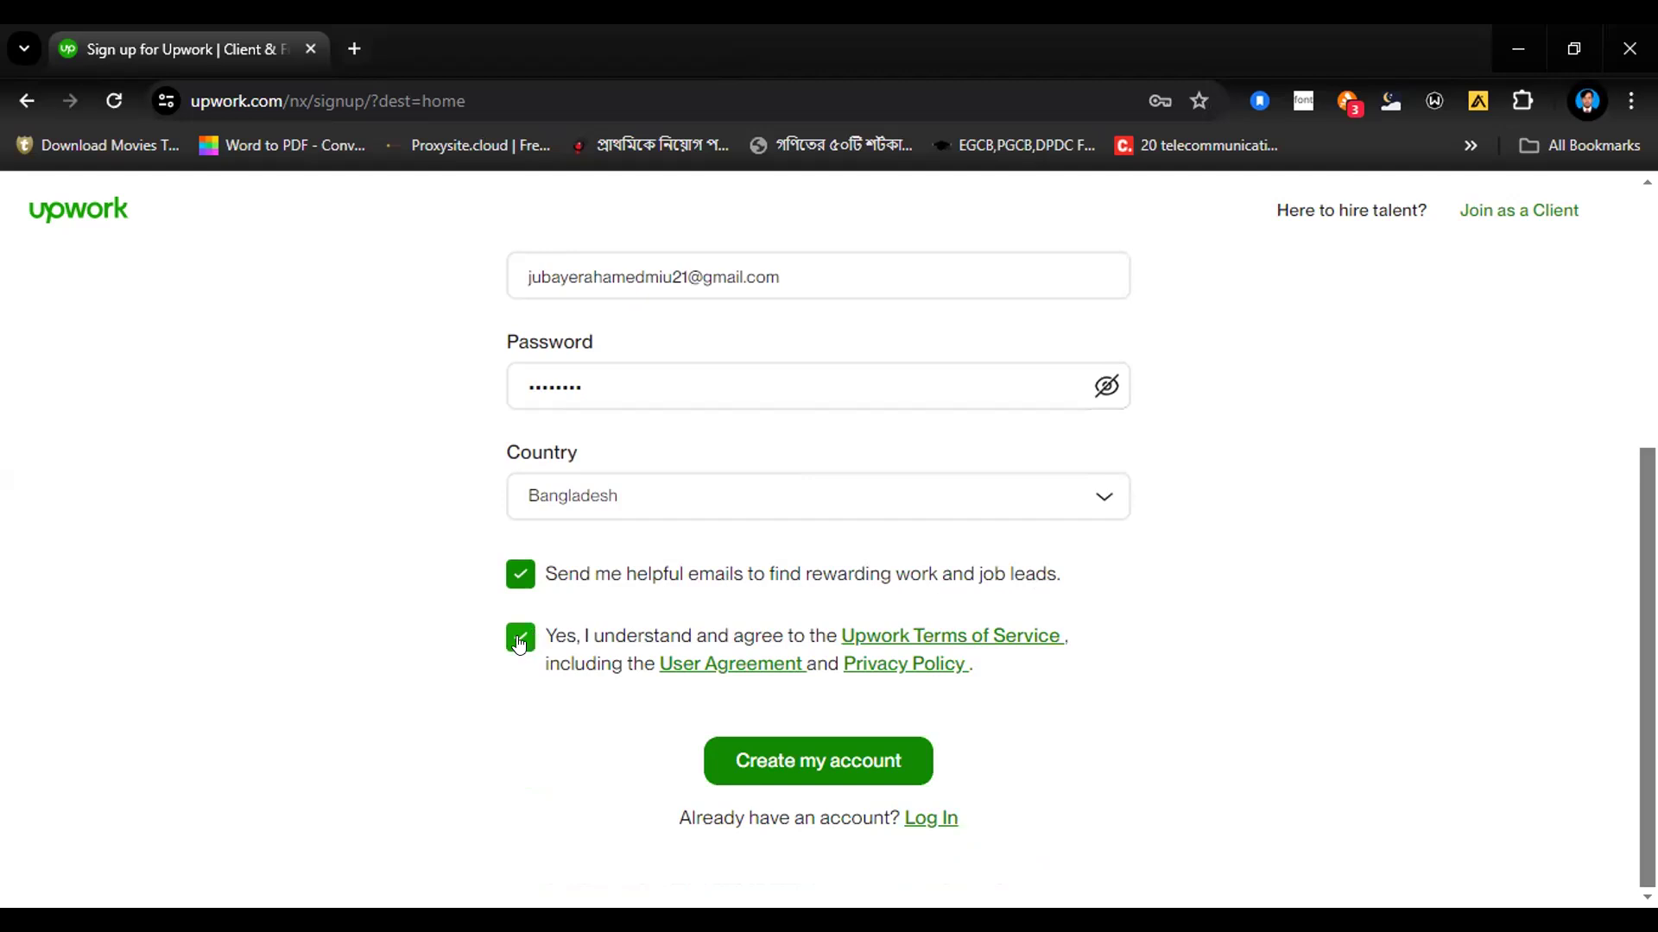
click(802, 761)
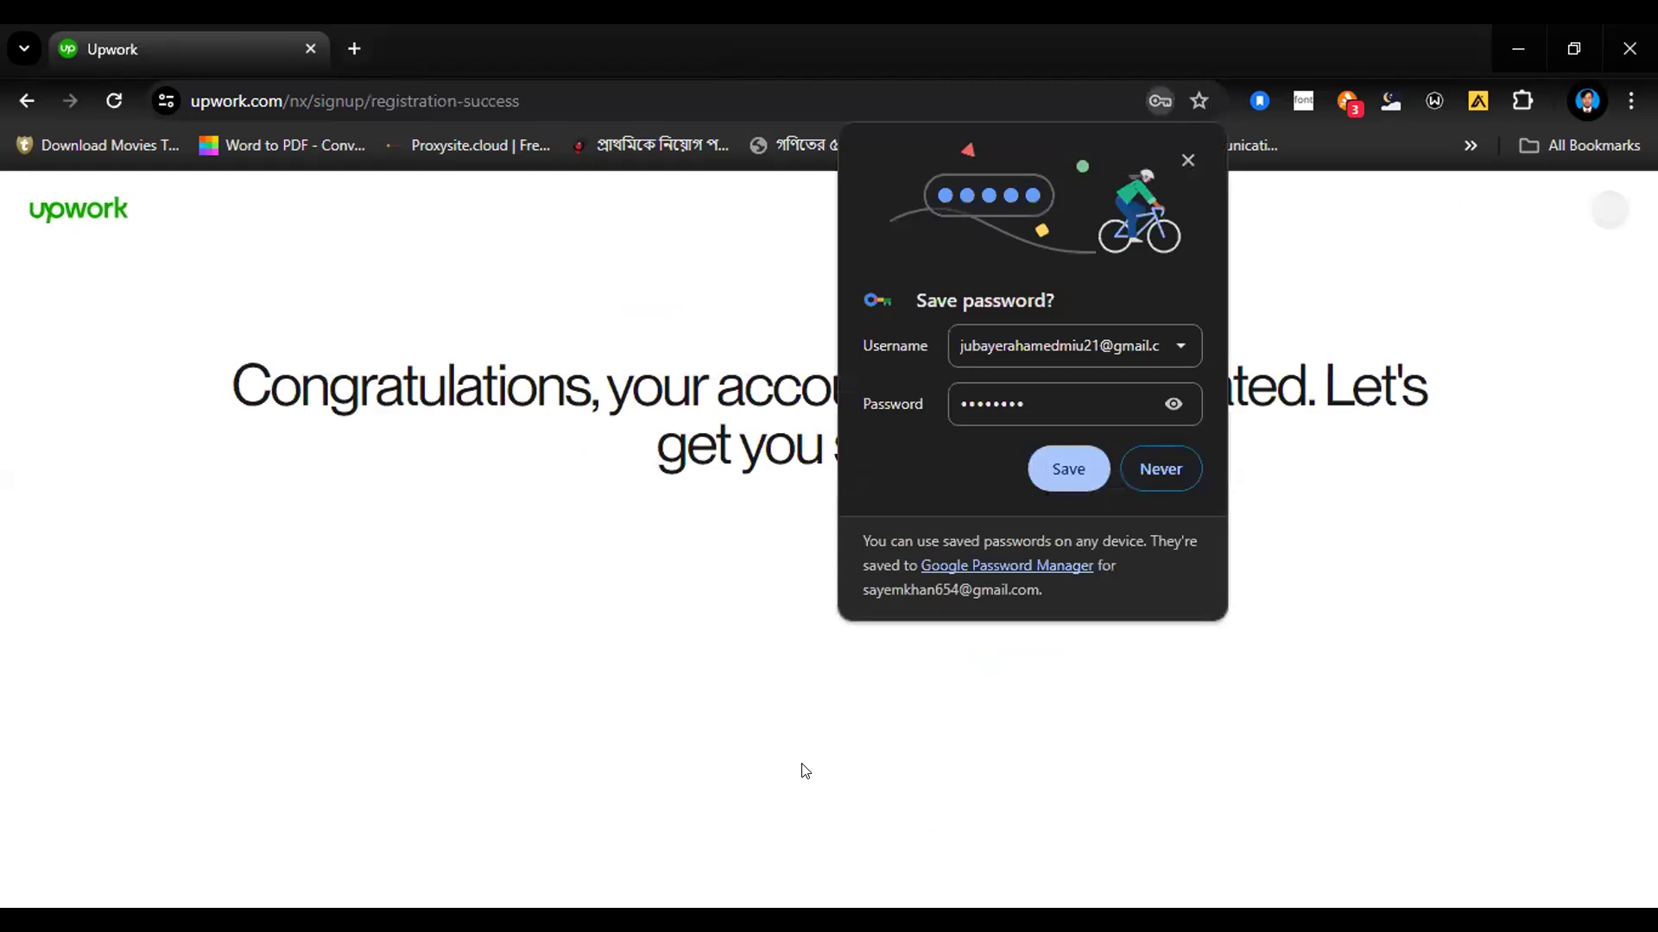
click(1052, 479)
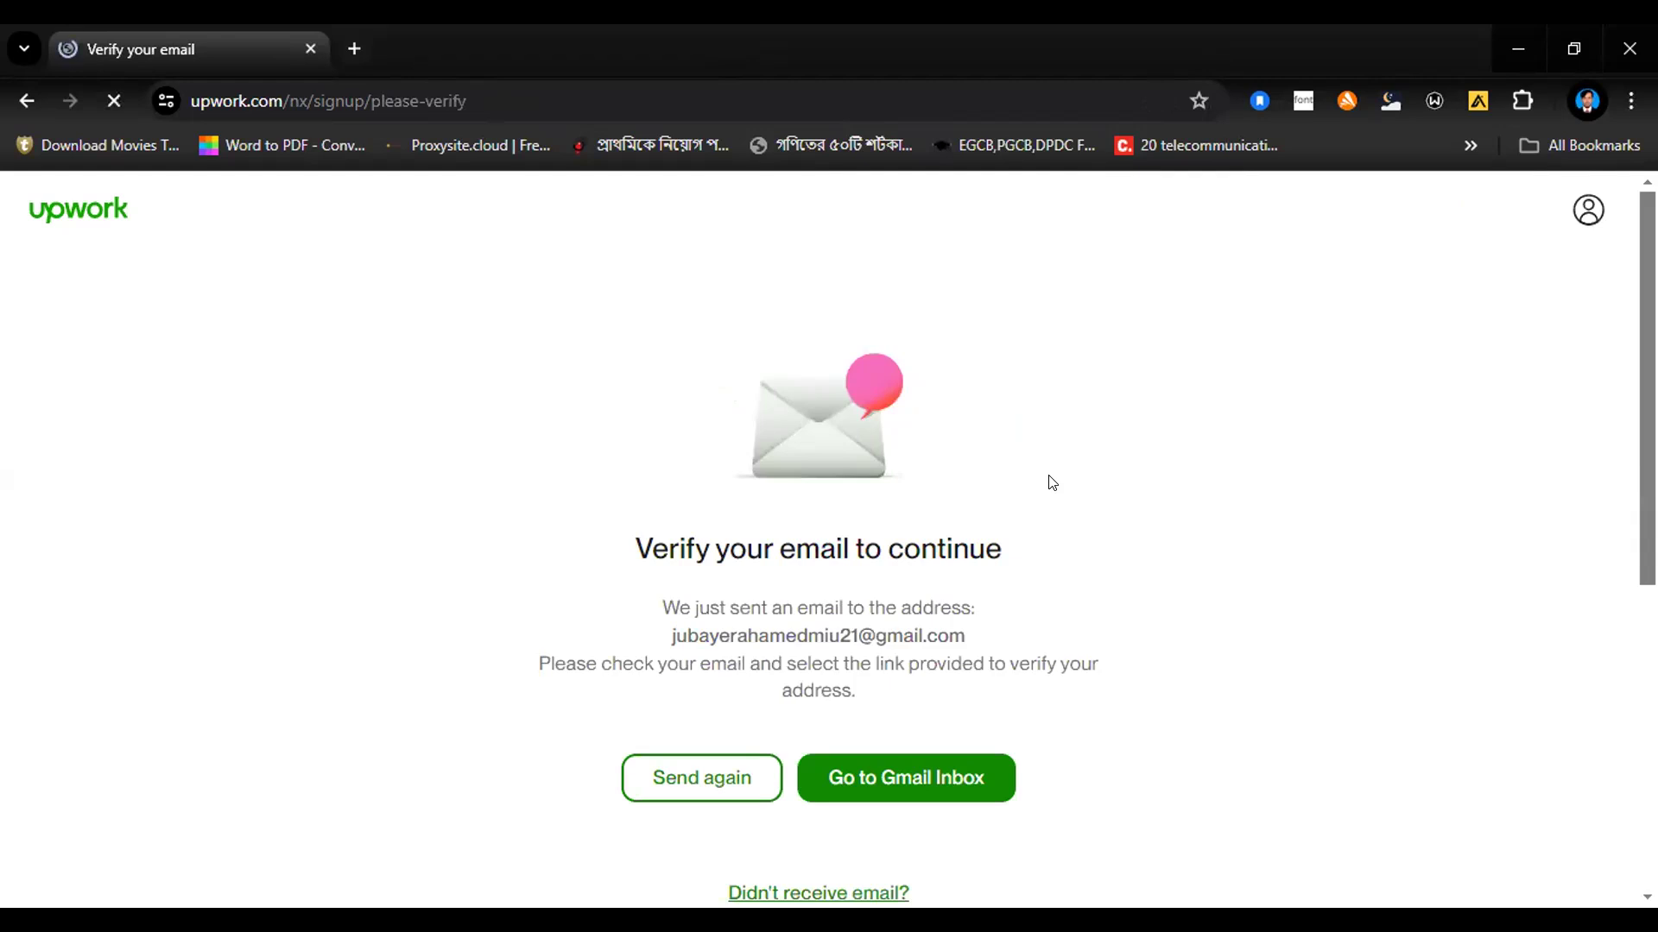
Step: Search the web for "gmail" in a new browser tab
click(354, 49)
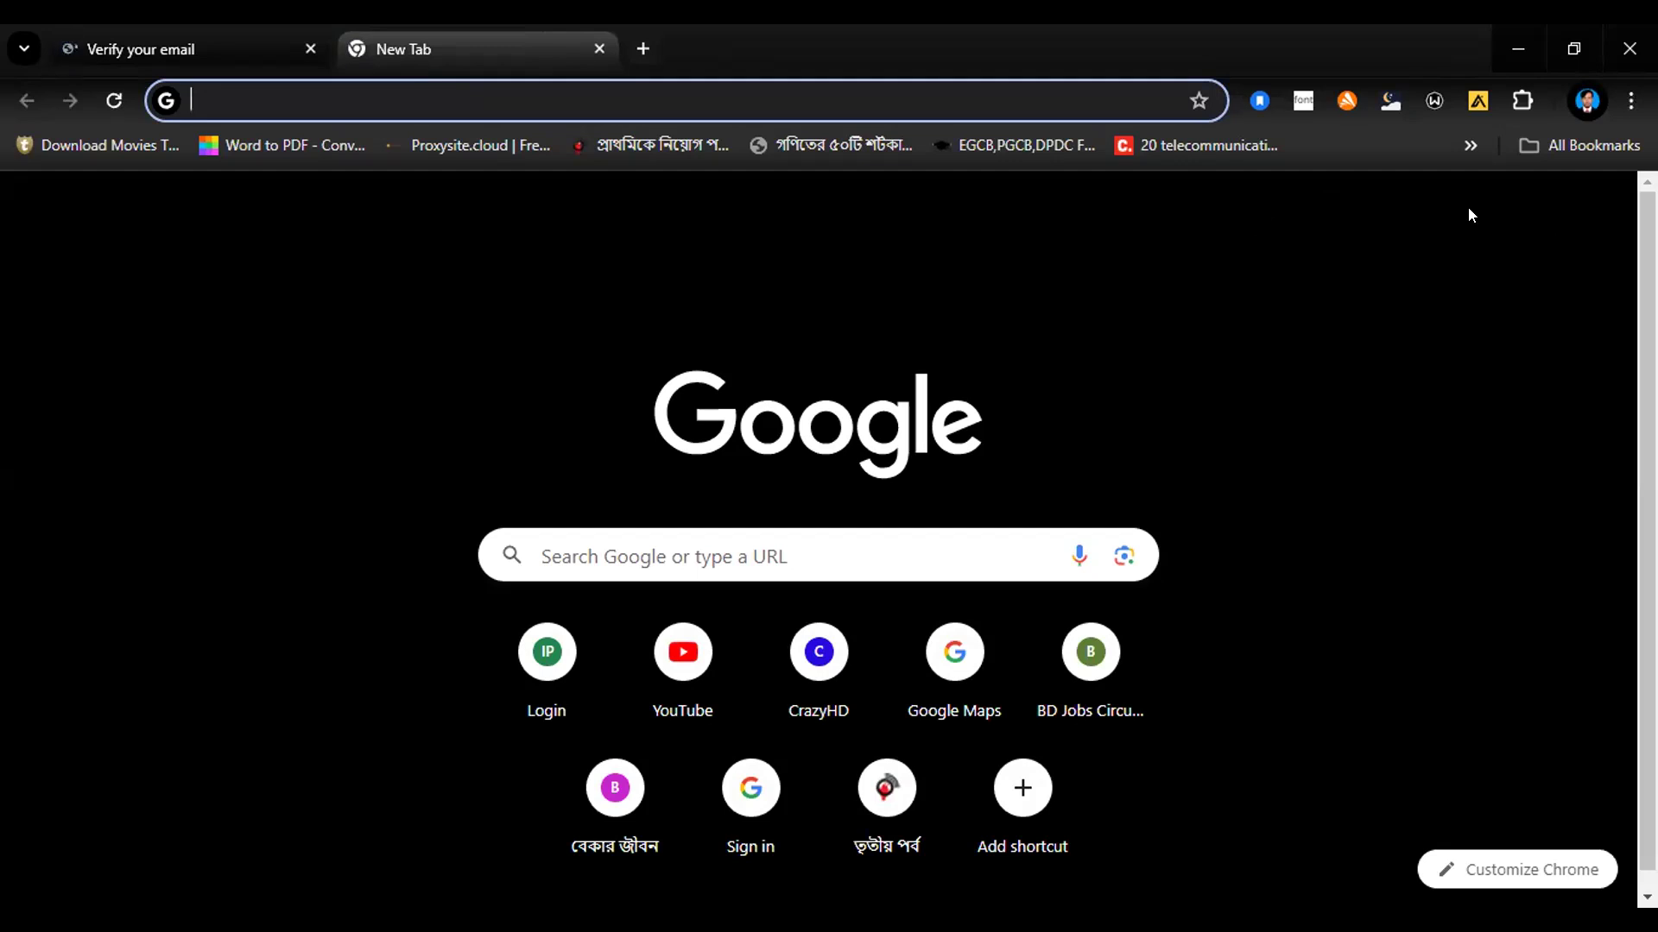
click(1347, 250)
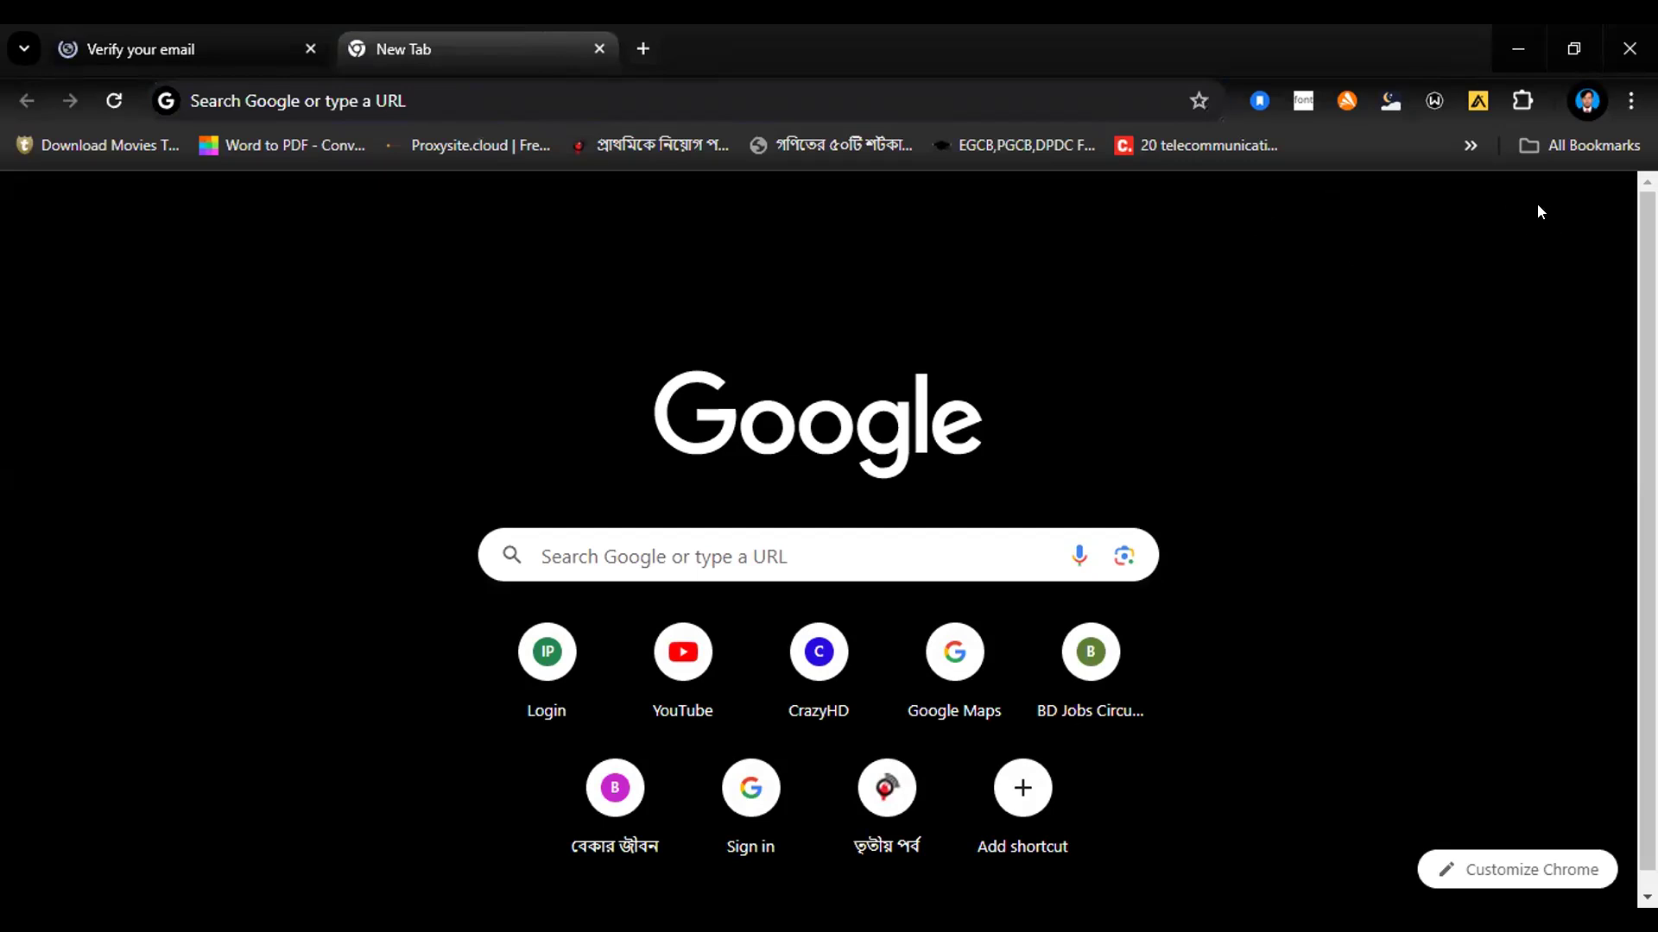
click(518, 108)
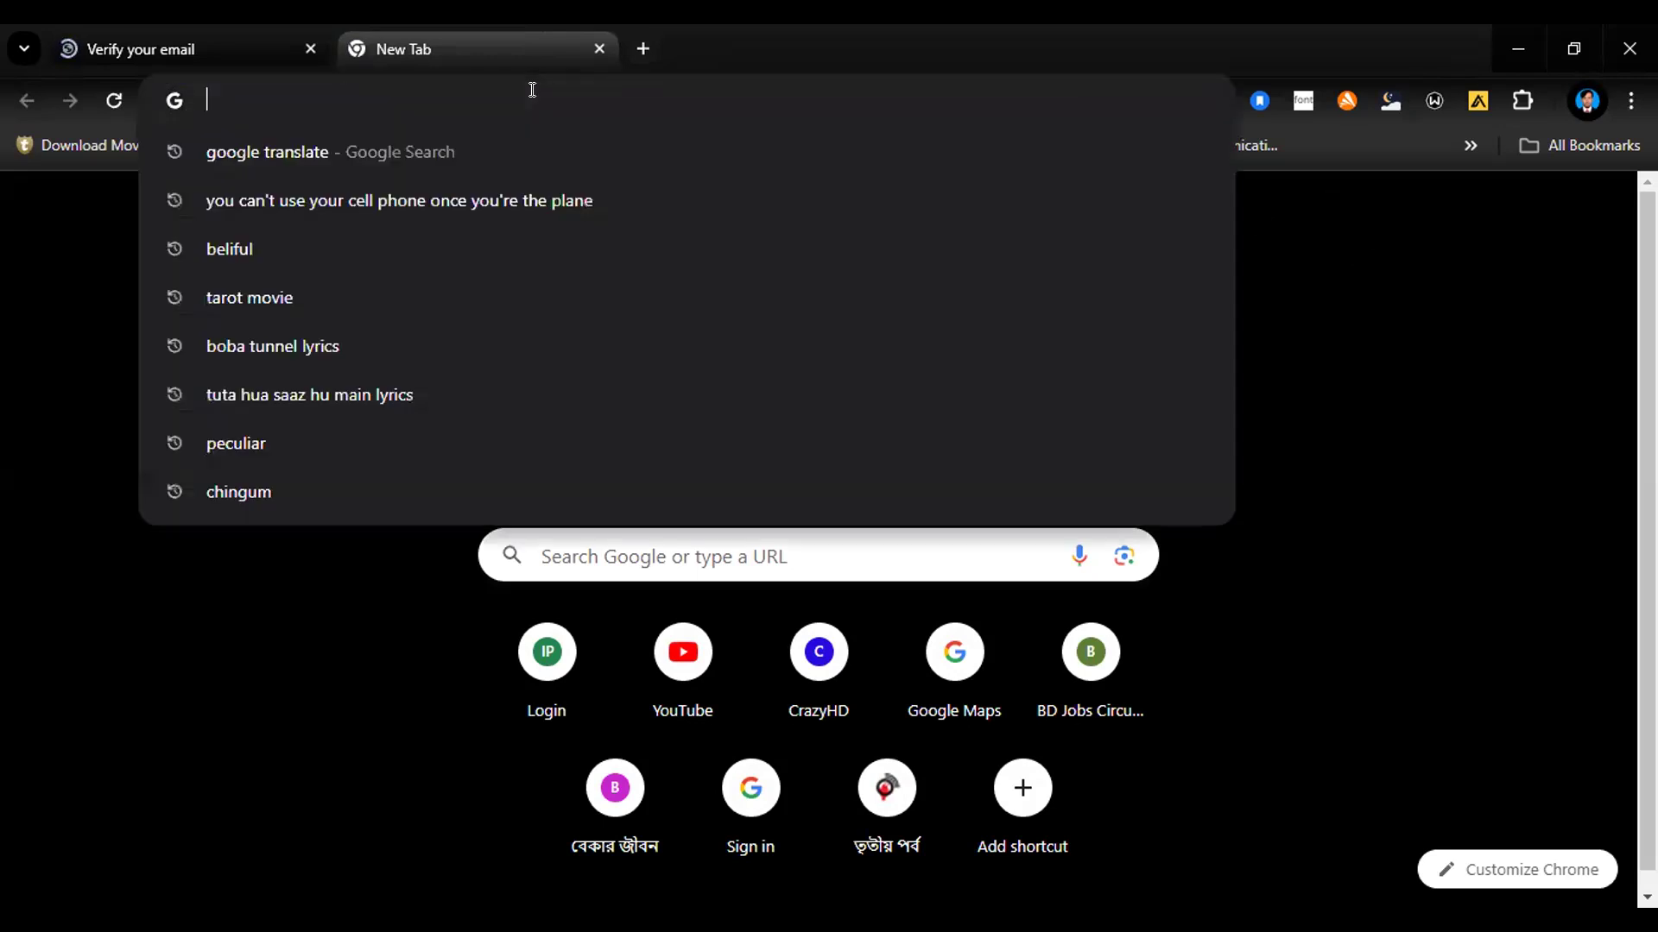
text(gmail)
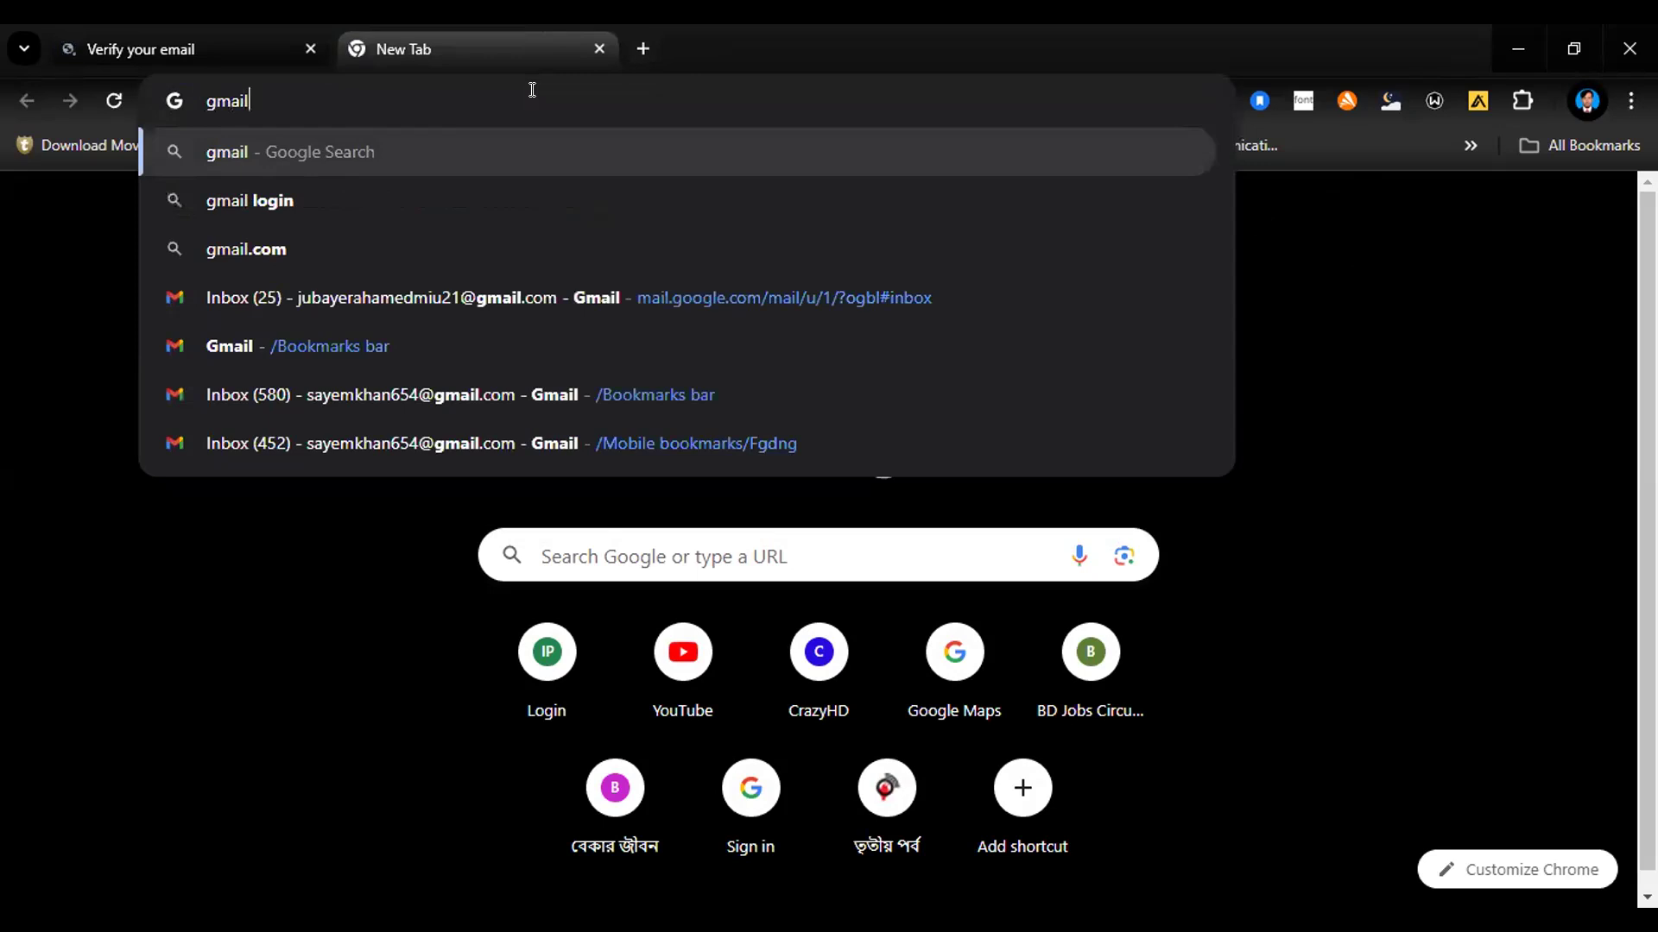
key(Return)
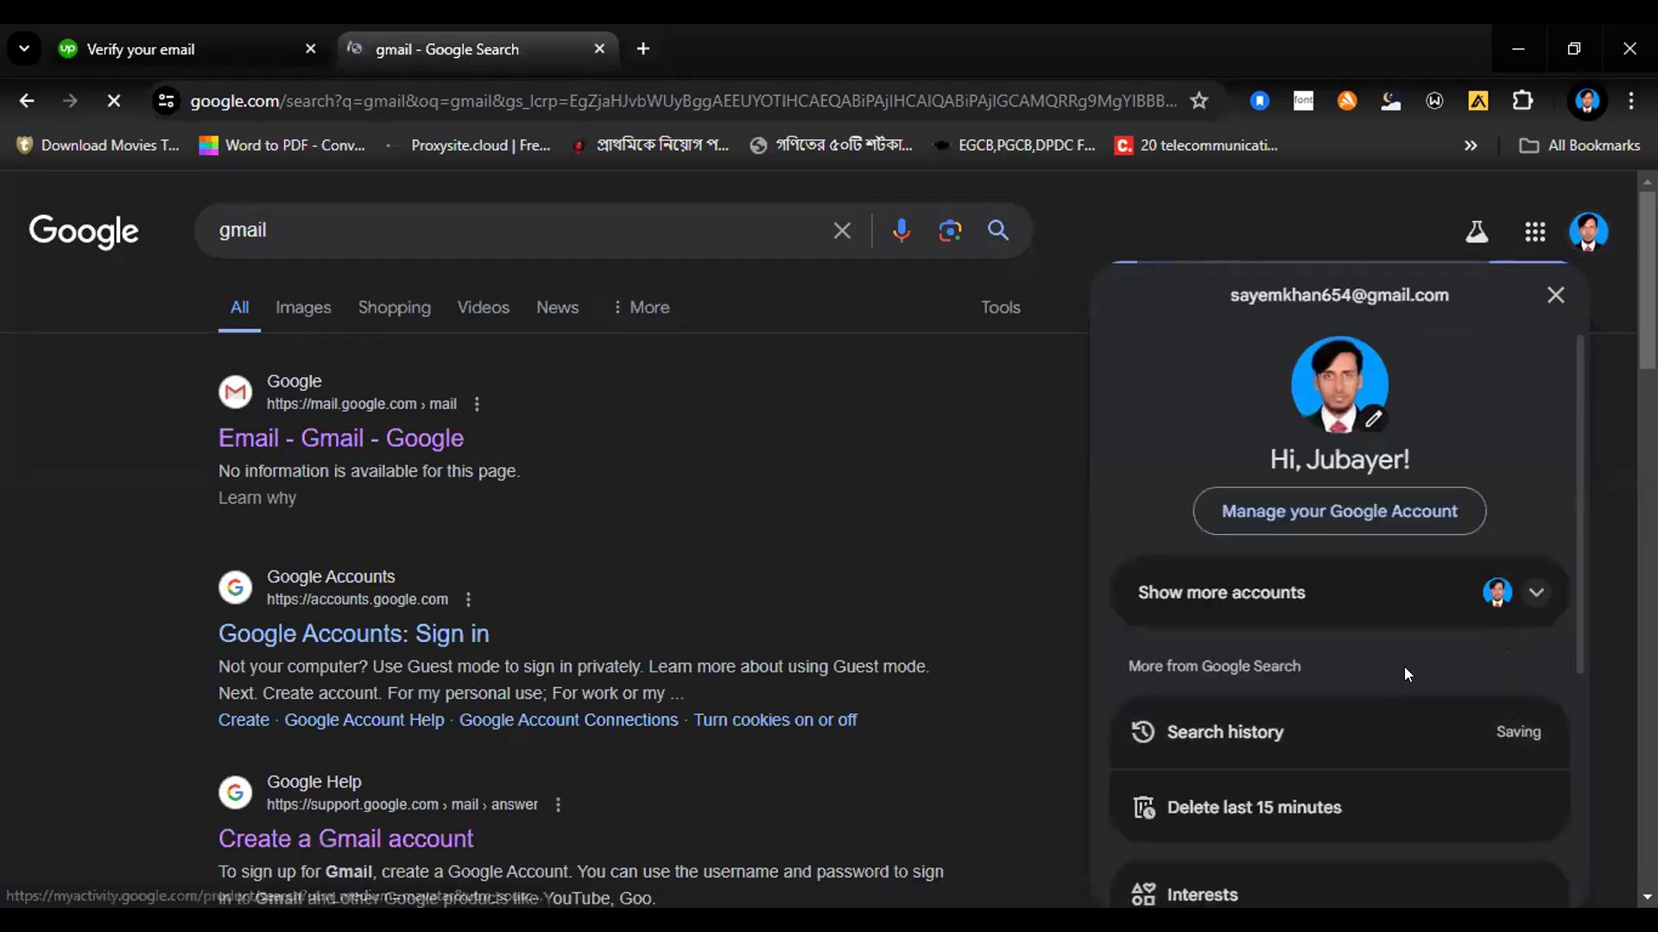
Step: Switch to the Google account used for the Upwork sign-up and open its Gmail inbox
click(1446, 612)
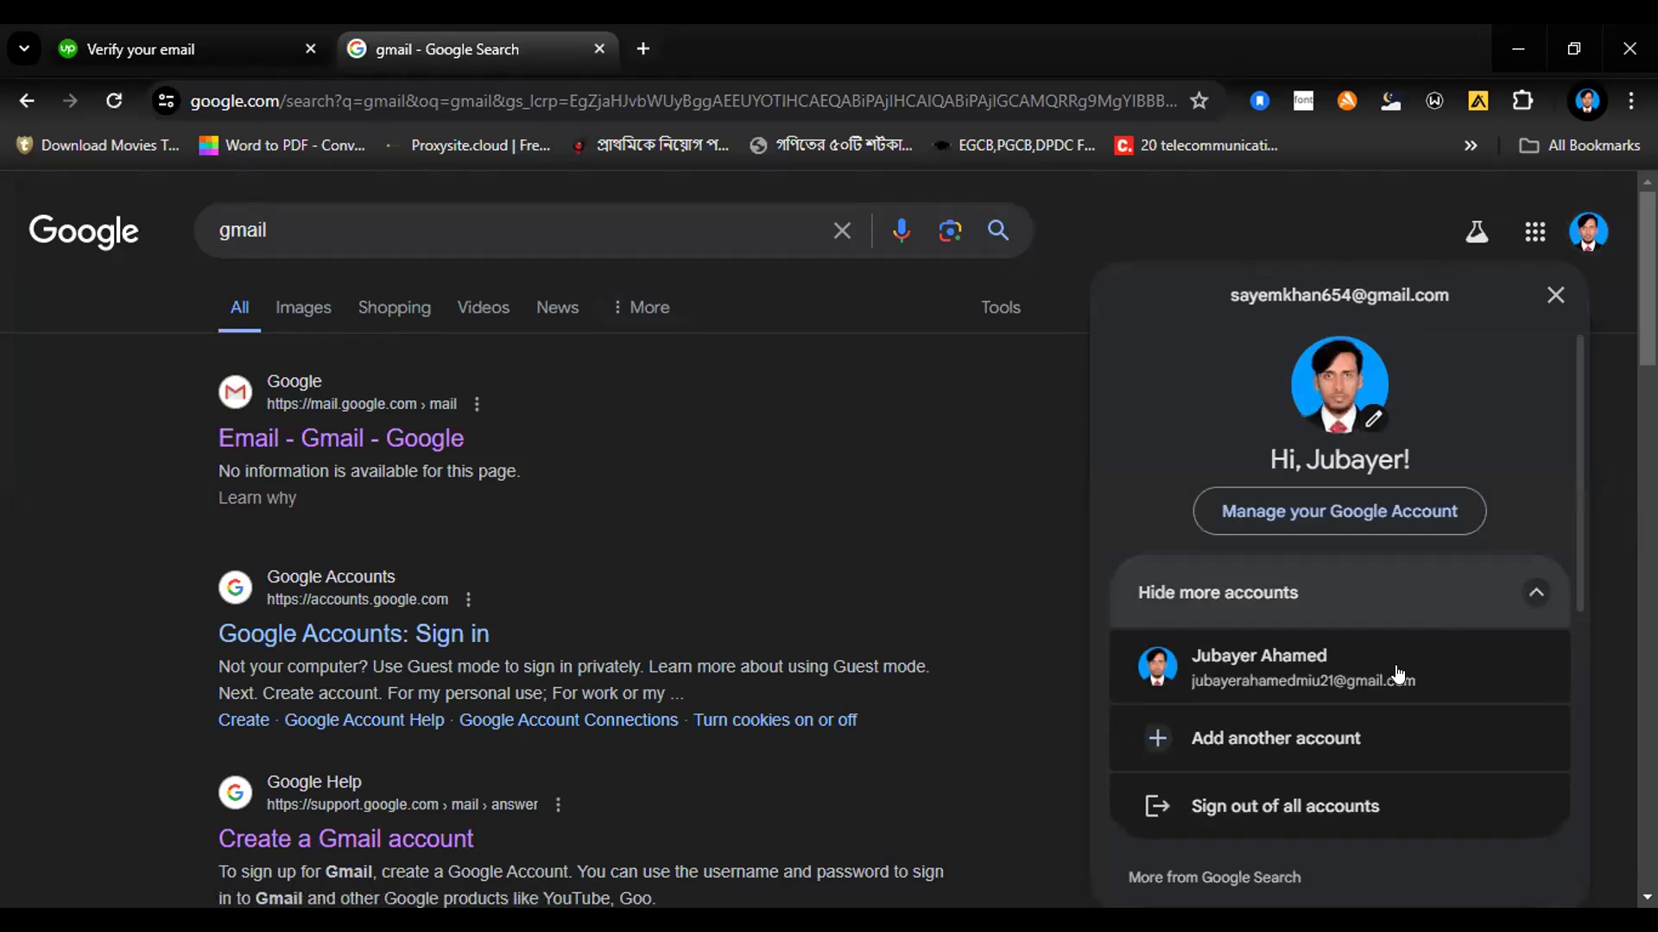
click(1400, 667)
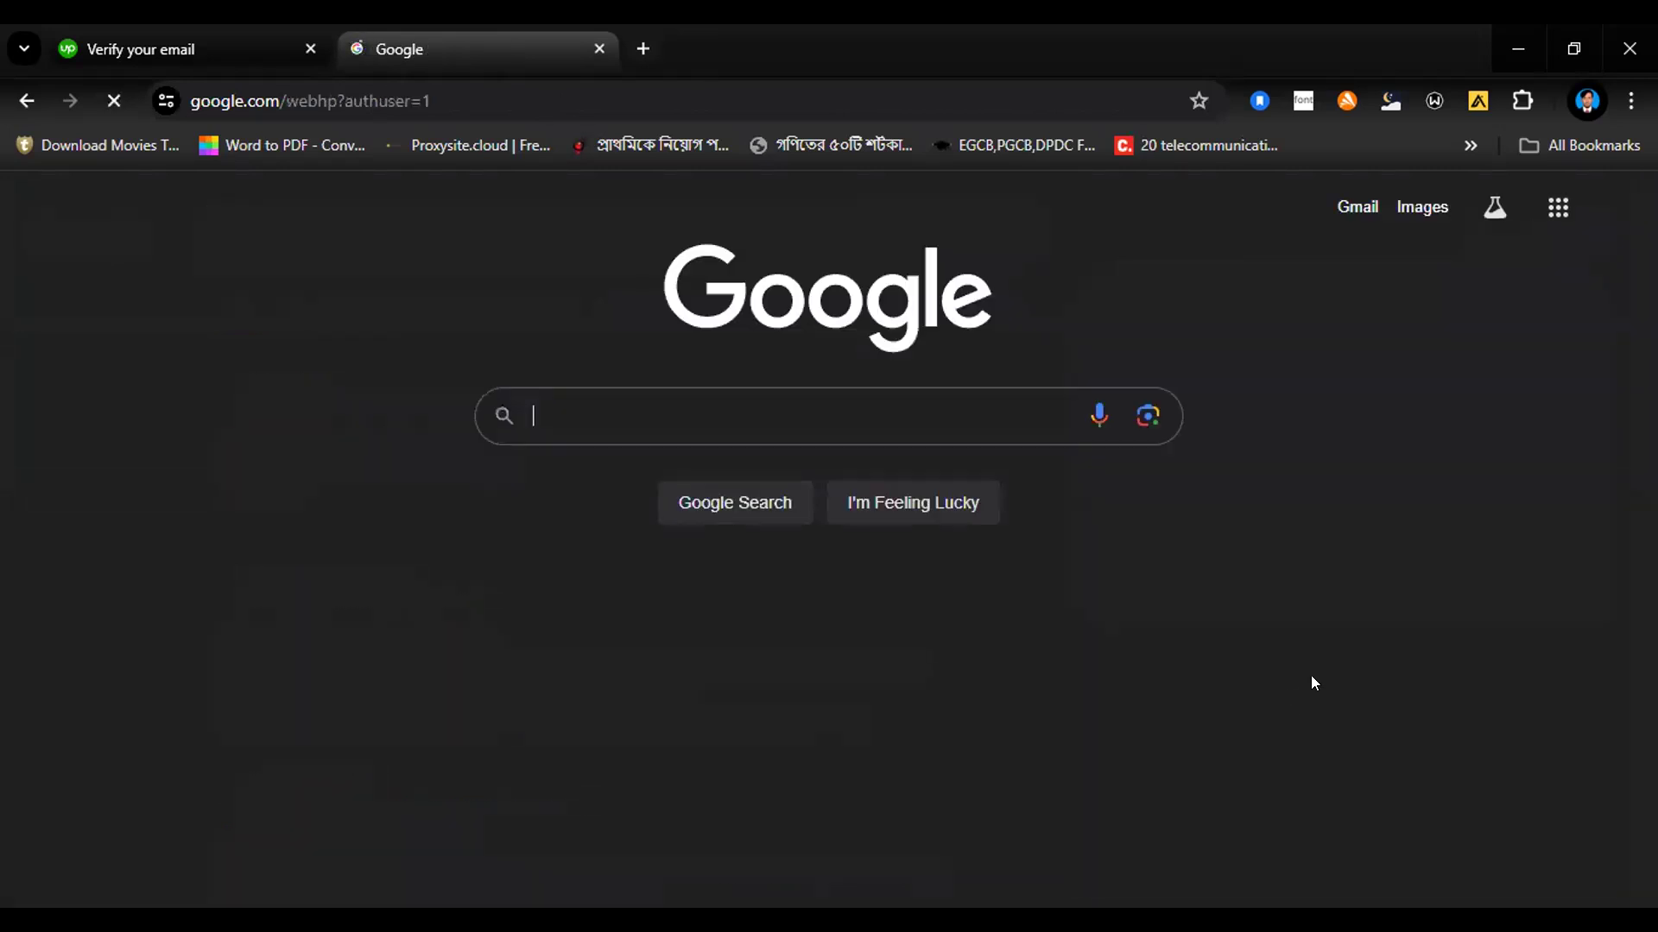
click(1355, 211)
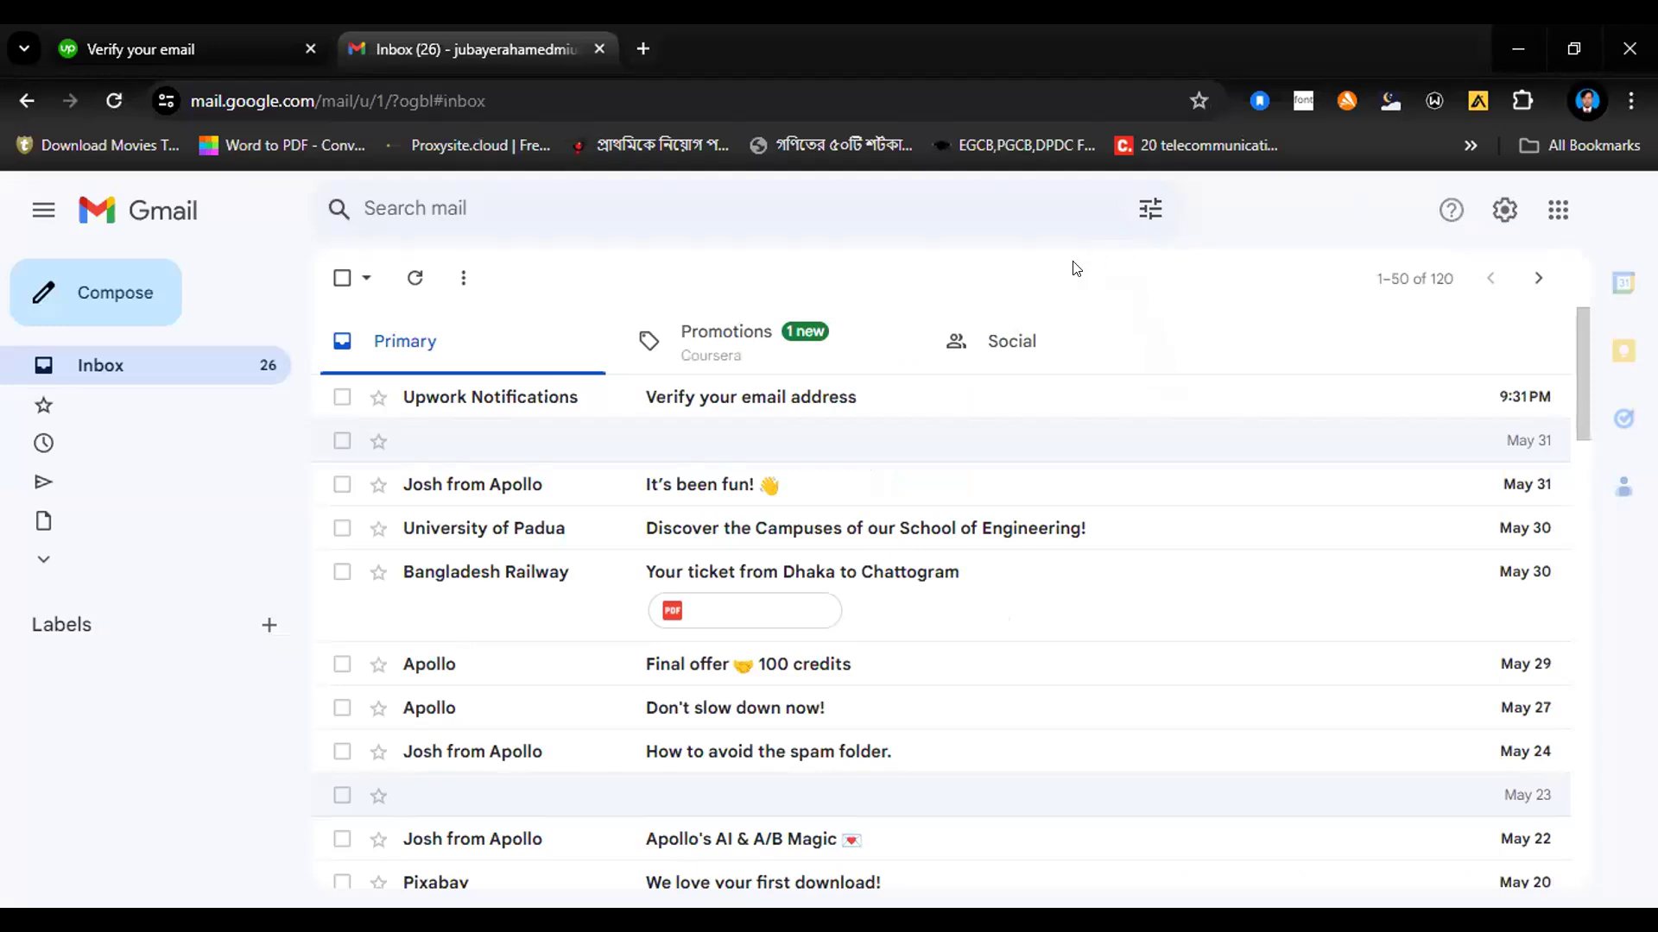
Step: Open the "Verify your email address" message from Upwork Notifications and verify the e-mail address through it
click(709, 383)
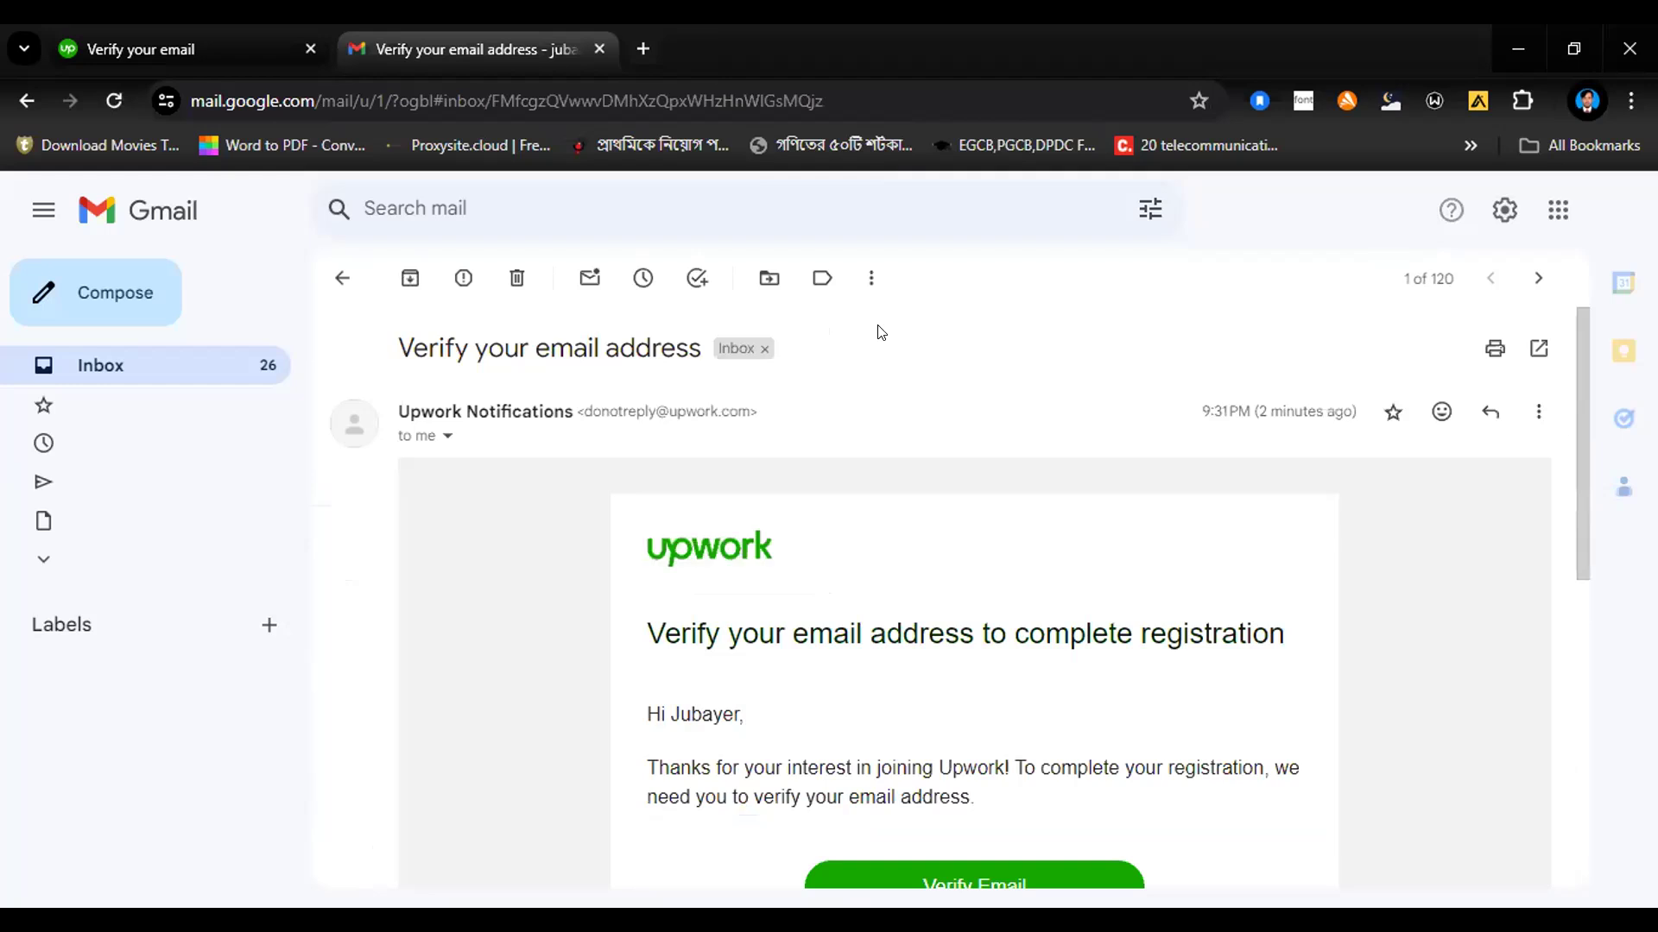
scroll(1034, 436, down, 3)
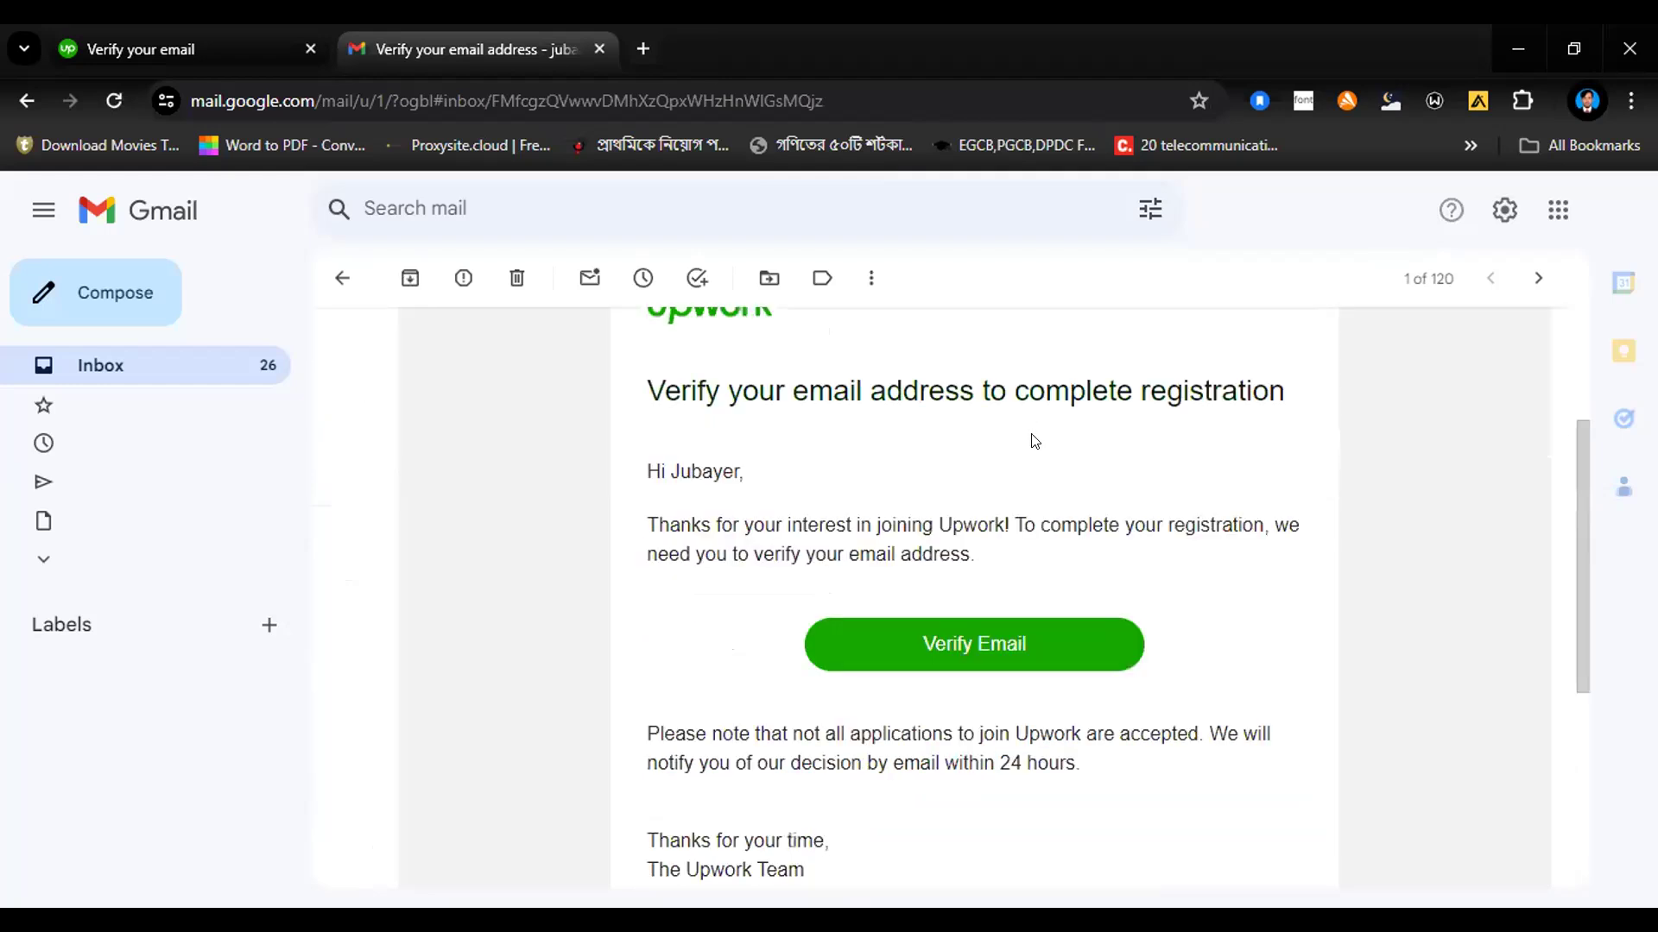
click(987, 647)
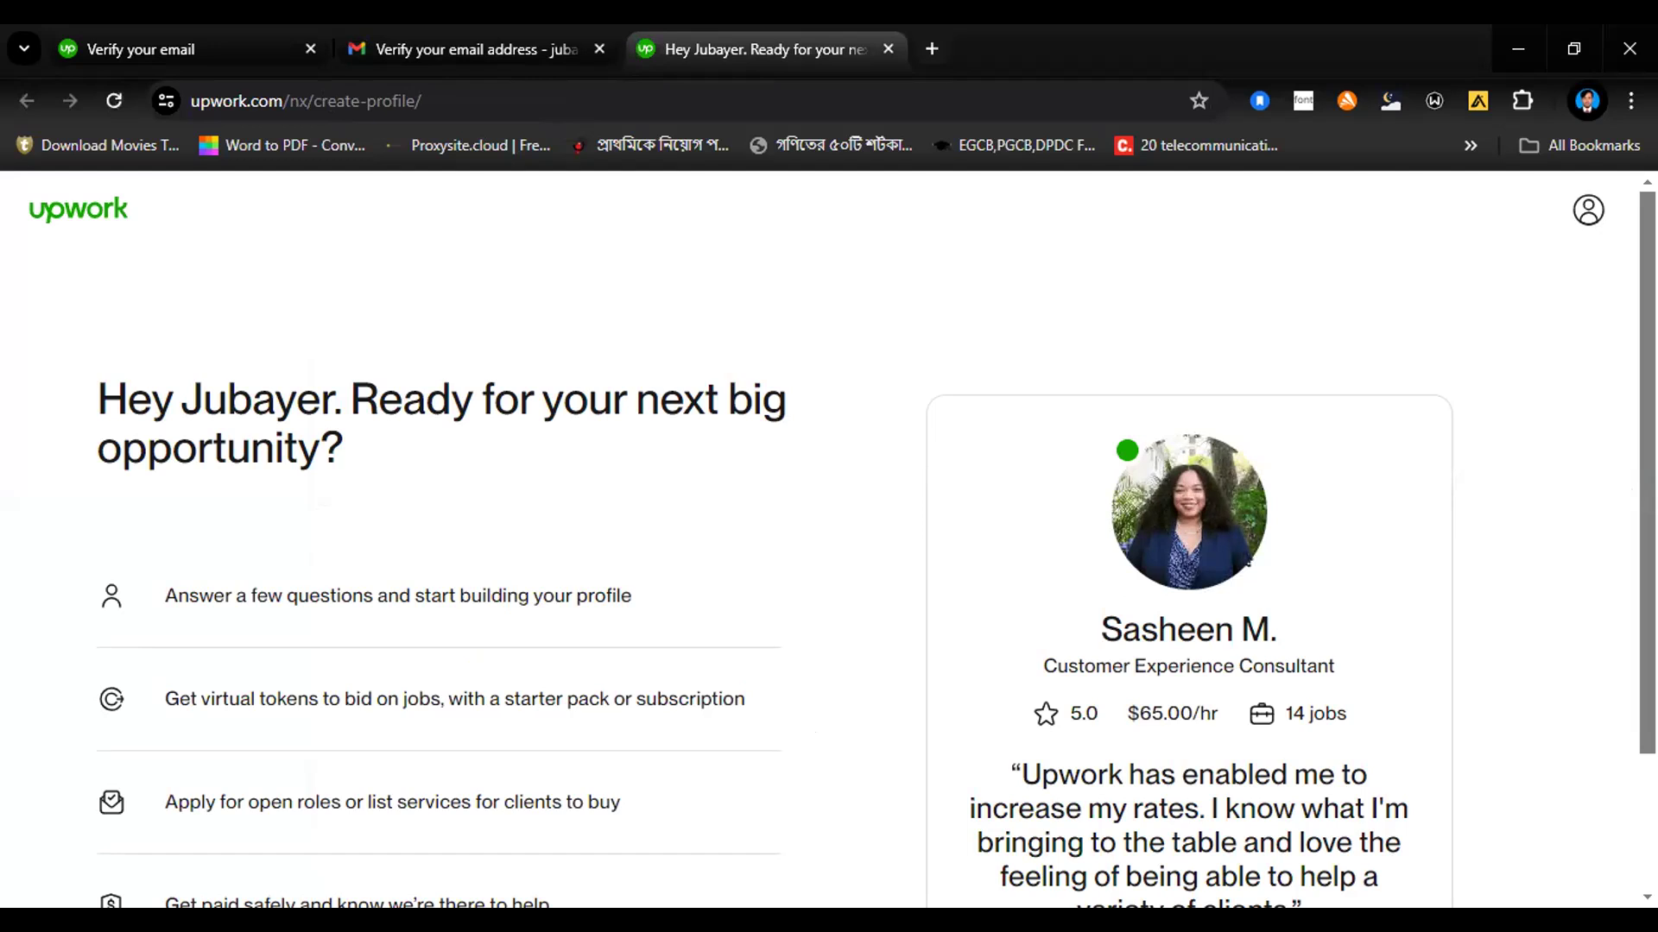
Step: Start building the Upwork profile and answer the freelancing experience question with "I have some experience"
scroll(829, 536, down, 2)
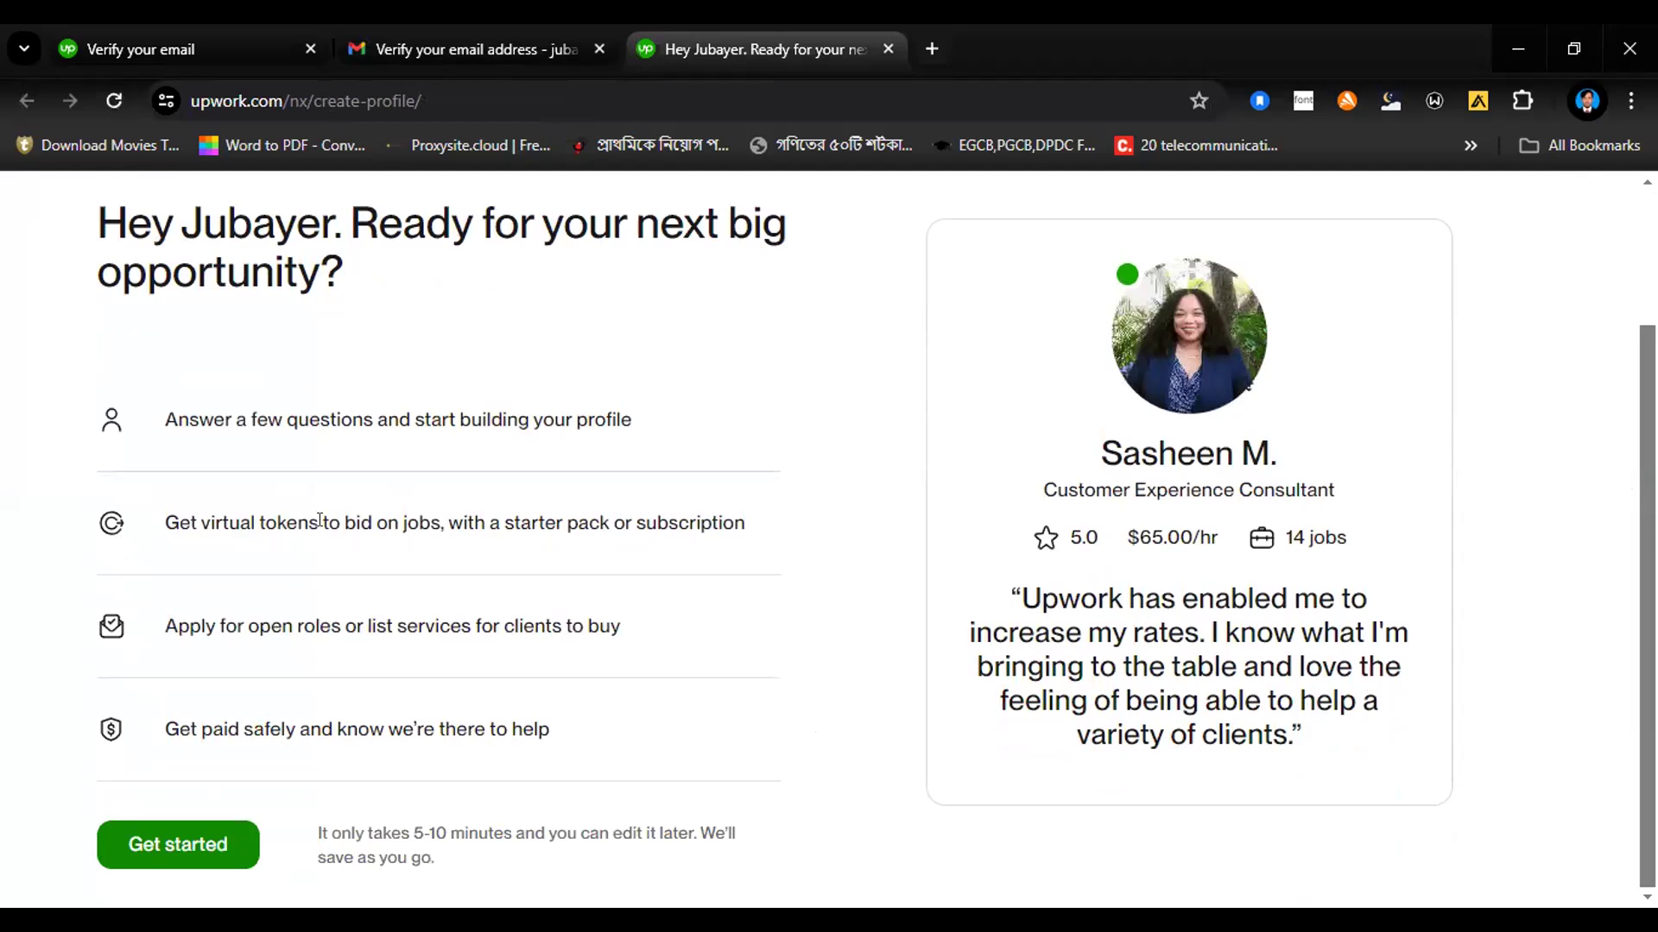
click(154, 855)
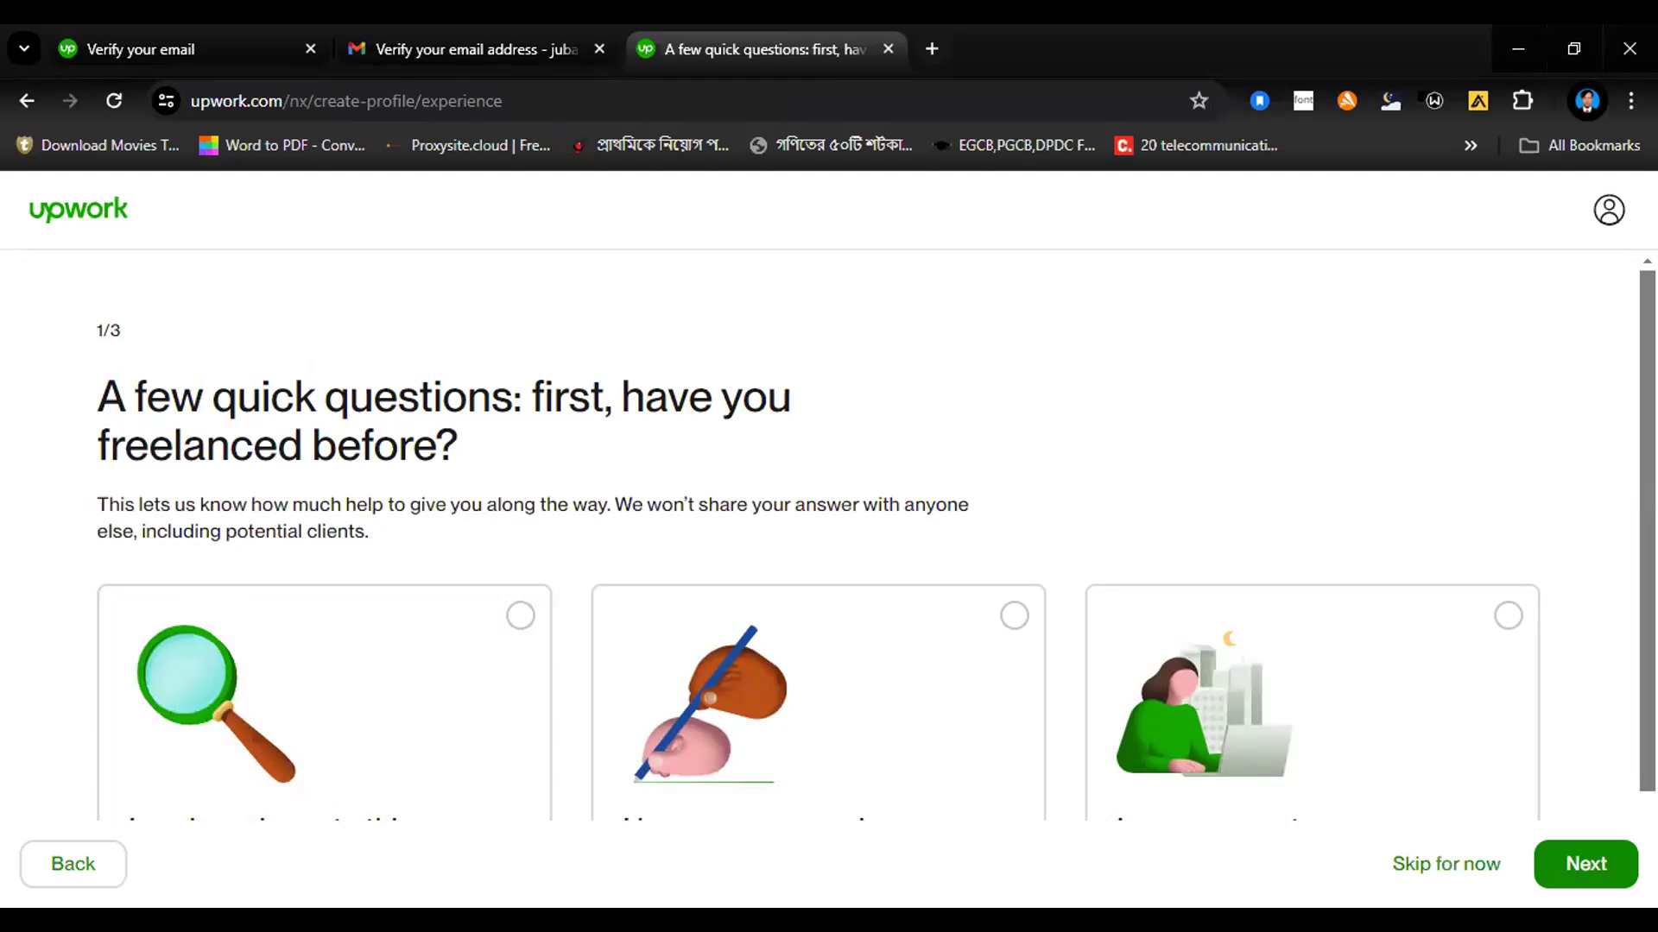
scroll(876, 544, down, 1)
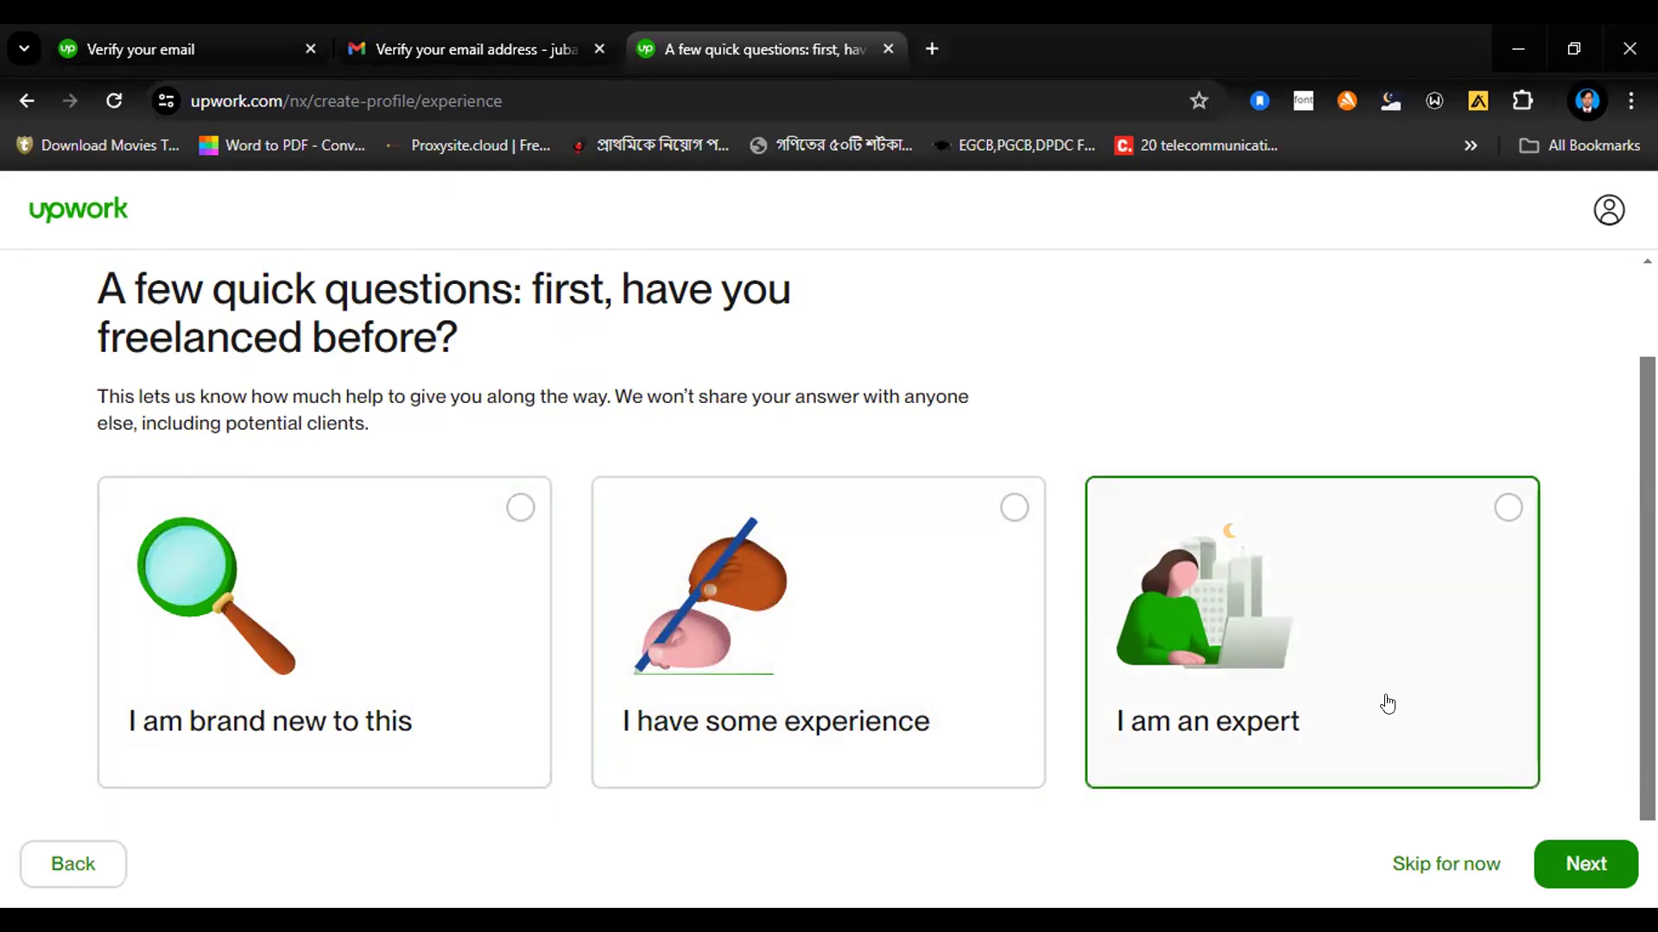
click(1015, 510)
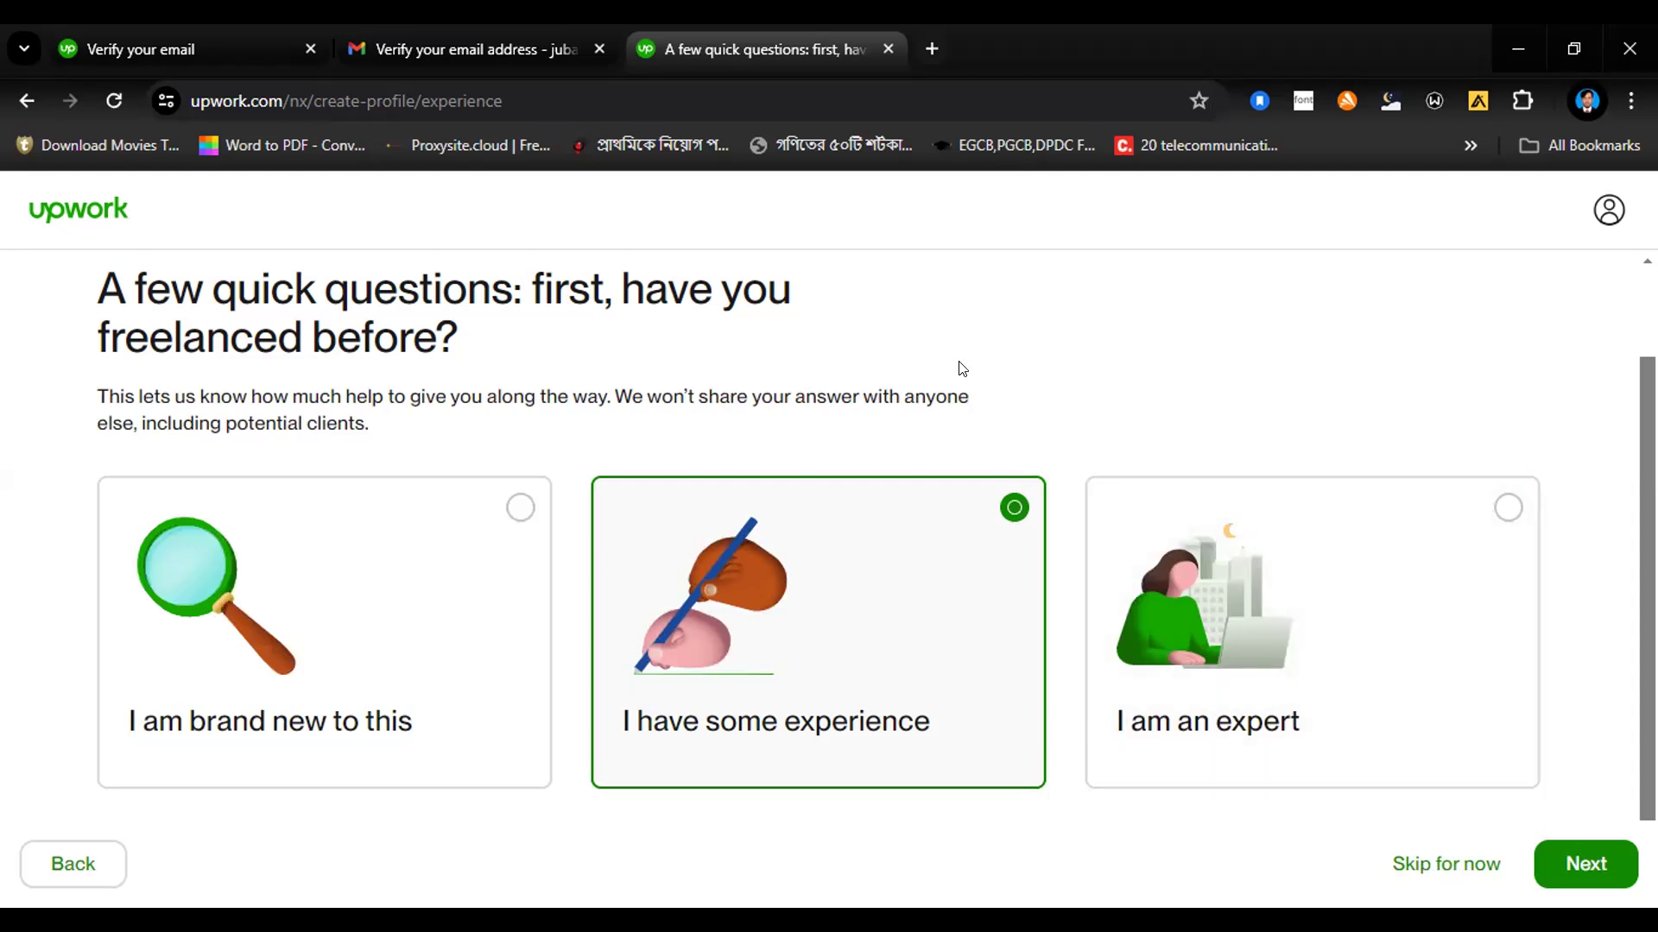
click(1567, 858)
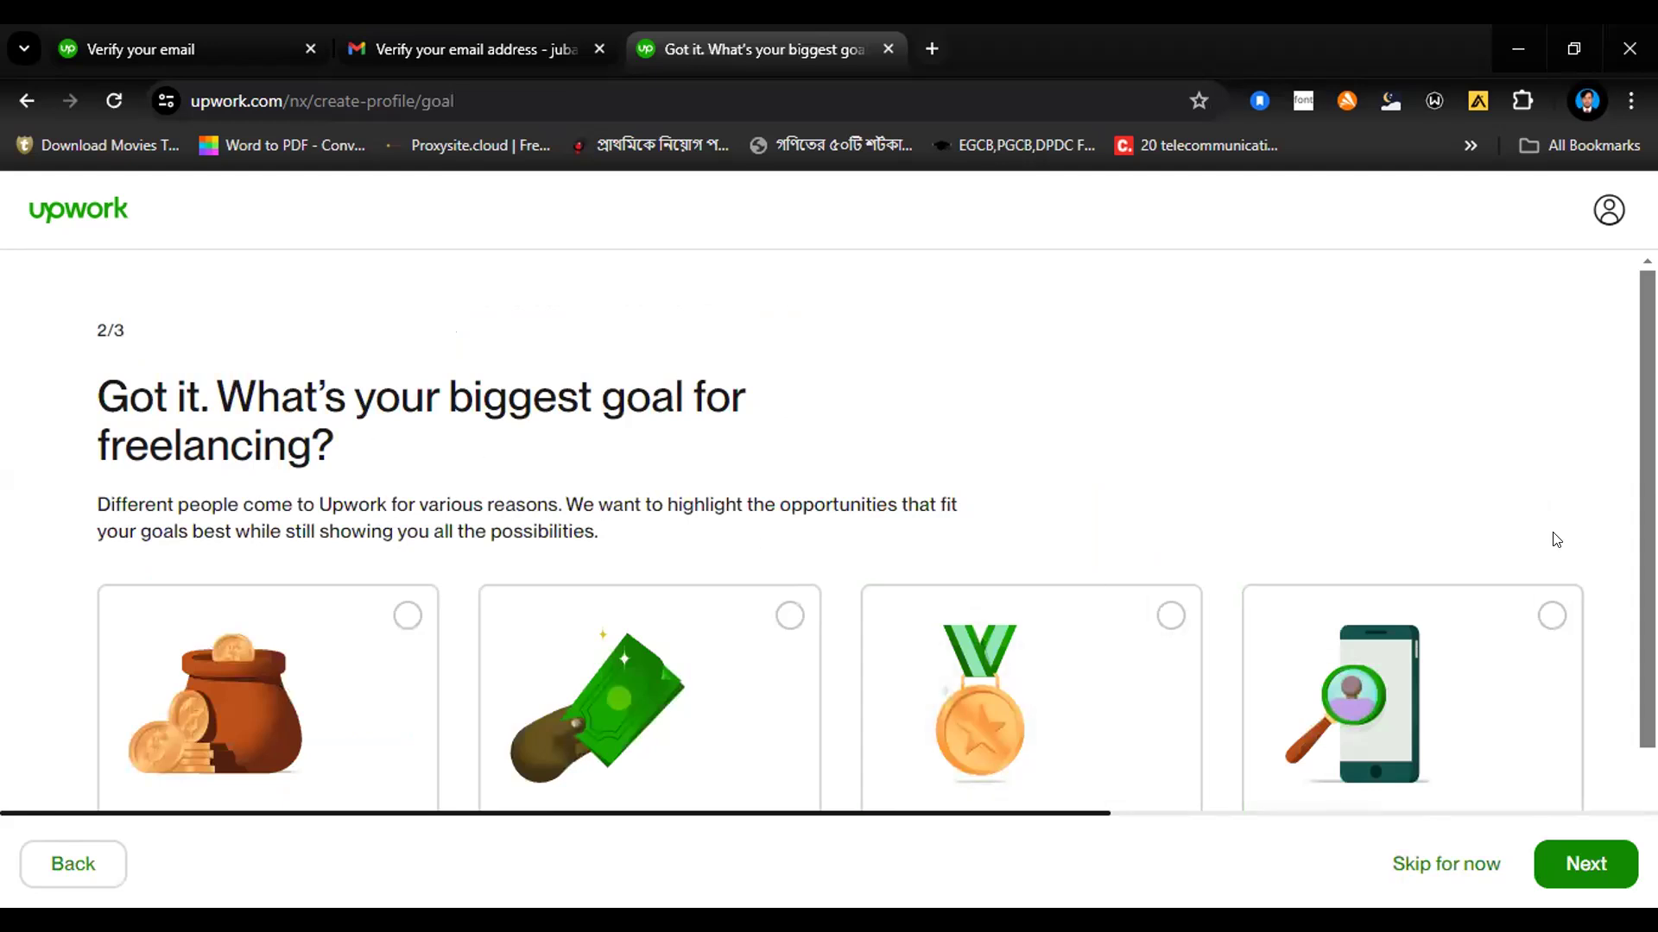
Step: Answer the freelancing goal question with "To get experience, for a full-time job" and continue
scroll(877, 540, down, 2)
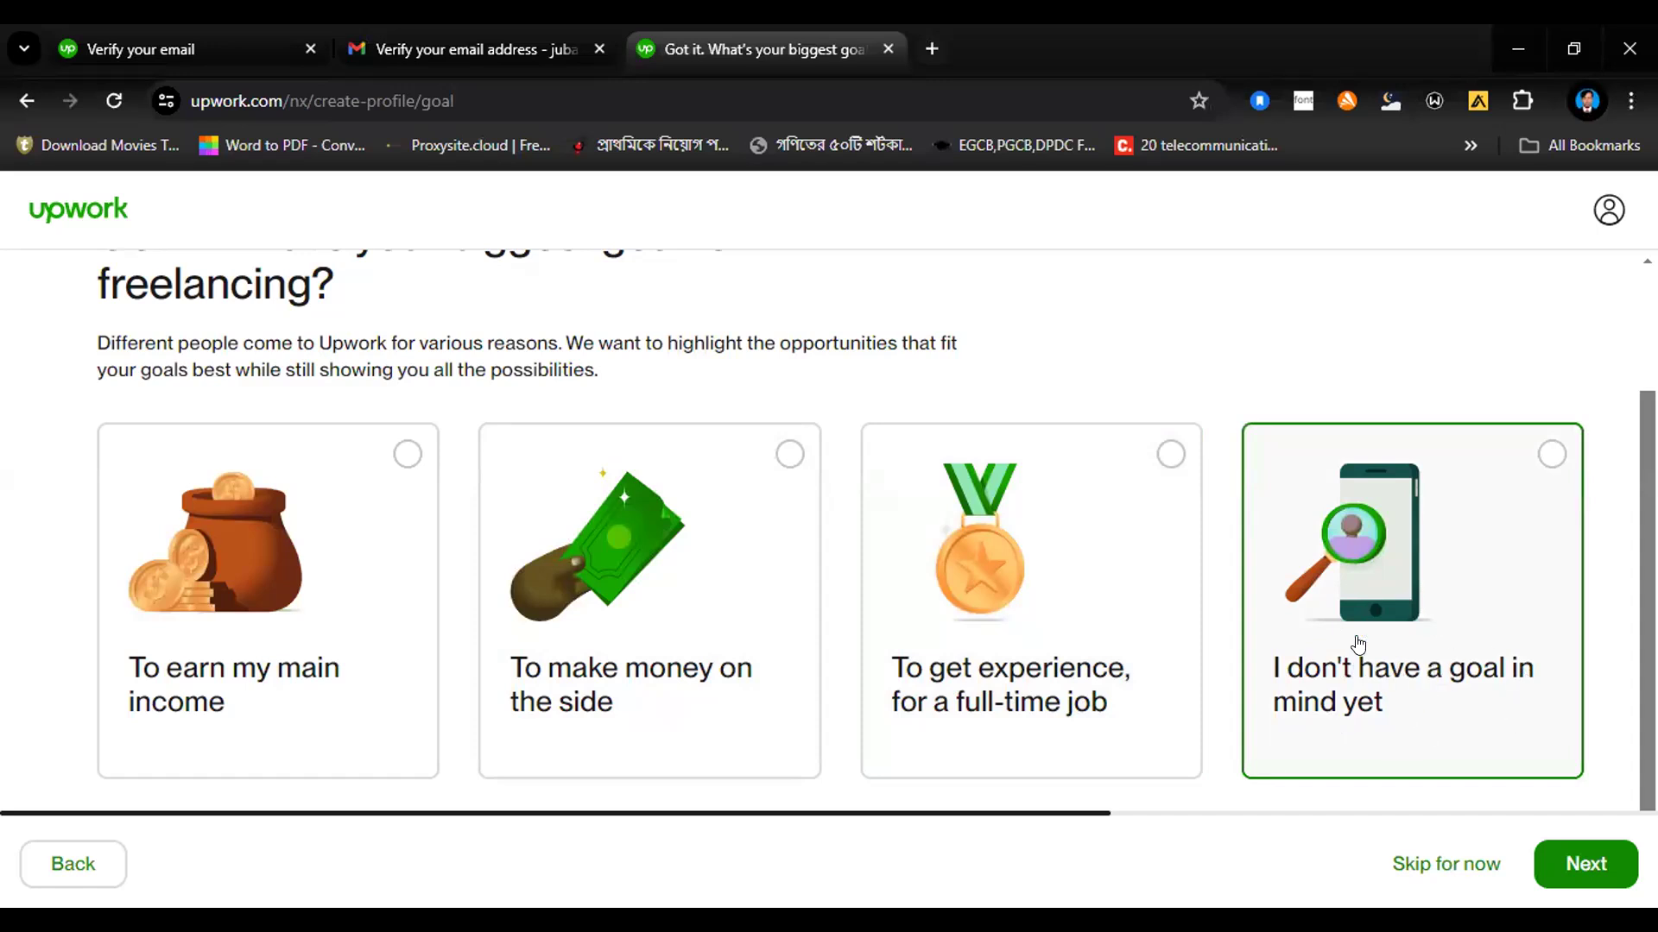
click(1149, 503)
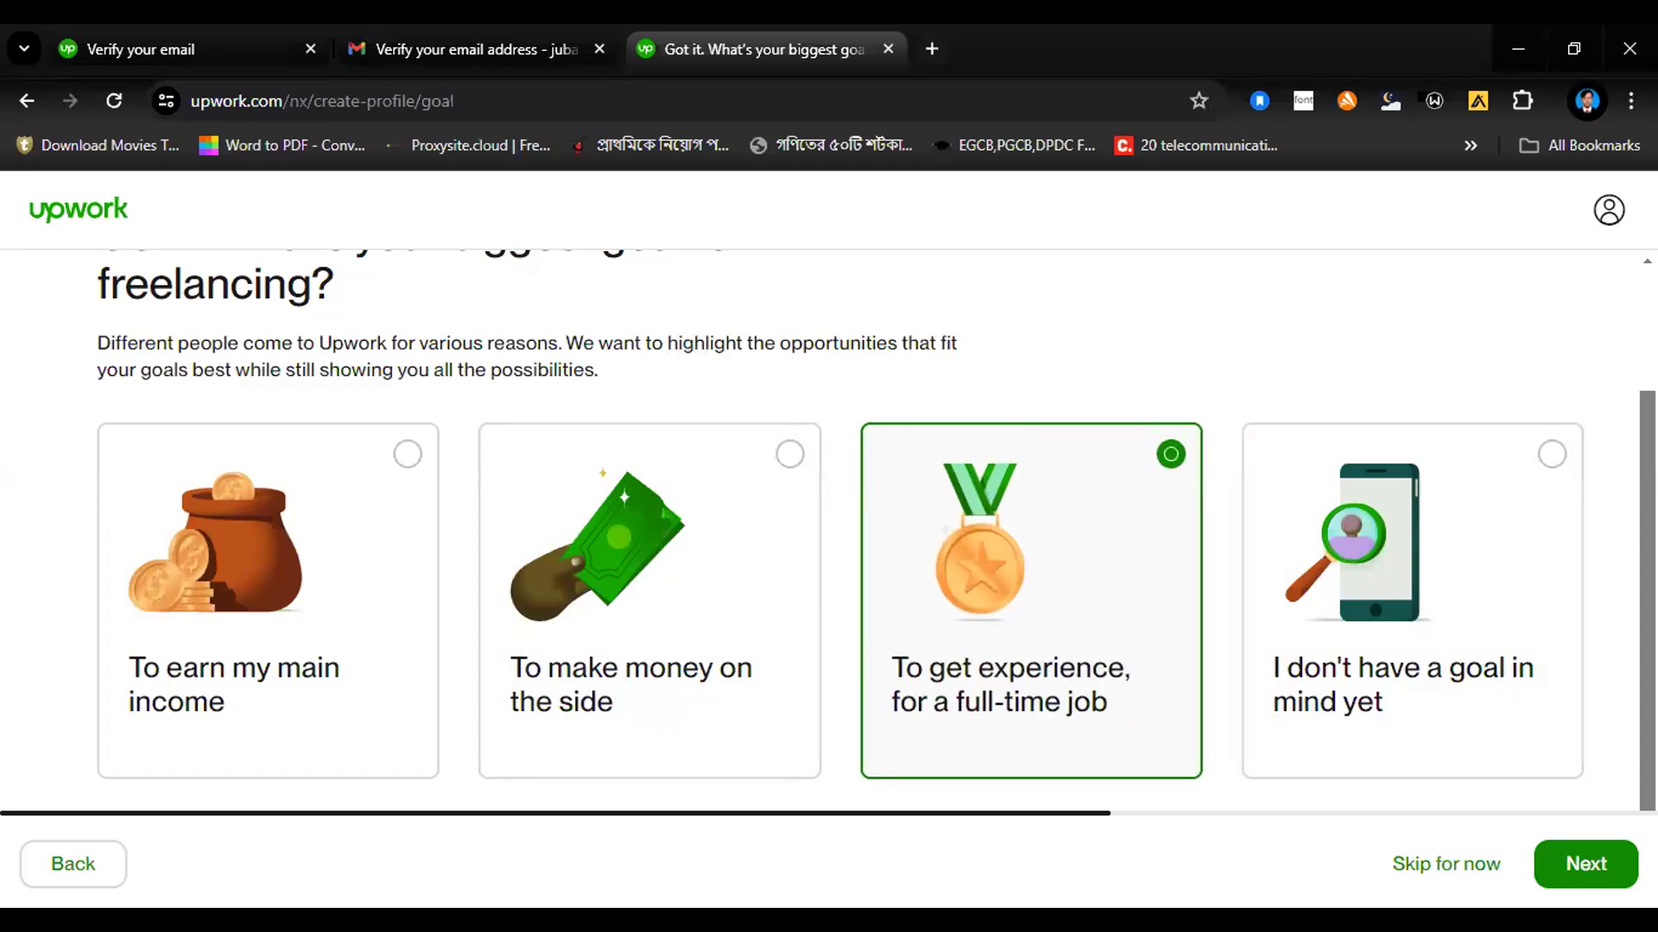
click(1589, 861)
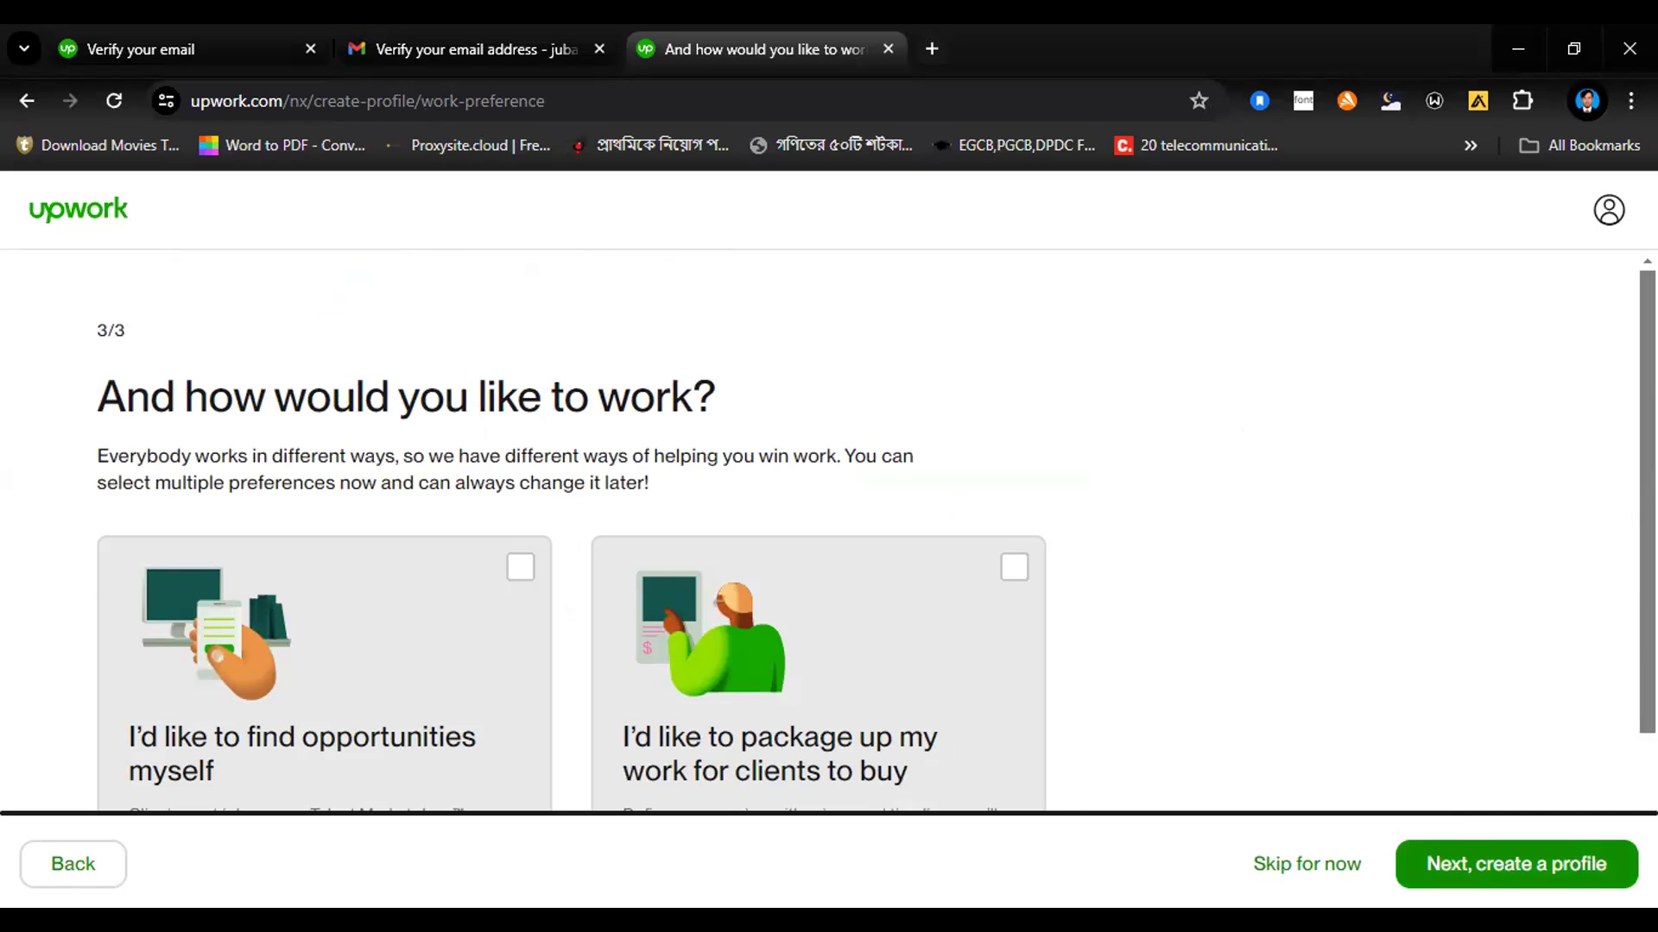
Step: Choose packaging up work for clients to buy, opt in to contract-to-hire opportunities, and continue to profile creation
scroll(1617, 622, down, 2)
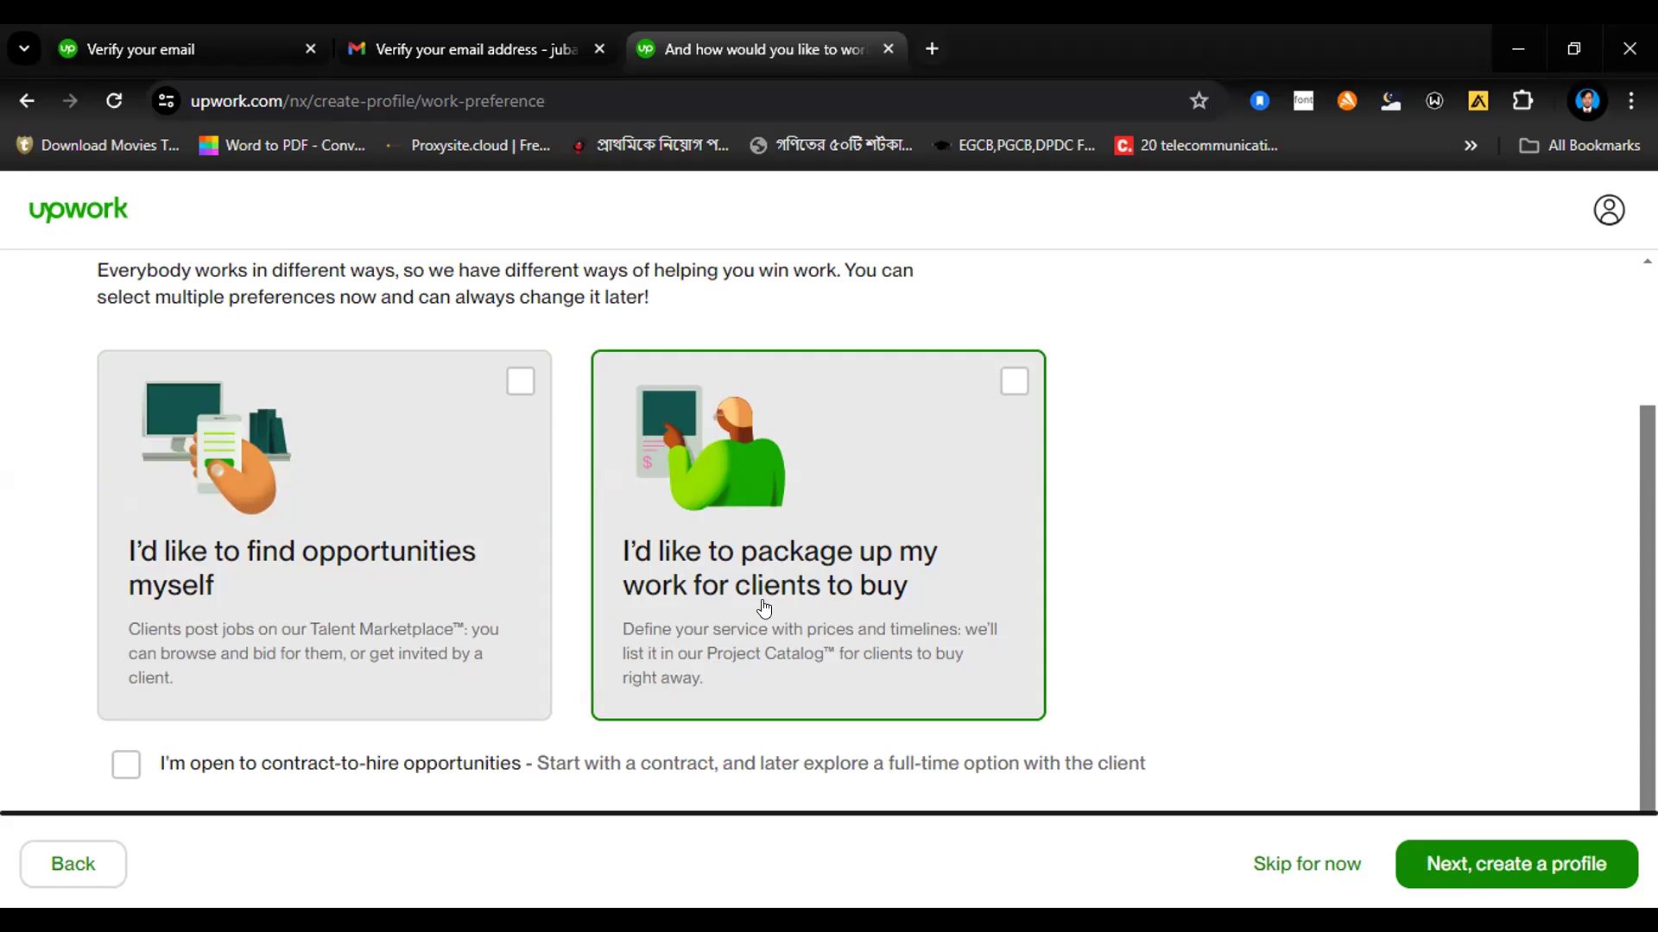
click(1013, 382)
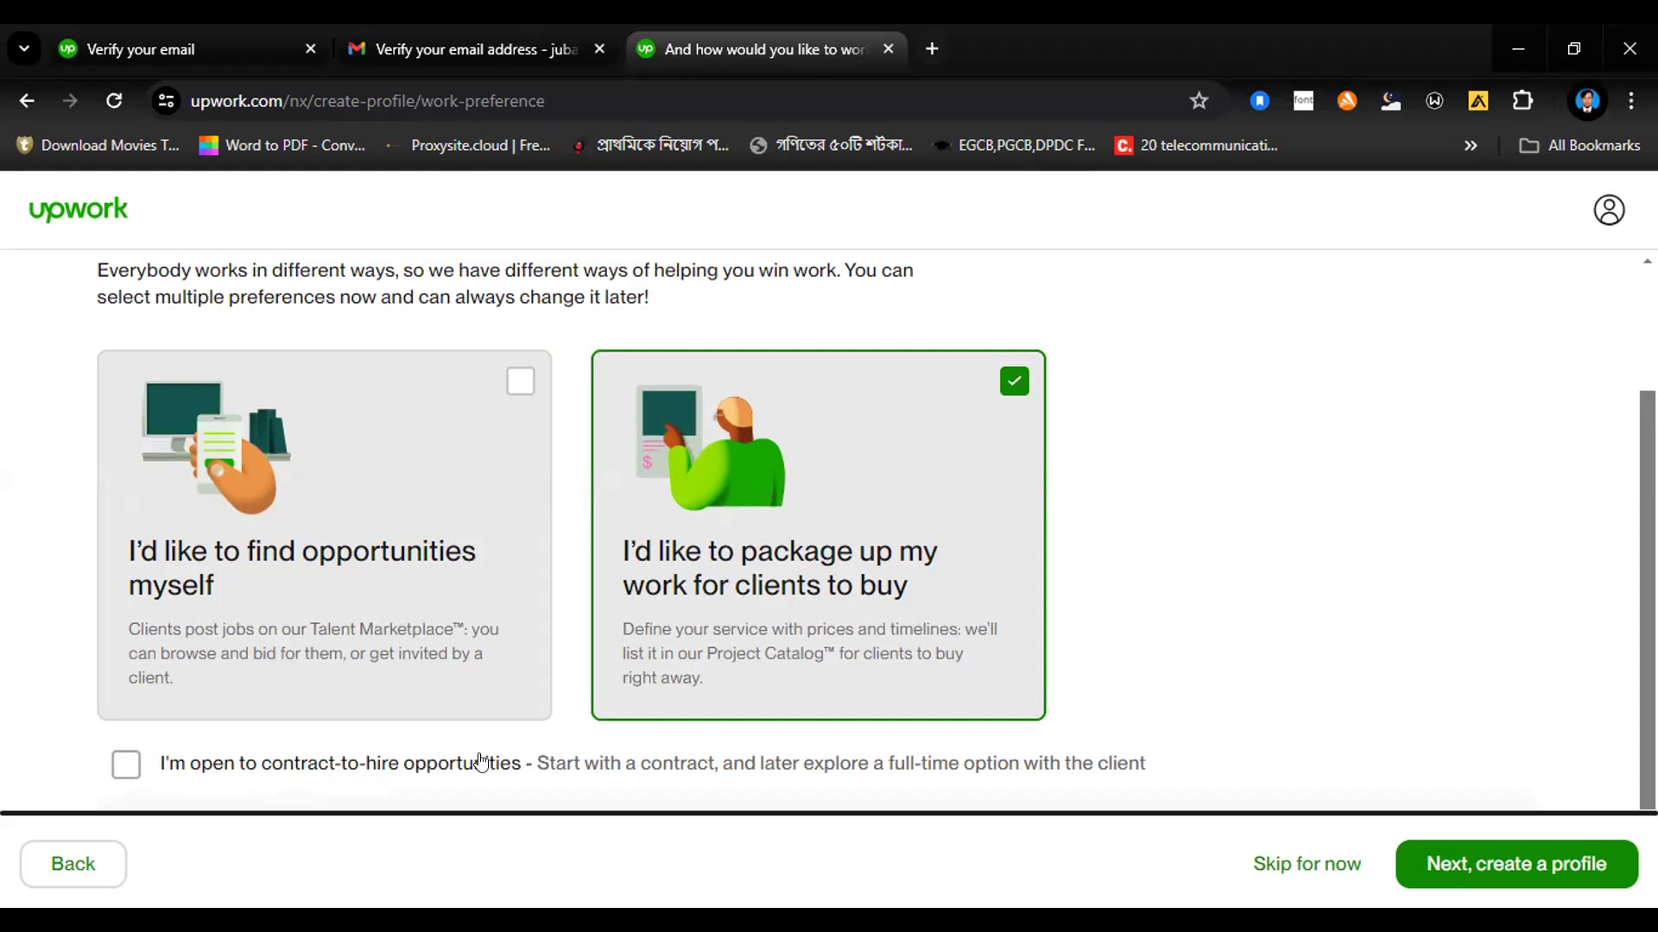
click(126, 773)
click(1507, 866)
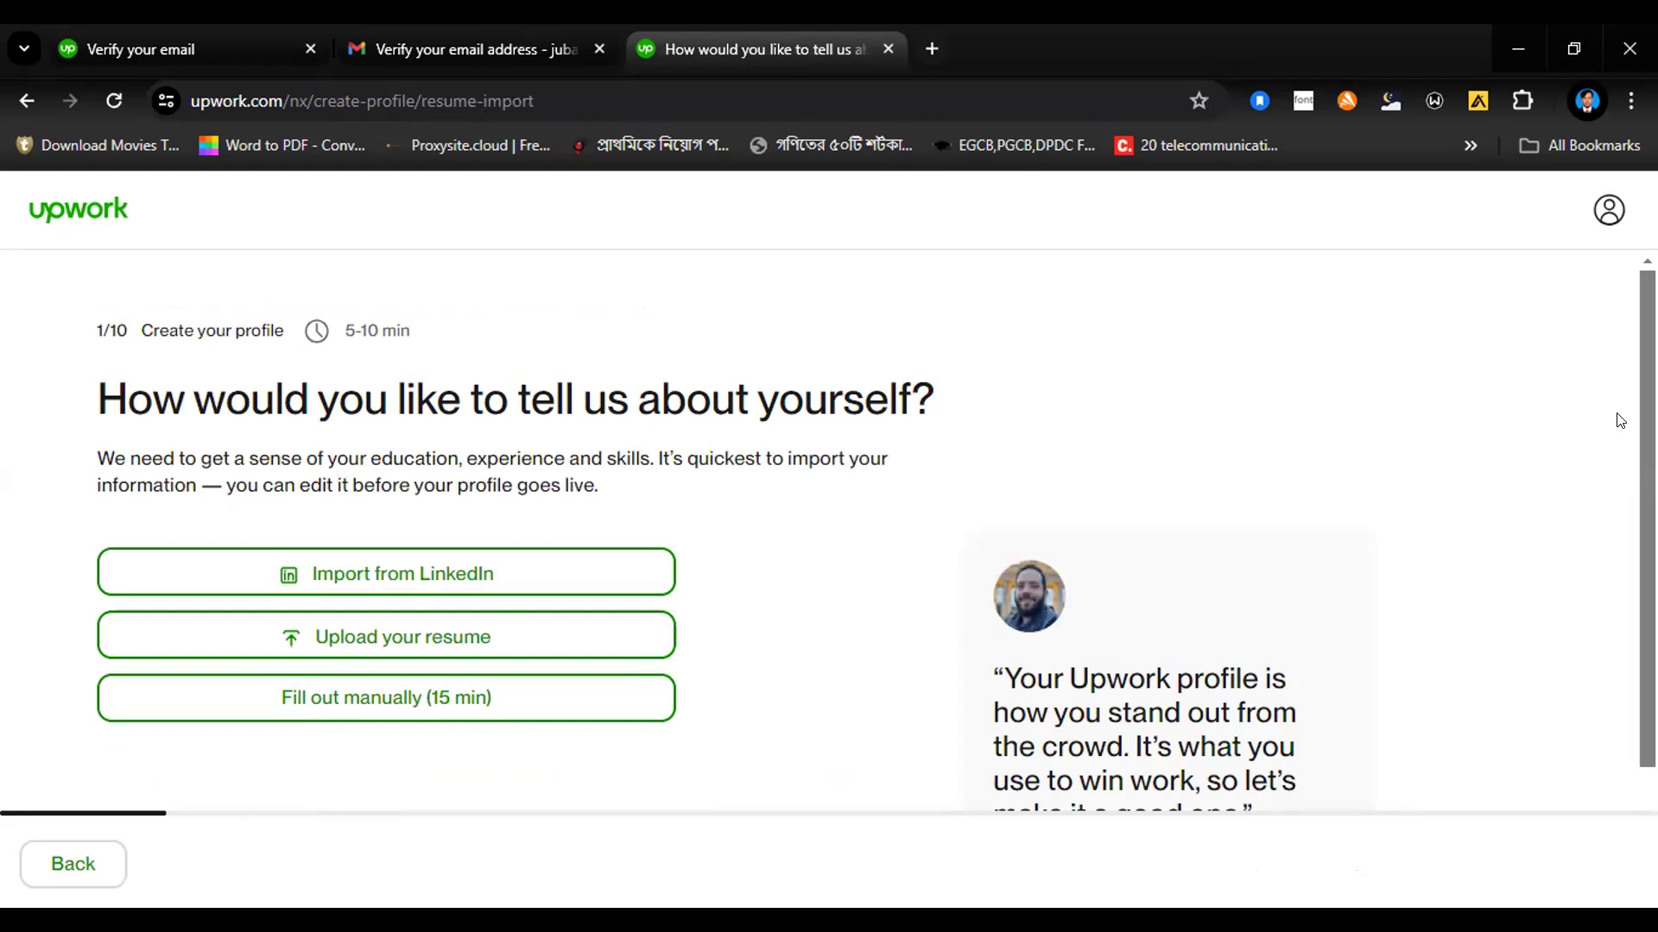
Step: Choose to fill out the profile manually and submit the professional role "Digital marketer | Social Media marketer | Data Entry Expert"
scroll(863, 535, down, 2)
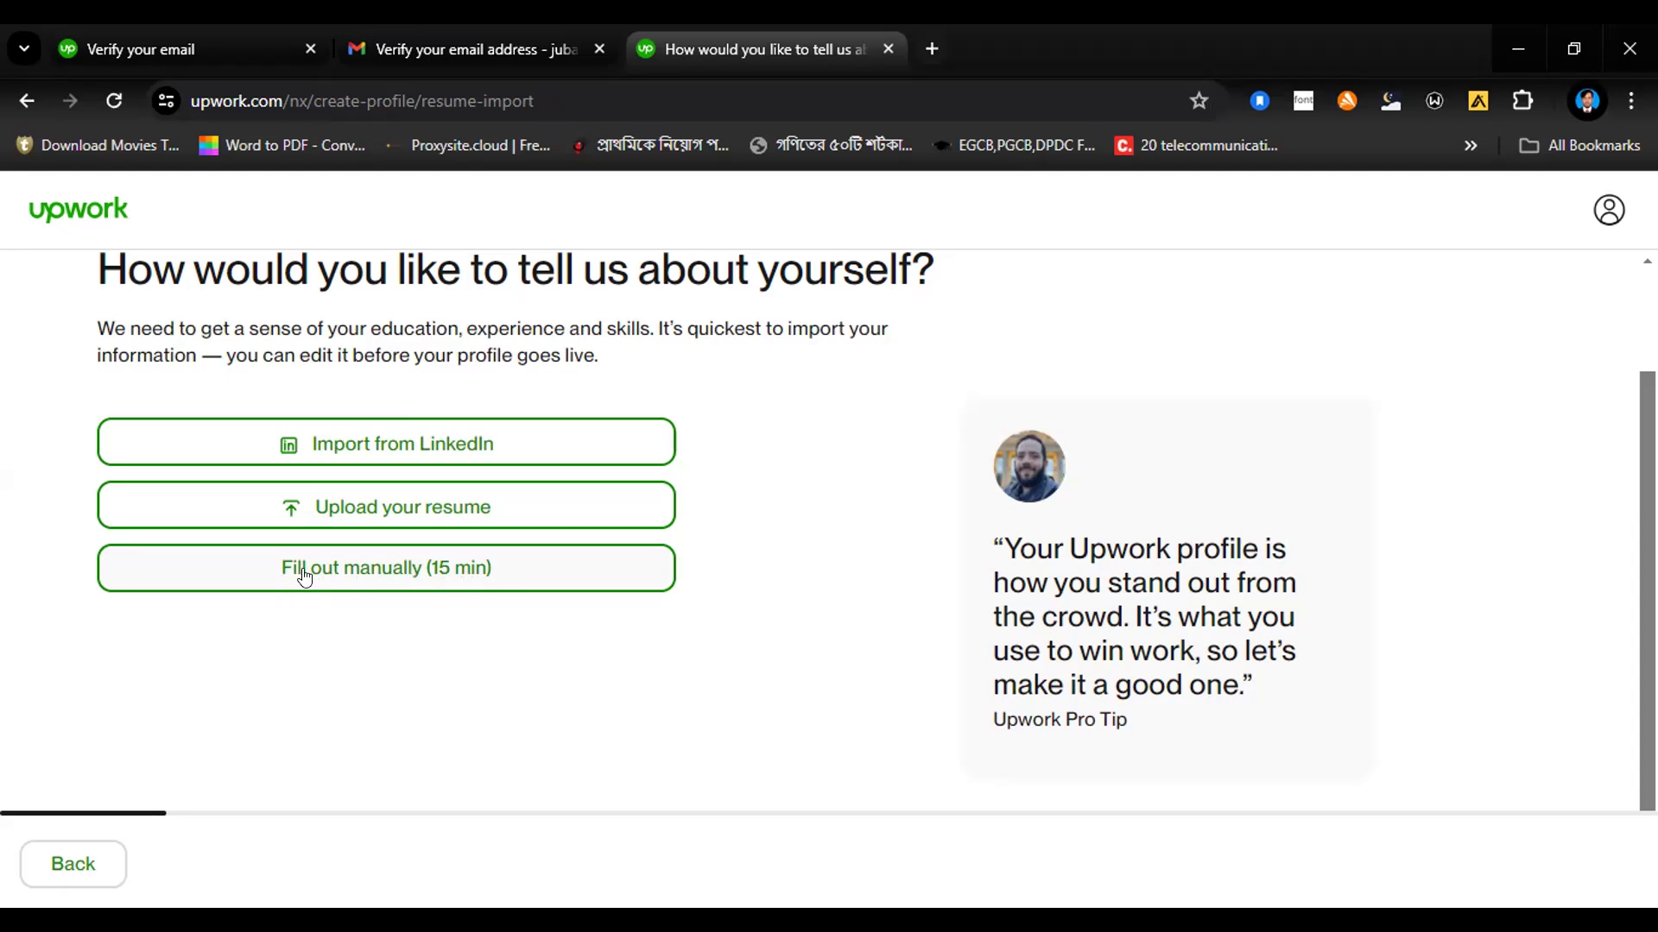
click(344, 575)
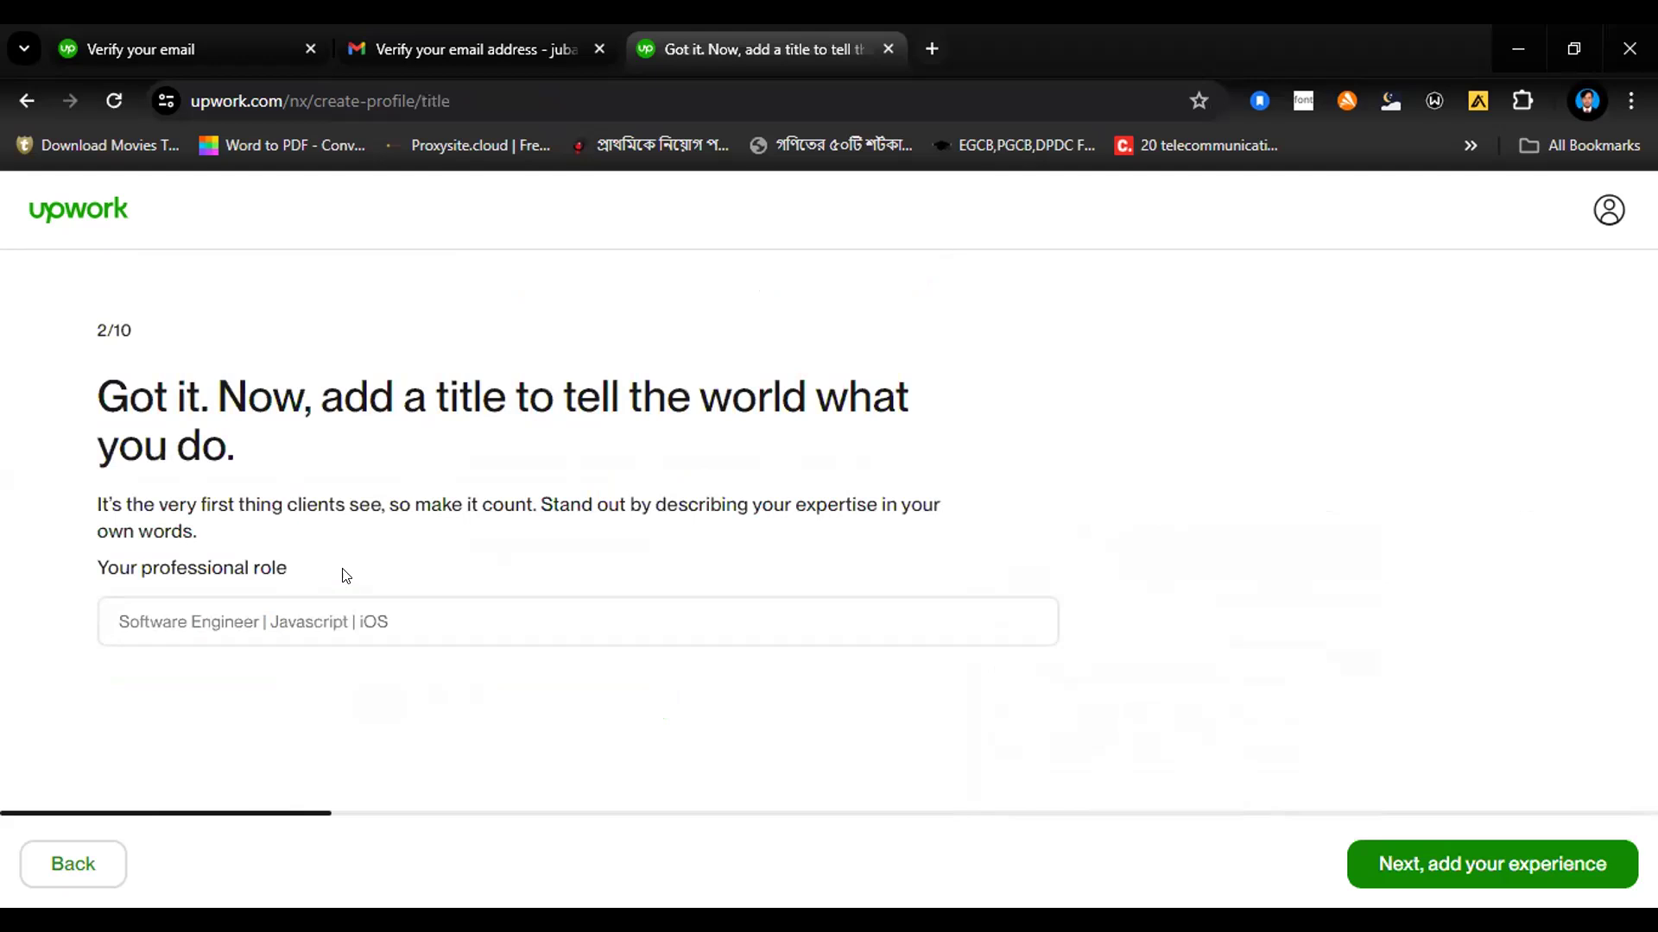
drag(93, 383, 356, 465)
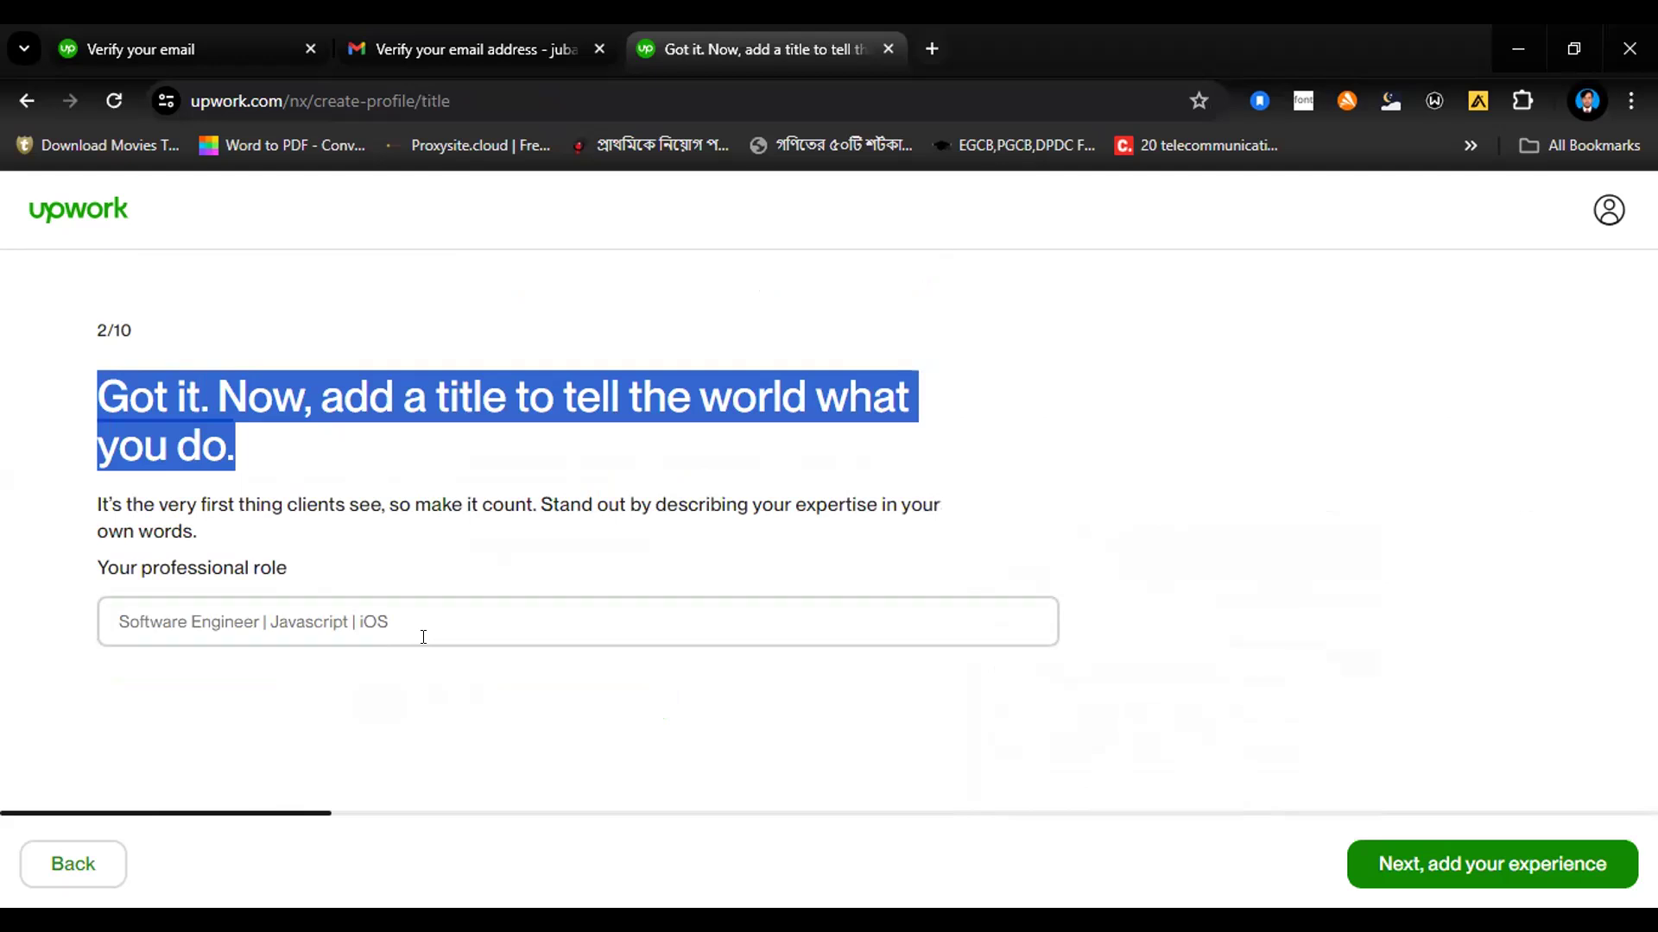
click(261, 620)
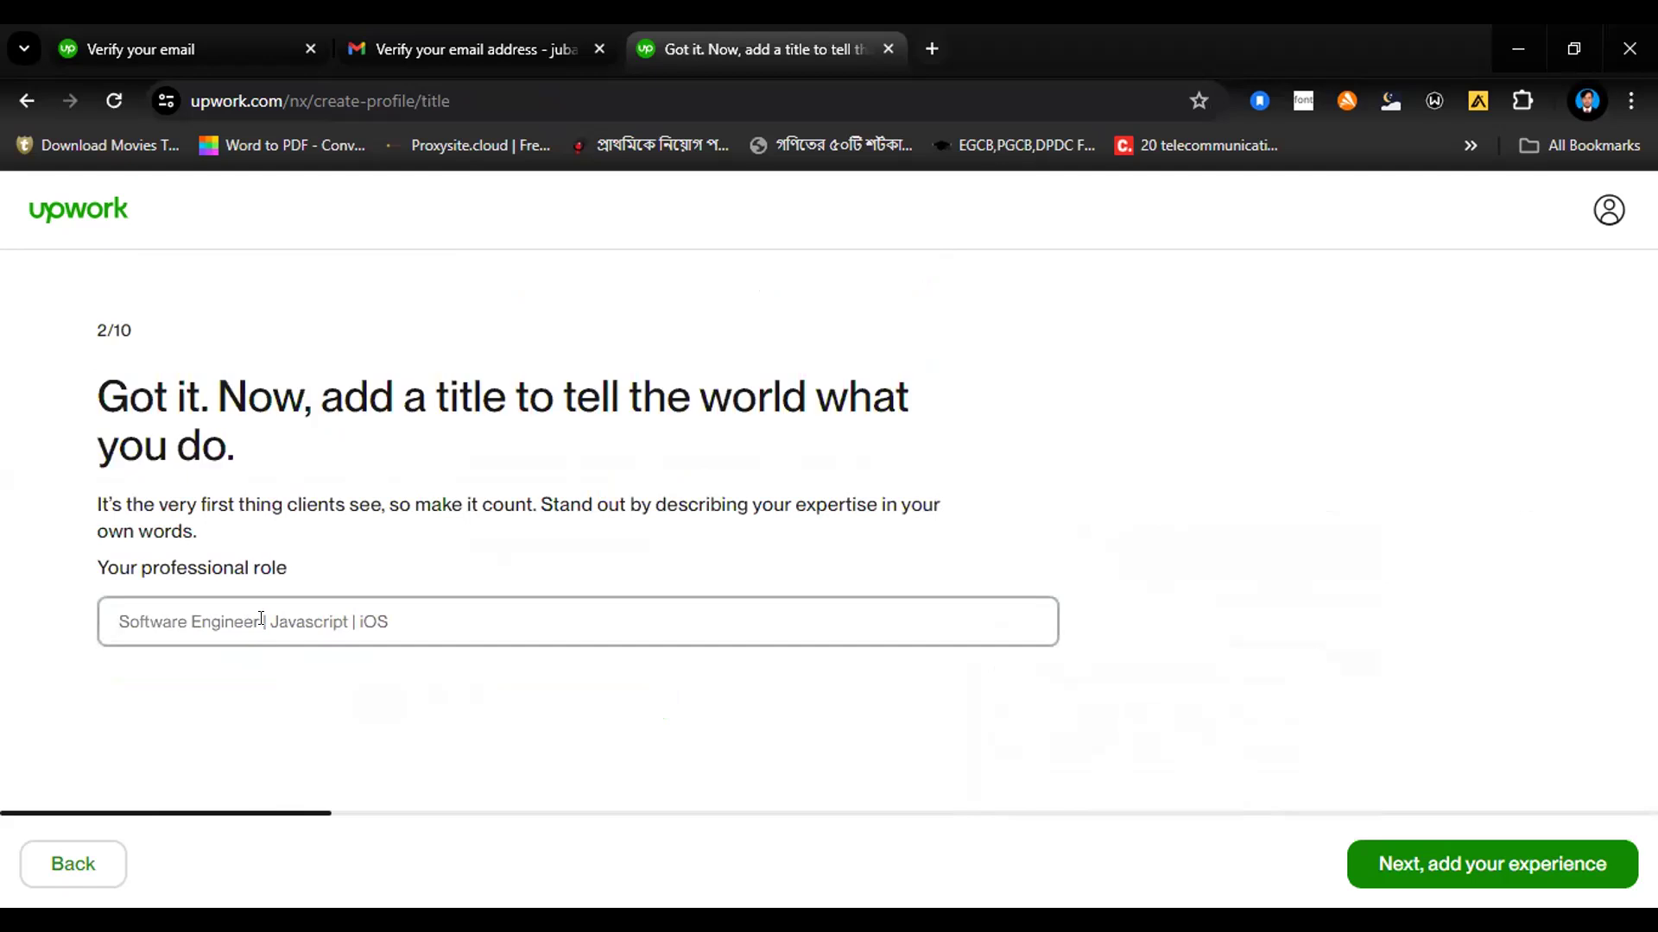
text(Di)
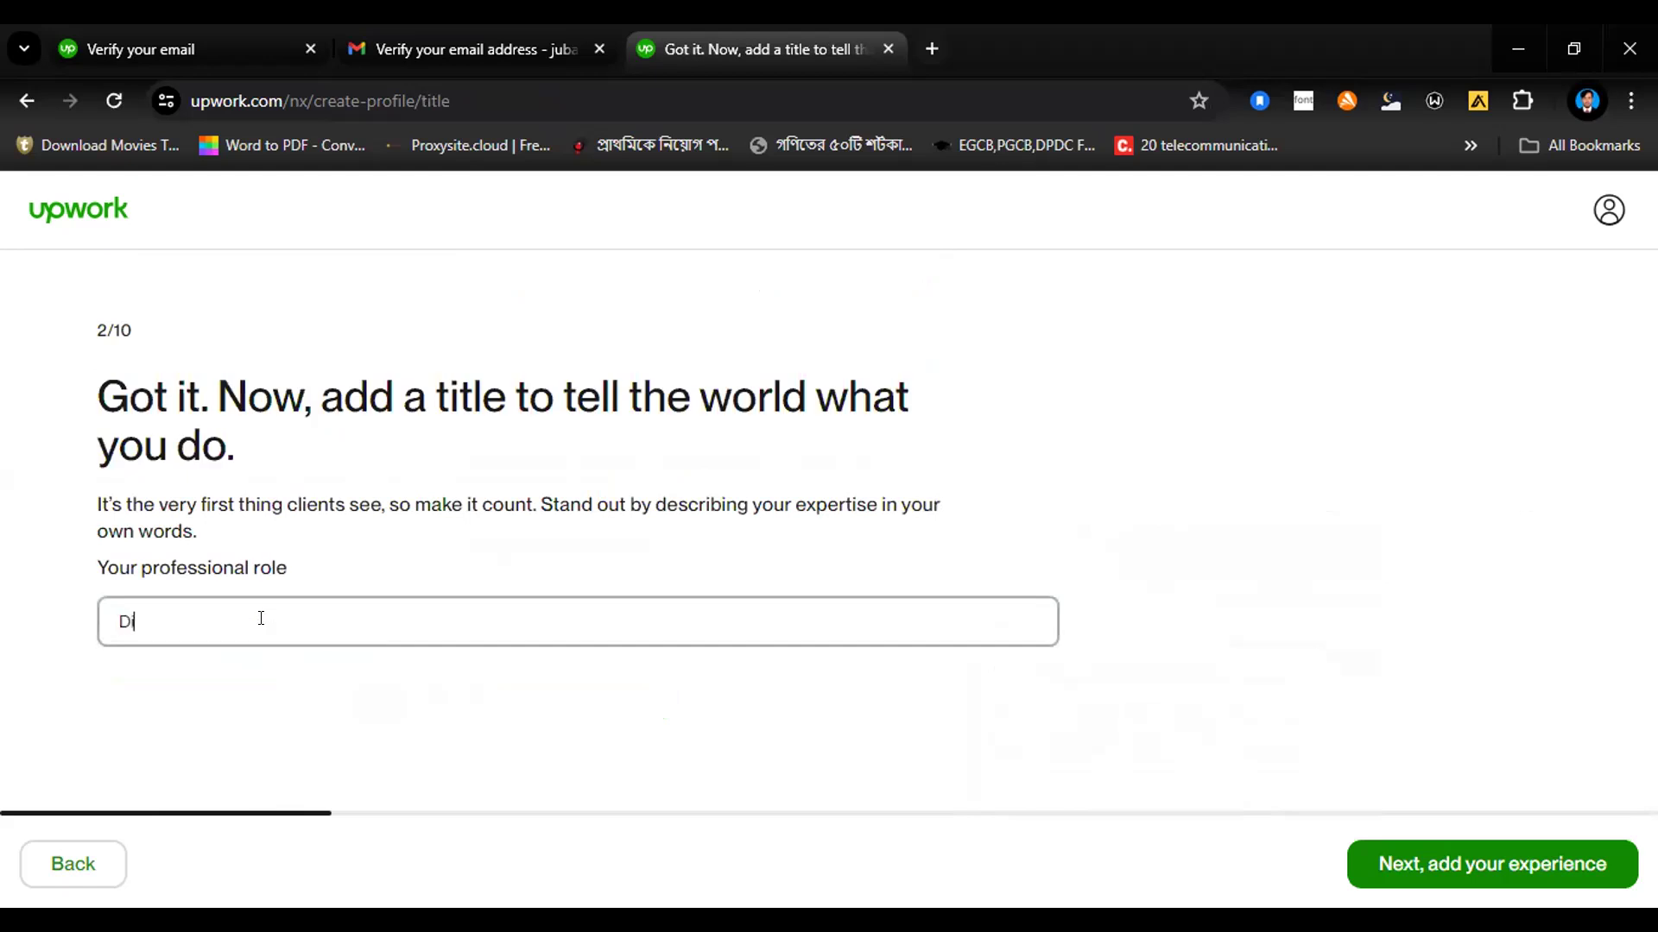
text(gital marketer | Social Media)
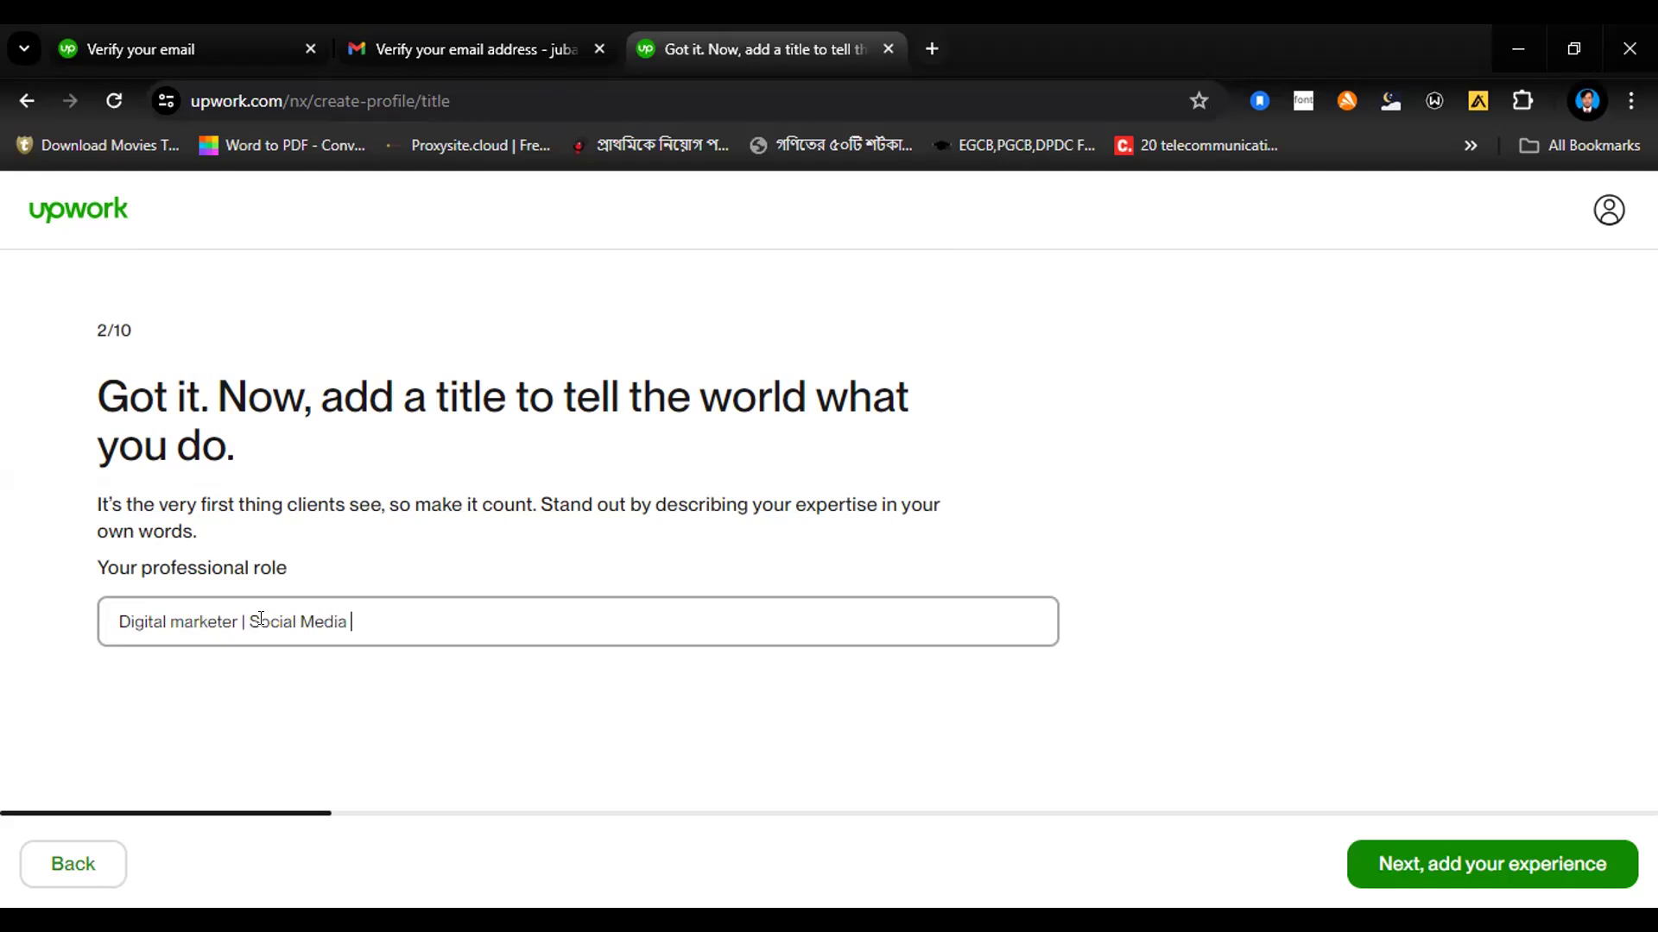
text( marketer | Data Entry)
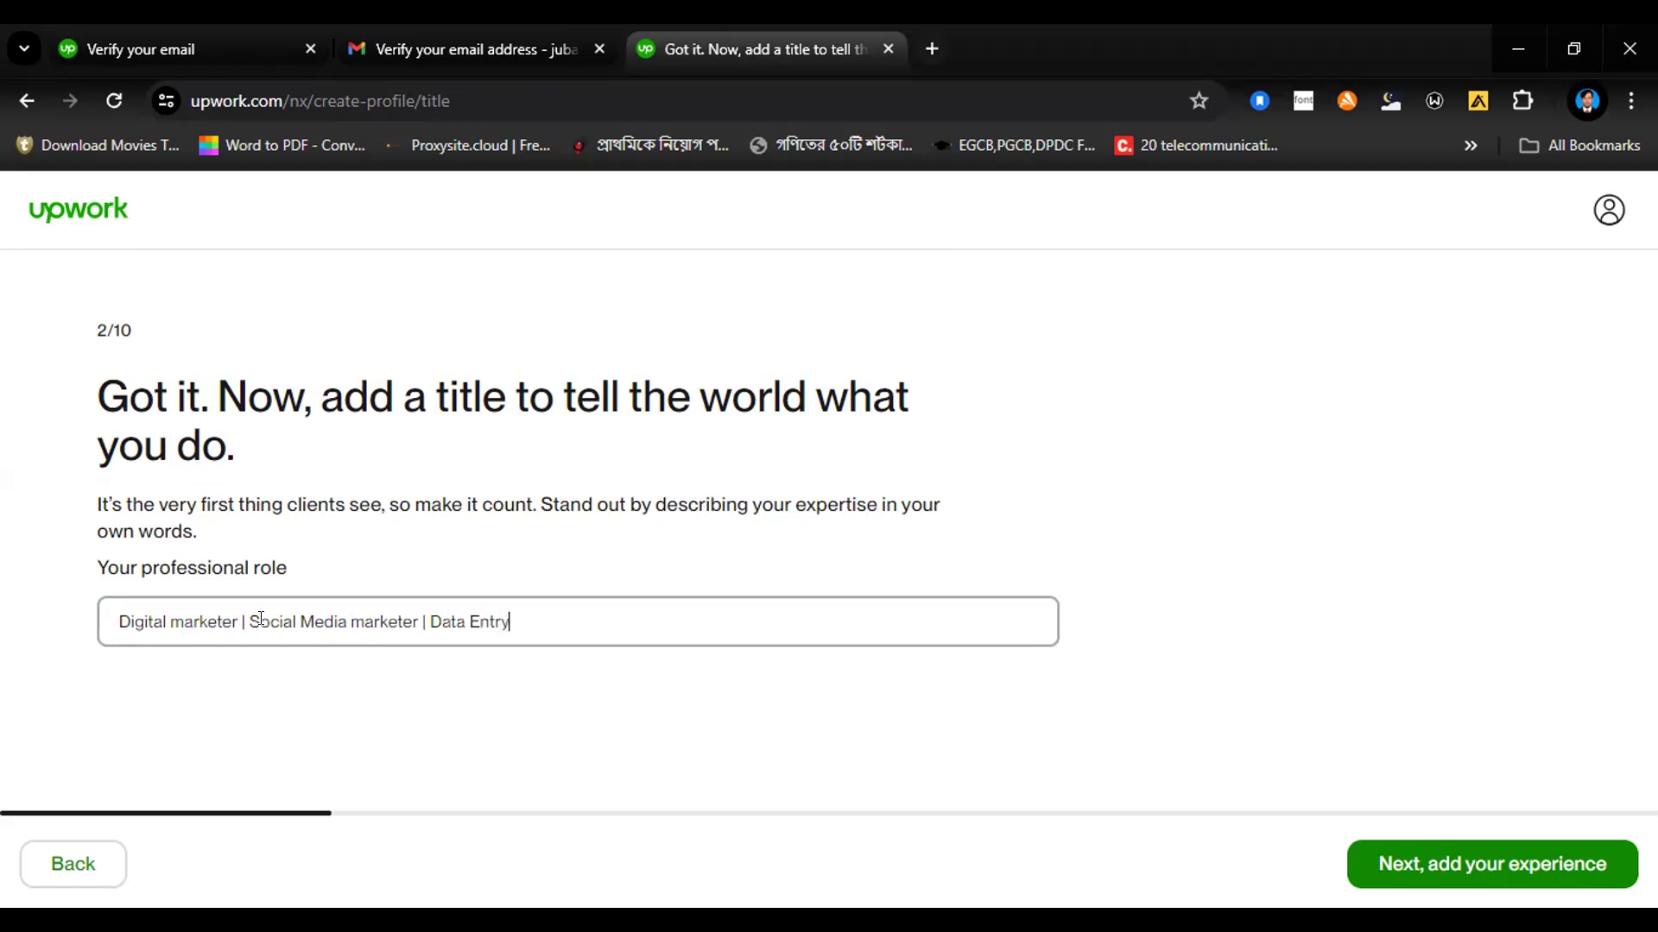
text( Expert)
click(1473, 867)
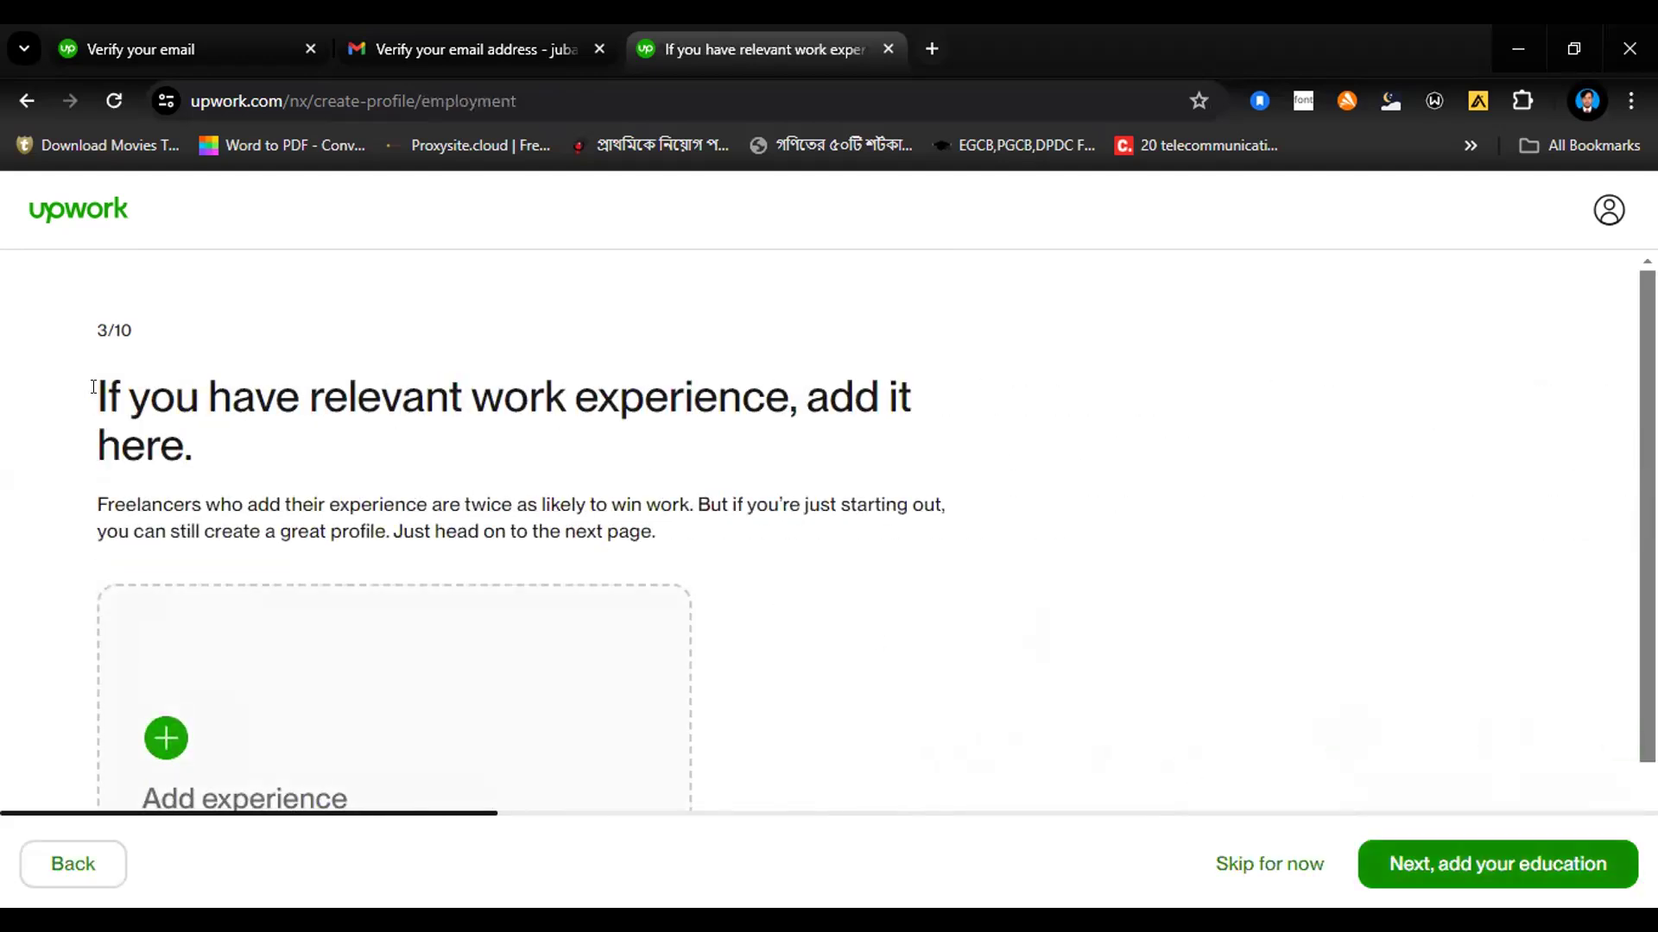
Step: Start a new work experience entry and give it the job title "Electrical Engineer"
drag(106, 382, 346, 467)
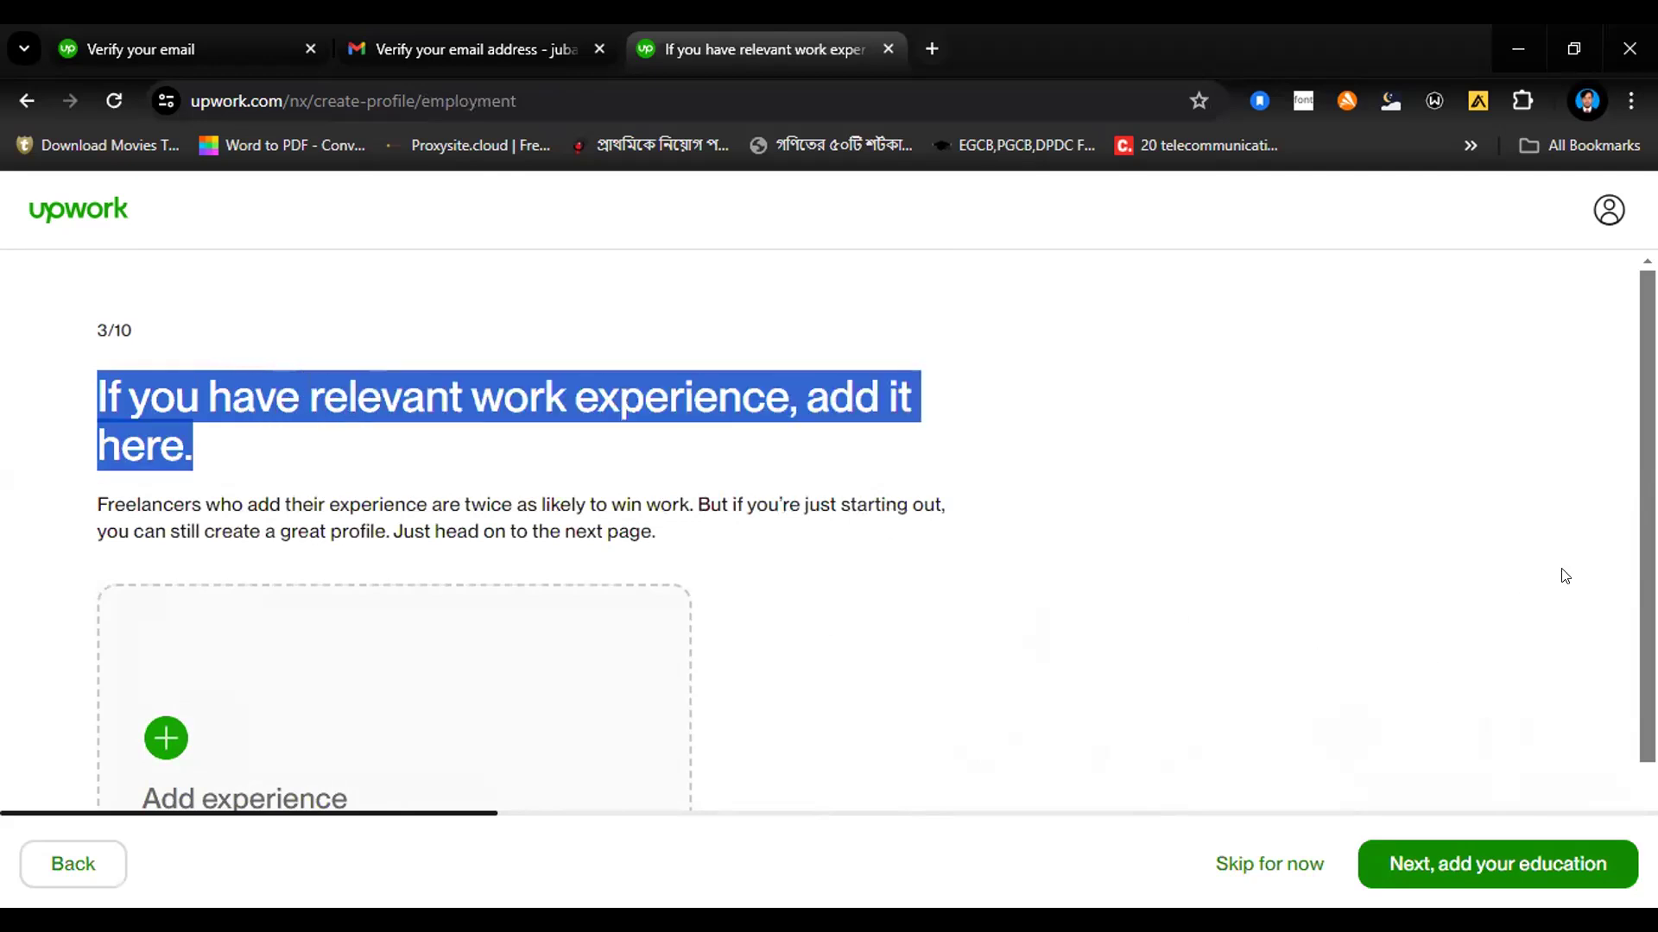
scroll(828, 518, down, 2)
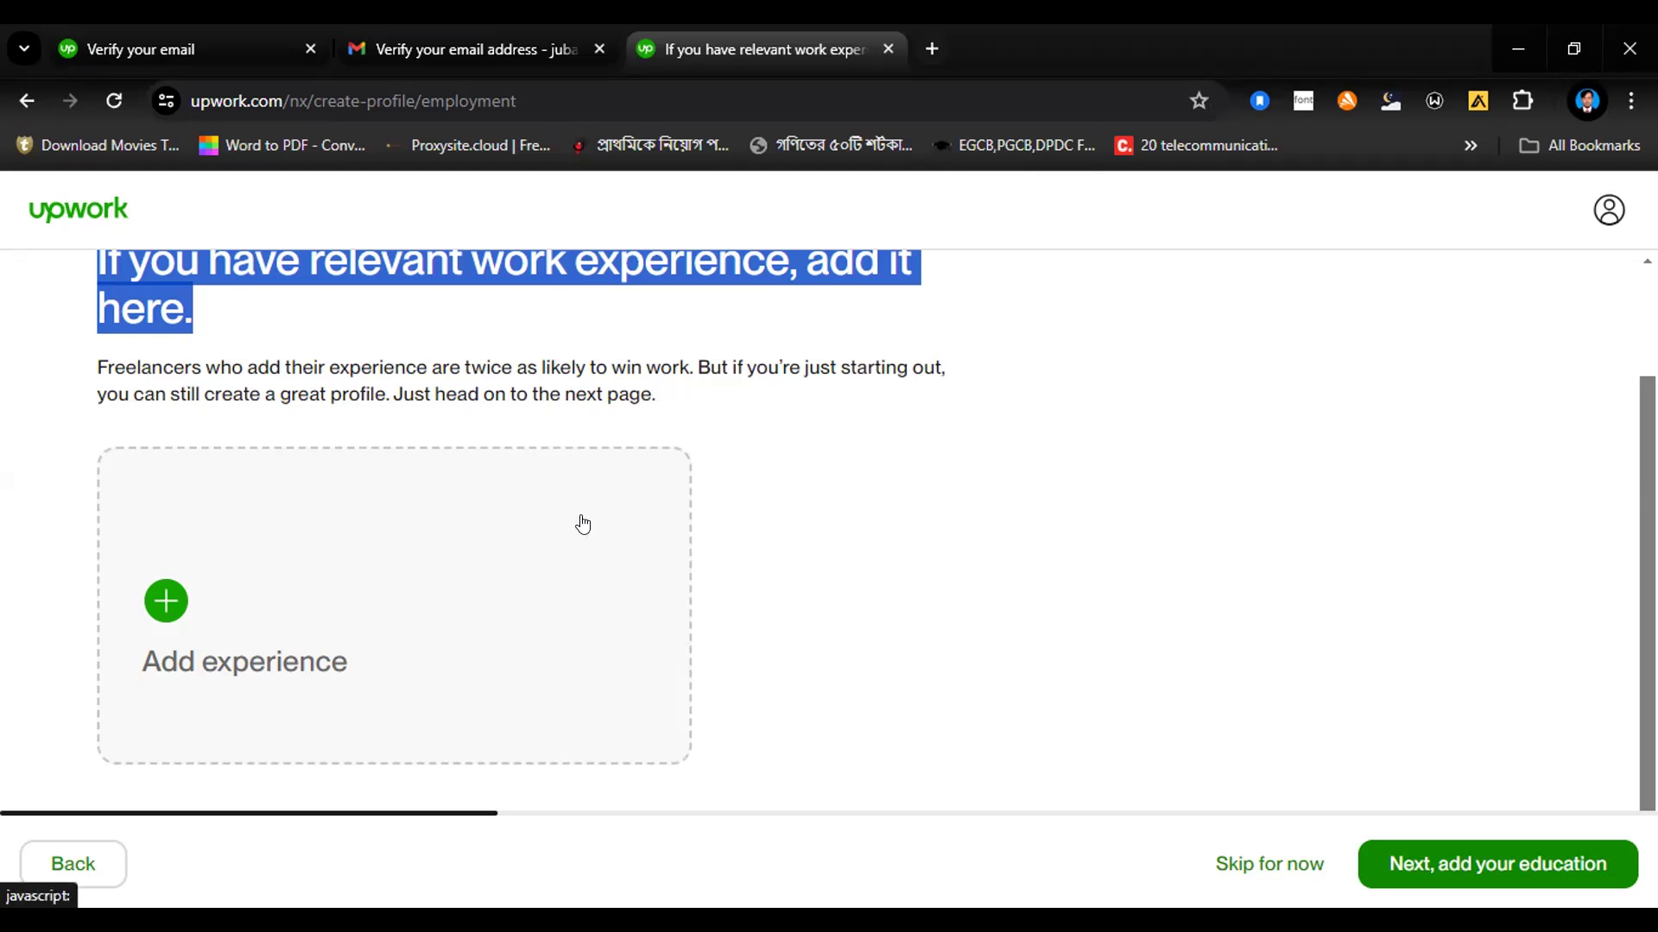
click(157, 604)
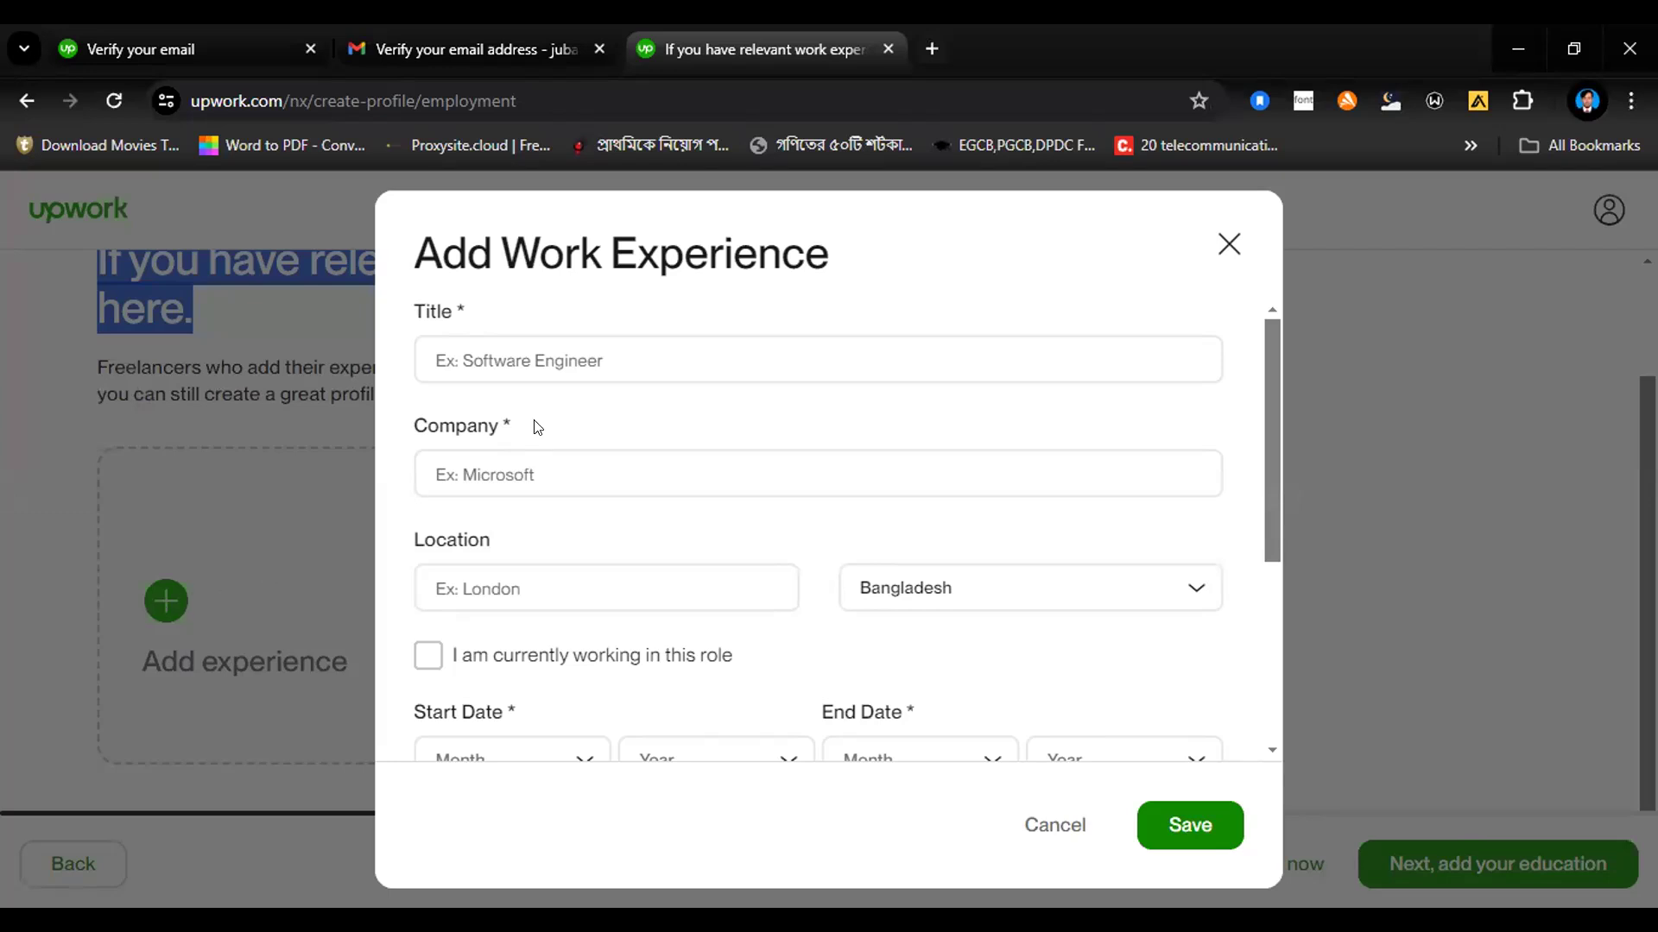
click(594, 357)
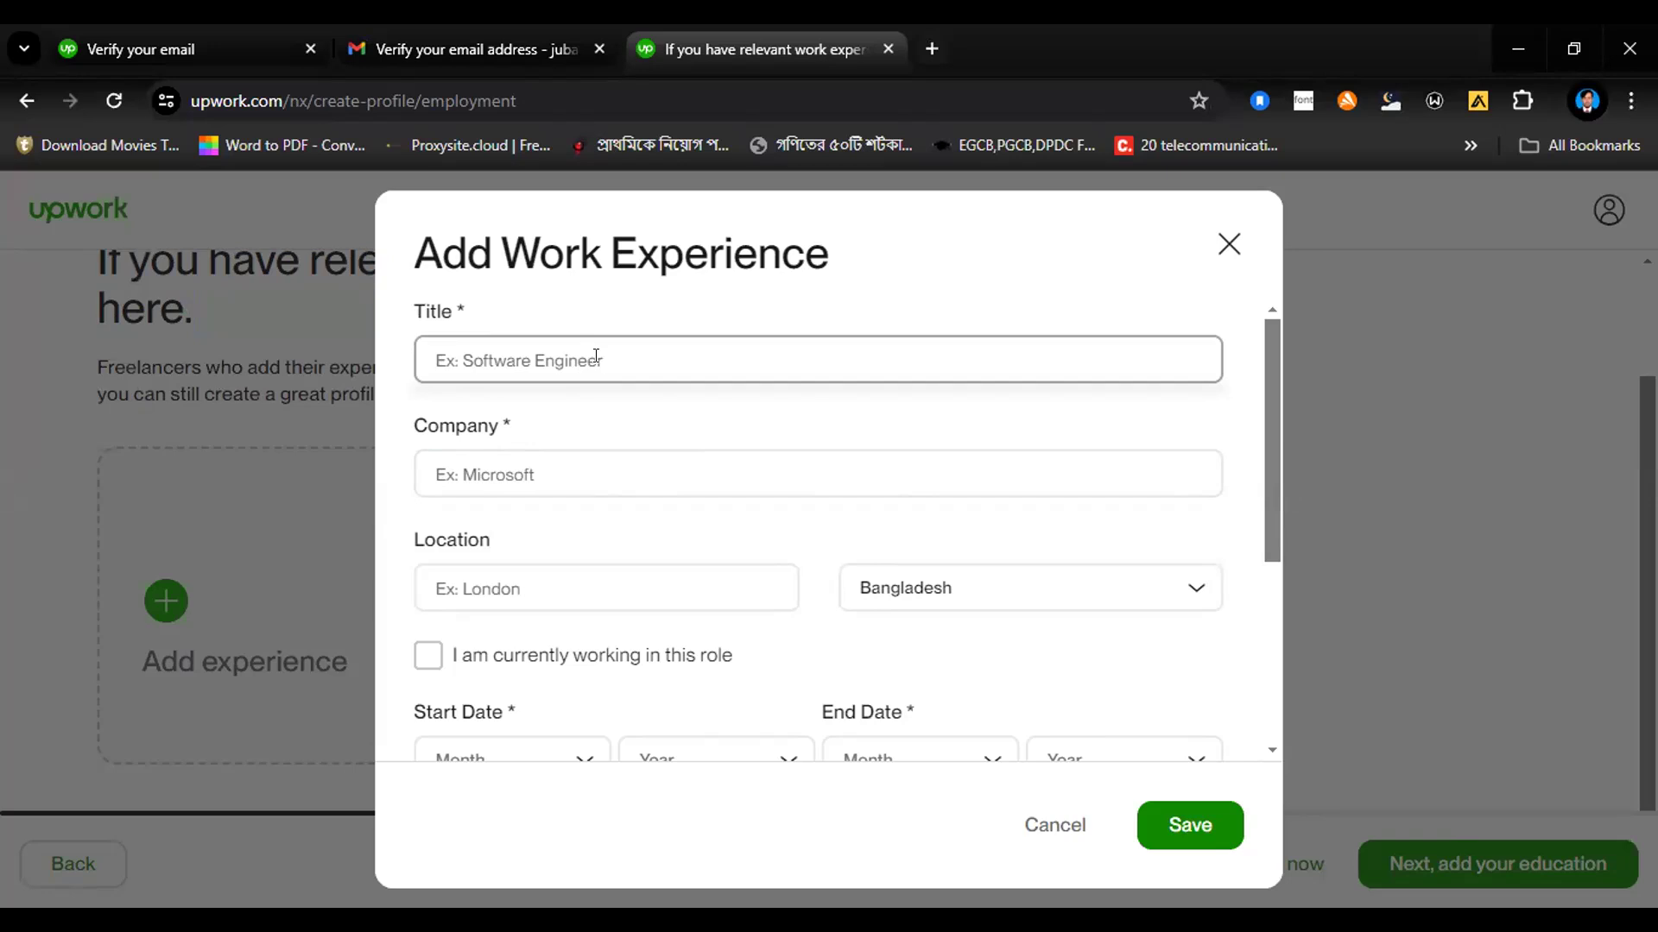
text(ele)
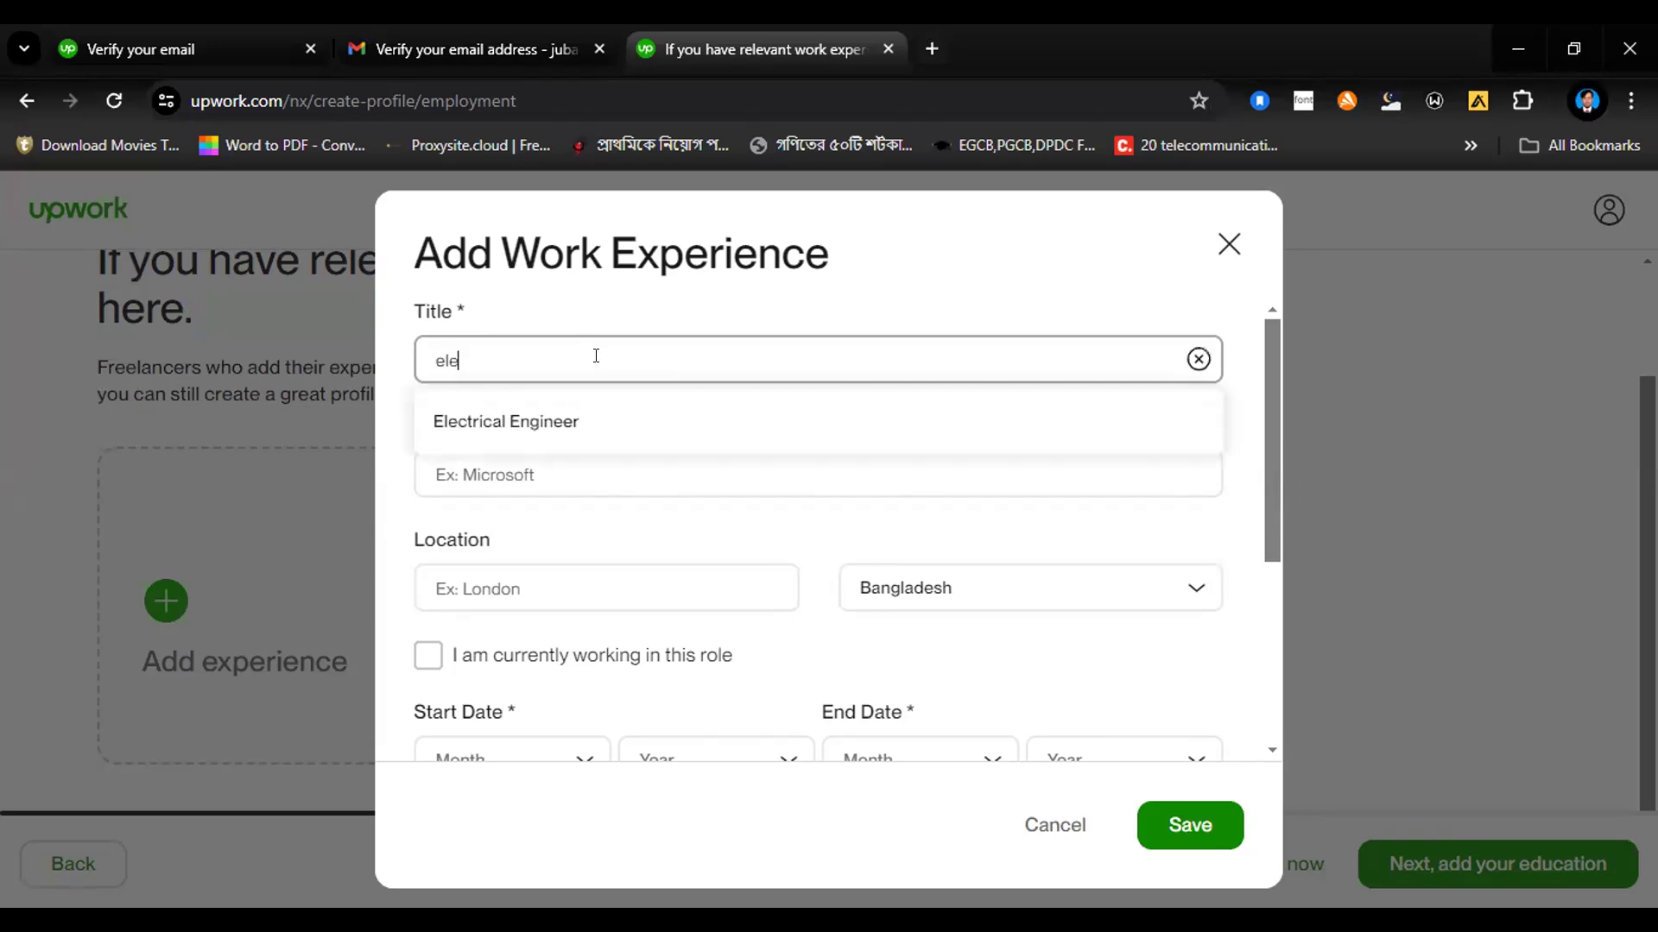
text(ctr)
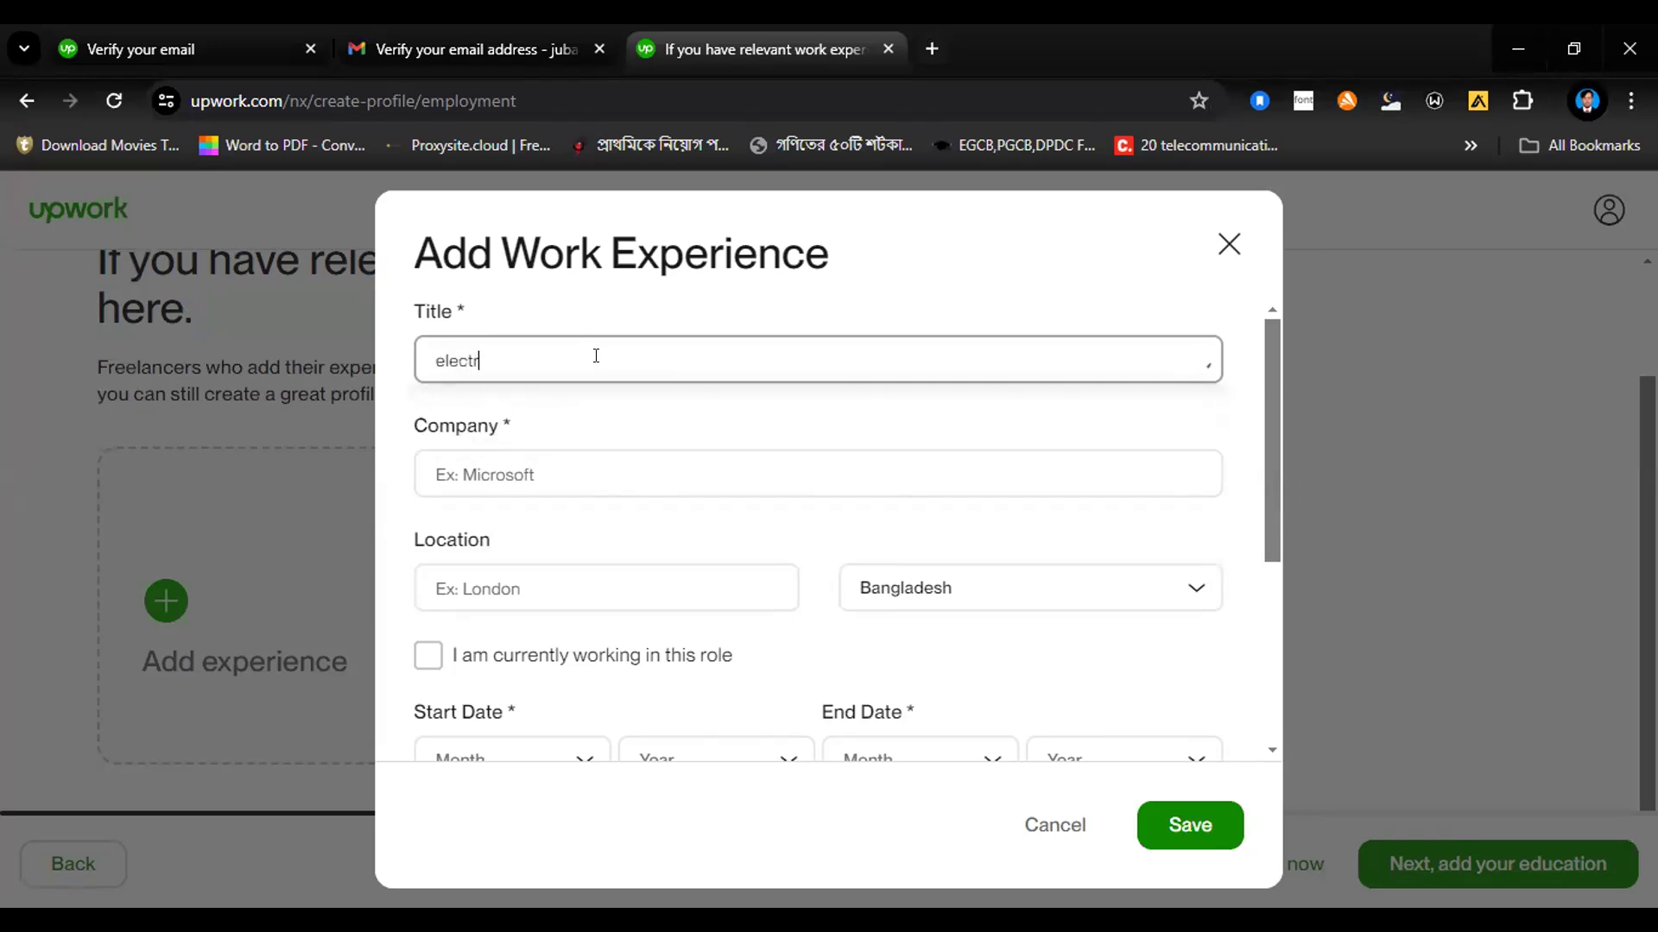
text(icla Engineer)
click(440, 361)
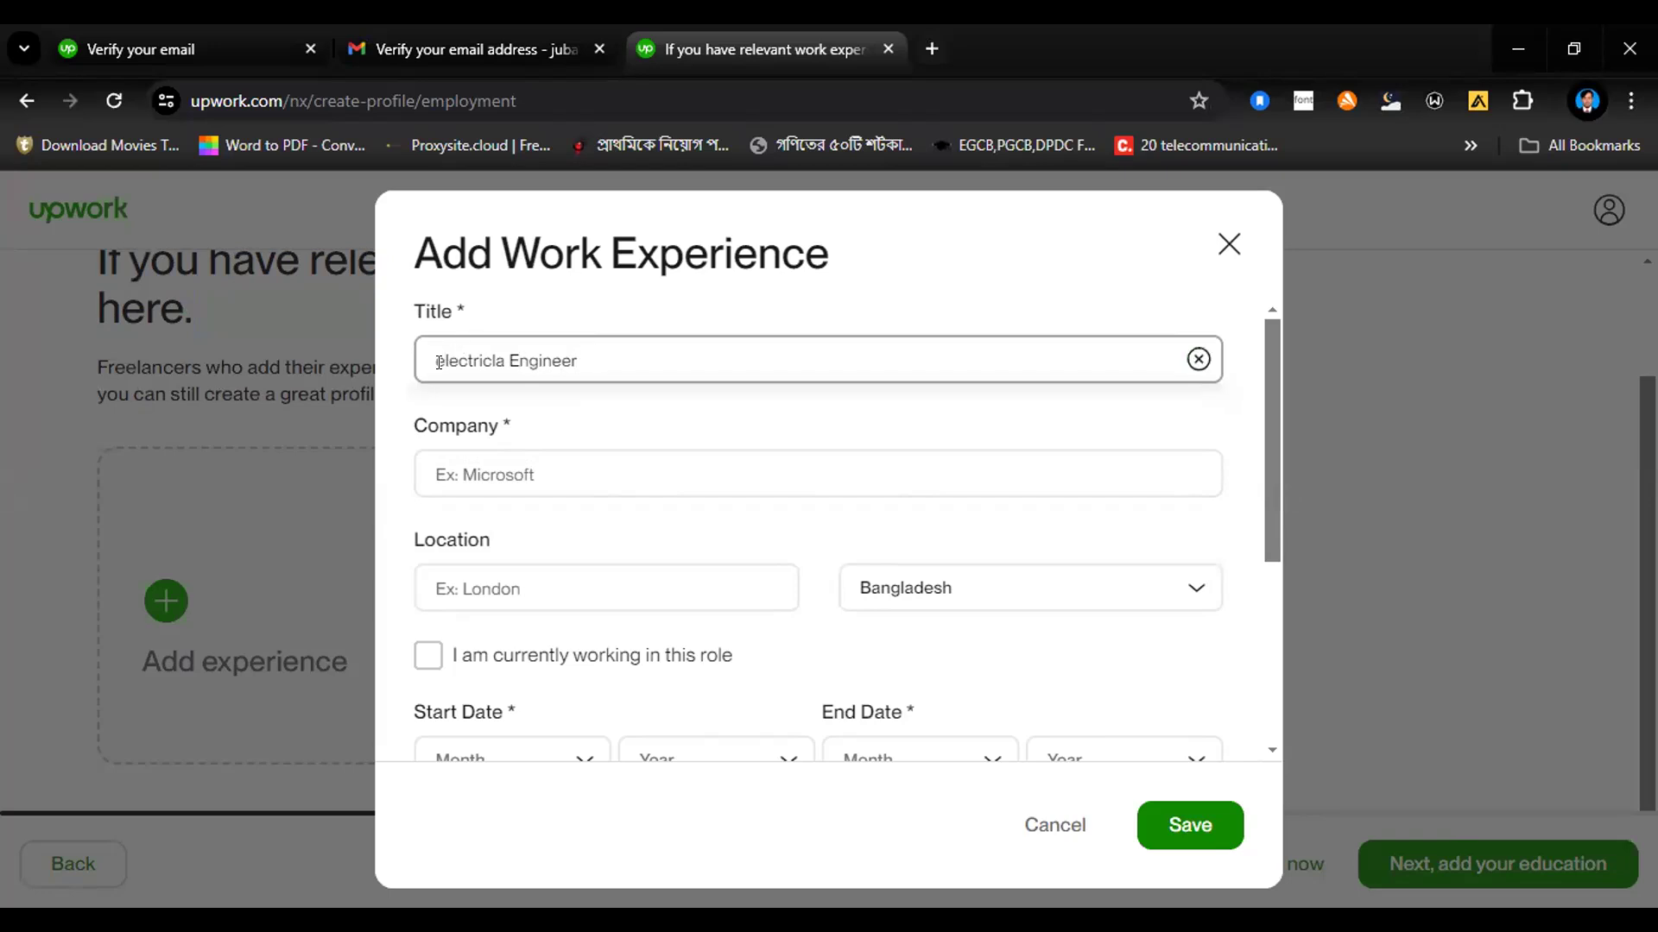
key(Delete)
text(E)
click(485, 363)
key(BackSpace)
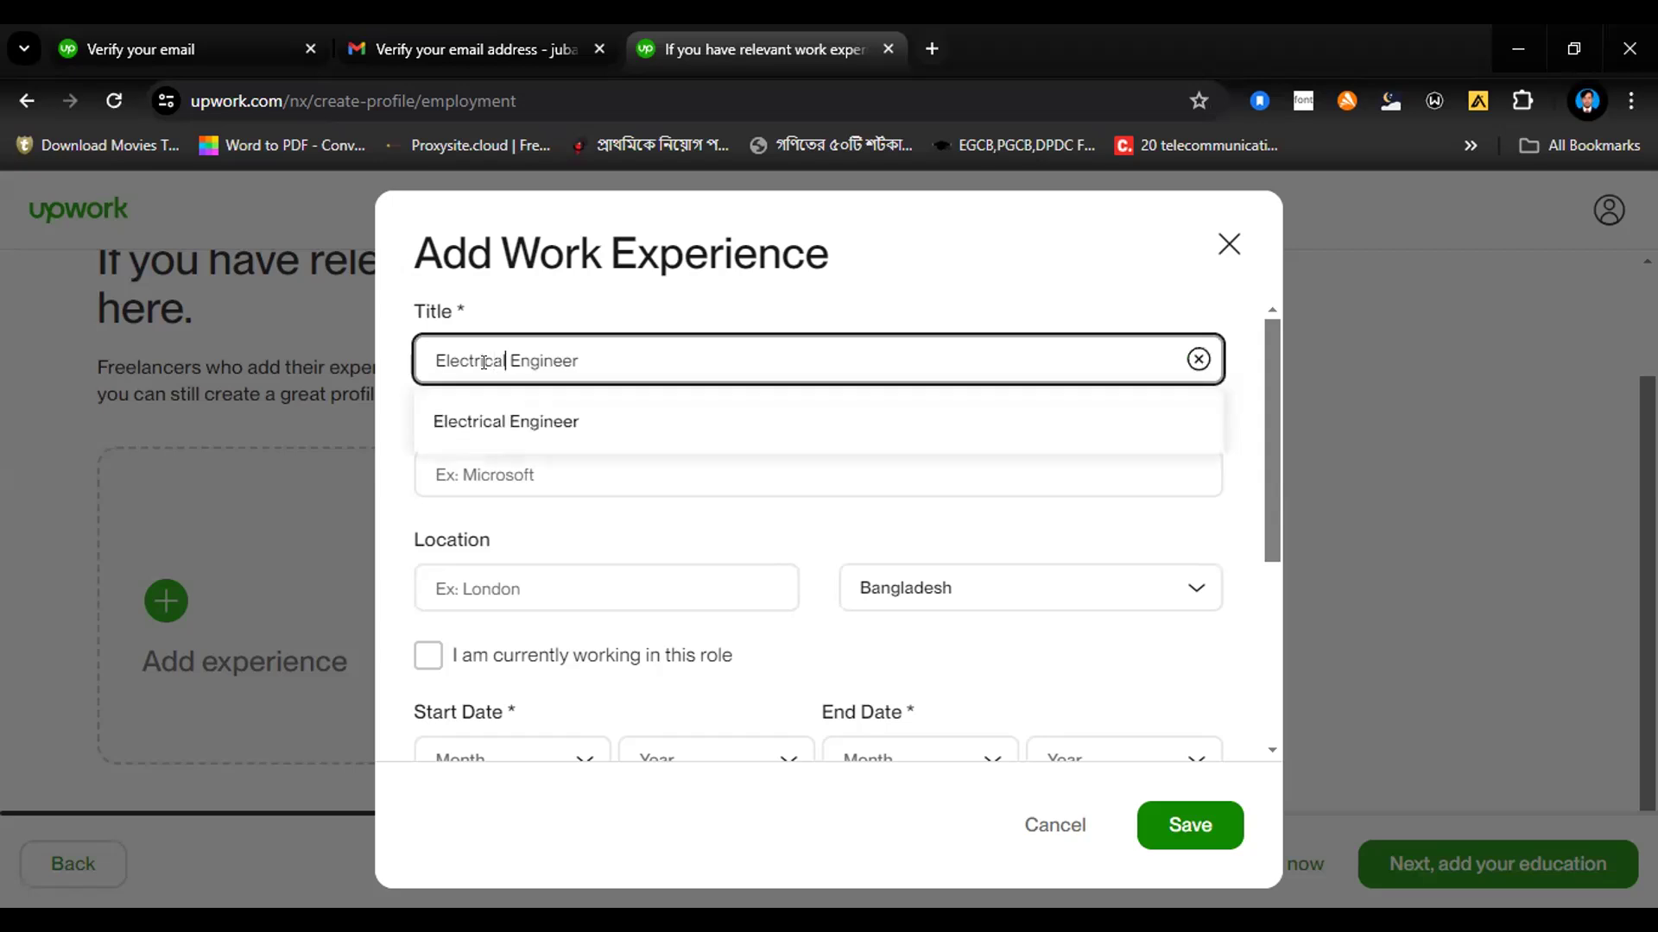
text(l)
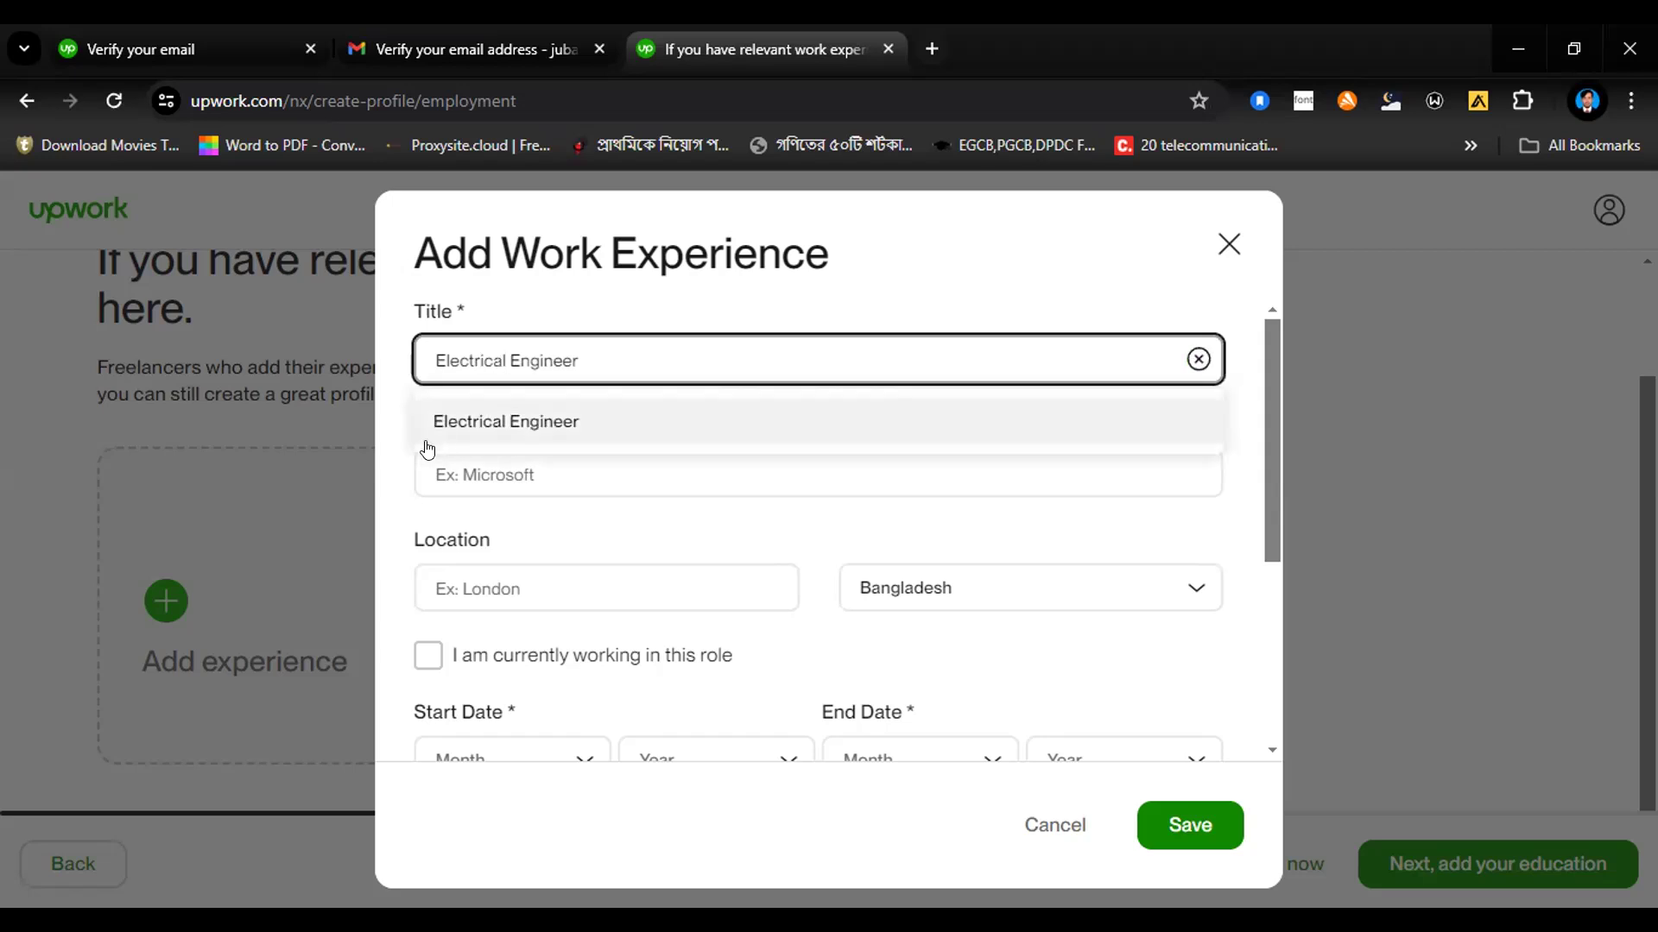
click(465, 430)
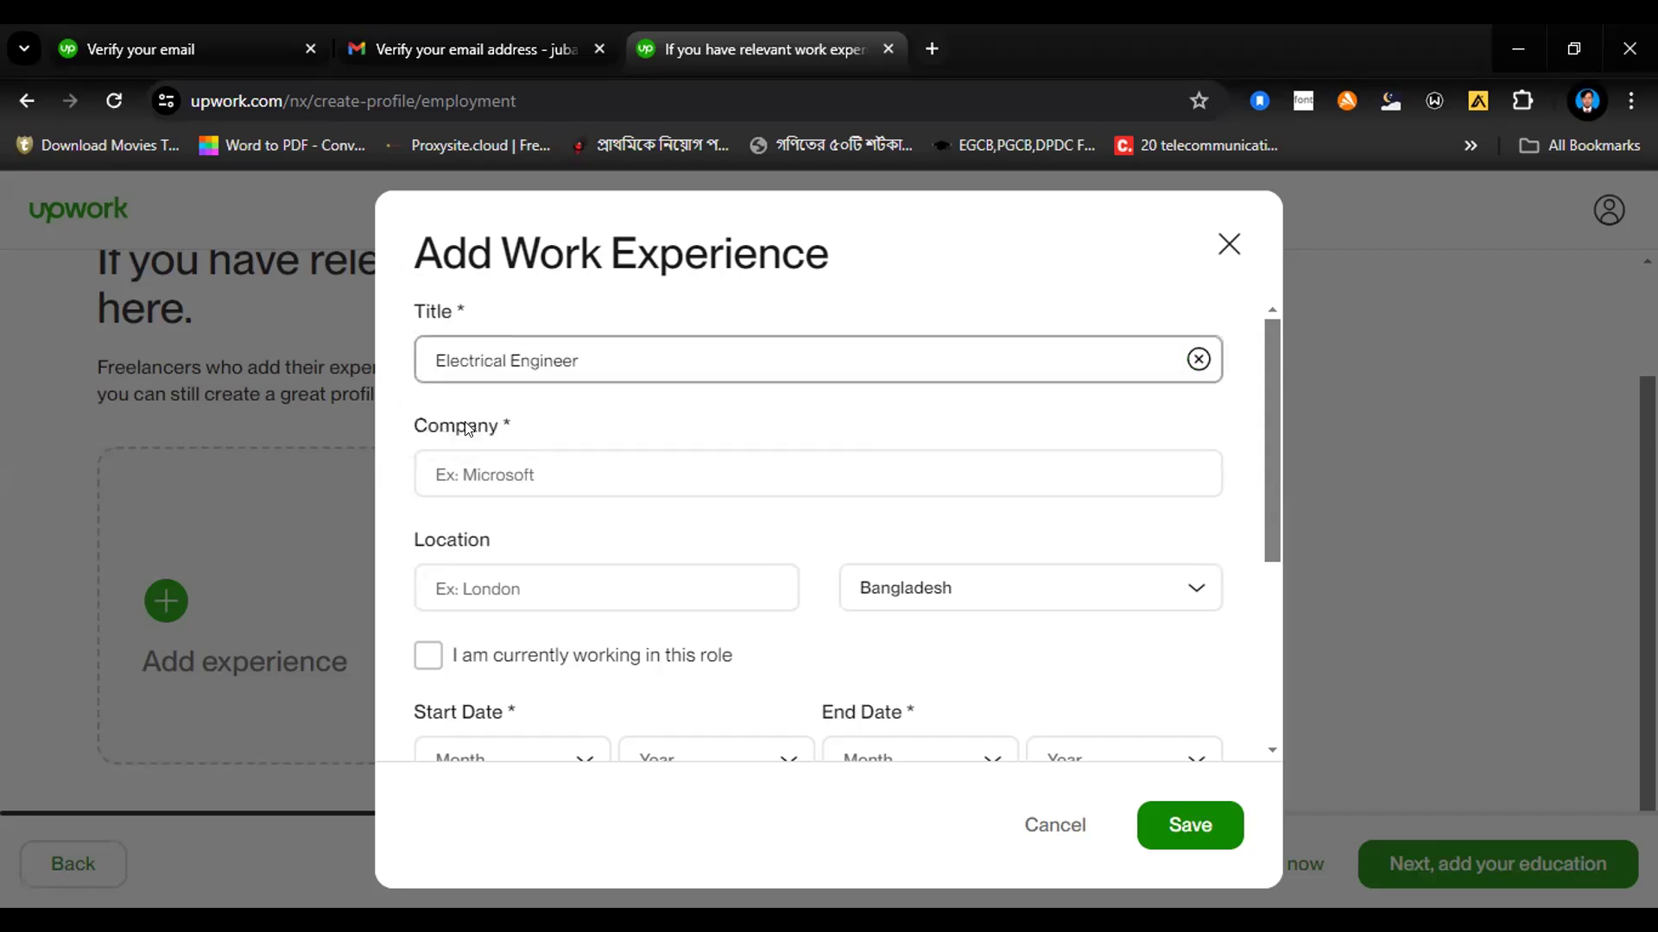
Step: Enter "Hussain Farhad & Company" as the company and "Dhaka" as the location of the Electrical Engineer job
click(536, 468)
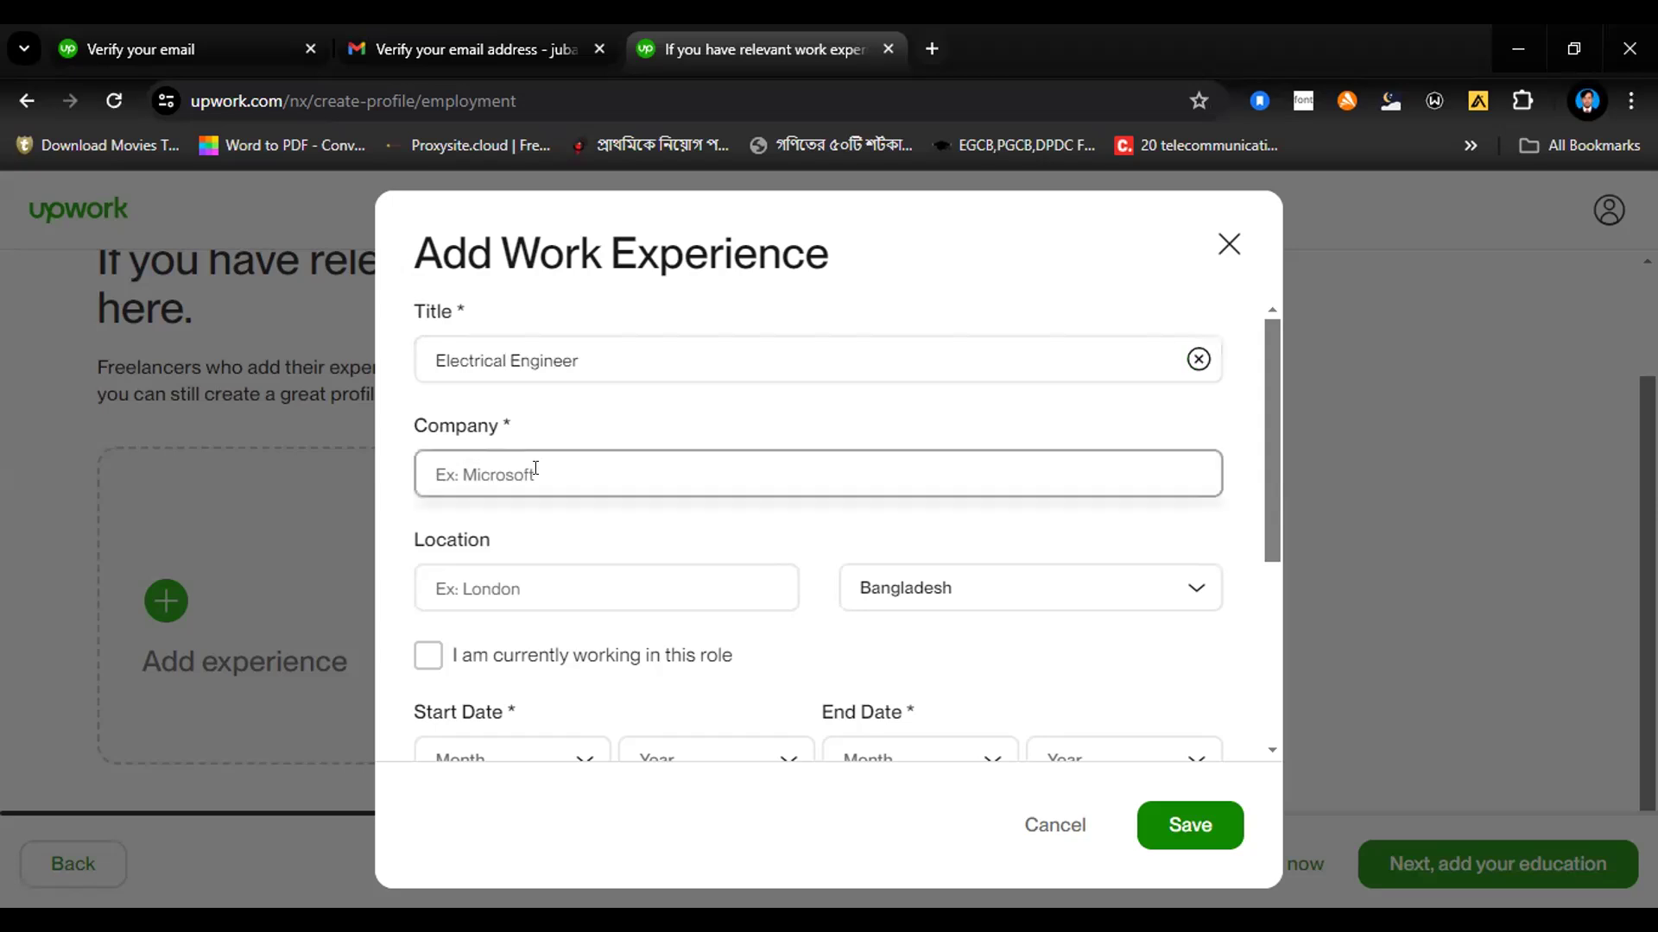
key(BackSpace)
key(BackSpace)
key(BackSpace)
key(BackSpace)
key(BackSpace)
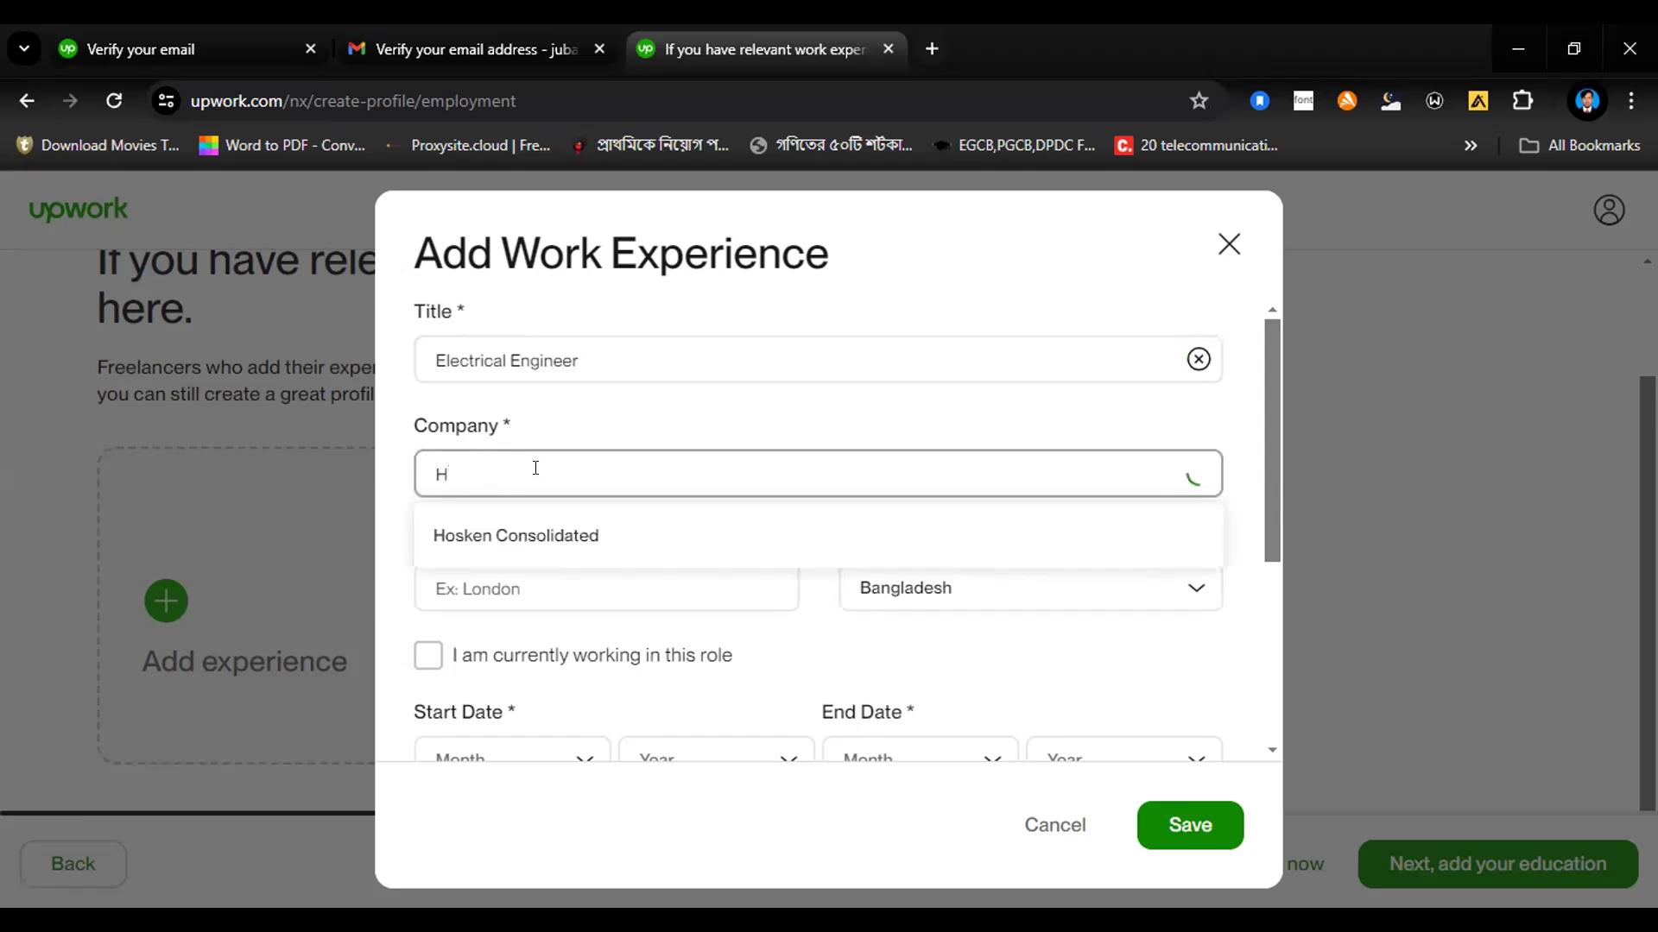
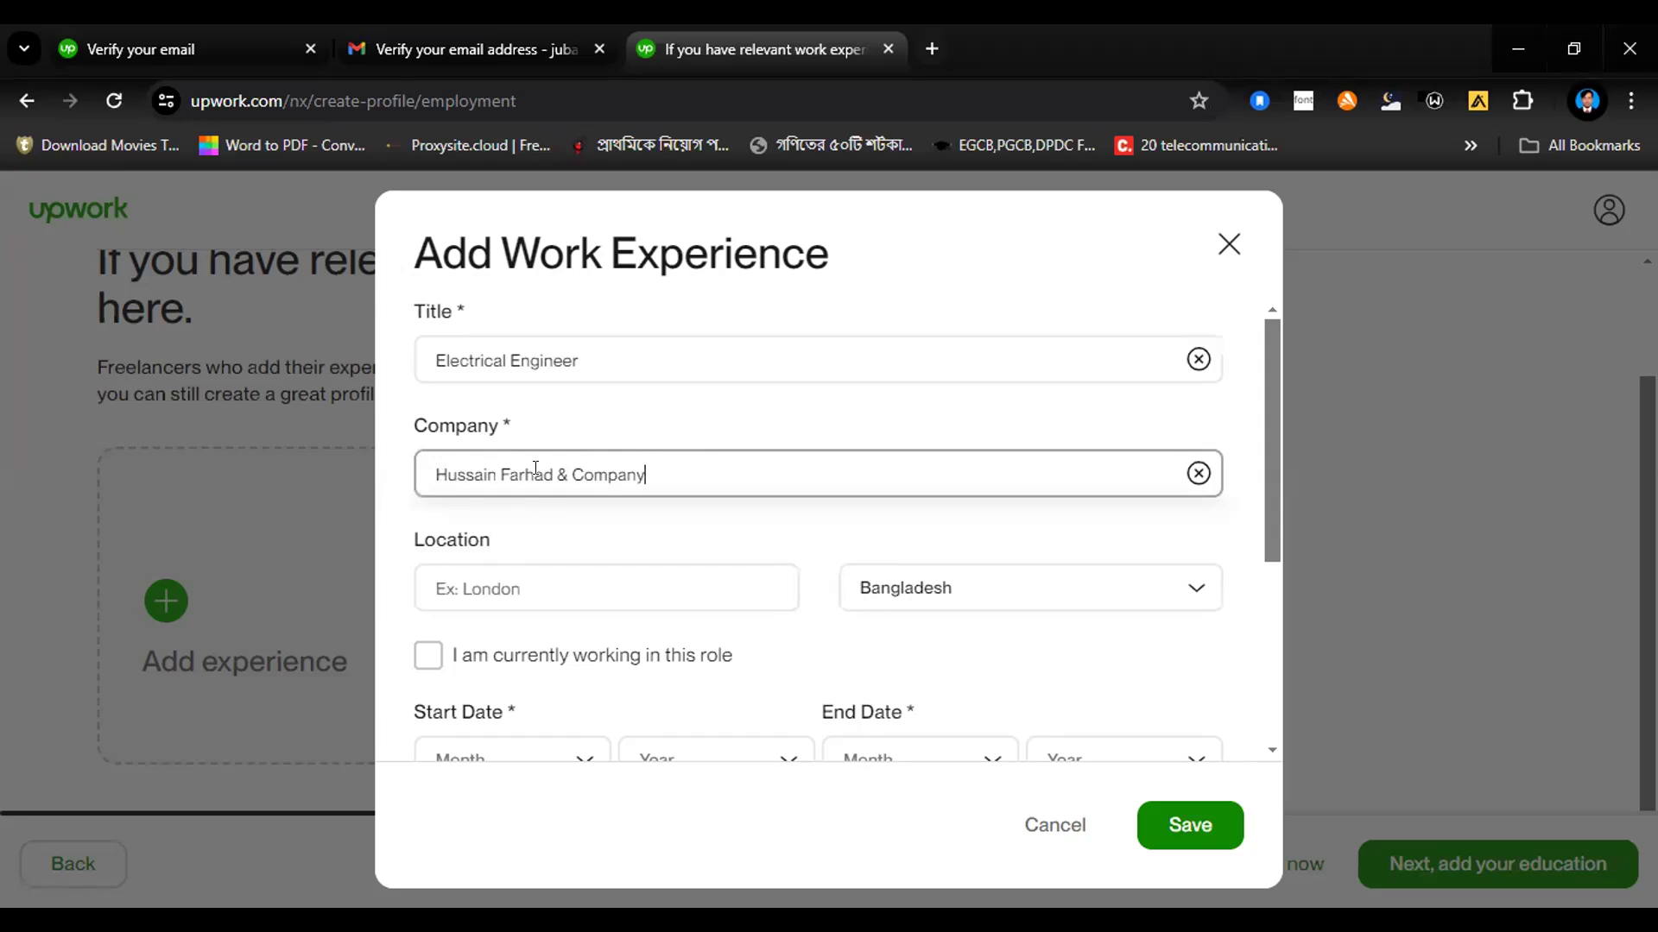
click(437, 584)
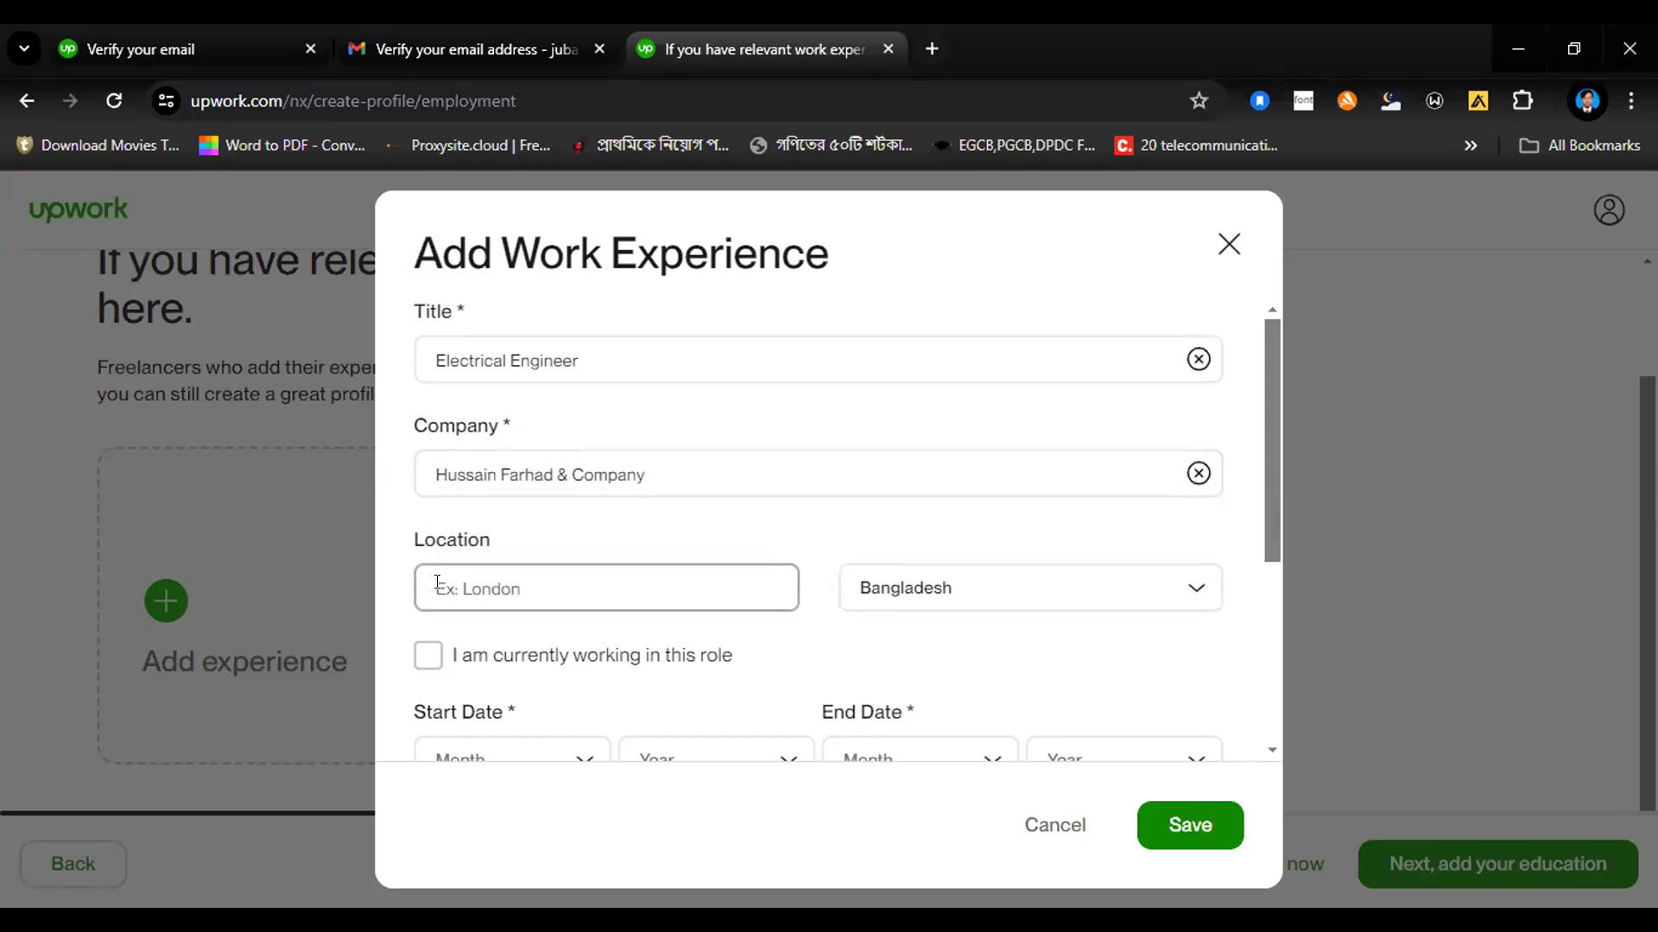
text(Dhaka)
Step: Set the Electrical Engineer job's start date to May 2020
drag(1265, 524, 1266, 615)
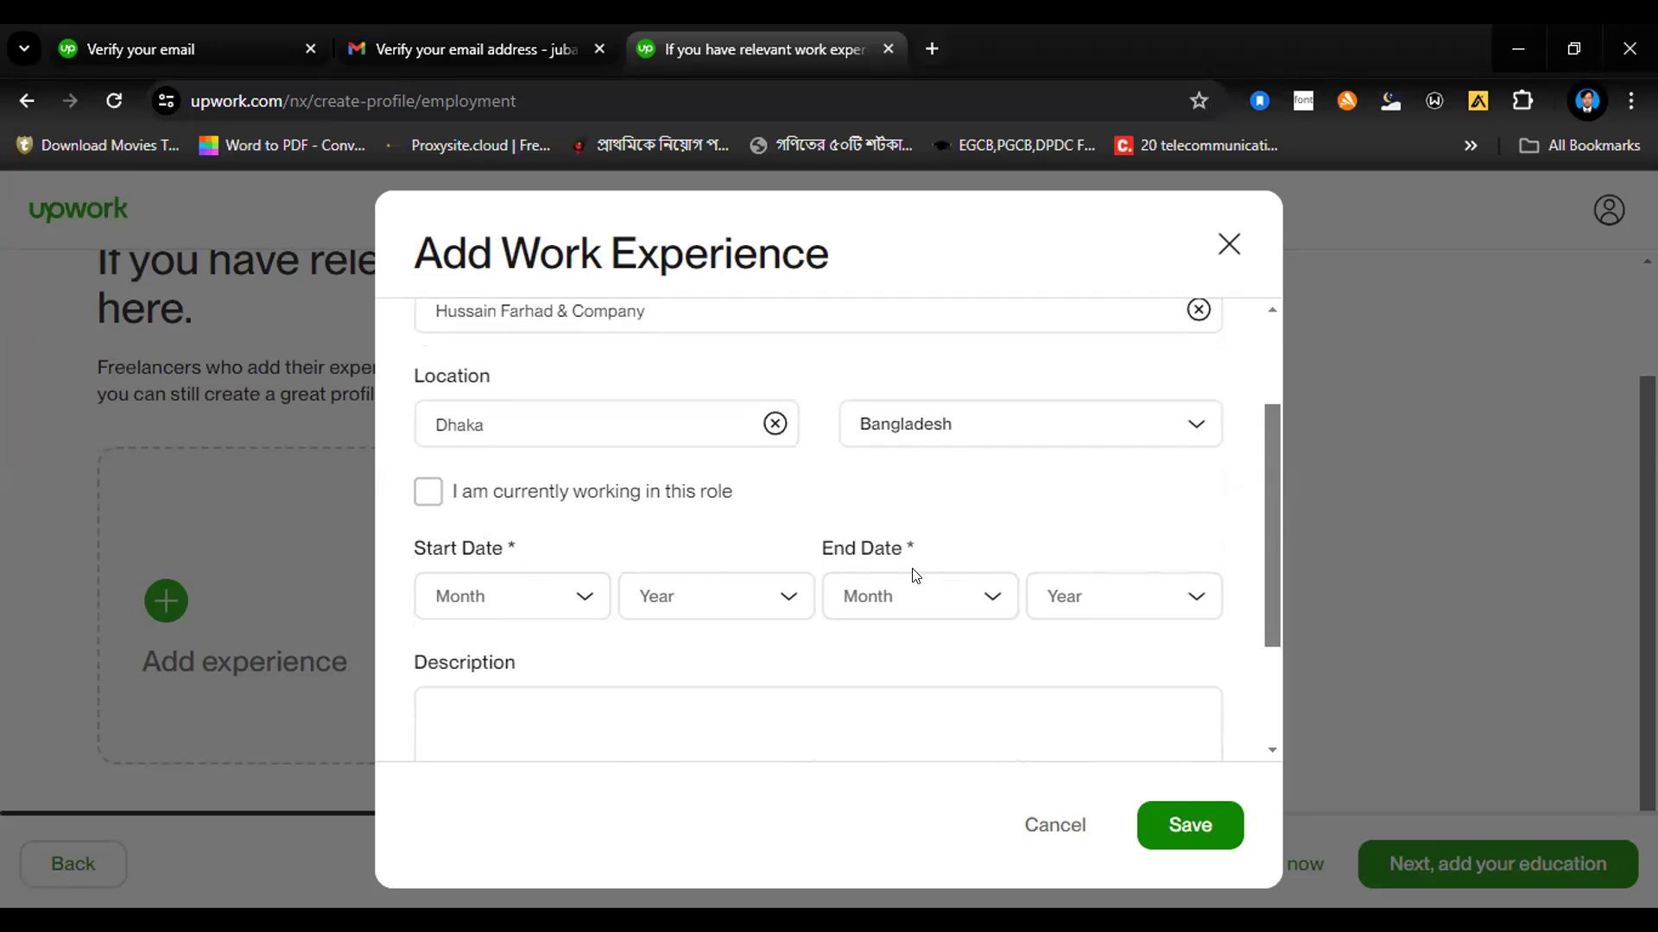
click(580, 615)
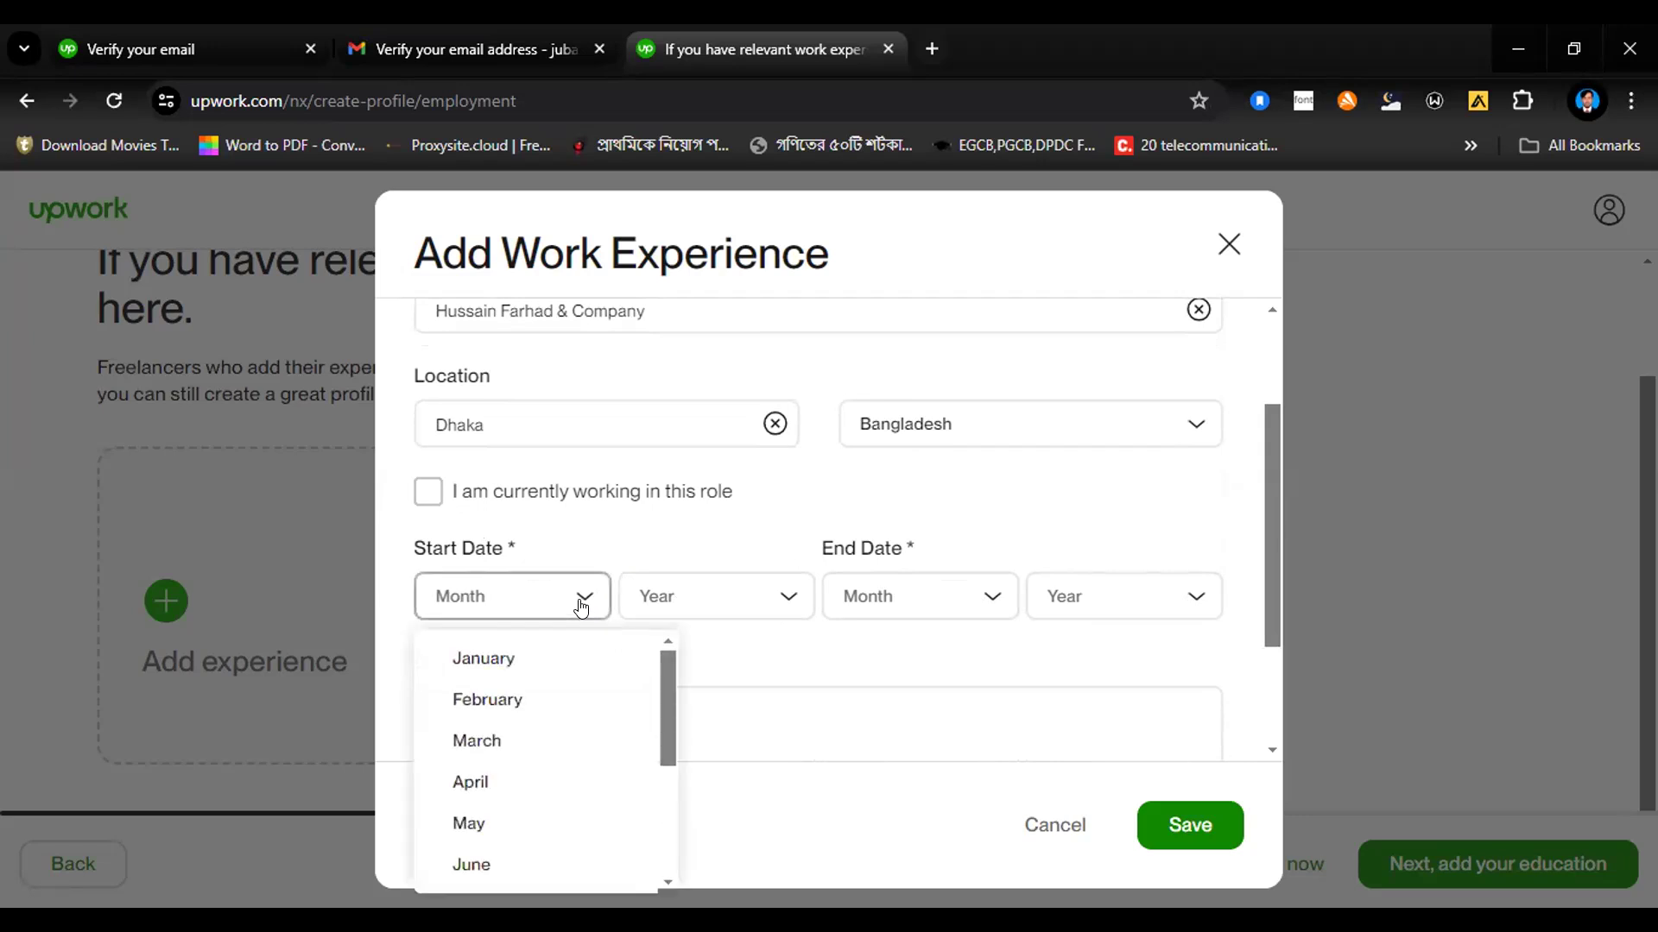
click(522, 820)
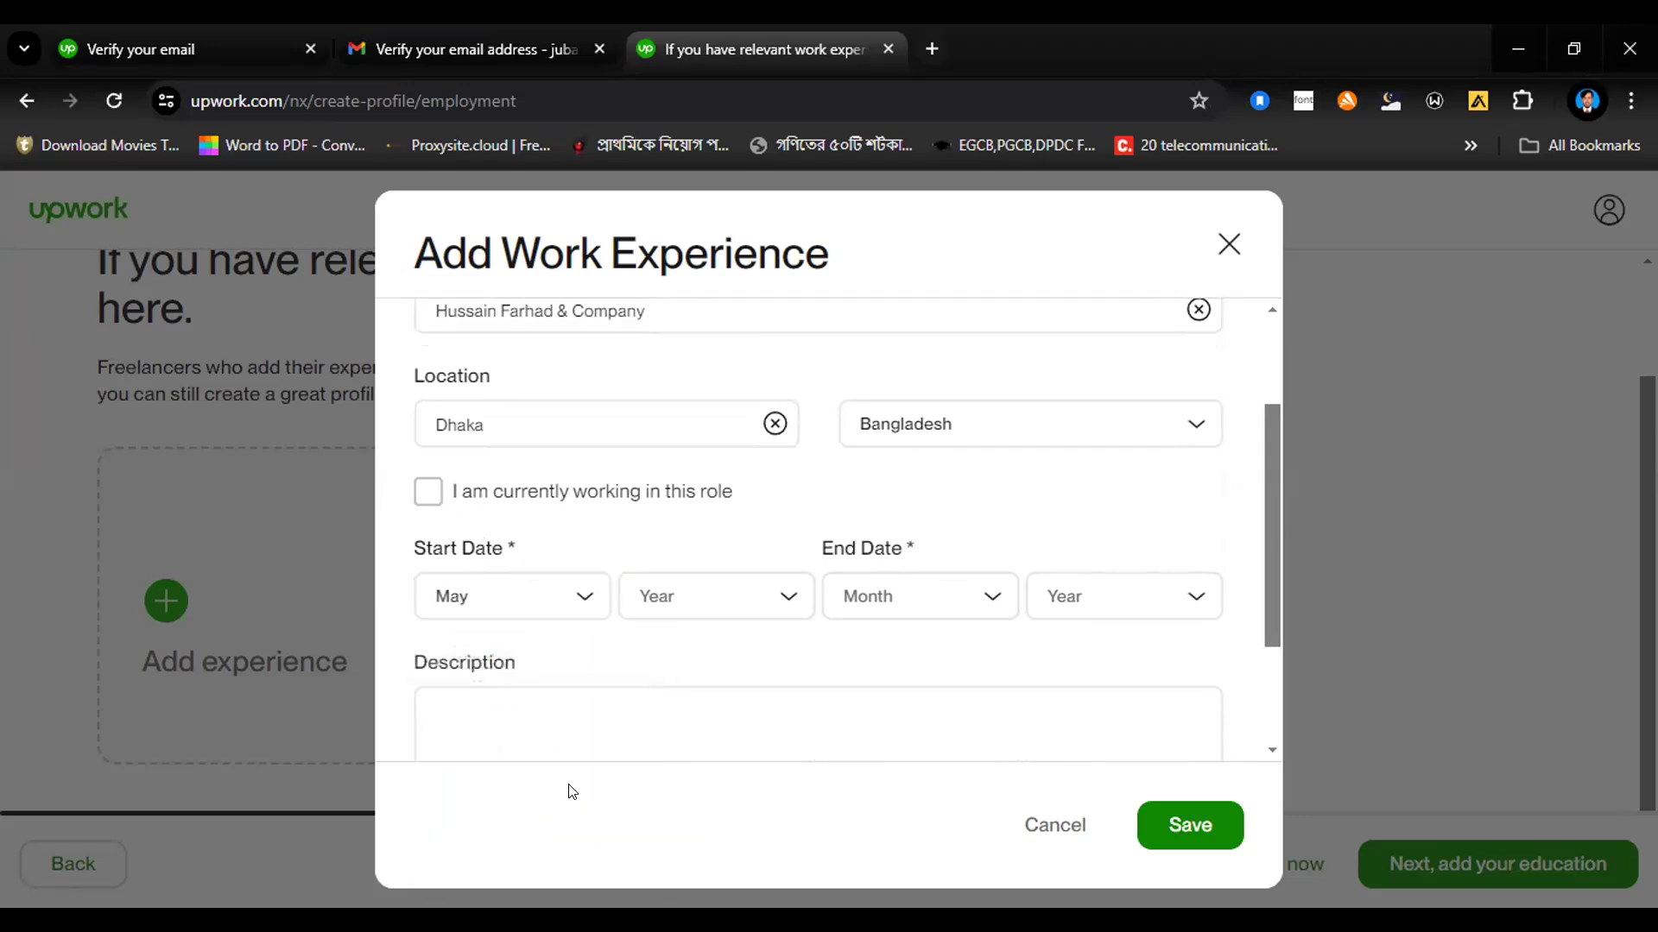
click(784, 620)
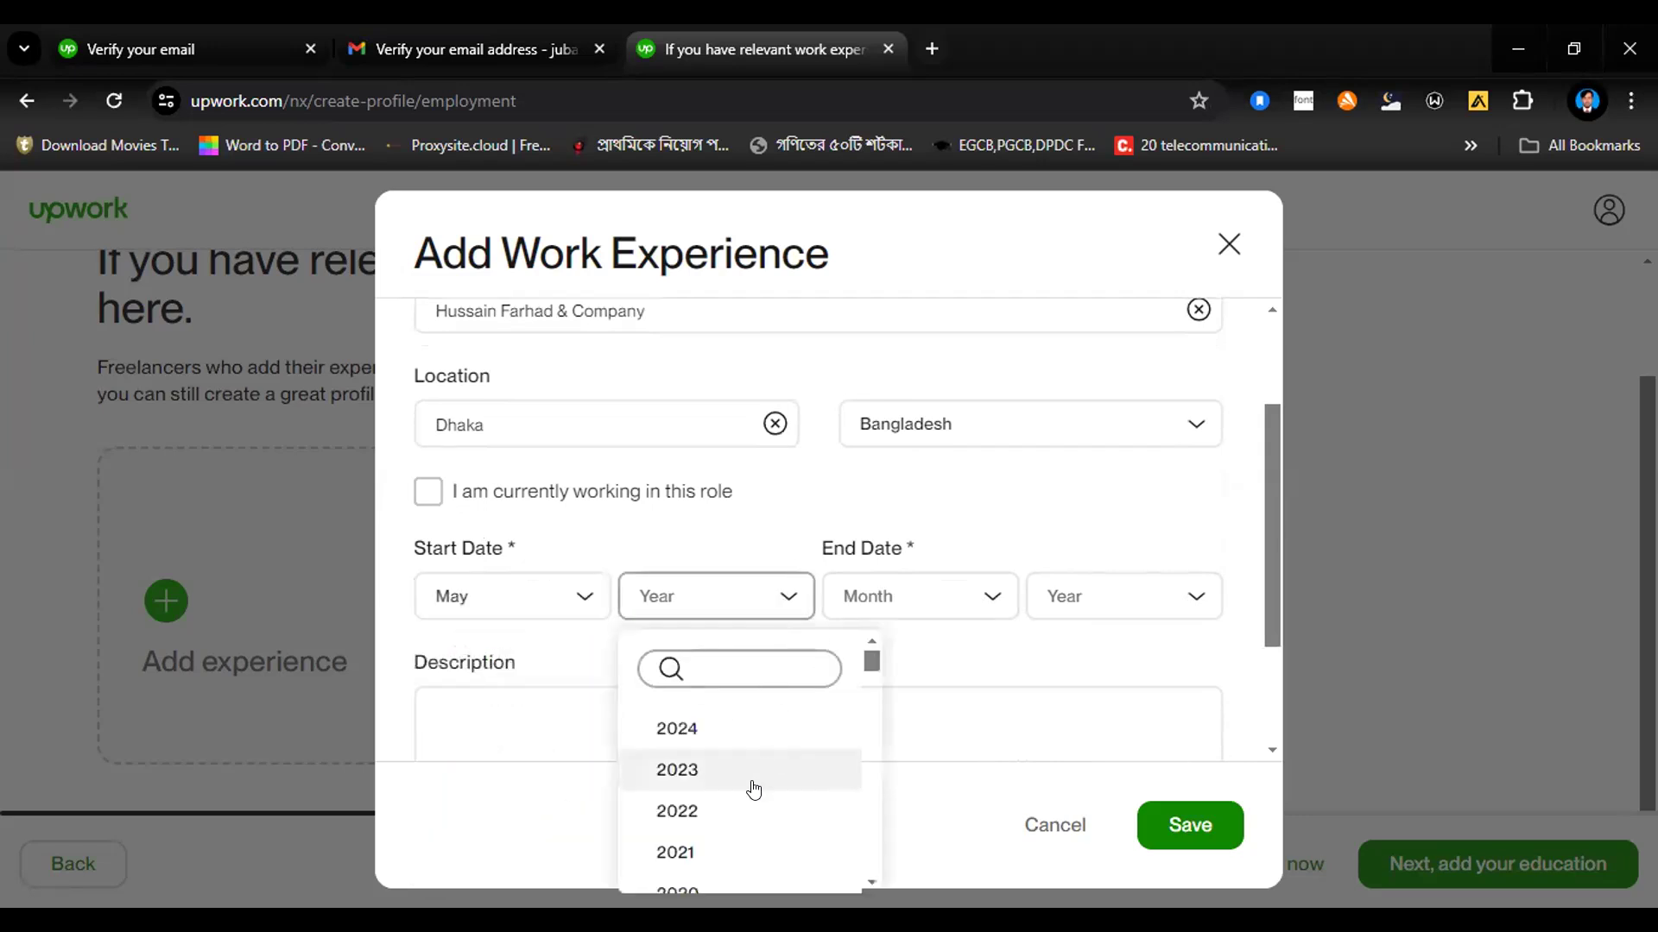
click(713, 866)
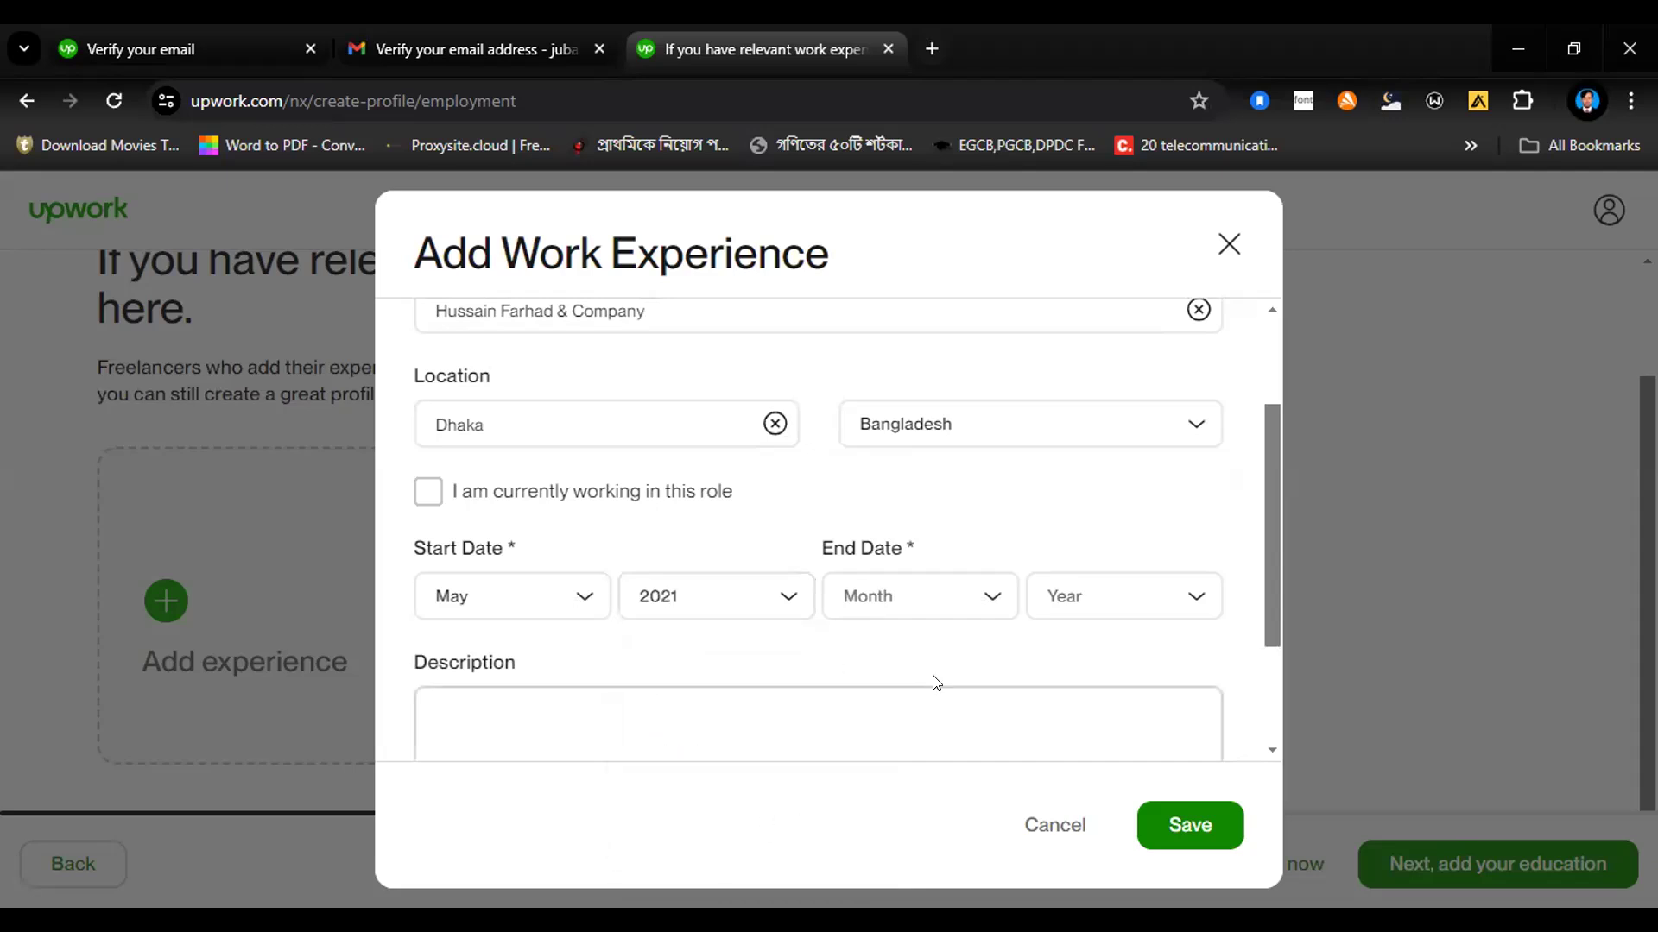
click(728, 599)
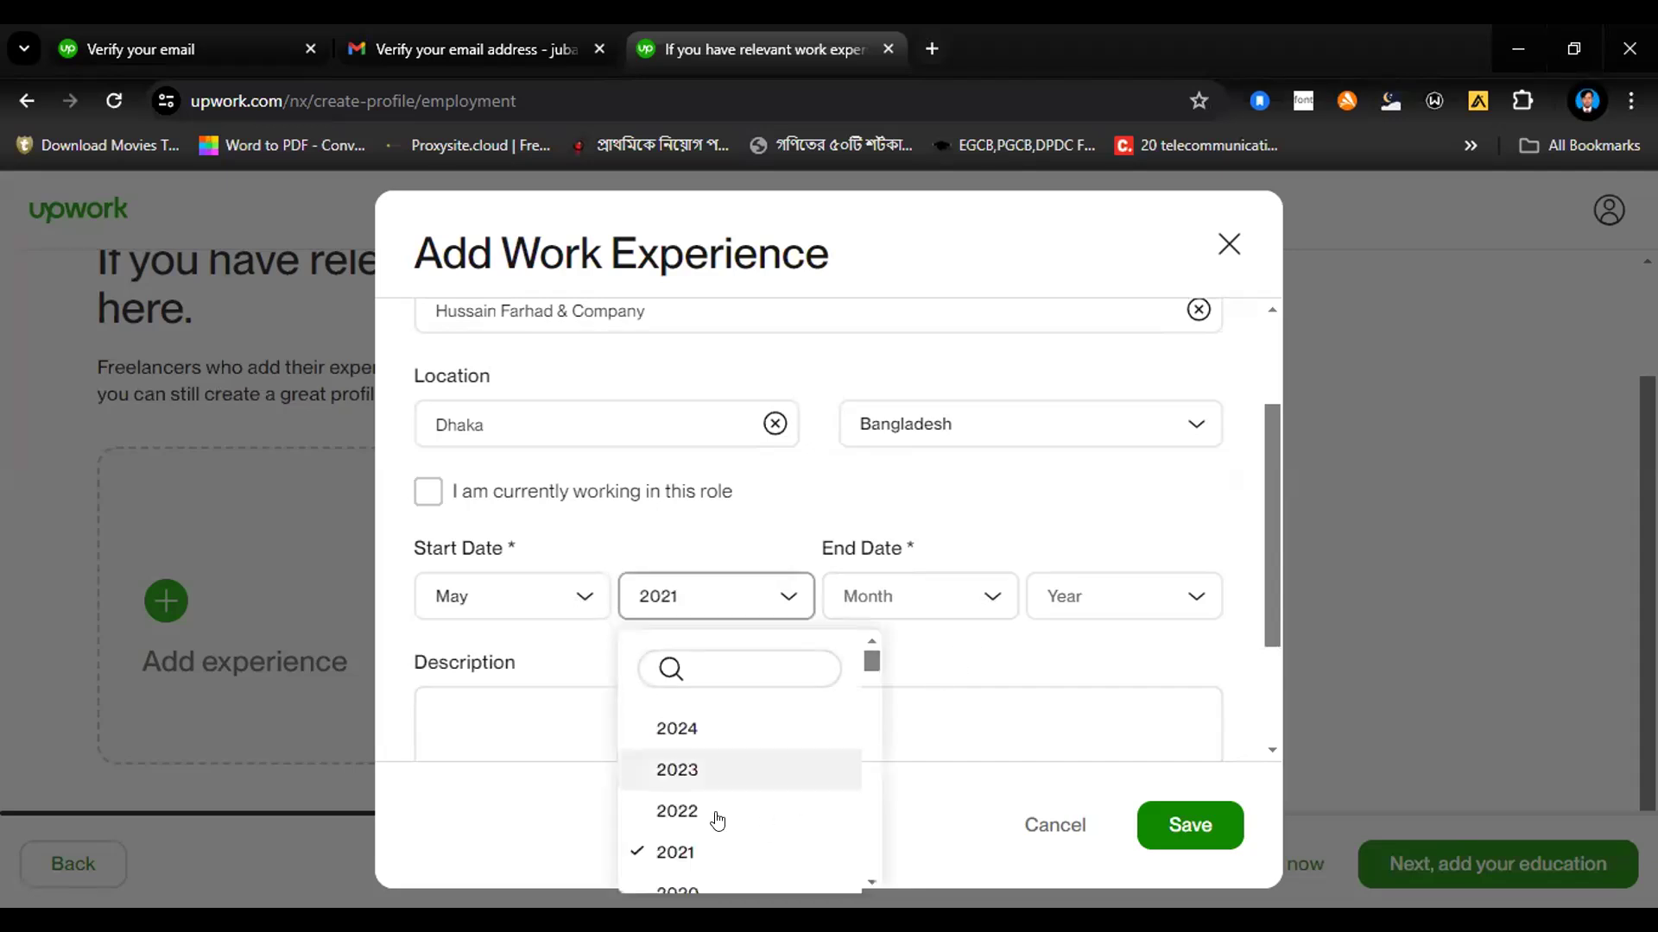
scroll(713, 820, down, 2)
click(703, 777)
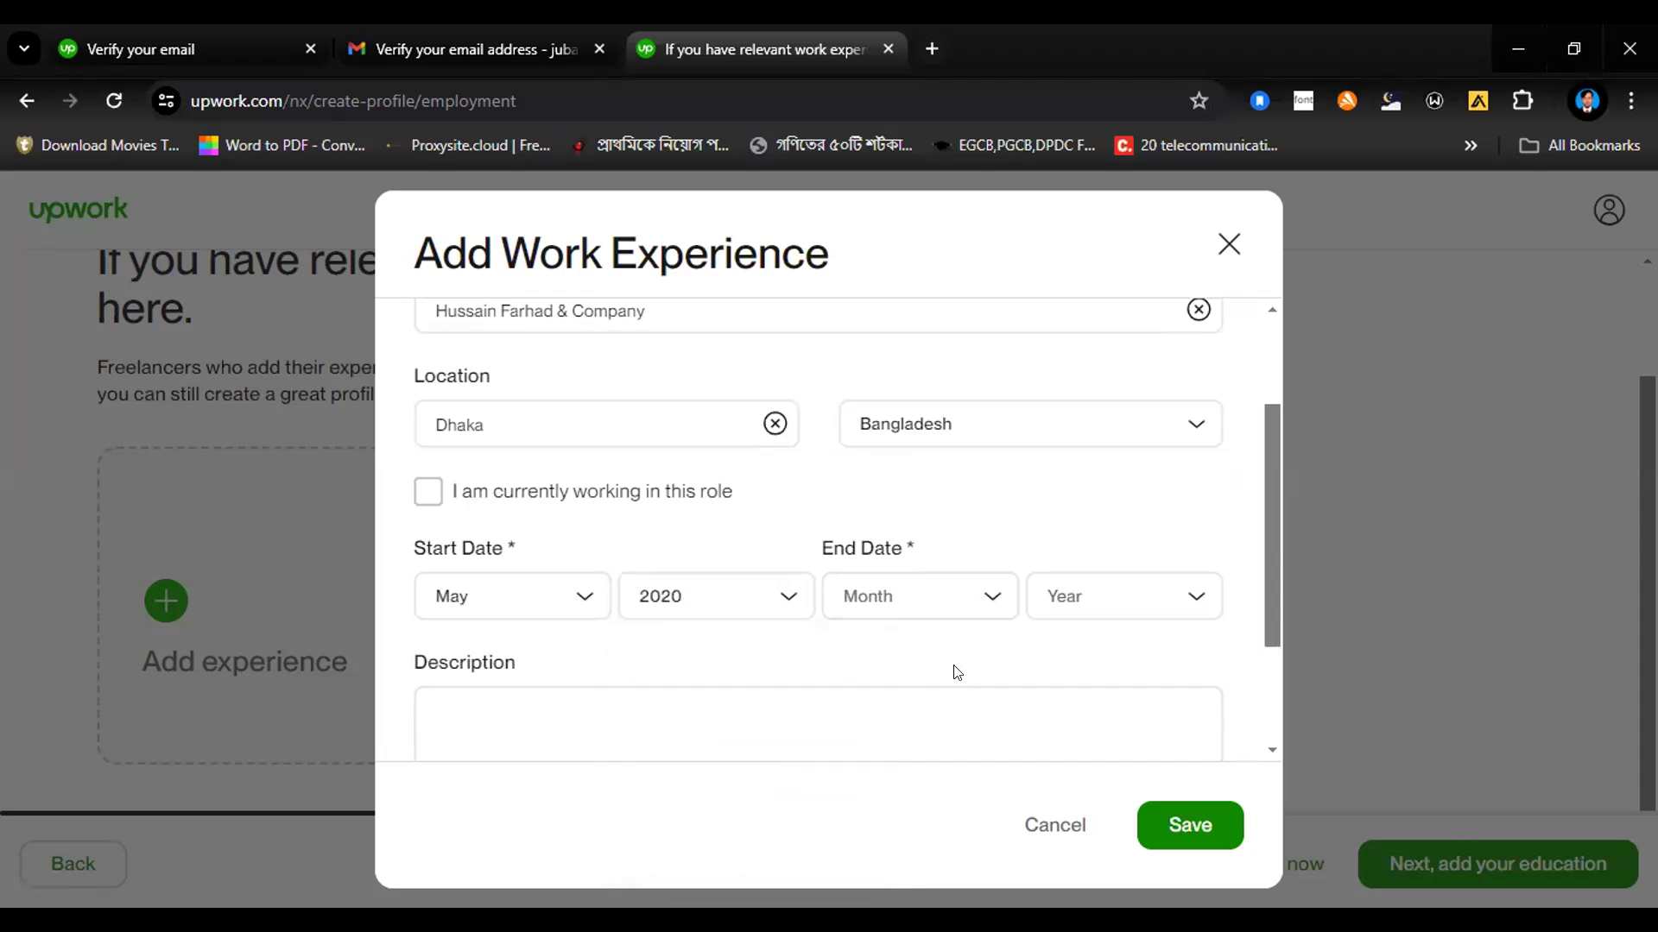
Step: Set the Electrical Engineer job's end date to June 2023 and save the entry without a description
click(964, 607)
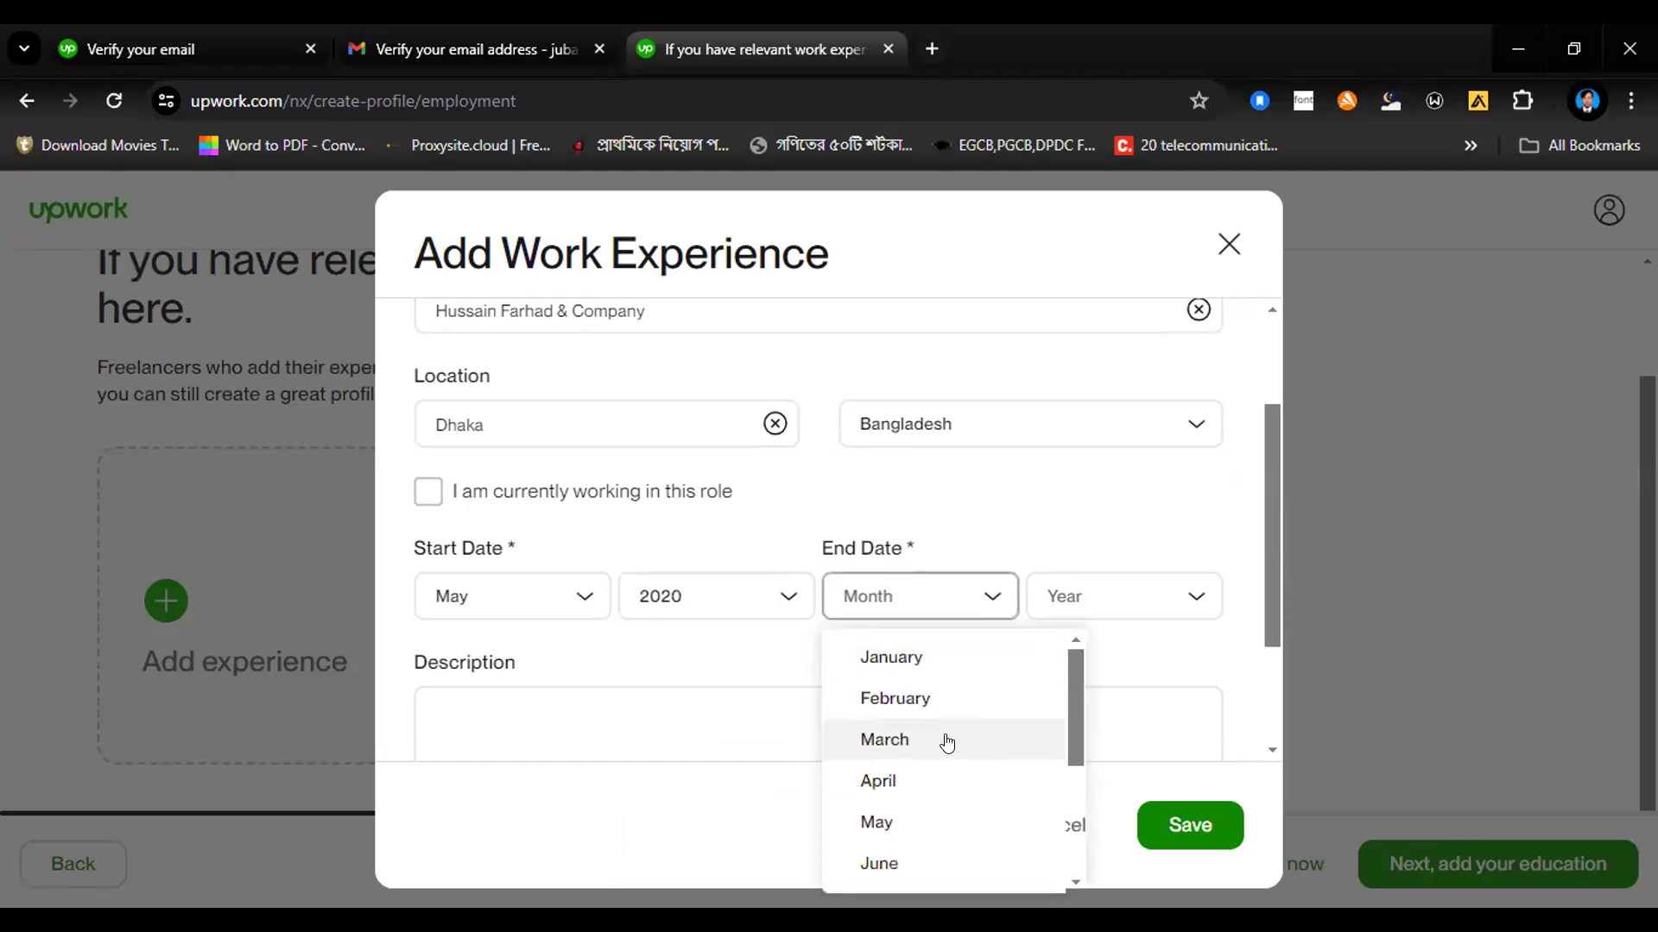
click(1150, 595)
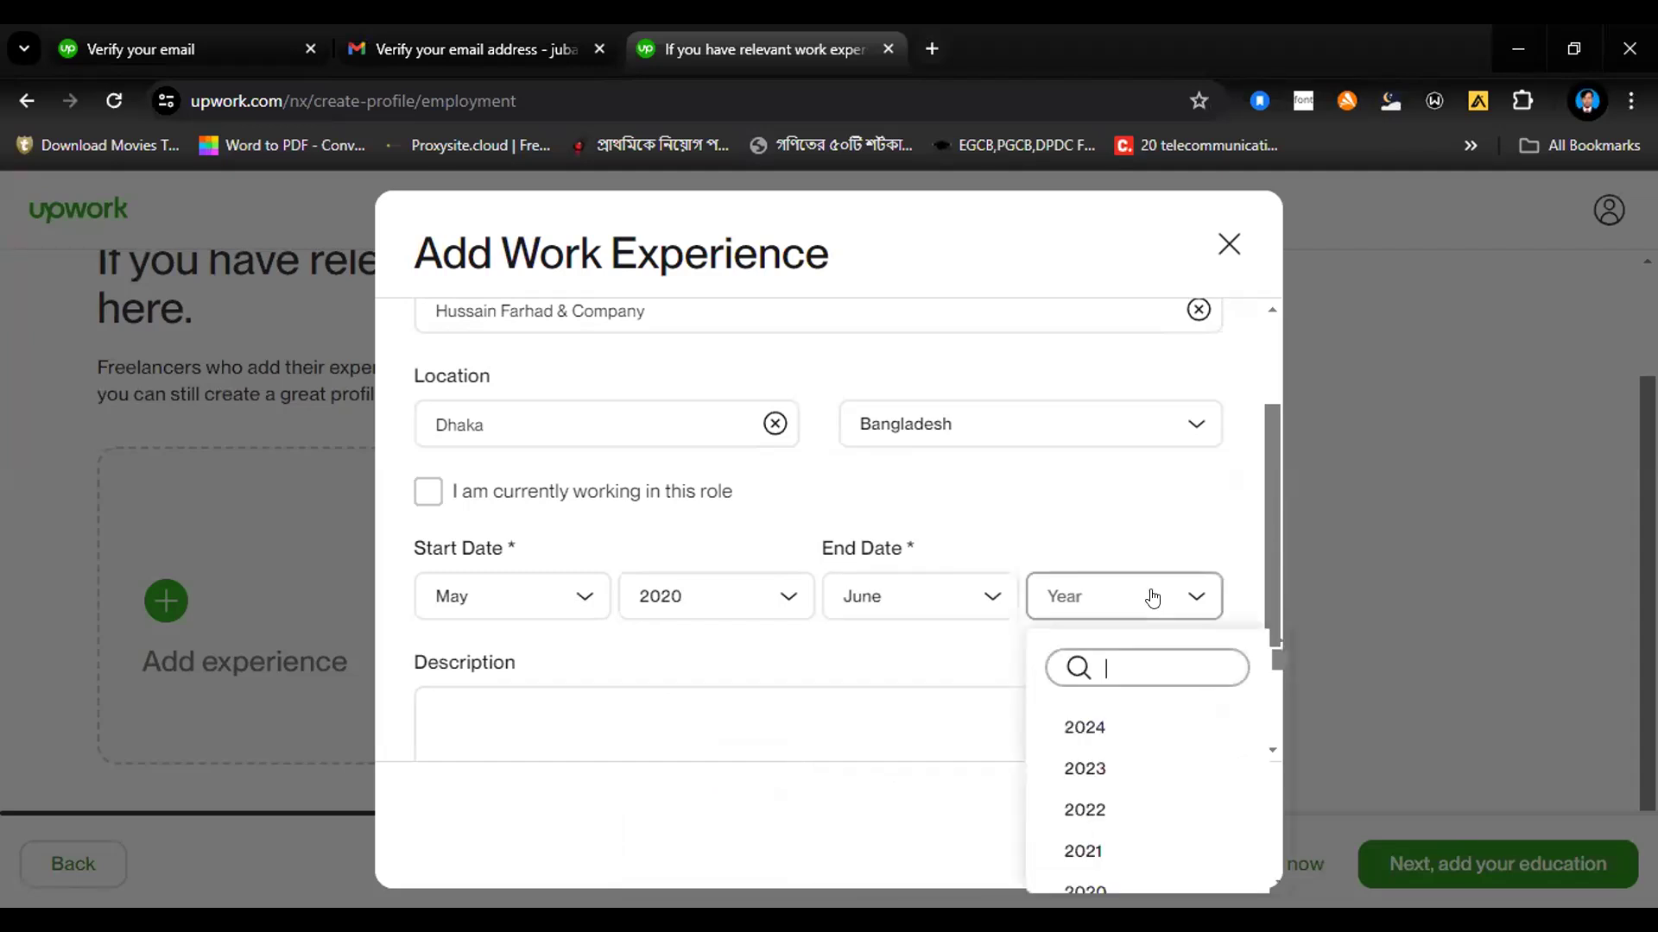
click(1112, 773)
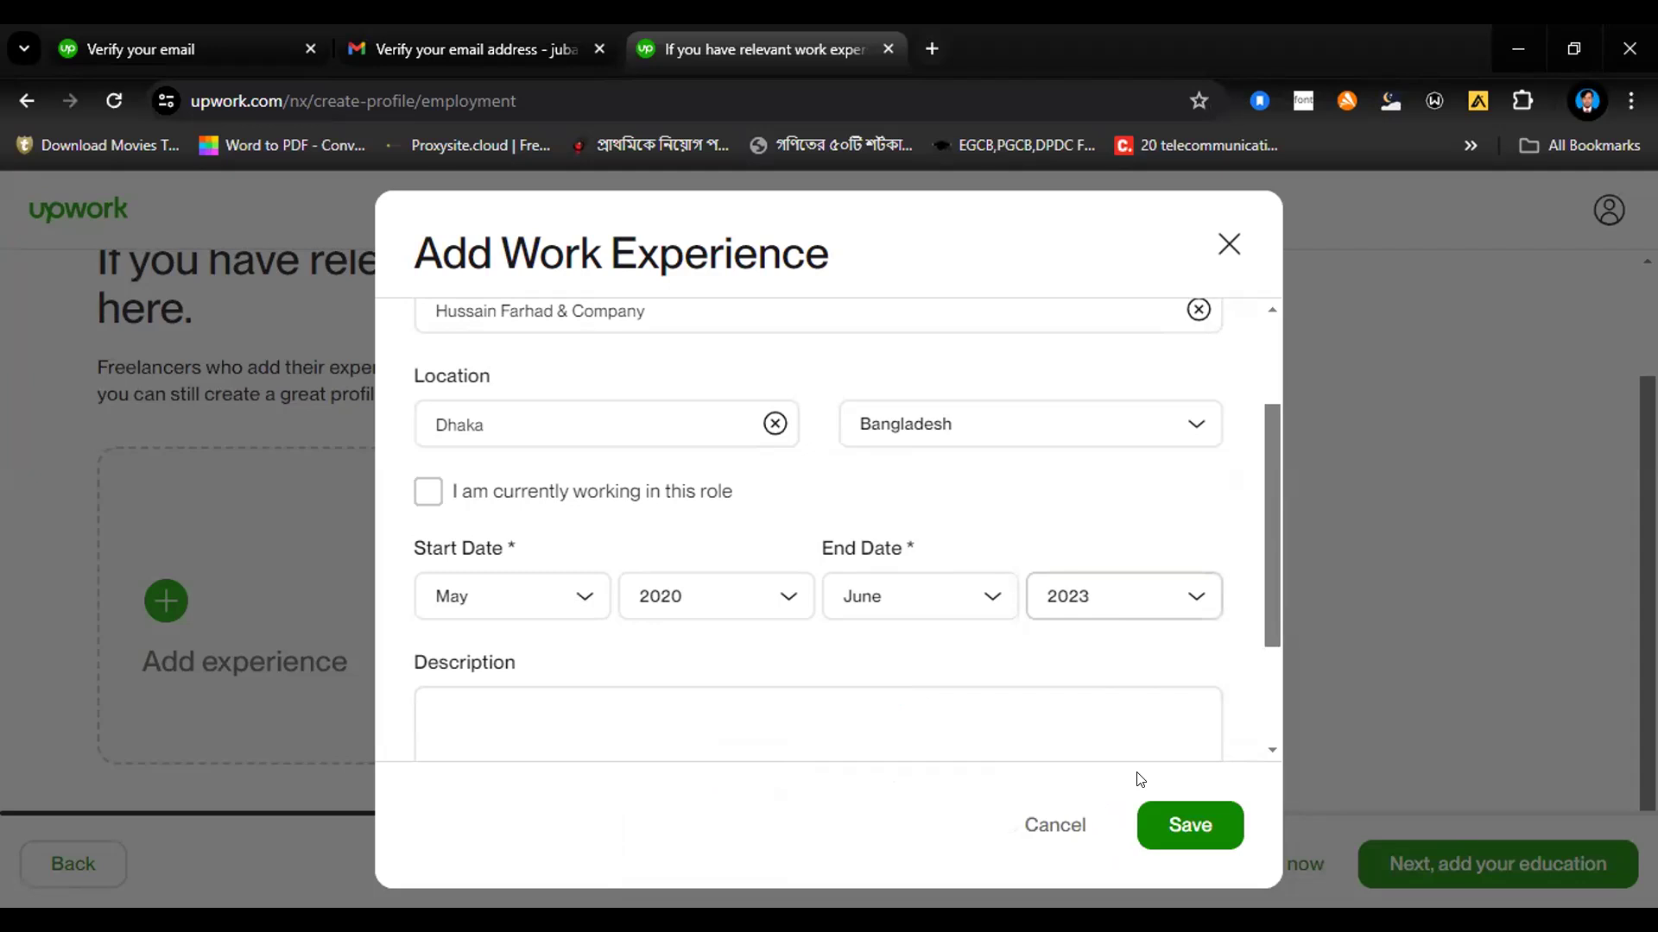
scroll(1130, 655, down, 2)
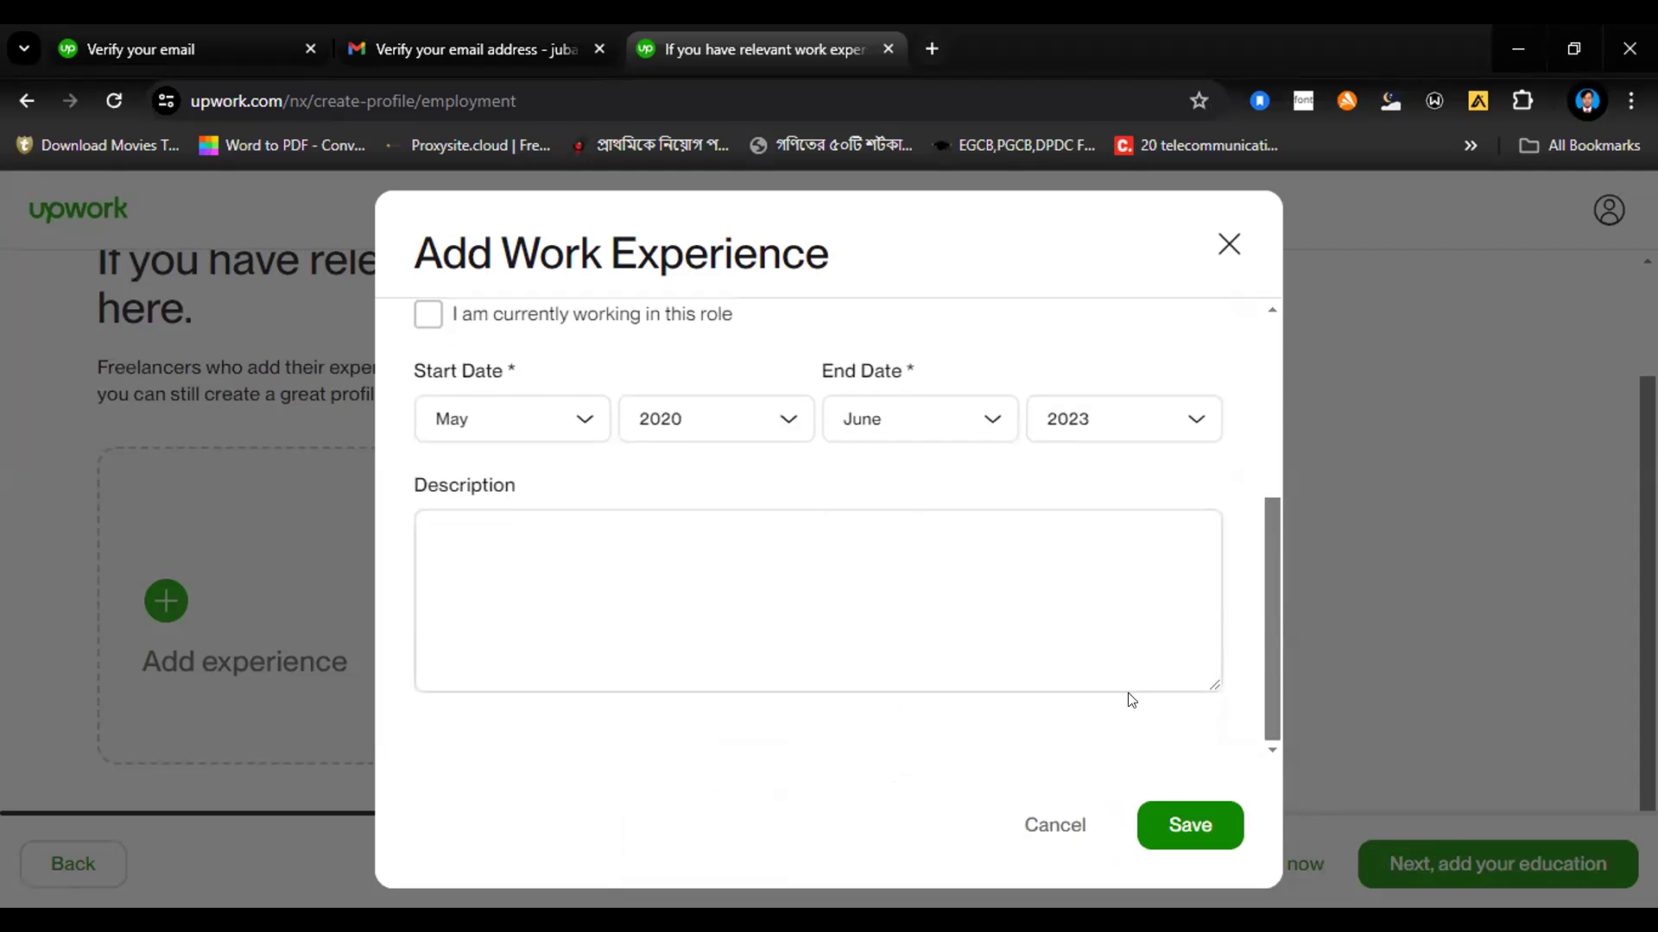
click(1178, 816)
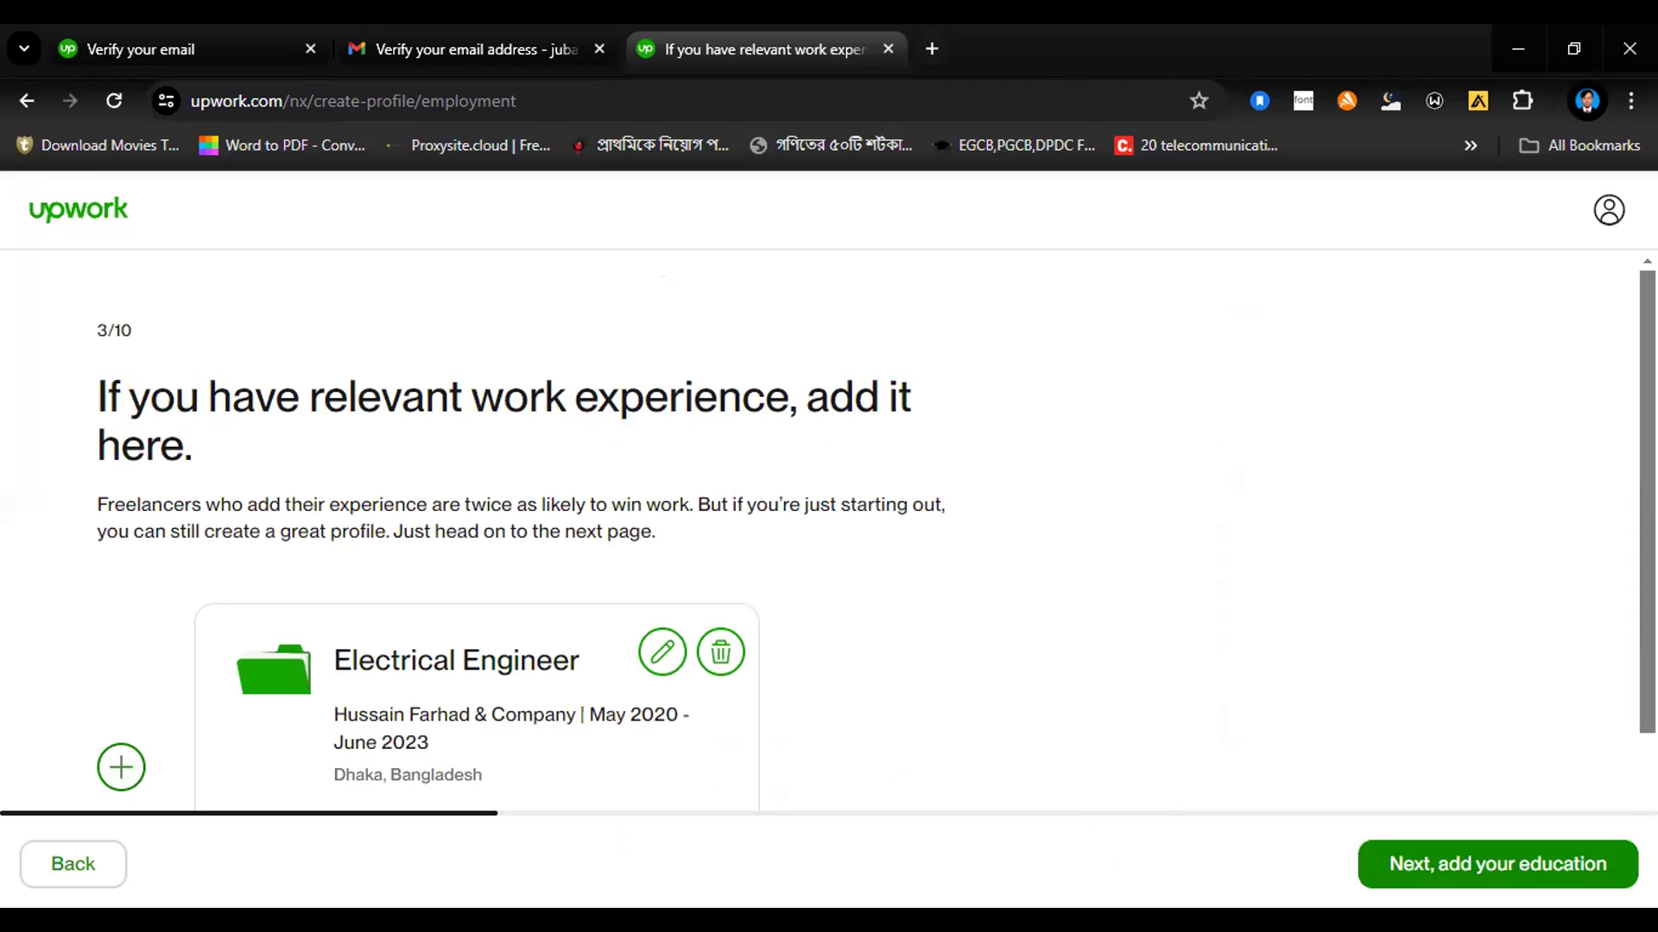
Step: Start a second work experience entry with the job title "Digital Marketing Manager"
click(109, 771)
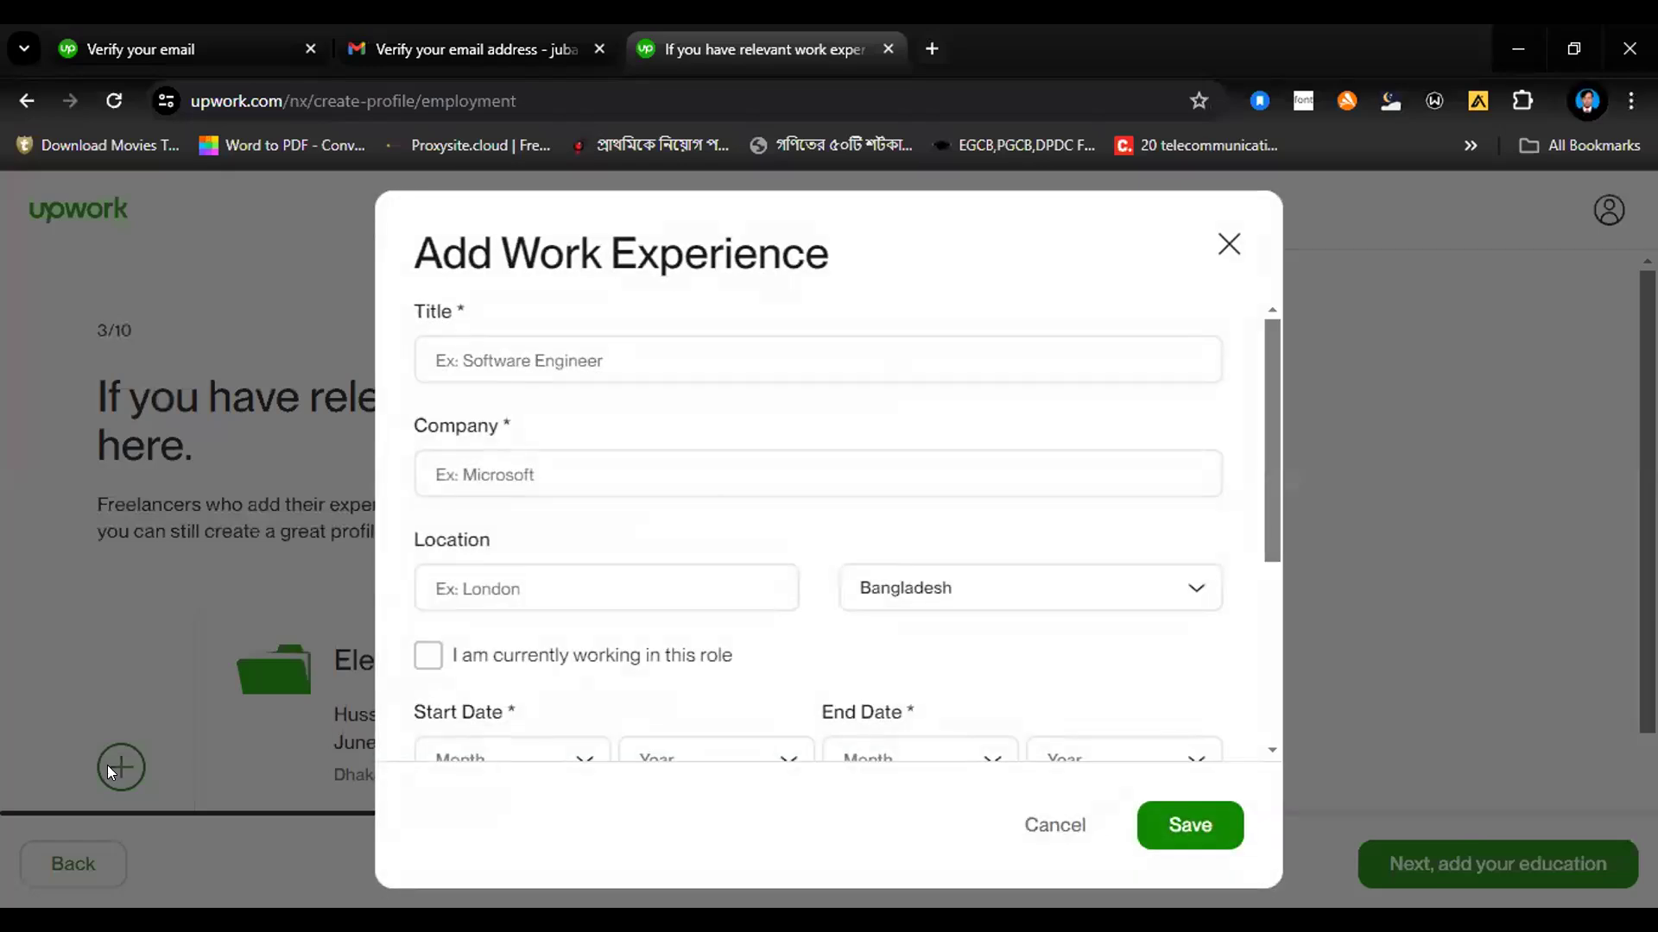
click(556, 354)
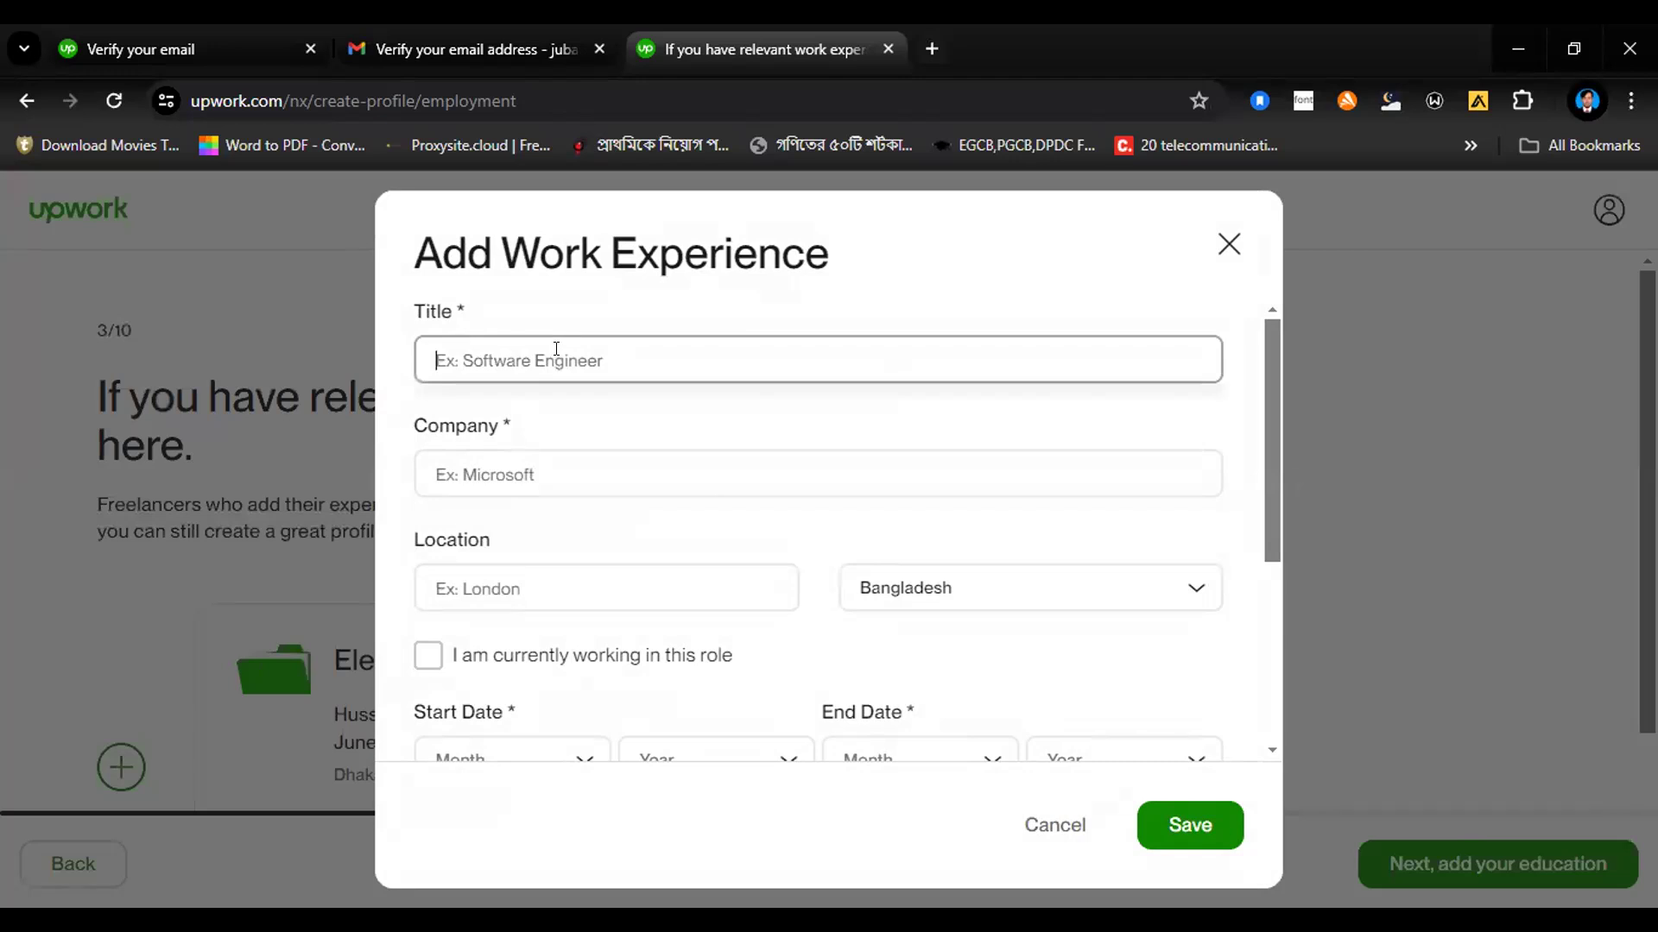
text(Digital)
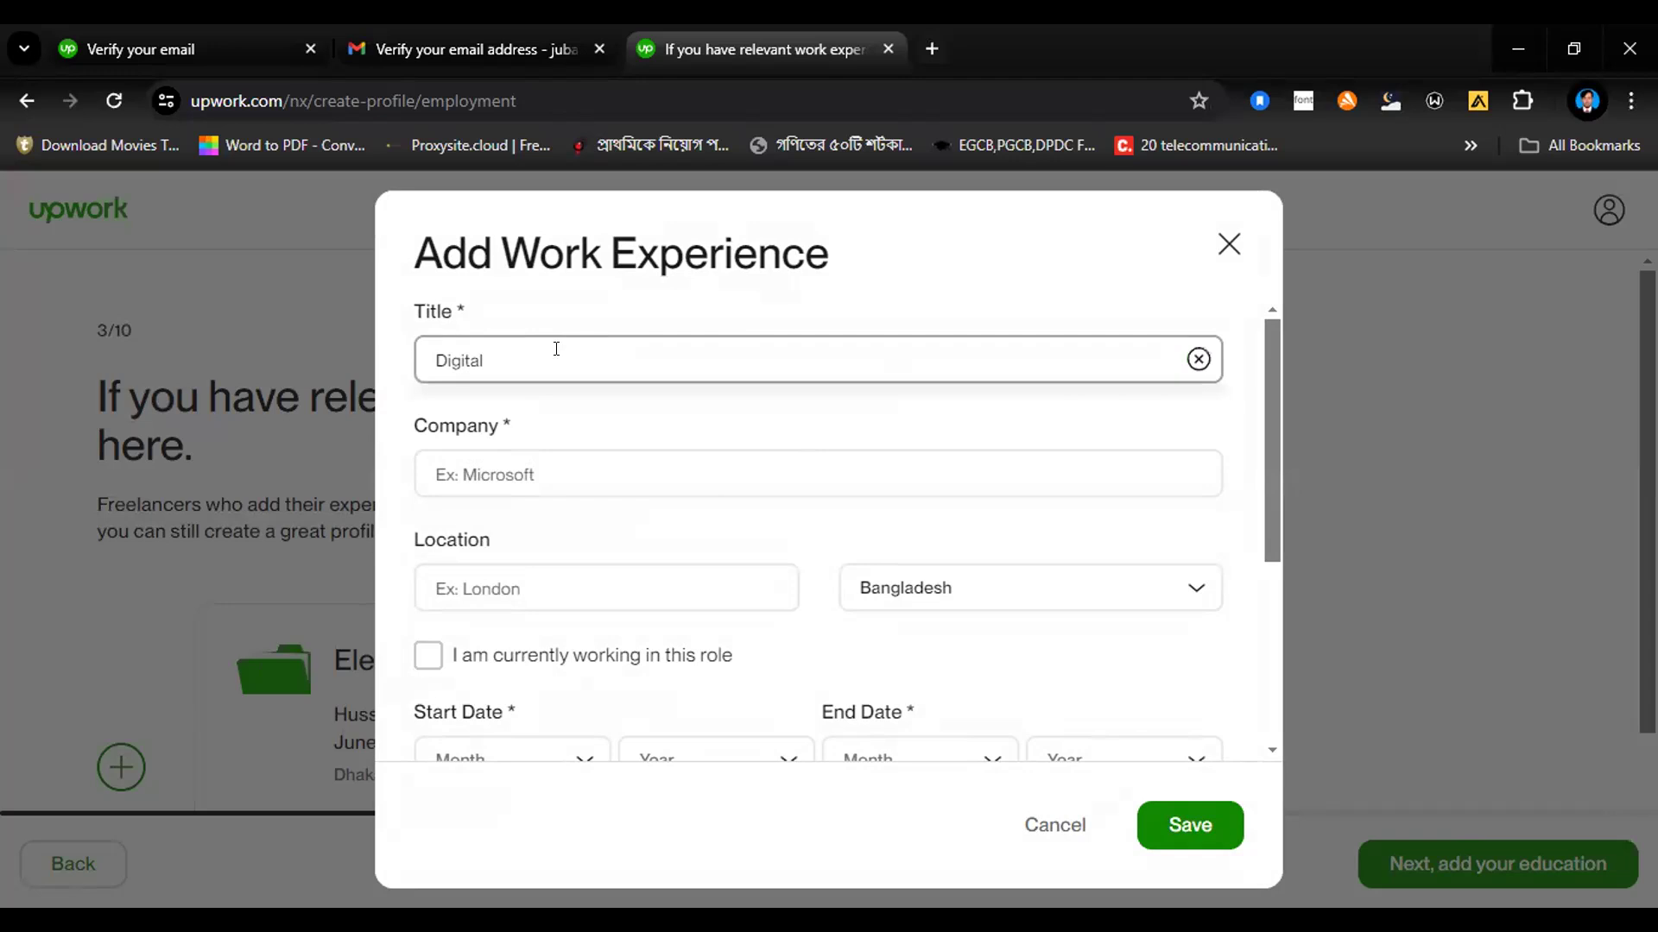
text(Marketing Manager)
Step: Enter "Grameen Phone" as the company and "Dhaka" as the location of the Digital Marketing Manager job
click(551, 481)
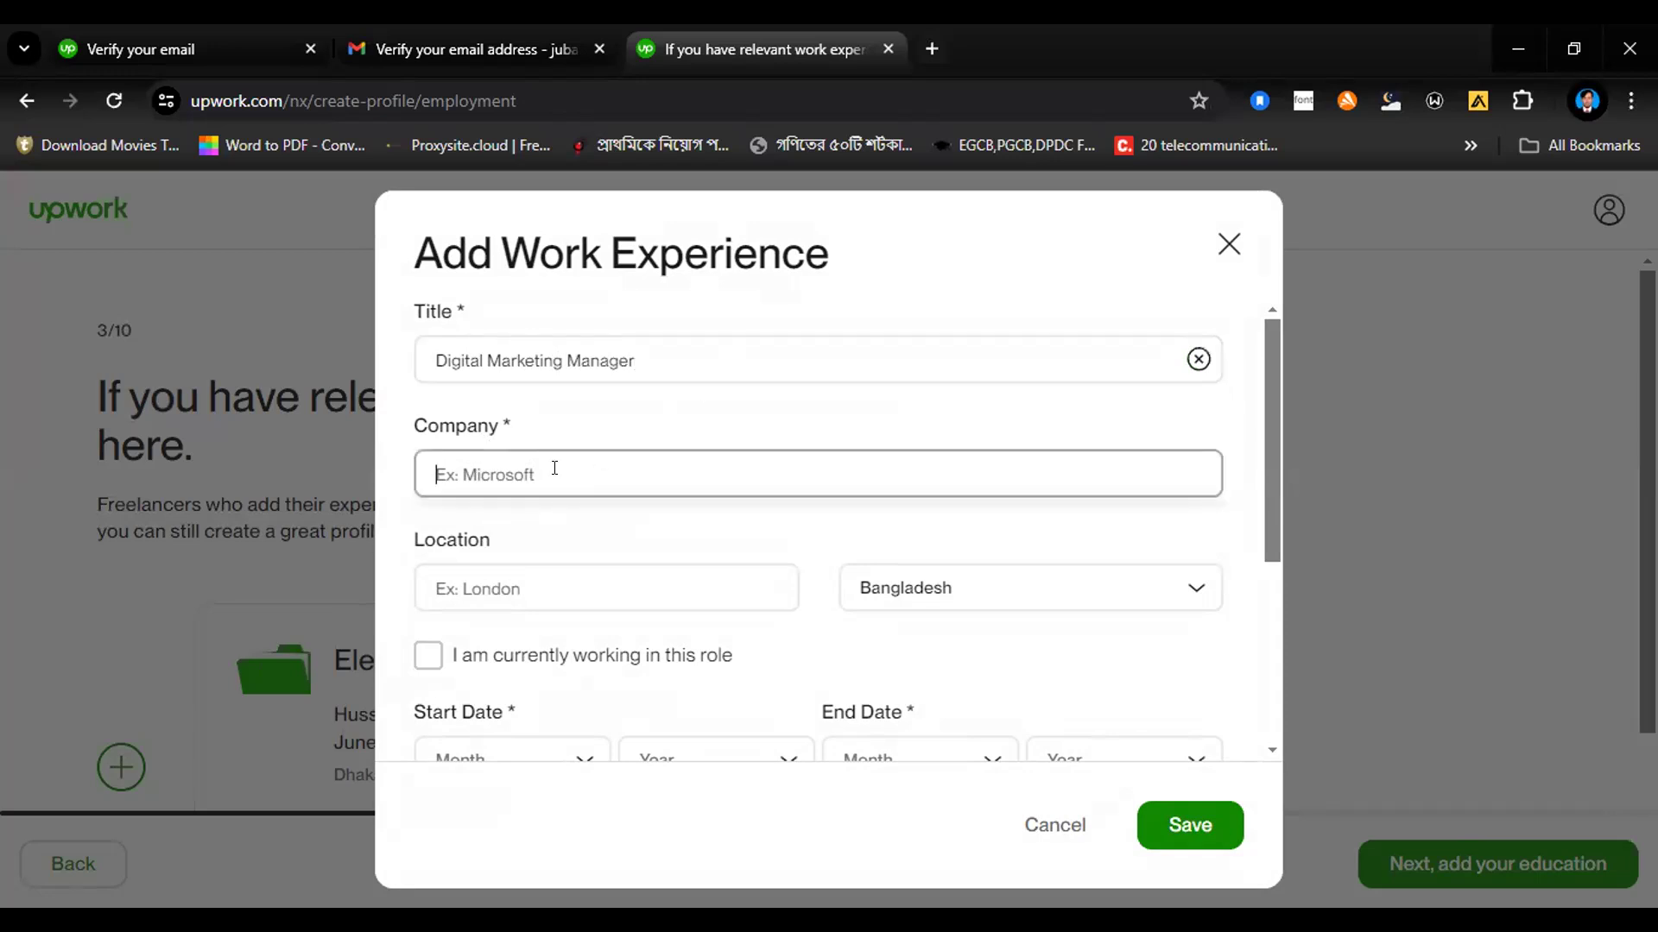
text(Grameen Phone)
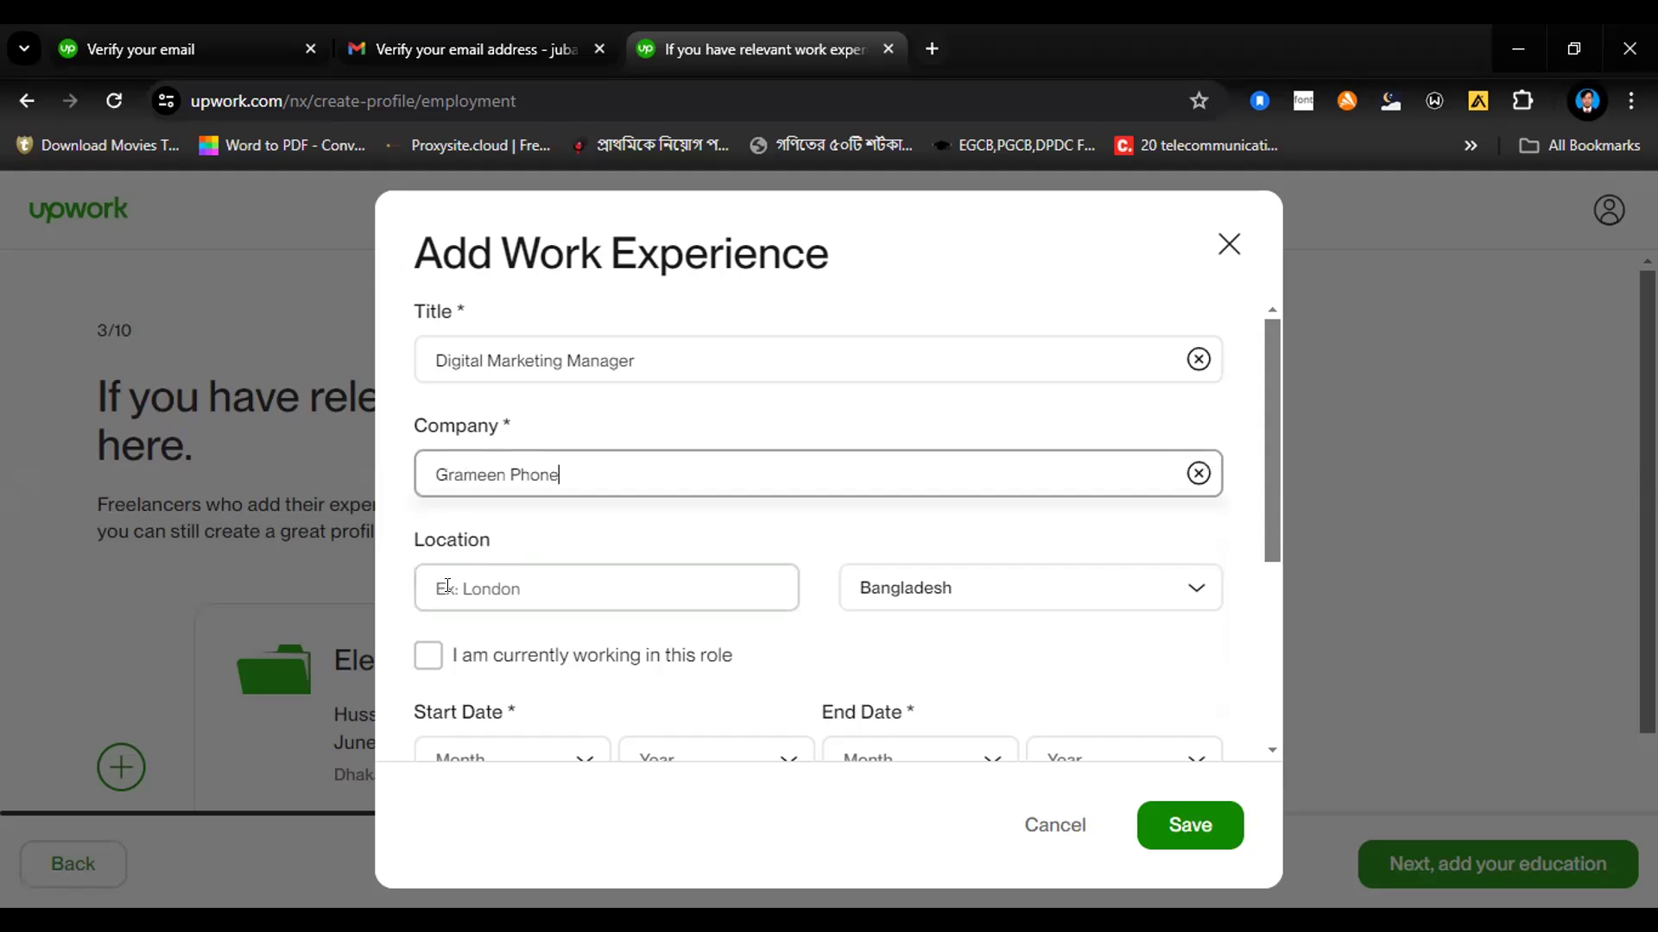
click(453, 586)
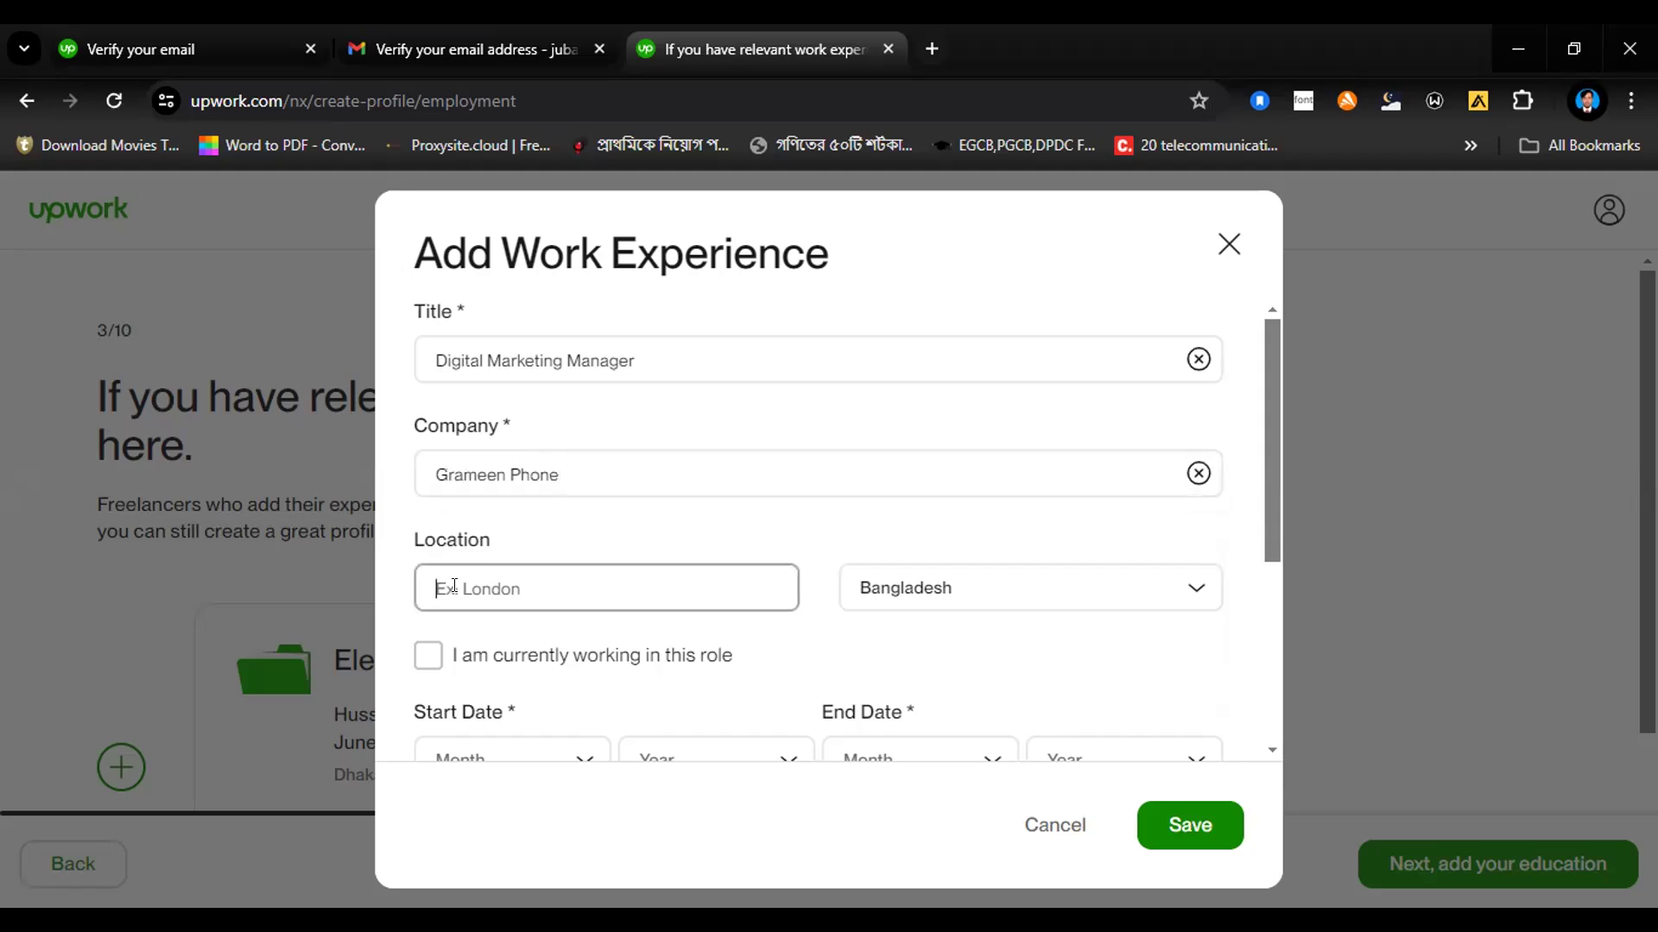
text(Dhaka)
Step: Set the Digital Marketing Manager job's start date to January 2023
drag(1265, 535, 1265, 643)
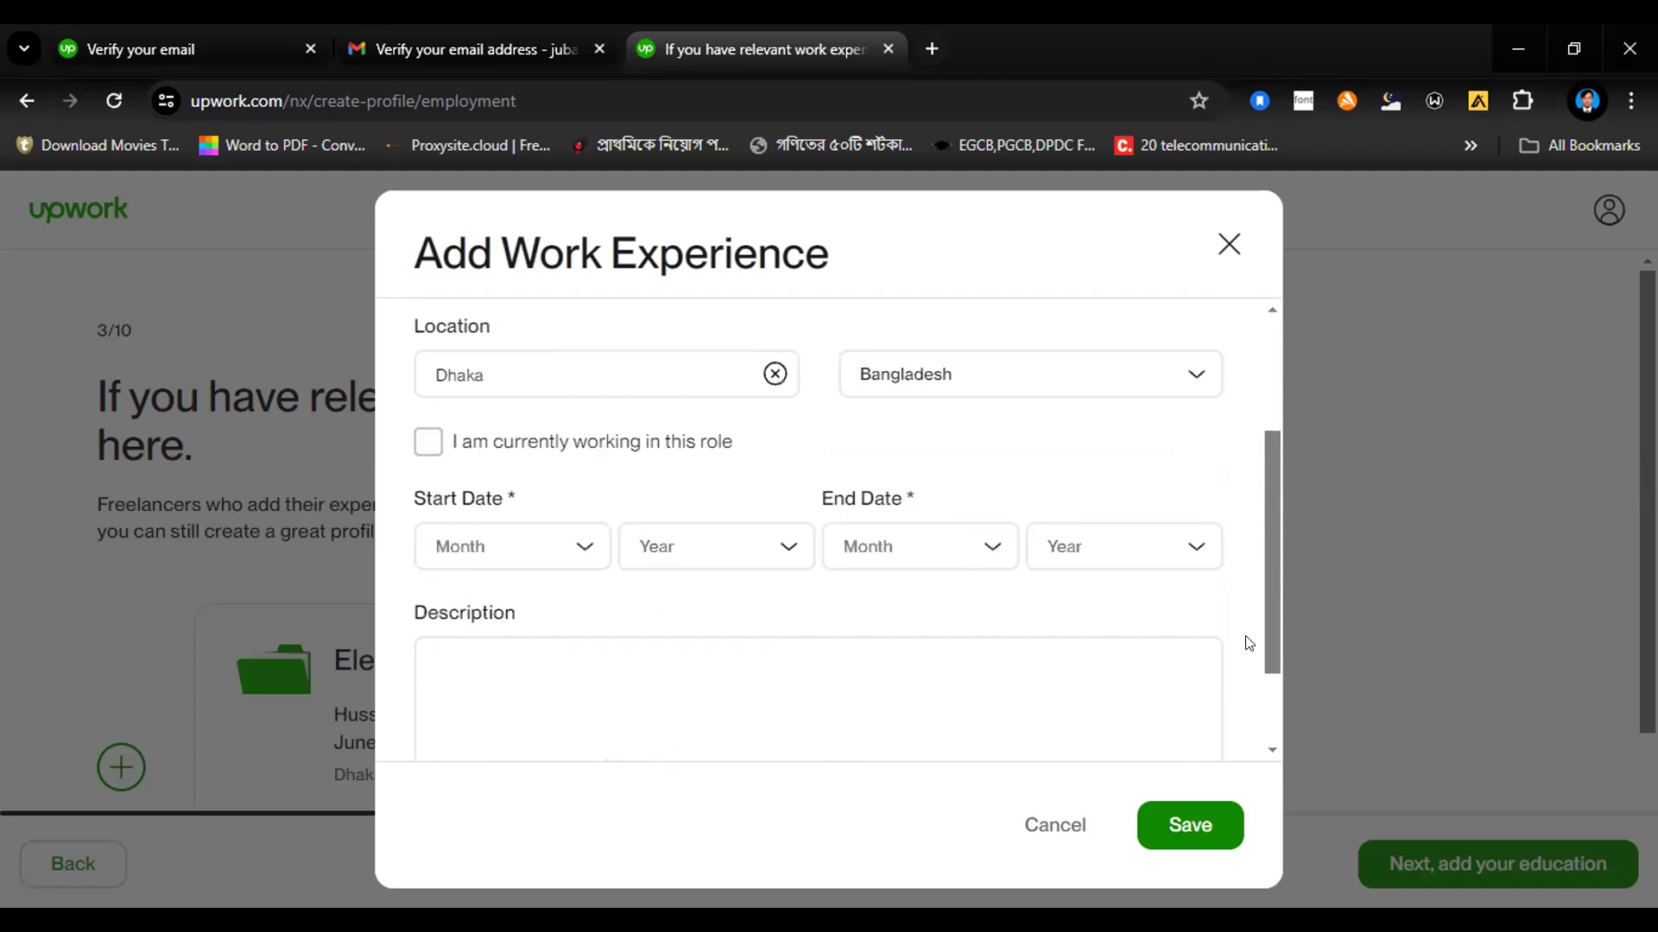
click(575, 545)
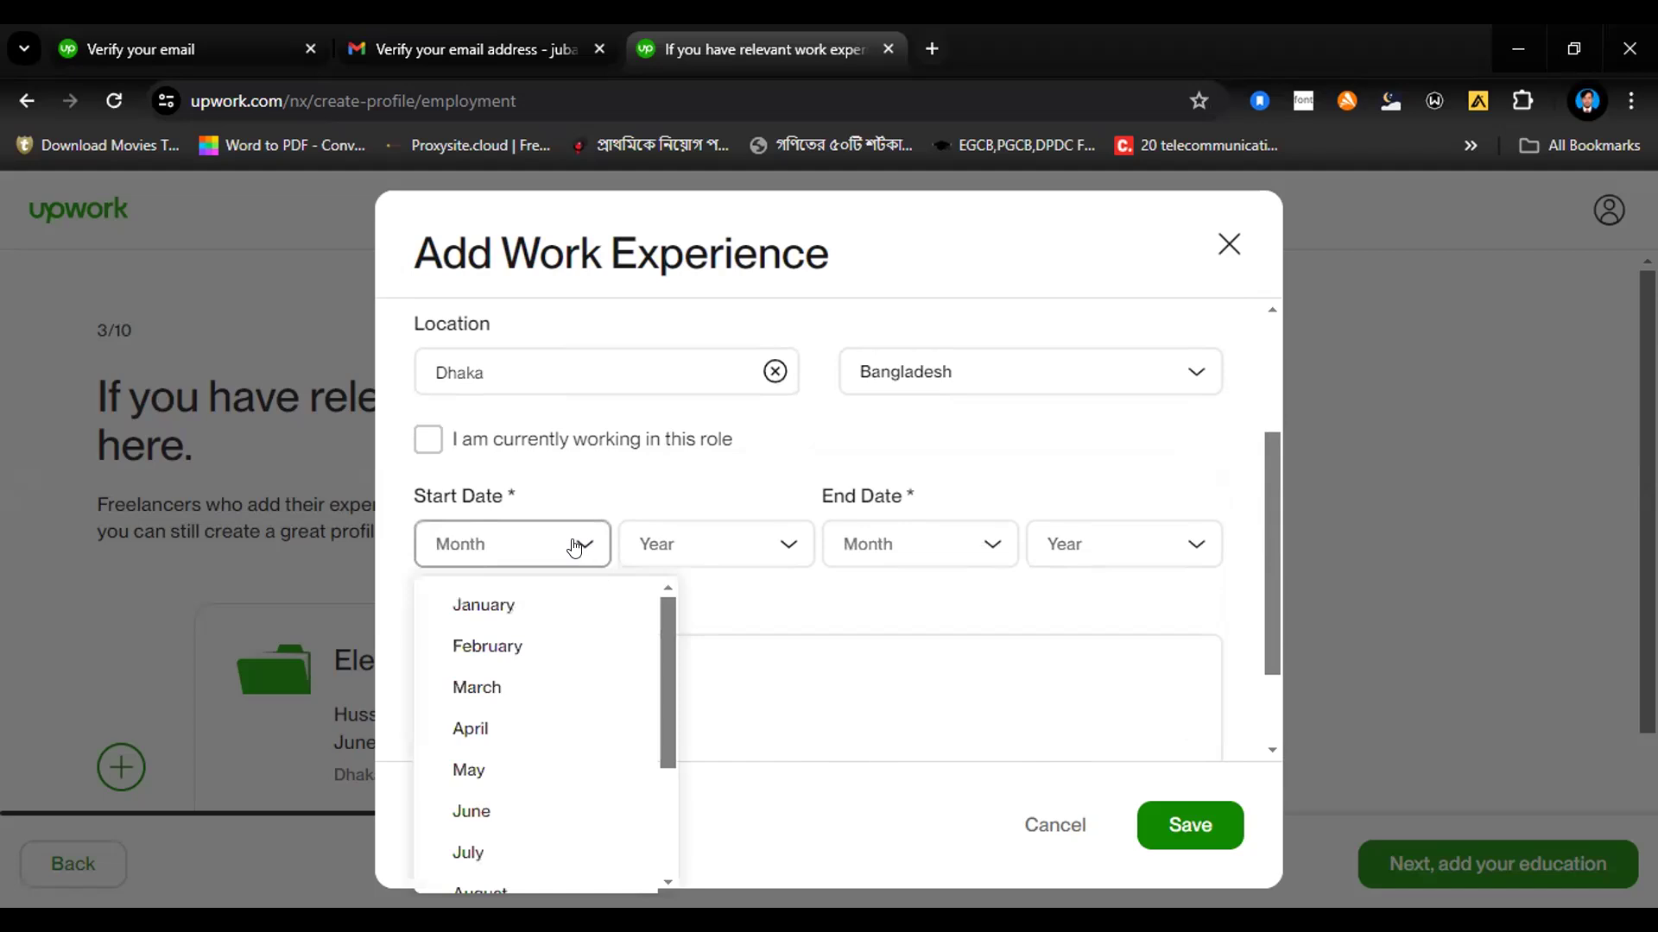
click(484, 609)
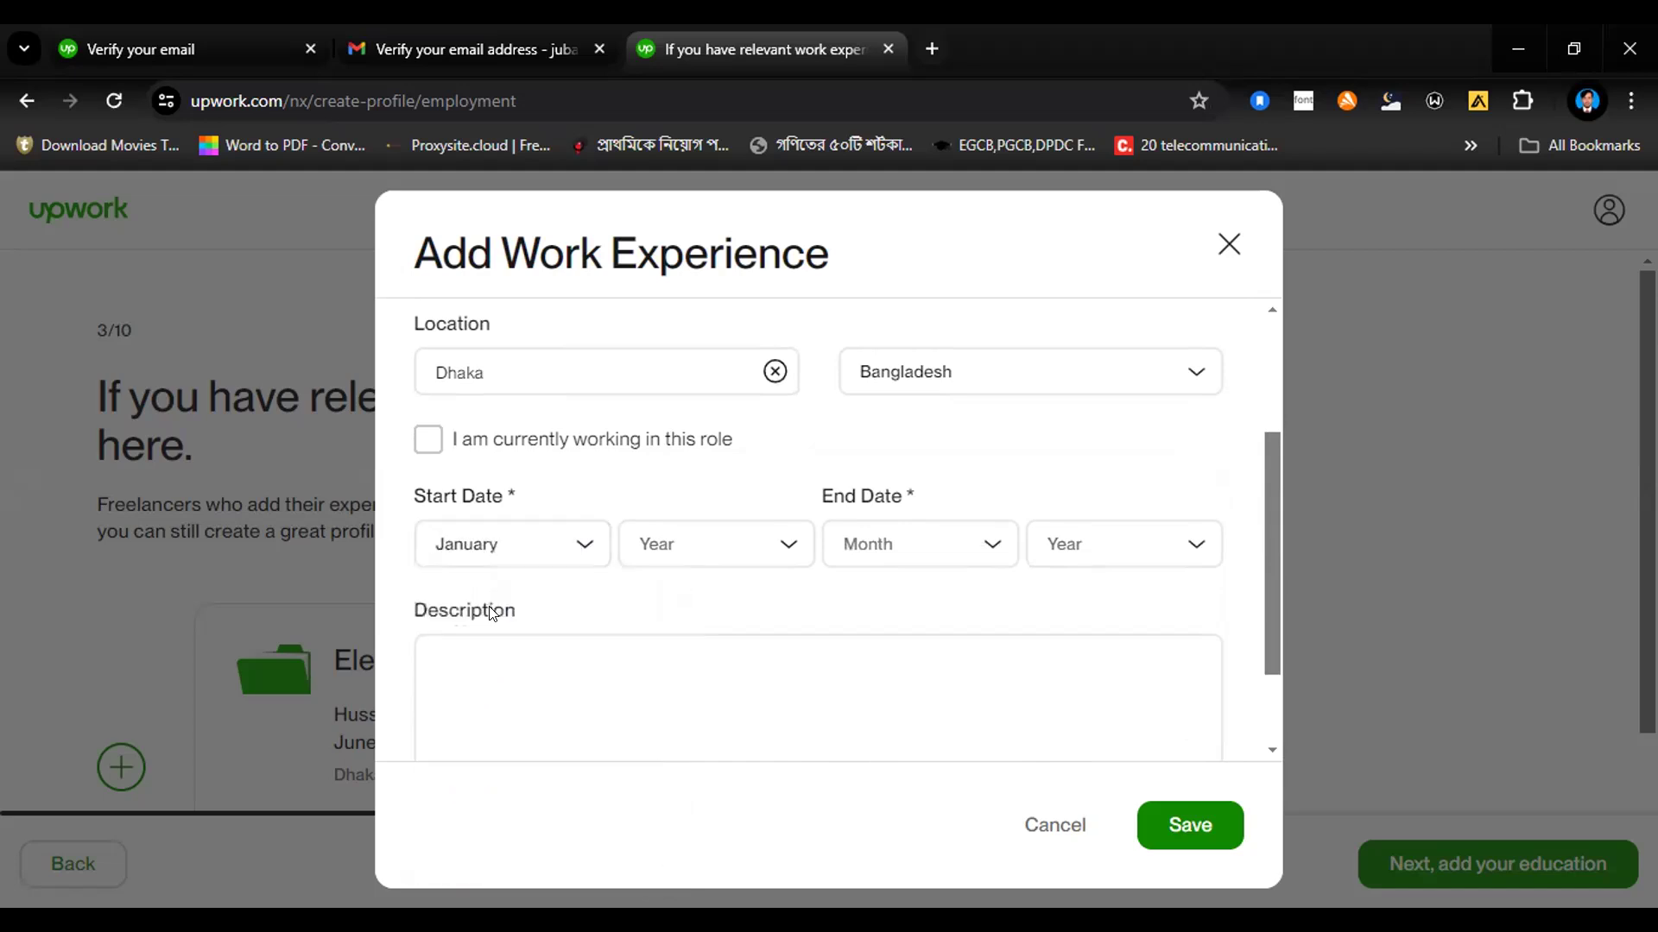
click(775, 545)
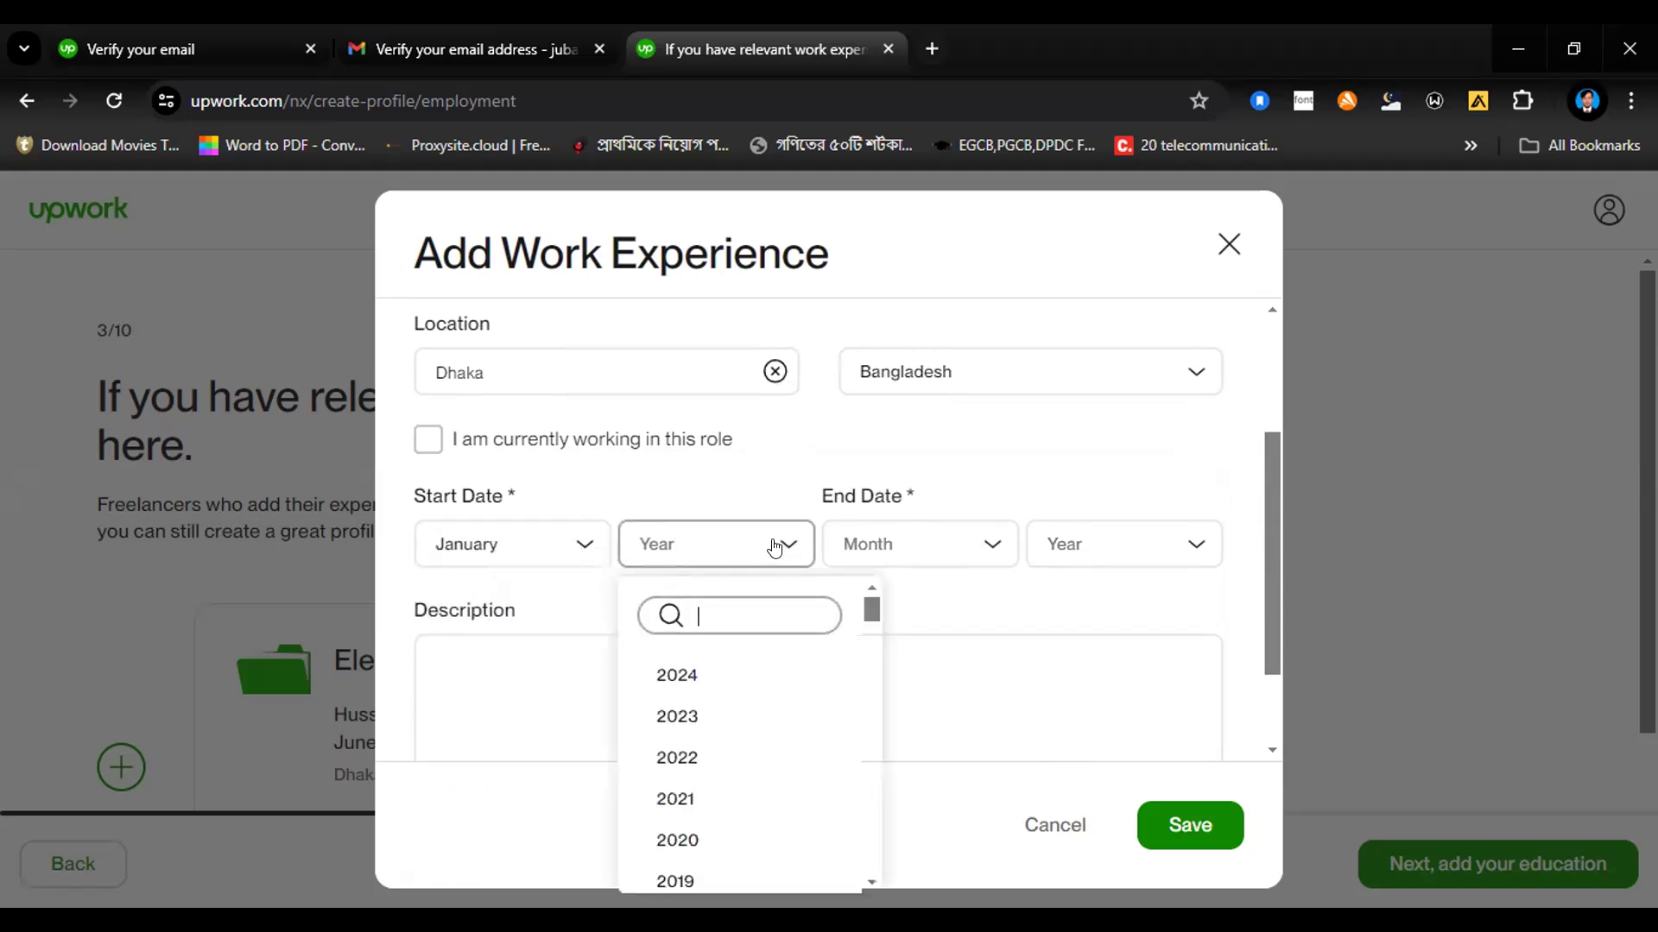
click(679, 729)
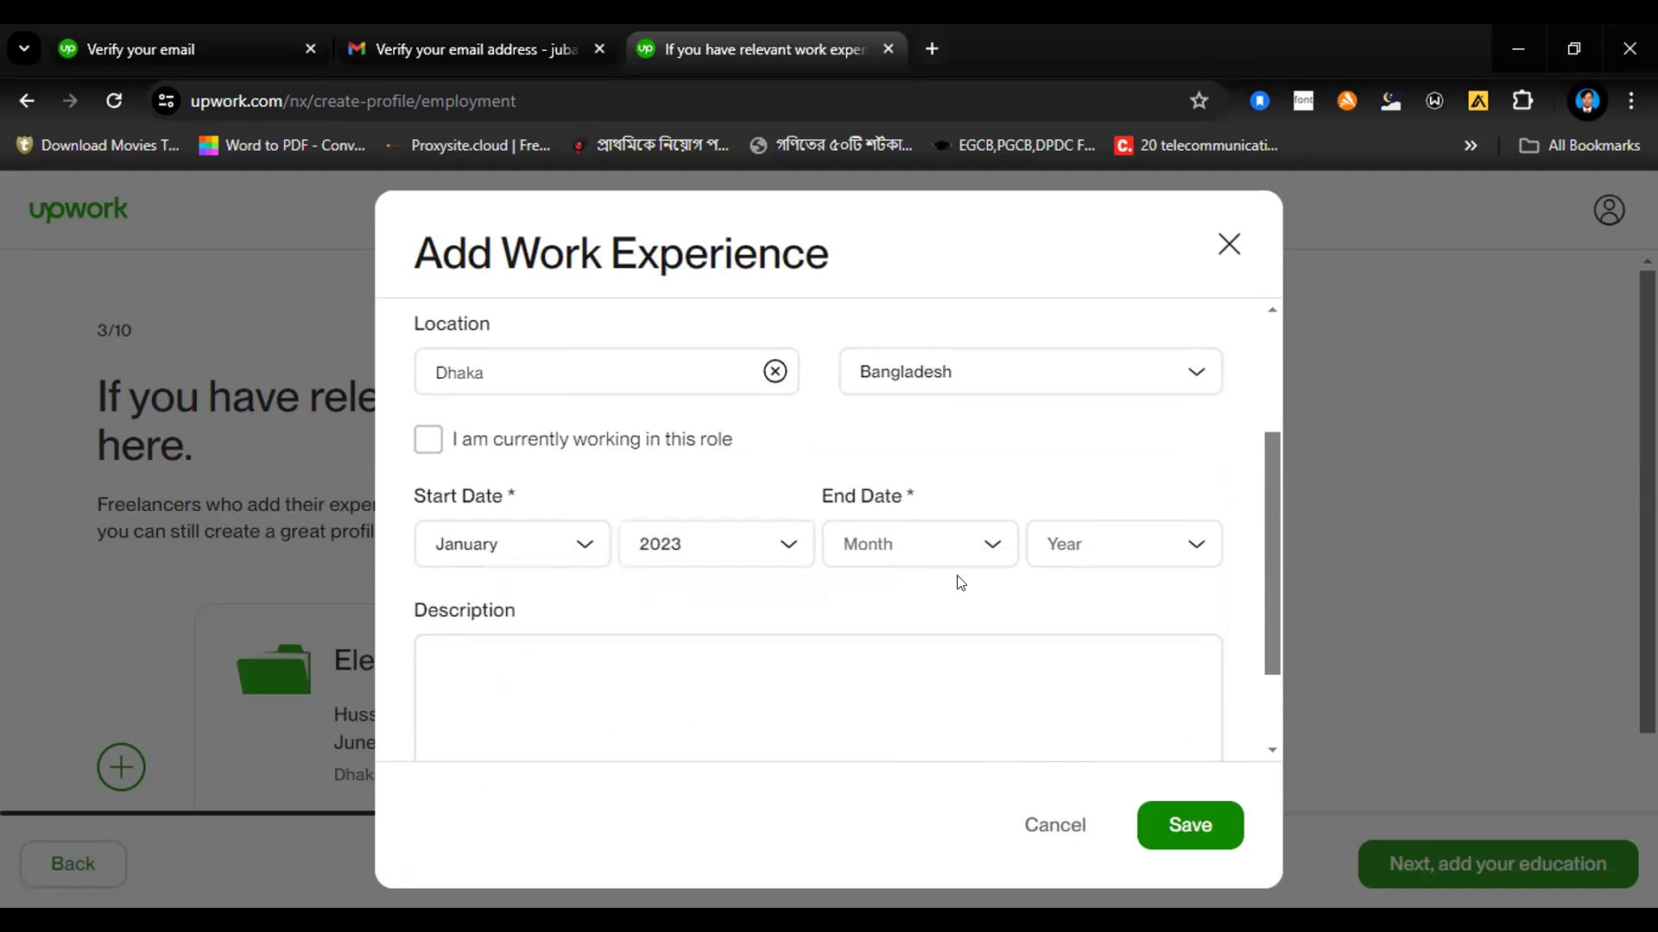
Step: Set the Digital Marketing Manager job's end date to June 2023 and save the entry without a description
click(984, 546)
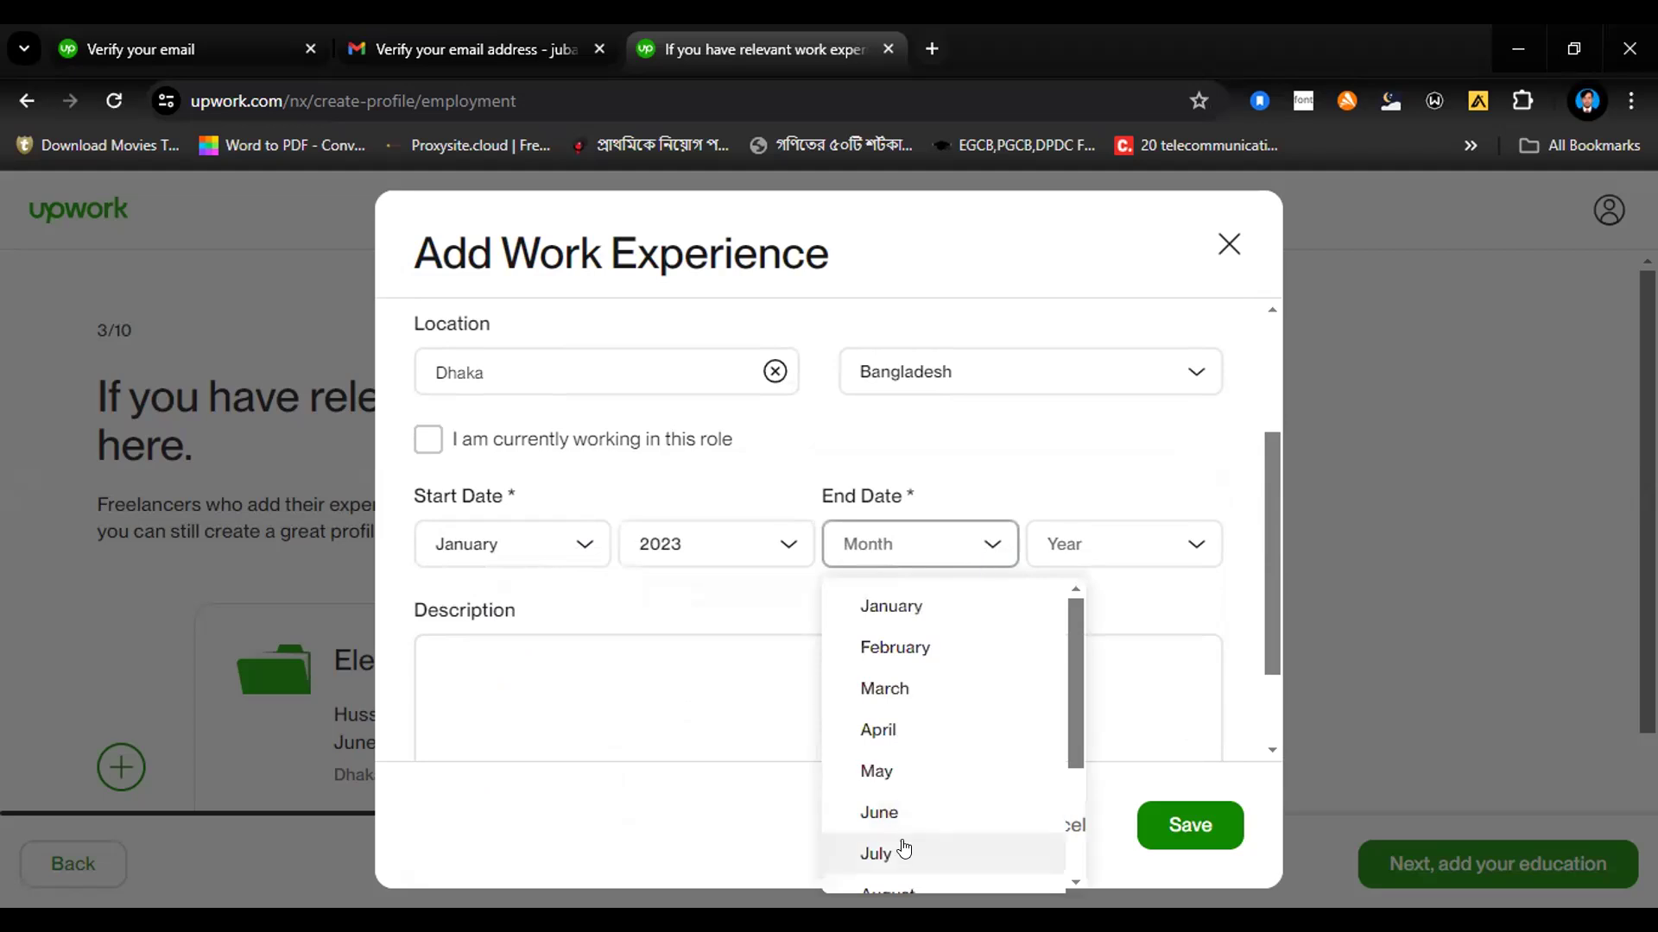
click(881, 815)
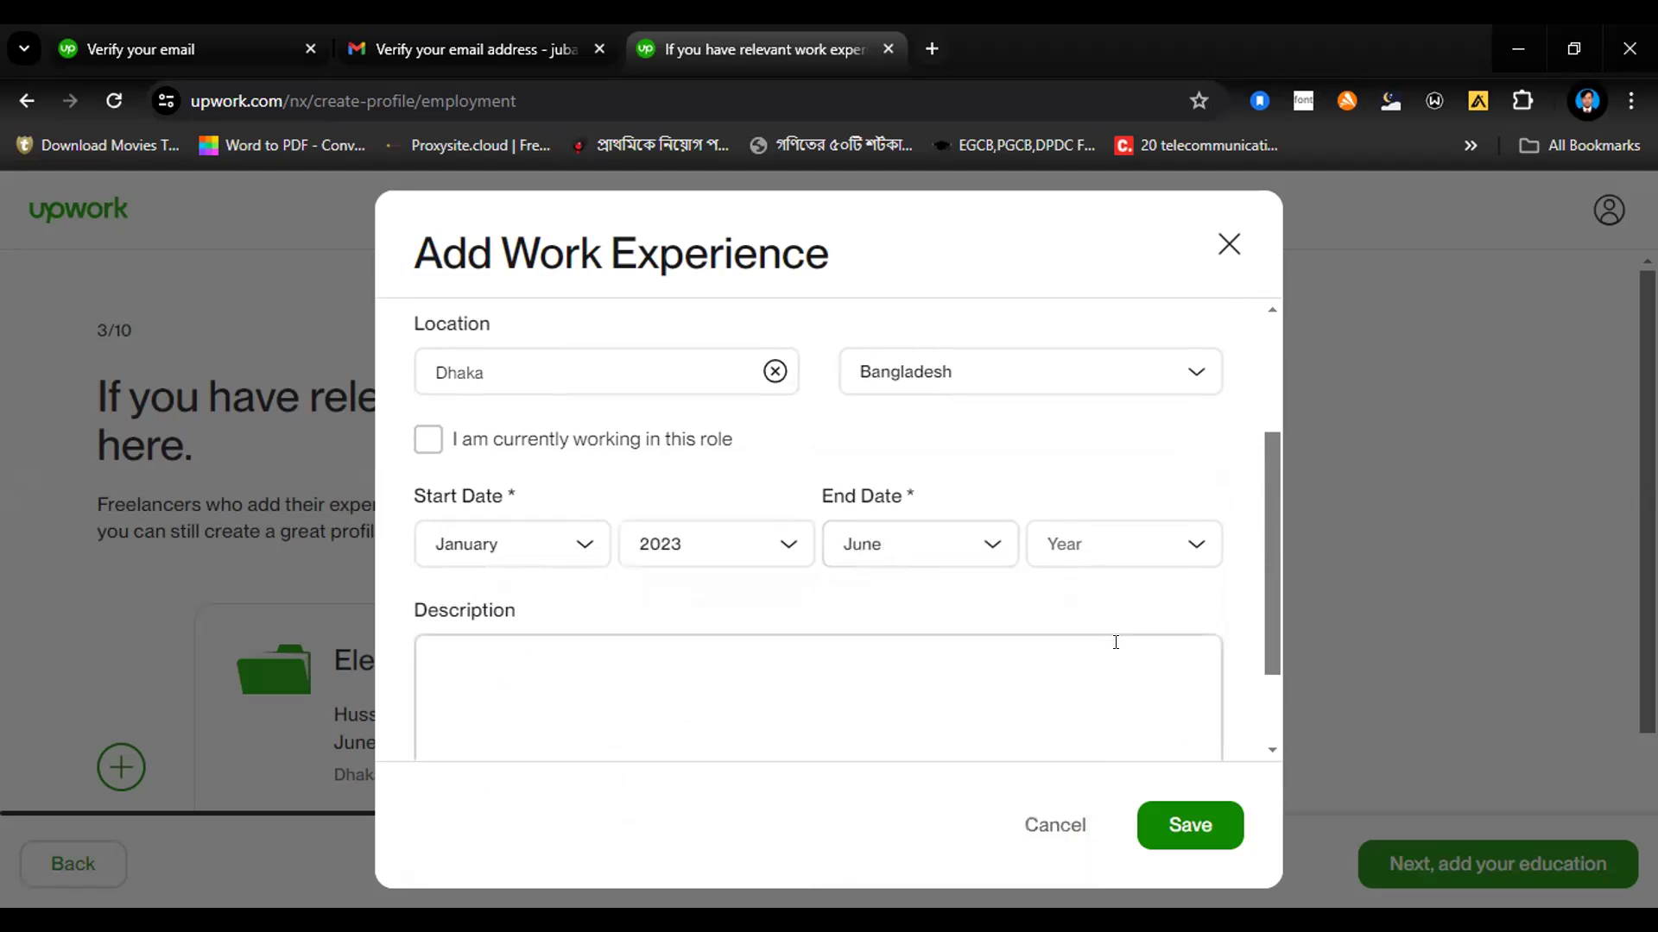
click(1195, 541)
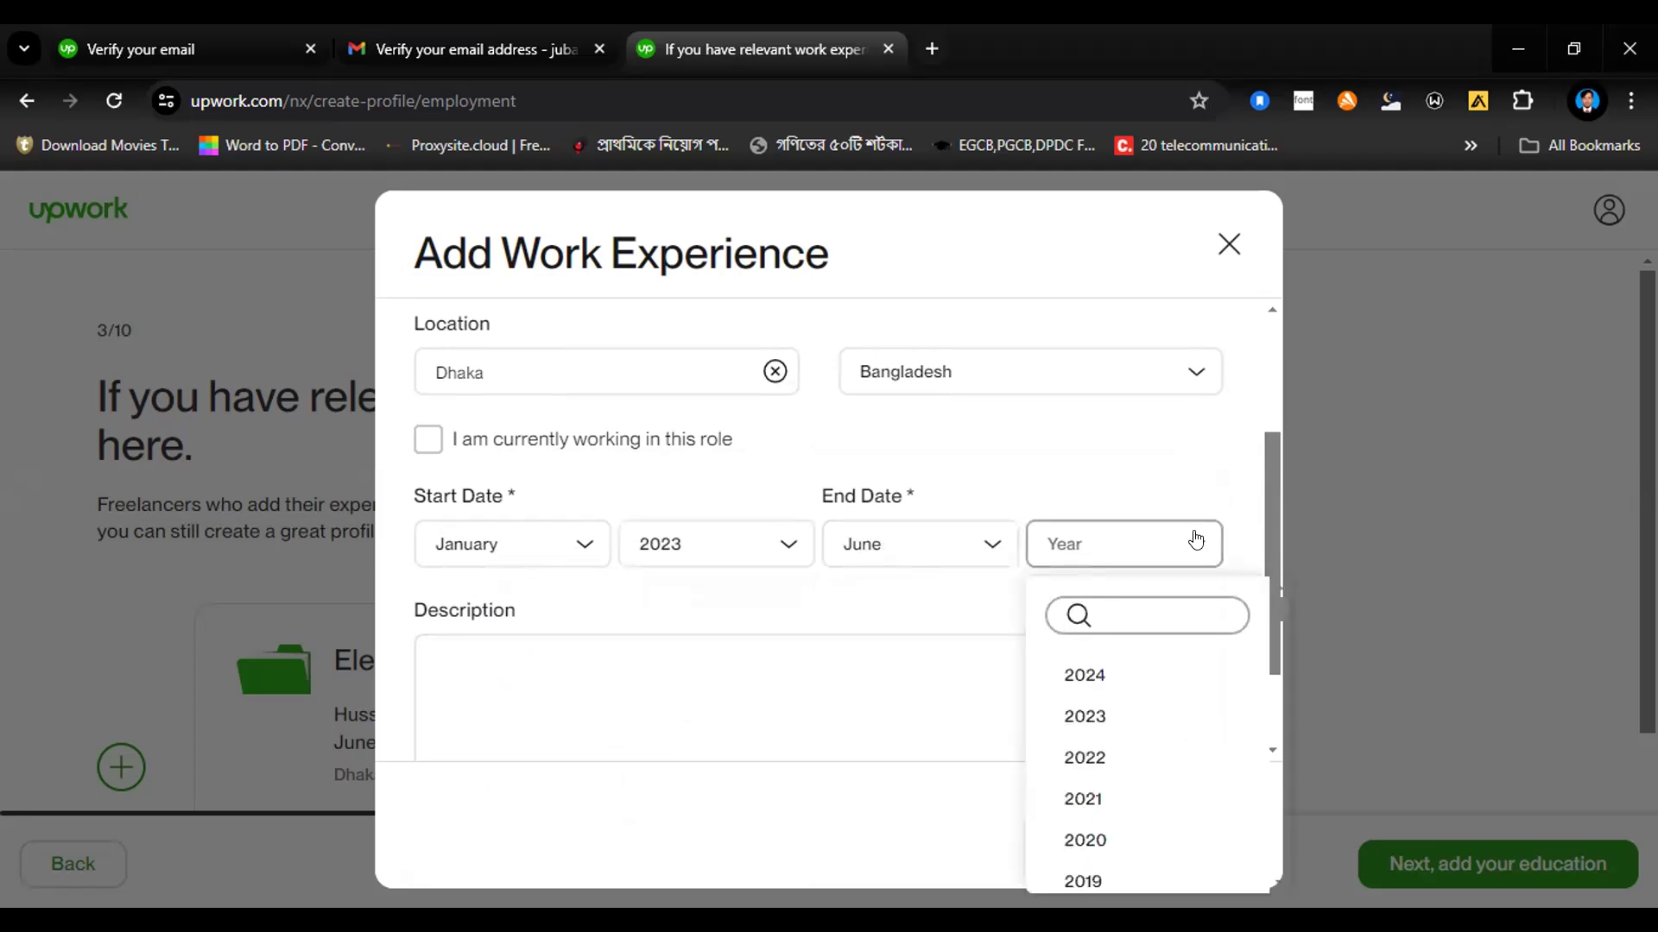
click(1075, 722)
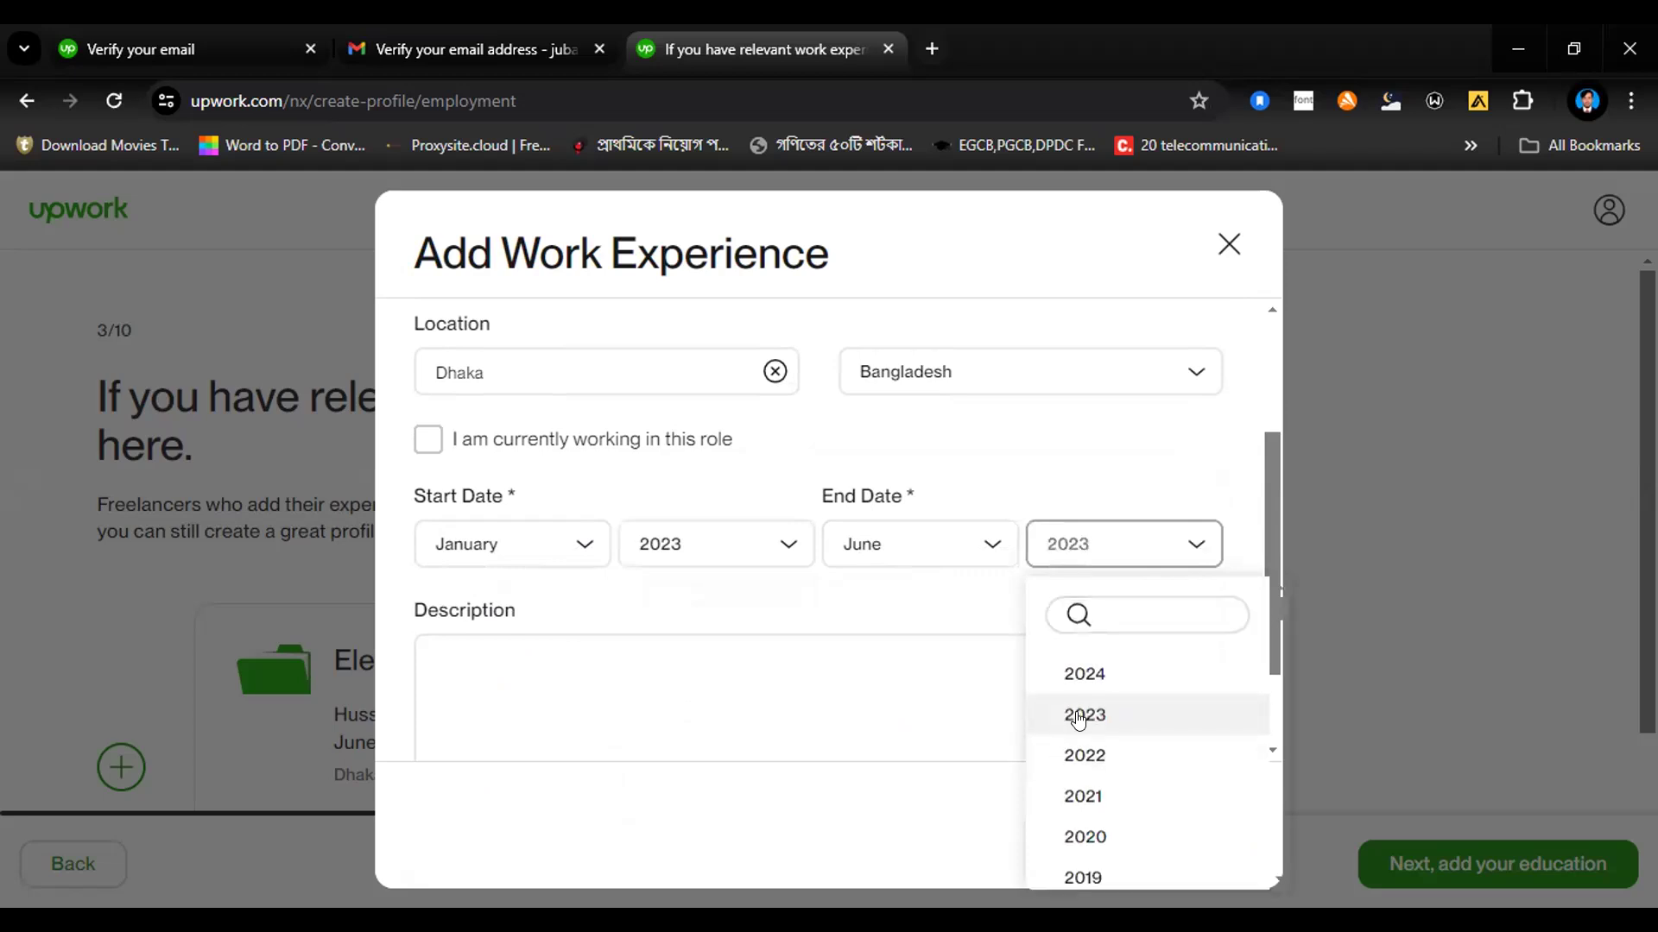
click(1192, 824)
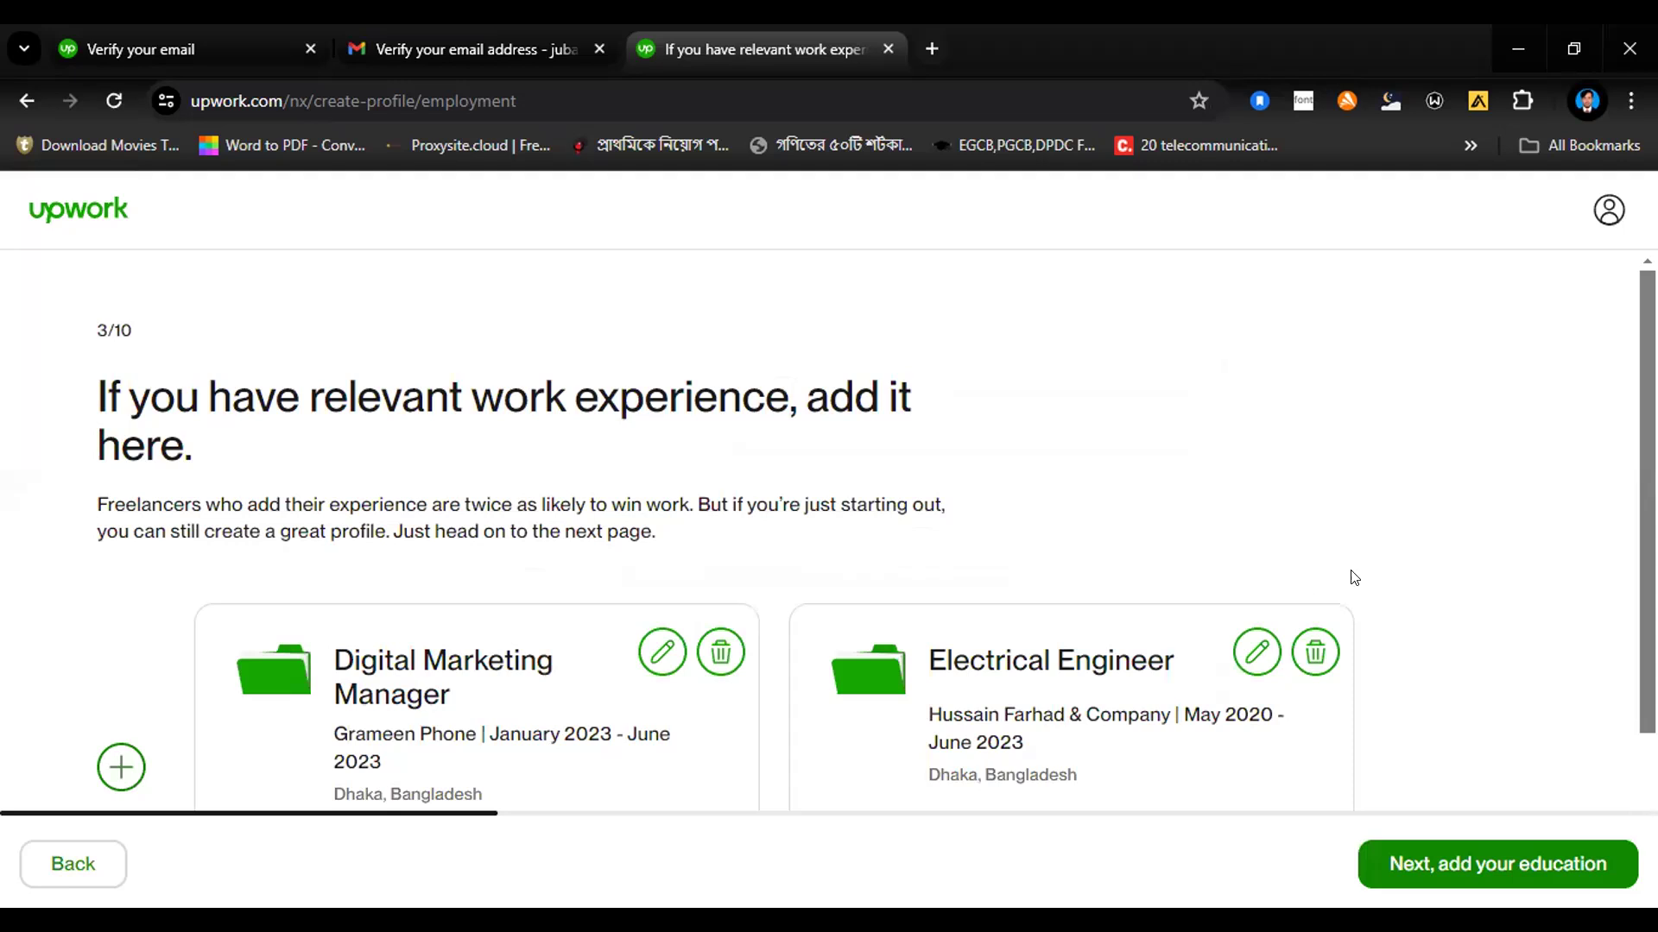
Step: Continue to the education part of the profile and start a new education entry
click(1450, 875)
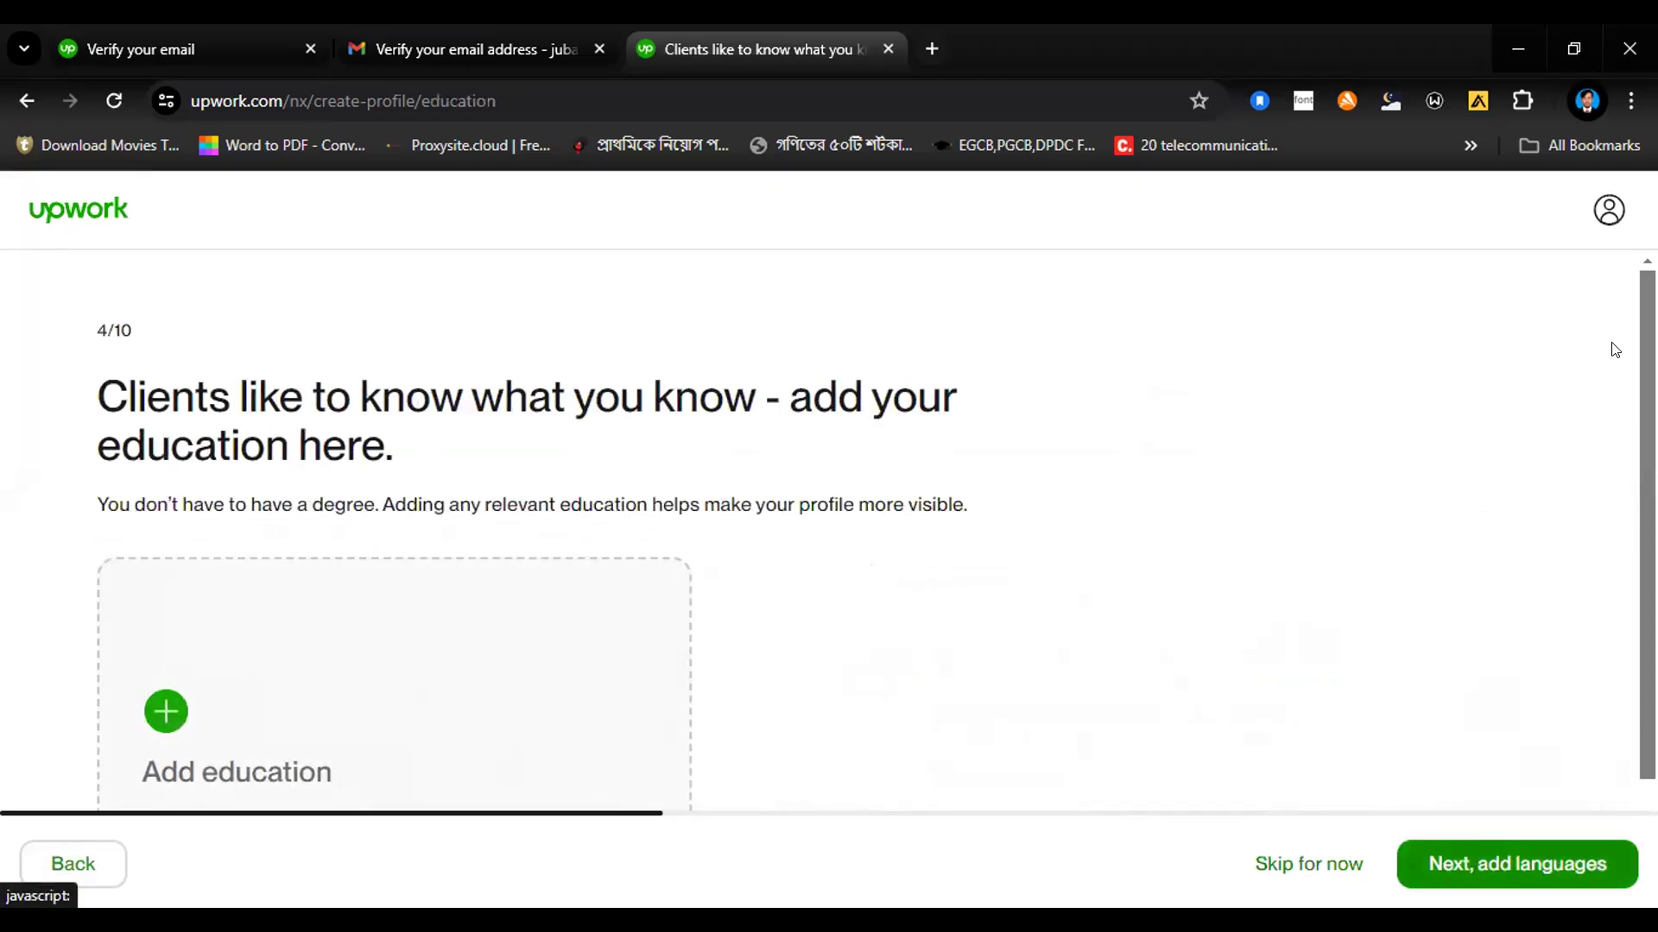
scroll(1619, 561, down, 1)
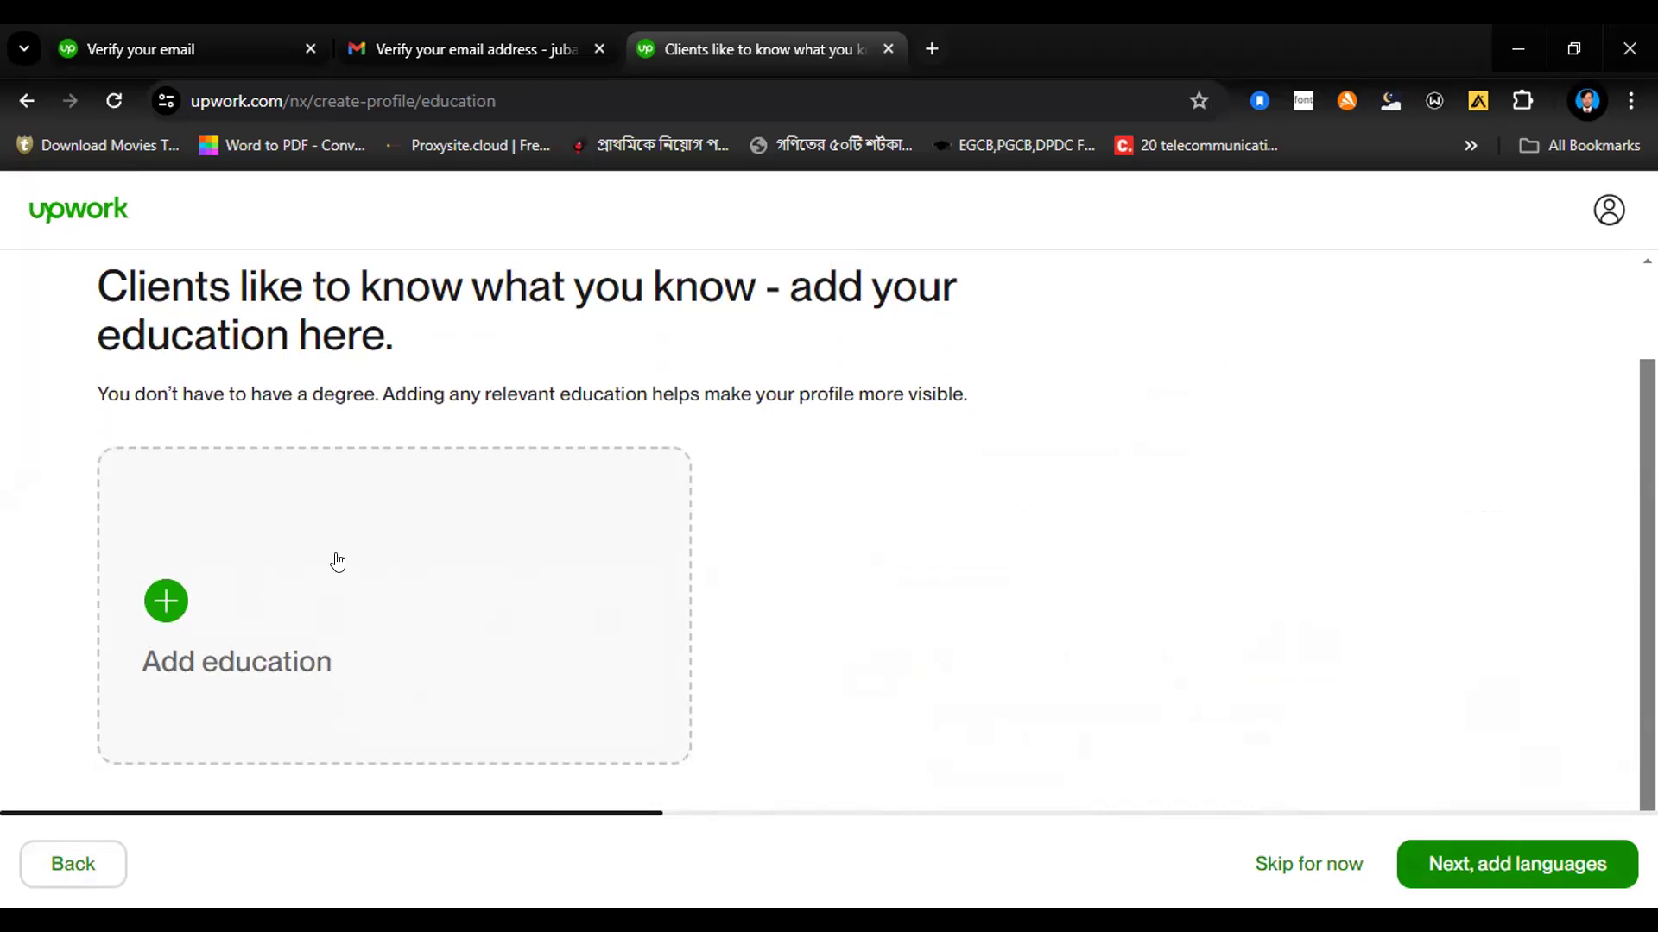
click(164, 603)
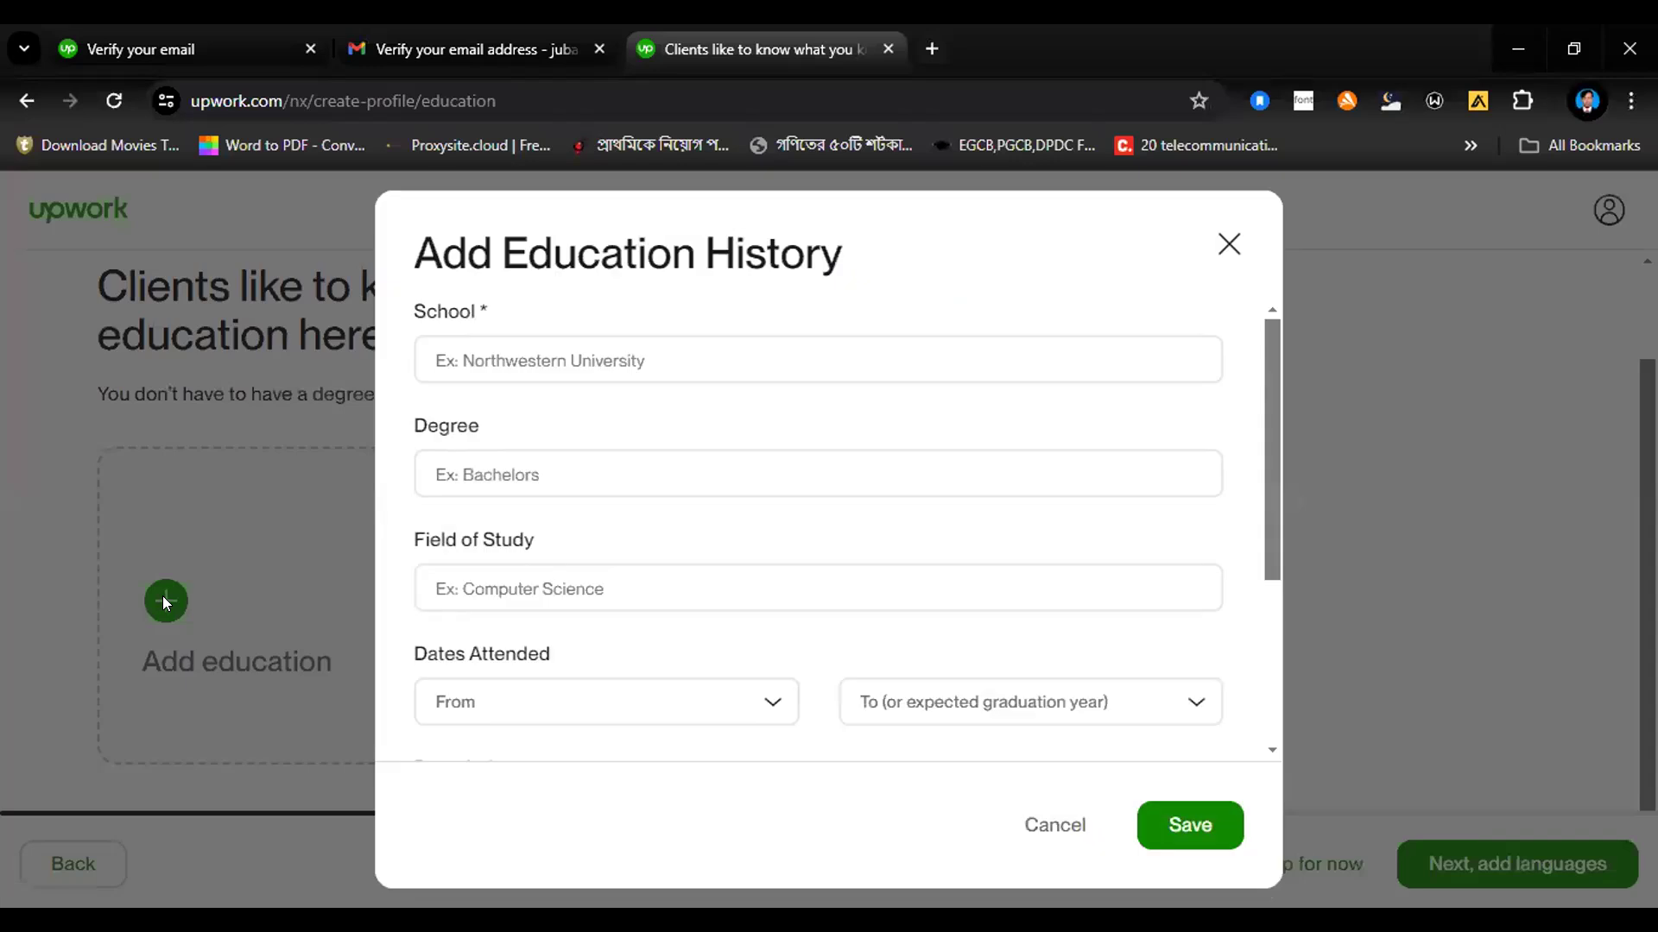
Step: Enter "Govt. Science College adjust High School" as the school, building on the suggested Govt. Science College
click(515, 353)
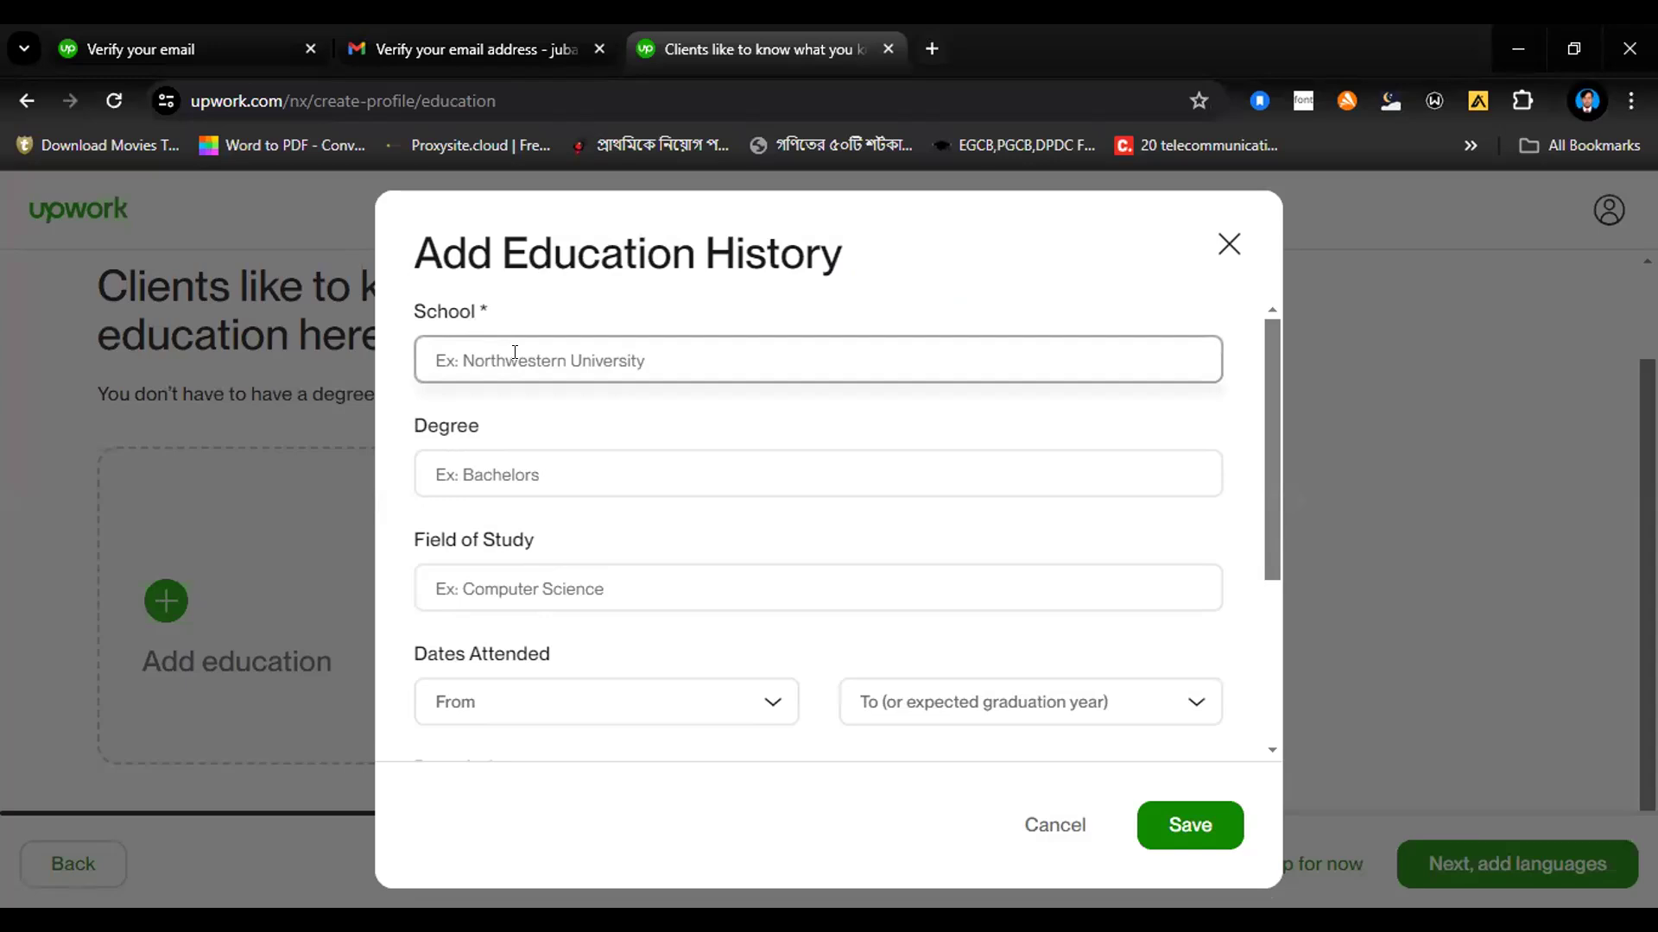
text(Go)
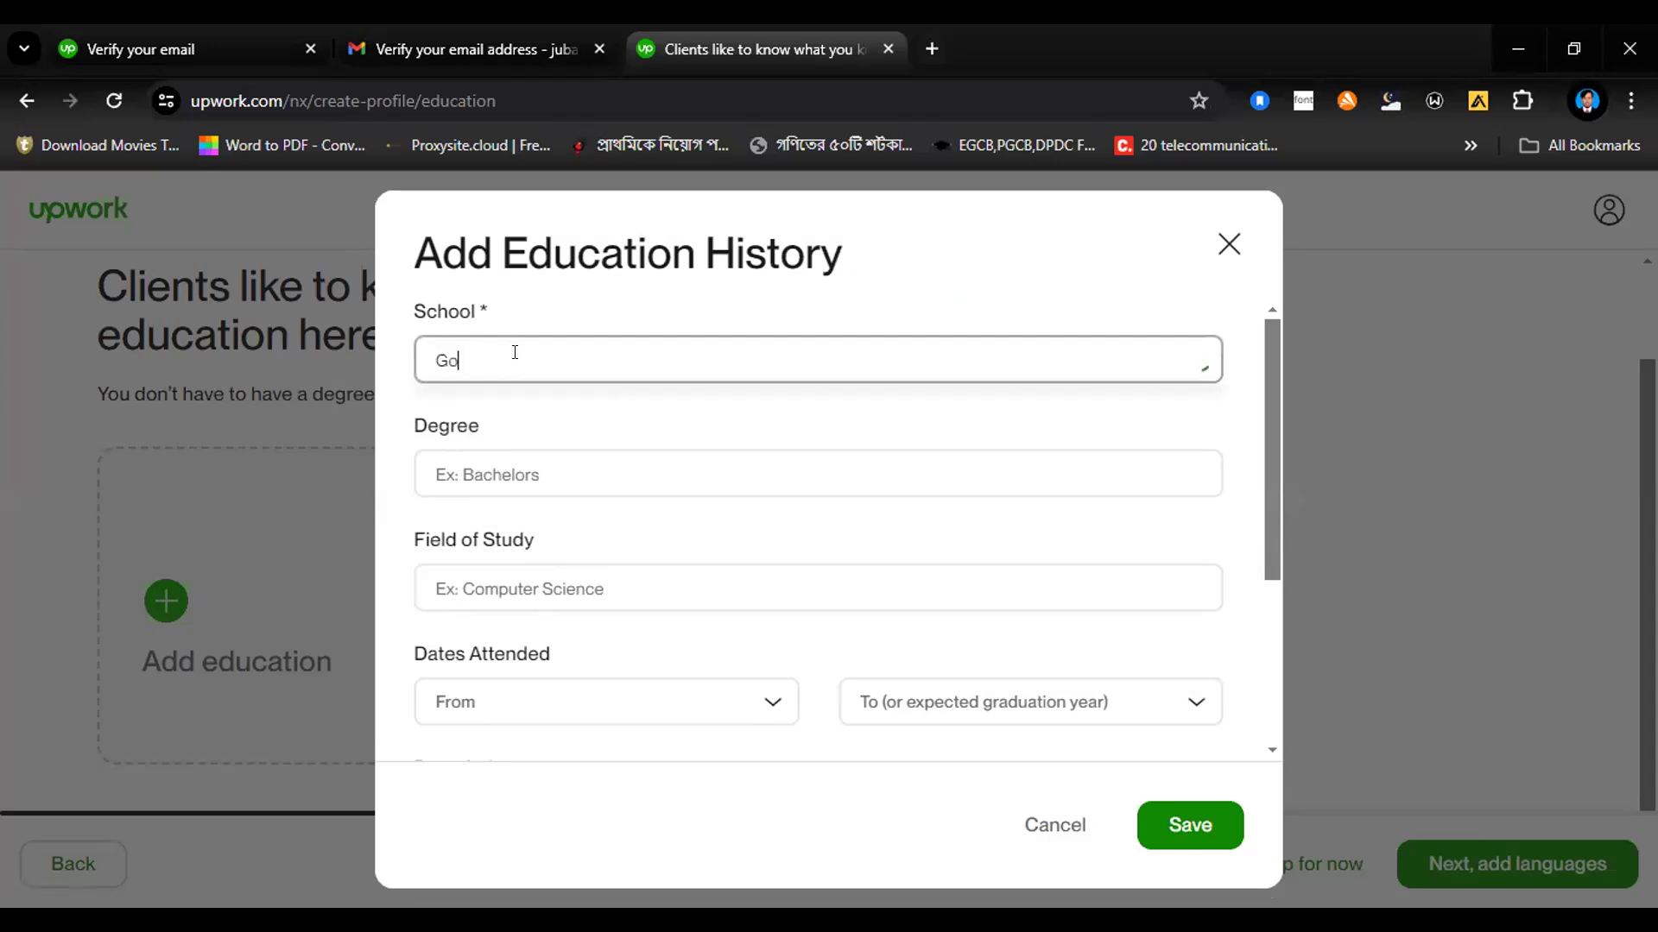
text(vt. Scien)
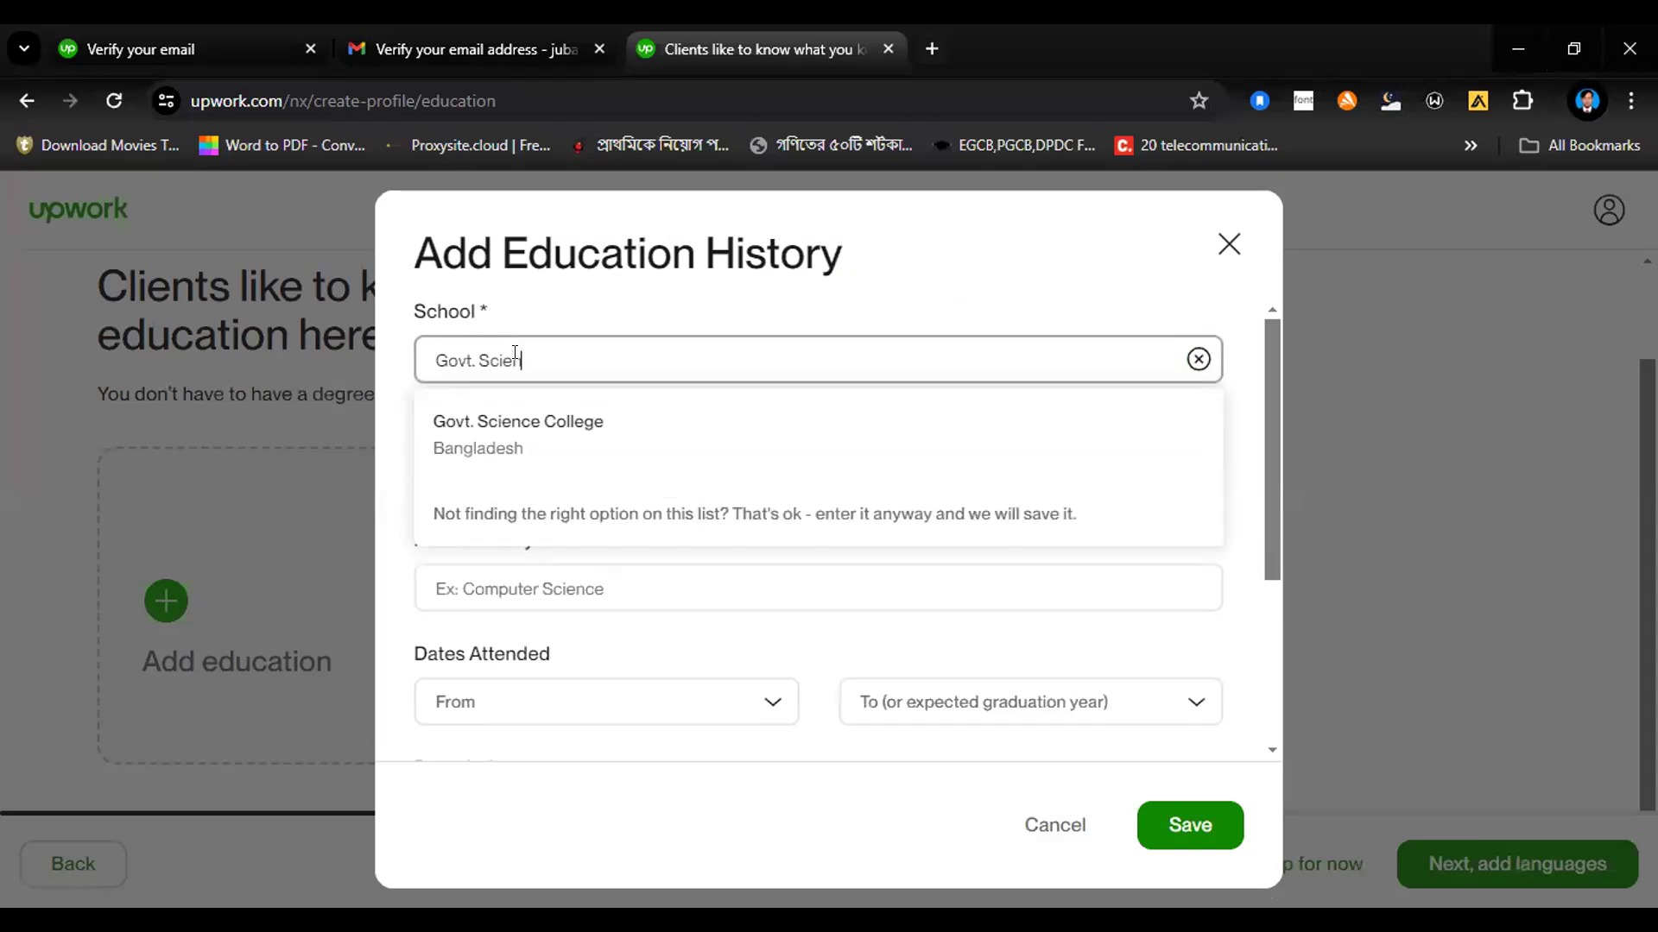
click(518, 423)
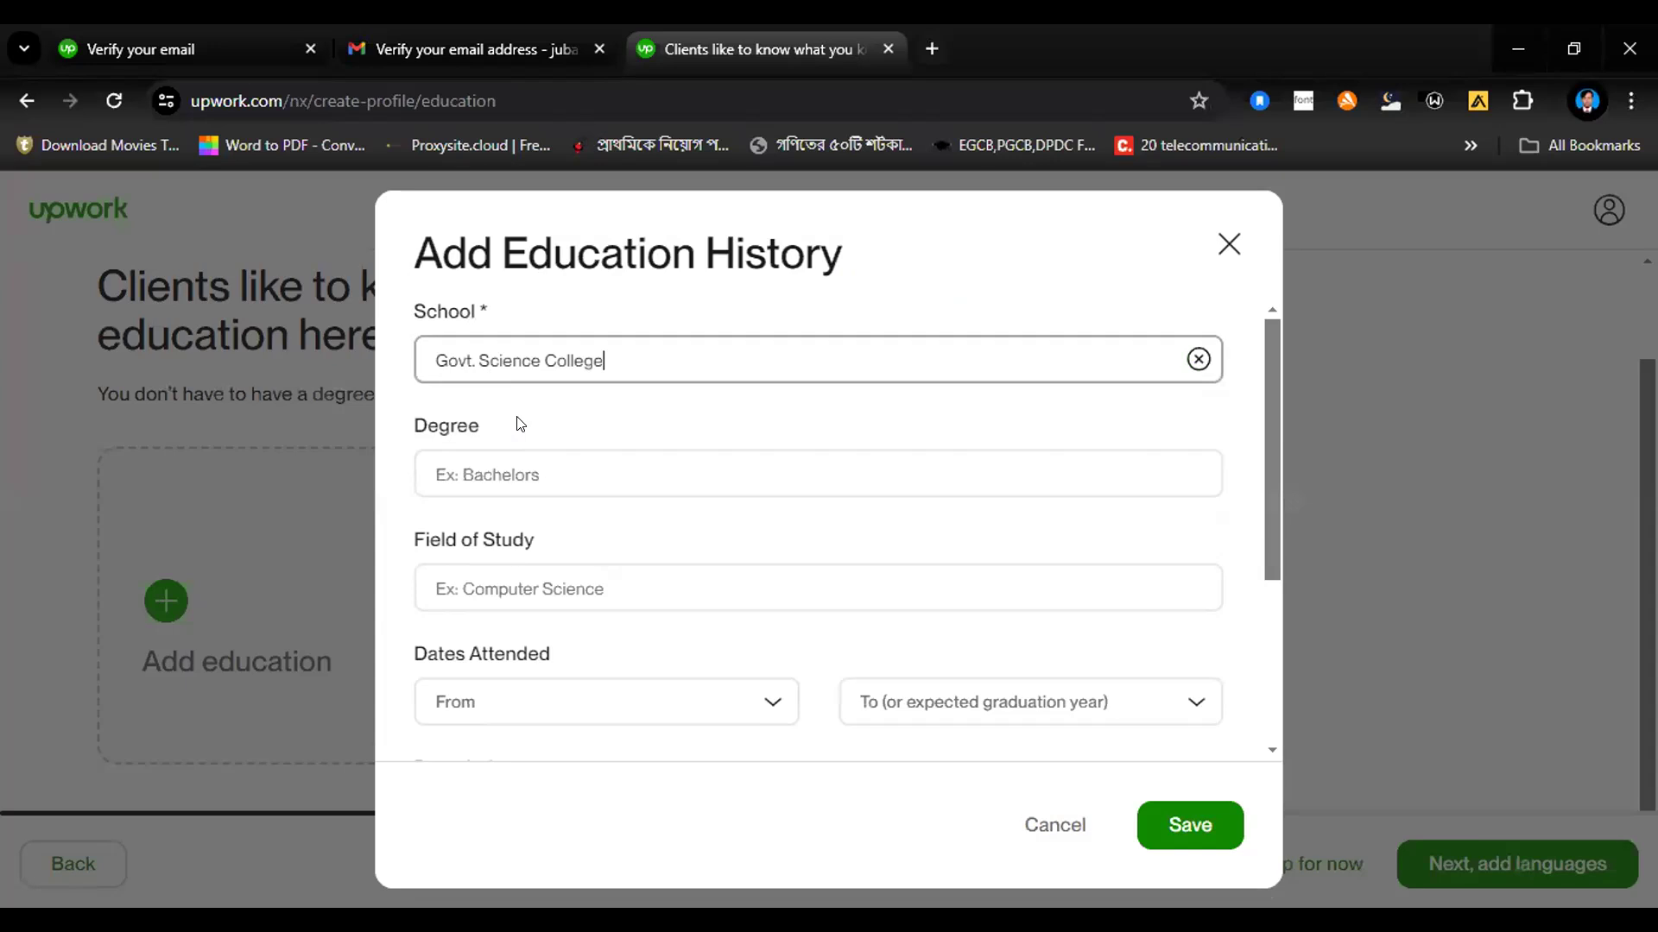
text(adjust High School)
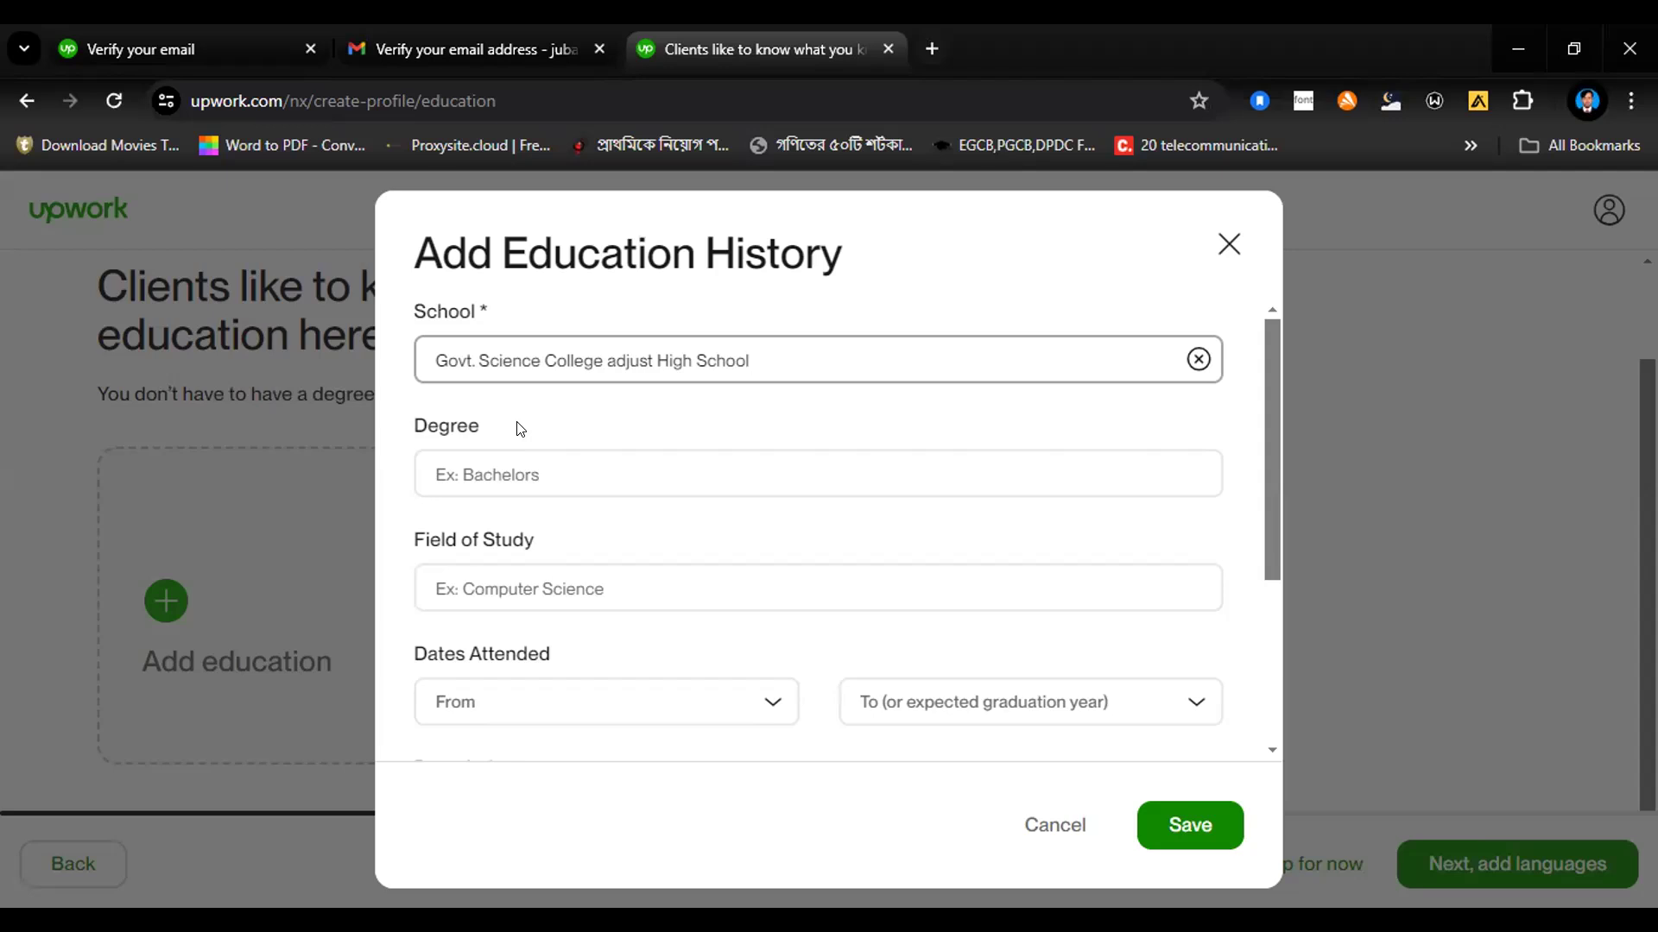
Step: Set the degree to "High school degree" and the field of study to "Computer science"
click(515, 468)
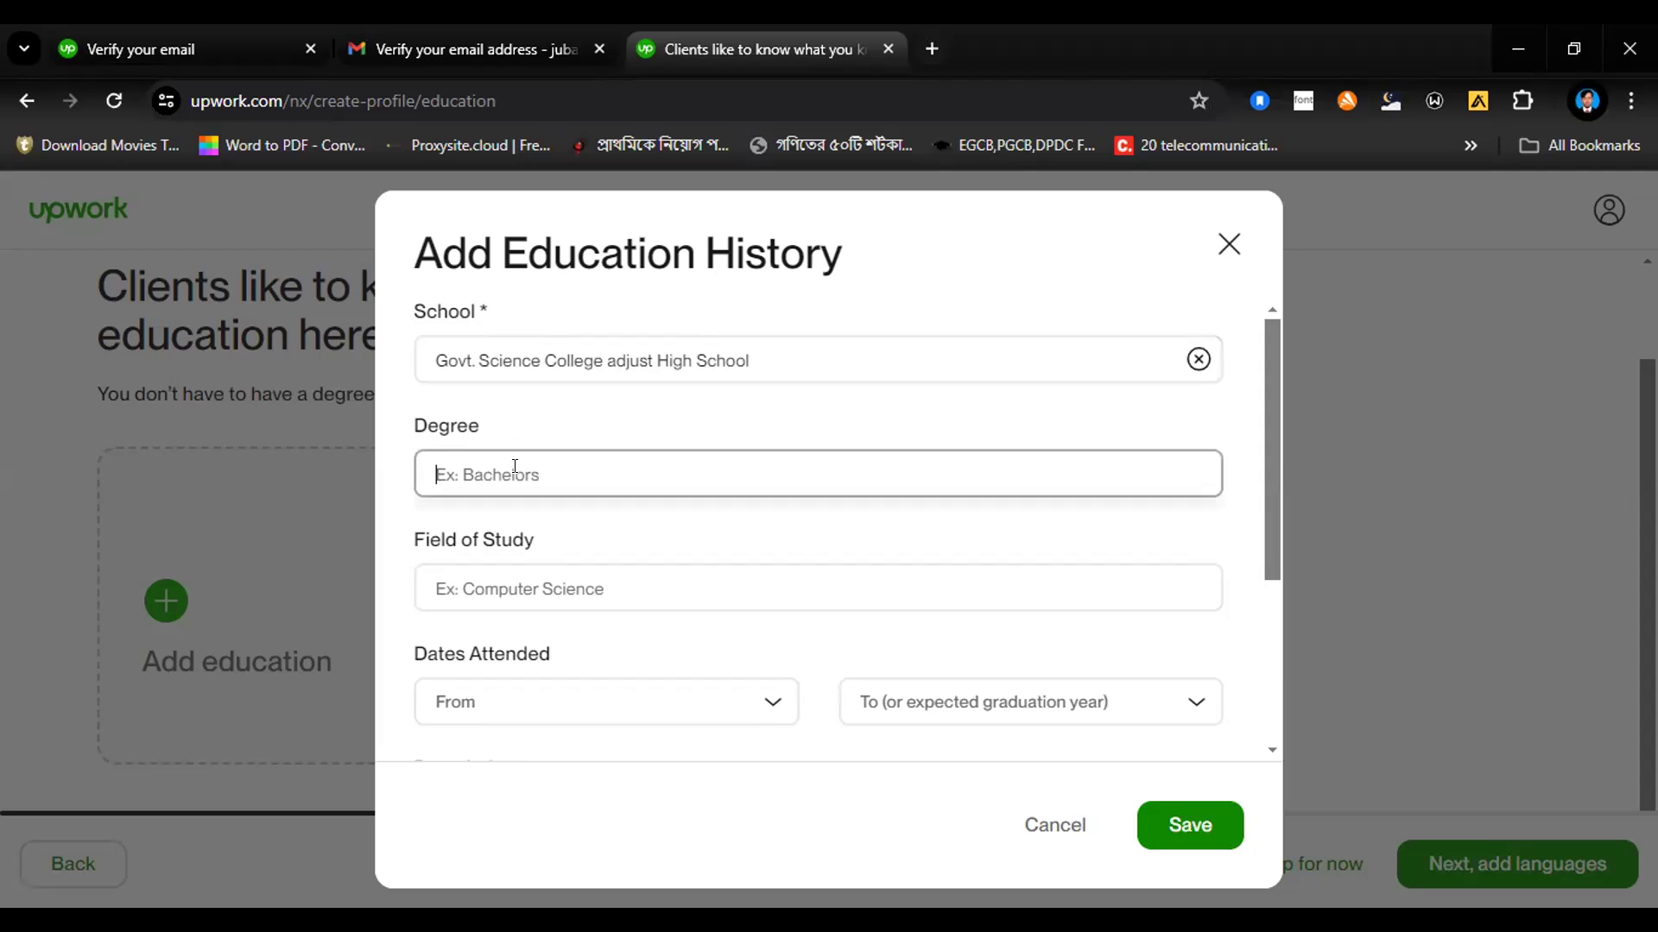
text(Hi)
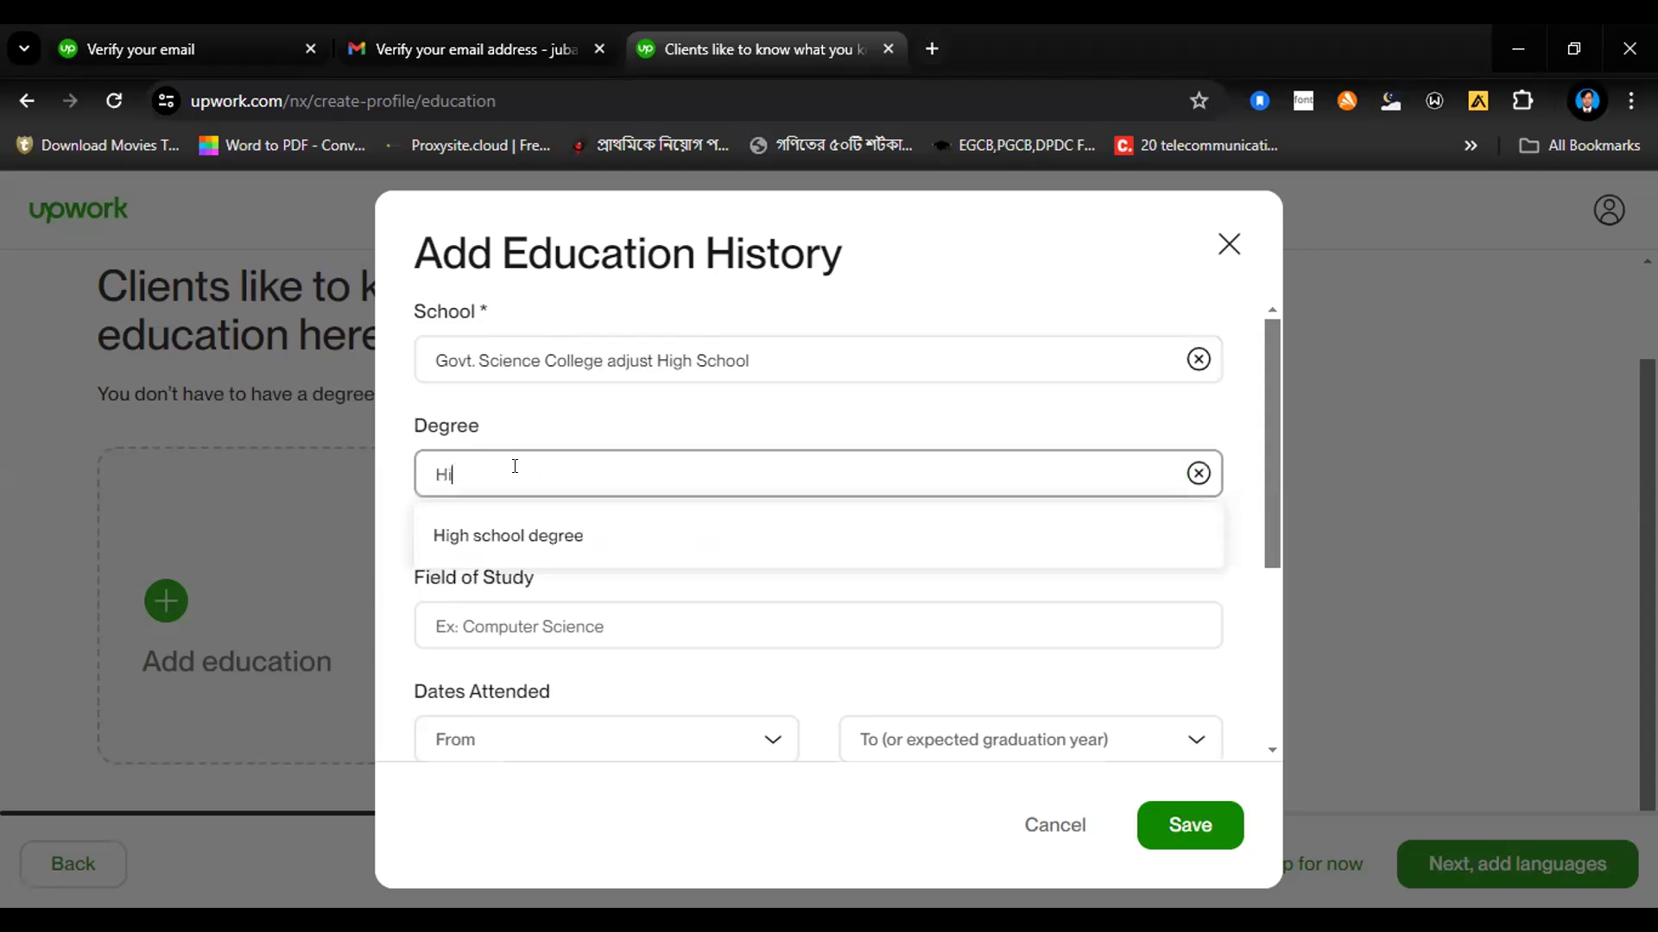
click(509, 535)
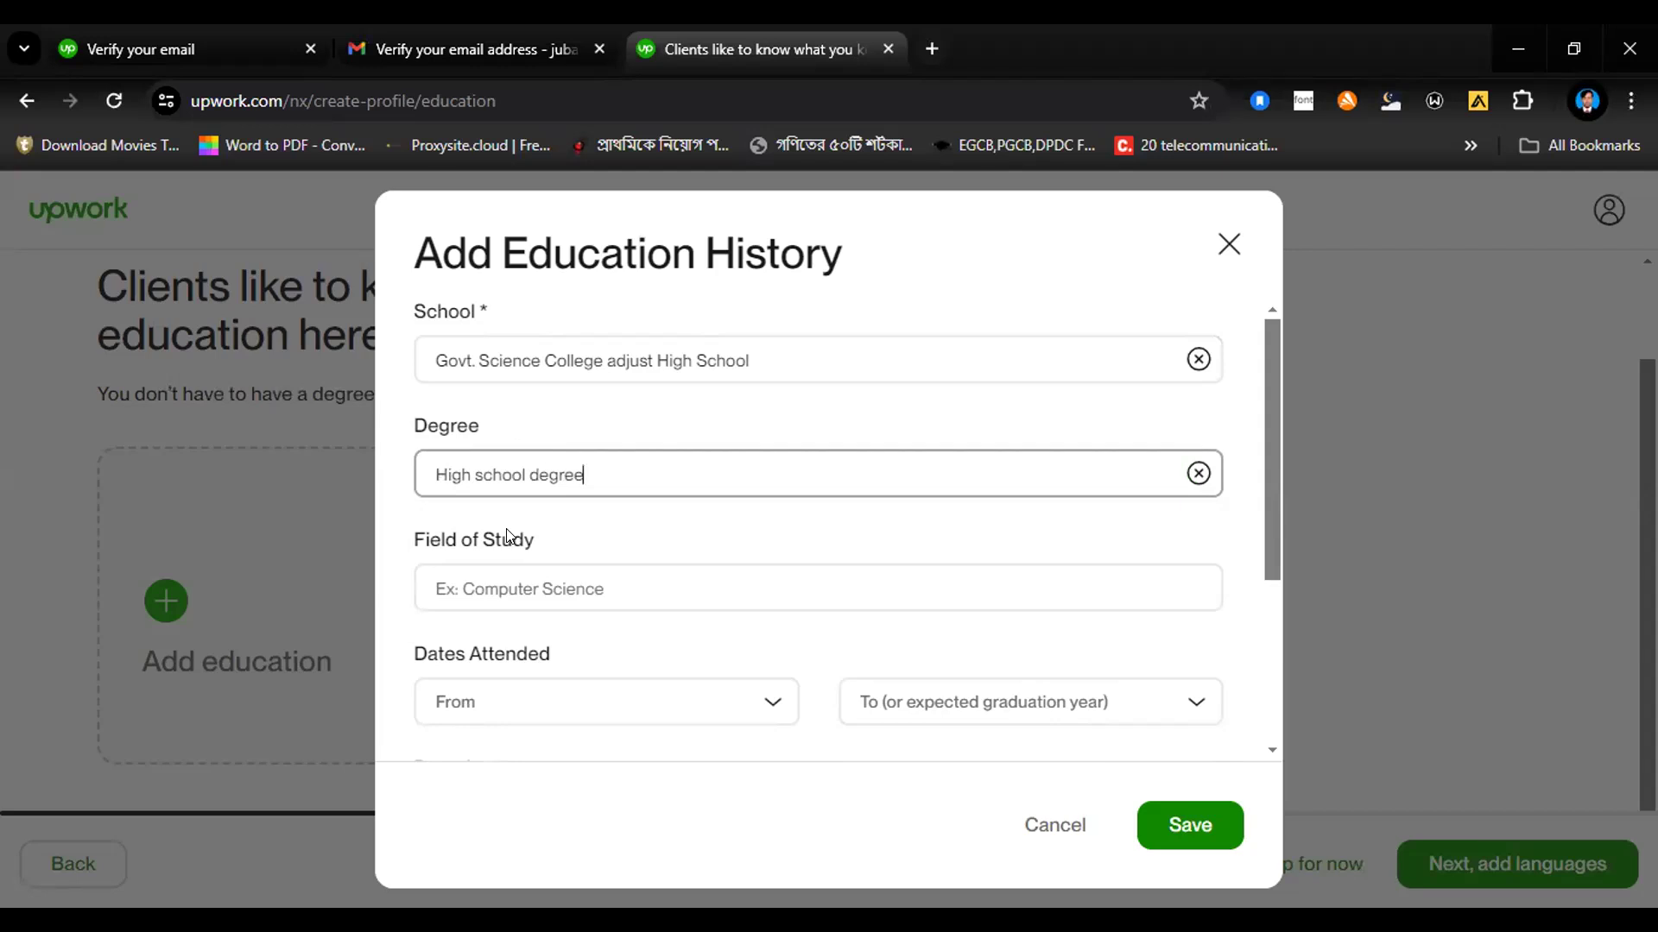
click(498, 577)
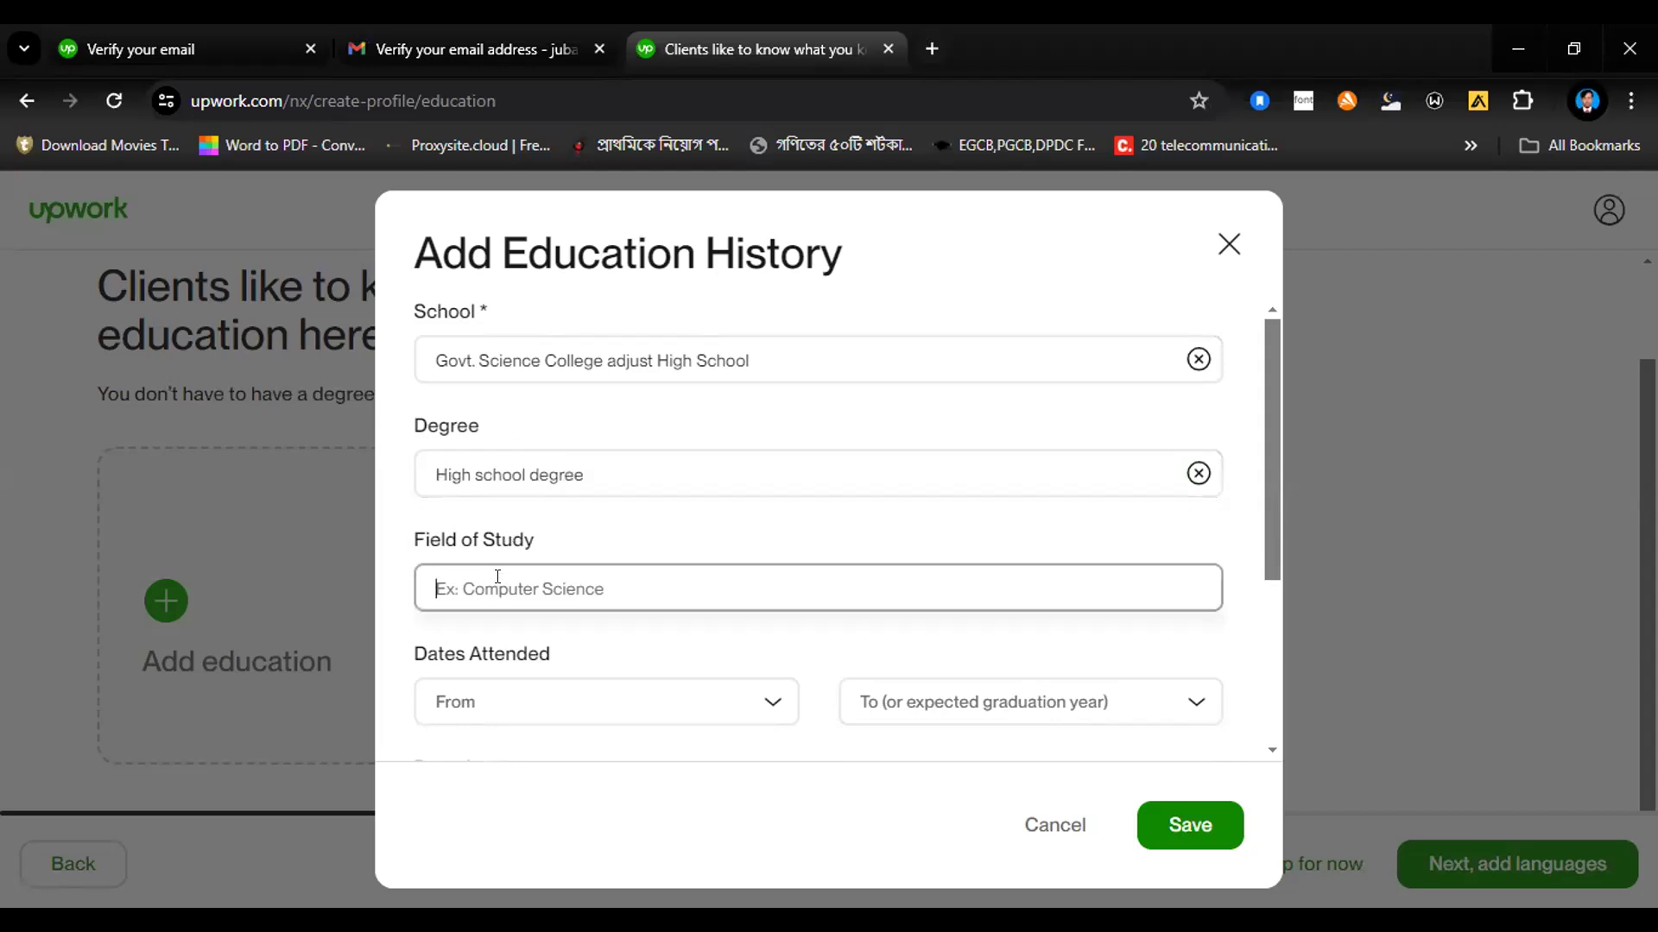
text(Science)
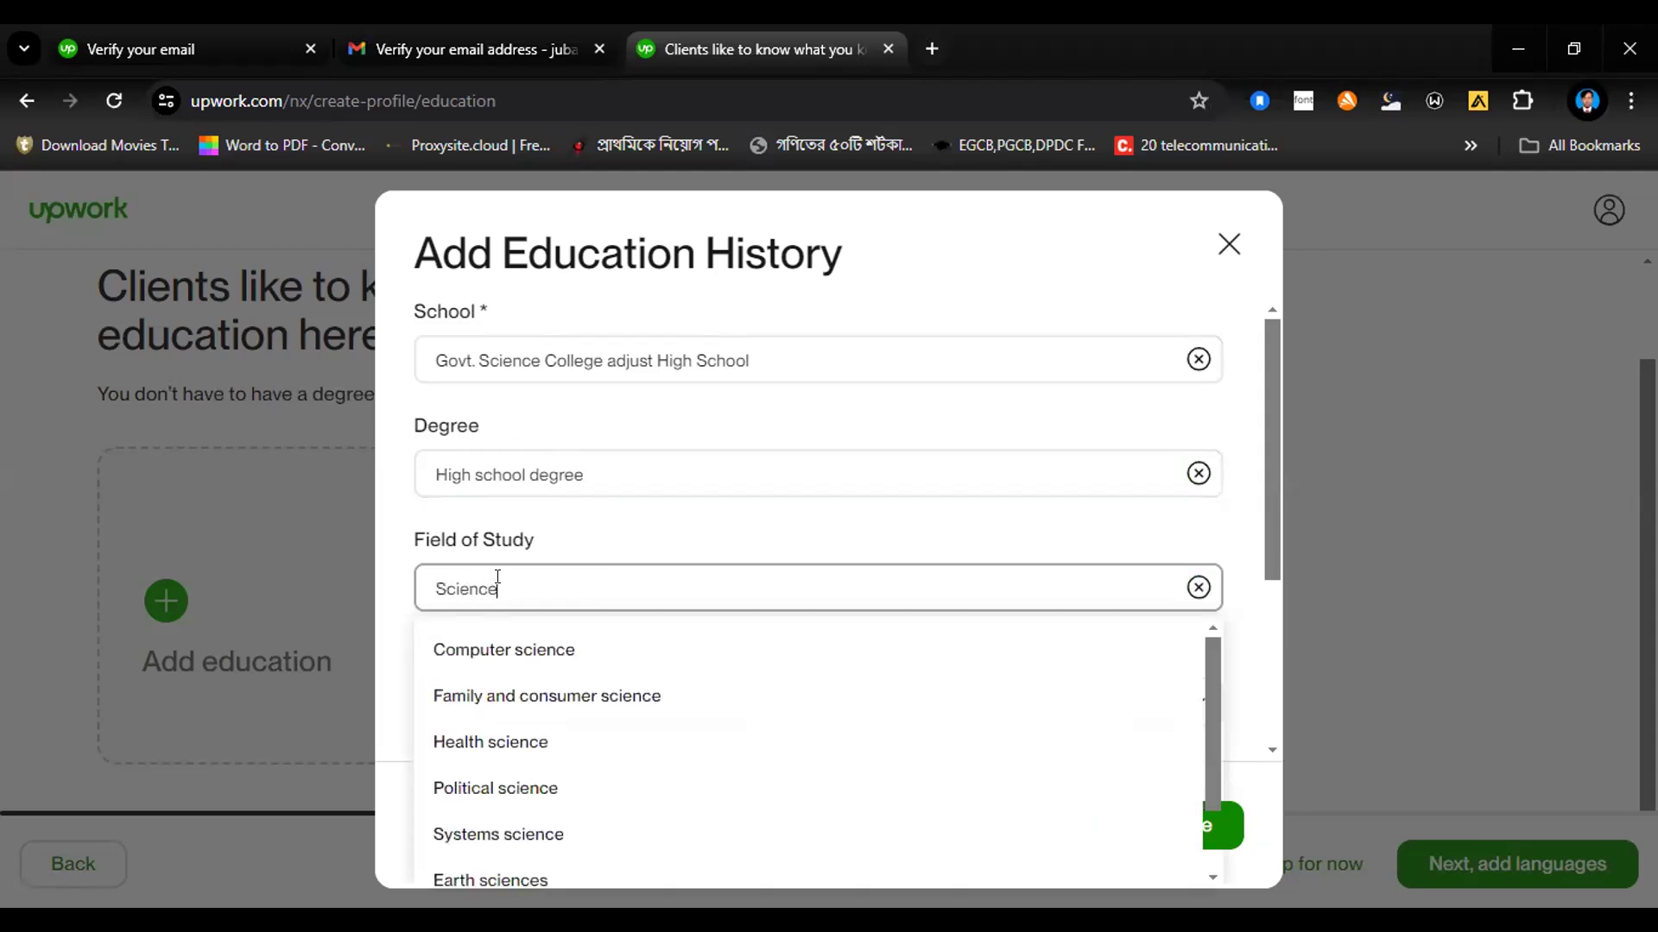
click(497, 654)
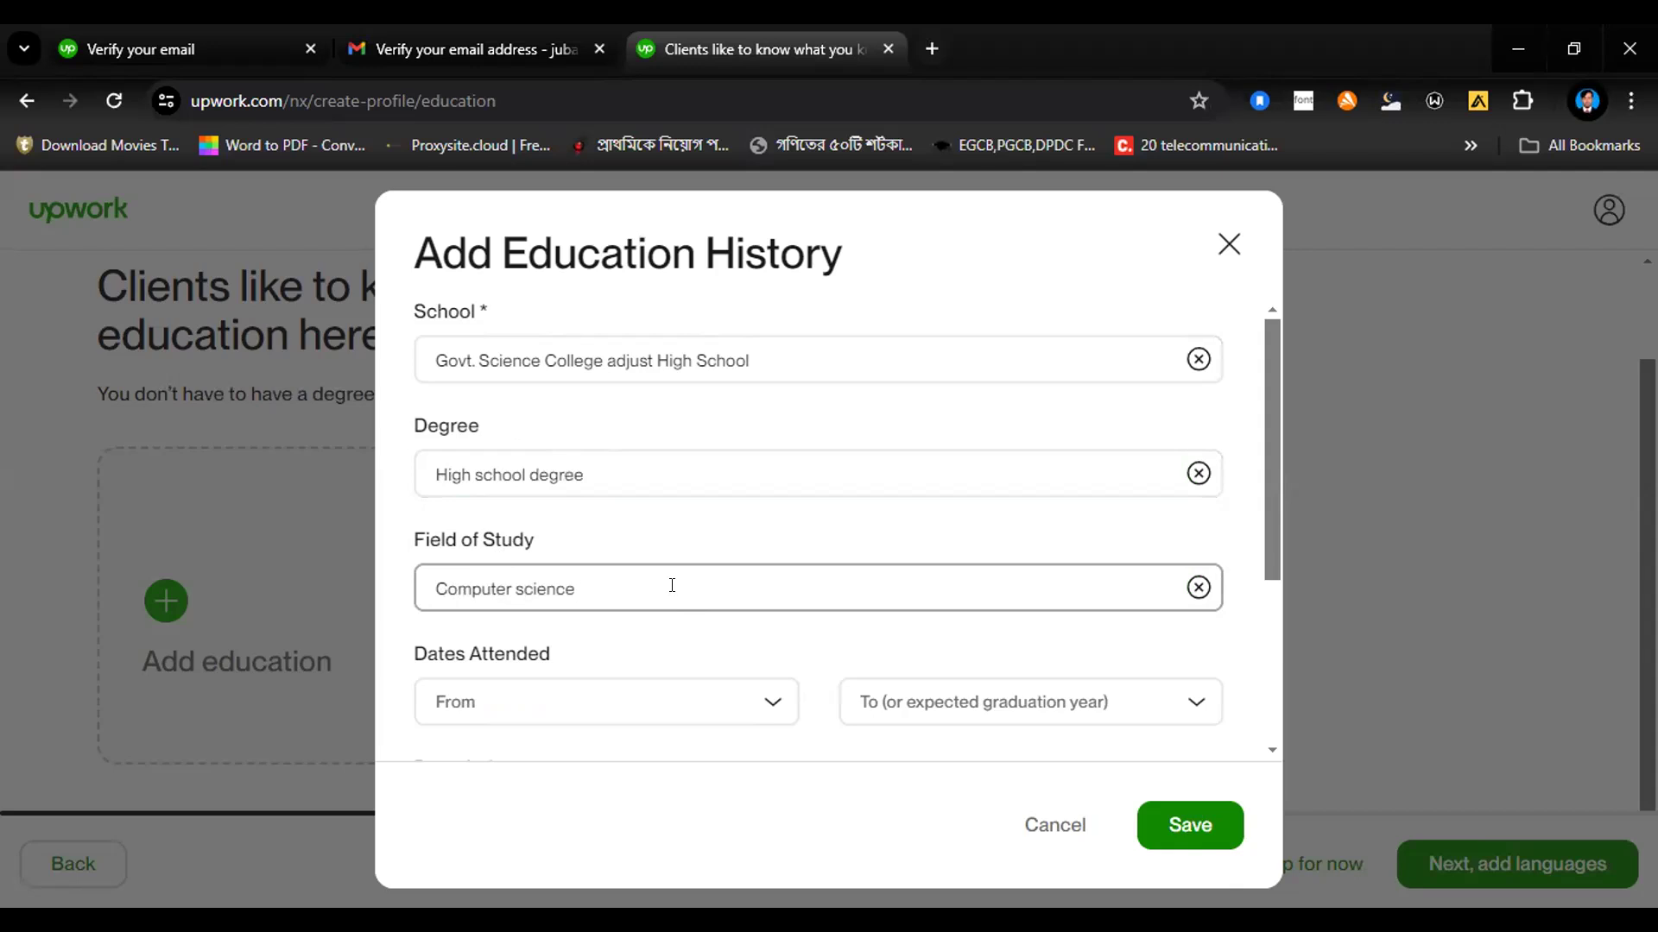
Step: Clear the field of study, look through the suggestions for "S" and choose "Computer science" again
key(BackSpace)
key(BackSpace)
key(BackSpace)
key(BackSpace)
key(BackSpace)
key(BackSpace)
key(BackSpace)
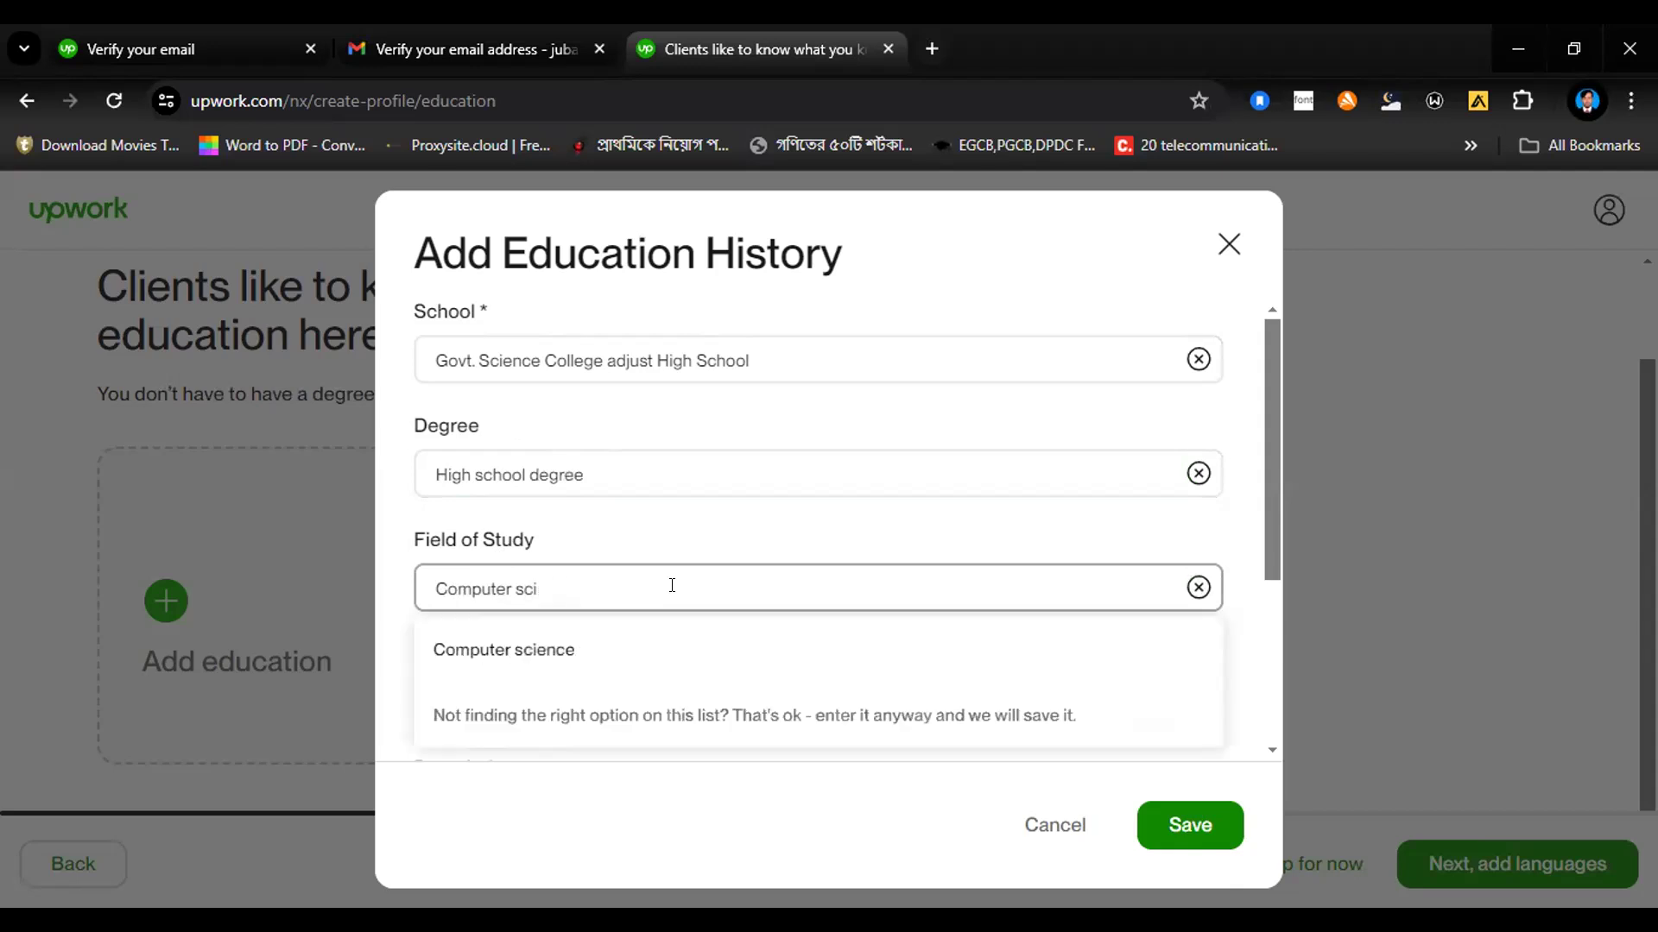
key(BackSpace)
key(BackSpace)
key(BackSpace)
key(BackSpace)
key(BackSpace)
key(BackSpace)
key(BackSpace)
key(BackSpace)
key(BackSpace)
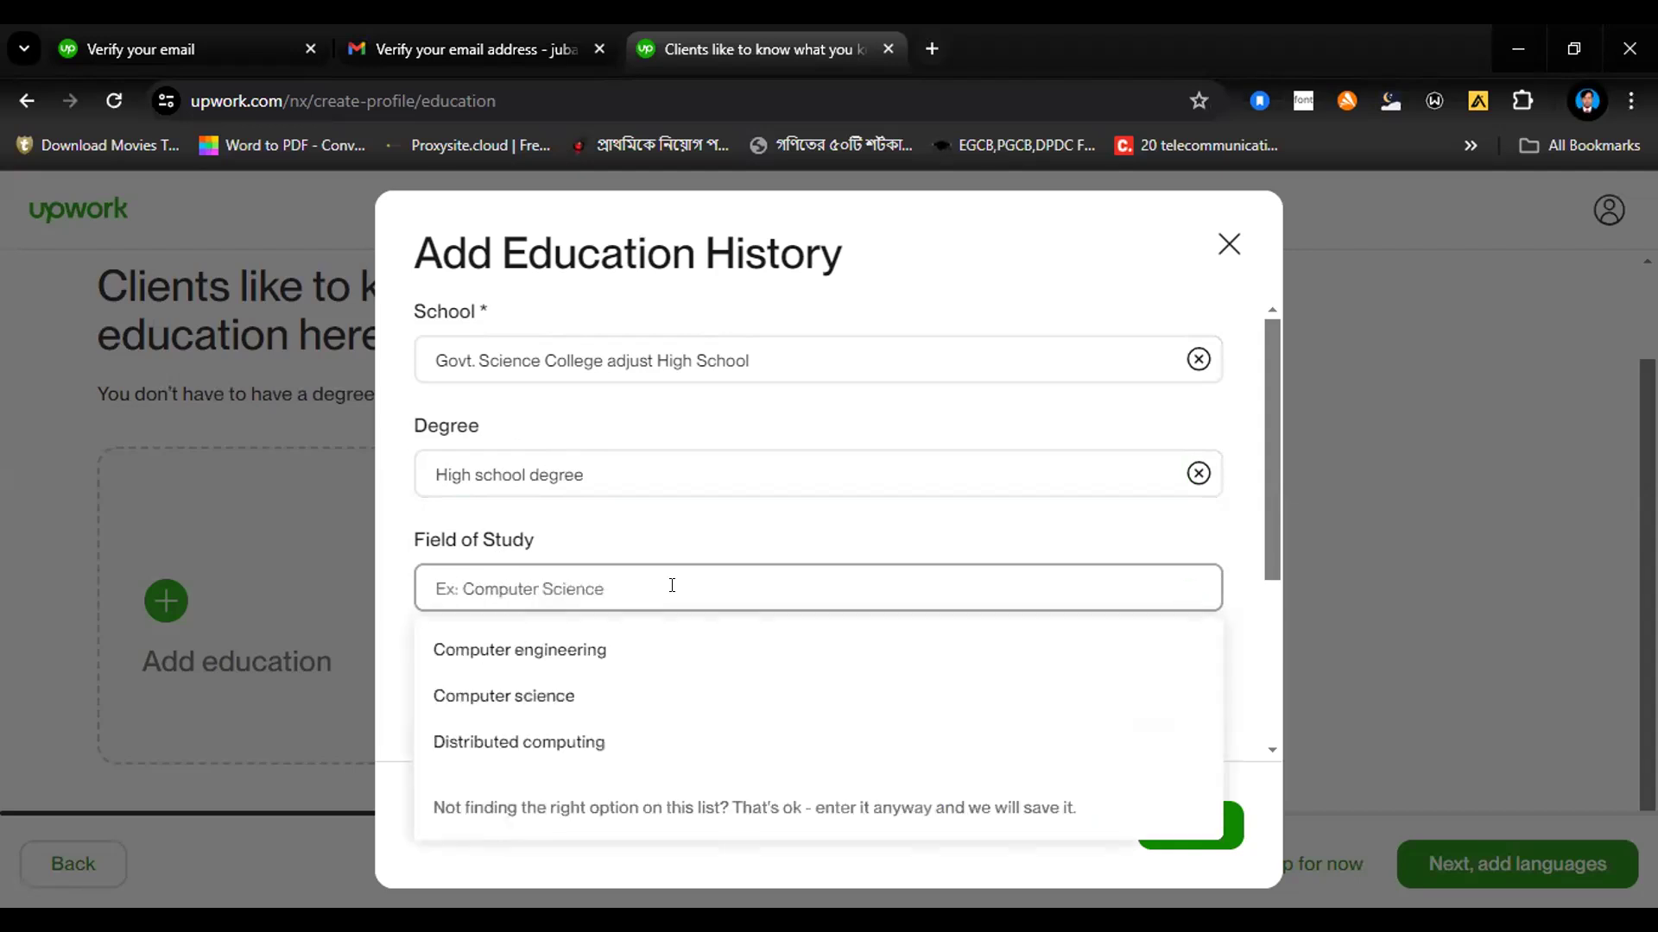
text(S)
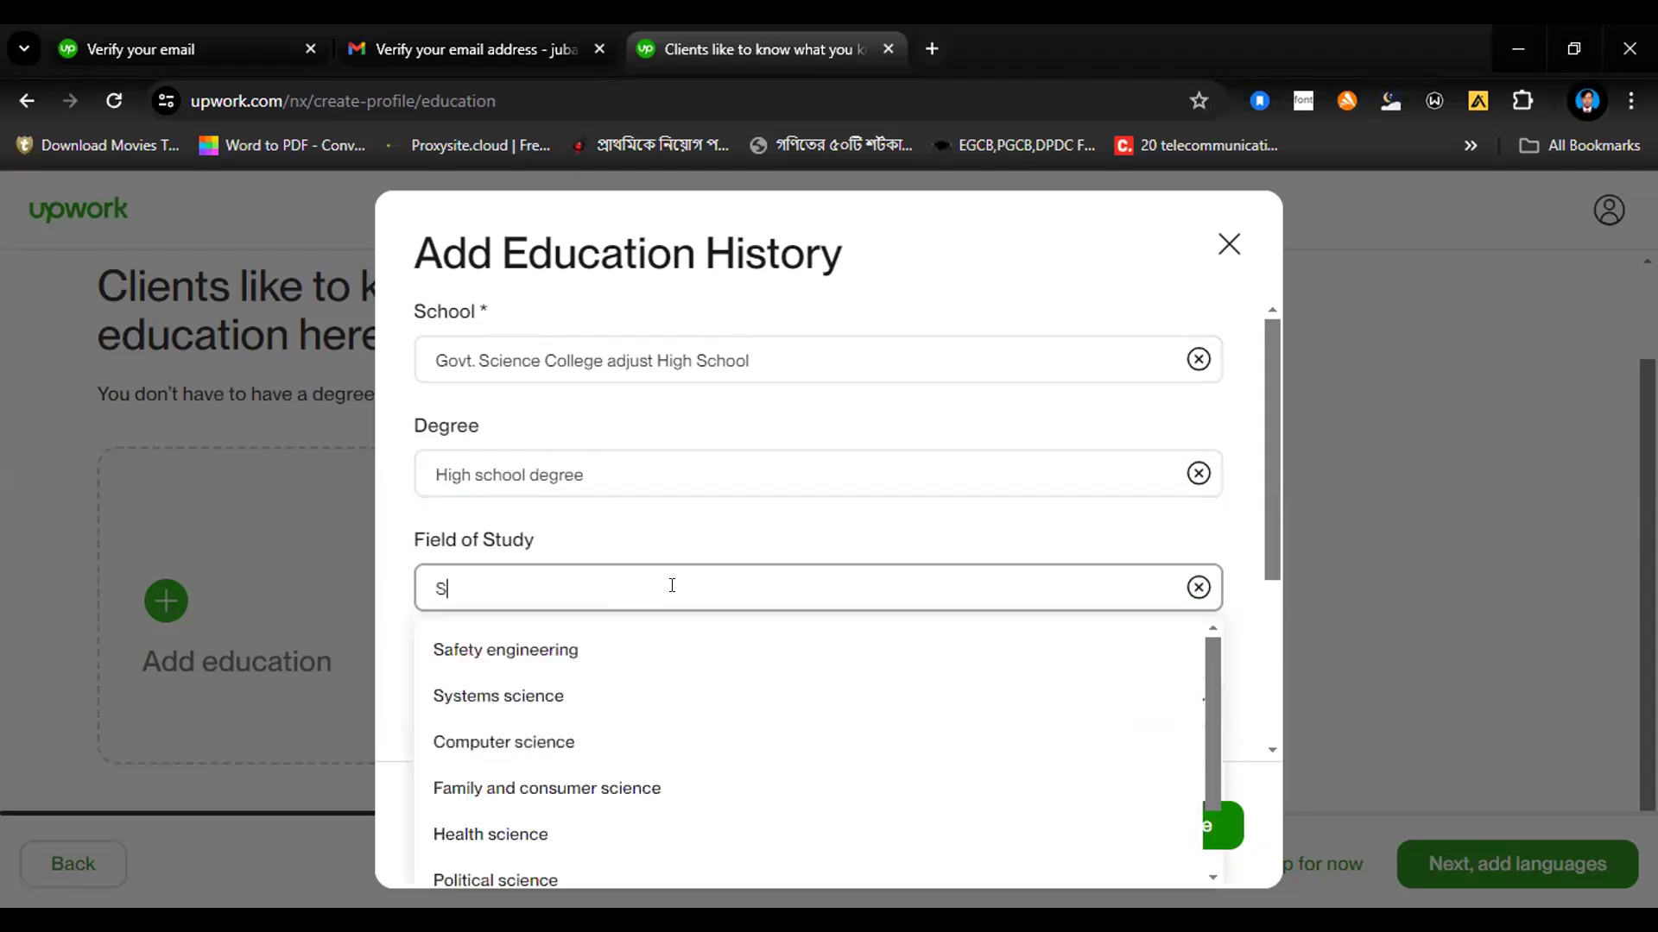
scroll(656, 640, down, 1)
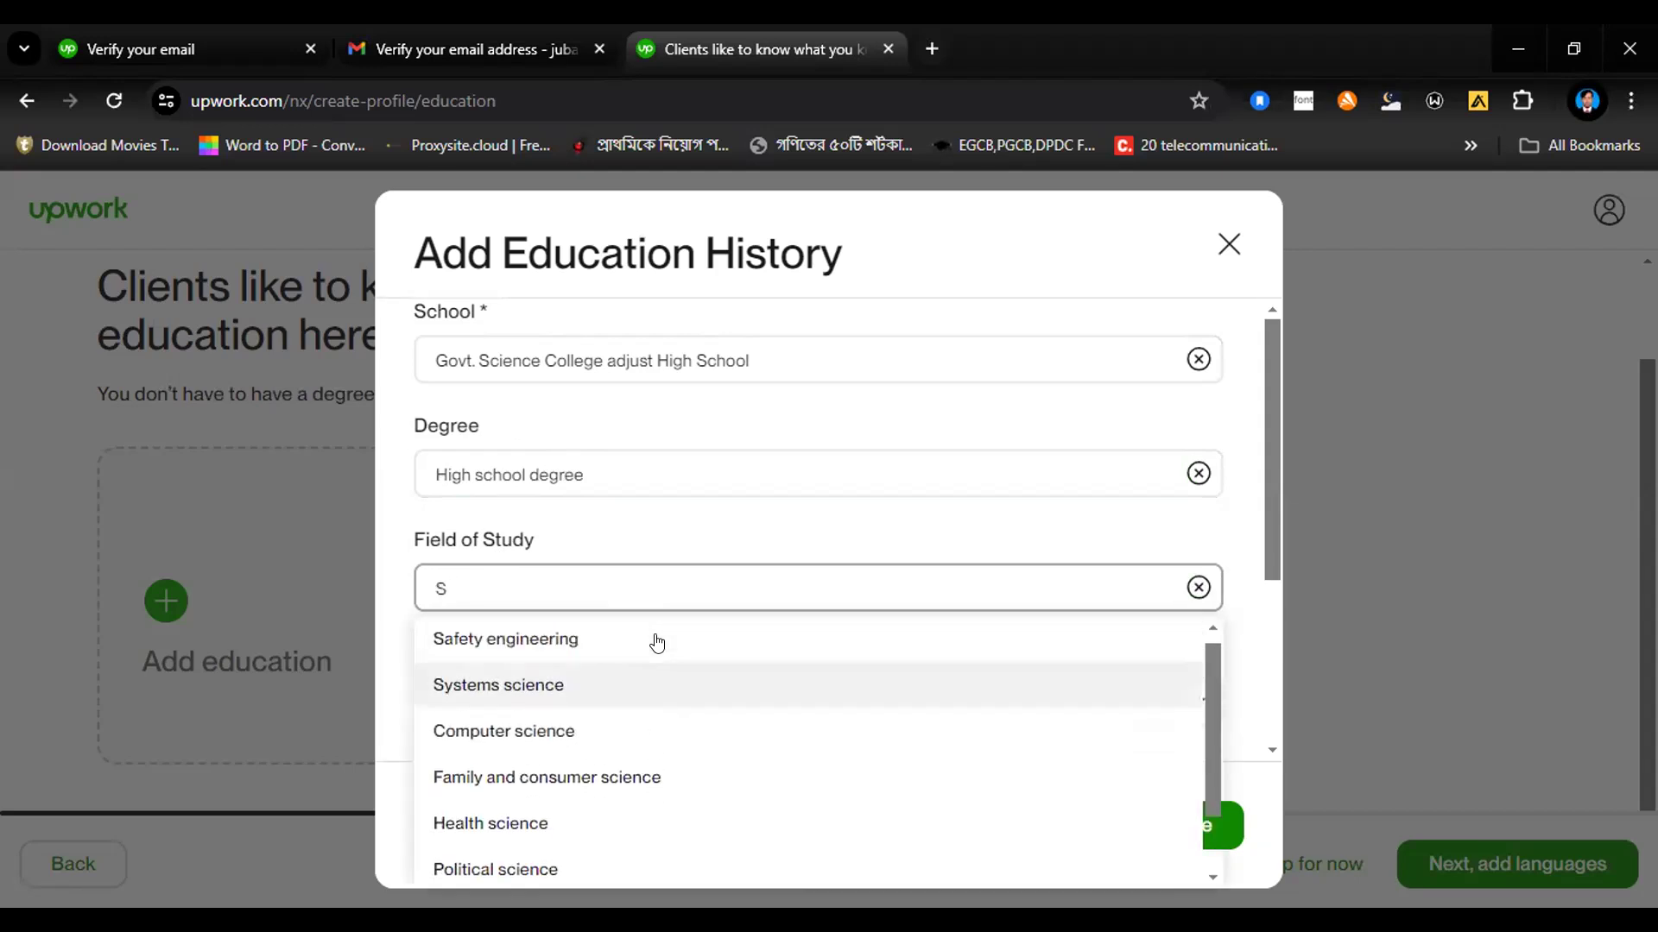
scroll(656, 641, down, 1)
scroll(656, 641, up, 1)
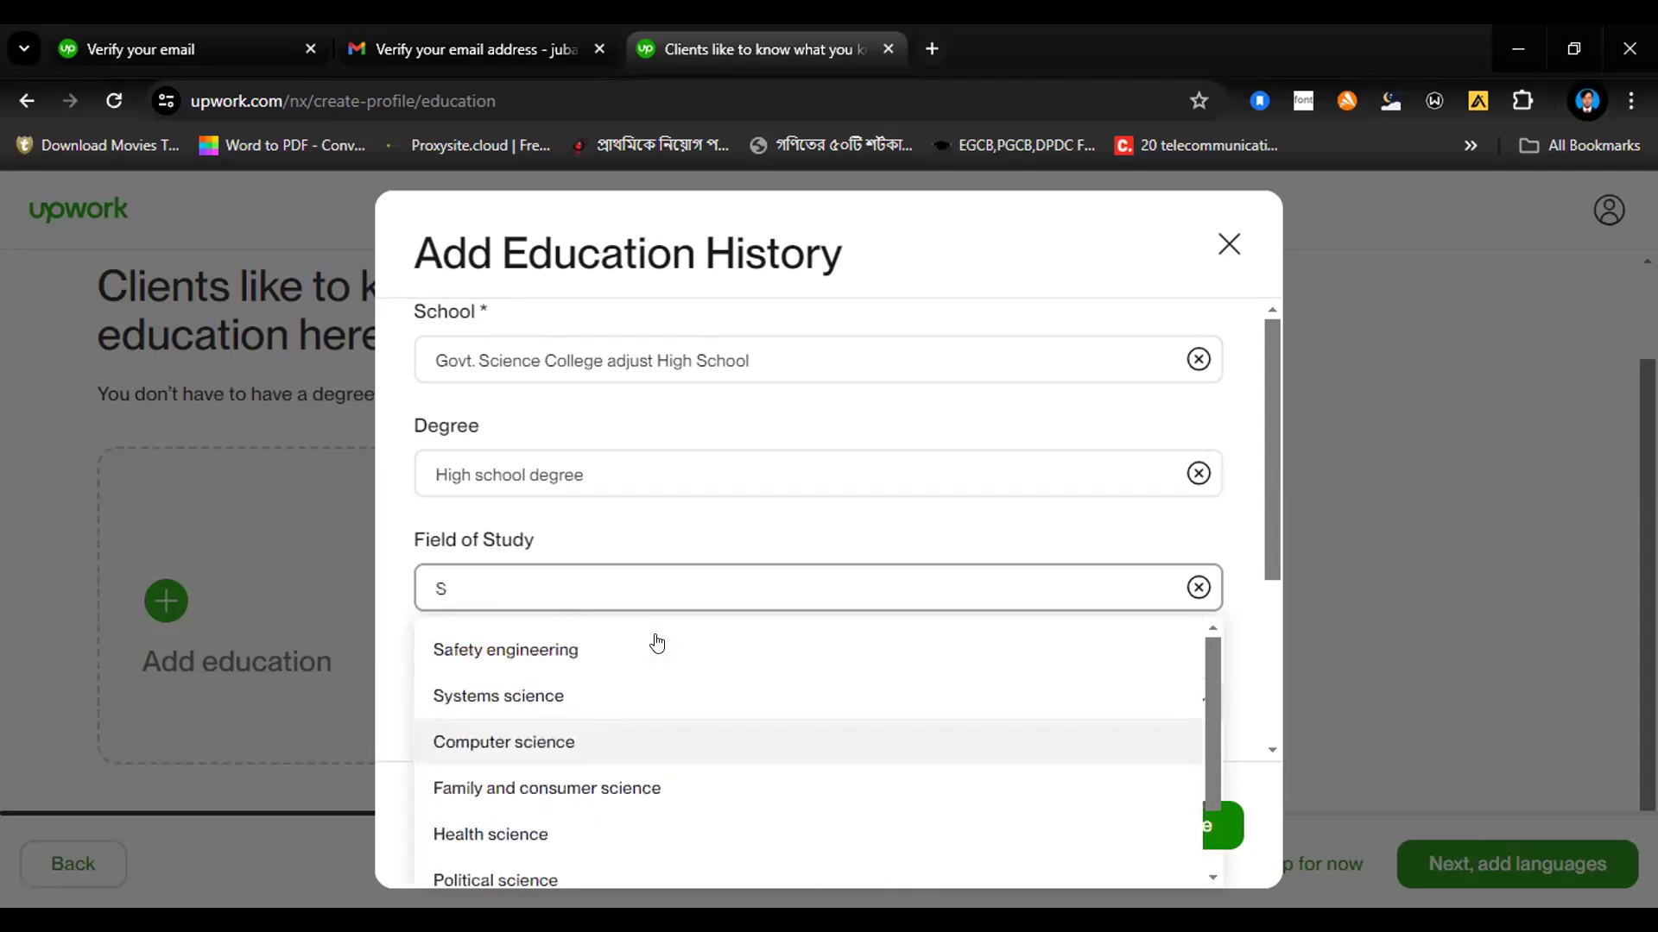
click(589, 742)
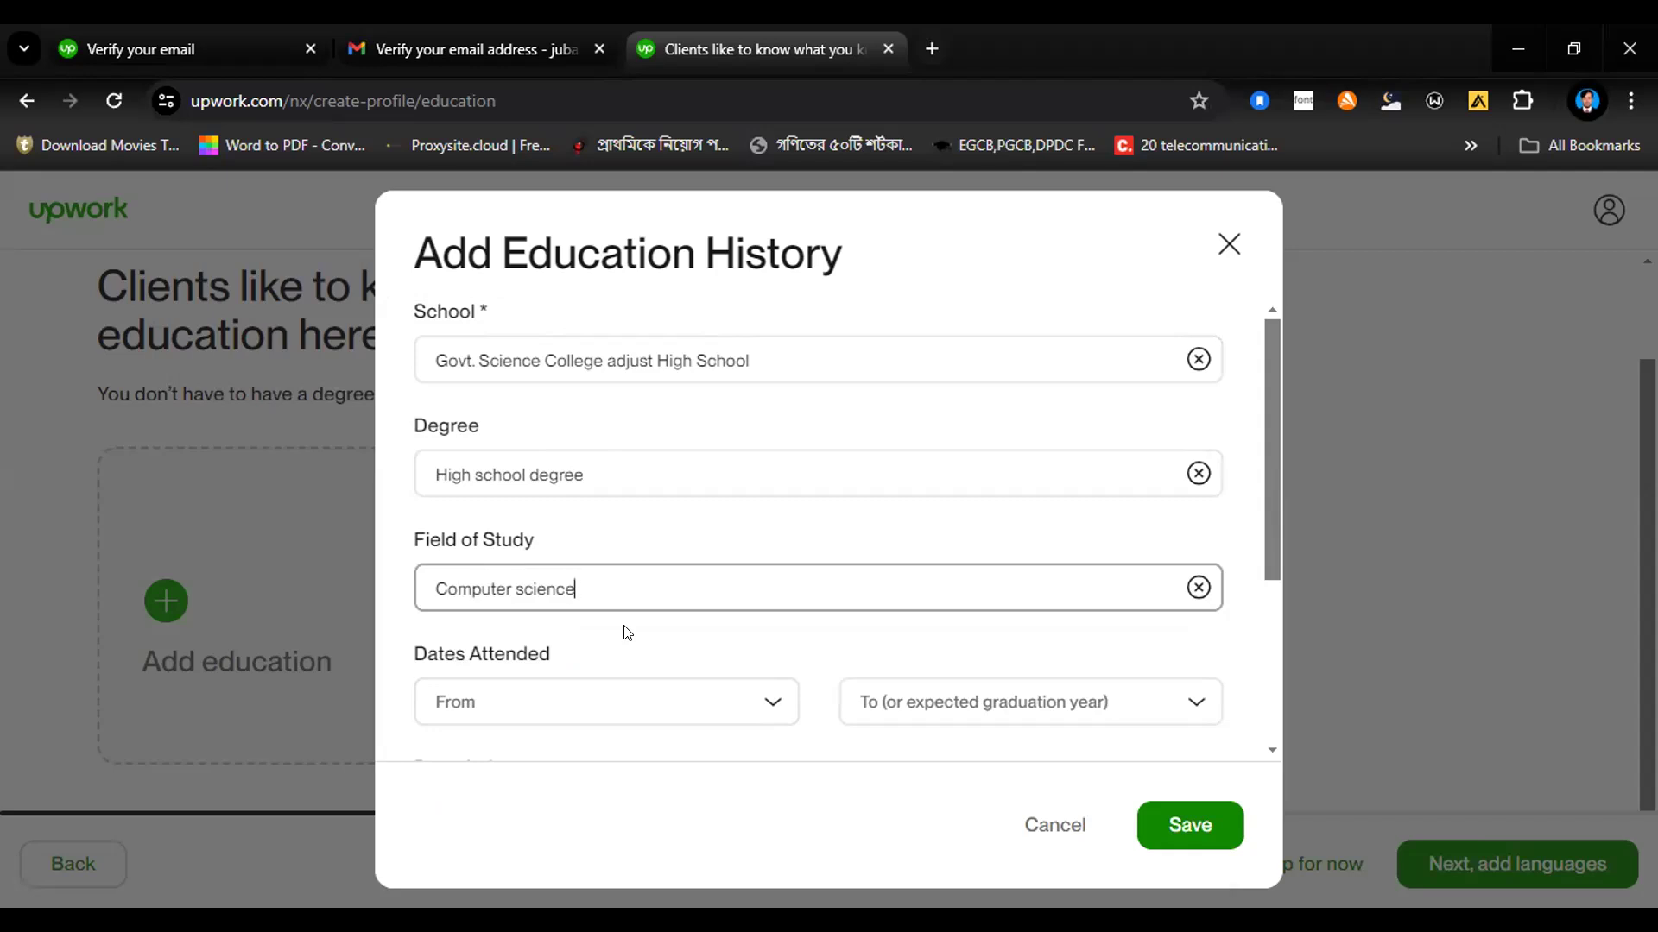
Step: Set the dates attended from 2008 to 2010 and save the education entry
click(633, 697)
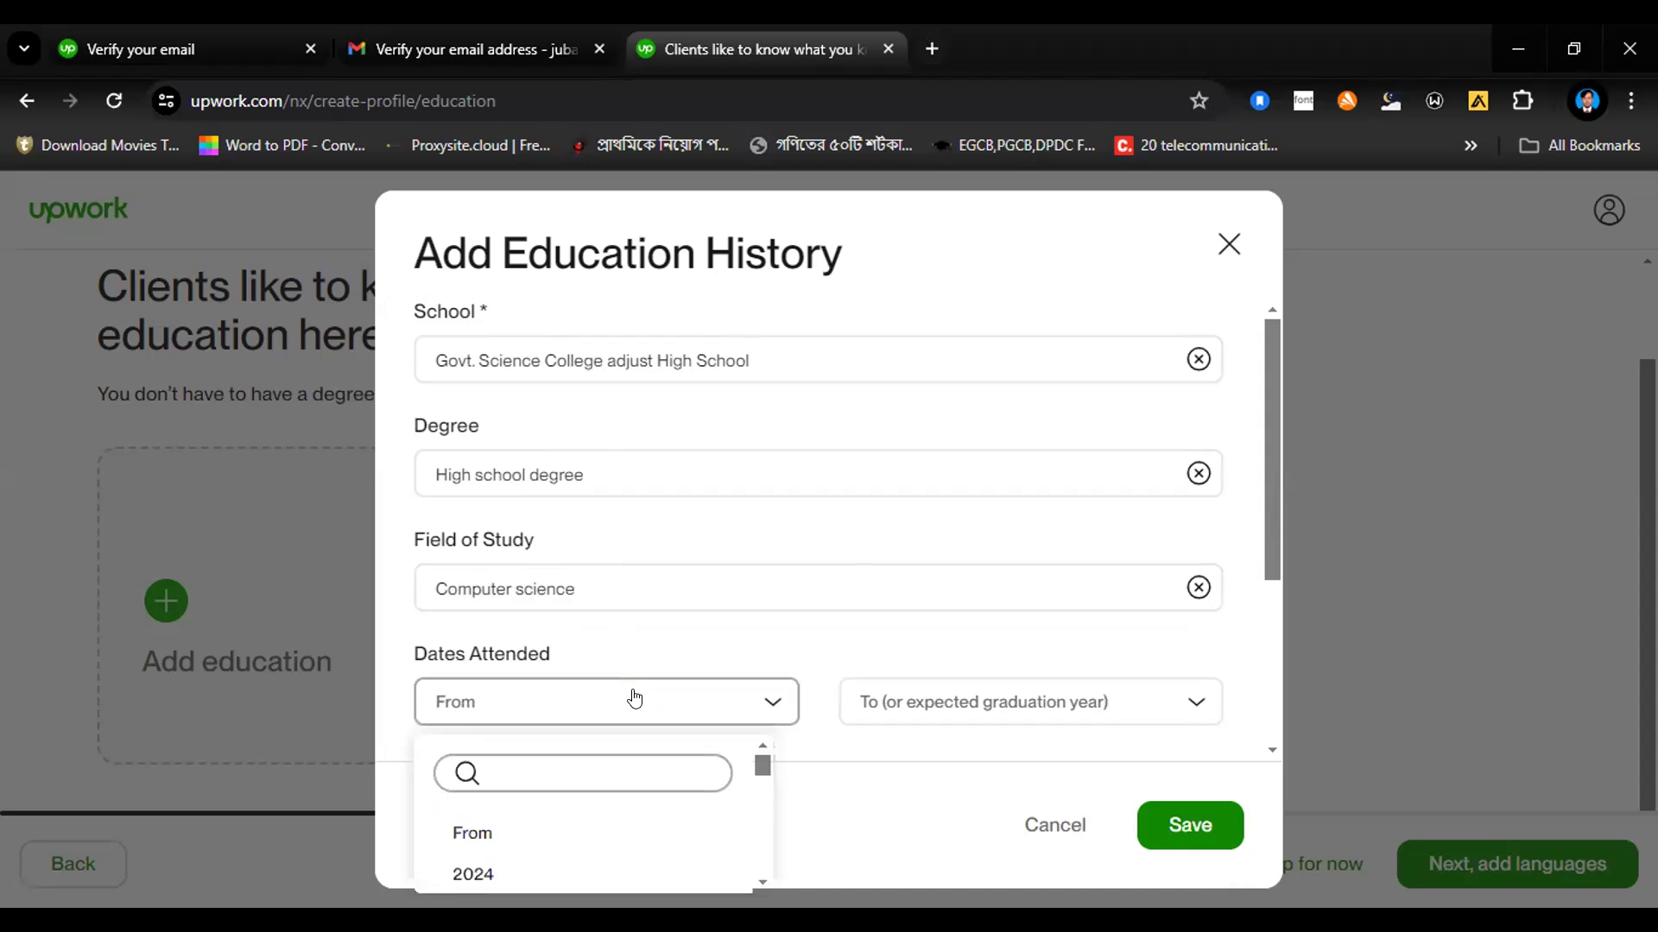
text(200)
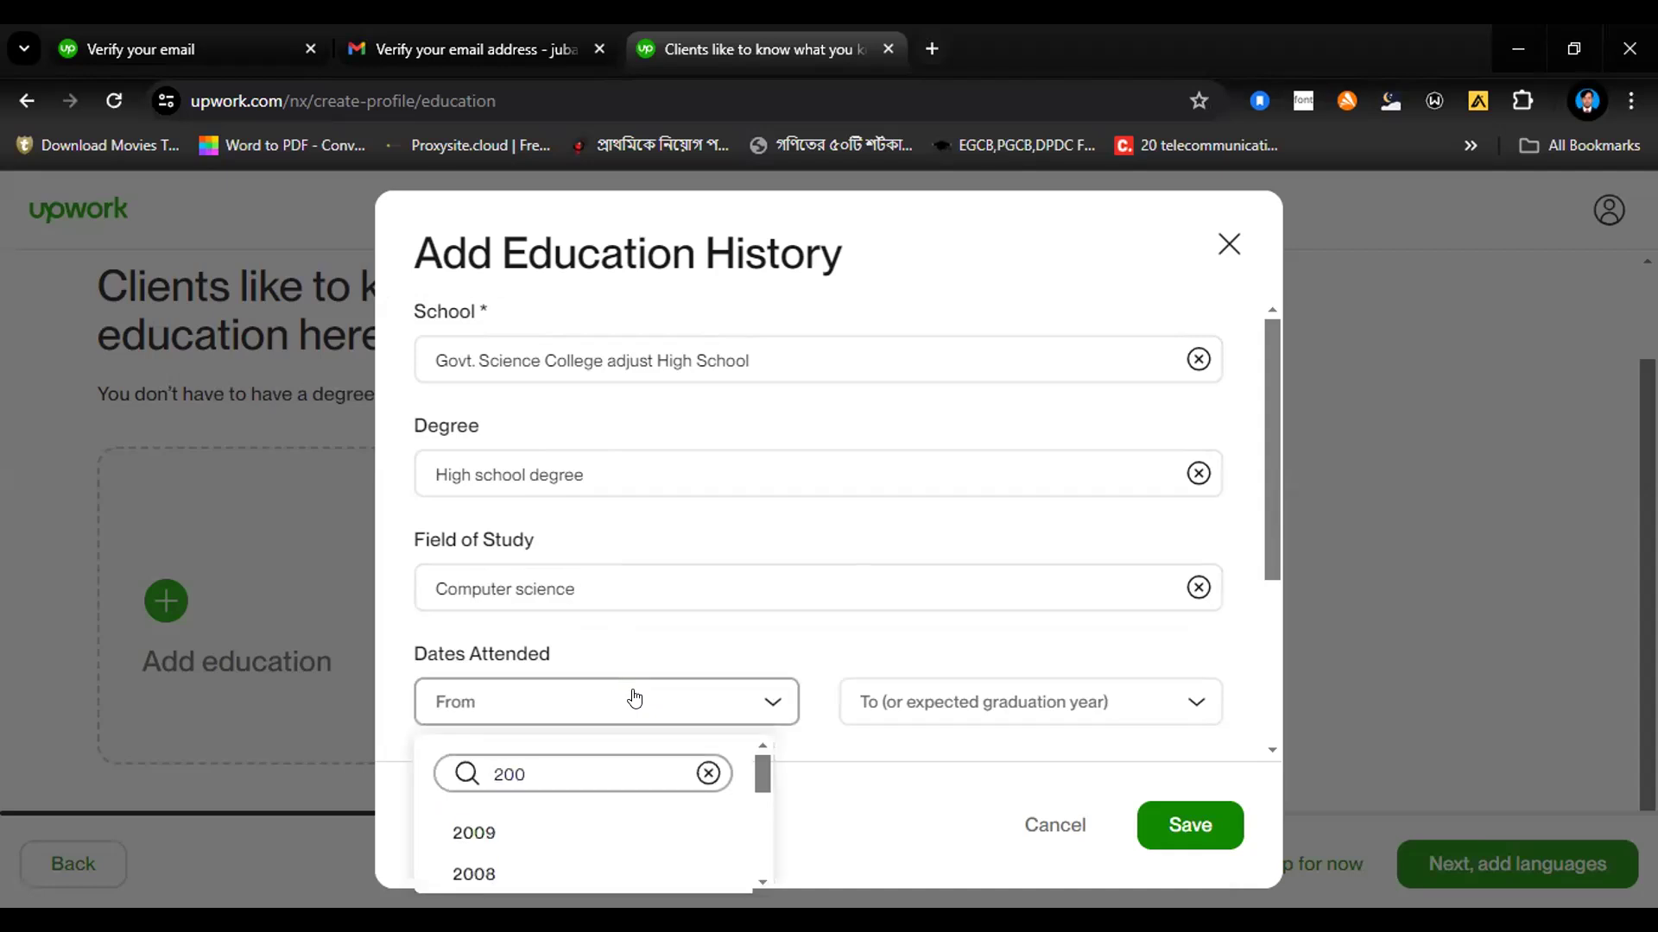
text(8)
click(600, 823)
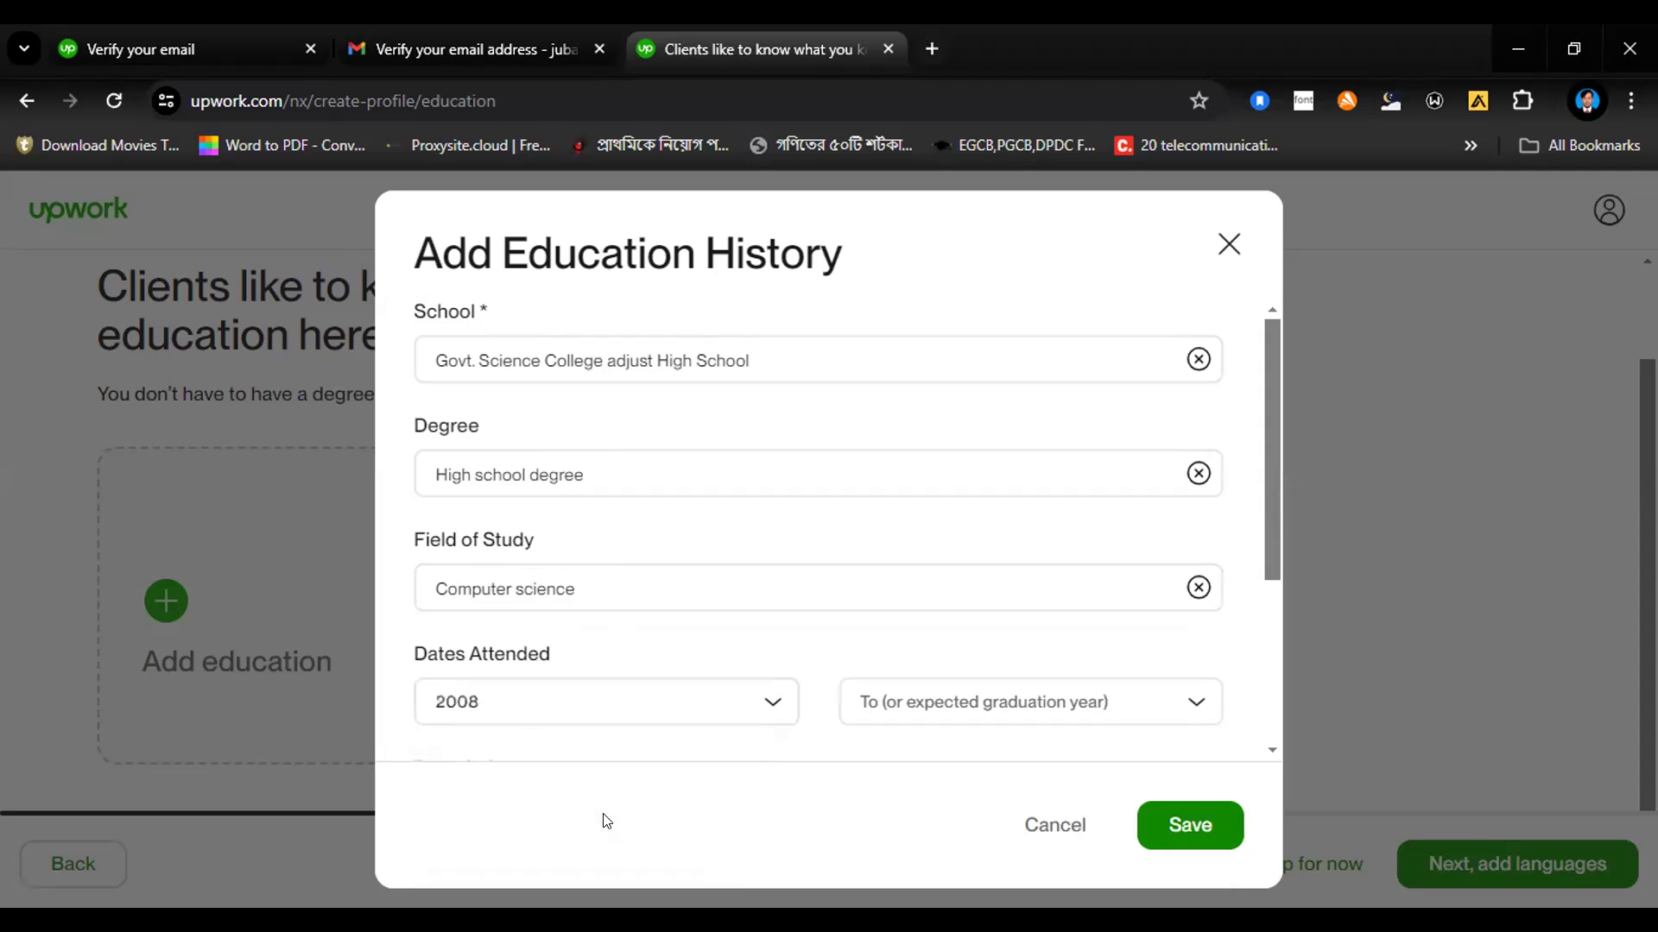
click(1027, 713)
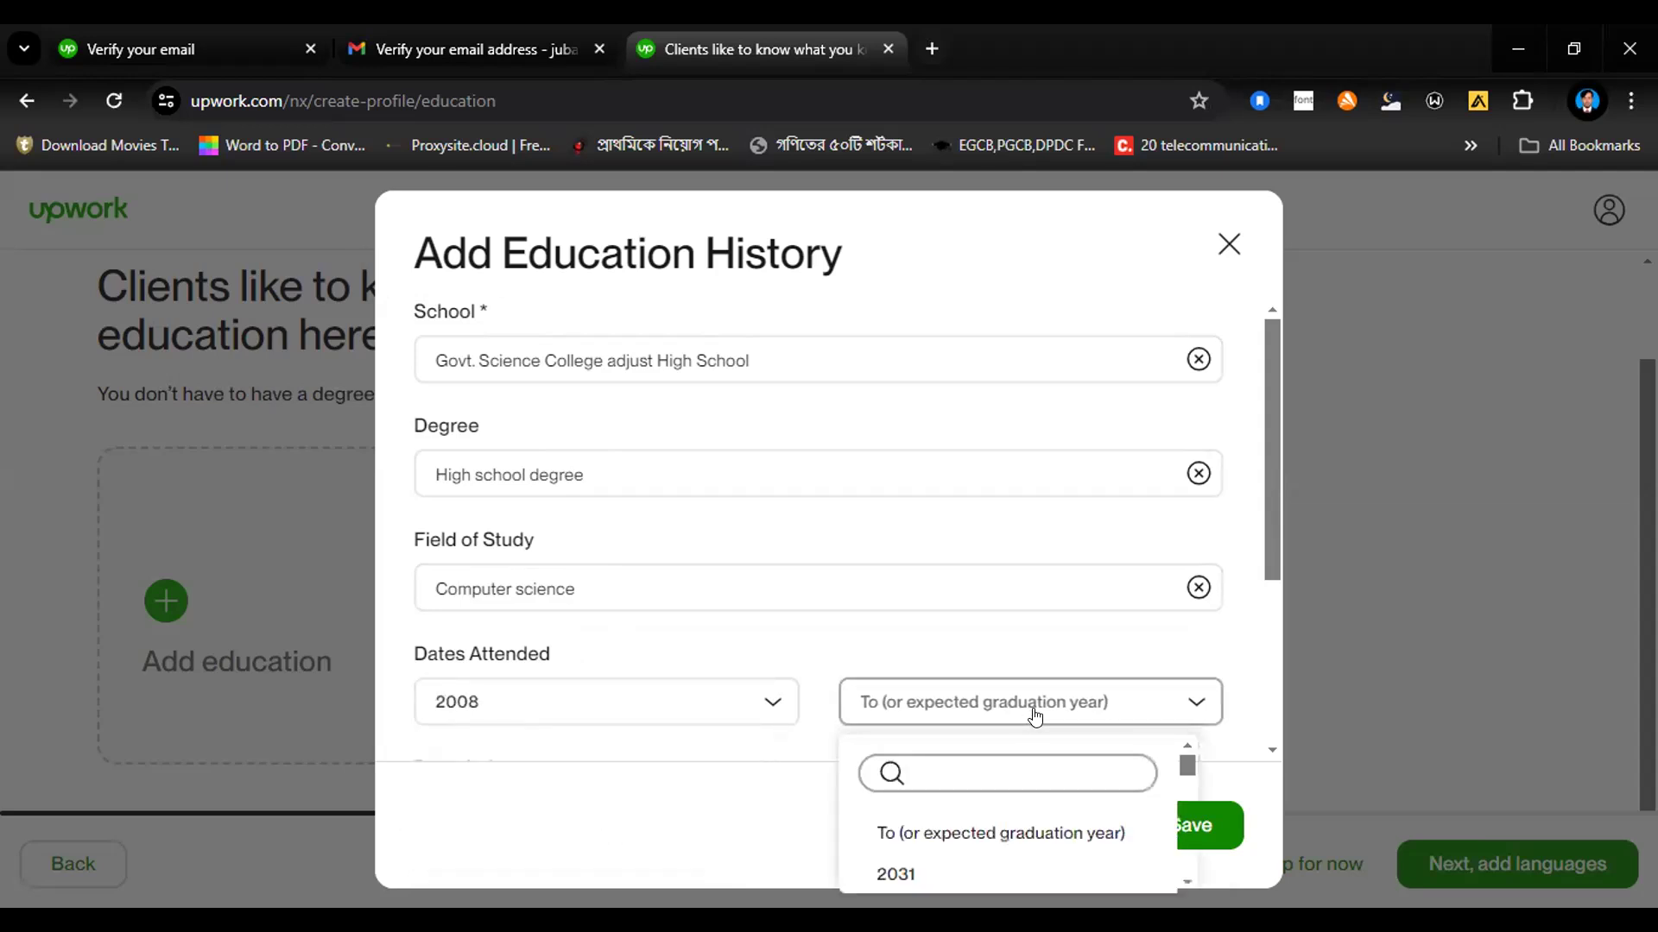
text(2010)
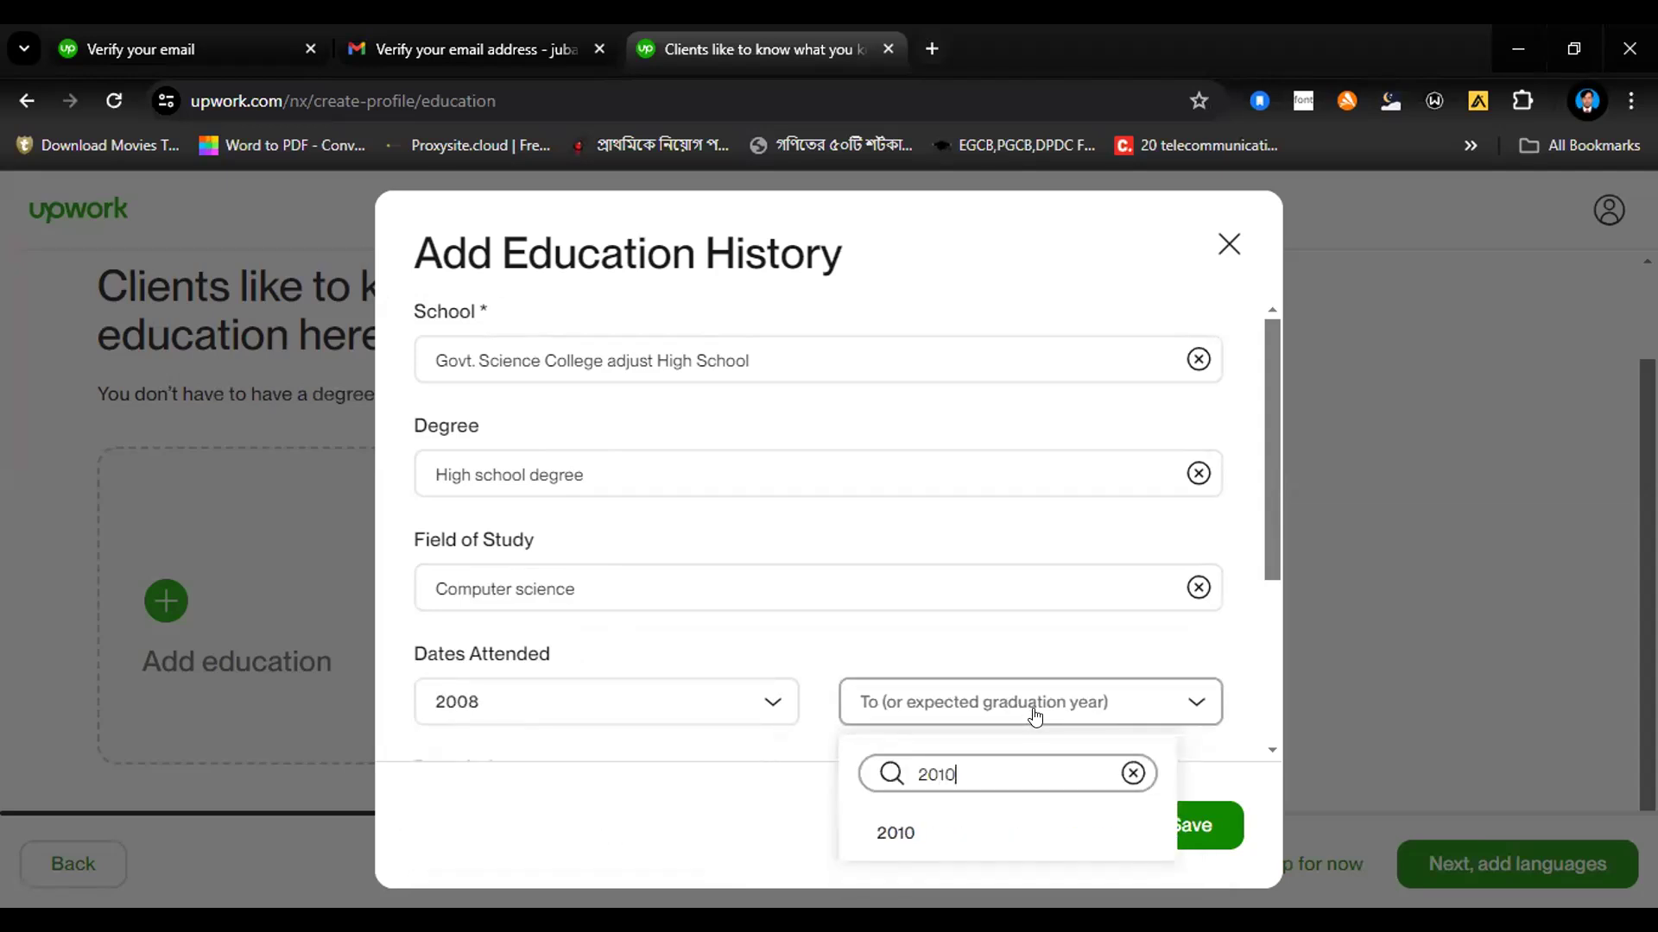
click(965, 825)
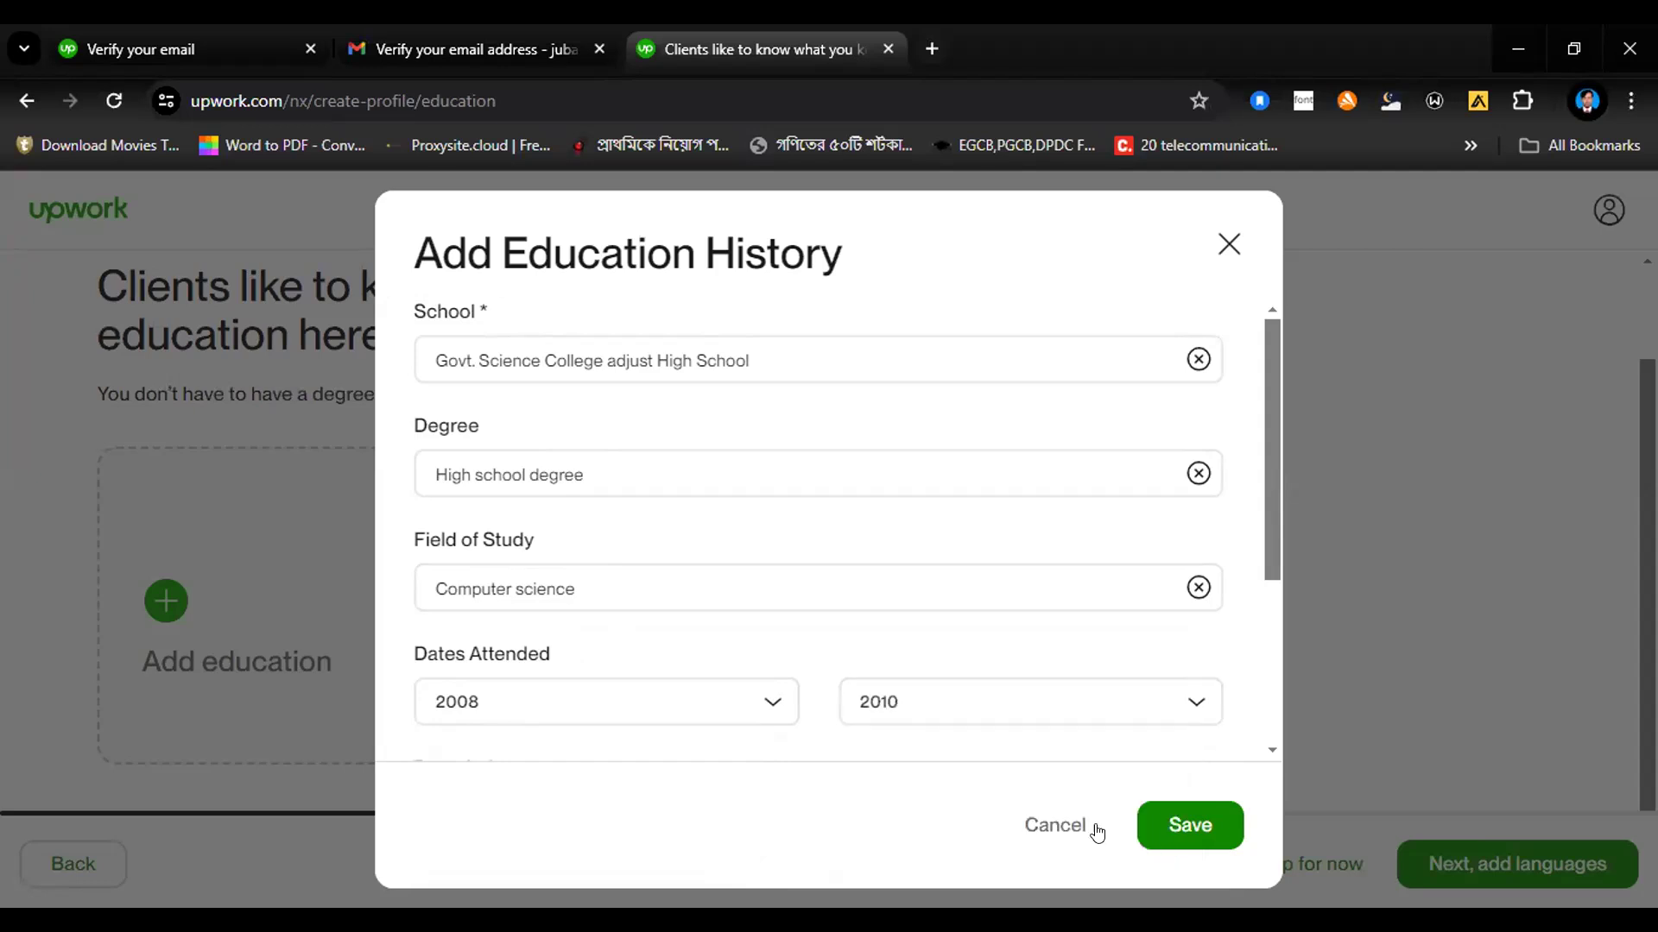
click(1157, 826)
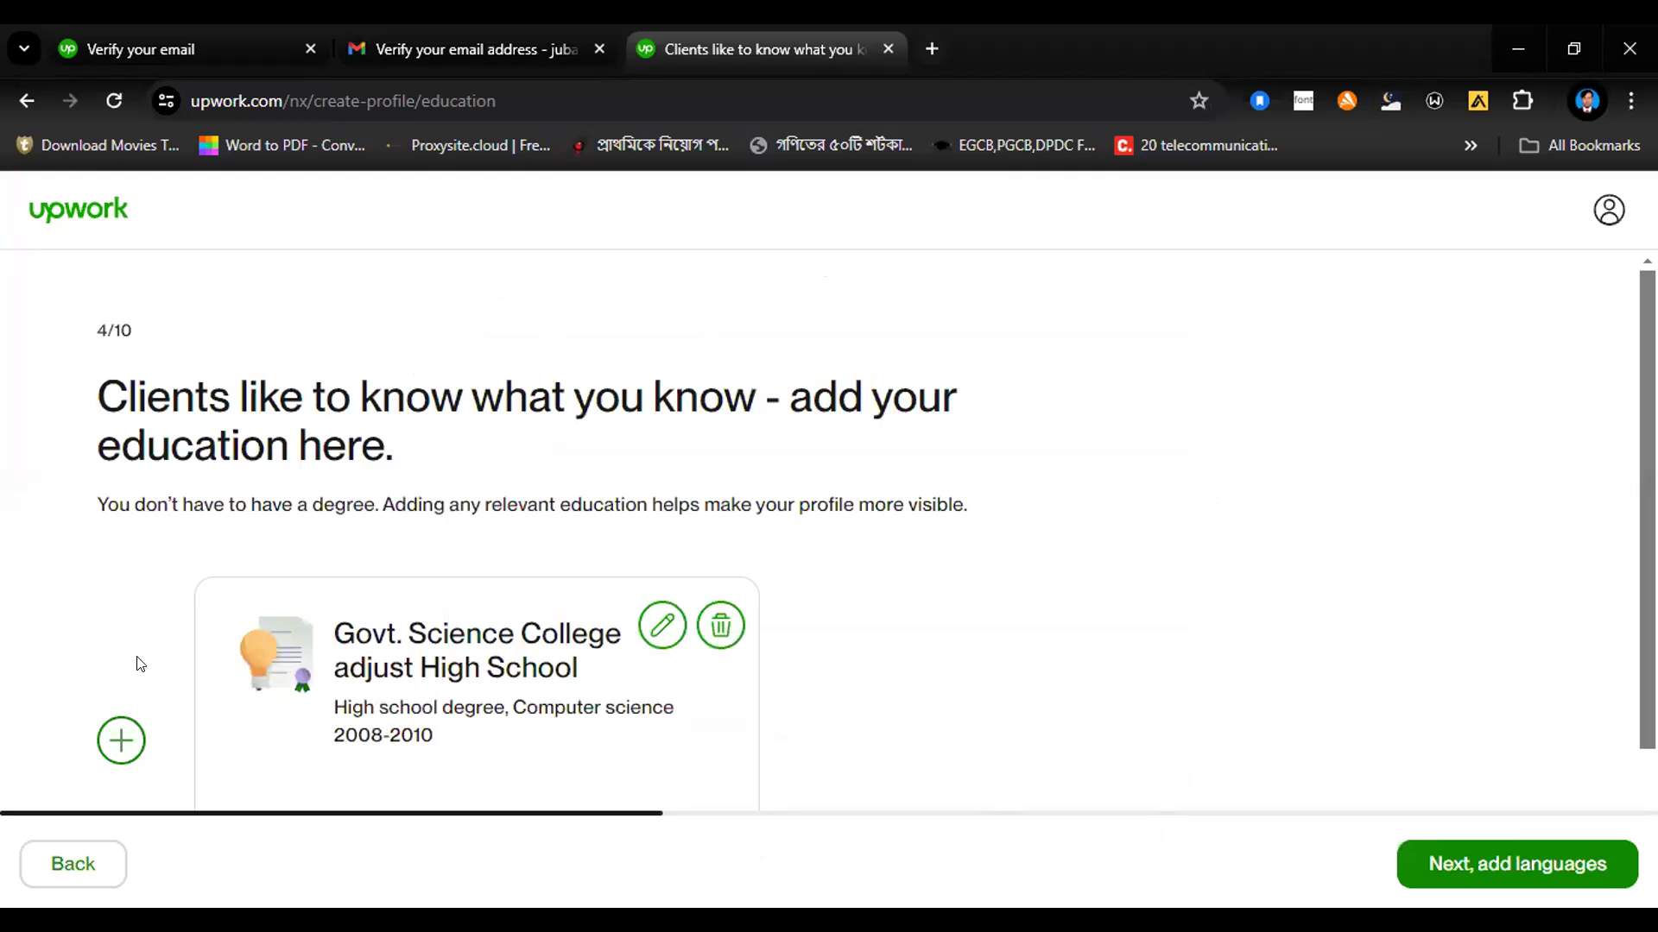
Step: Start another education entry and choose the suggested Holy Child School & College as the school
click(108, 739)
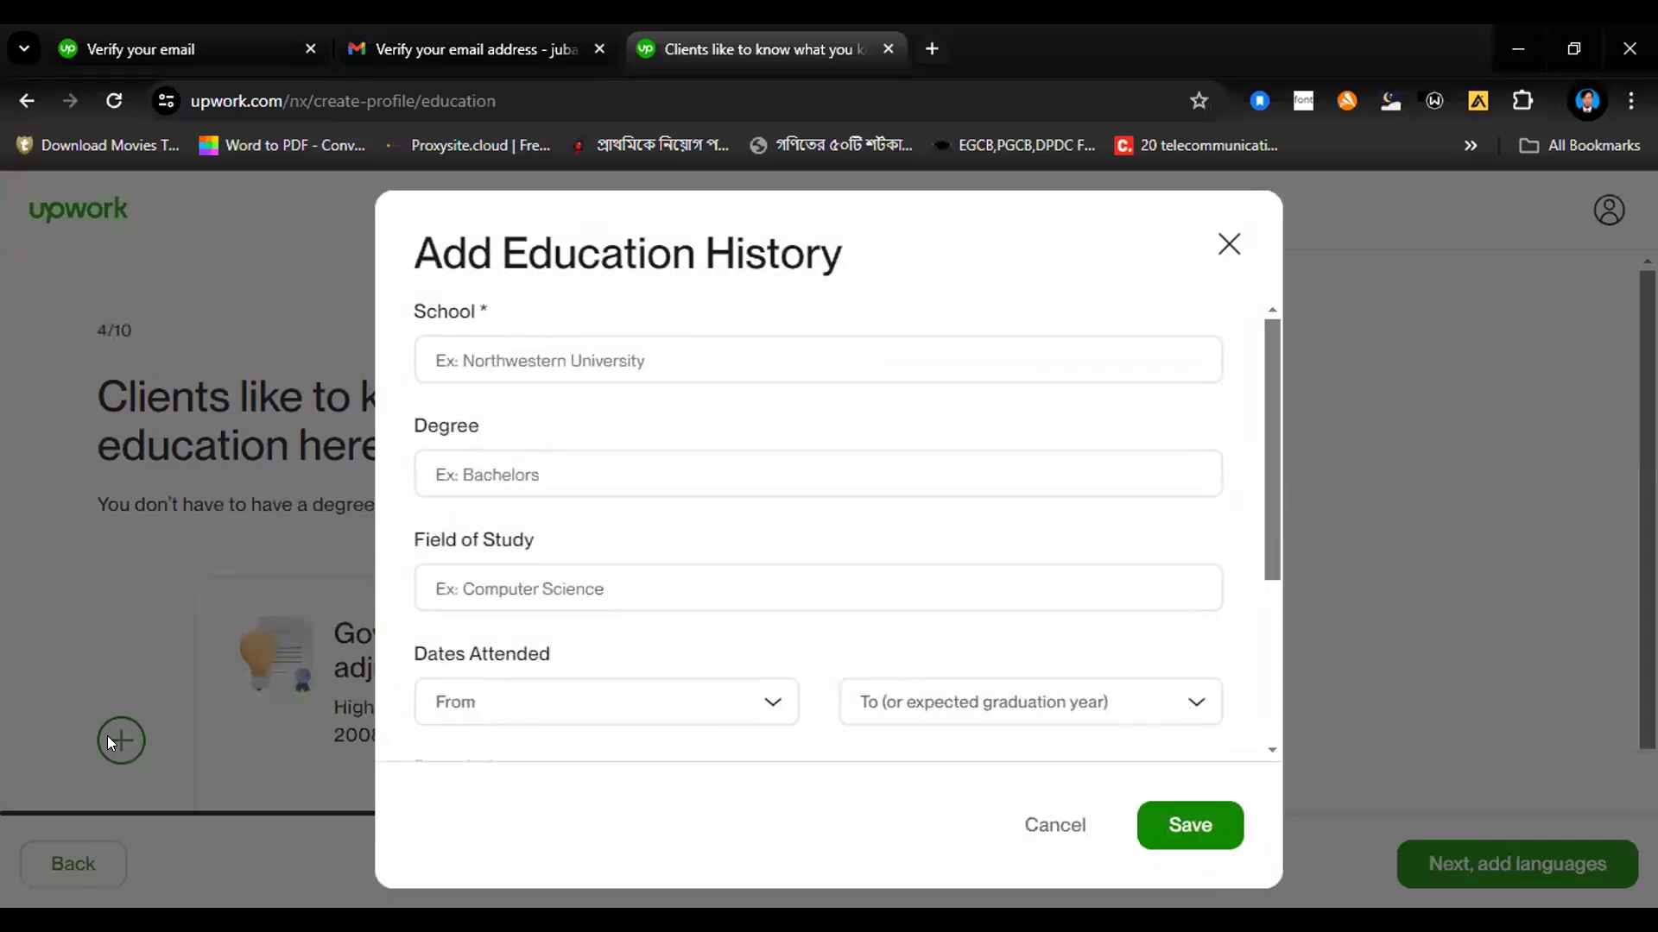
click(513, 363)
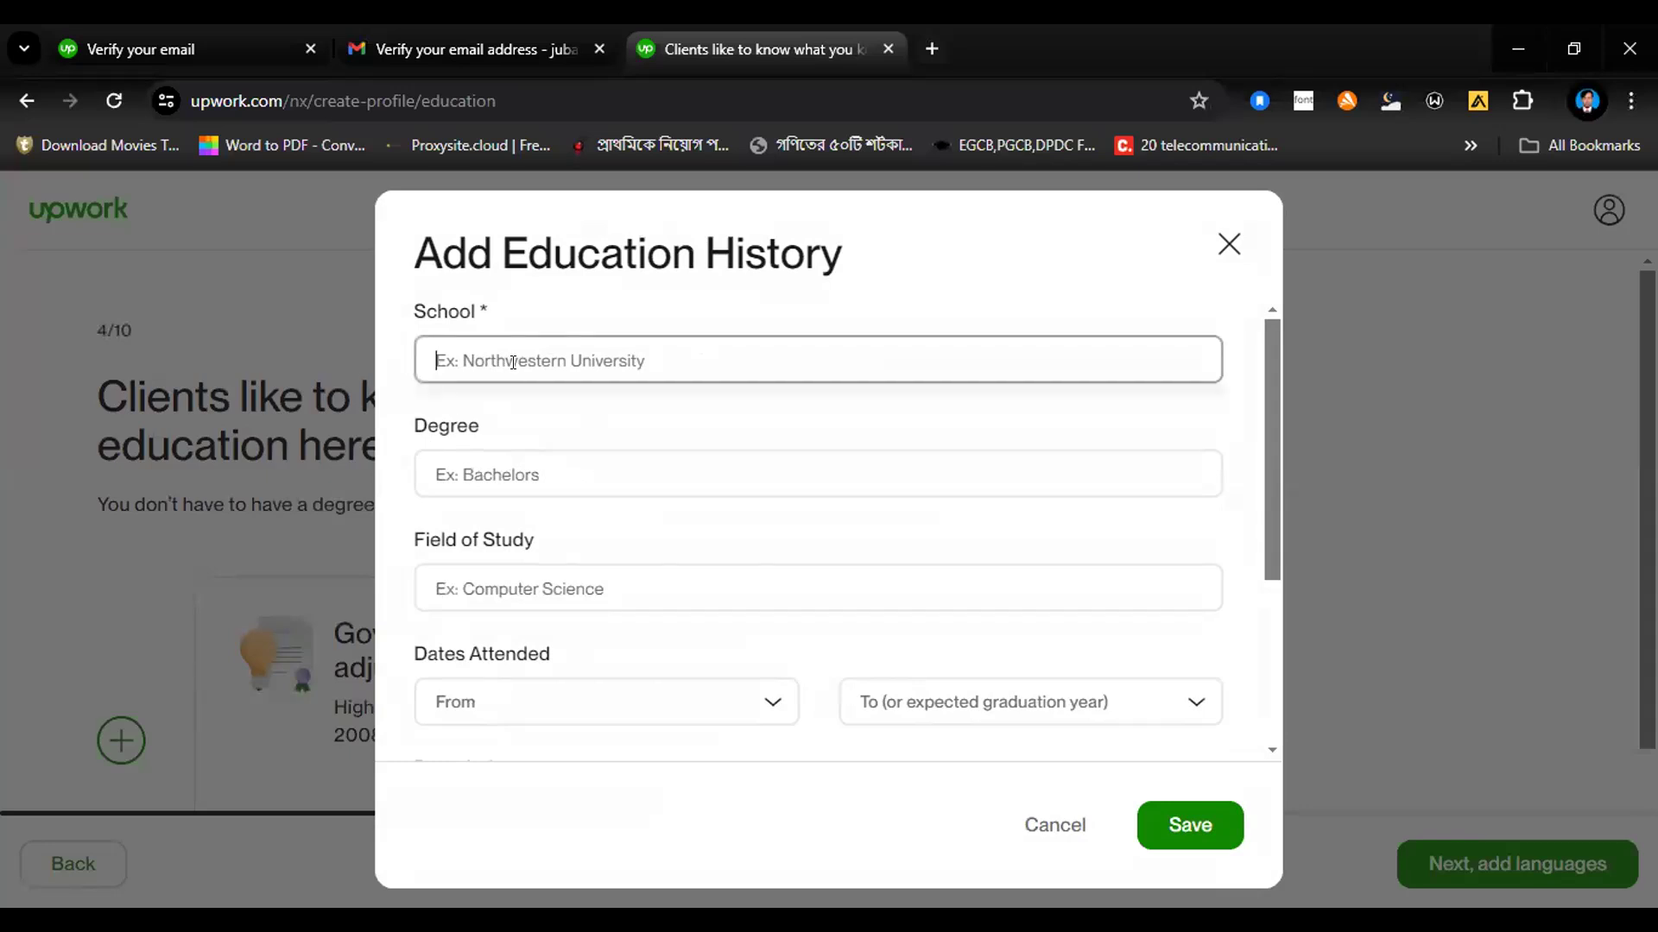
text(H)
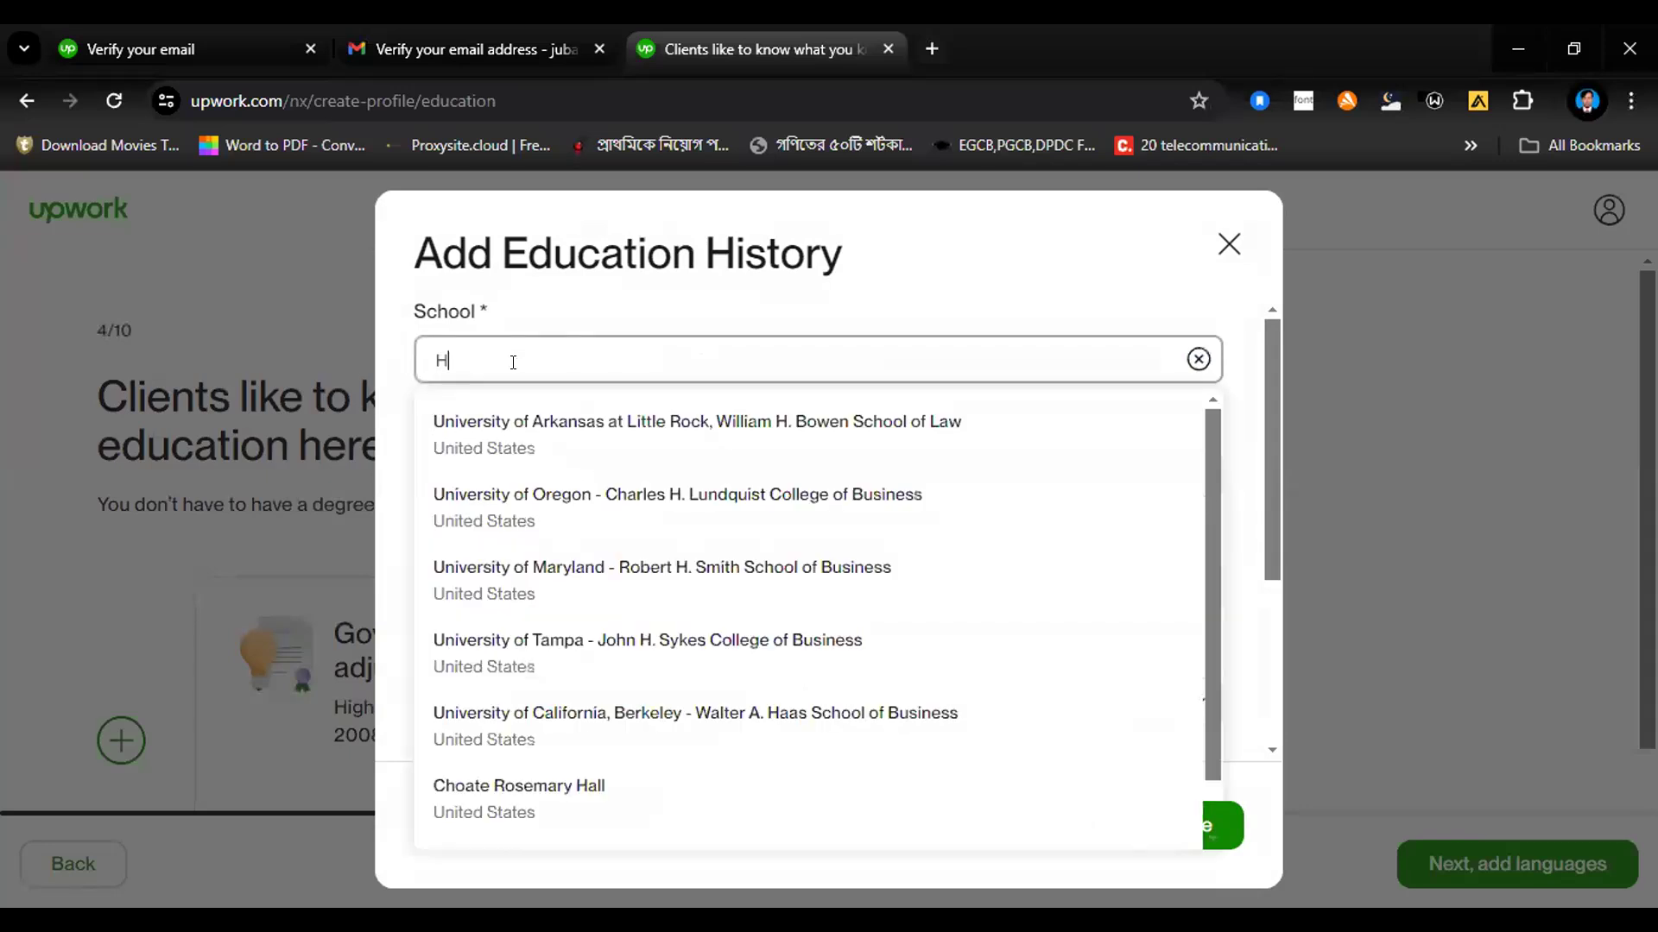
text(oly)
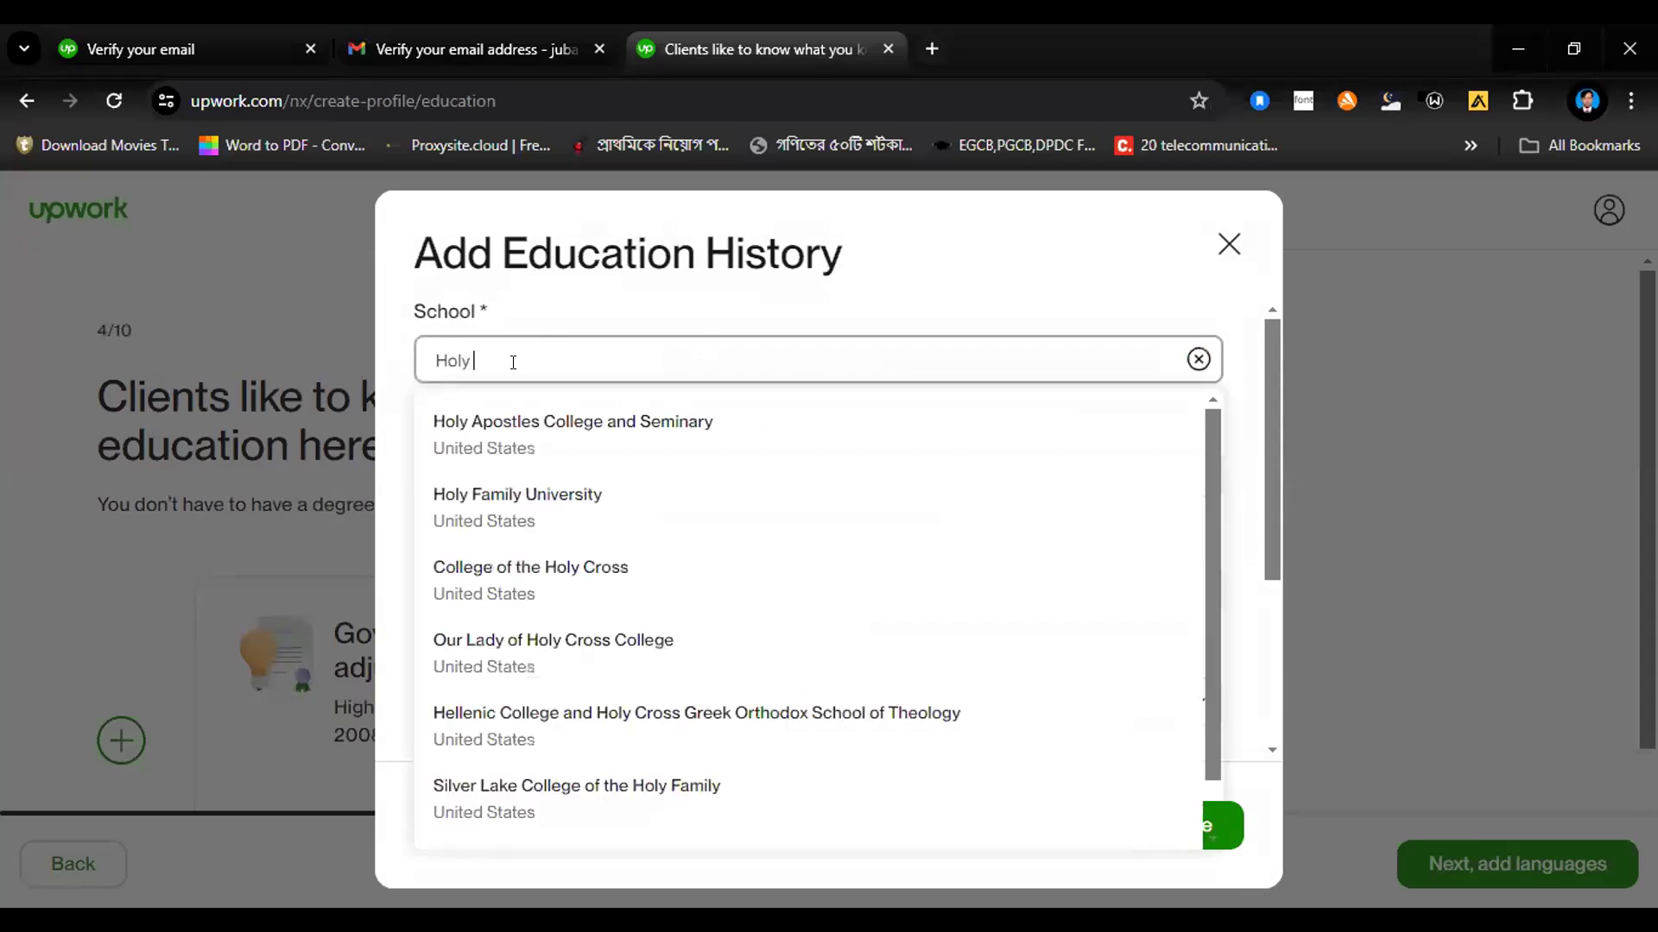
text( Child)
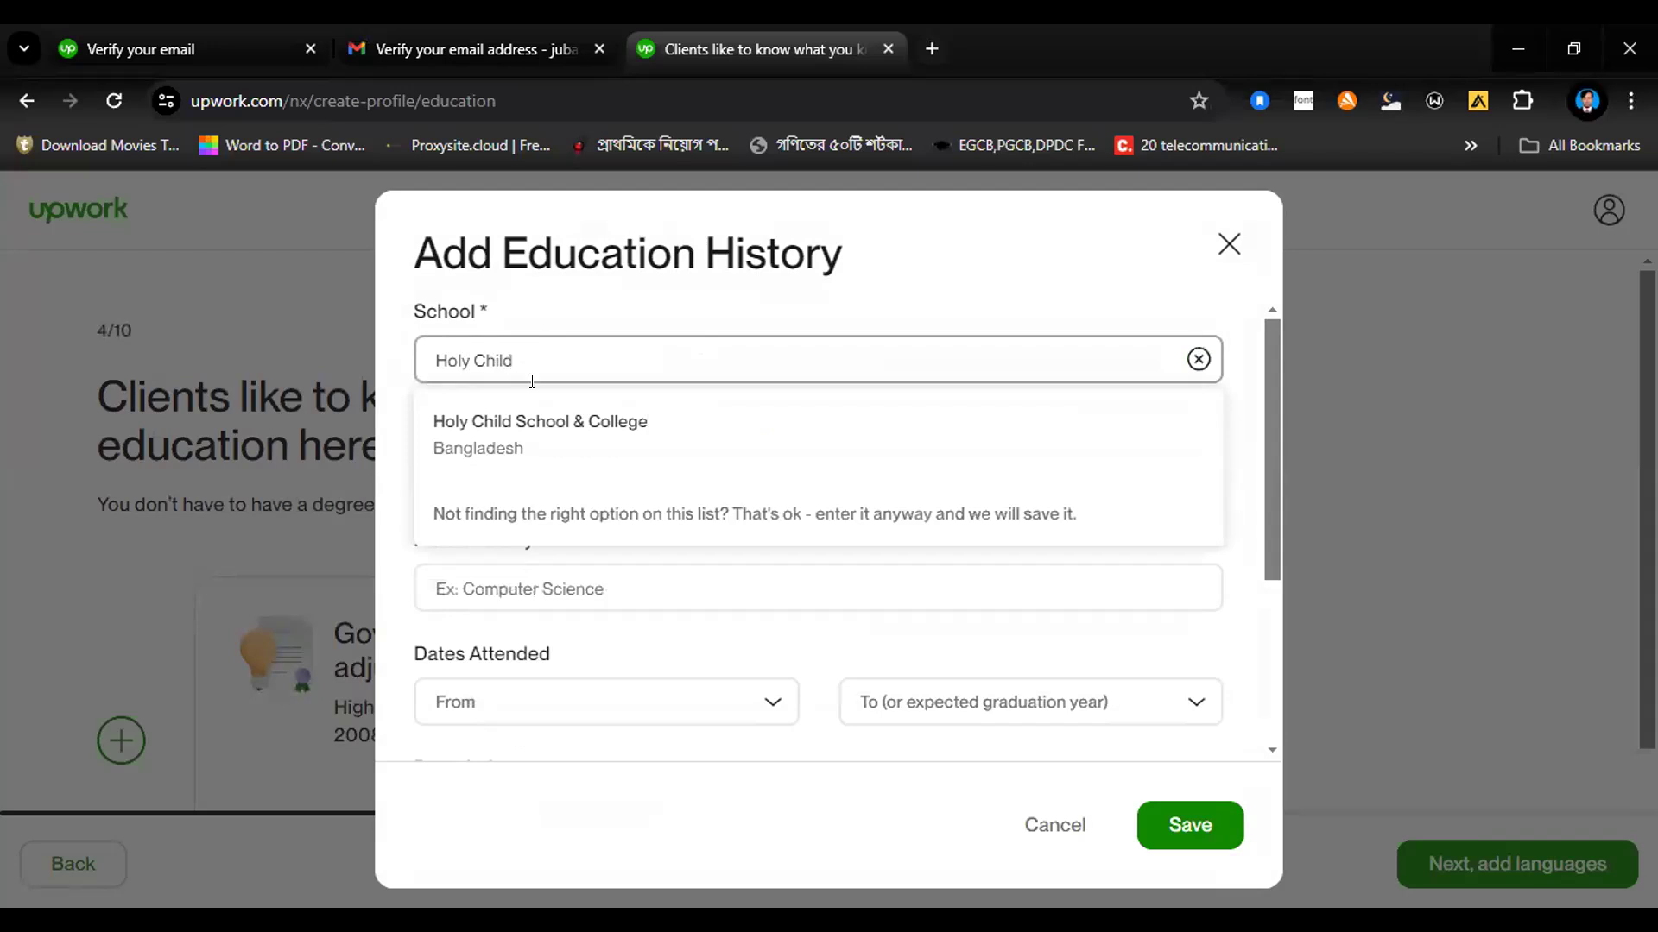
click(539, 421)
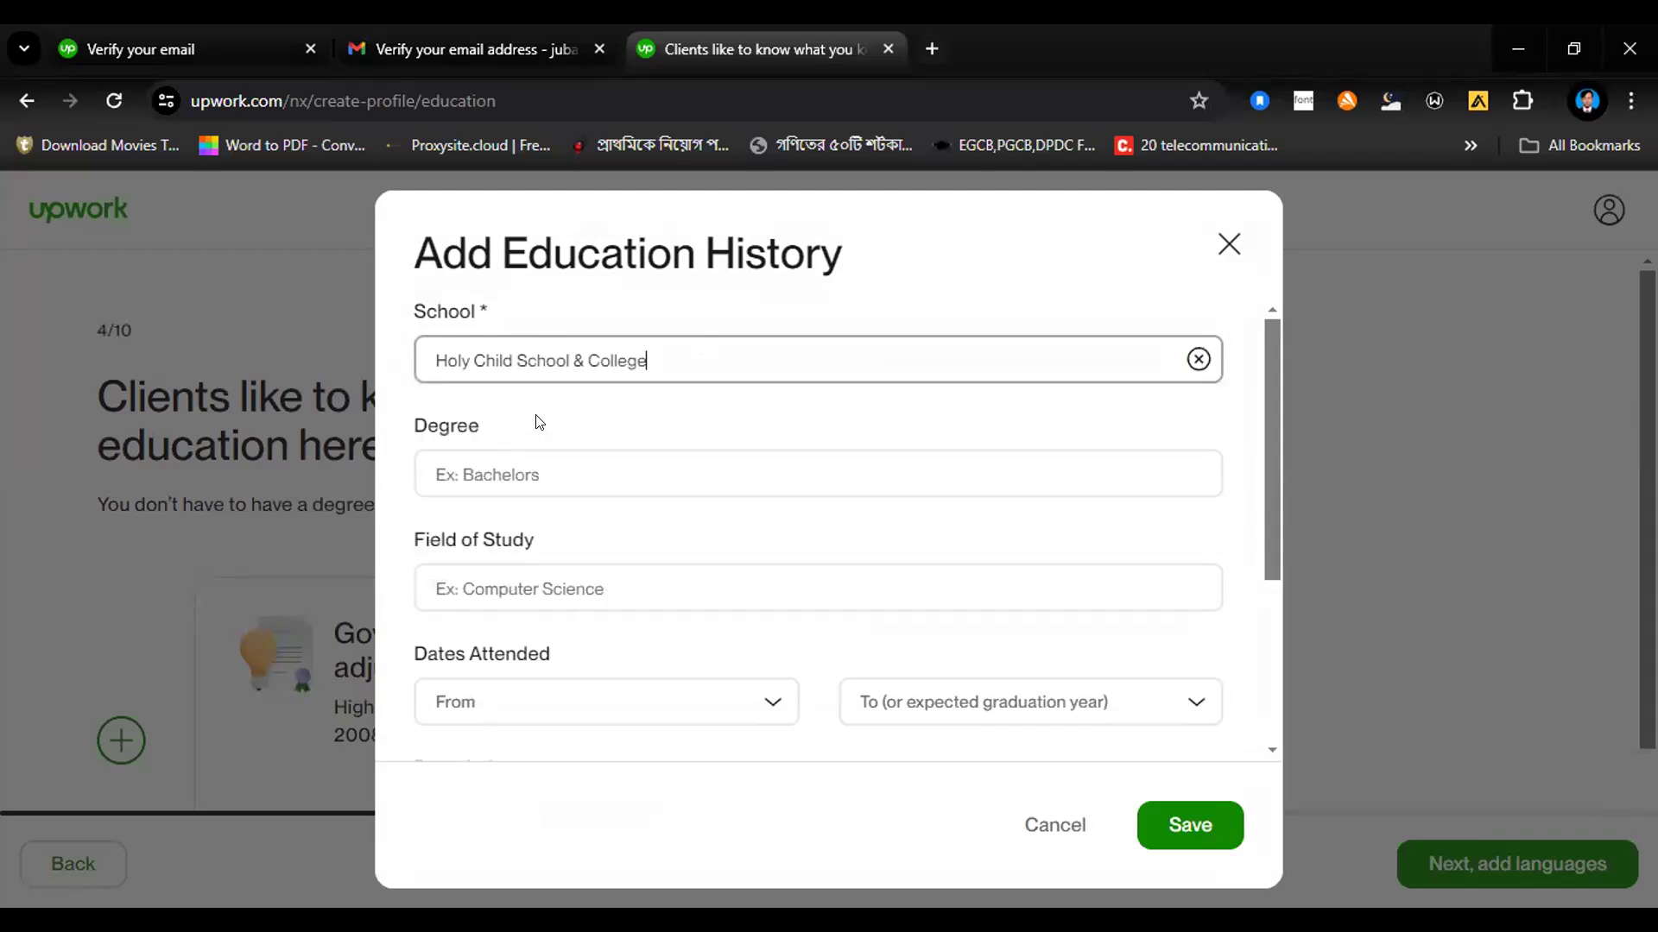
Step: Set the degree to "High school degree" and the field of study to "Computer science" for Holy Child School & College
click(535, 473)
text(hi)
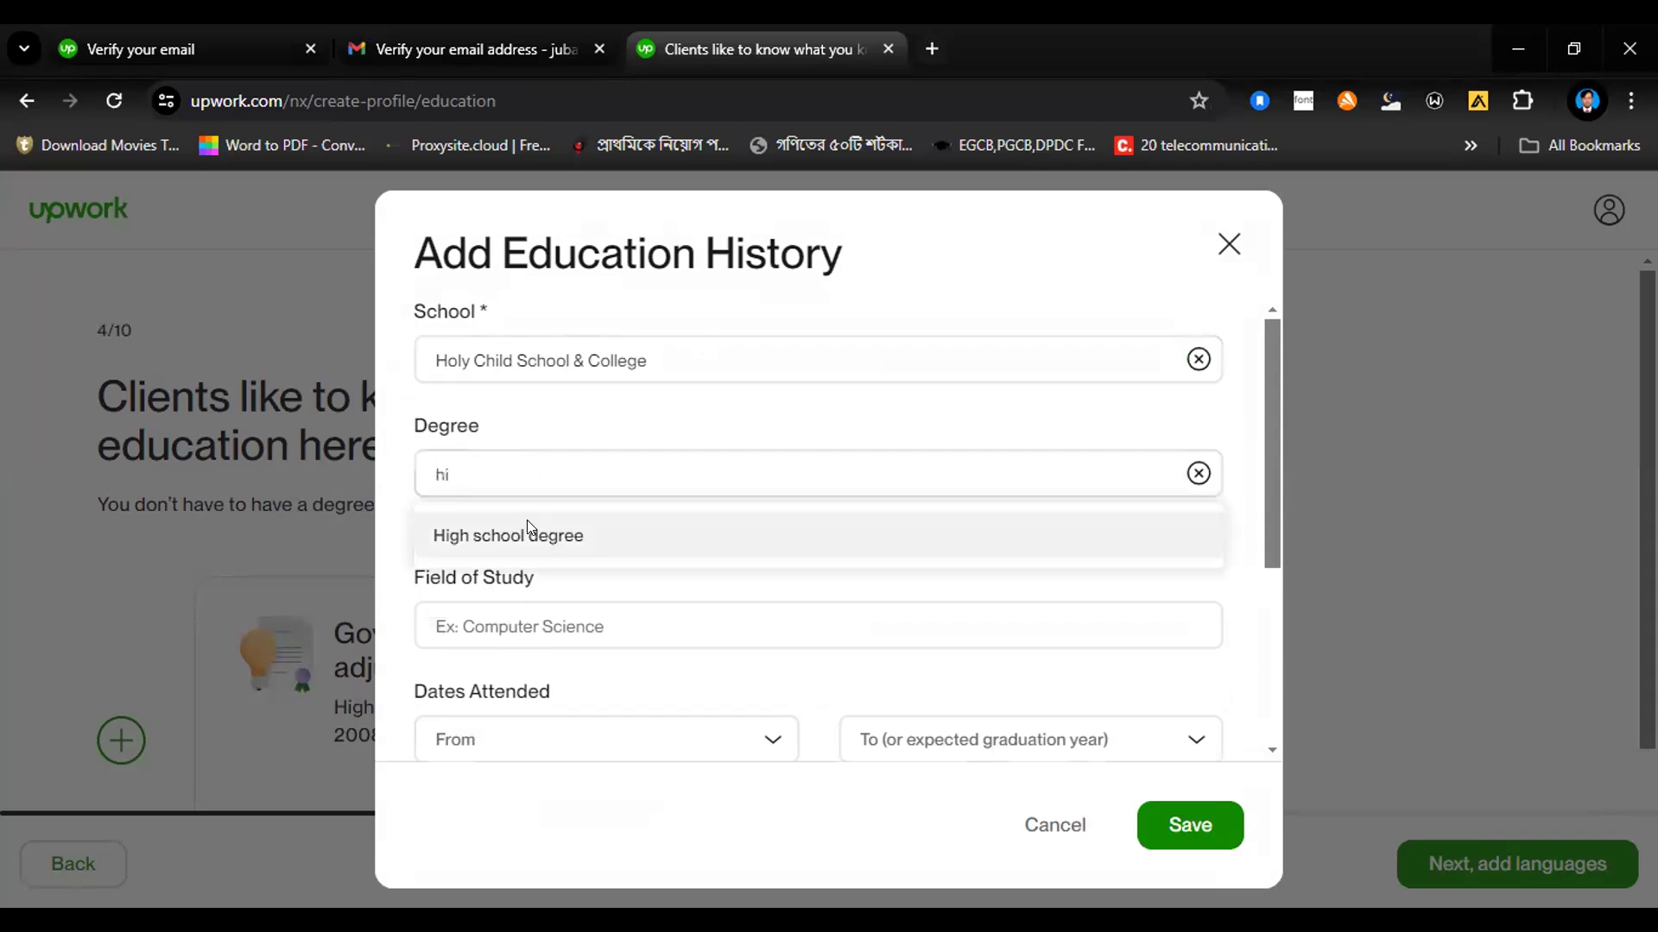
click(526, 523)
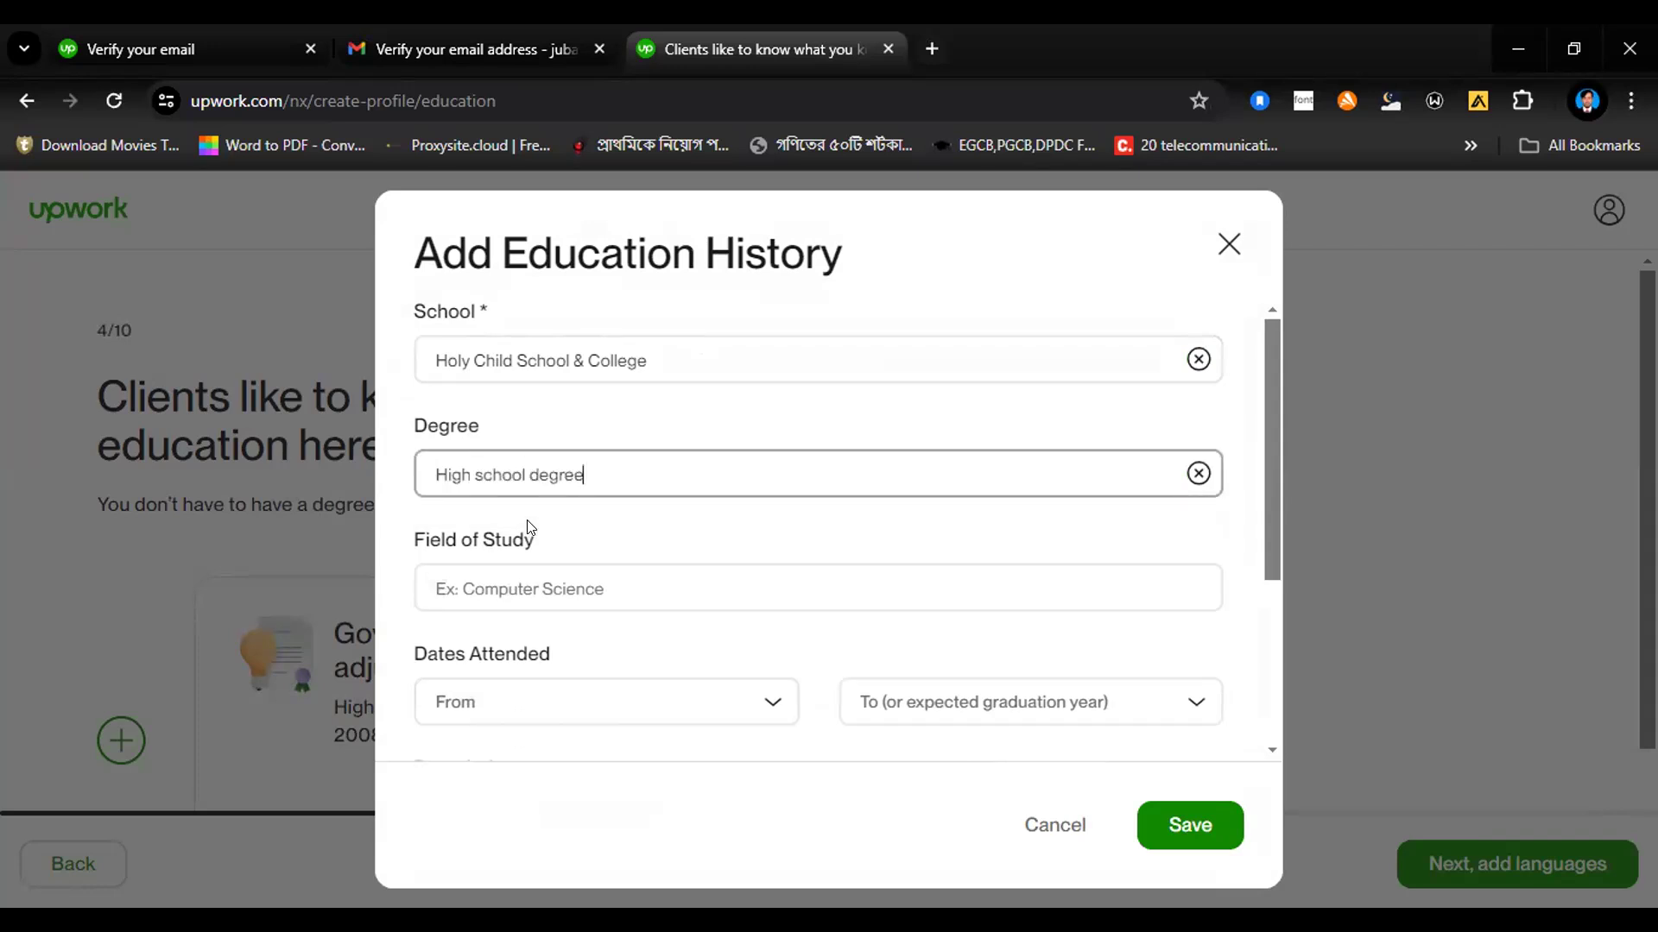
click(533, 582)
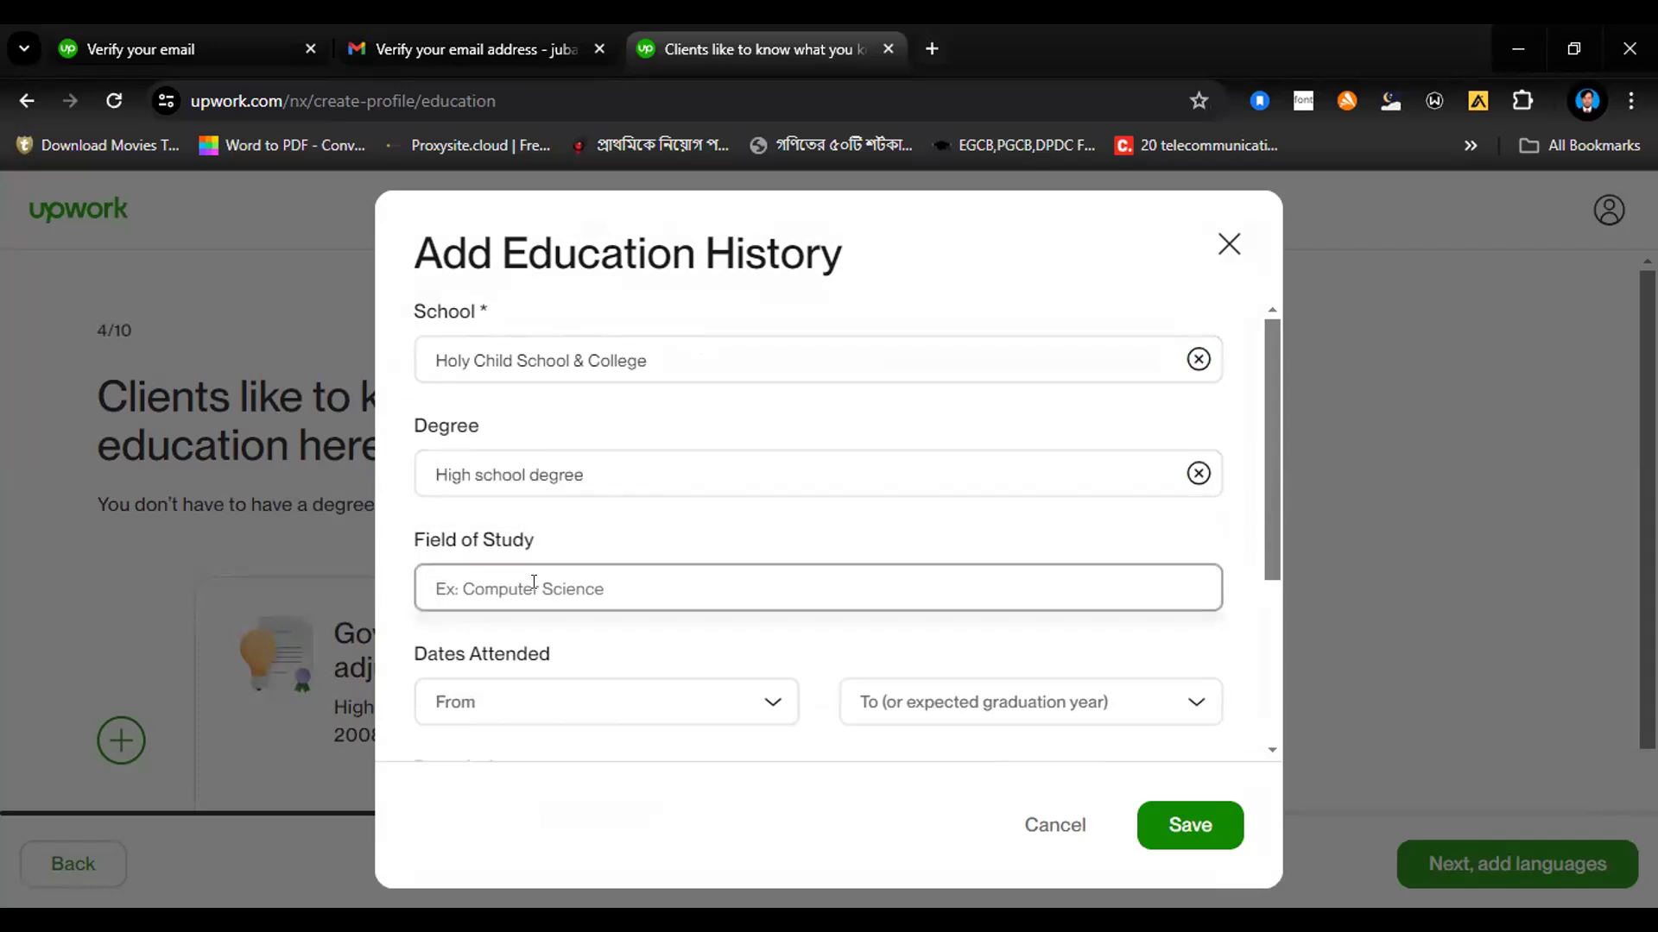
text(sc)
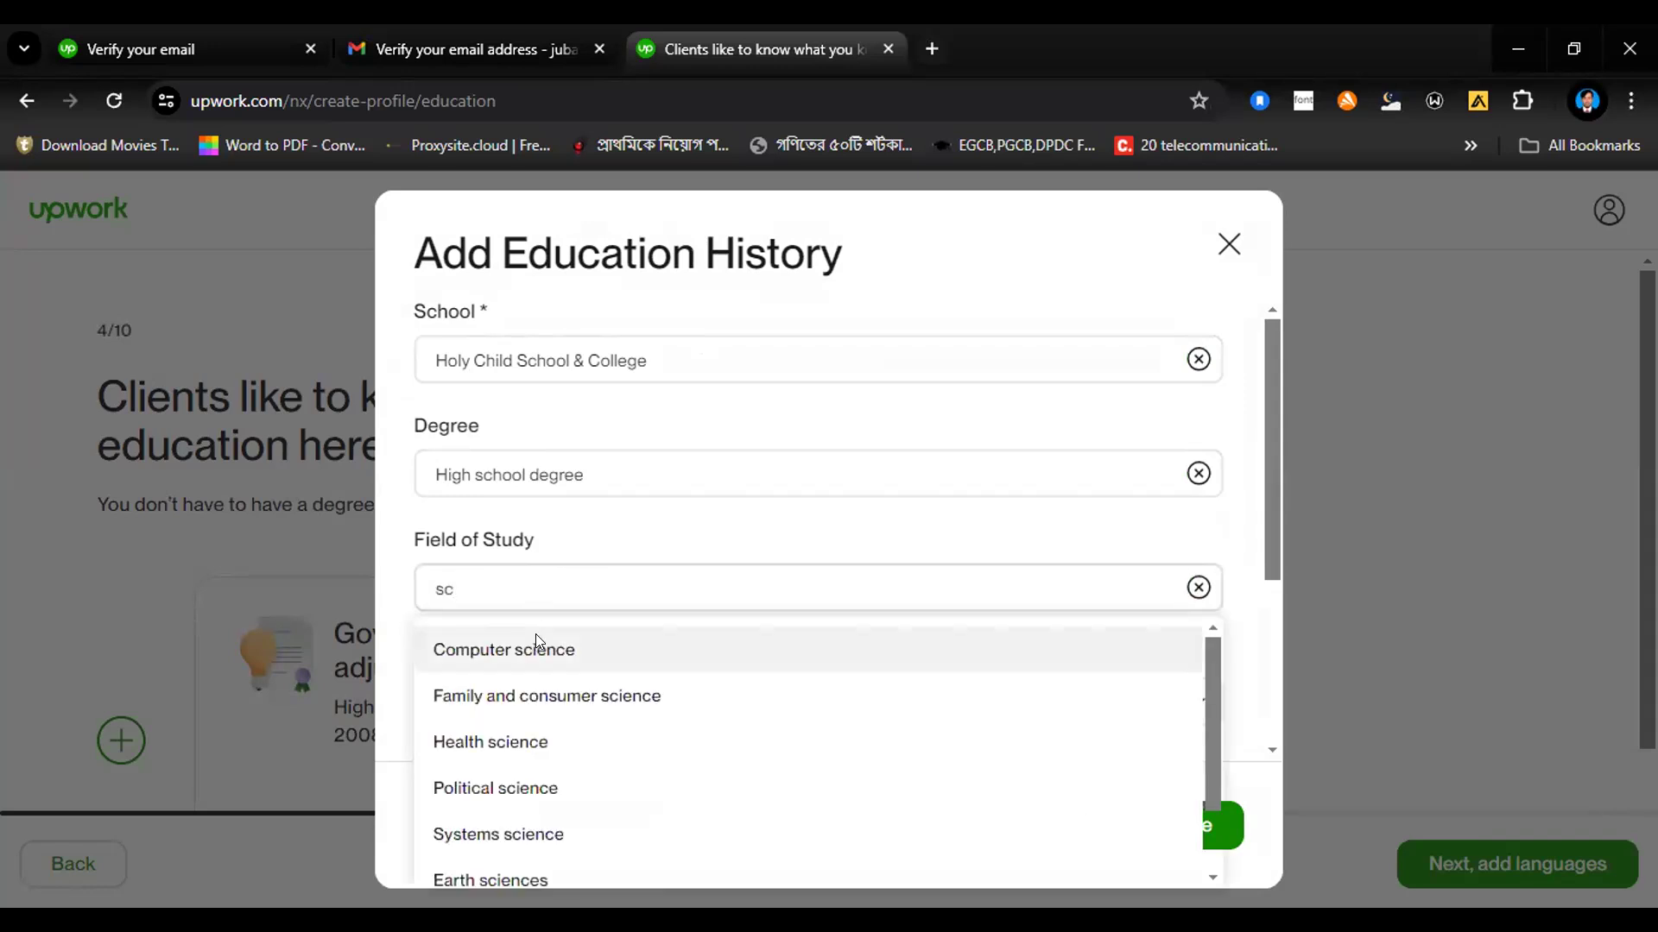
click(537, 643)
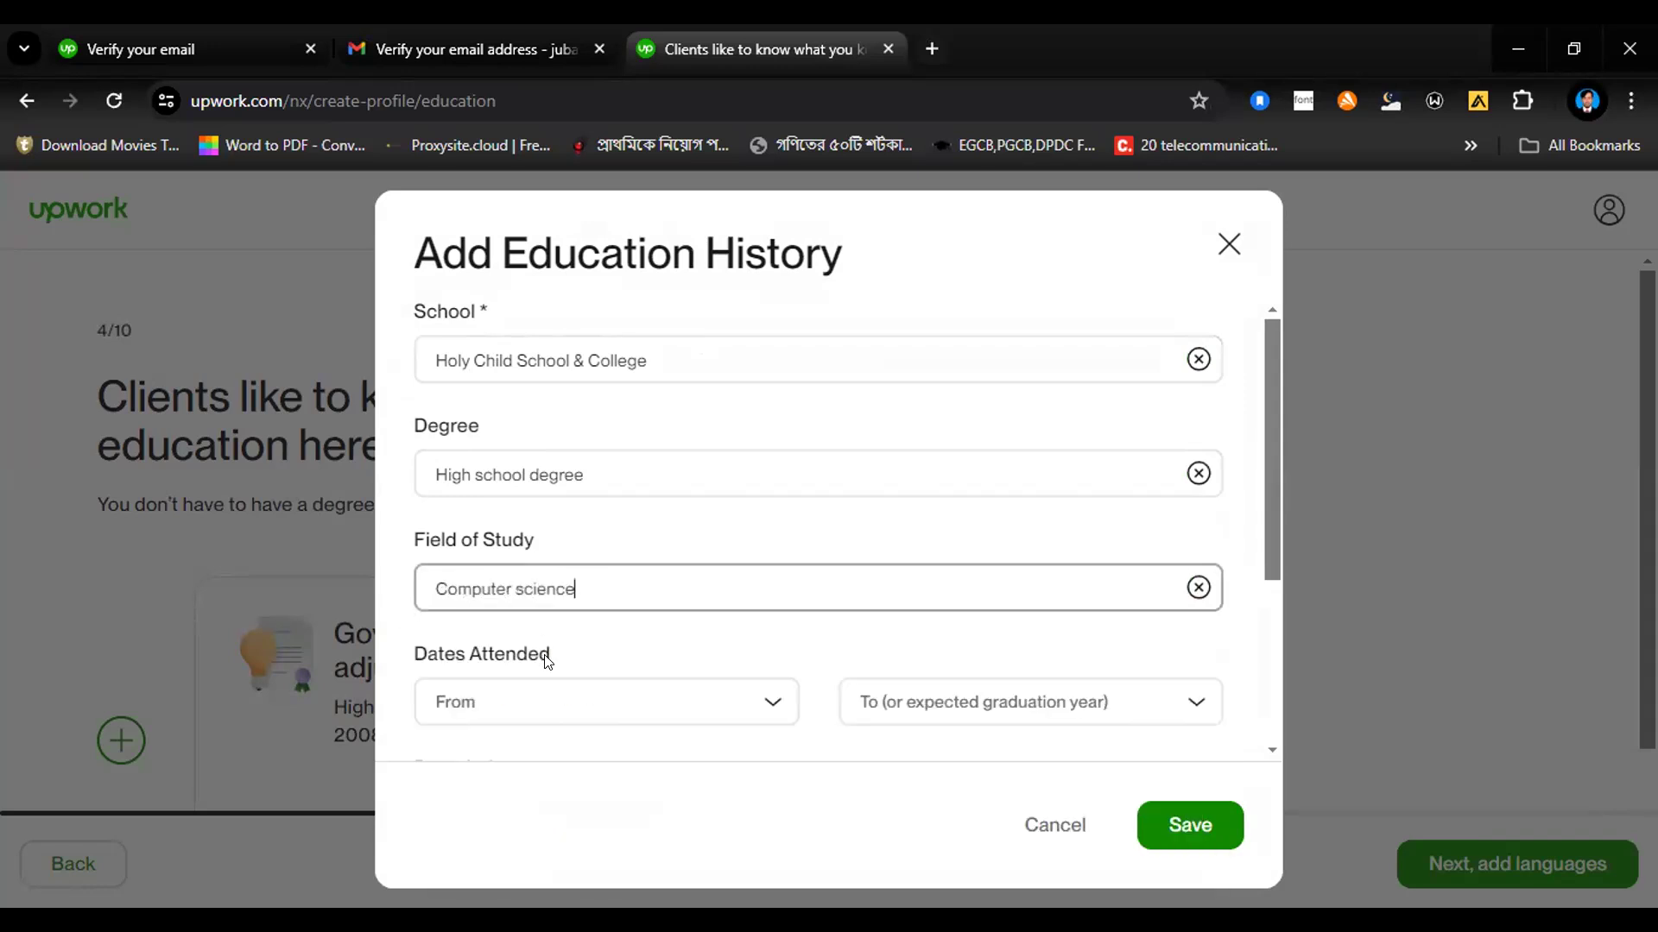
Step: Set the dates attended from 2010 to 2012 and save the Holy Child School & College entry
click(539, 714)
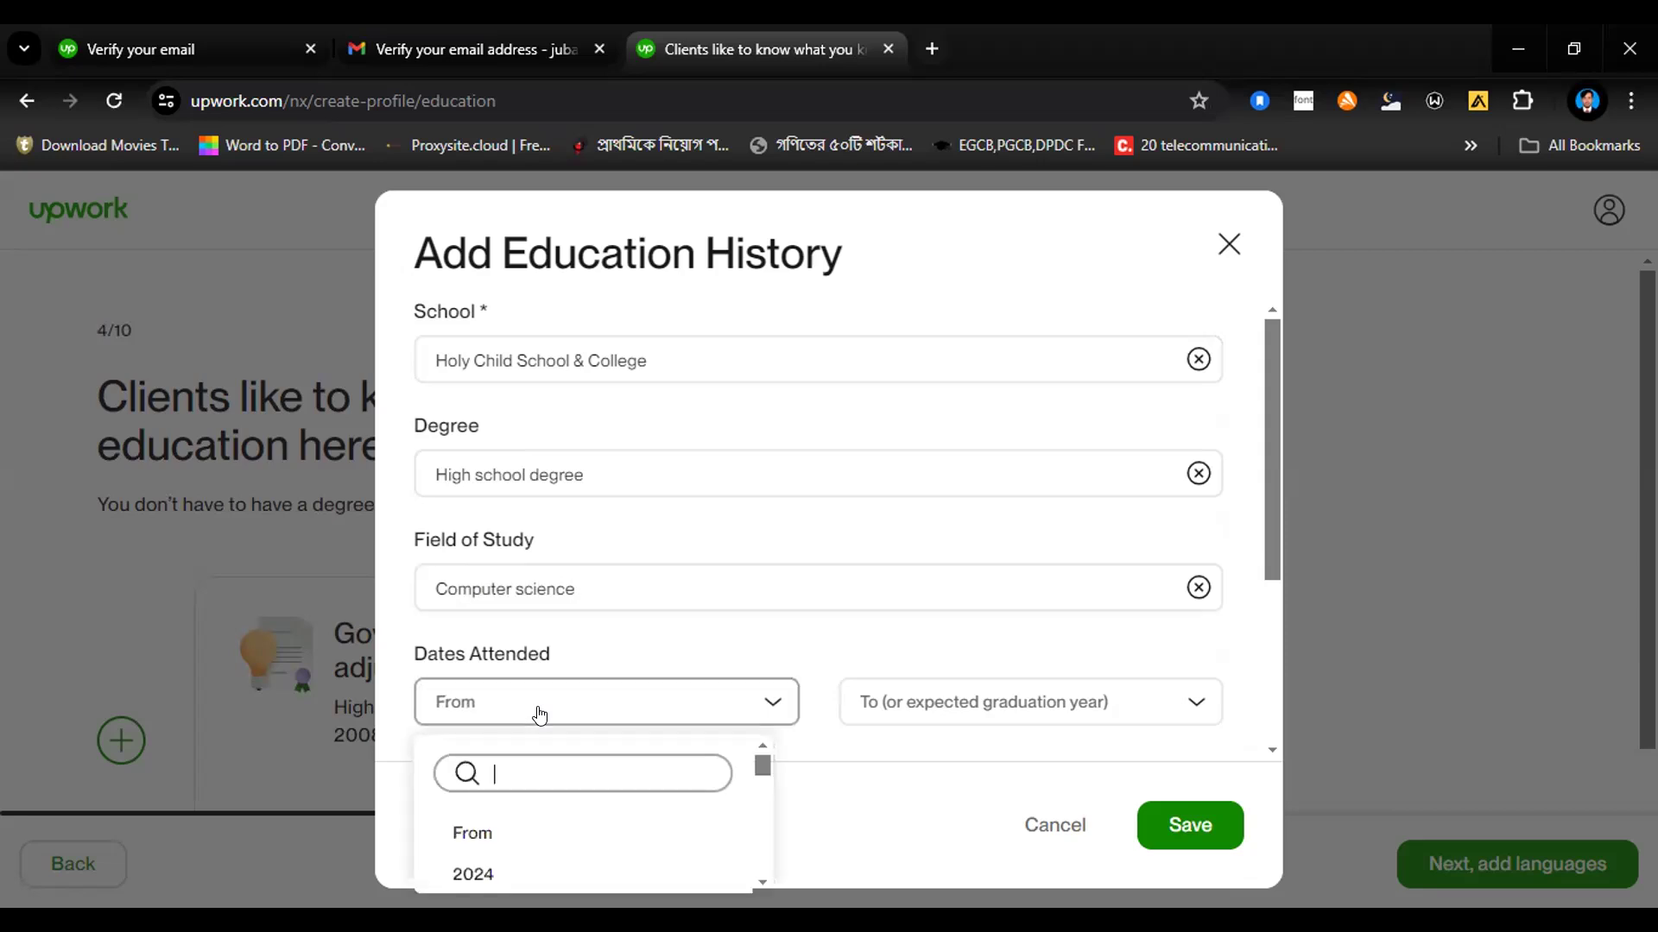
text(2010)
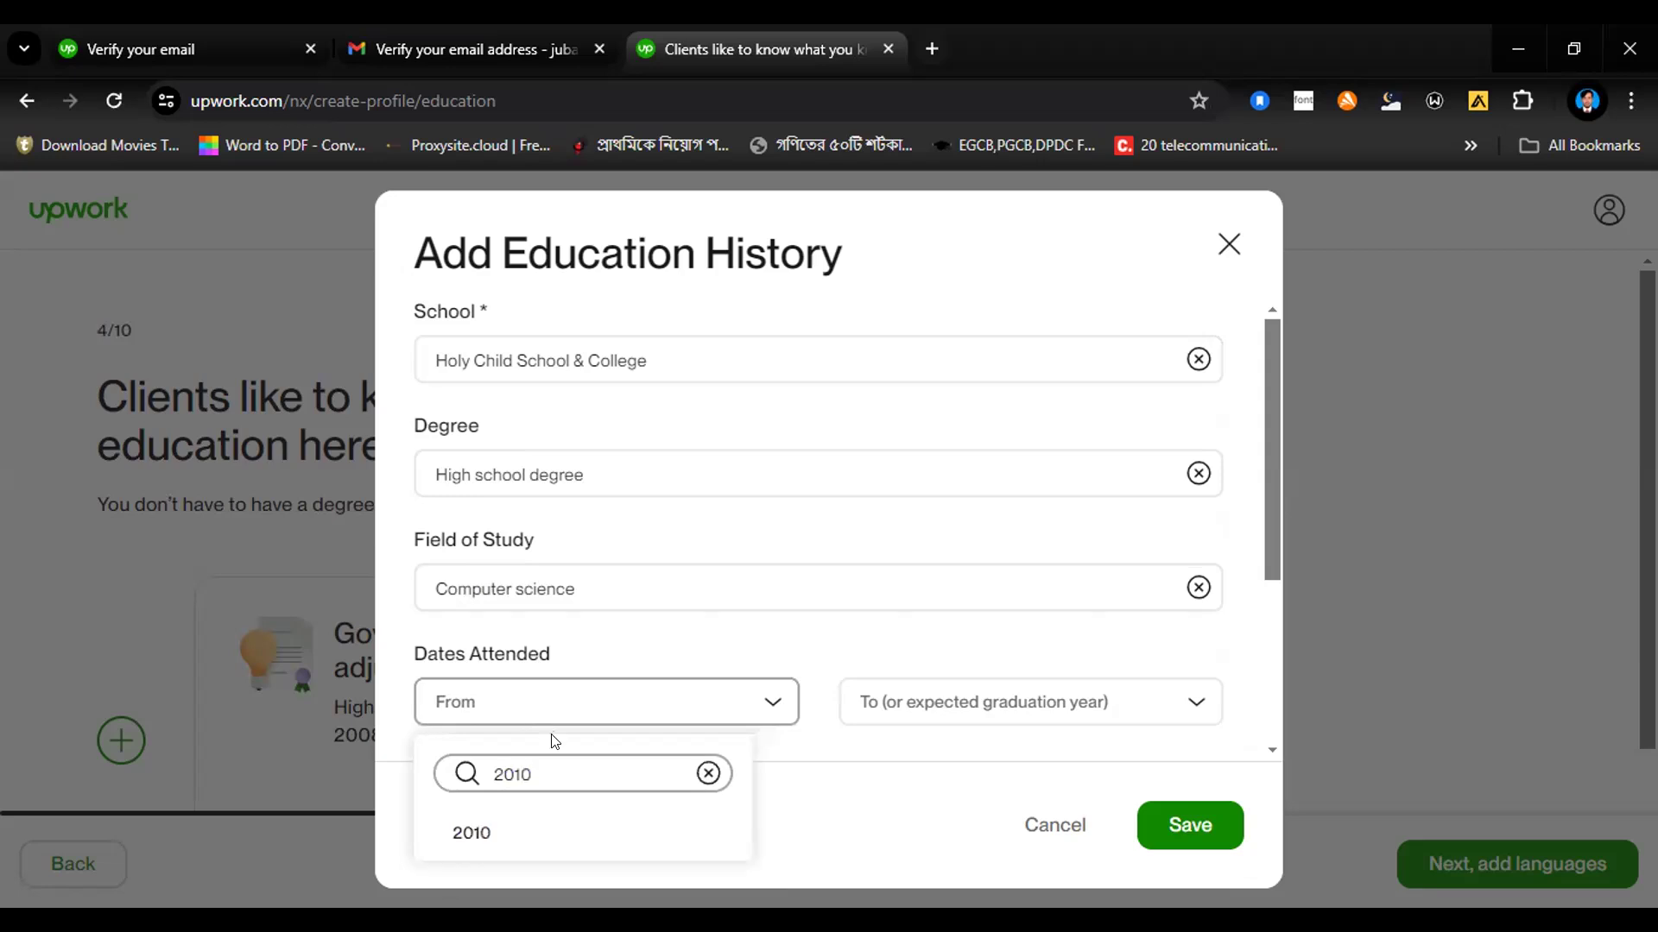
click(565, 834)
click(999, 717)
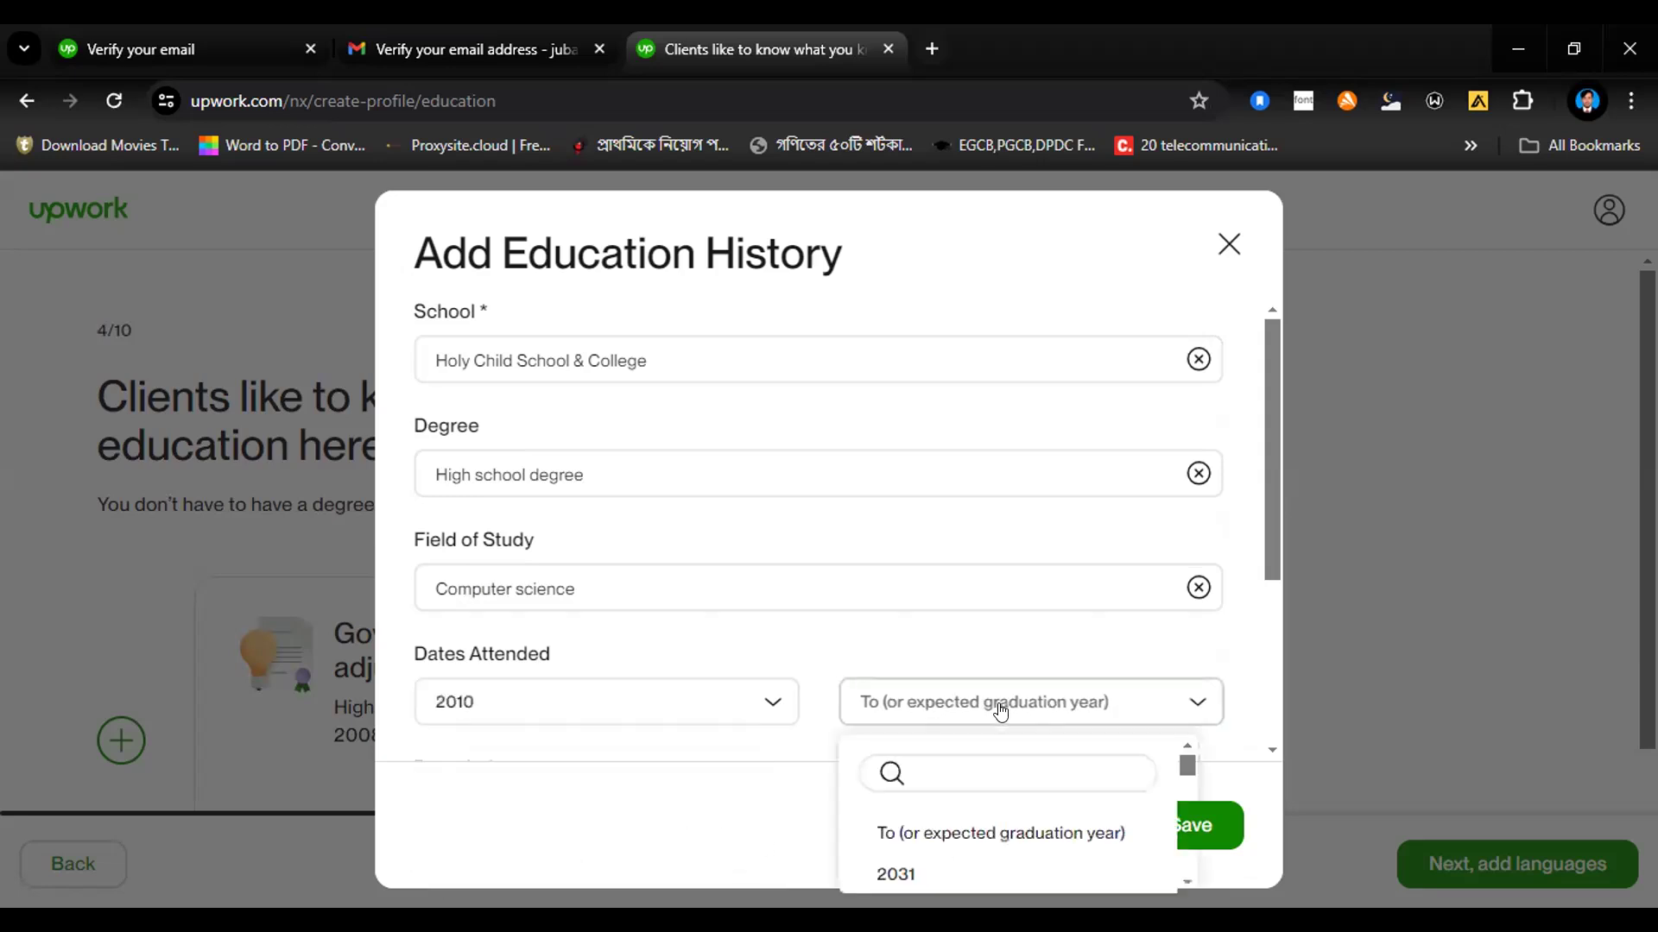
text(2012)
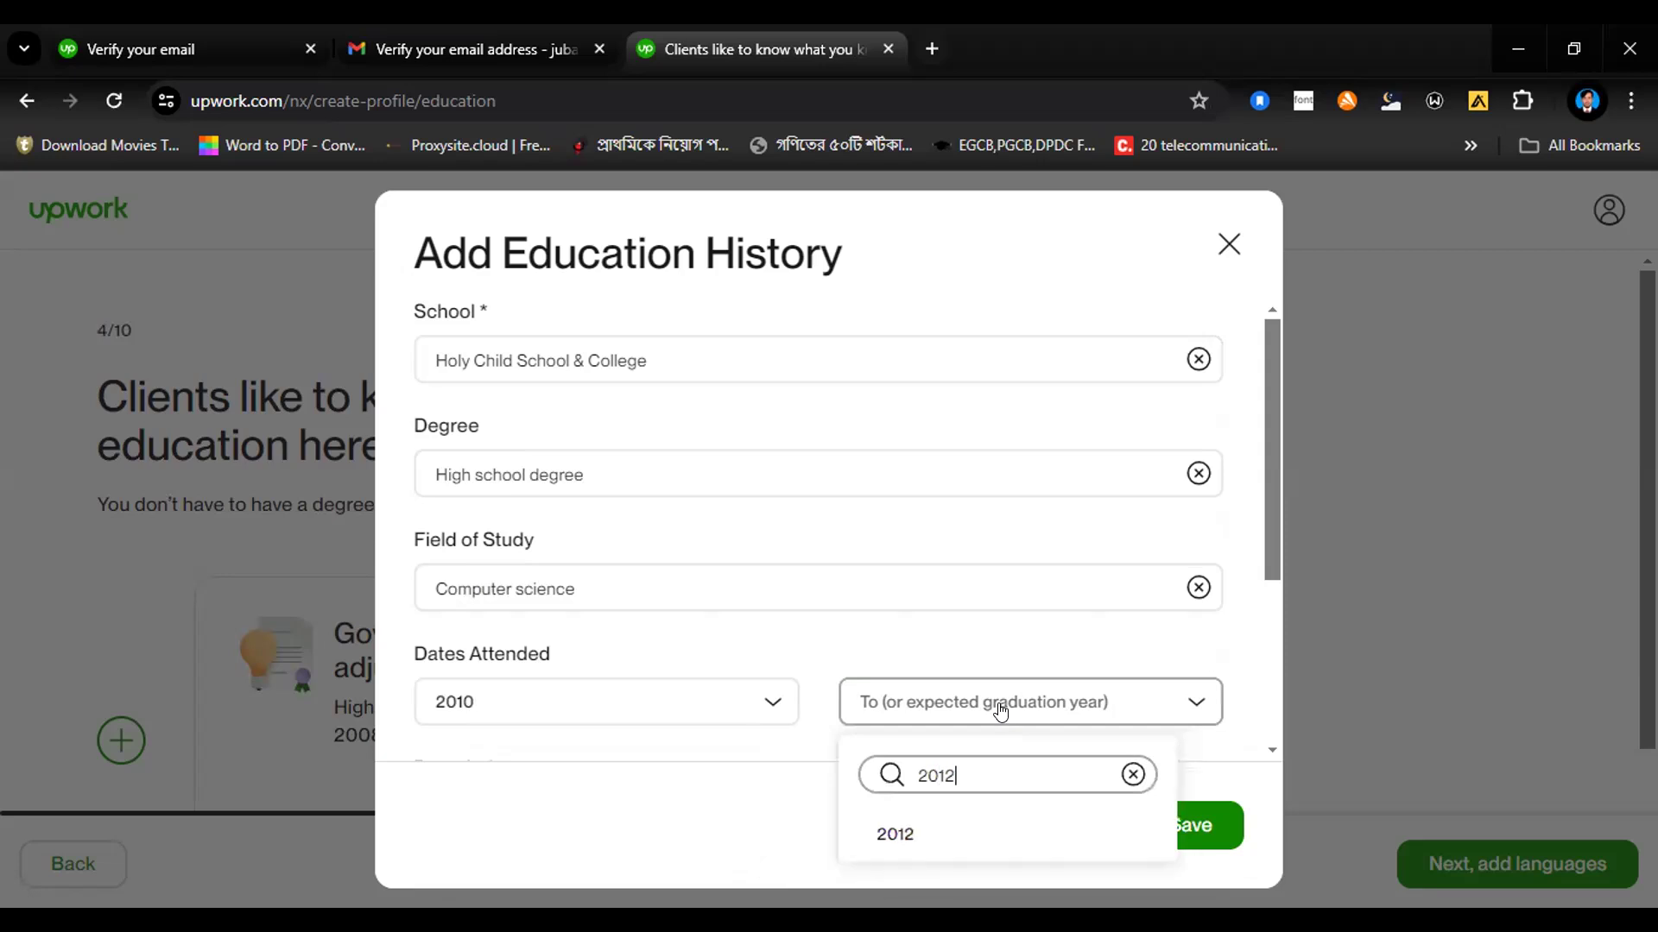
click(965, 831)
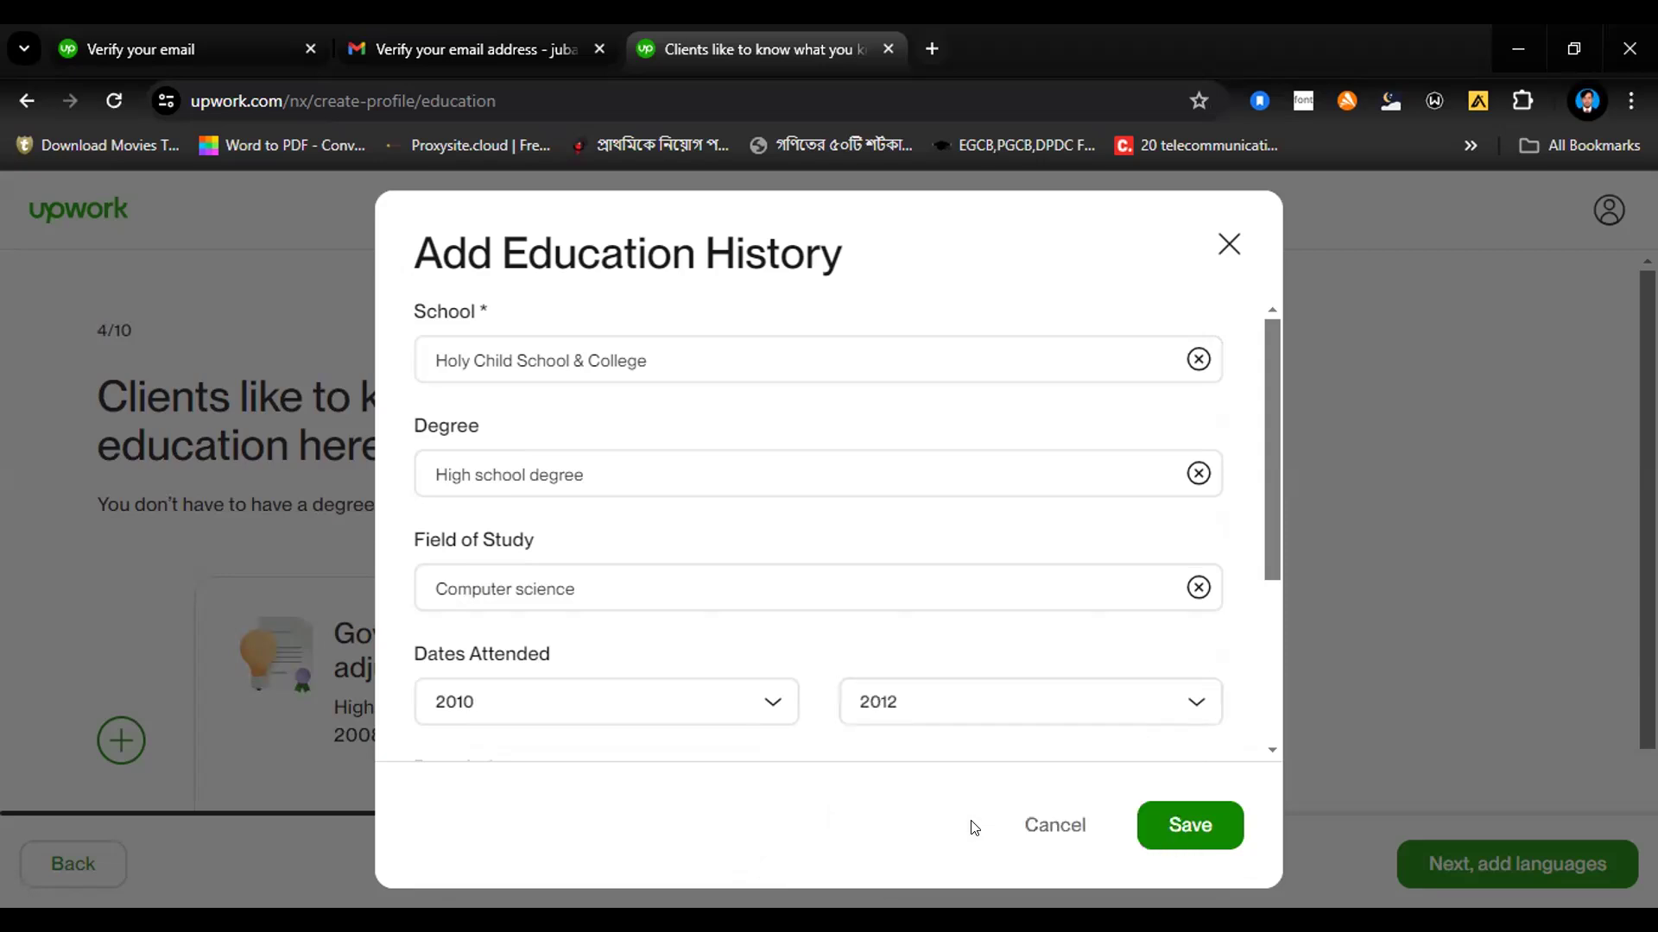
click(1171, 822)
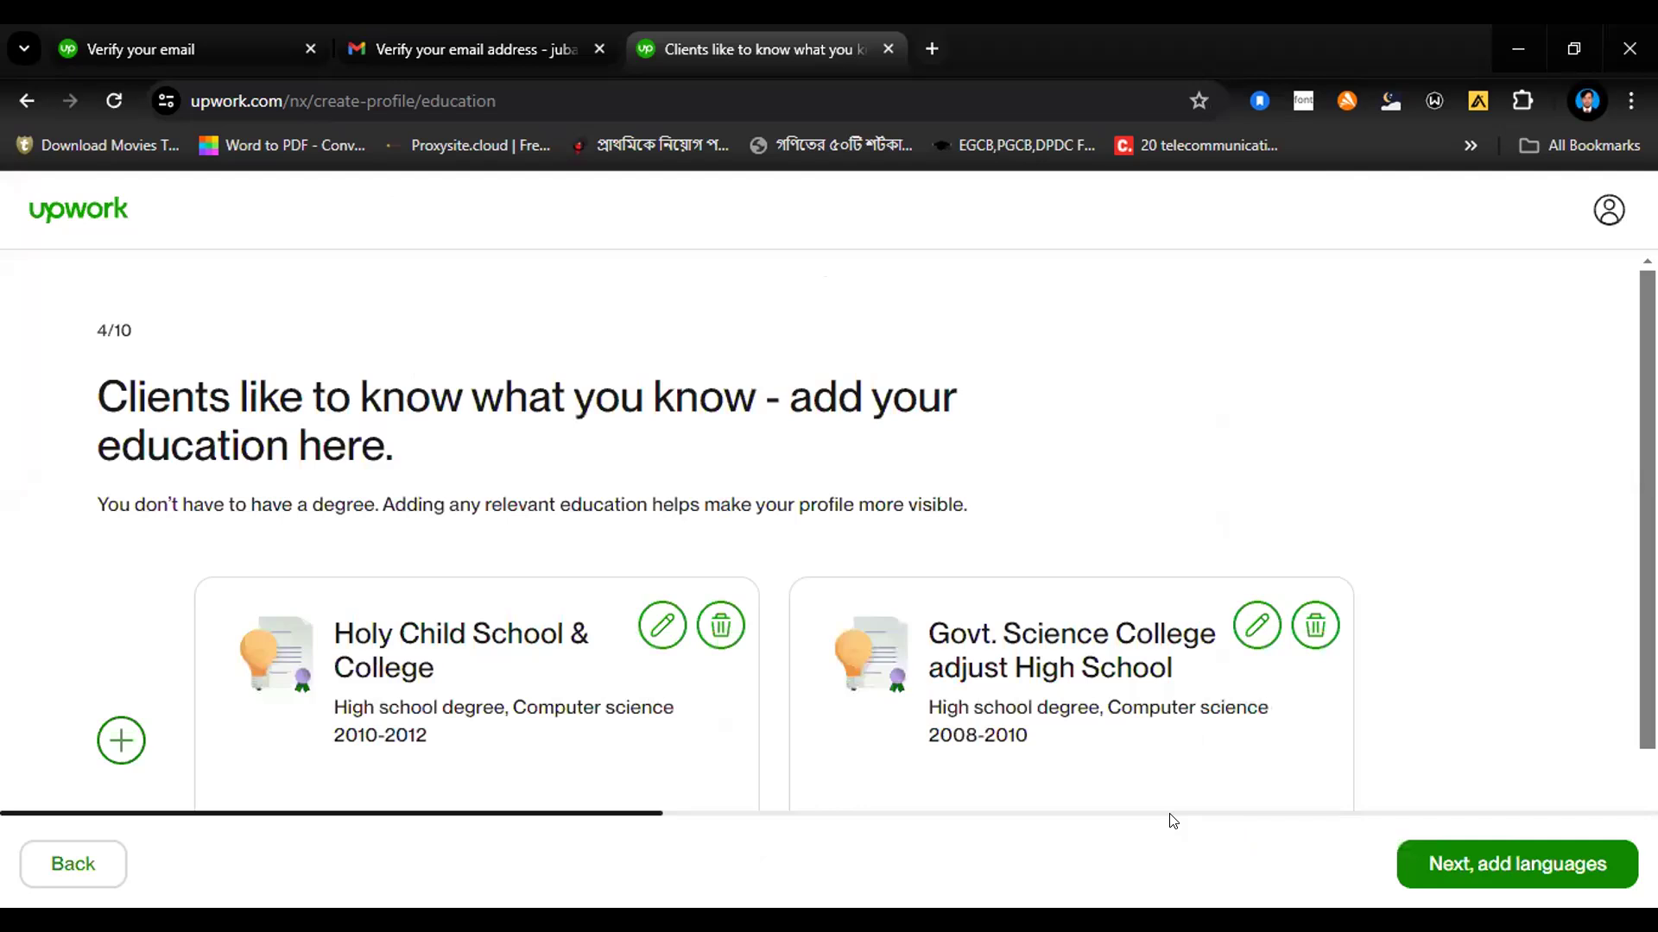
Step: Start a third education entry and choose the suggested Manarat International University as the school
click(121, 740)
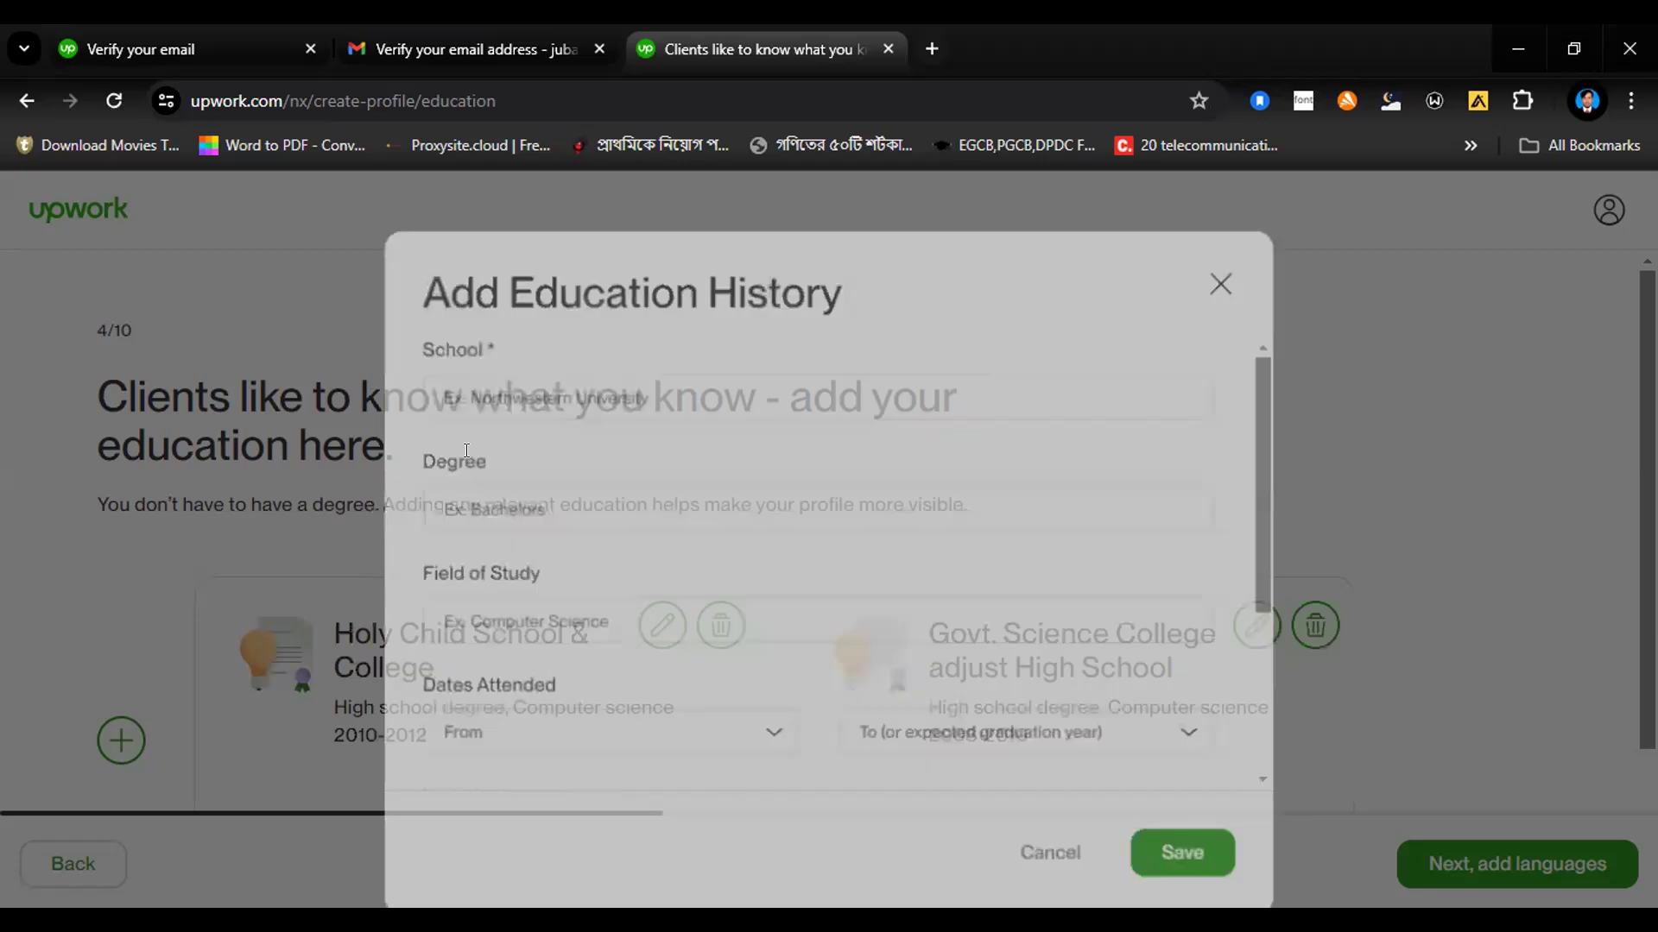
click(534, 361)
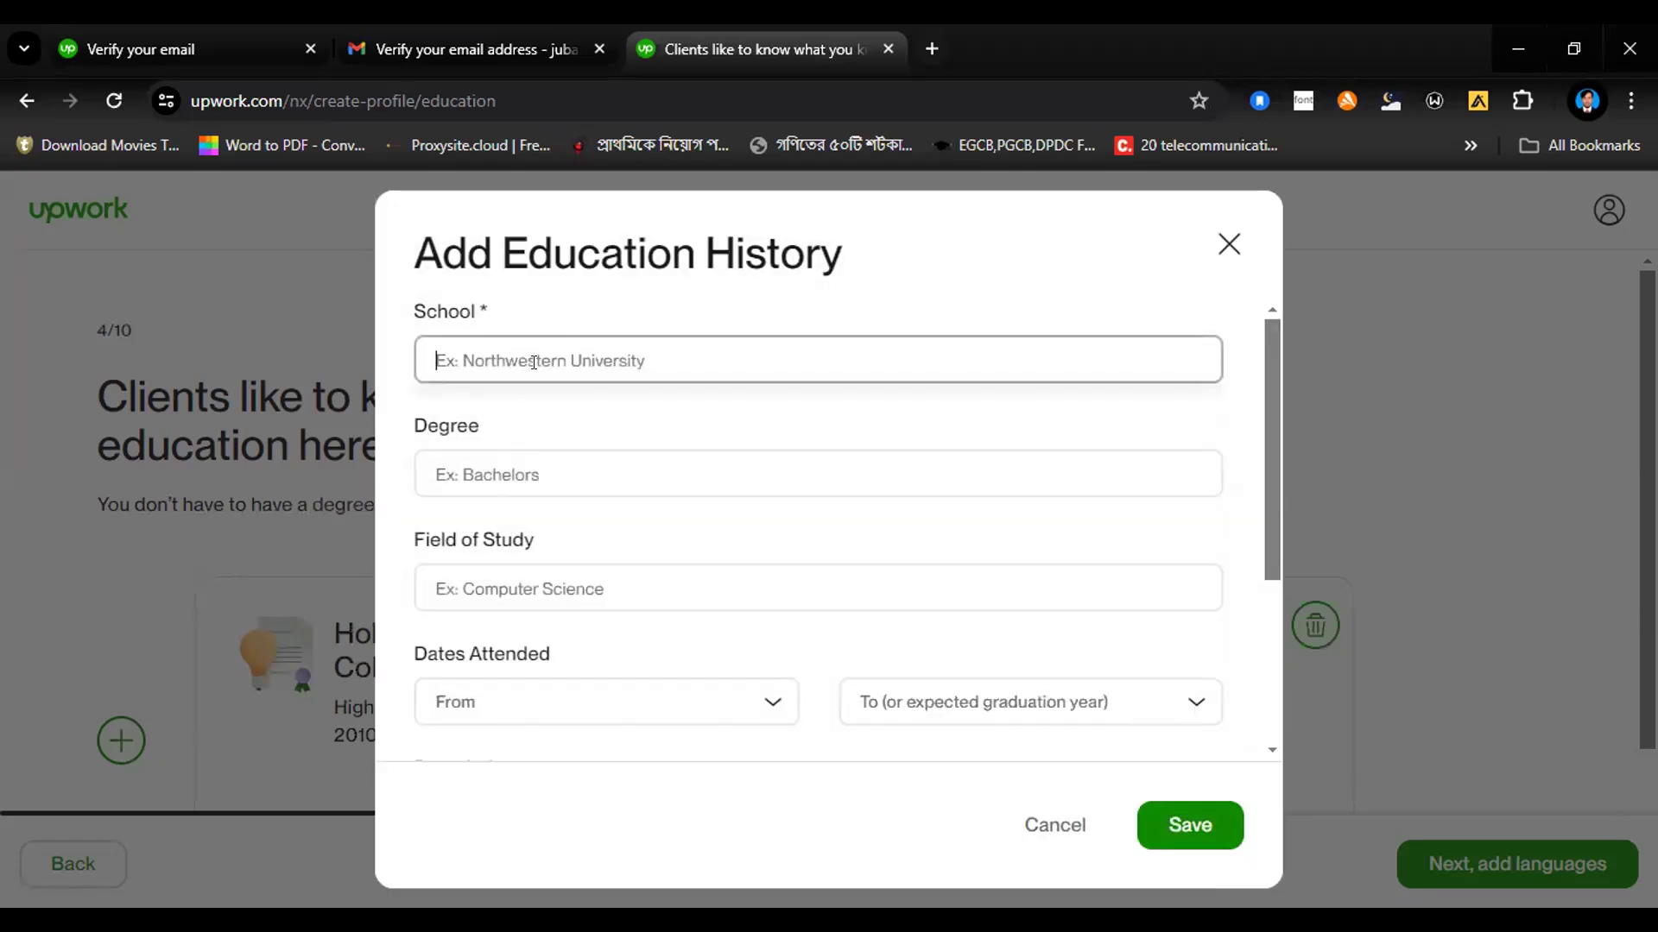
text(Manarat)
click(528, 409)
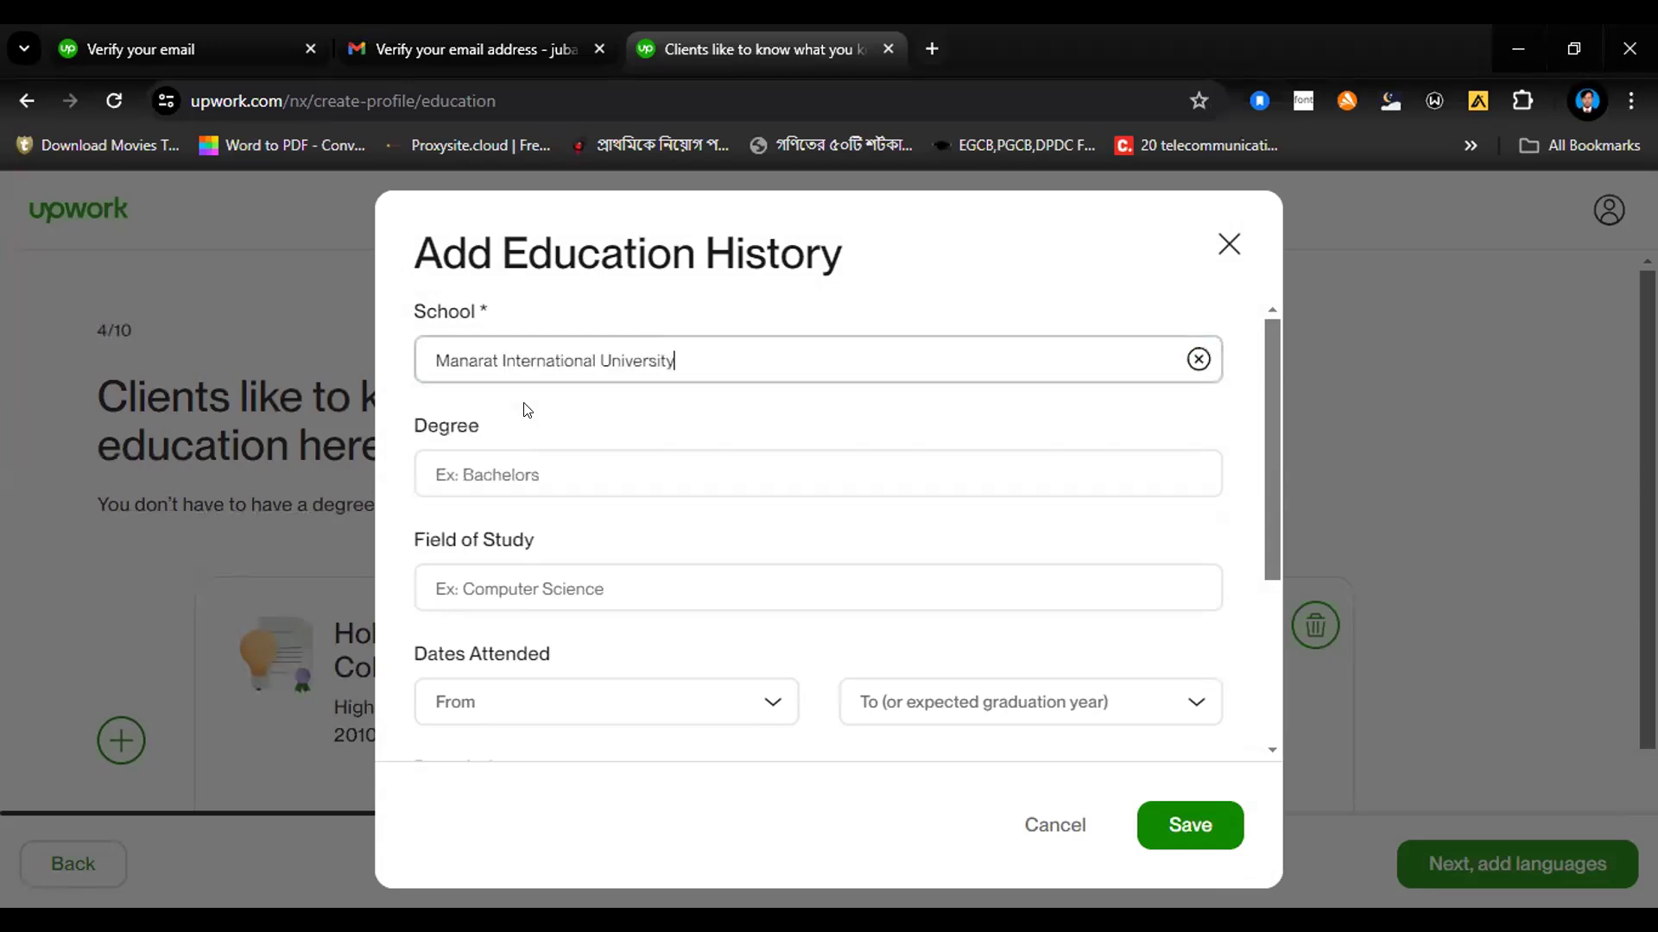
Step: Set the degree for the Manarat International University entry to "Bachelor of Science (BS)"
click(513, 466)
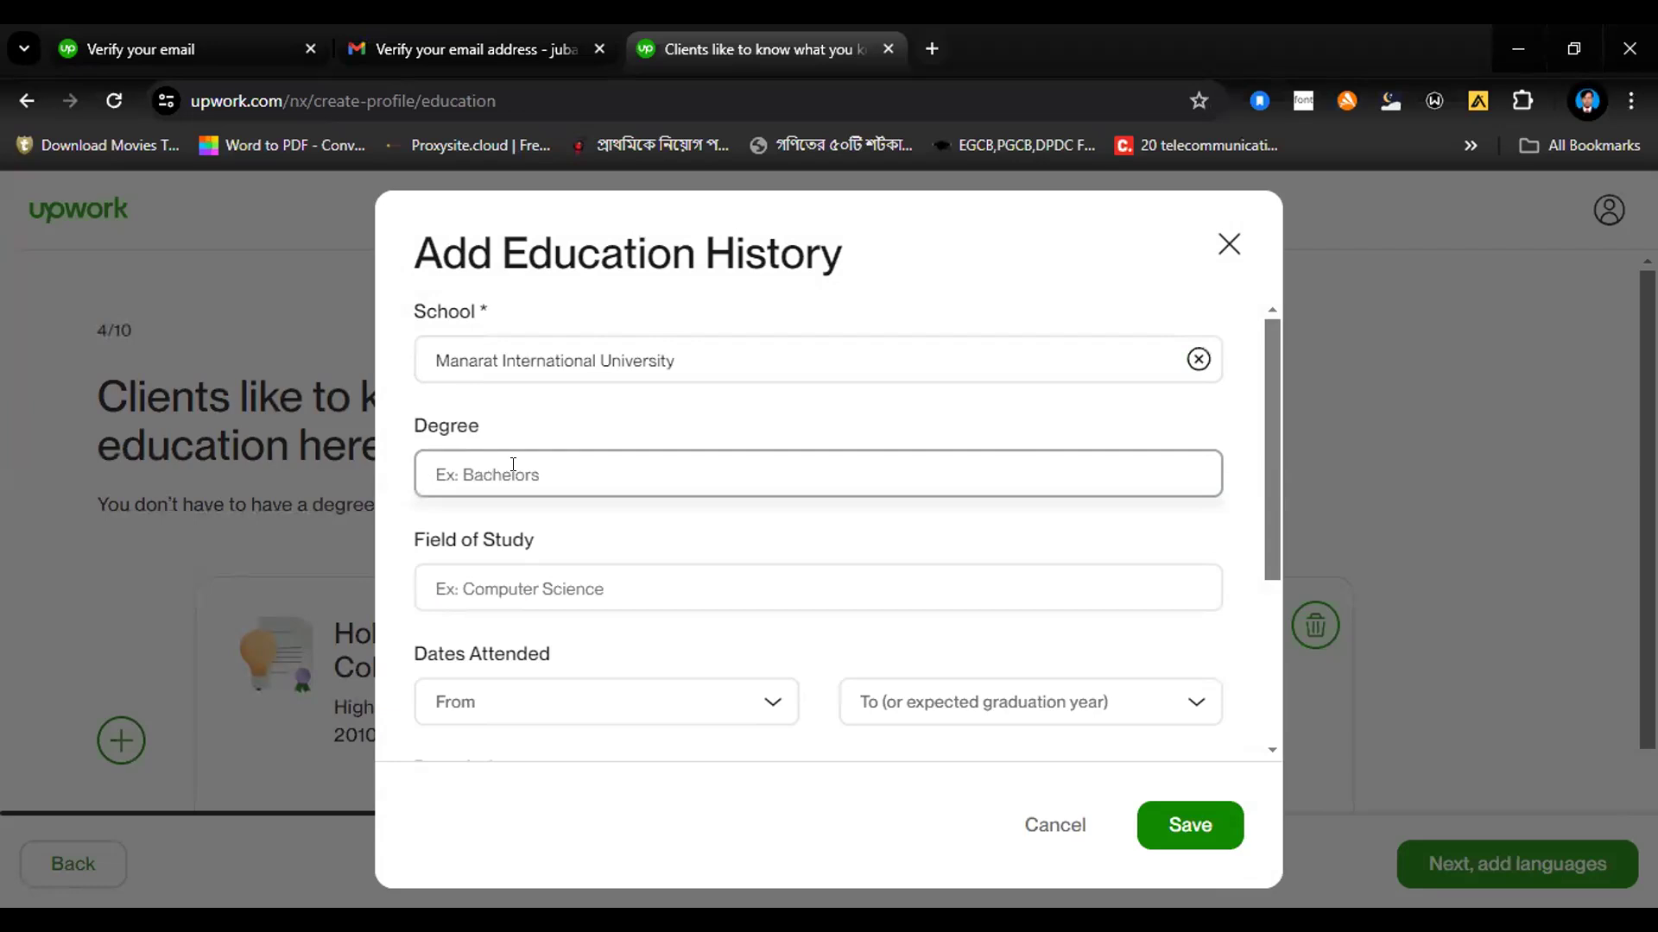
text(B)
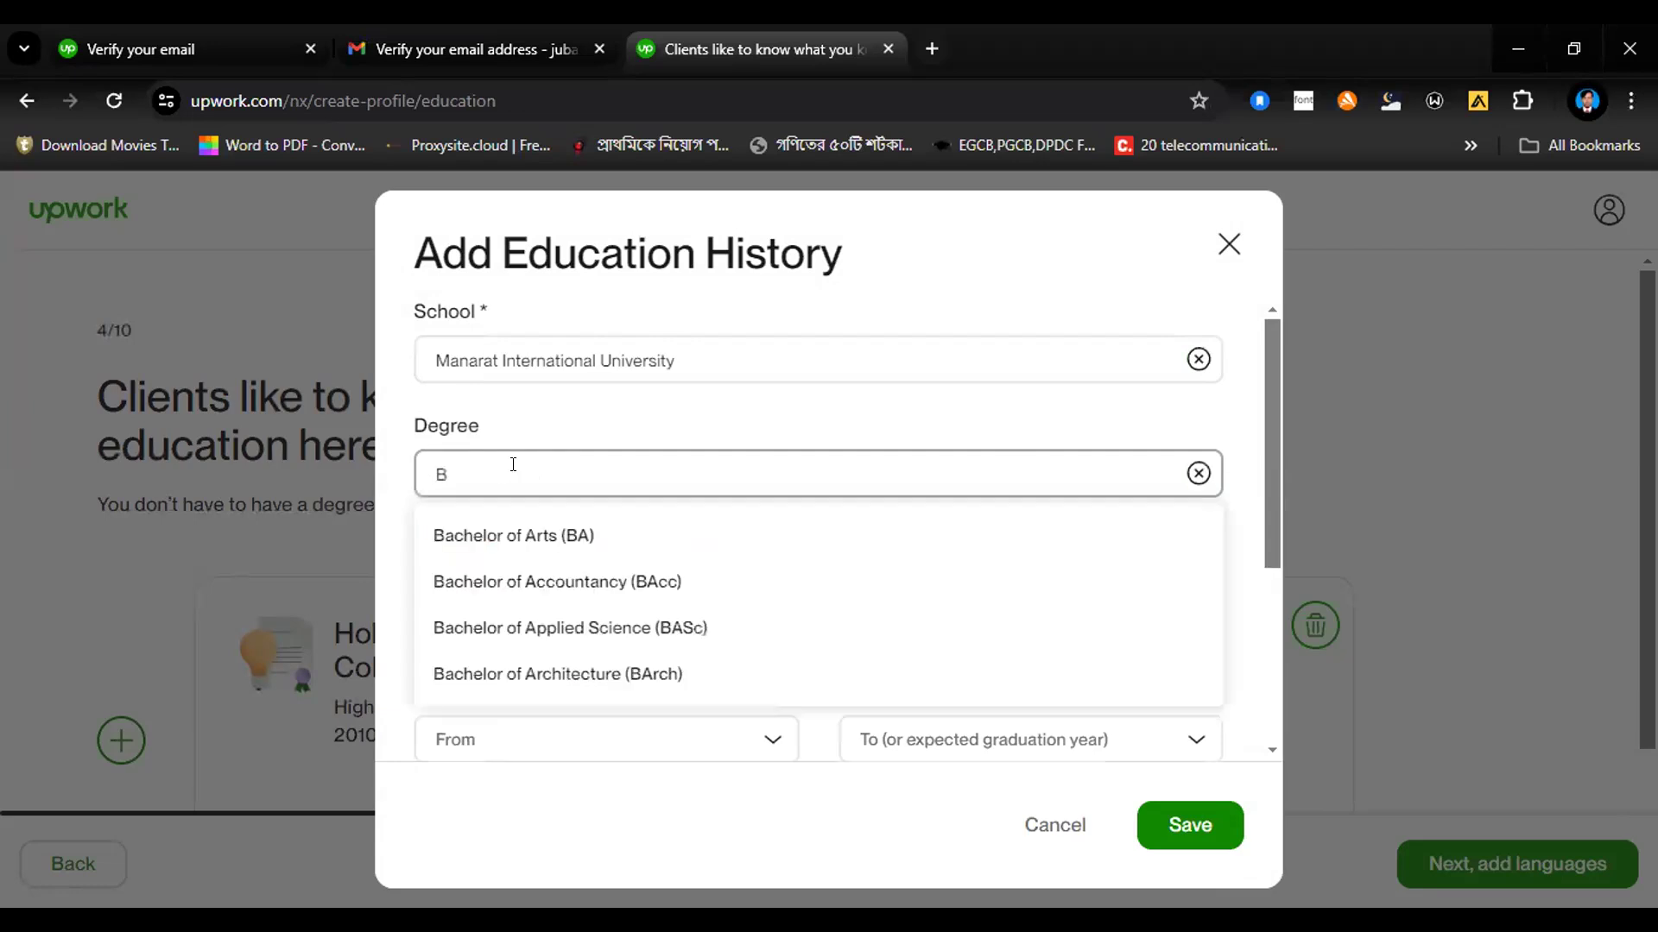
text(ach)
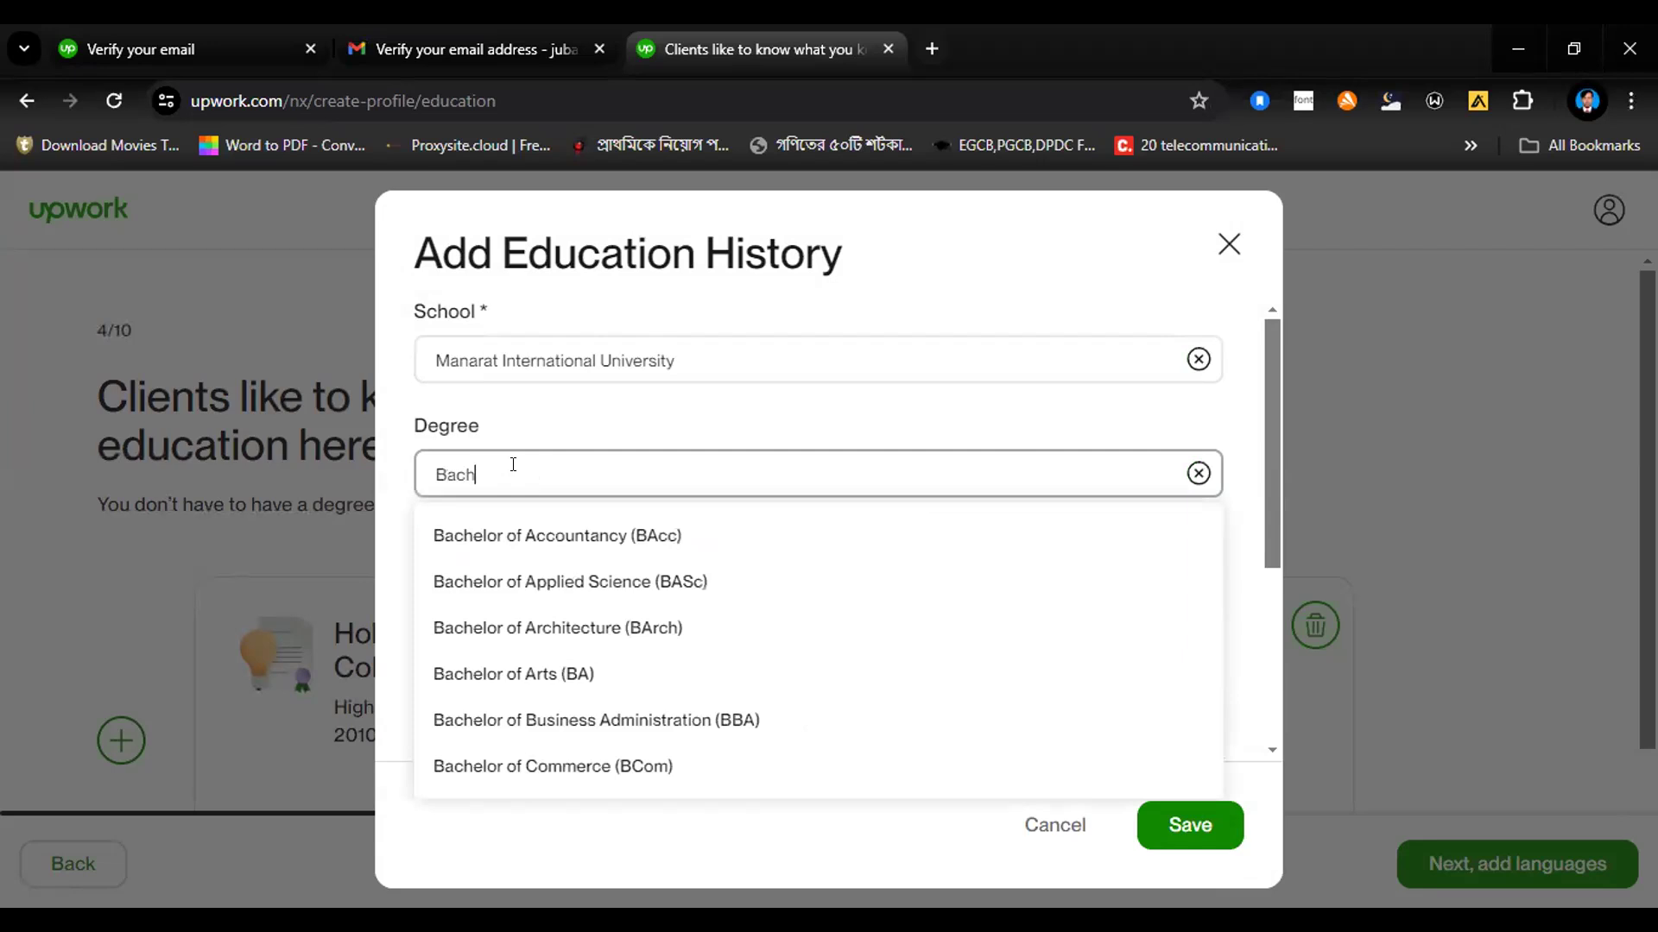
text(elor)
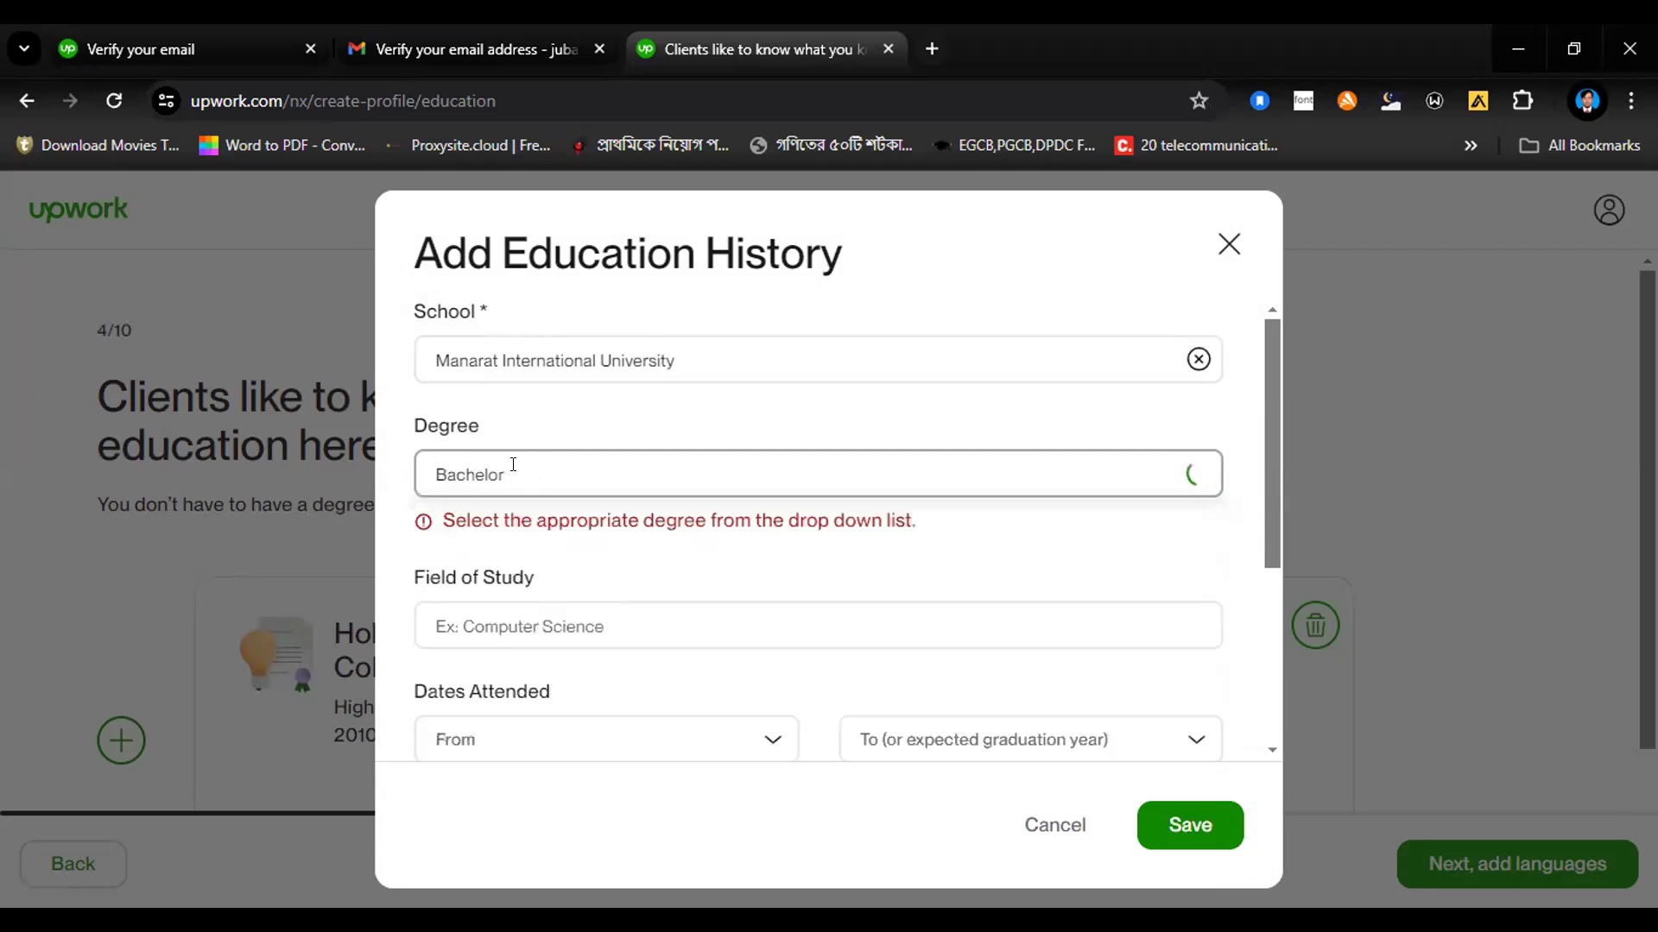
text( o)
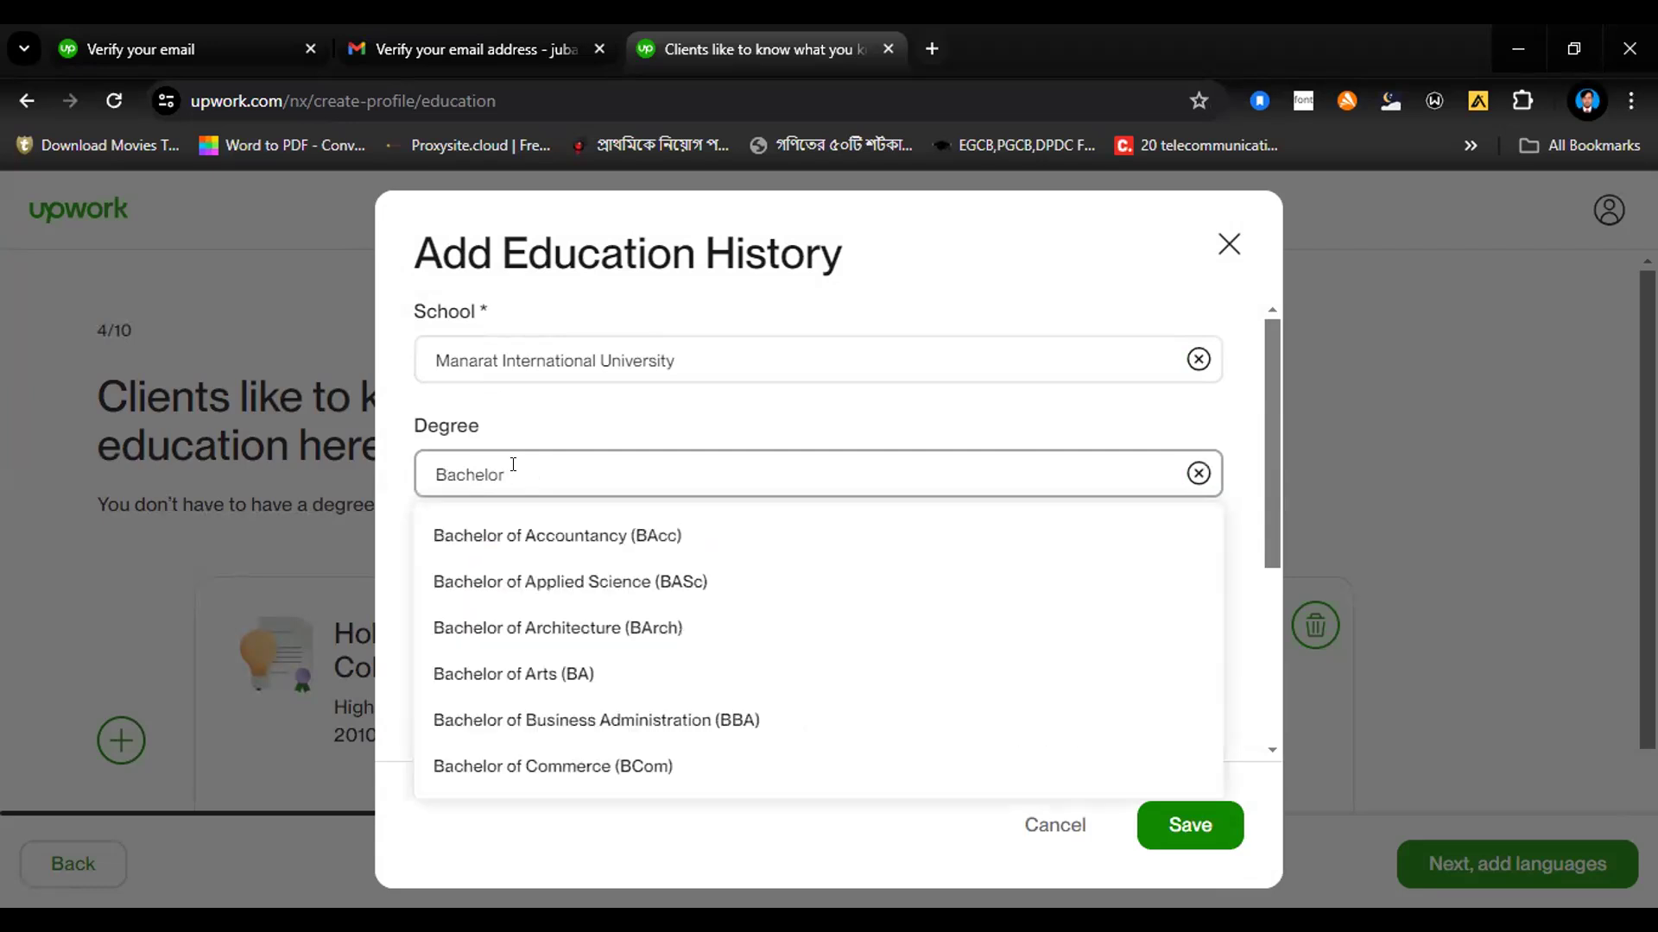
text(f Sc)
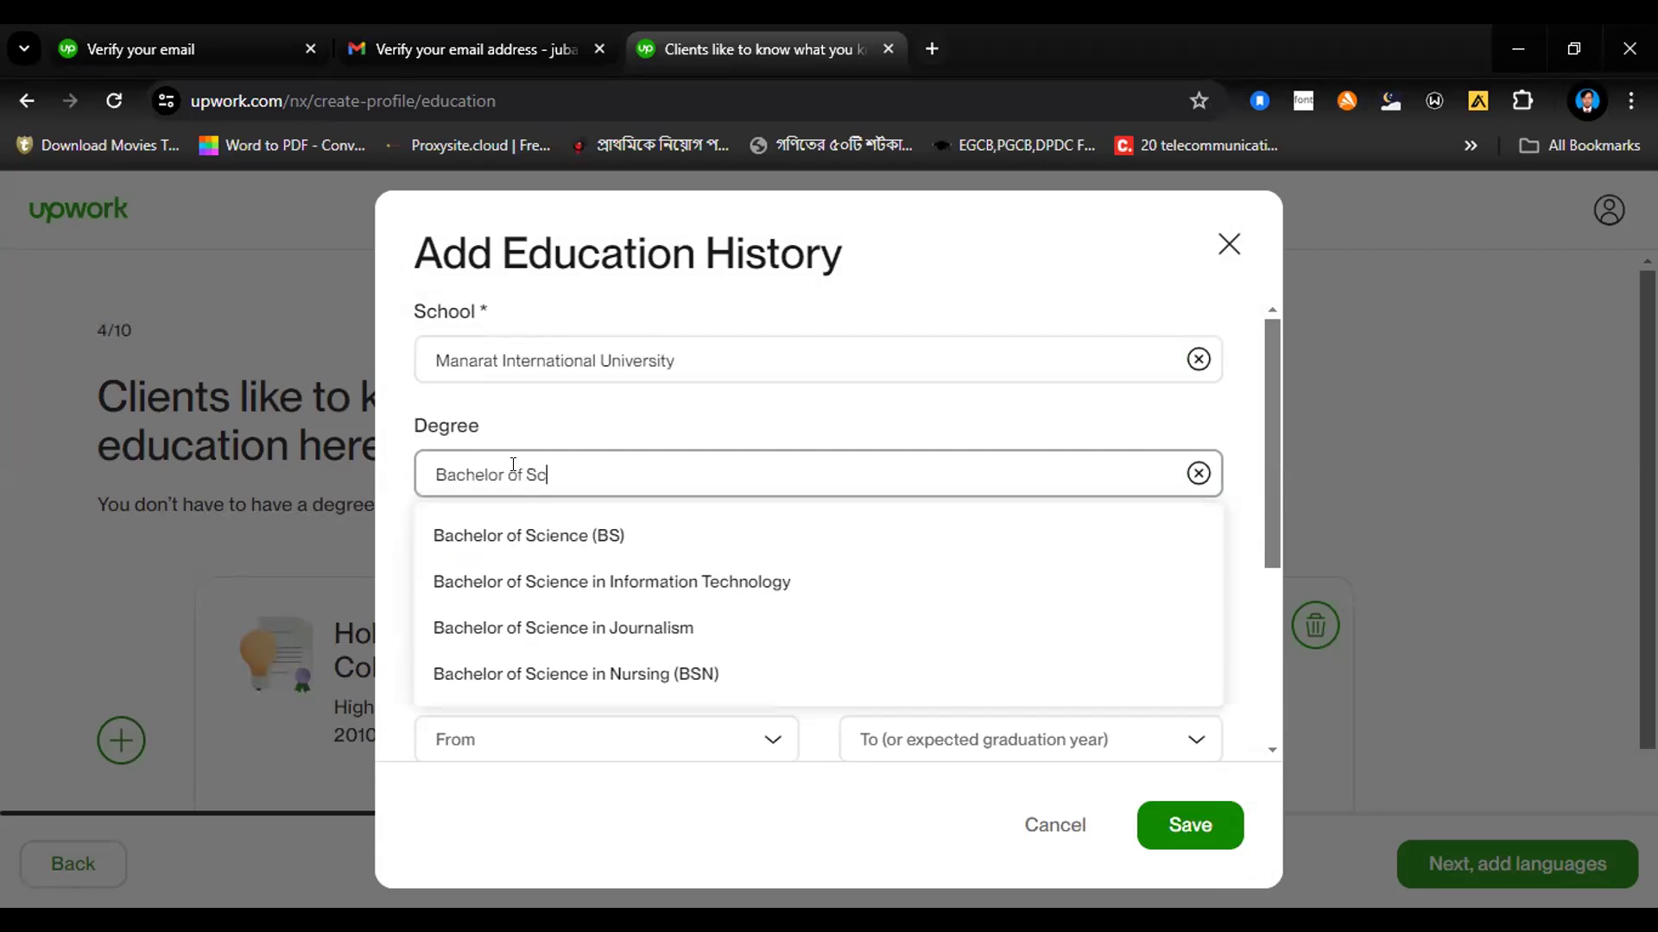
text(i)
click(496, 533)
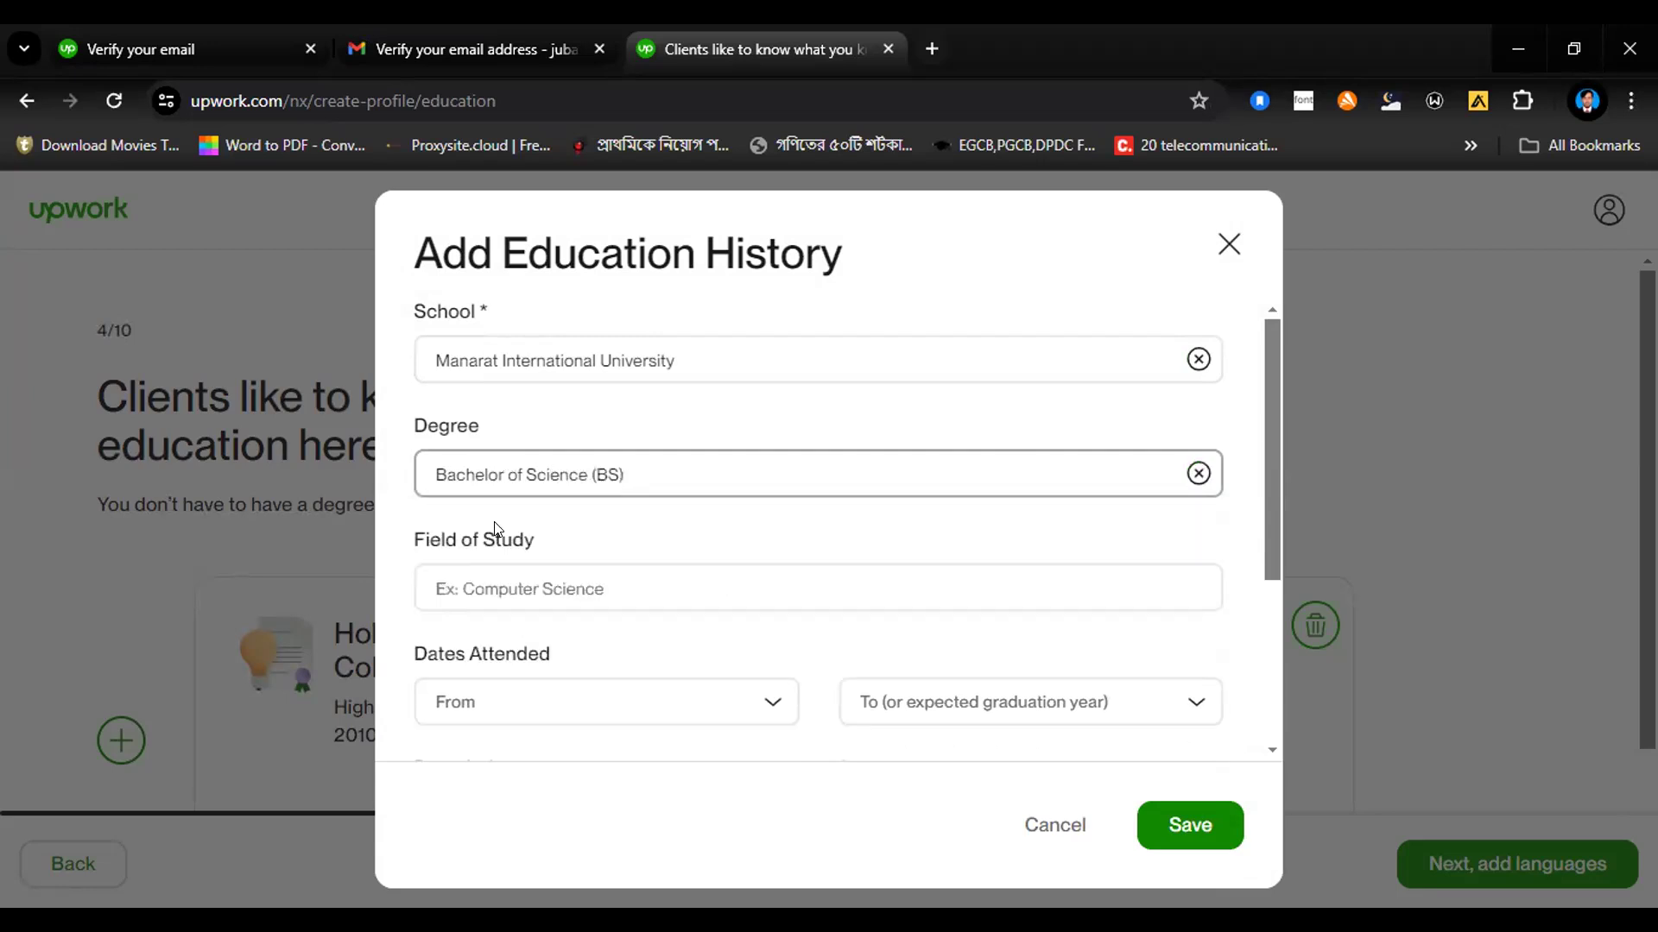
Step: Set the field of study for Manarat International University to the suggested "Electrical engineering"
click(502, 583)
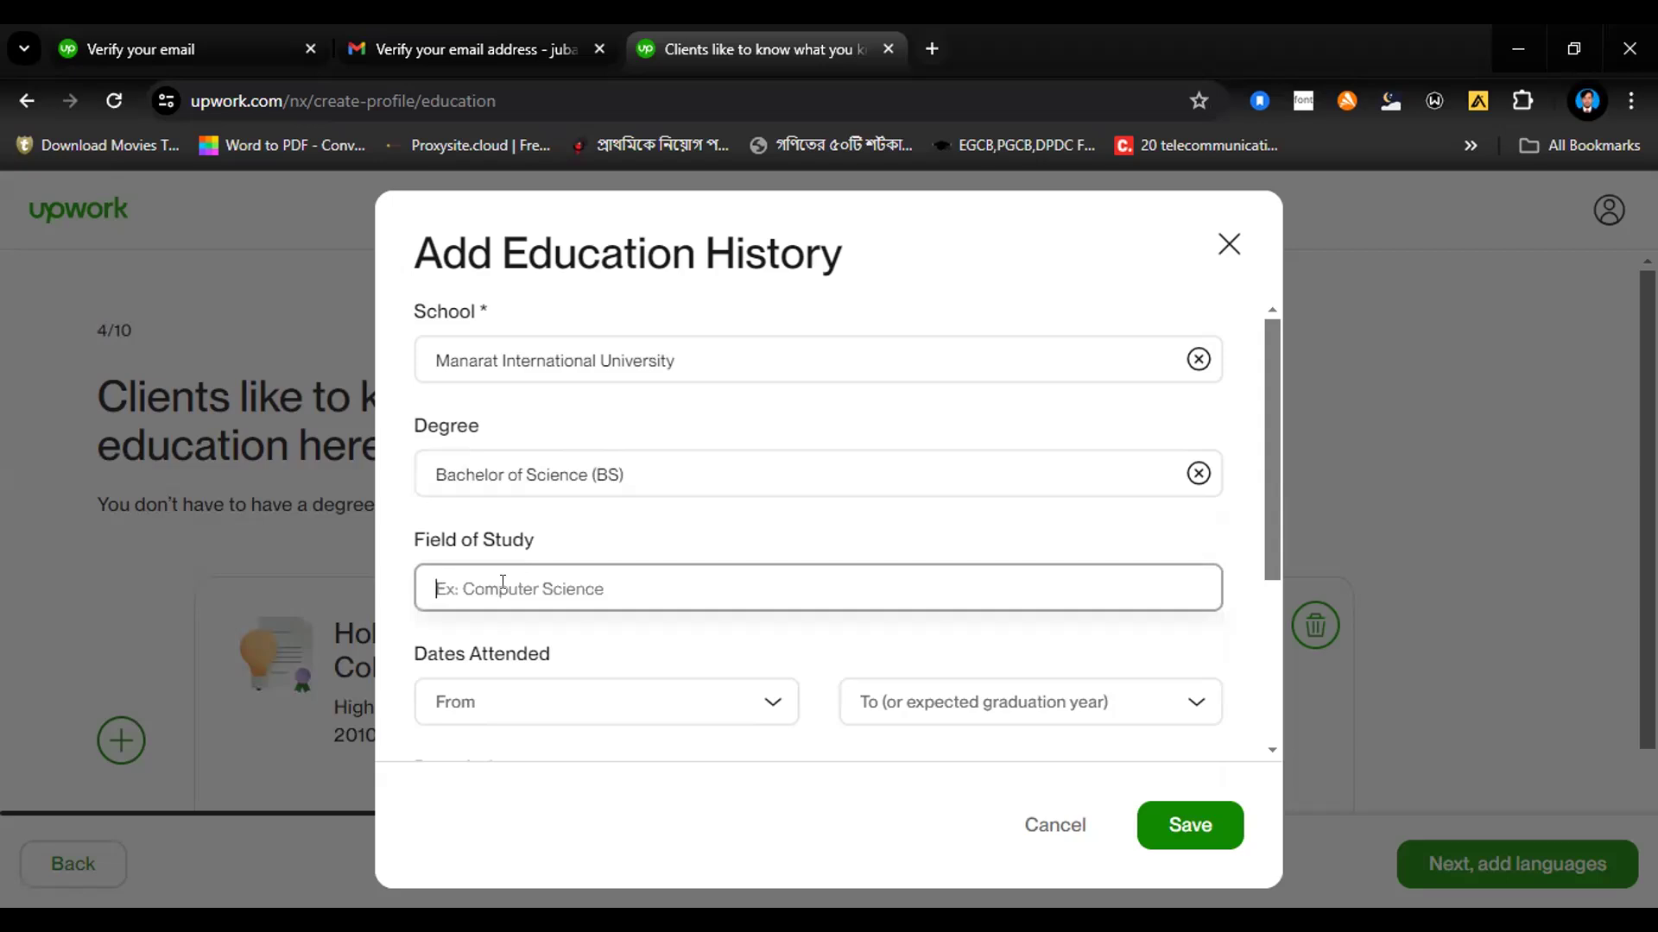
text(Ele)
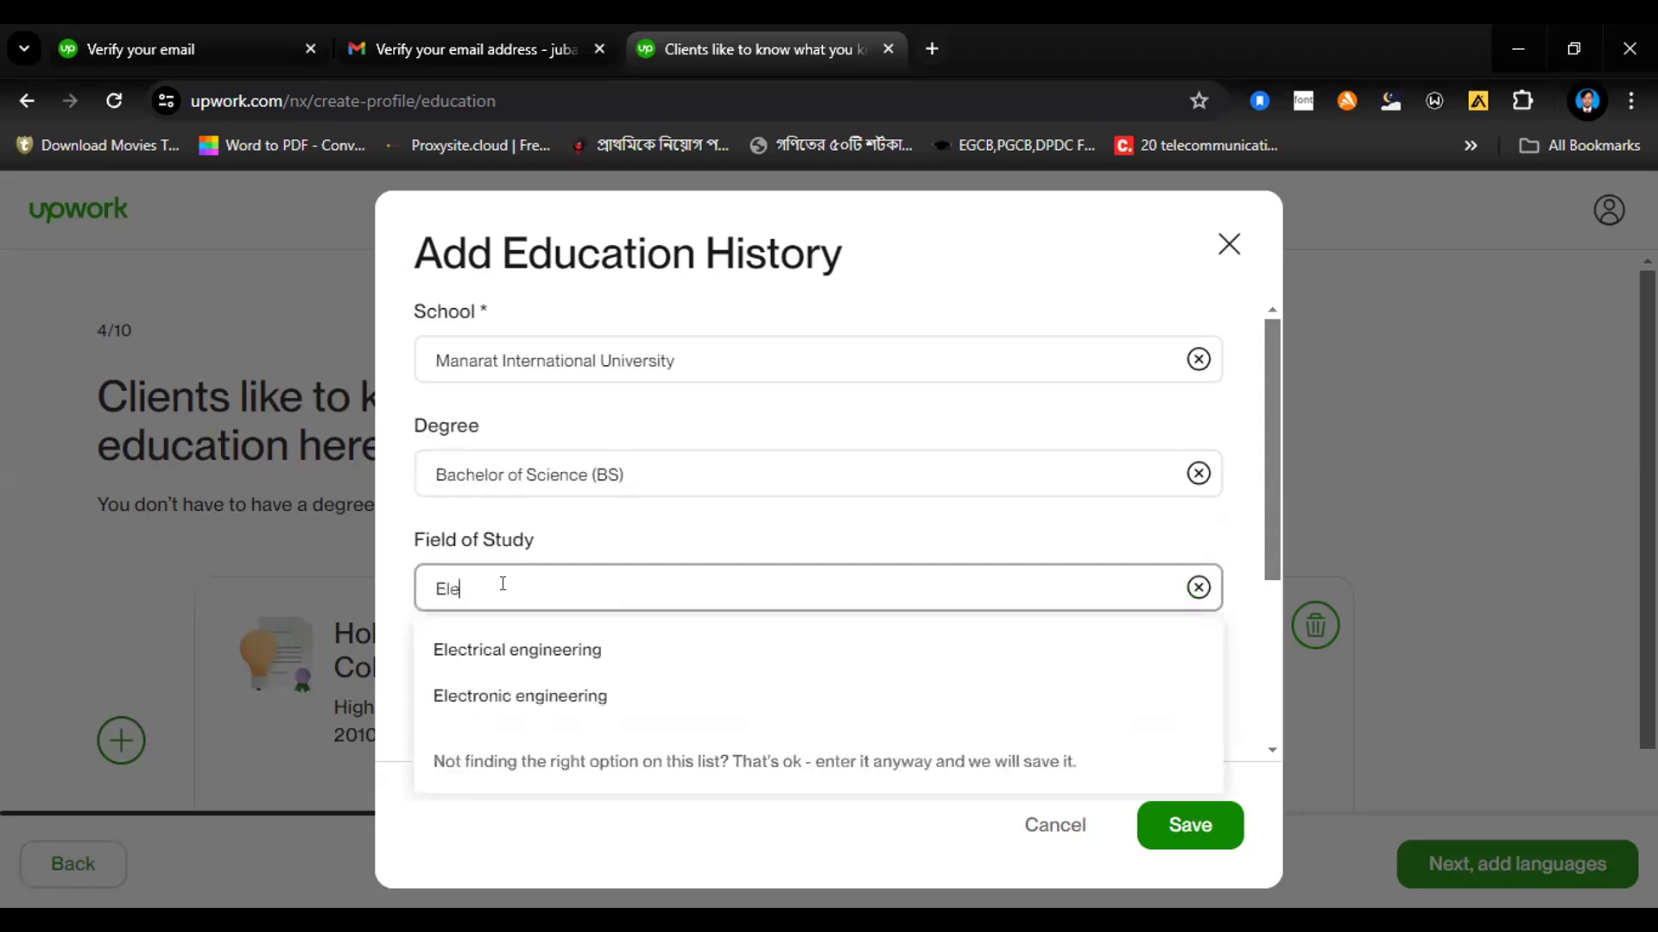
click(493, 654)
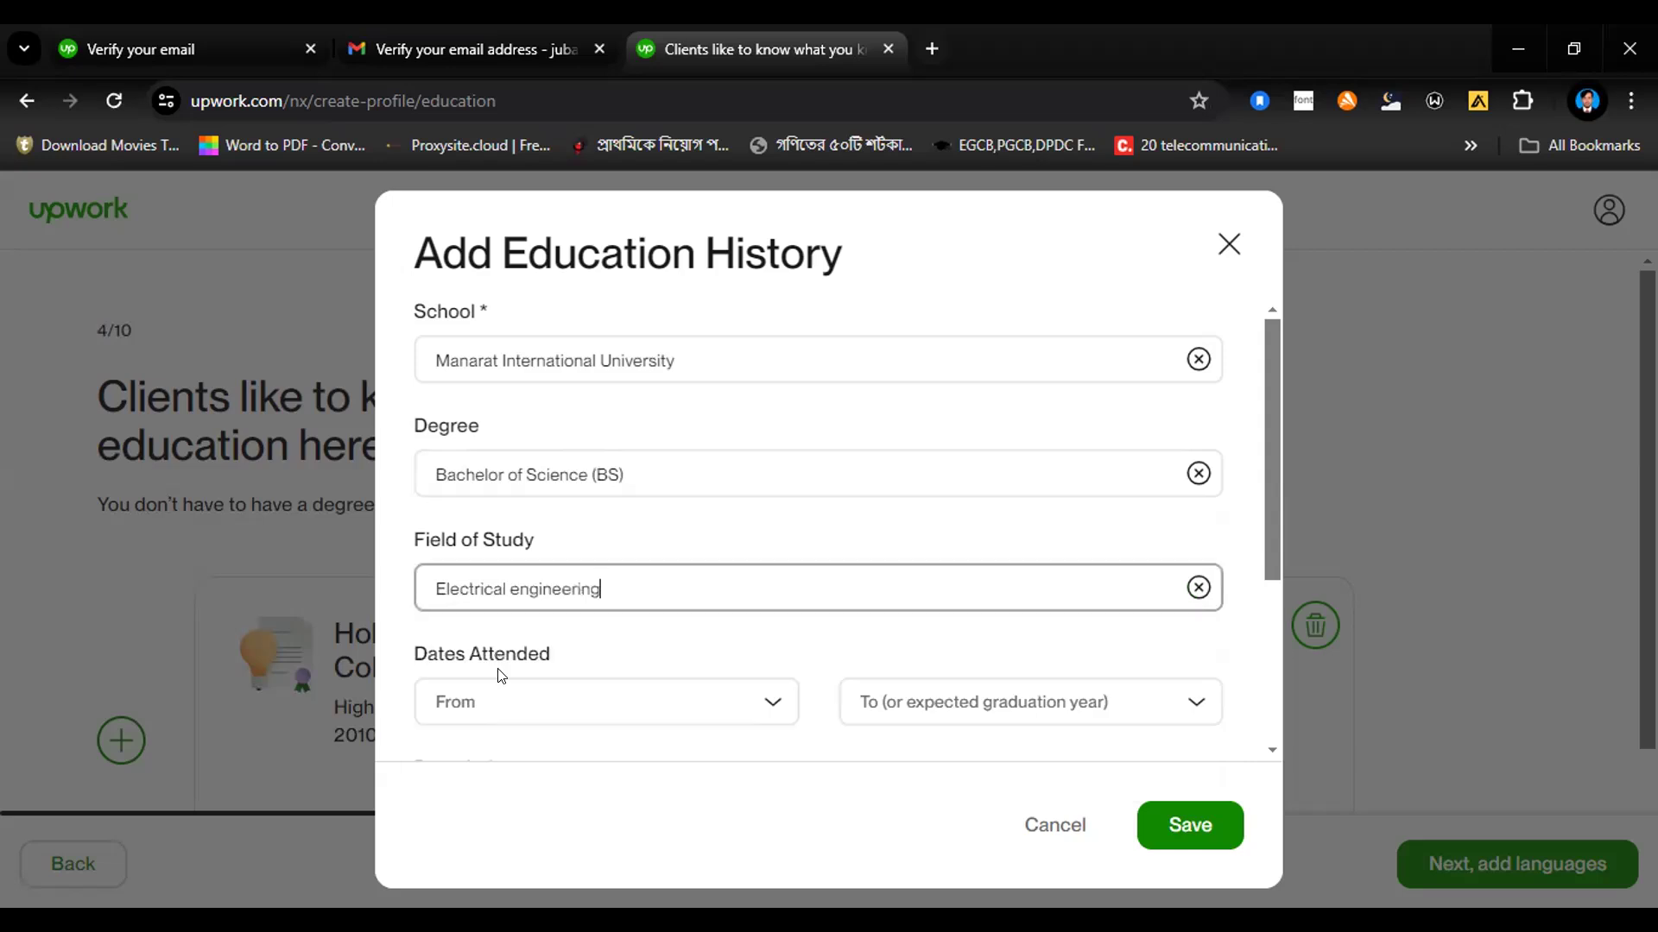
Step: Set the dates attended from 2012 to 2016 and save the Manarat International University entry
click(541, 702)
text(2012)
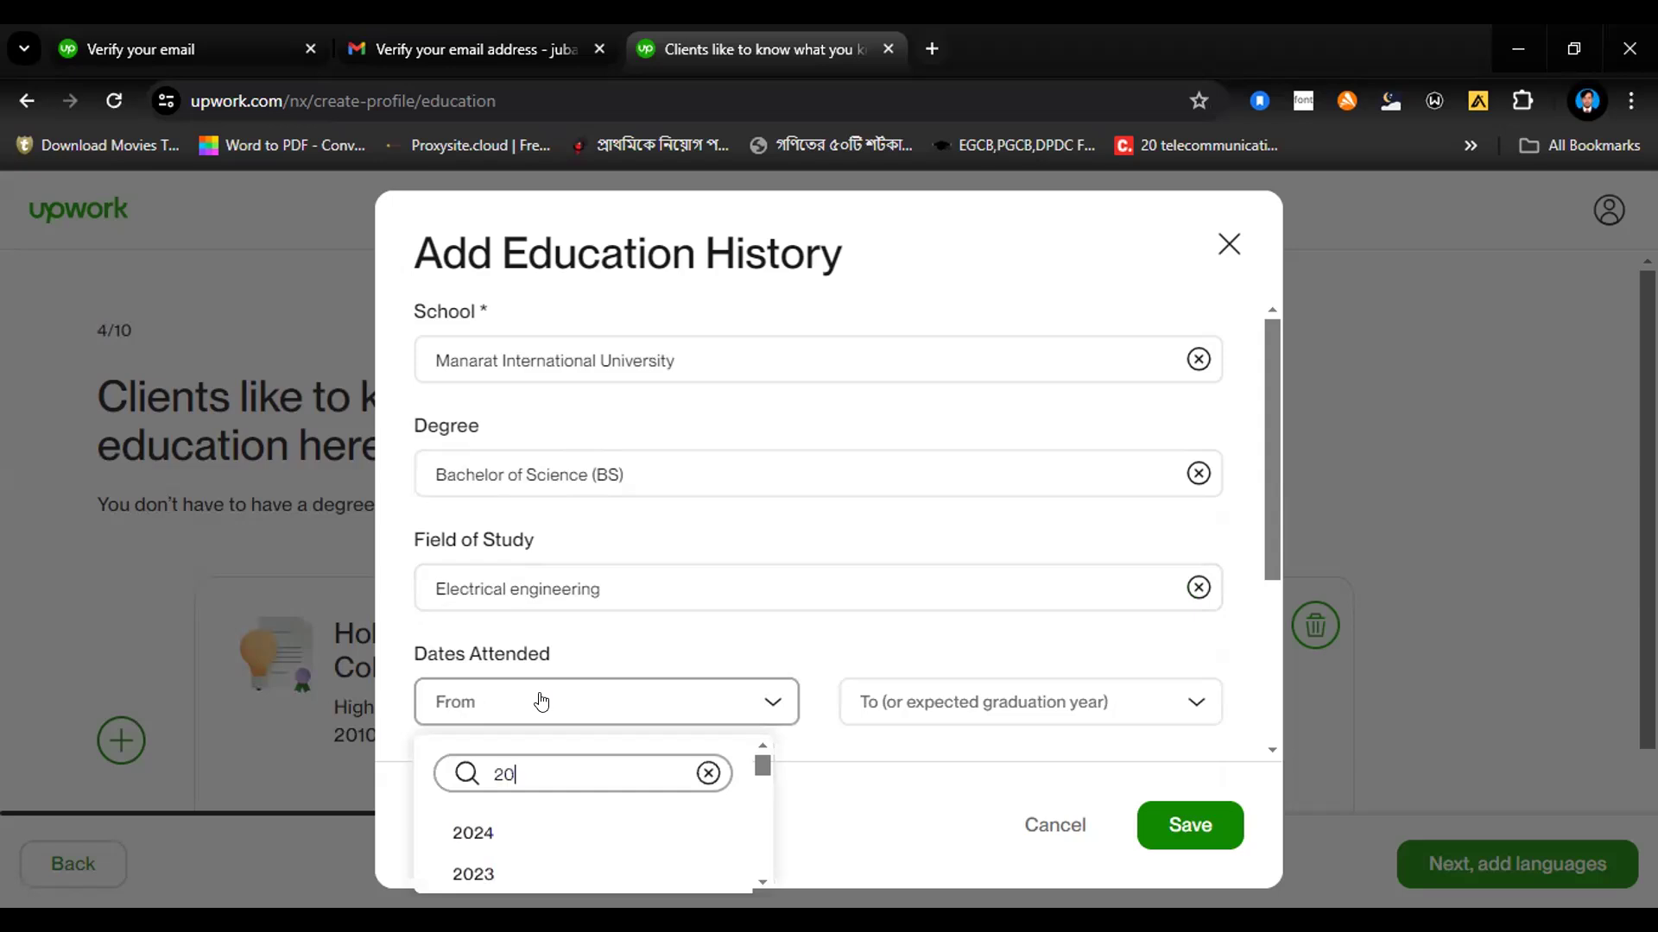
click(552, 828)
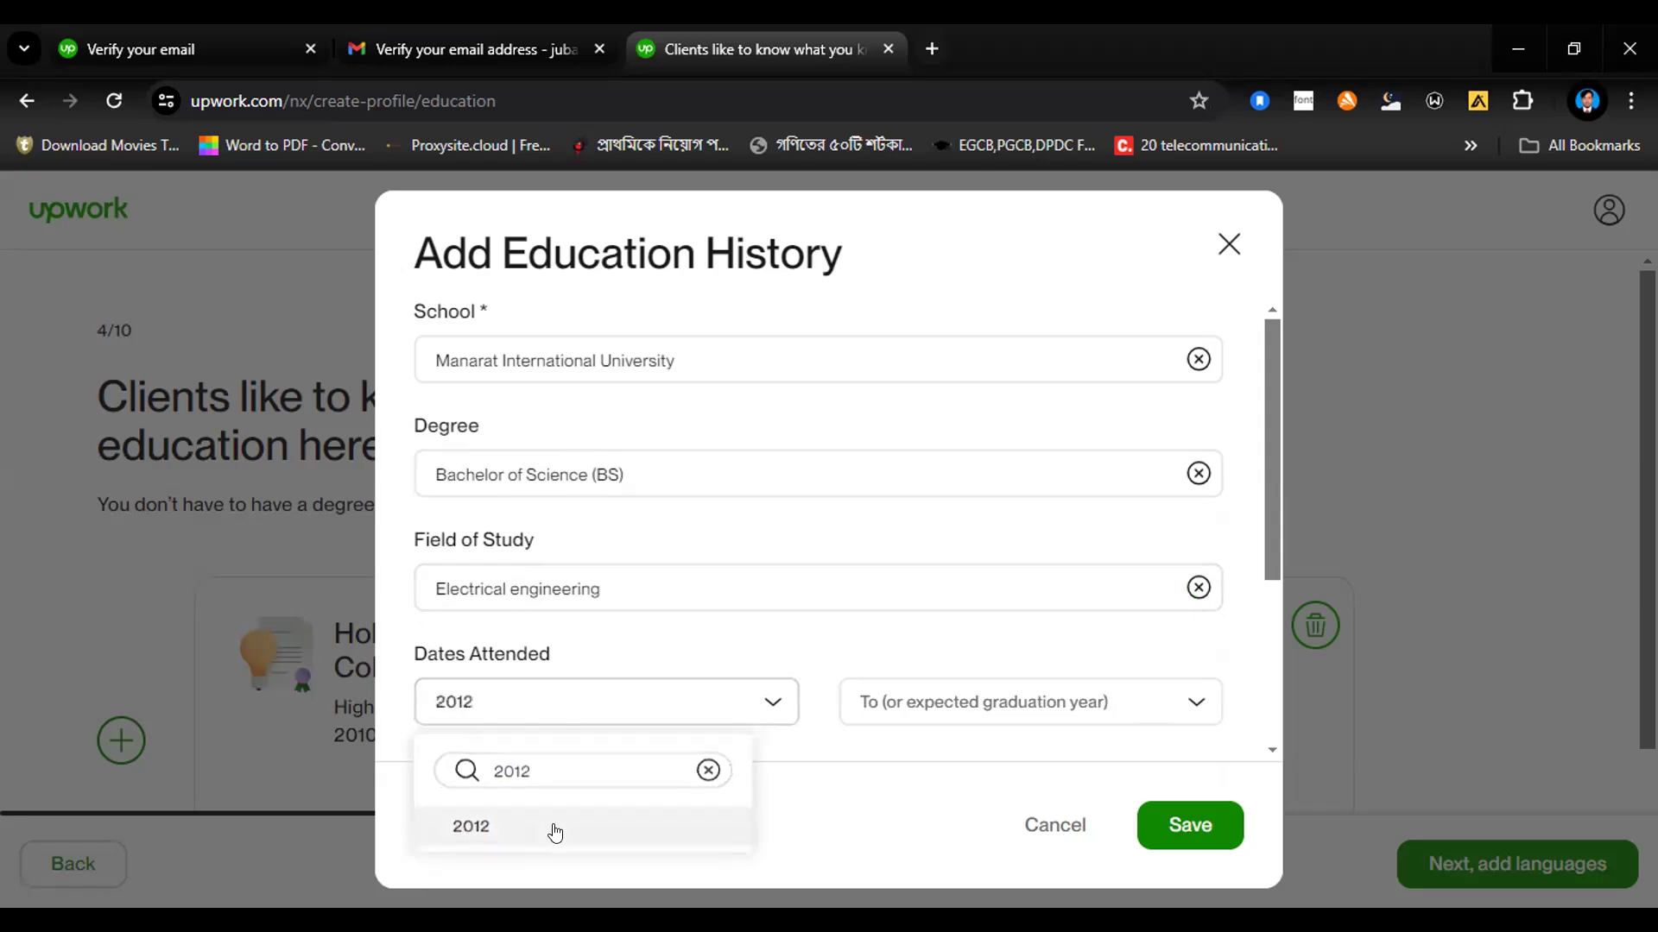
click(981, 704)
text(201)
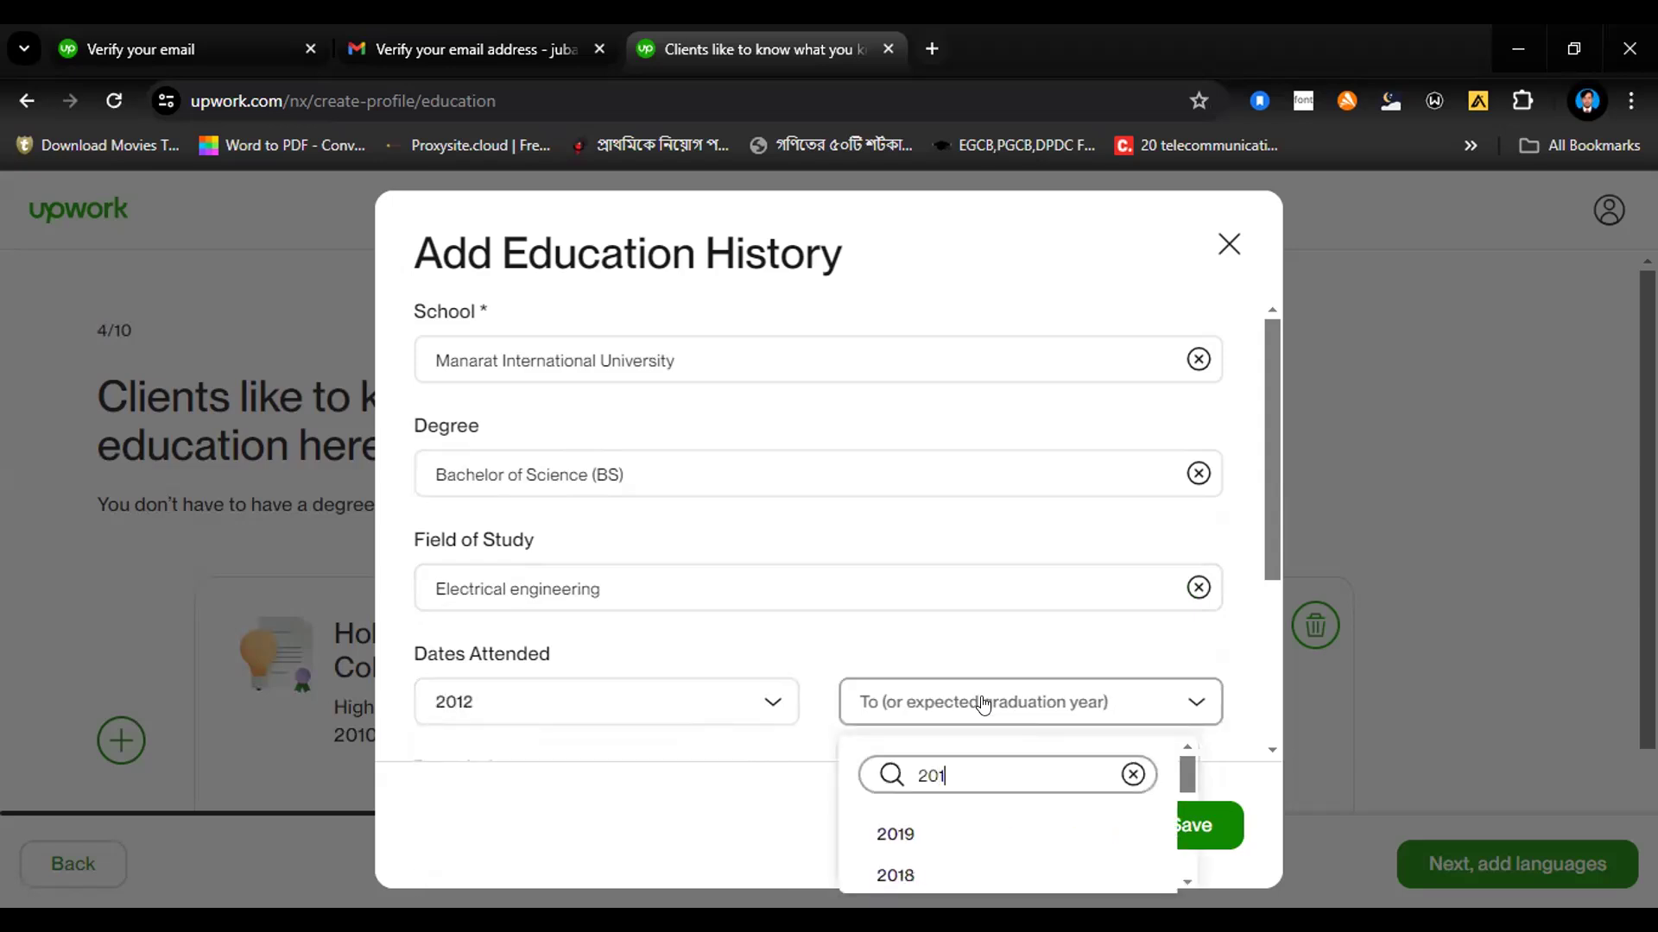
text(6)
click(1036, 833)
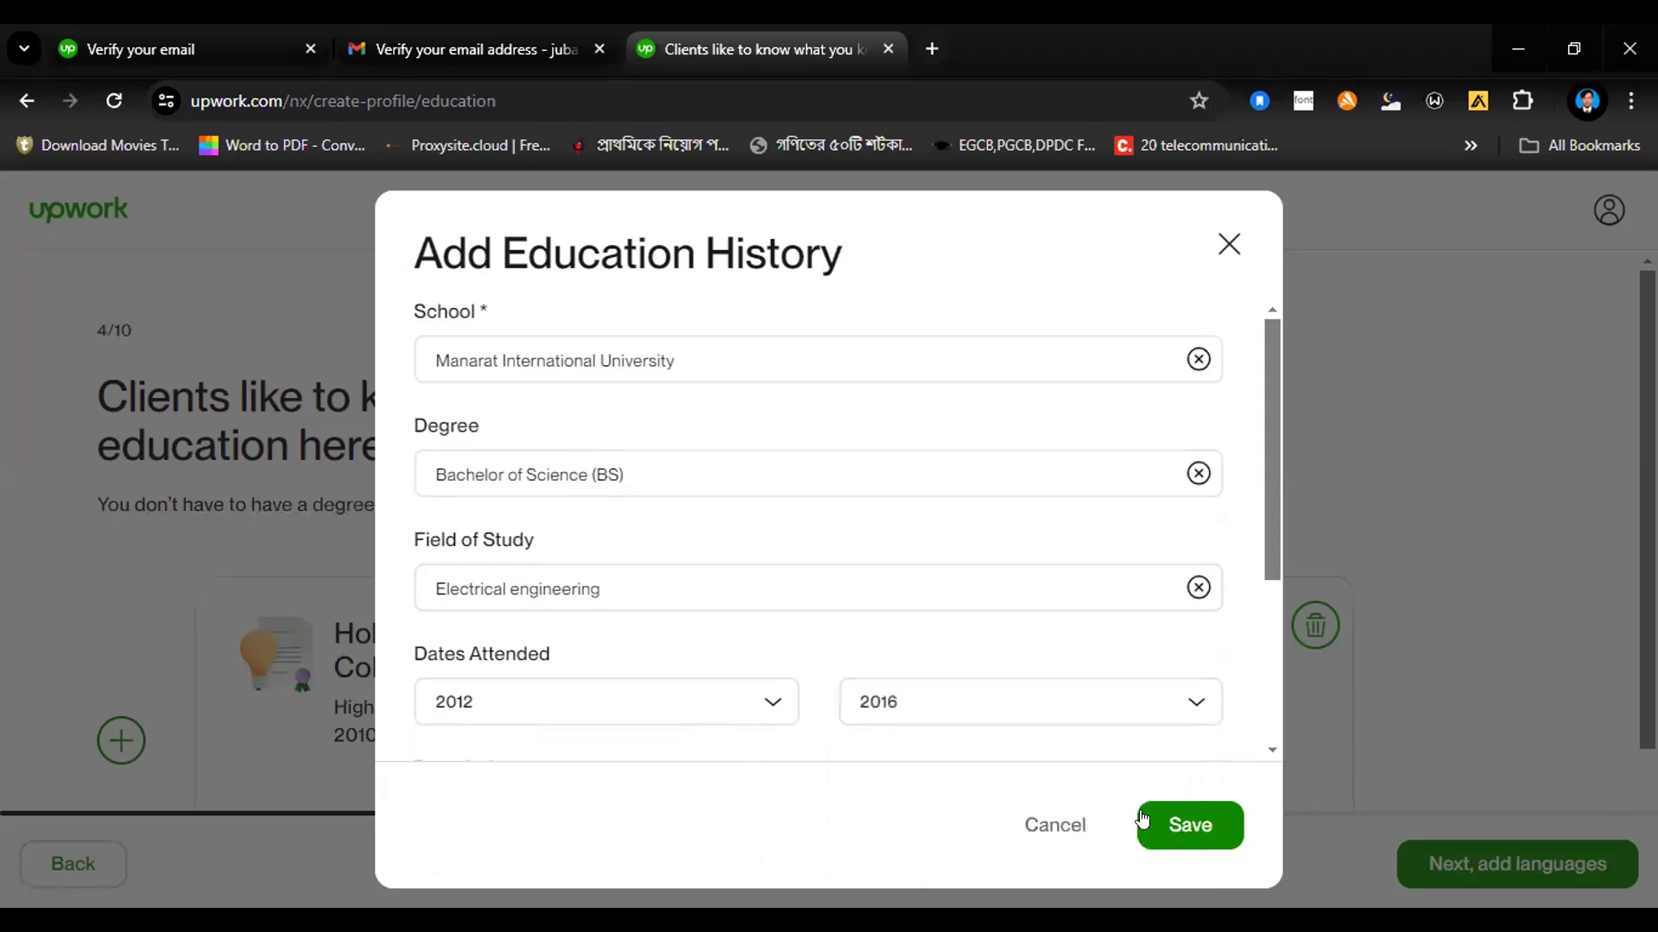
click(1148, 817)
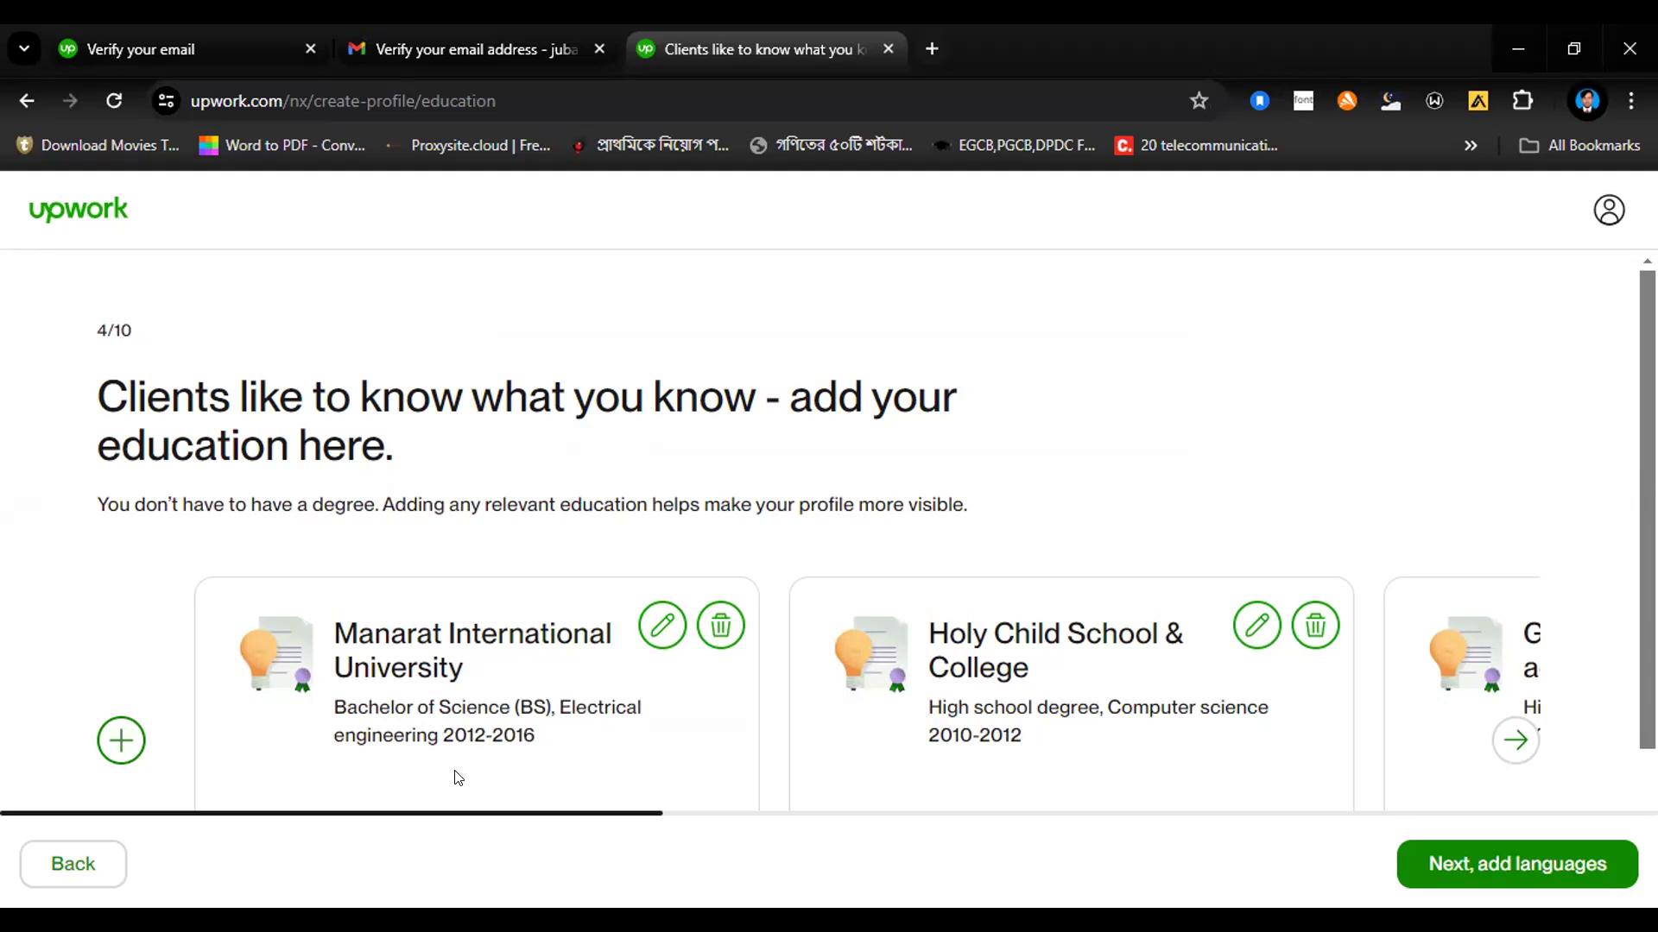
Step: Continue to the languages page and set the English proficiency to Fluent
click(1470, 868)
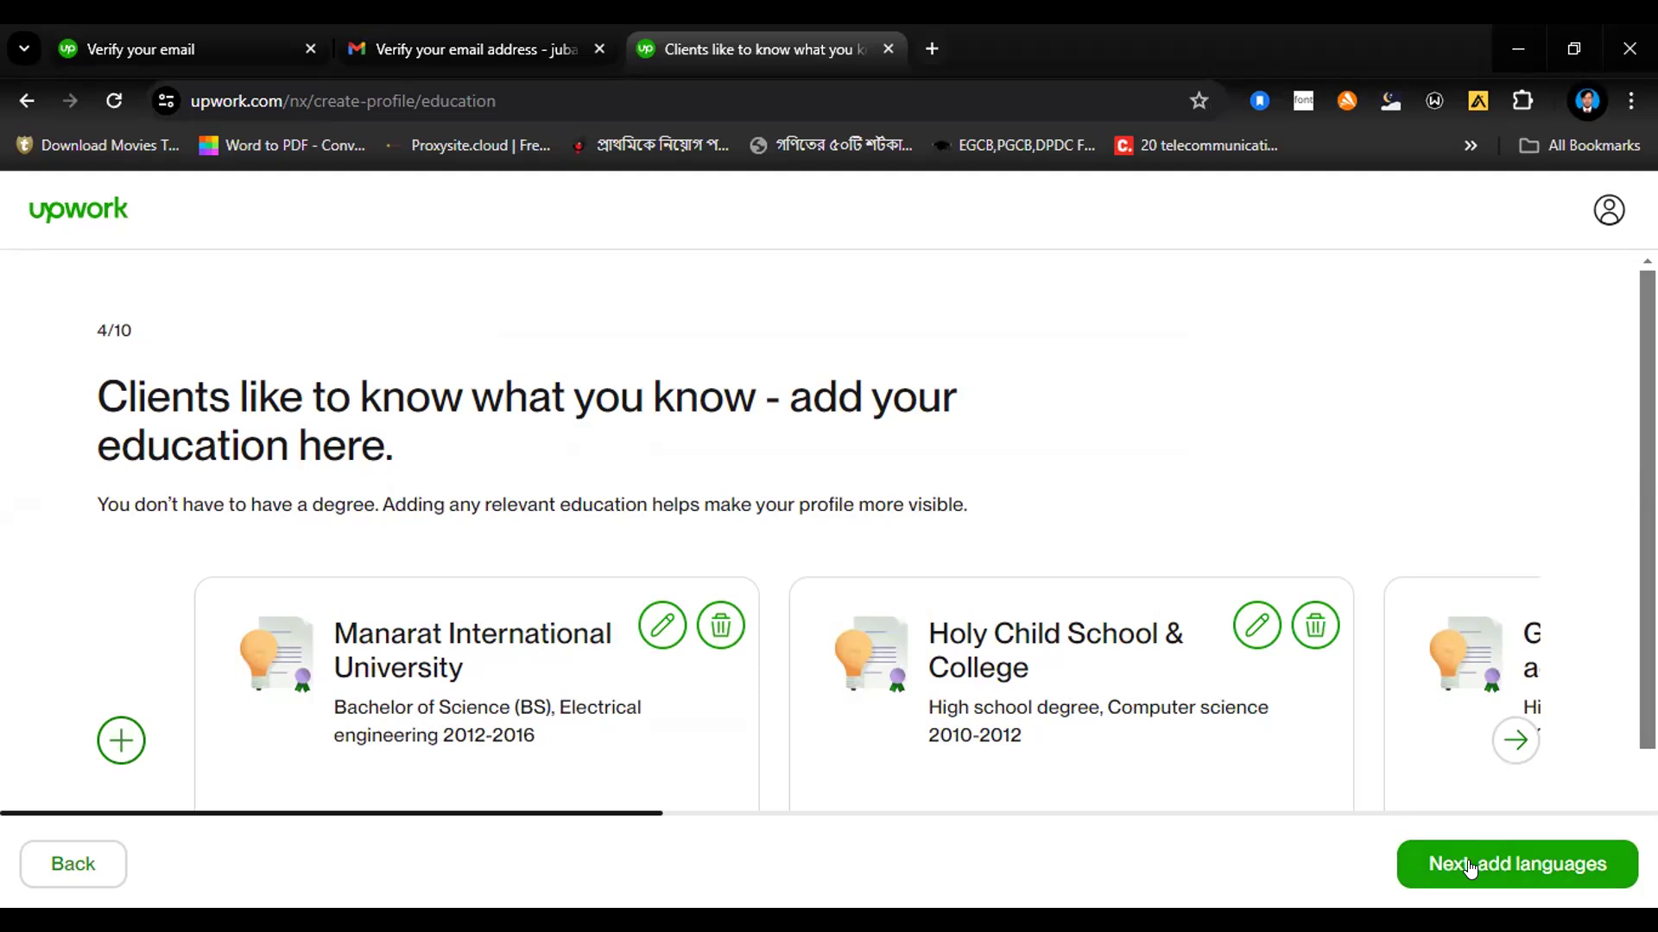
click(1470, 867)
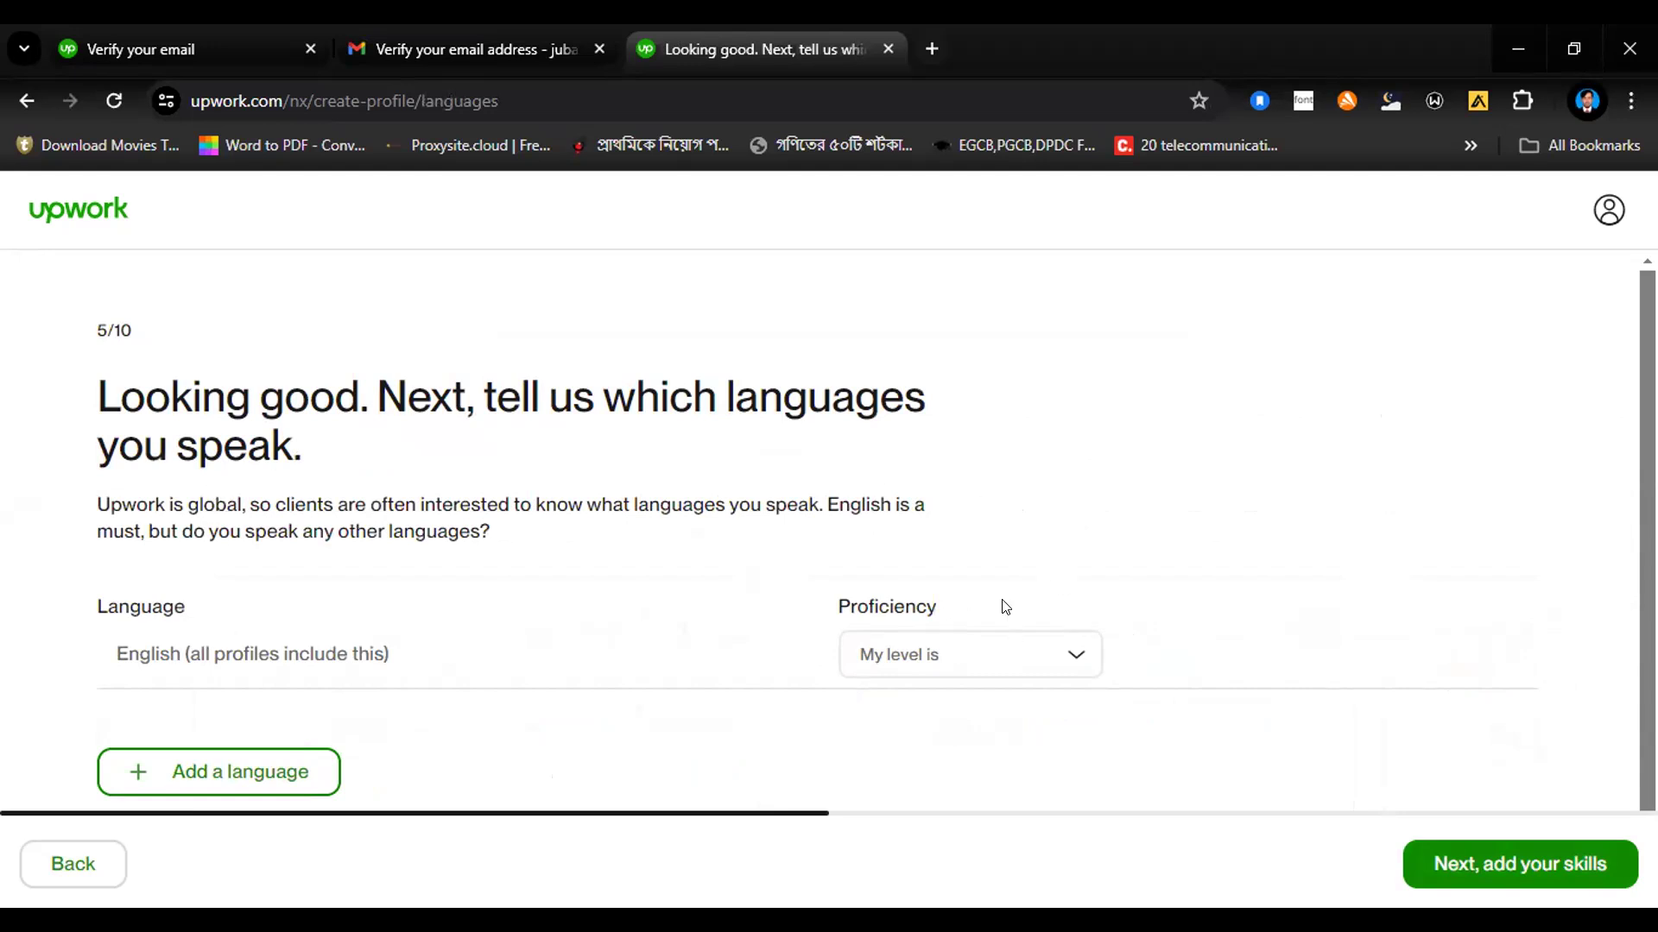
click(989, 656)
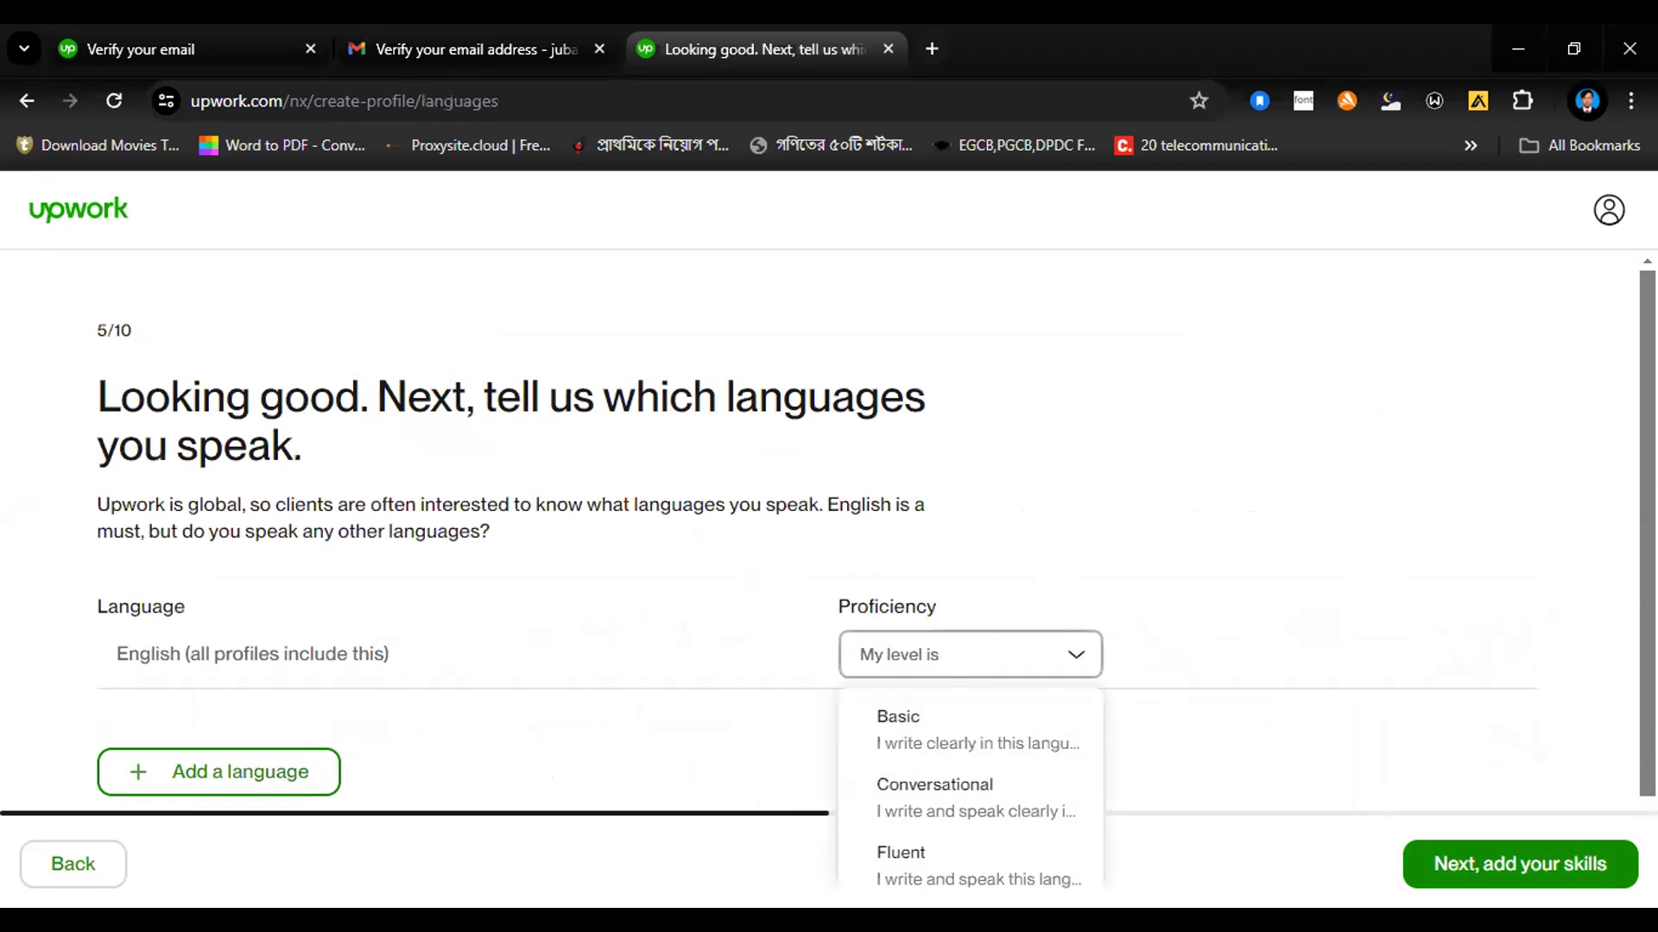
click(898, 857)
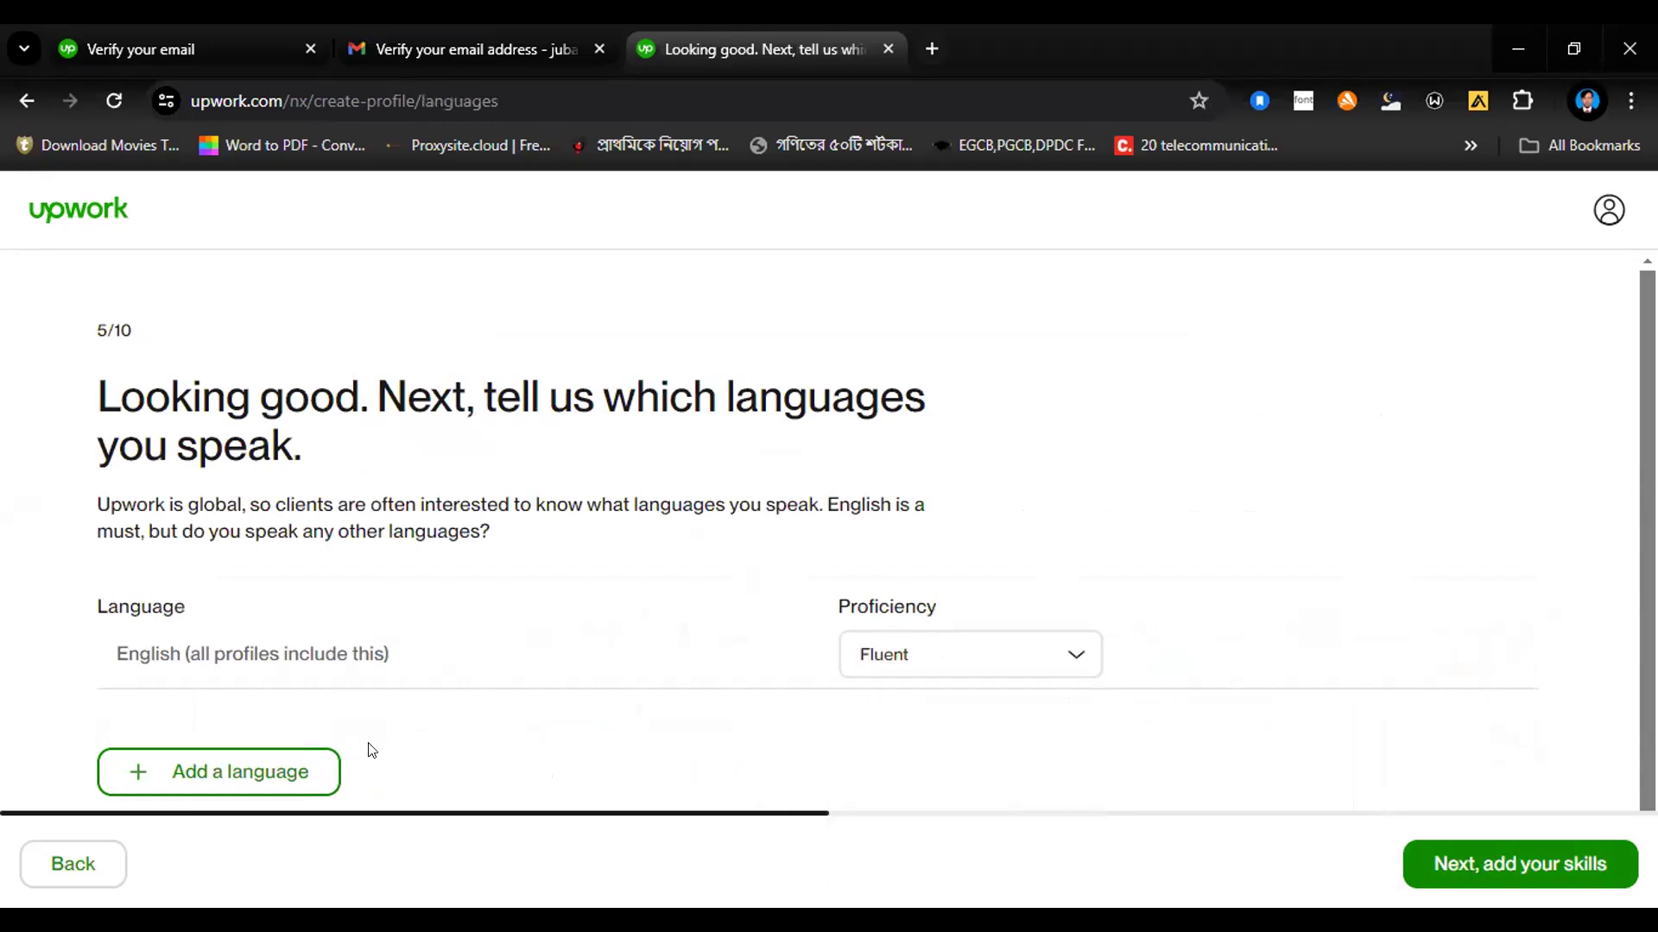
Step: Add a second language to the profile and choose Bengali for it
click(250, 775)
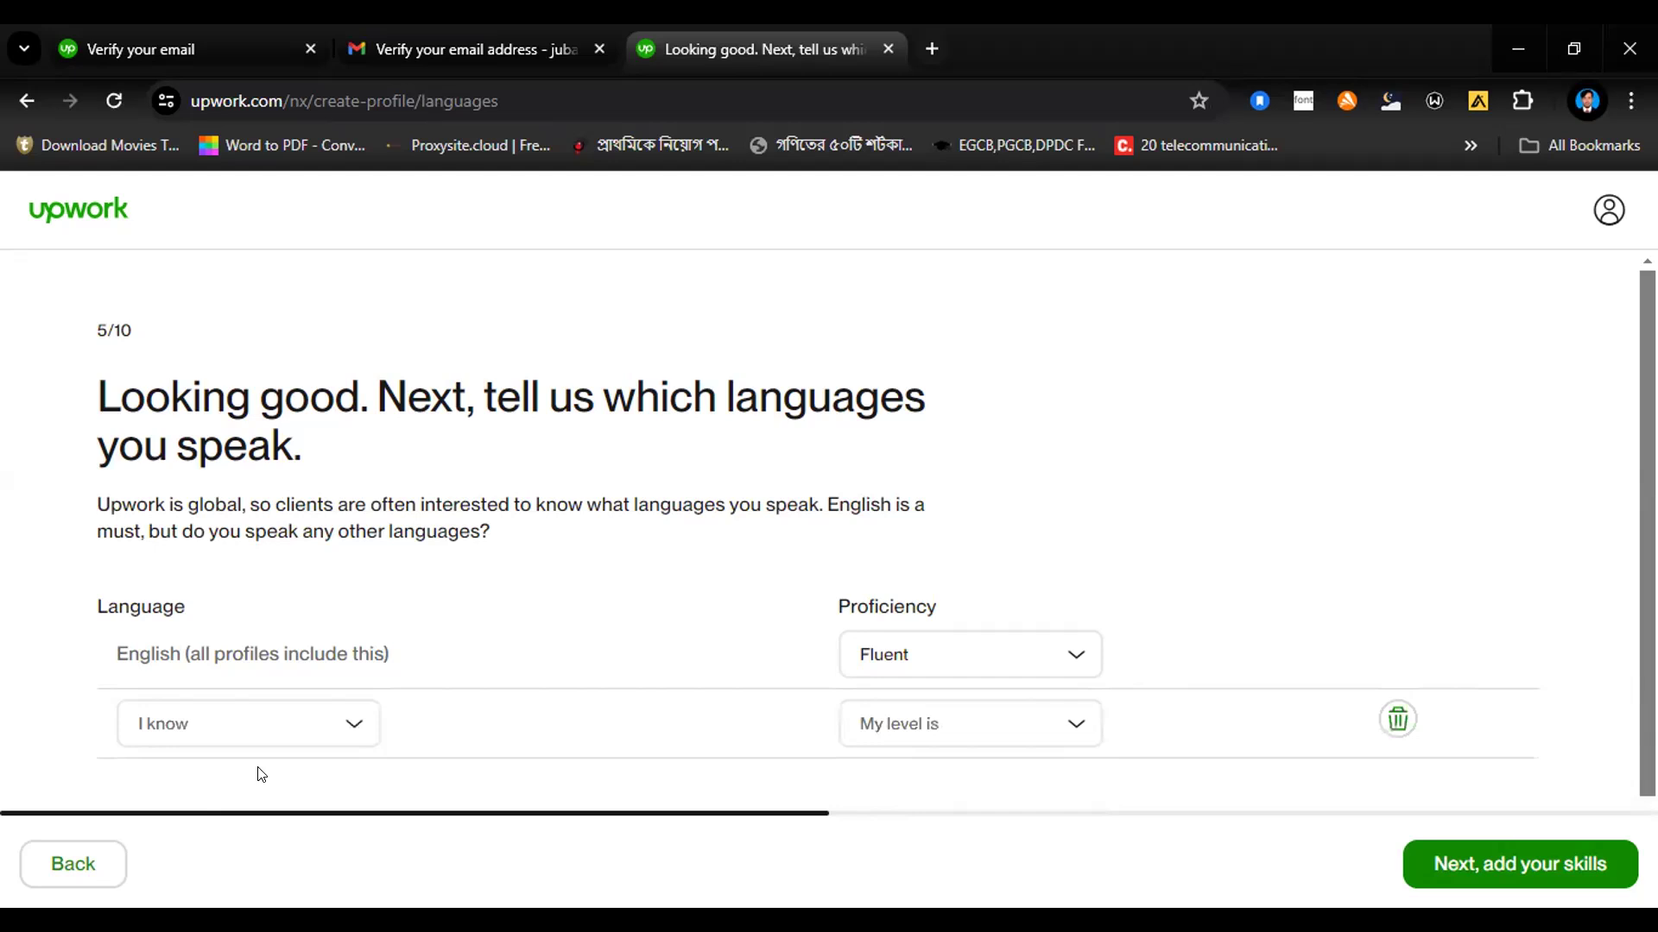
click(326, 733)
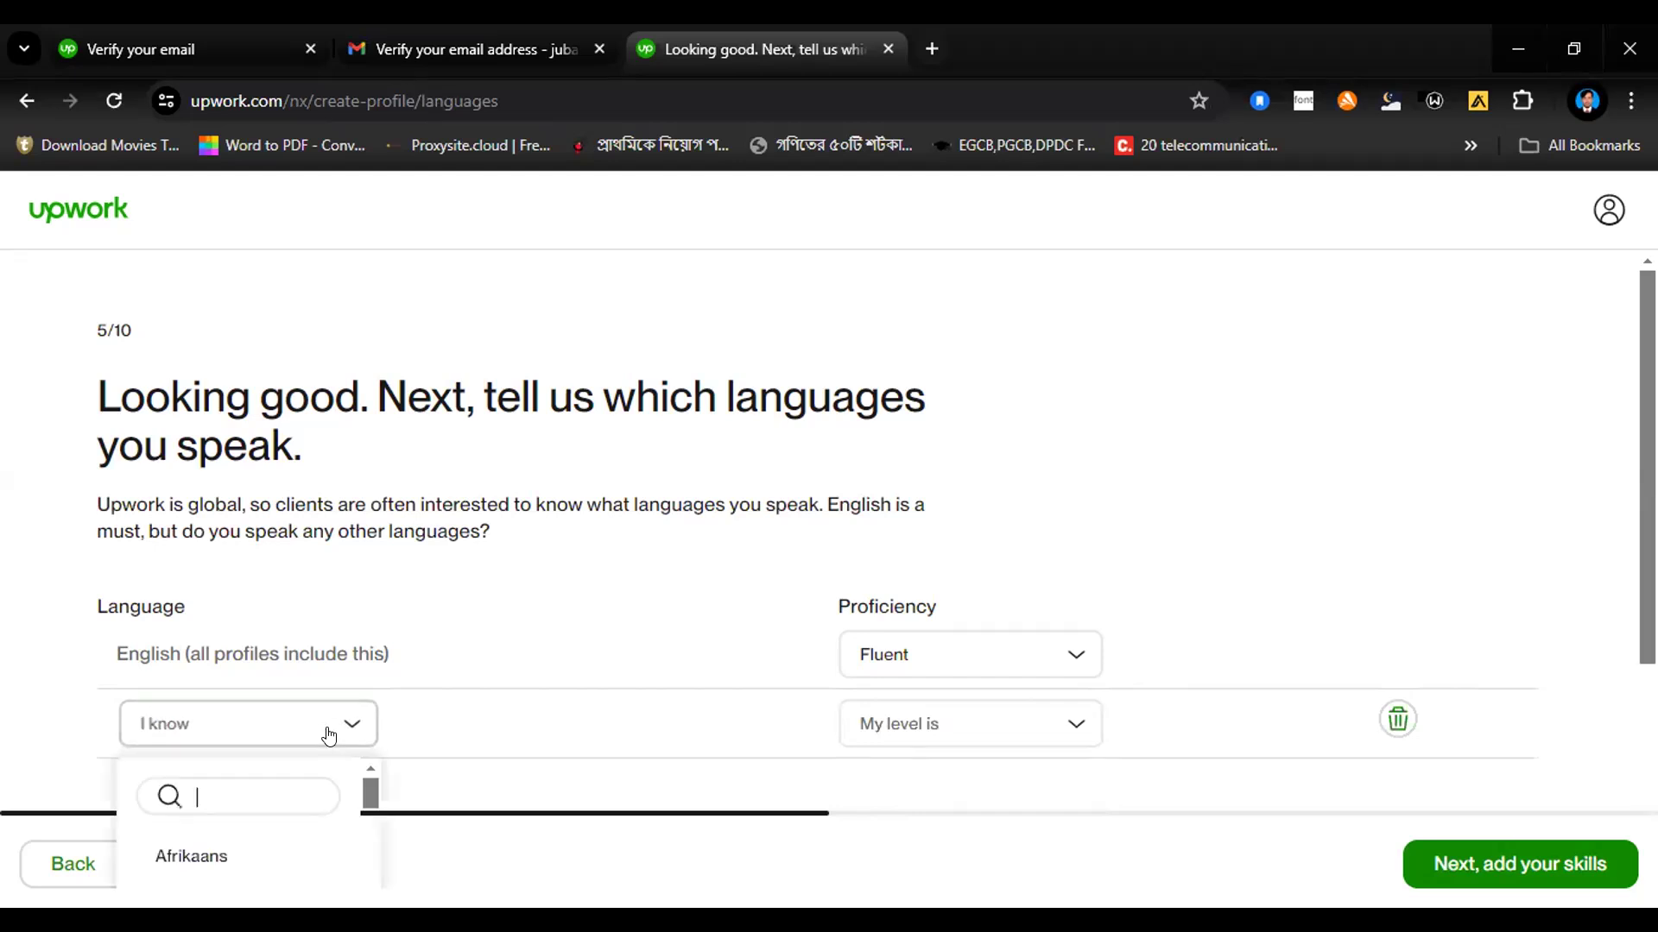
text(b)
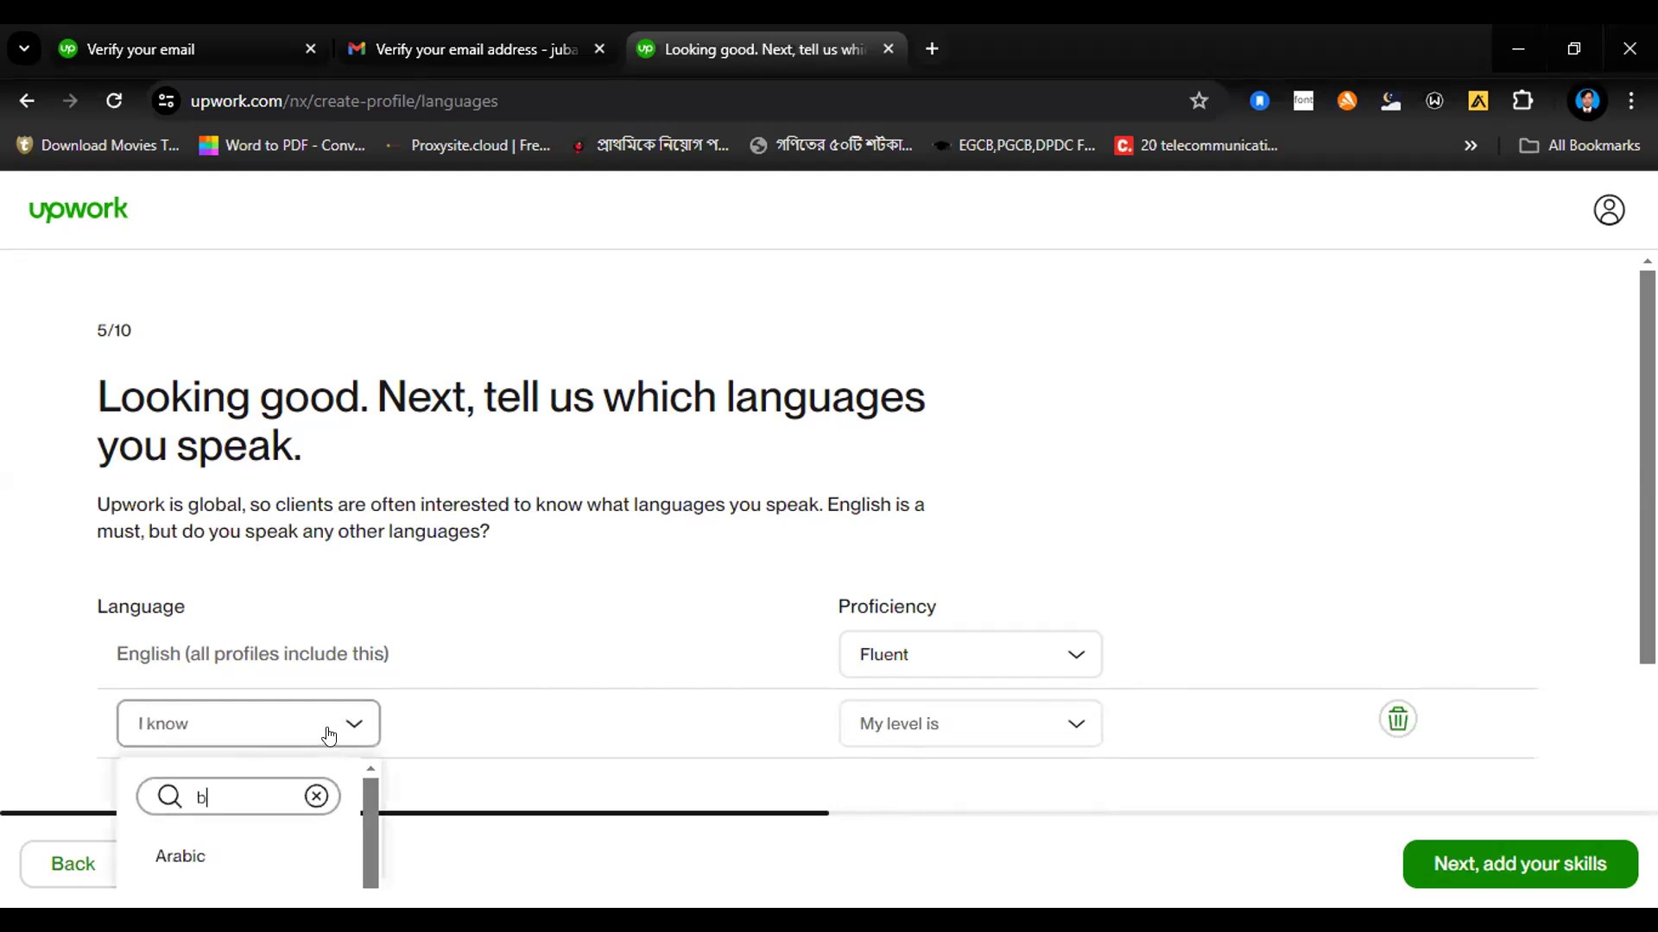
text(e)
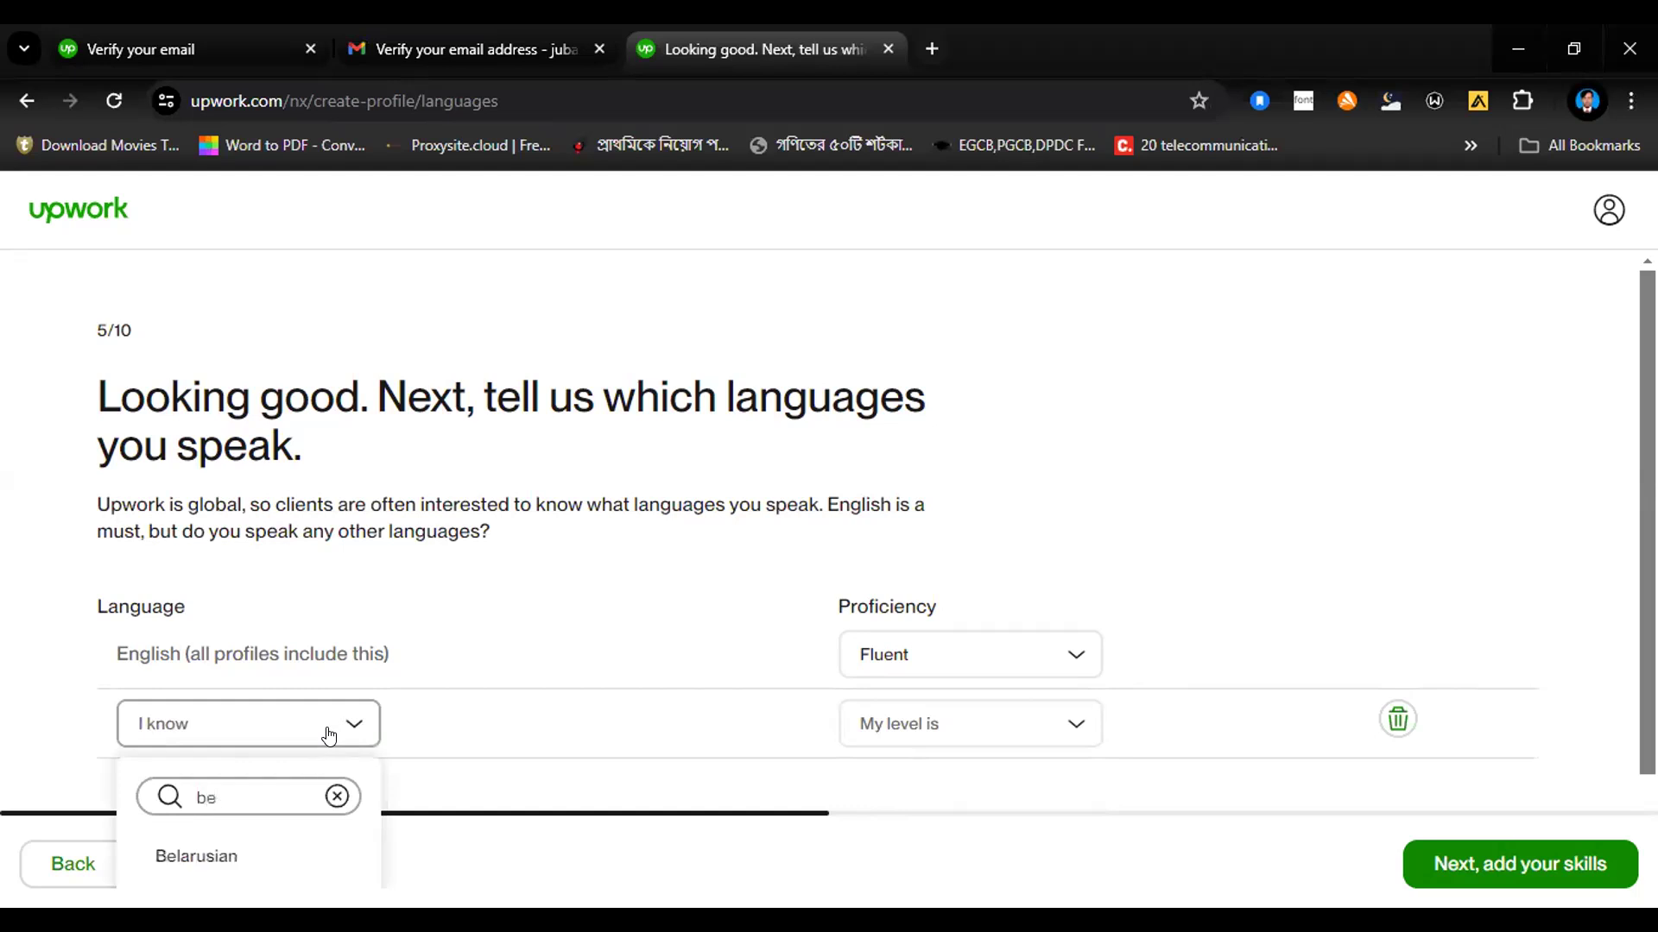
key(BackSpace)
text(ang)
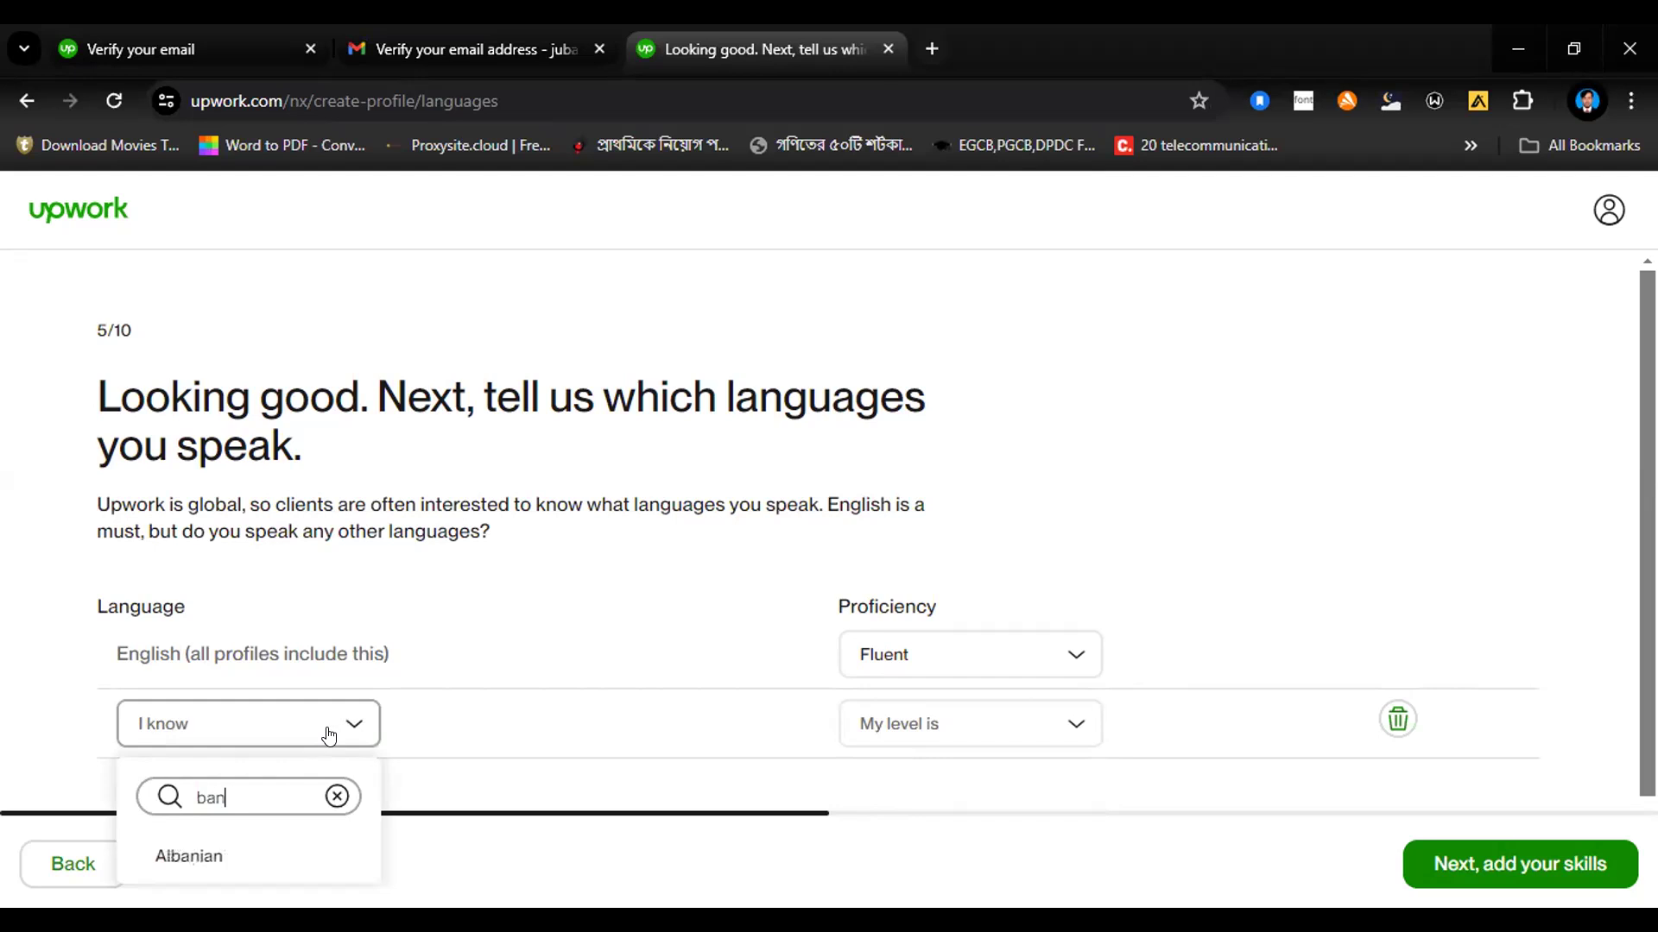
key(BackSpace)
key(BackSpace)
key(BackSpace)
key(BackSpace)
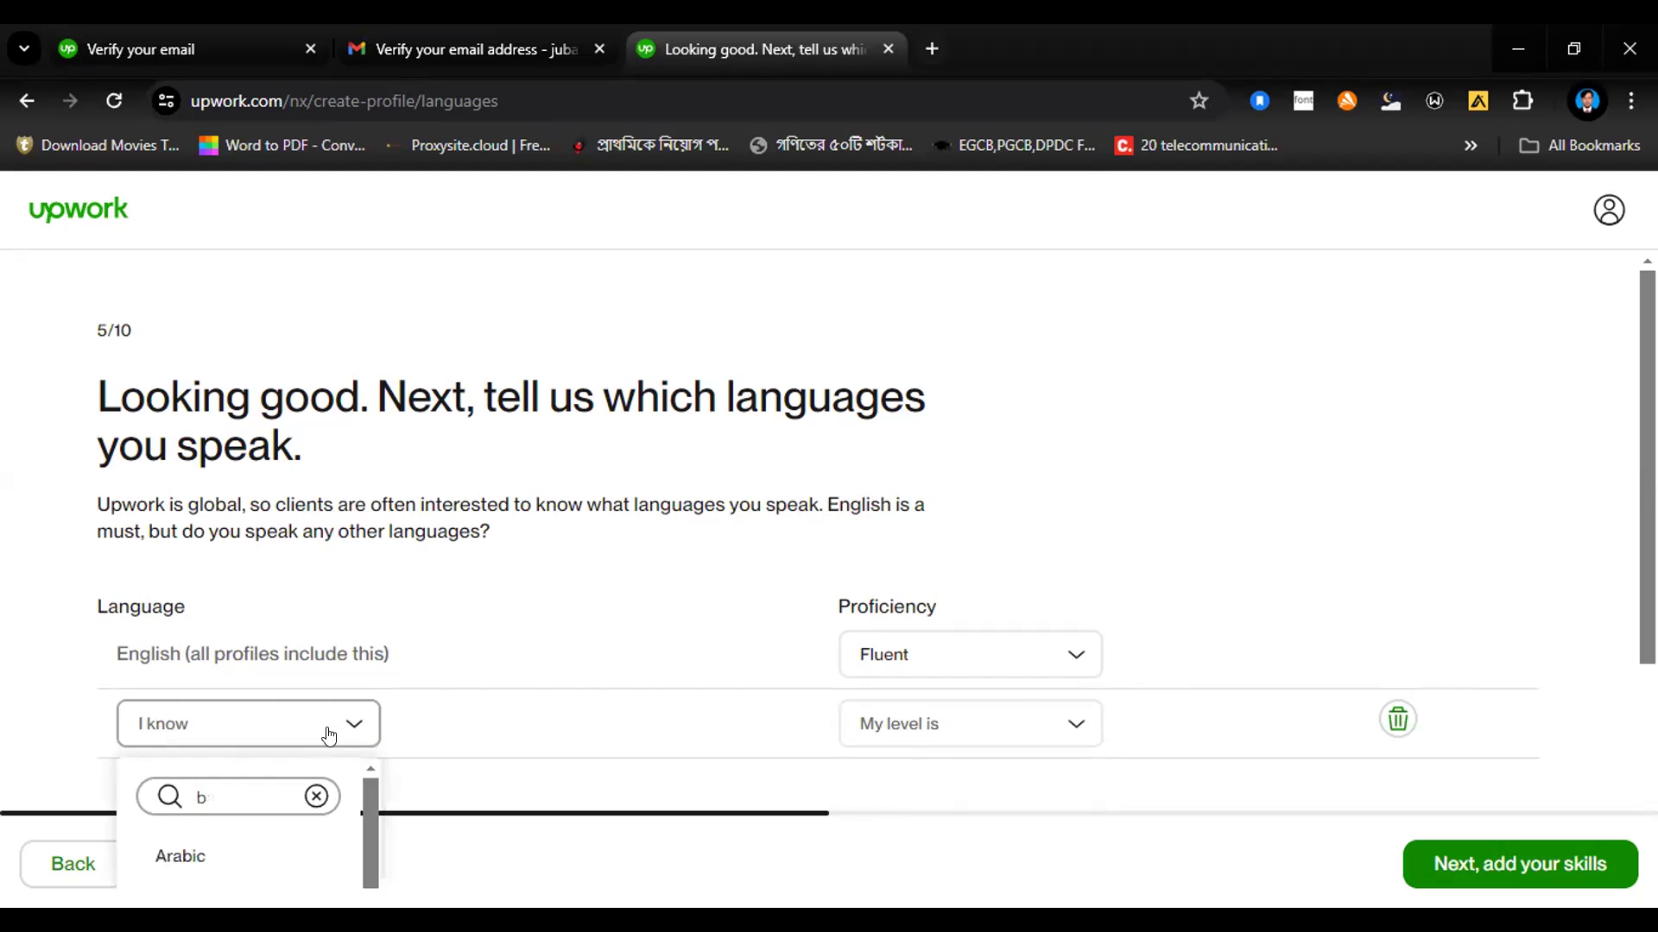
text(ben)
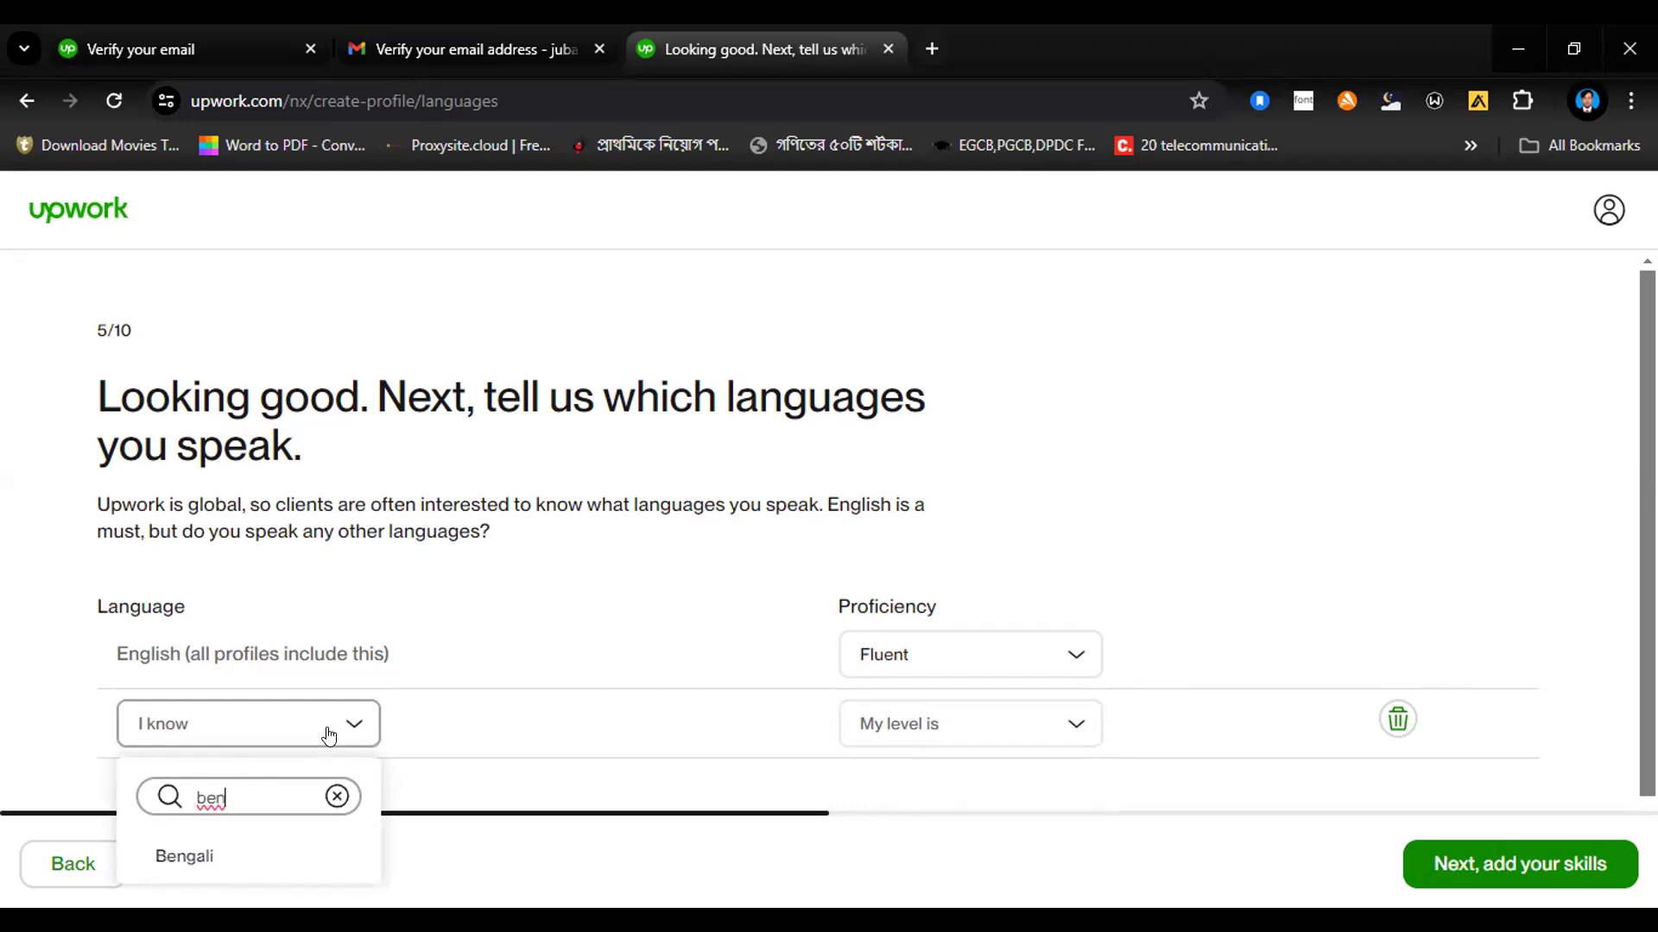
click(182, 857)
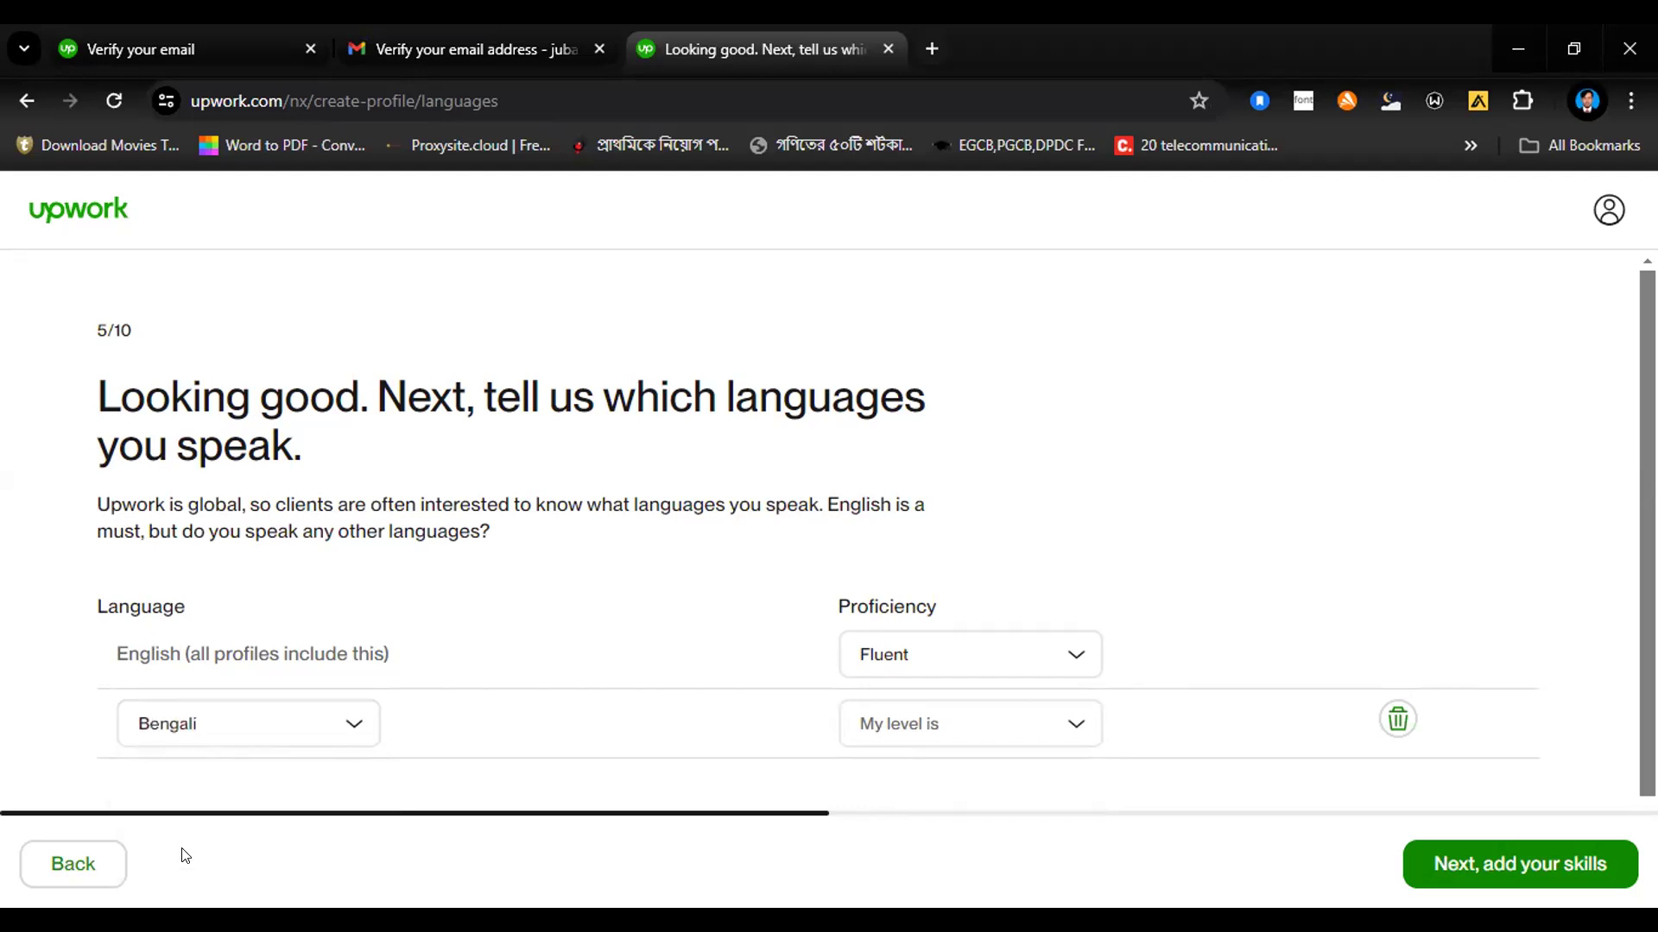
Step: Set the Bengali proficiency to "Native or Bilingual"
click(1060, 729)
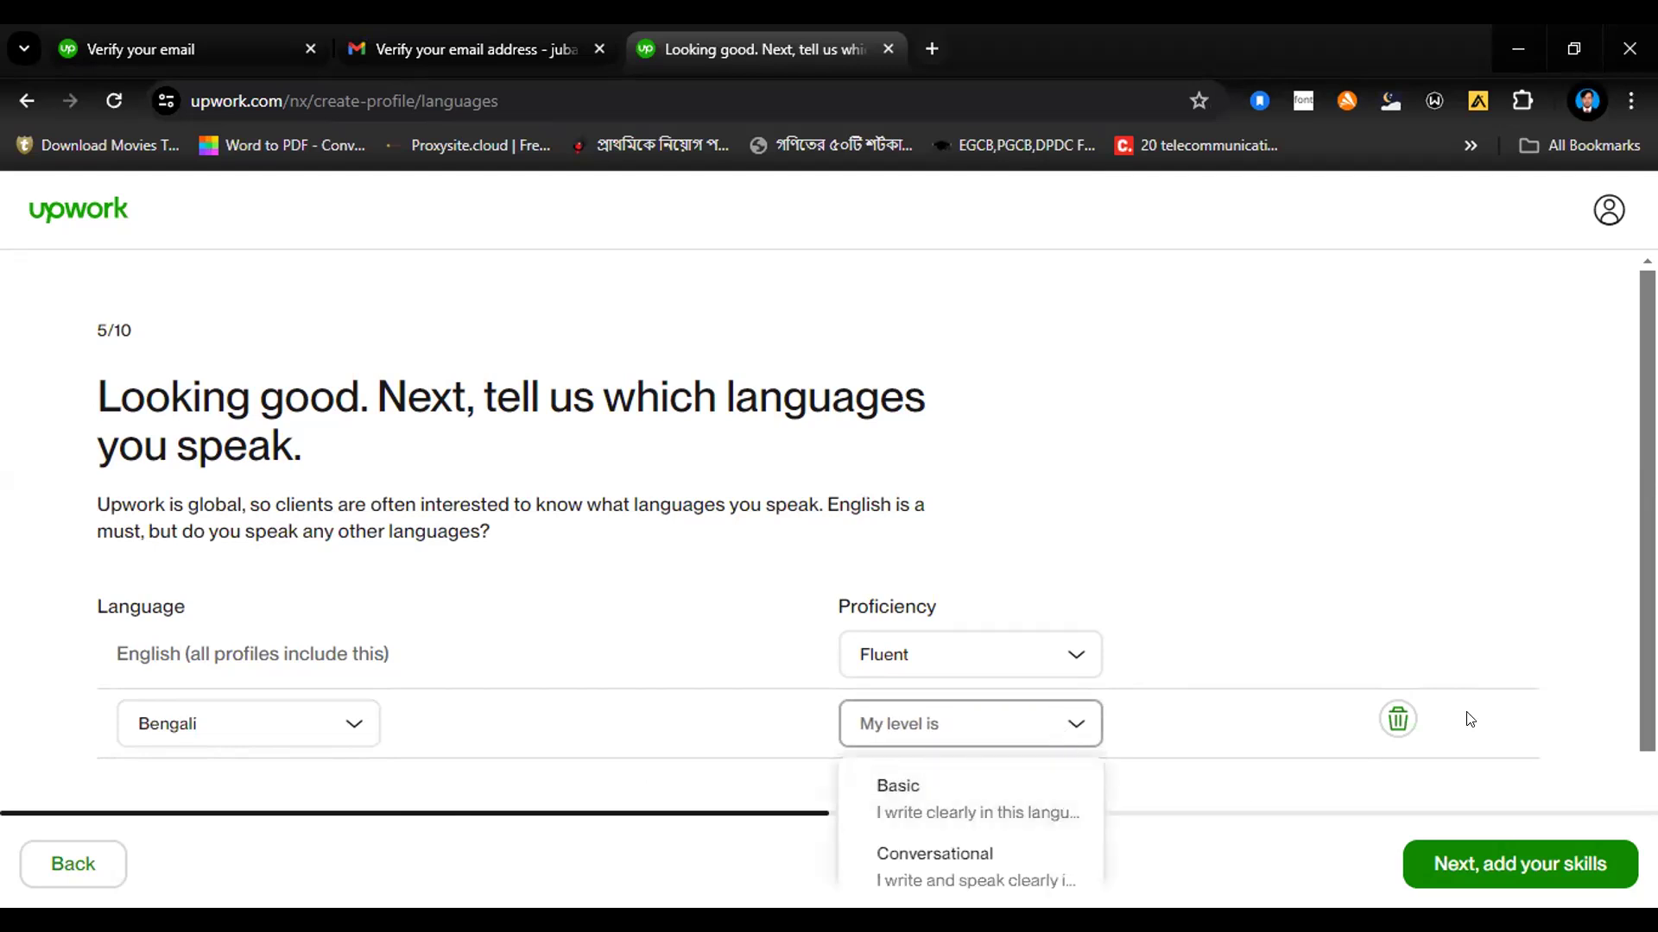
click(1646, 691)
scroll(876, 542, down, 1)
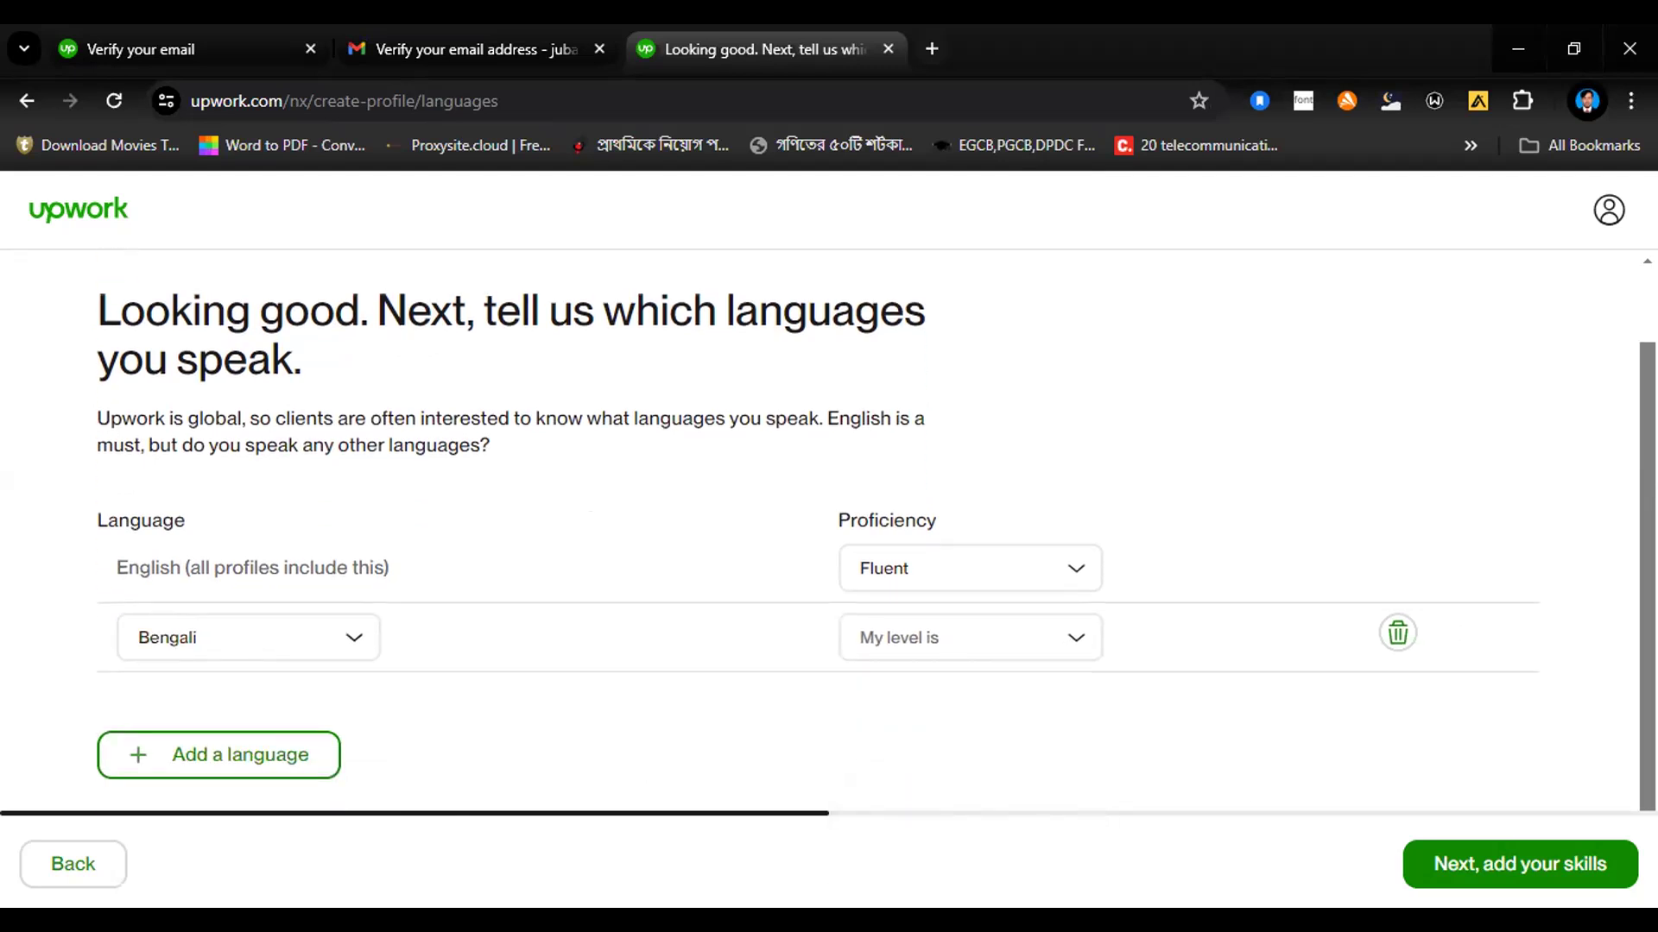
click(1070, 639)
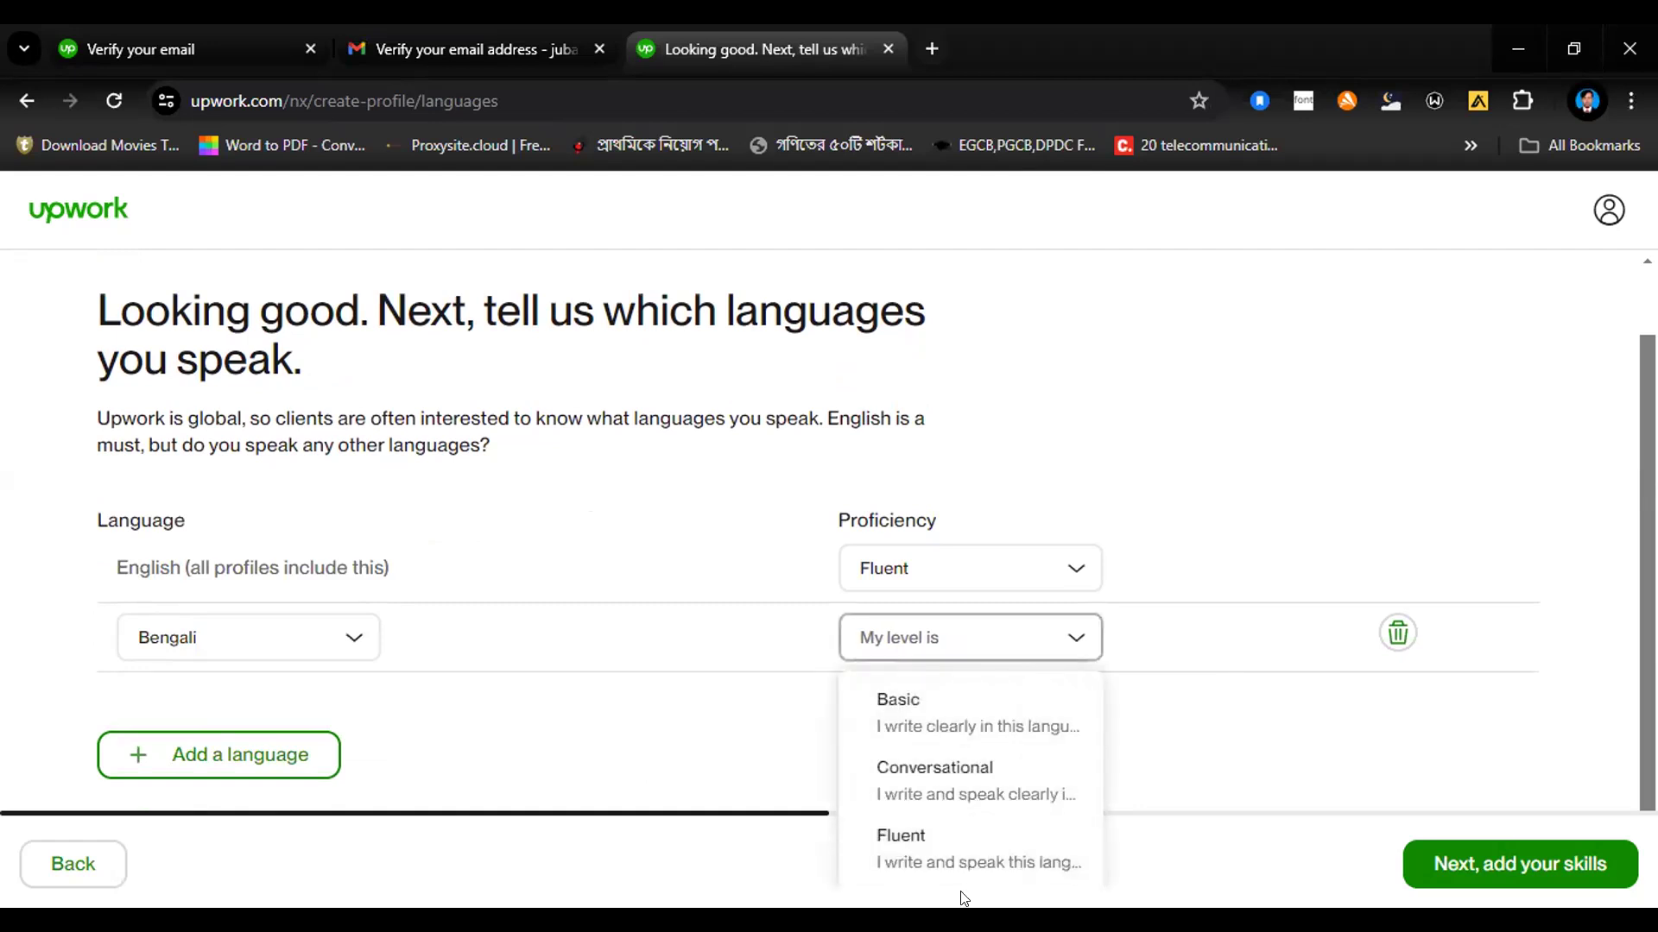
scroll(1081, 777, down, 1)
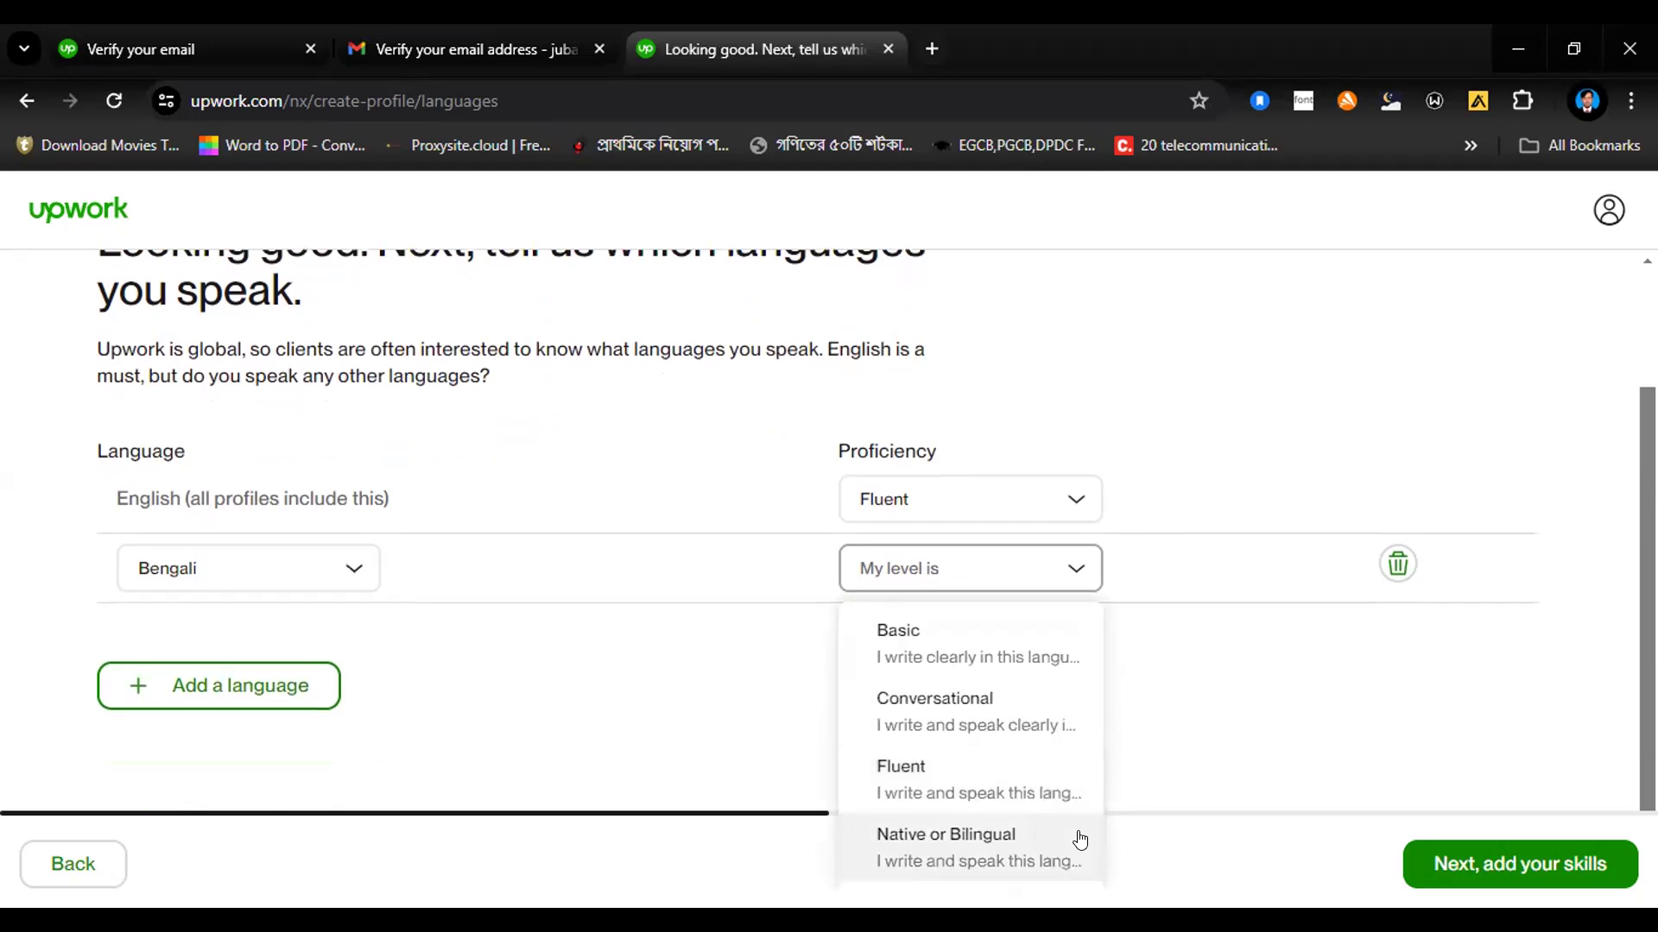
click(941, 842)
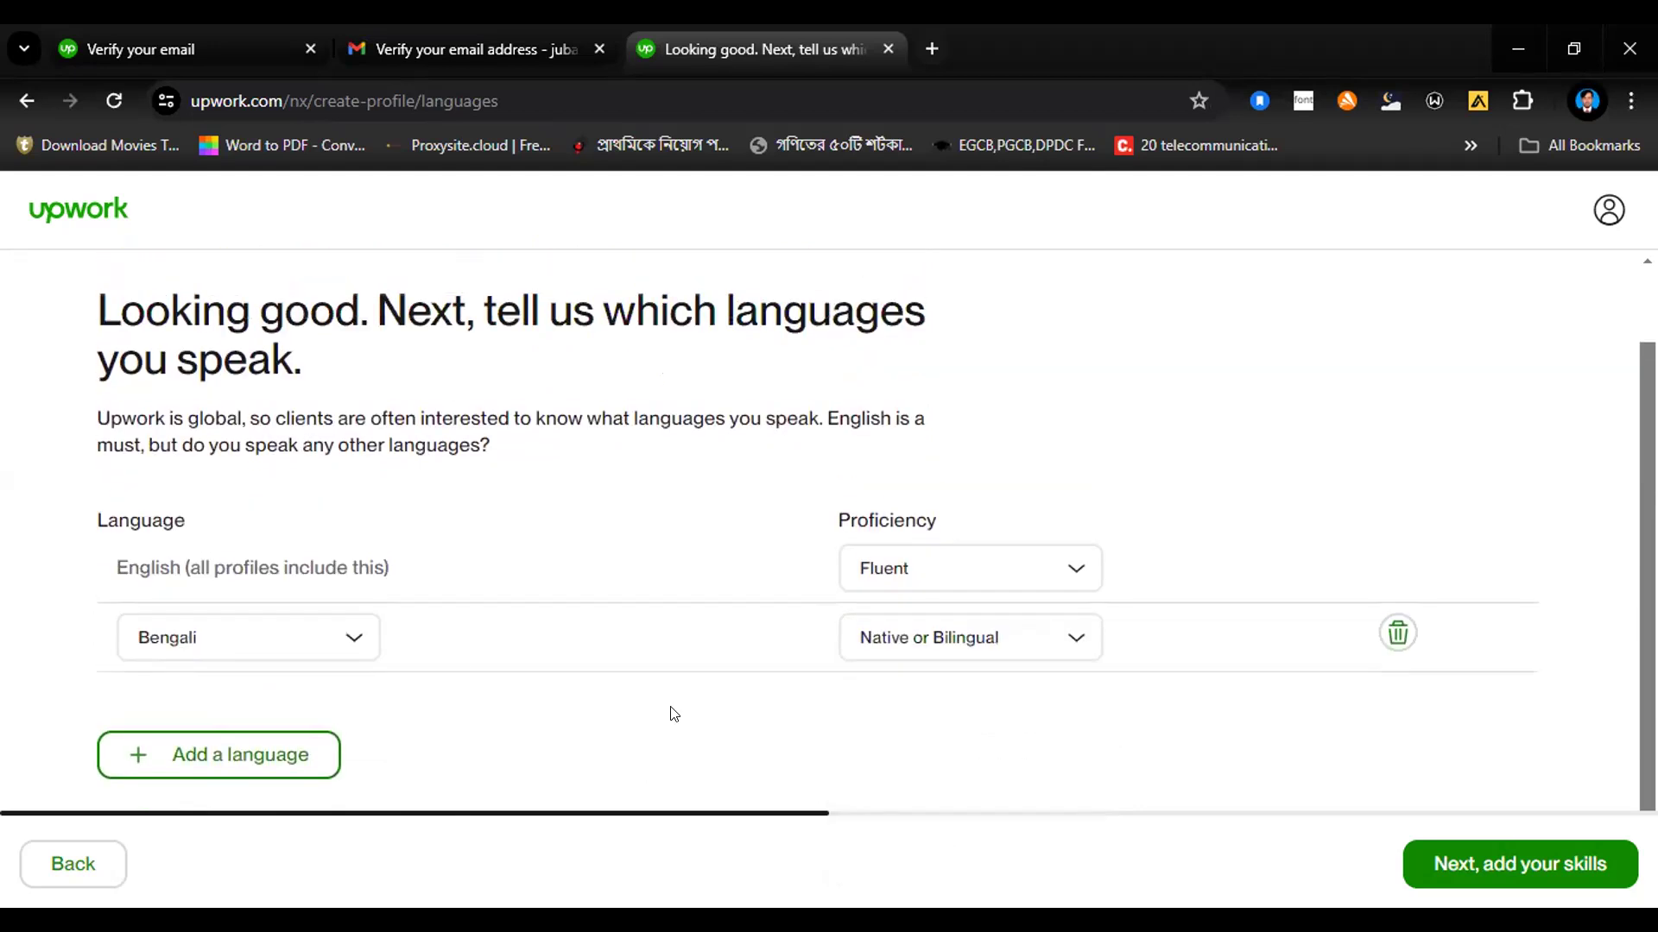
Step: Add Hindi as another language on the profile and set its proficiency to Conversational
click(230, 759)
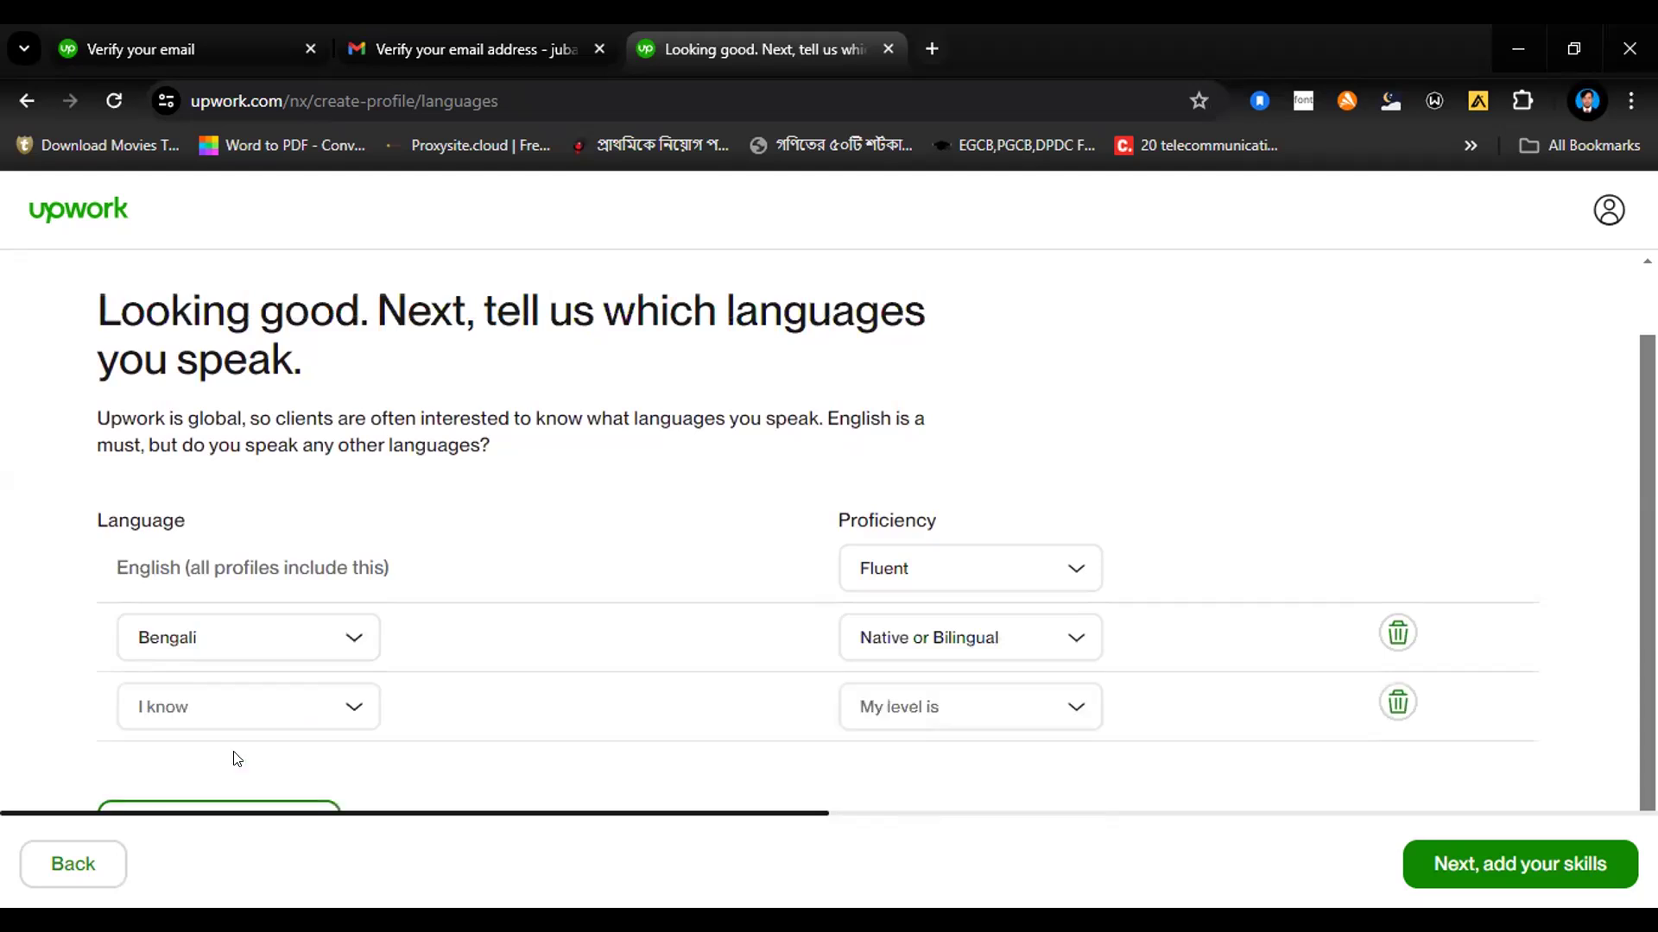
click(272, 713)
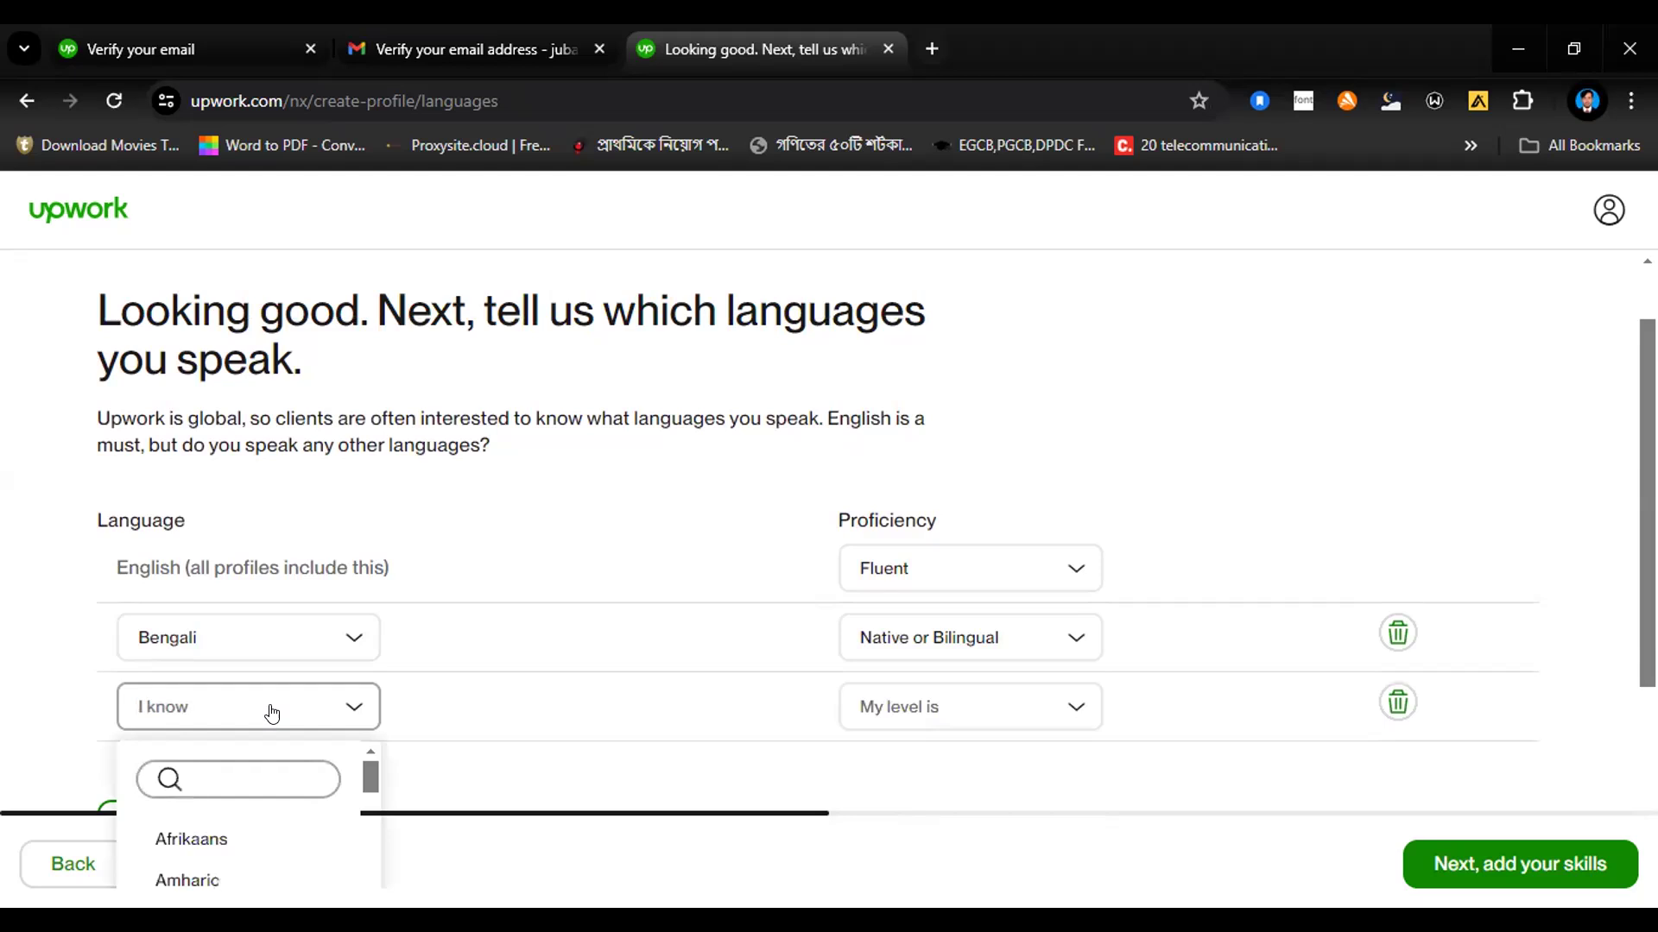
text(hin)
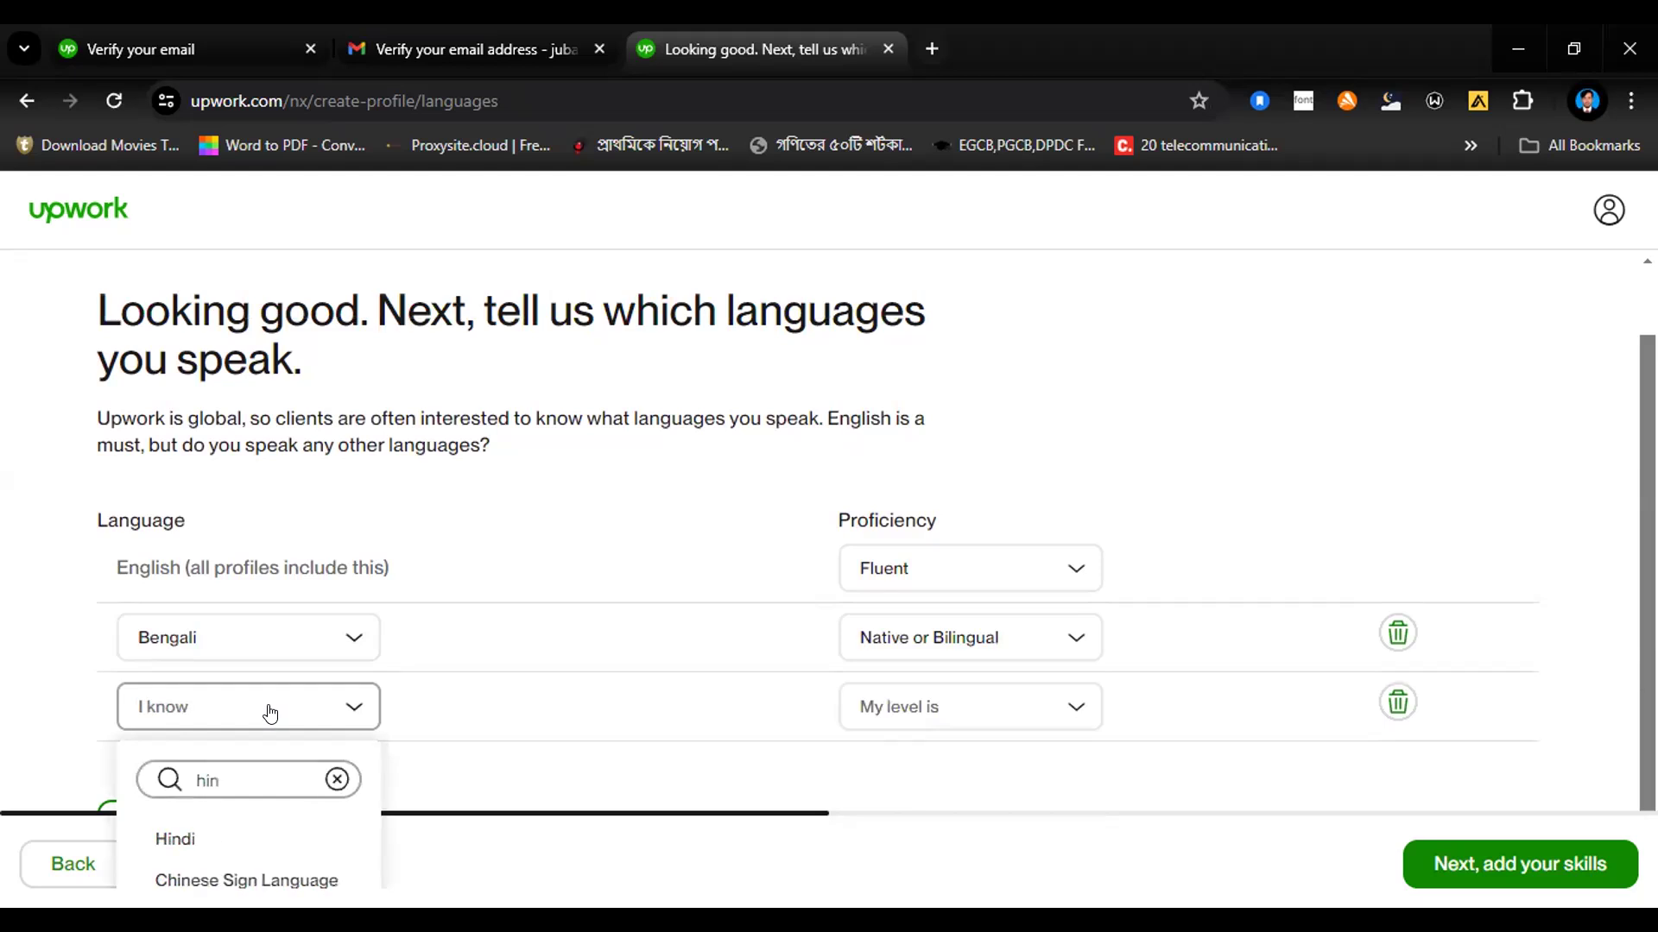
click(177, 838)
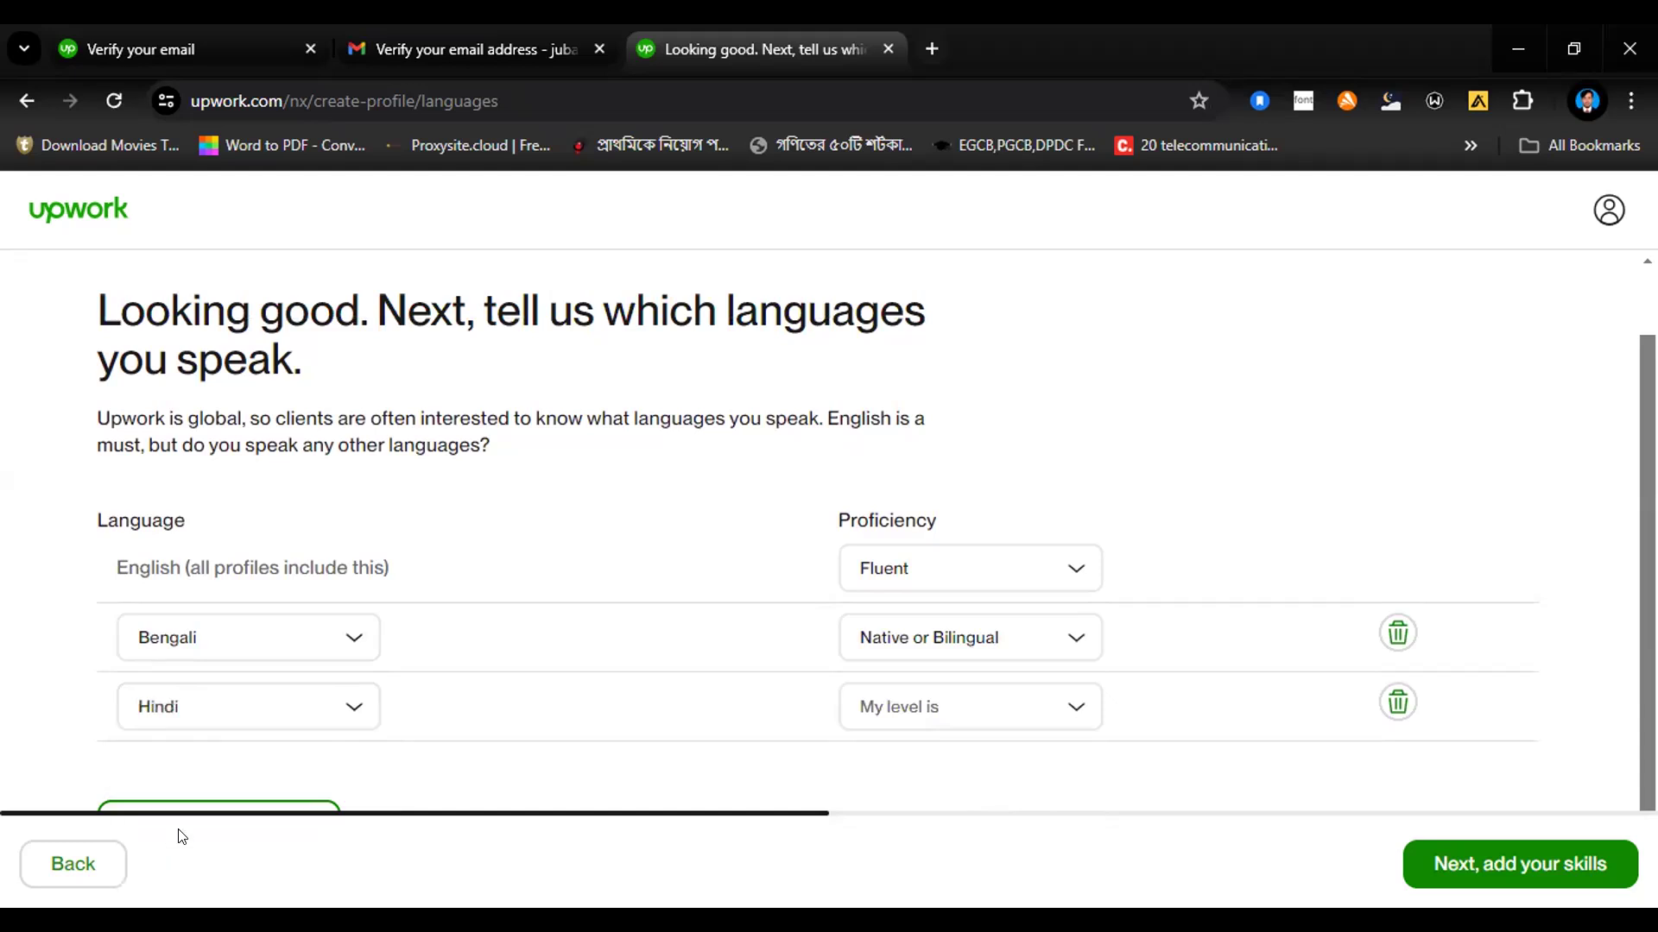
click(1004, 713)
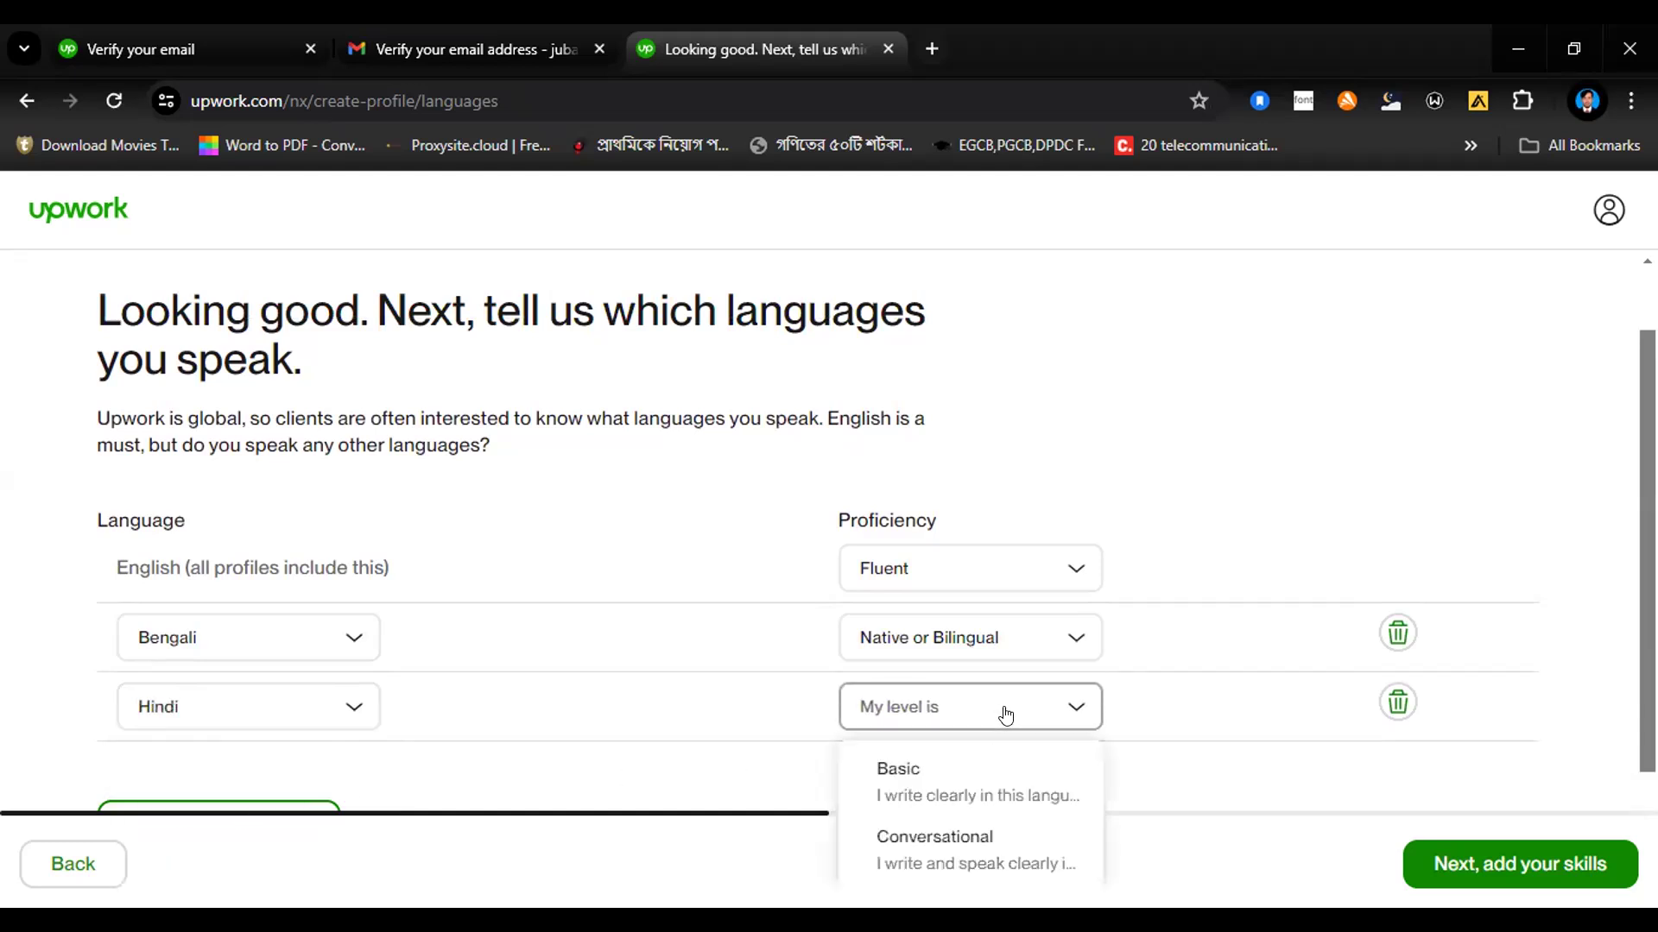
click(916, 854)
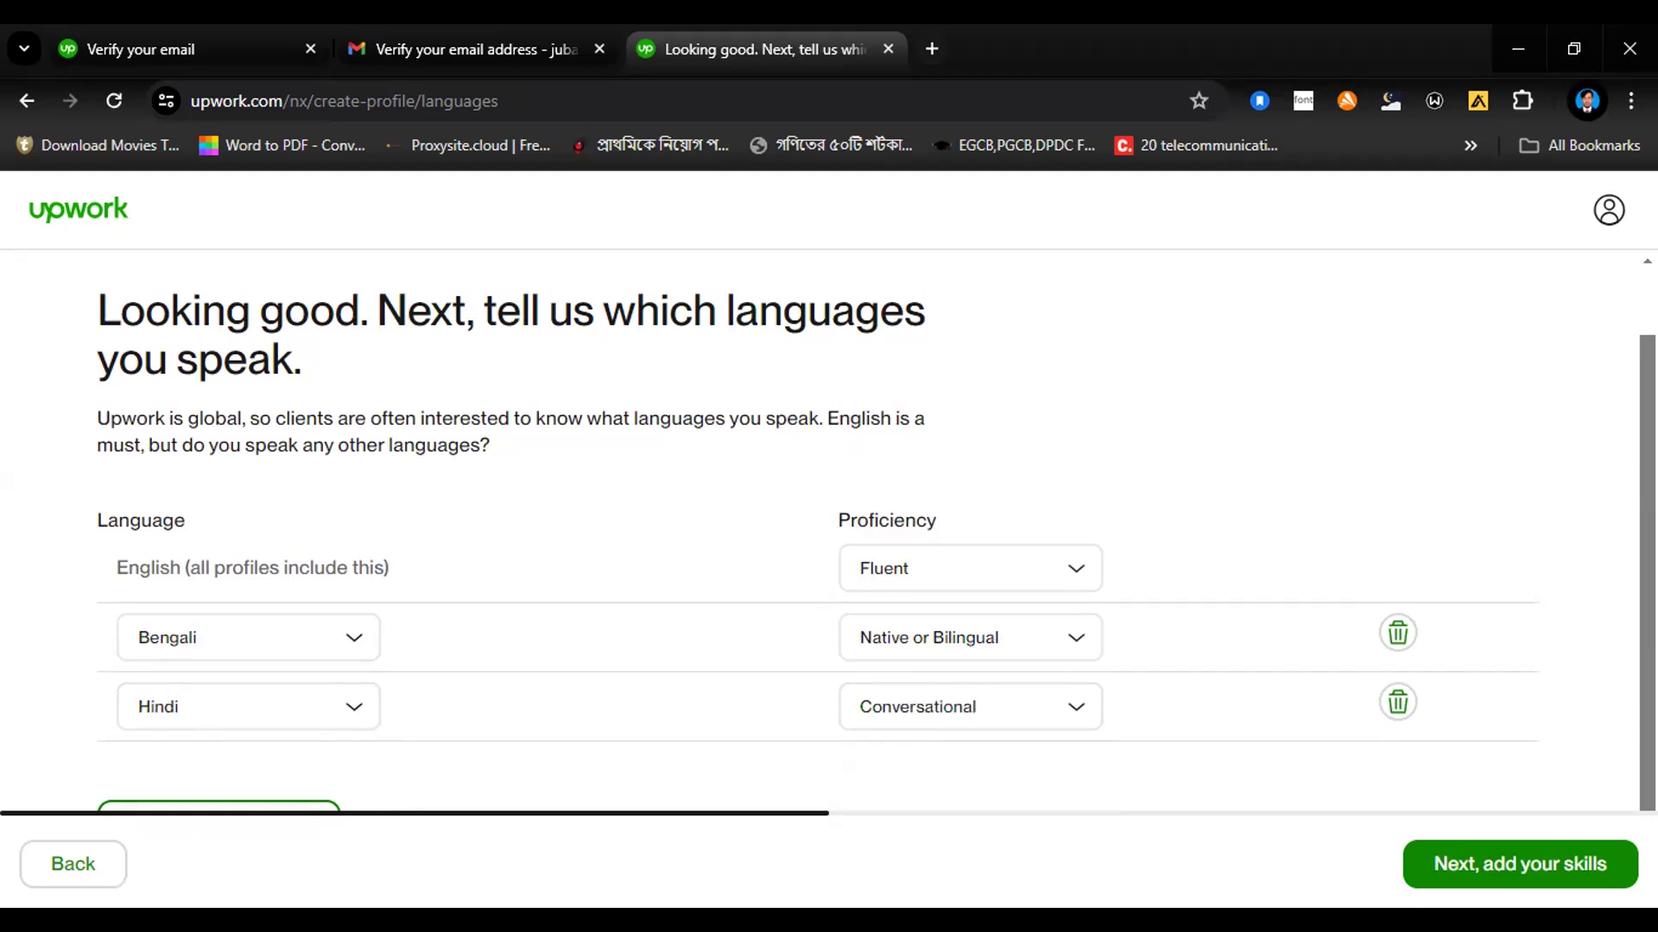
Step: Continue to the skills page and add the suggested skills Digital Marketing, Social Media Advertising and Digital Marketing Strategy
drag(1651, 648, 1650, 701)
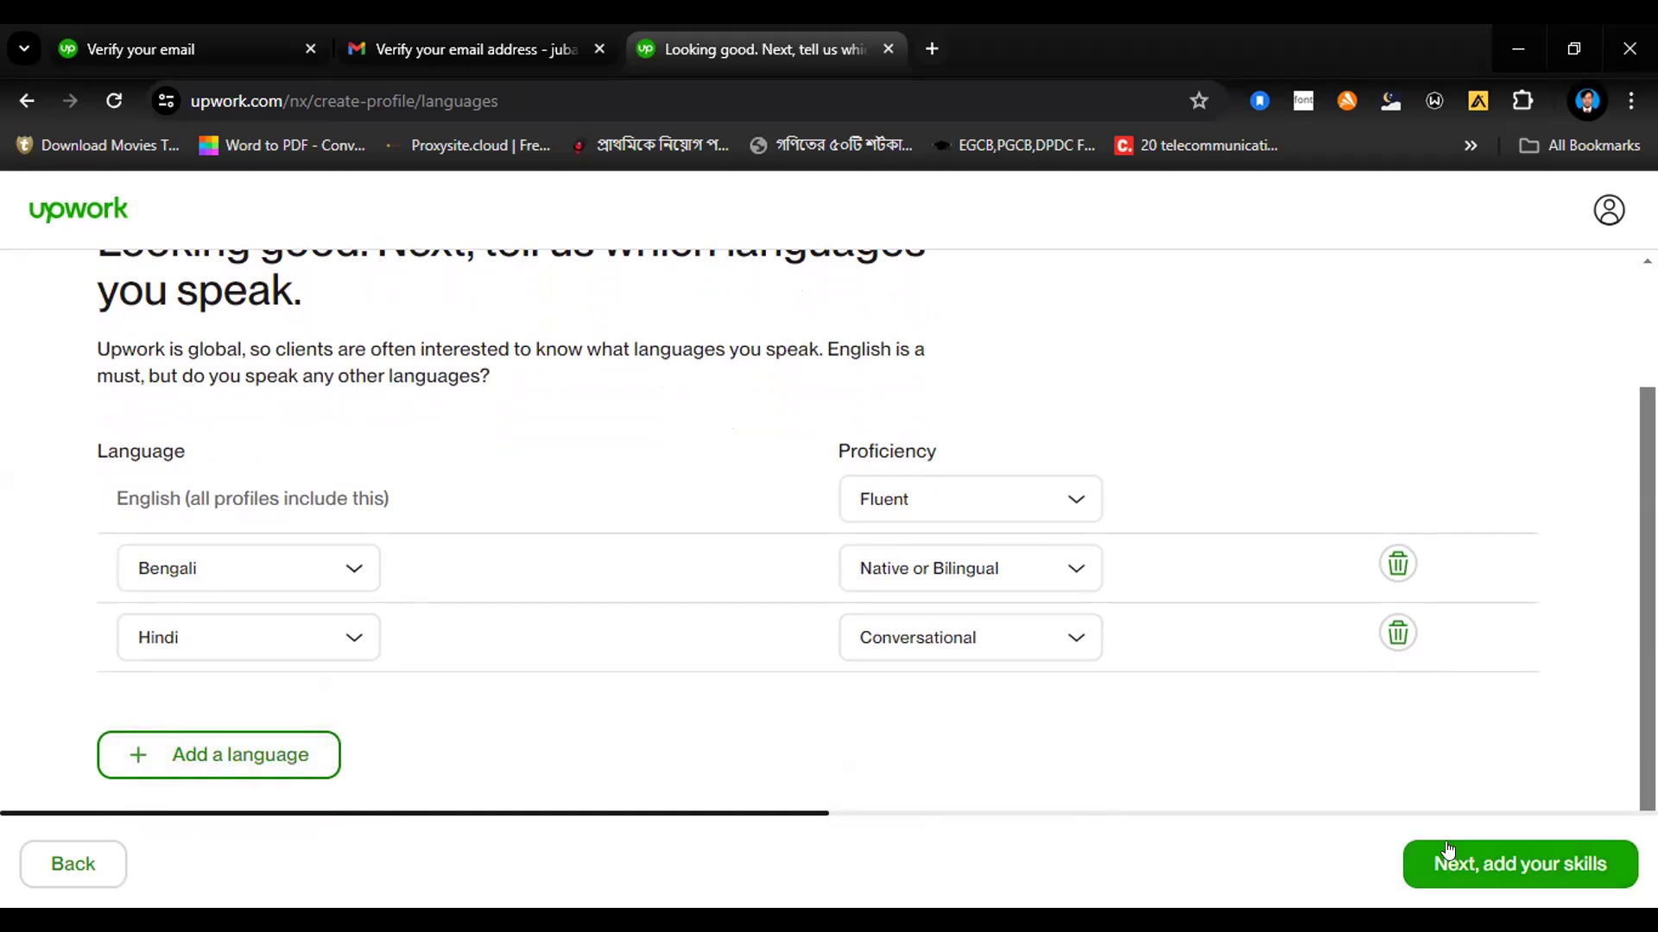
click(1435, 868)
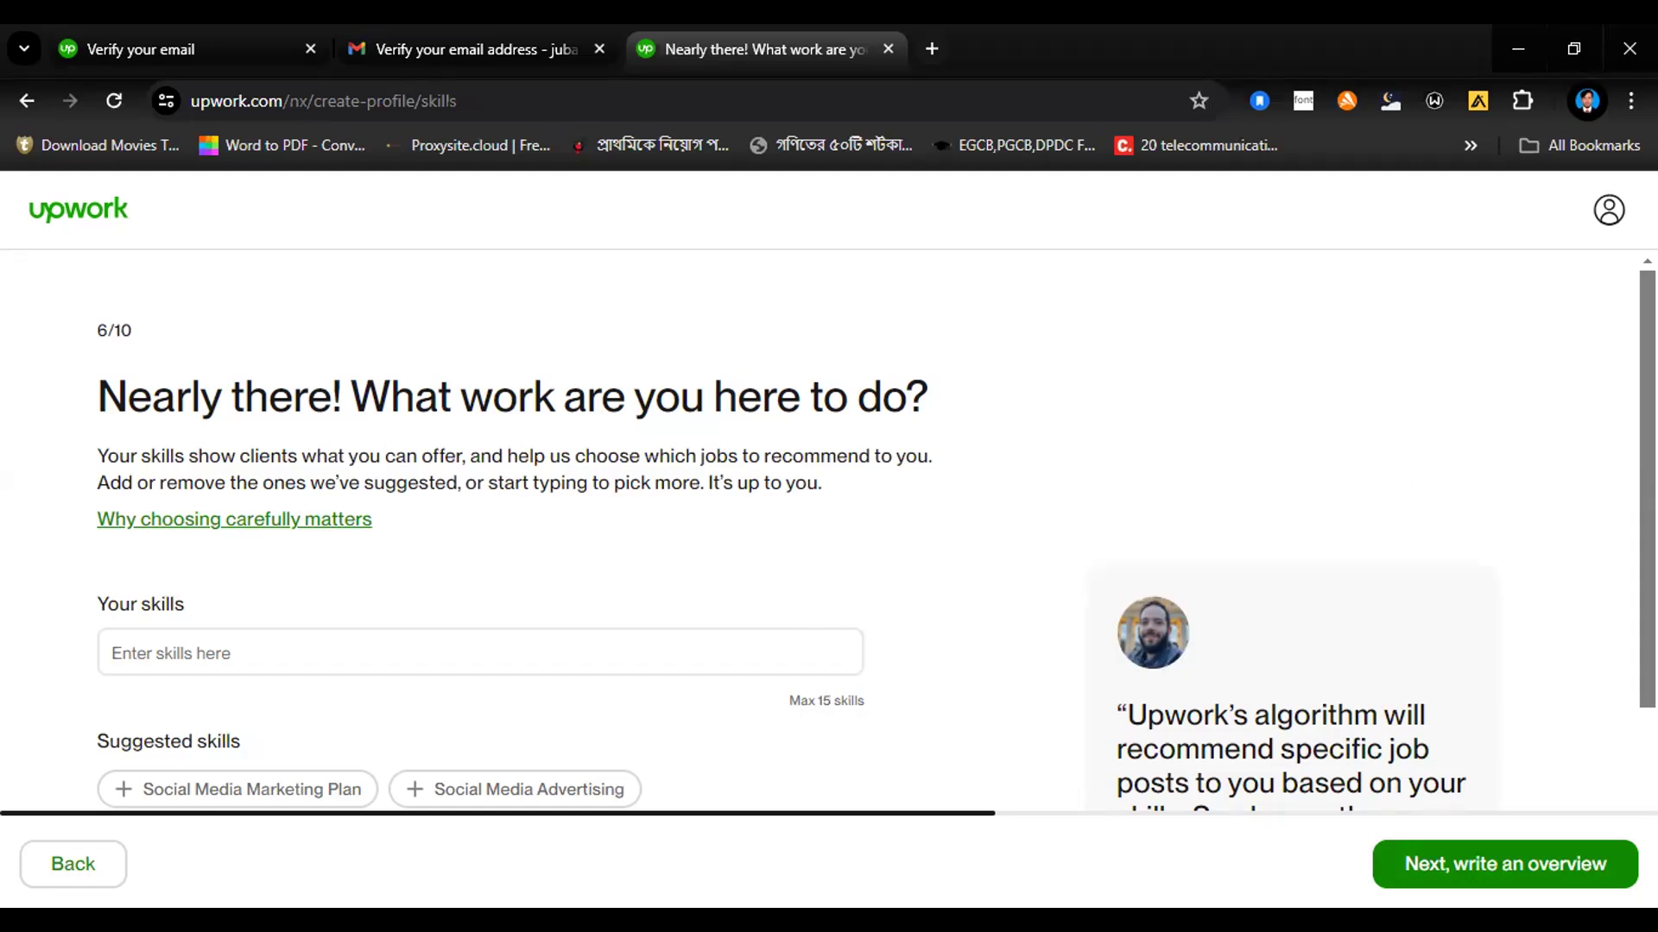
scroll(829, 536, down, 3)
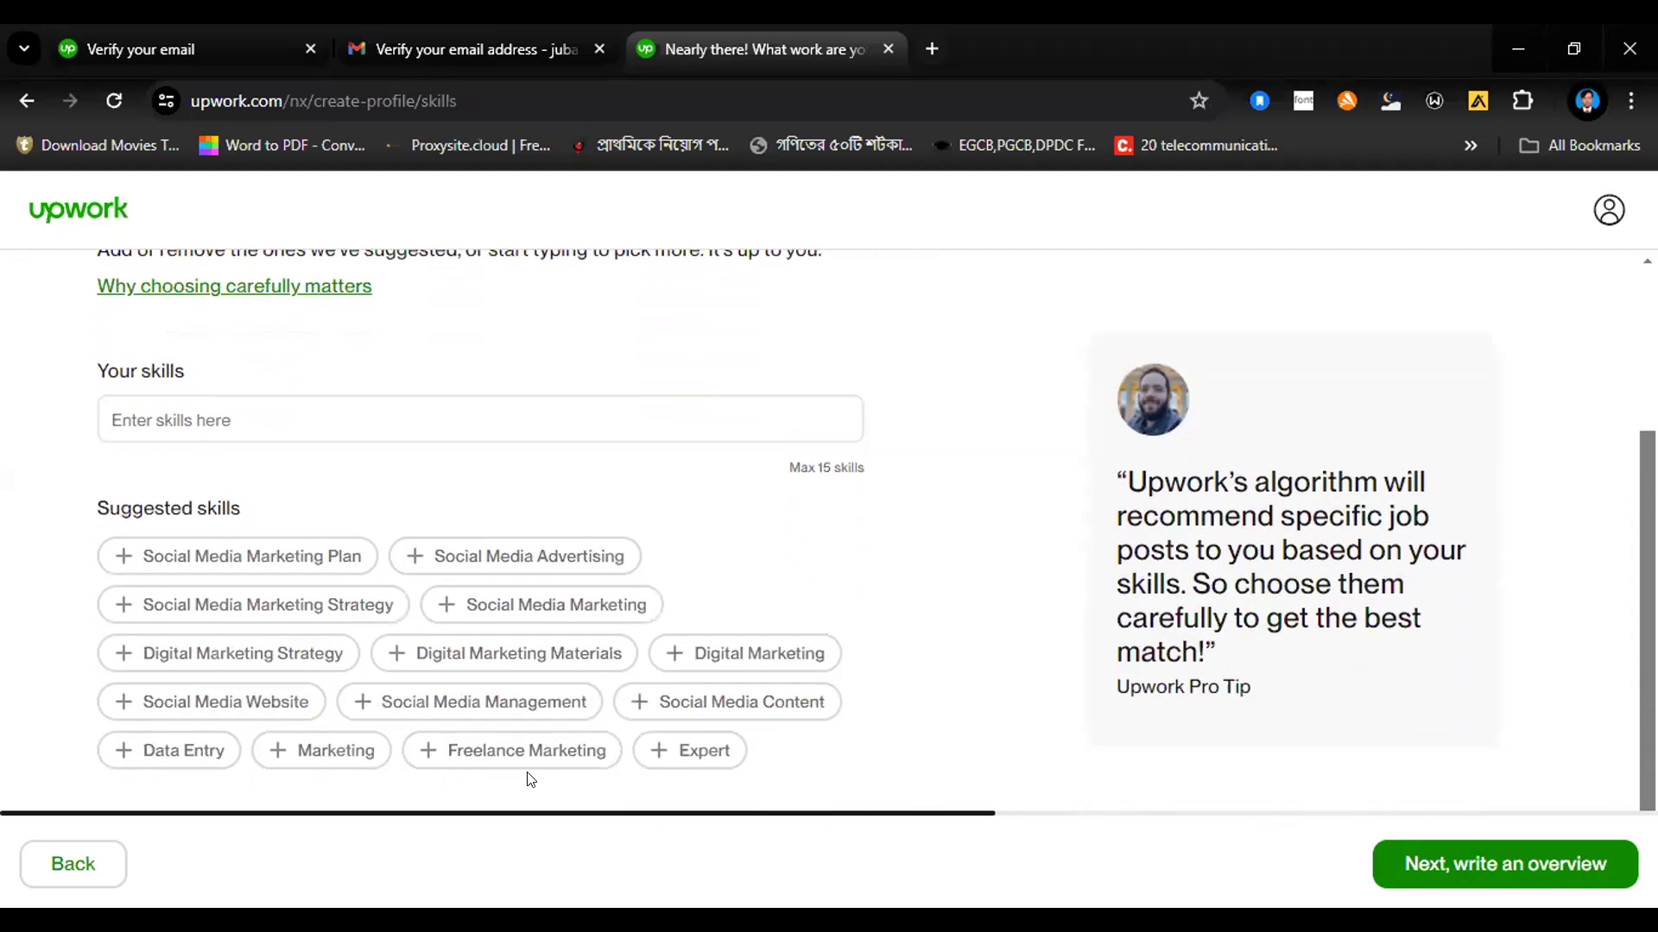
click(710, 659)
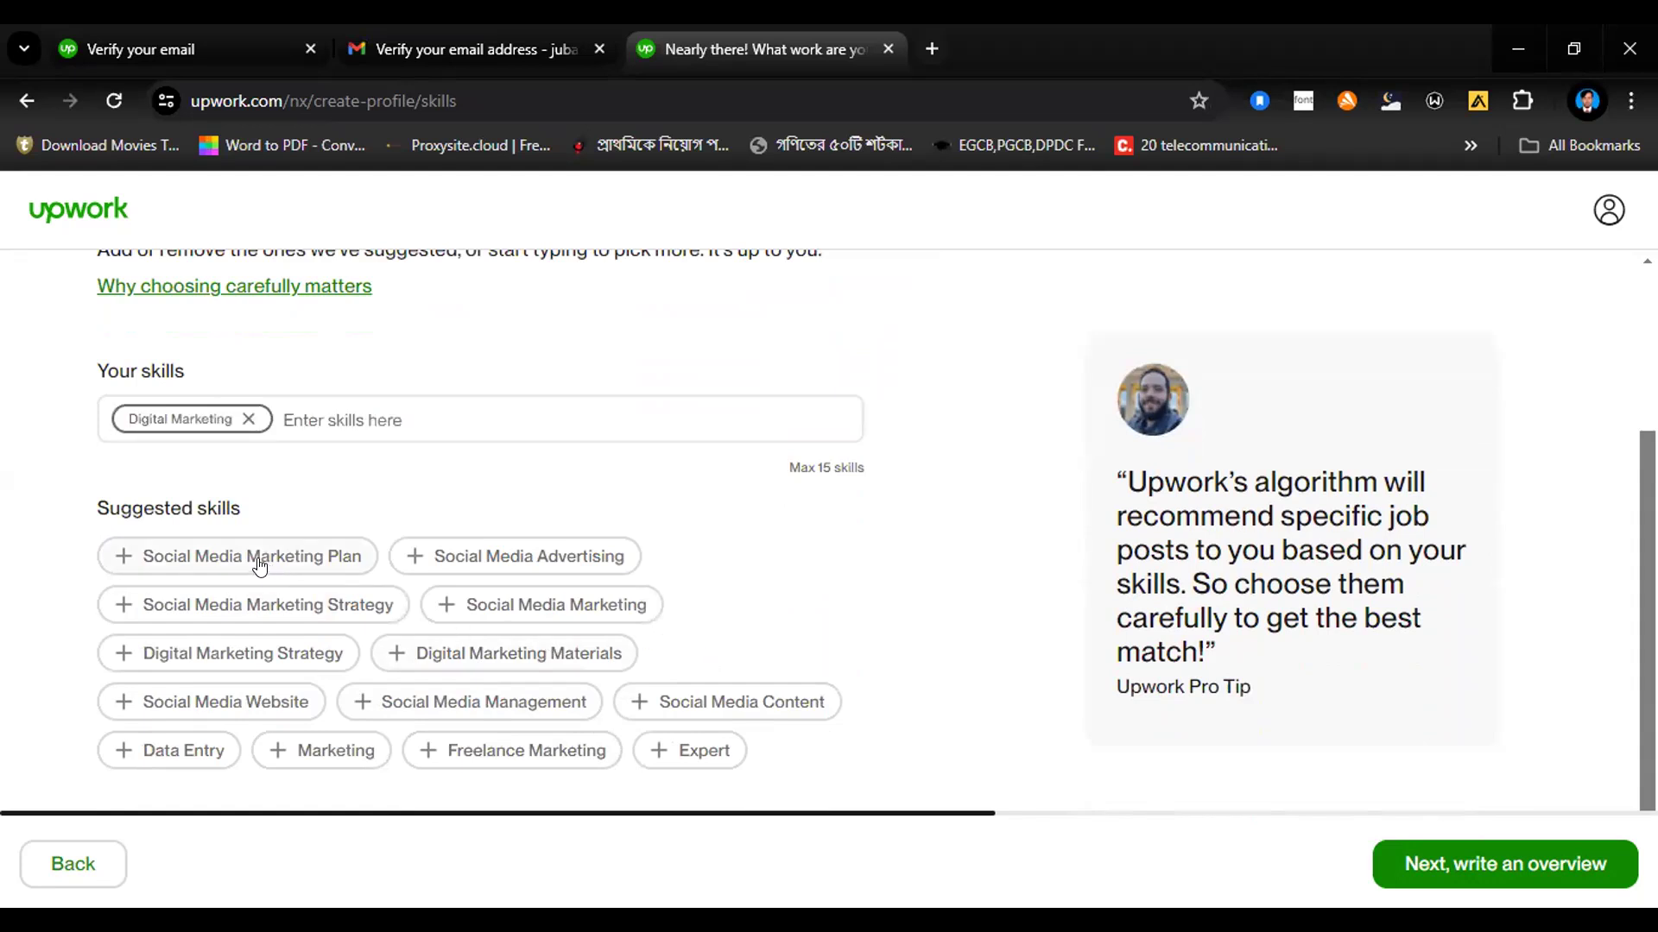
click(493, 557)
click(481, 607)
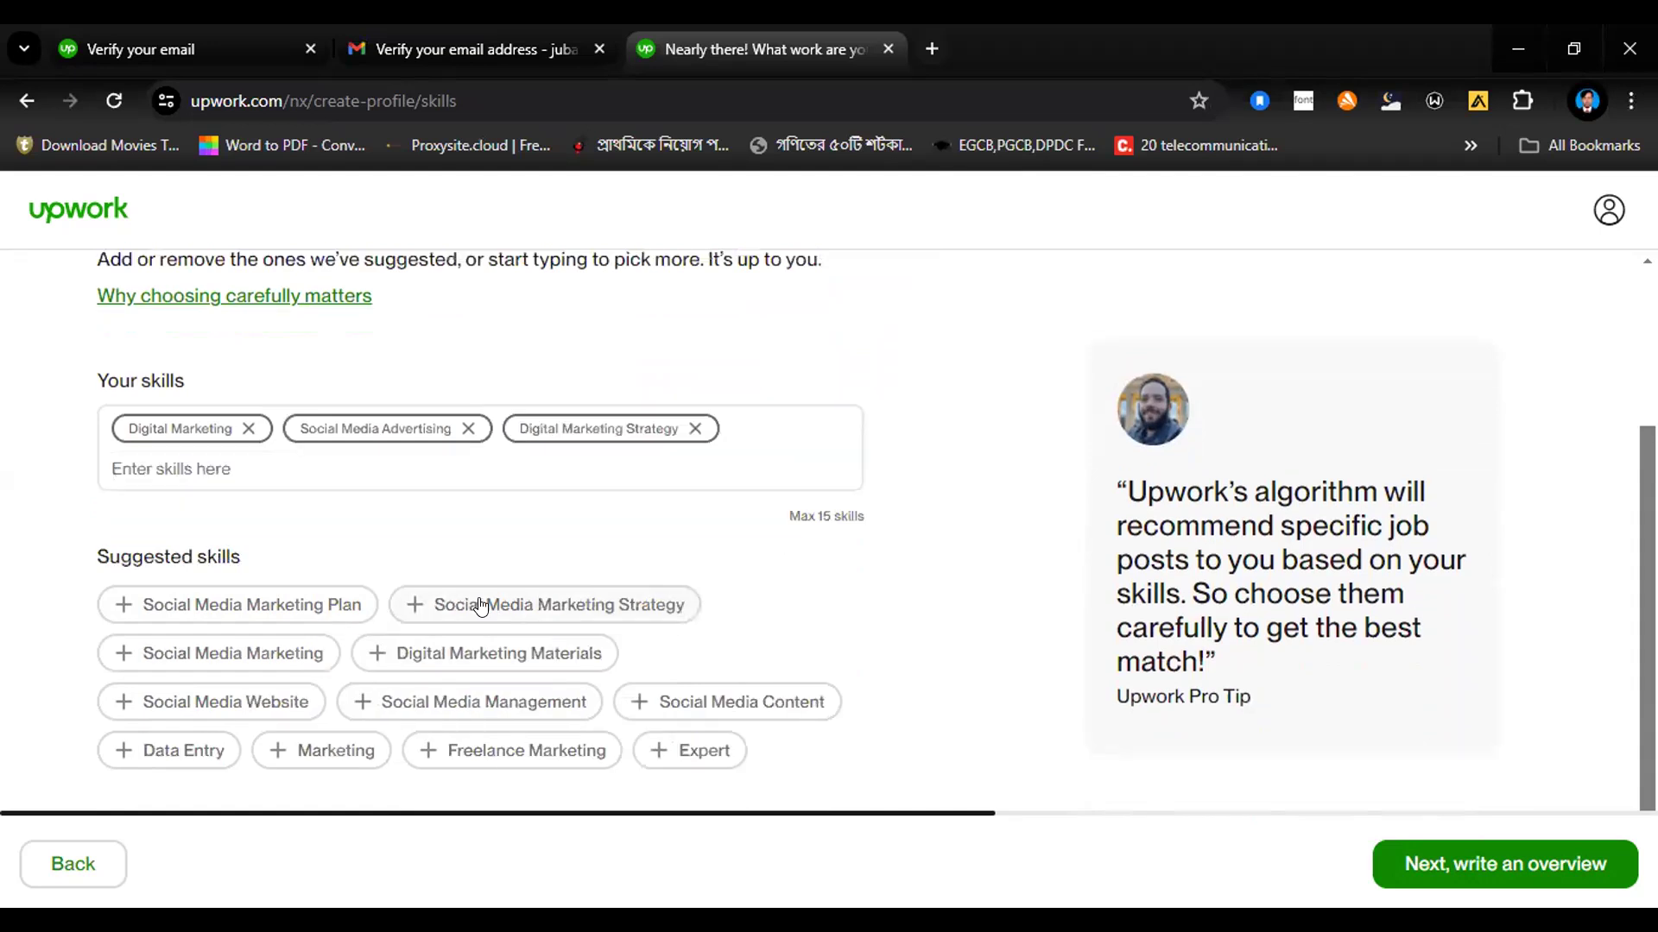
Step: Add the suggested skills Data Entry, Social Media Content, Social Media Management and Social Media Marketing
click(126, 752)
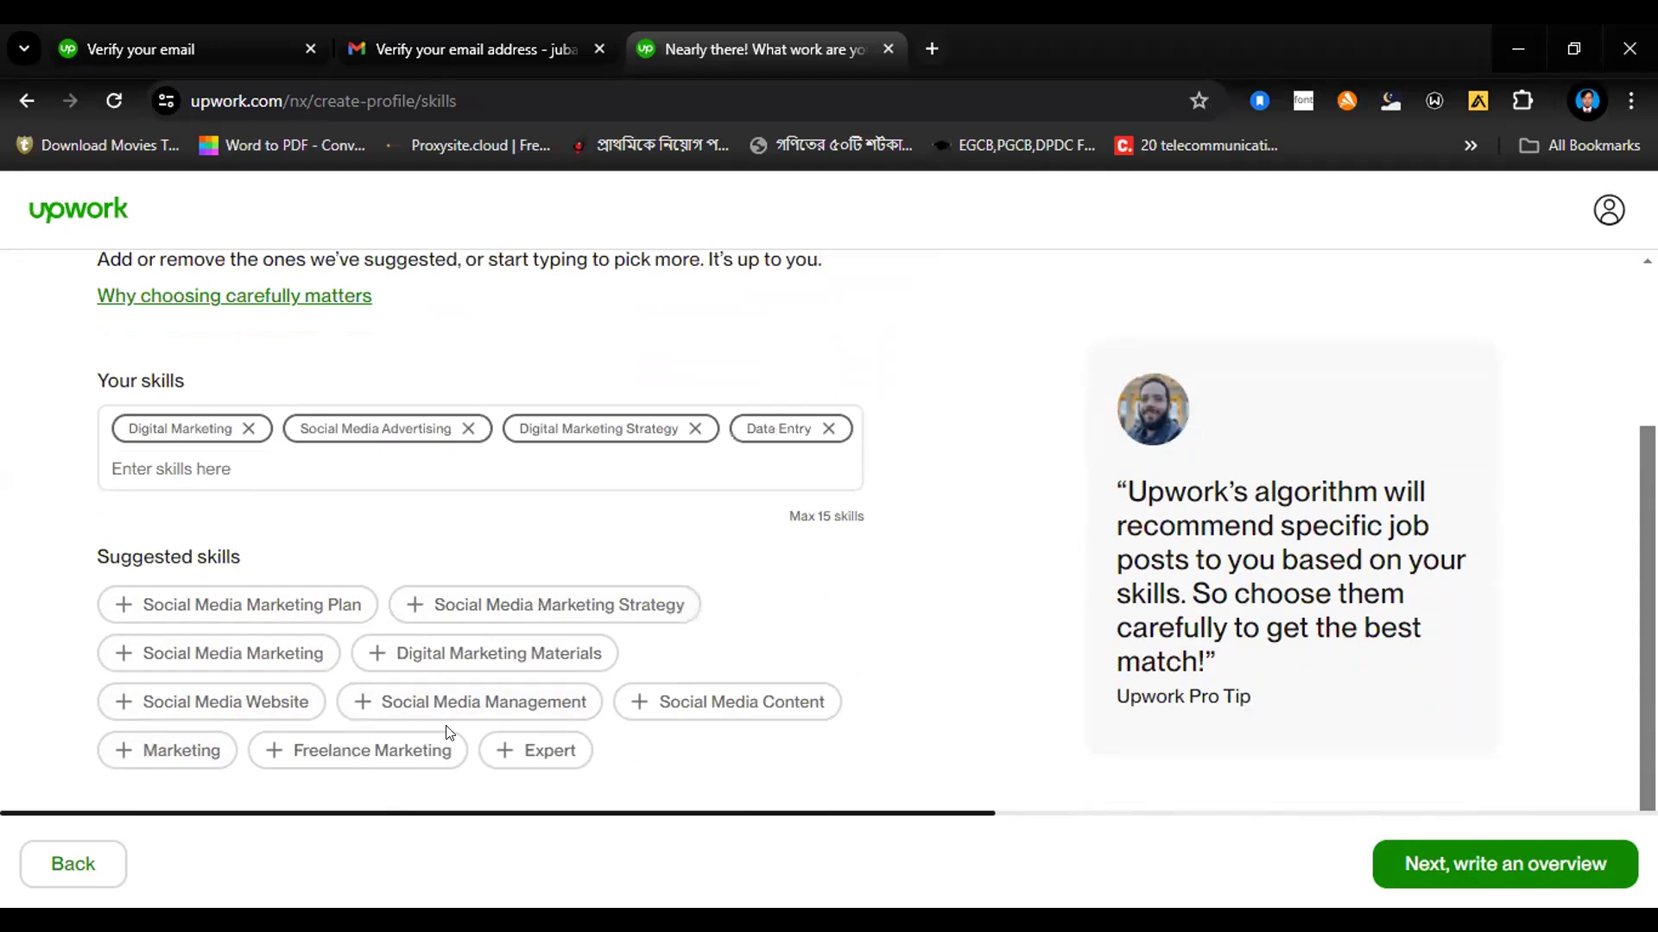
click(660, 704)
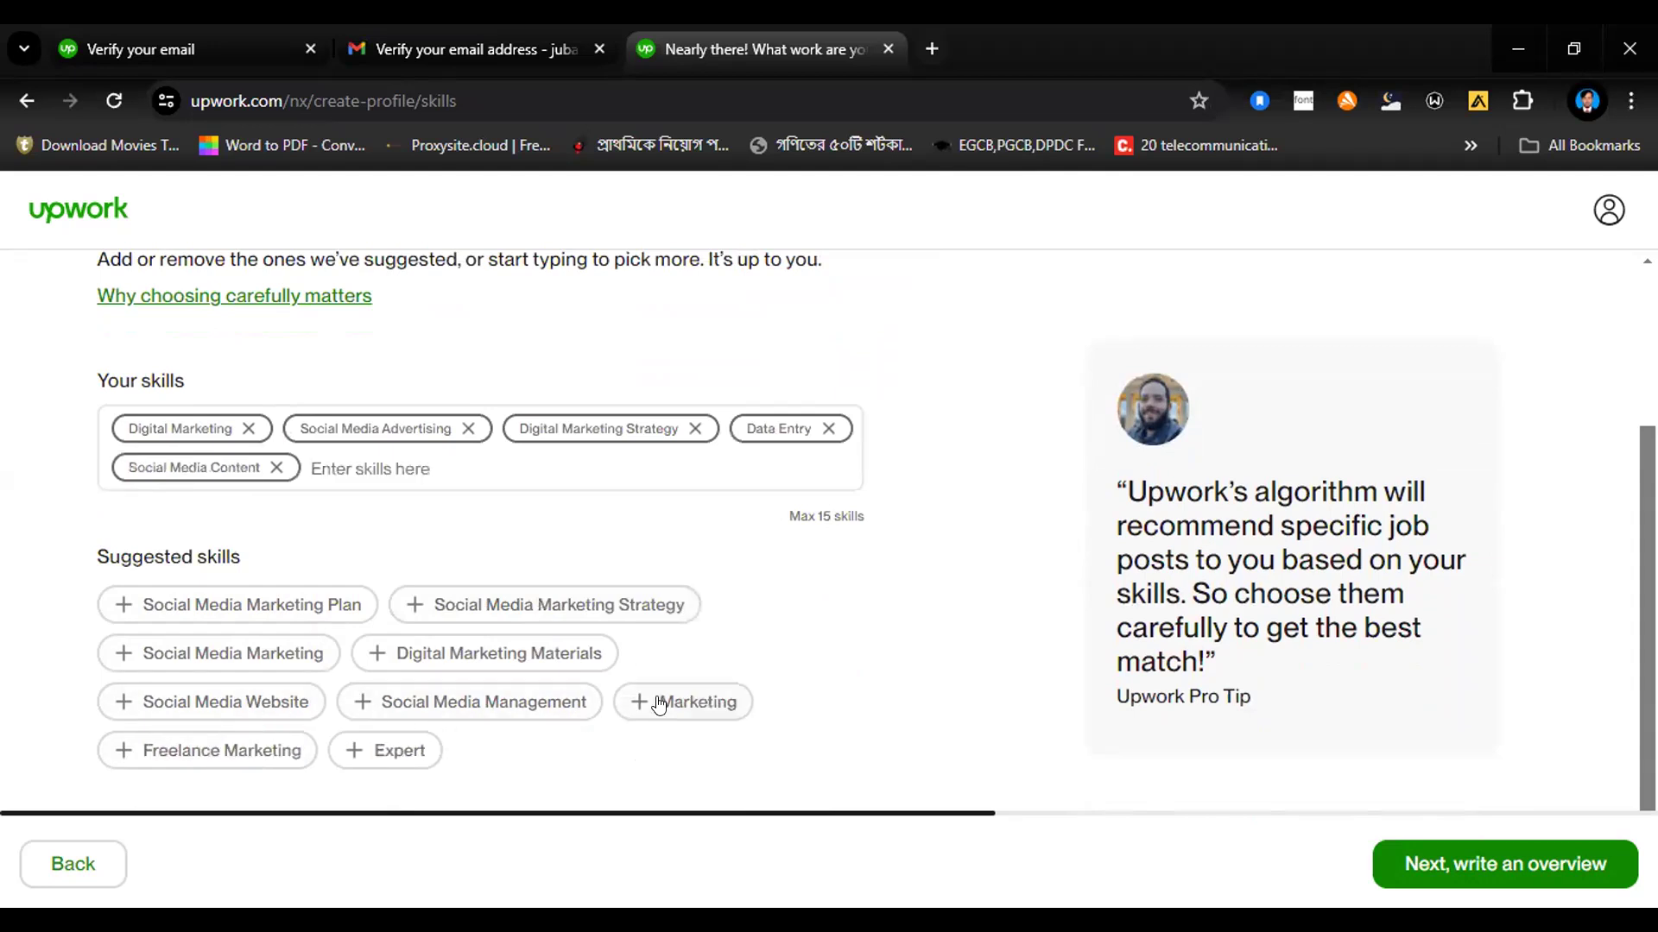
click(478, 701)
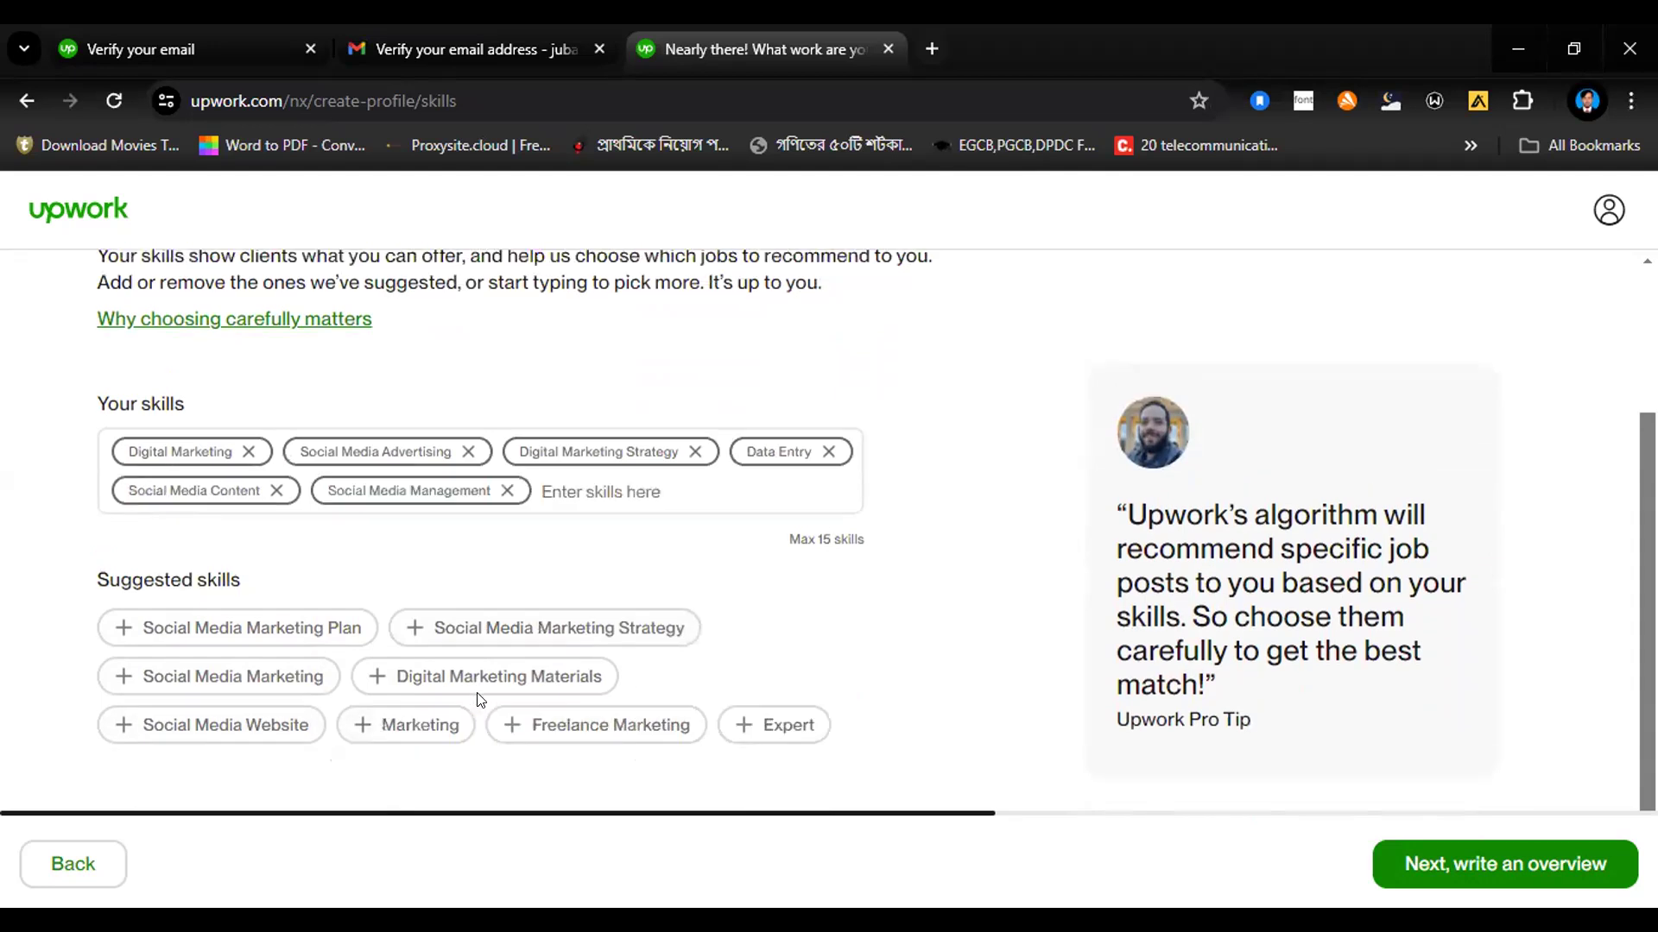
click(229, 676)
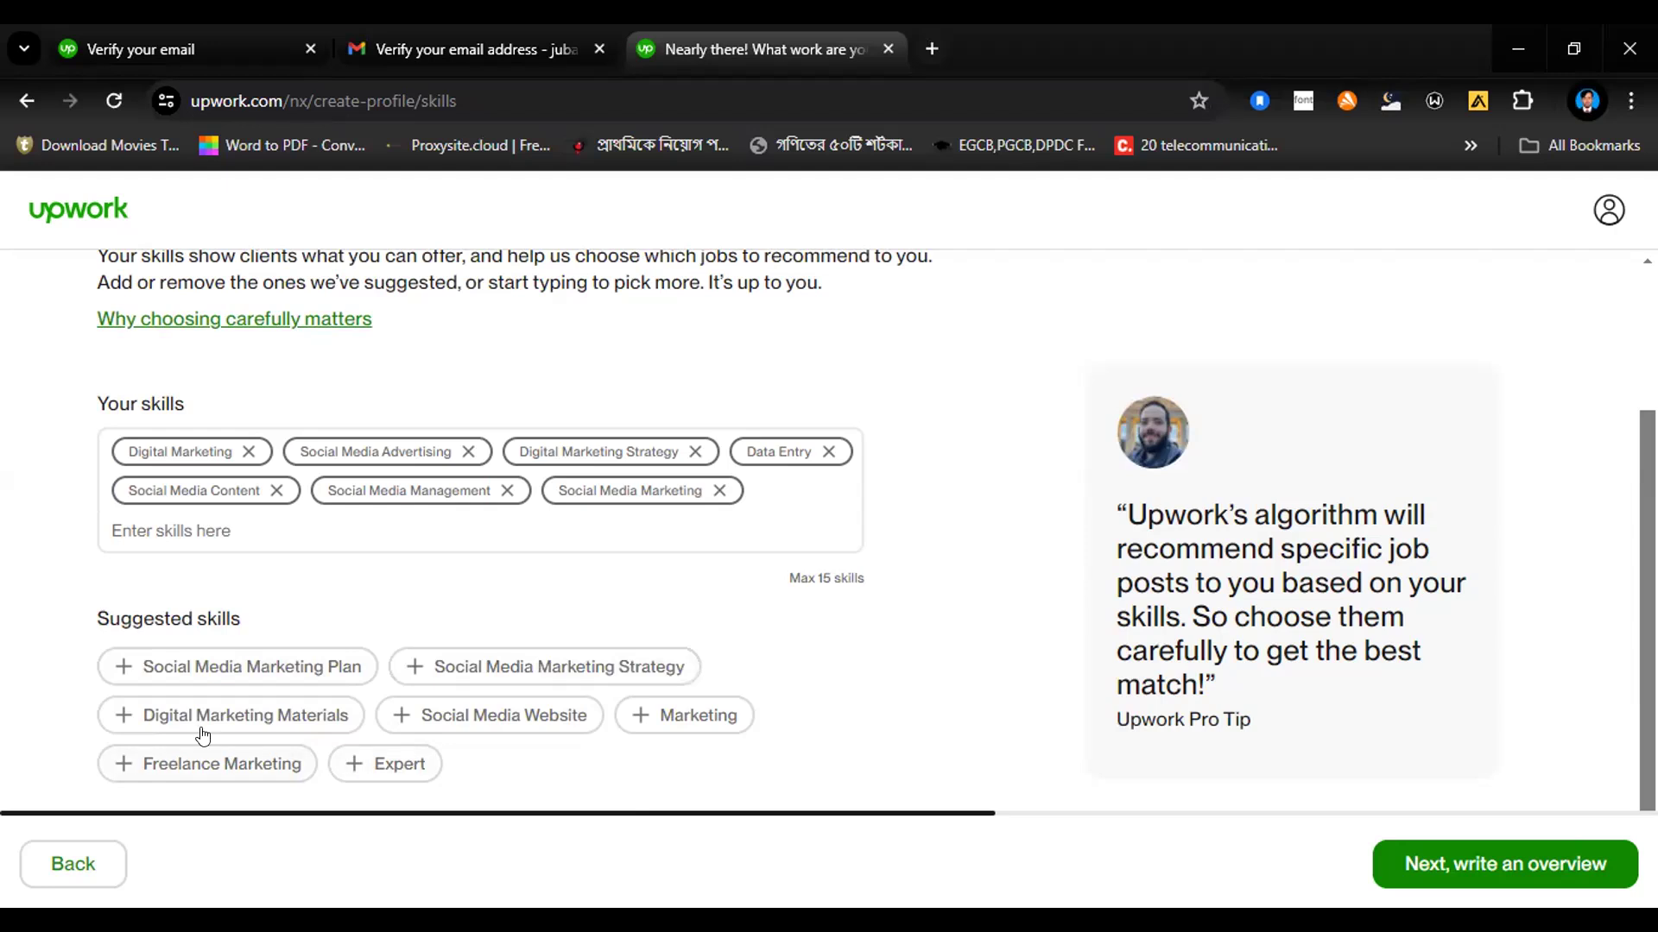
Step: Look up LinkedIn skills and add LinkedIn Profile Creation to the profile's skills
click(175, 528)
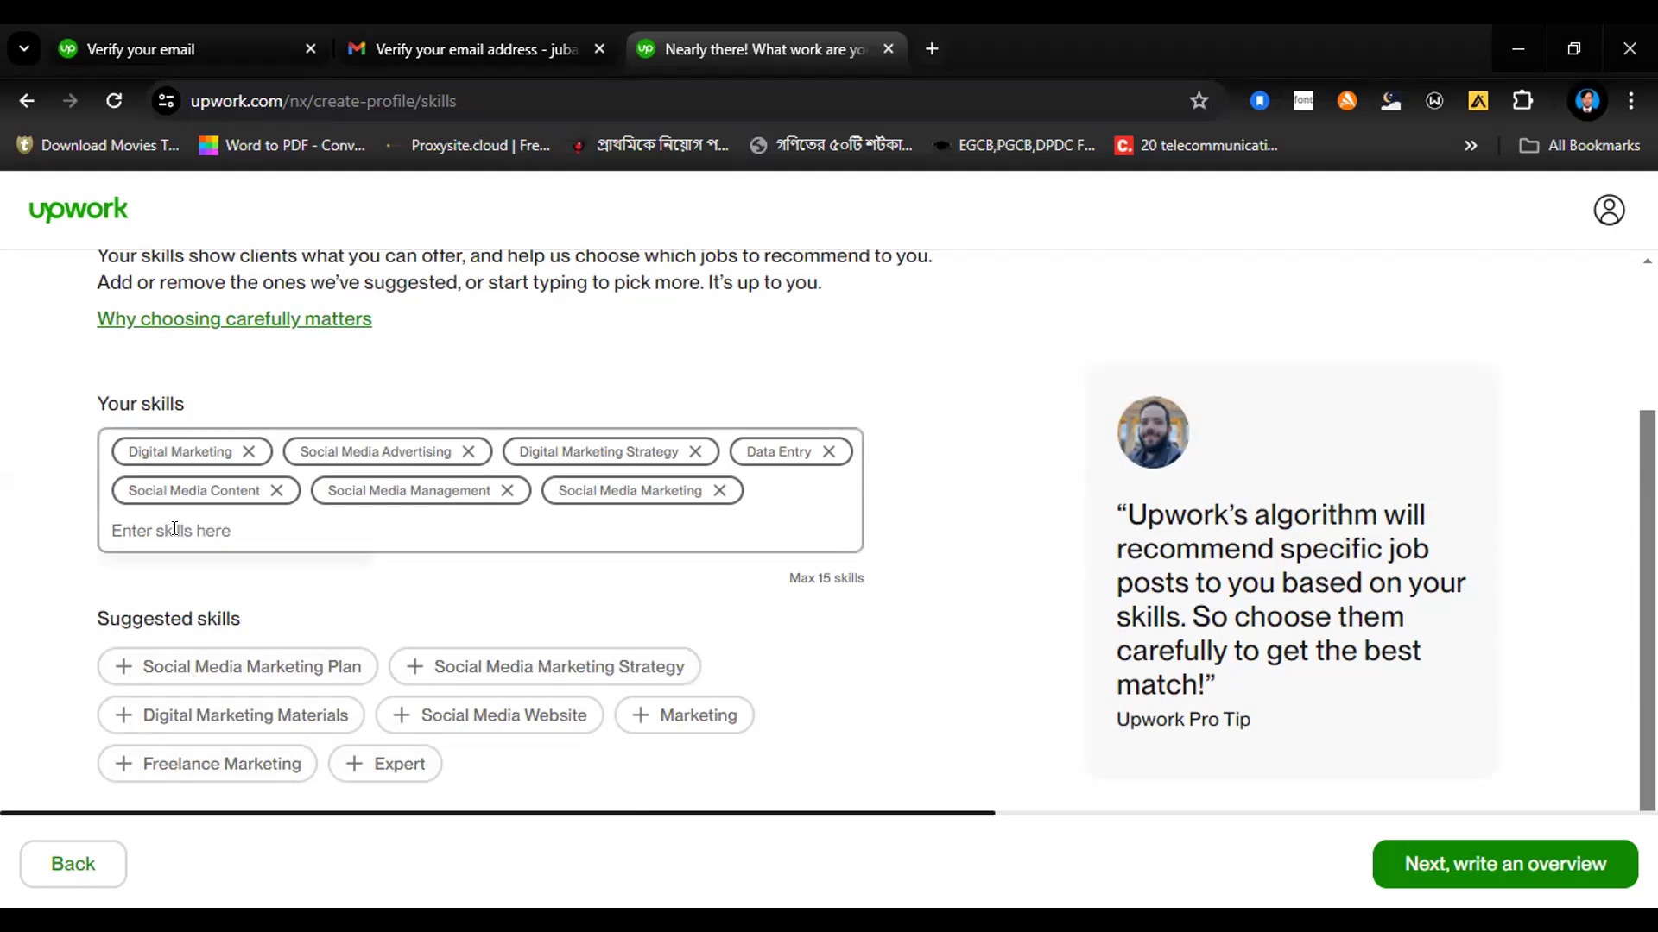
text(Linked)
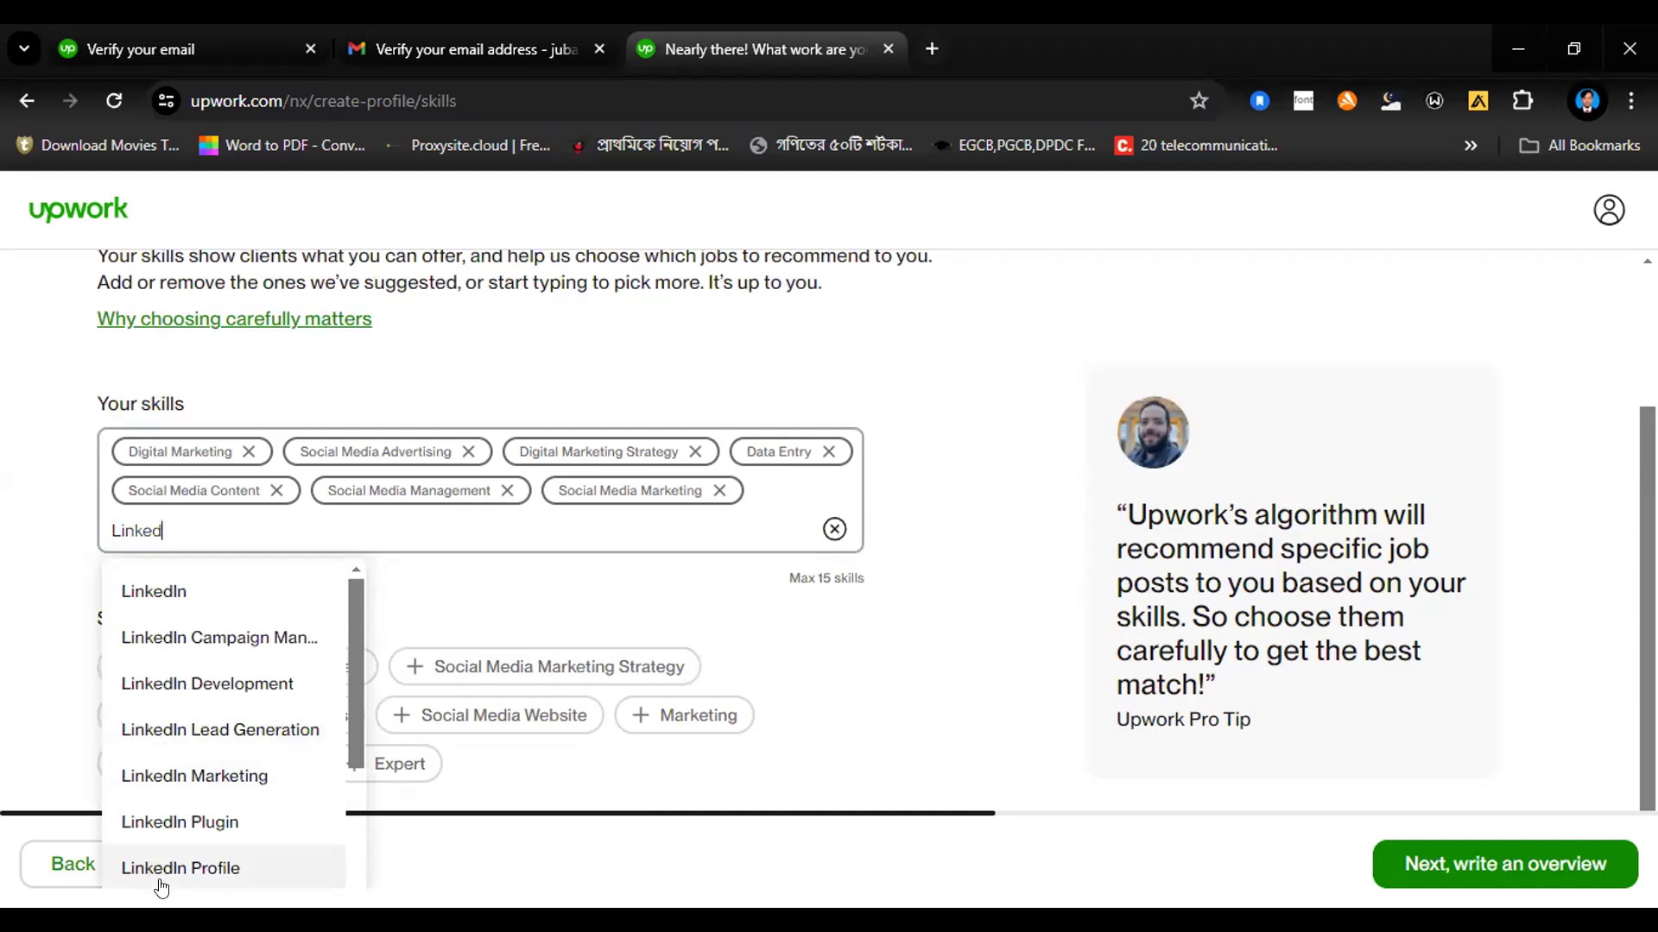
scroll(345, 718, down, 1)
scroll(346, 718, down, 1)
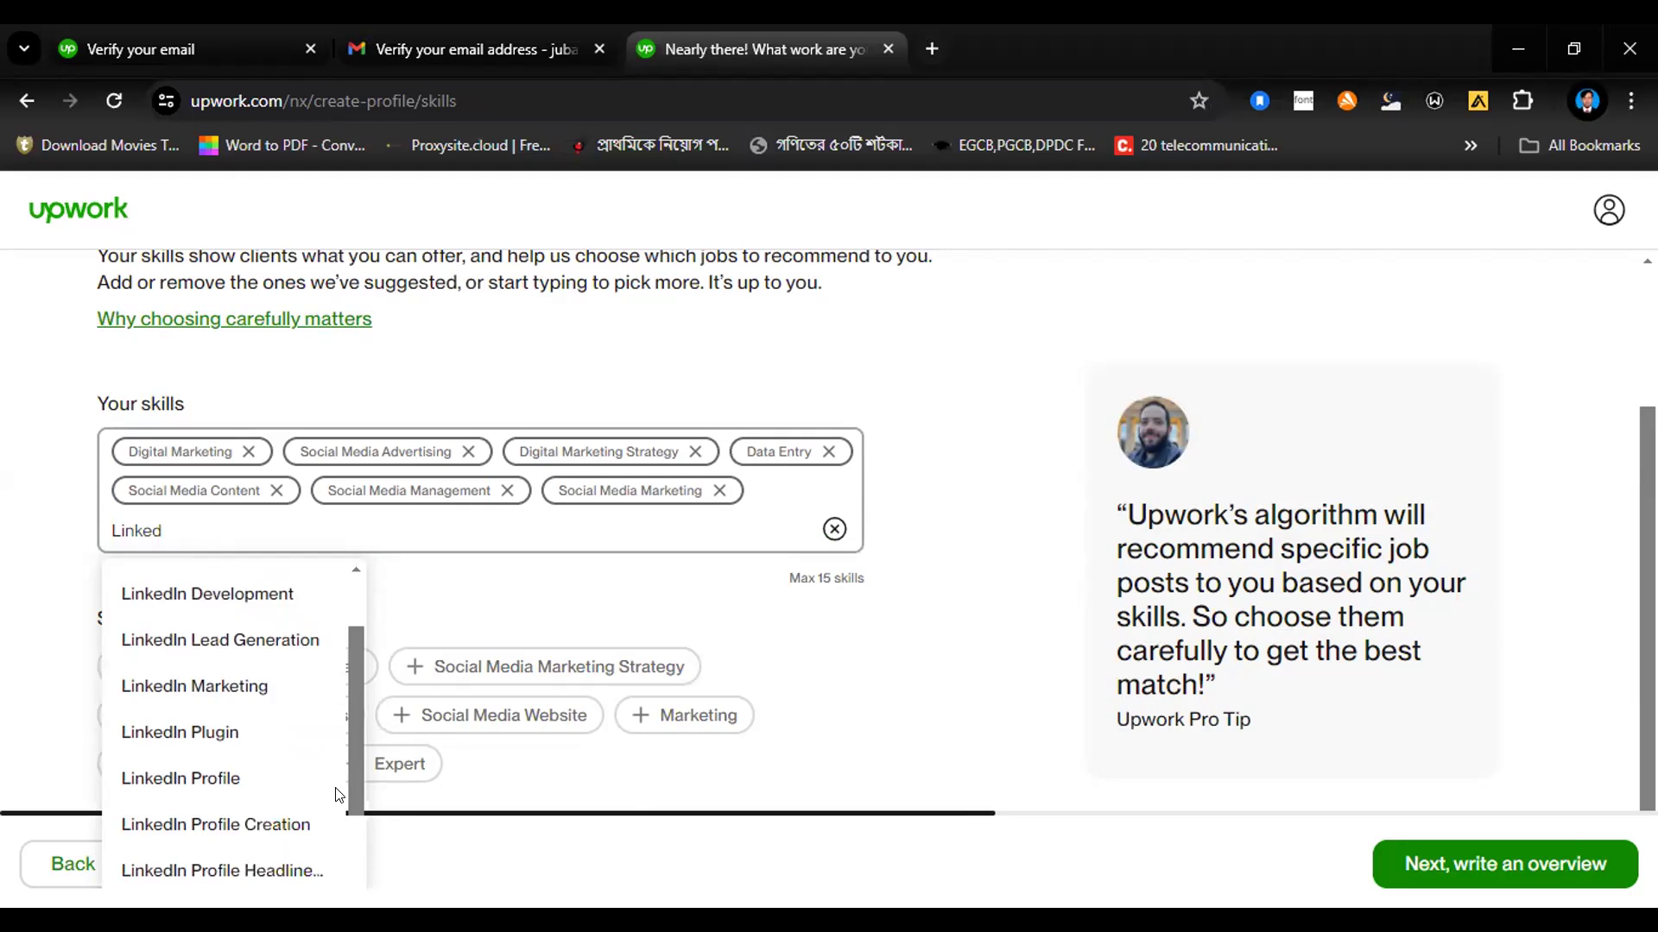
scroll(337, 807, down, 2)
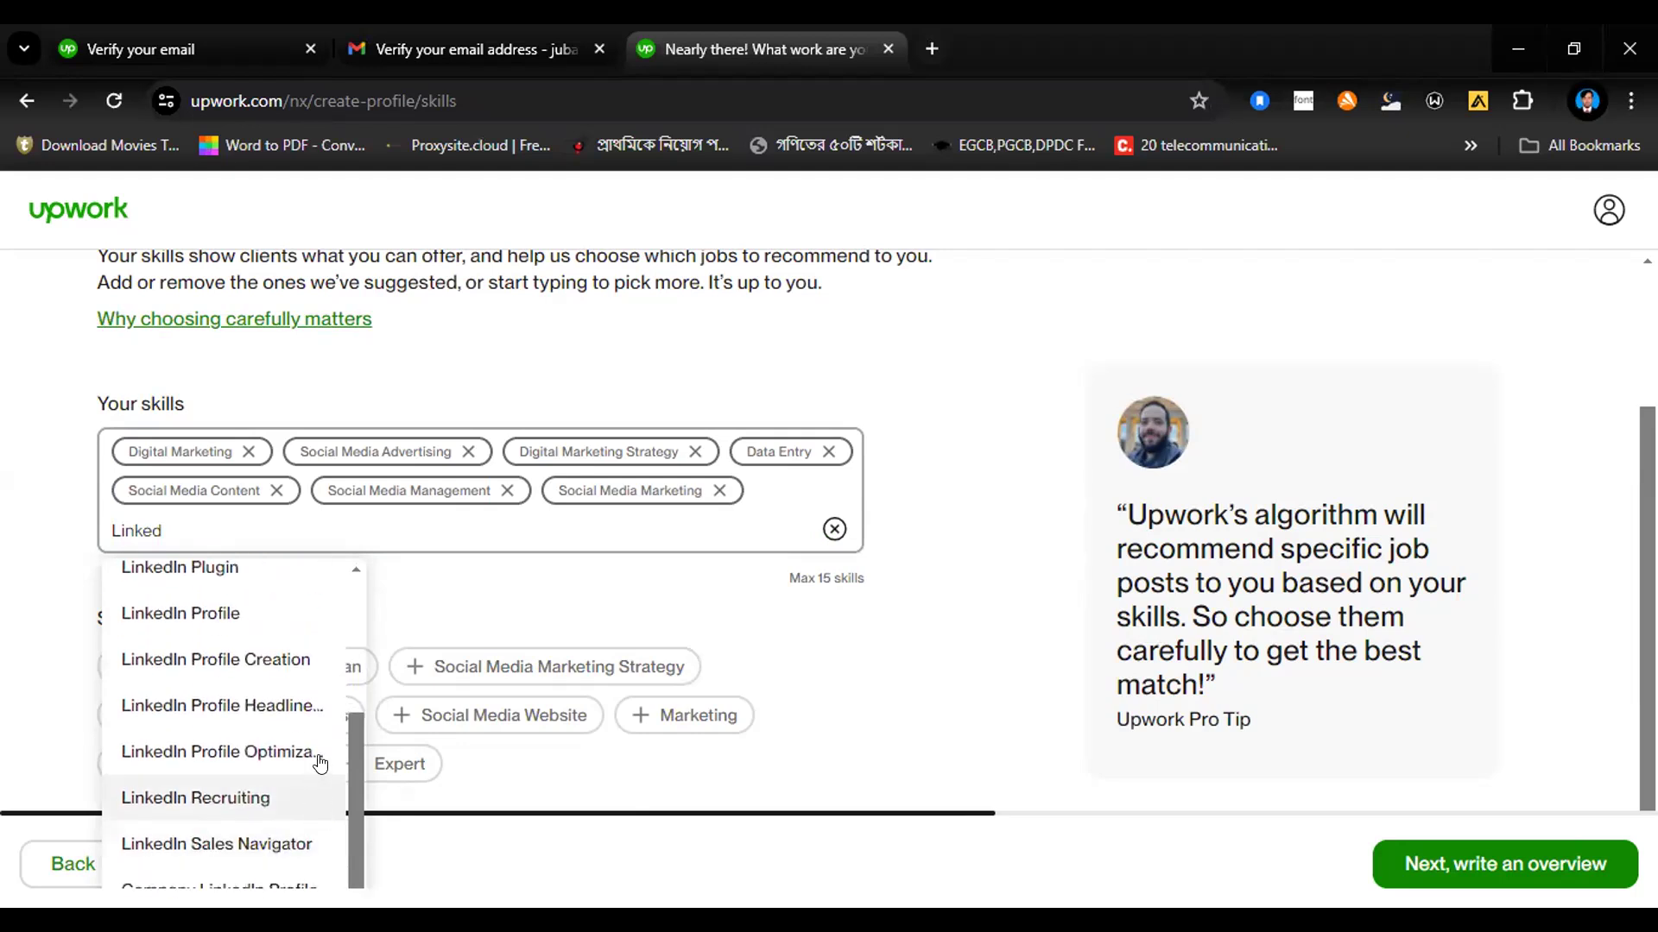
click(210, 660)
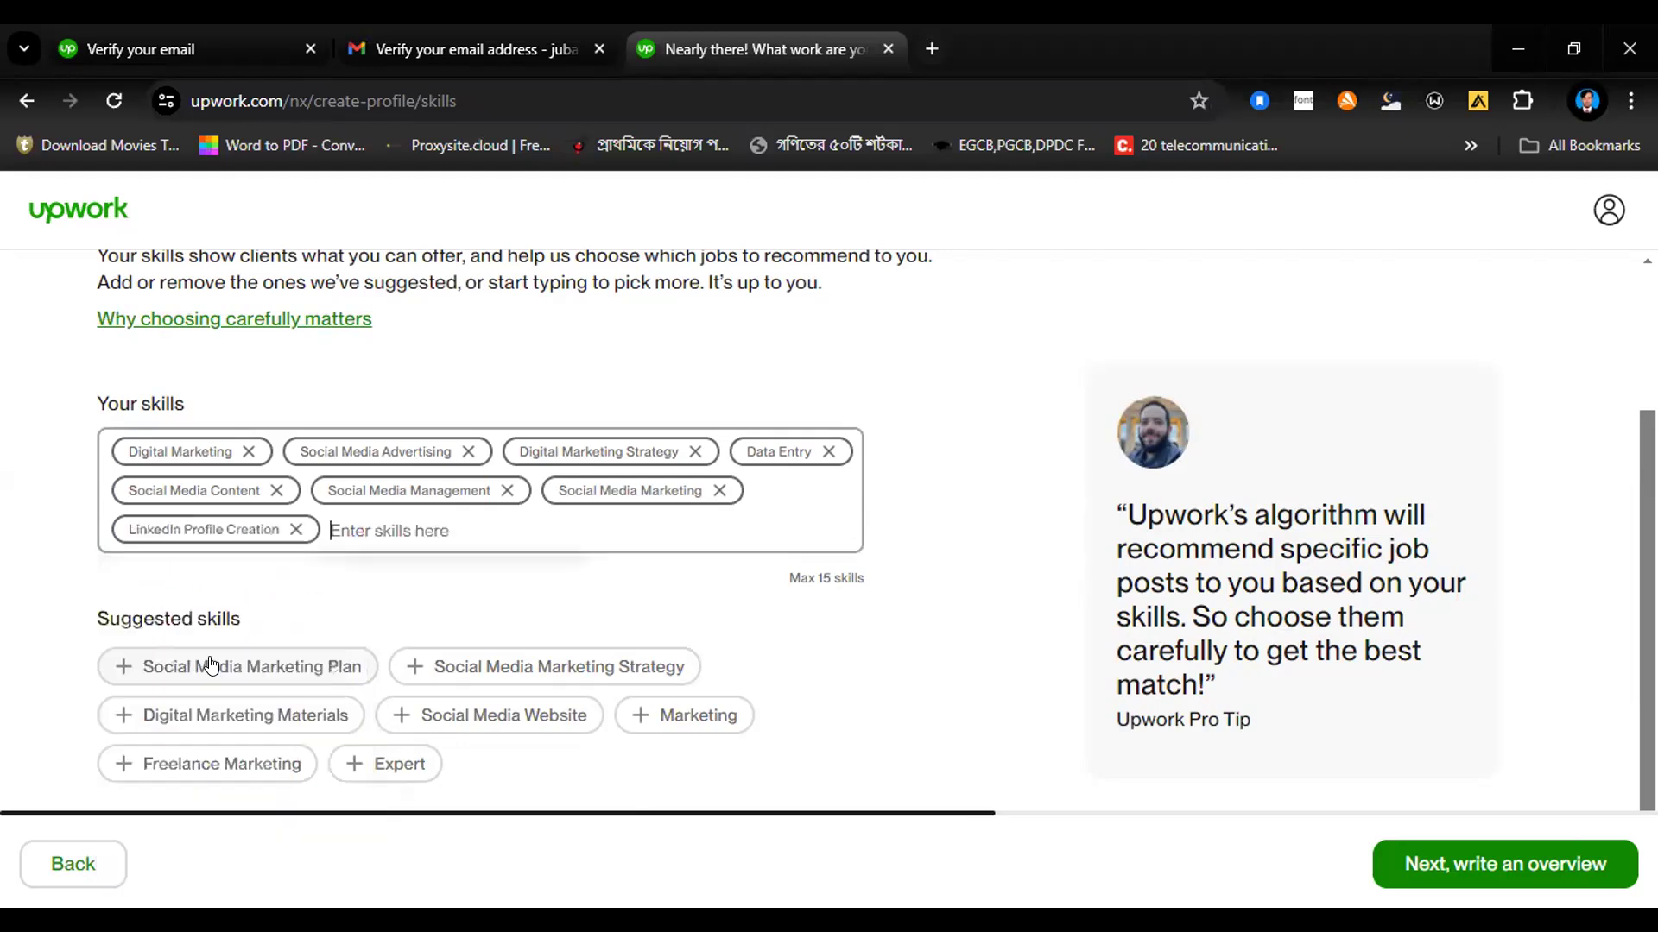
Step: Look up LinkedIn skills again and add LinkedIn Profile Headline & Summary
text(link)
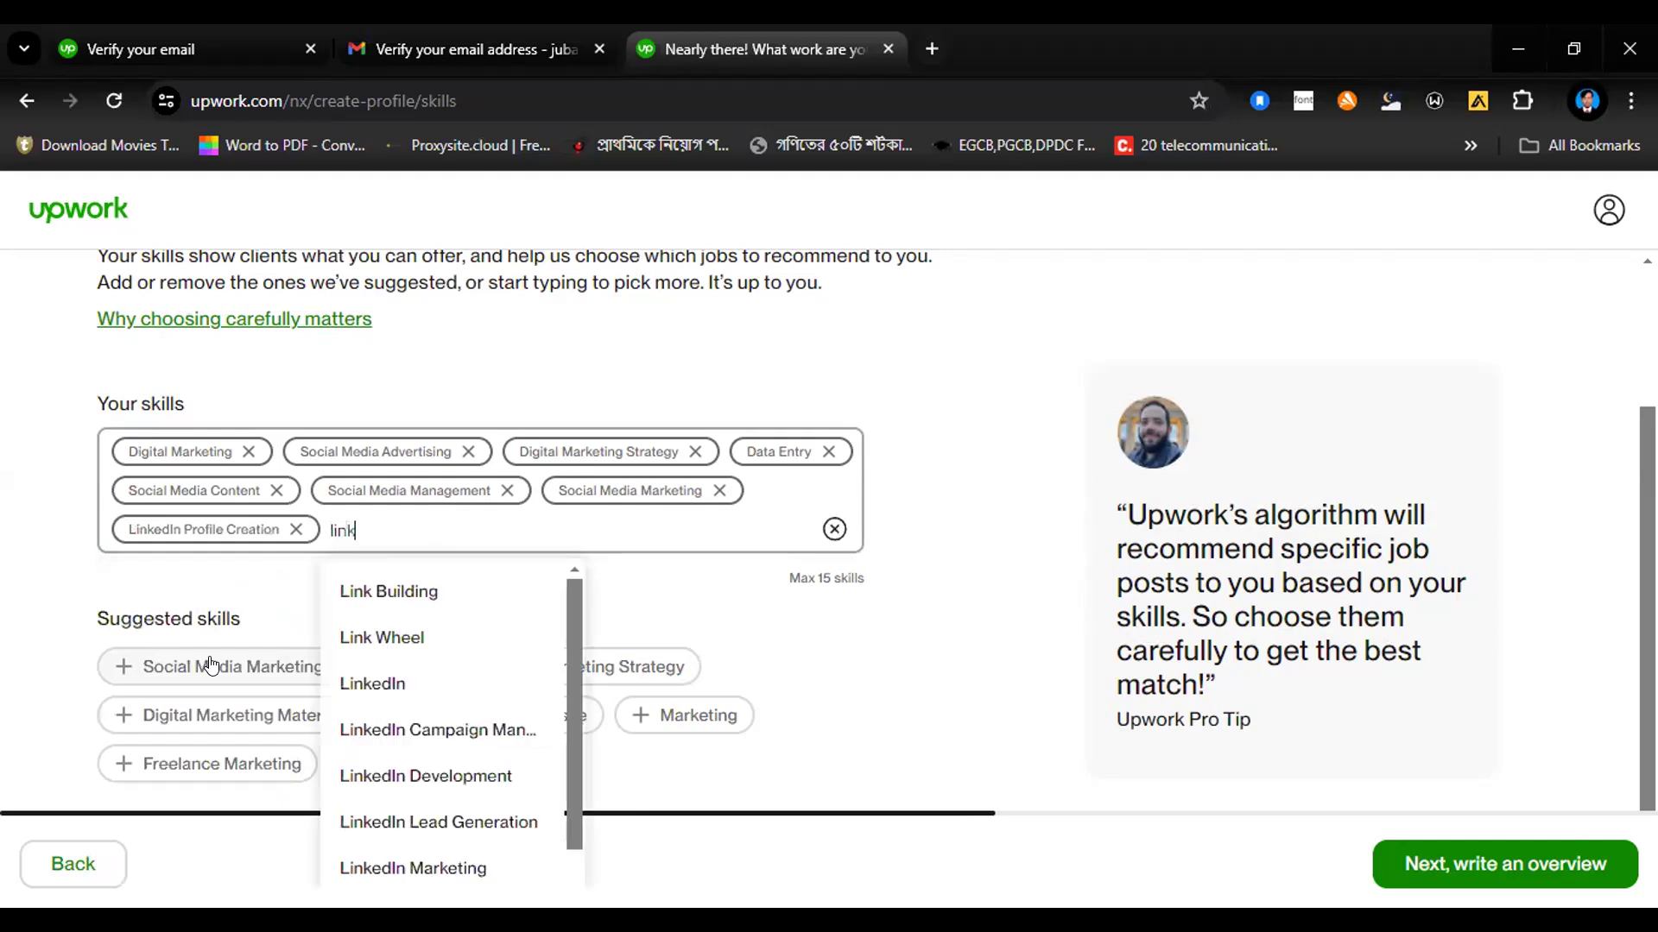
text(edin)
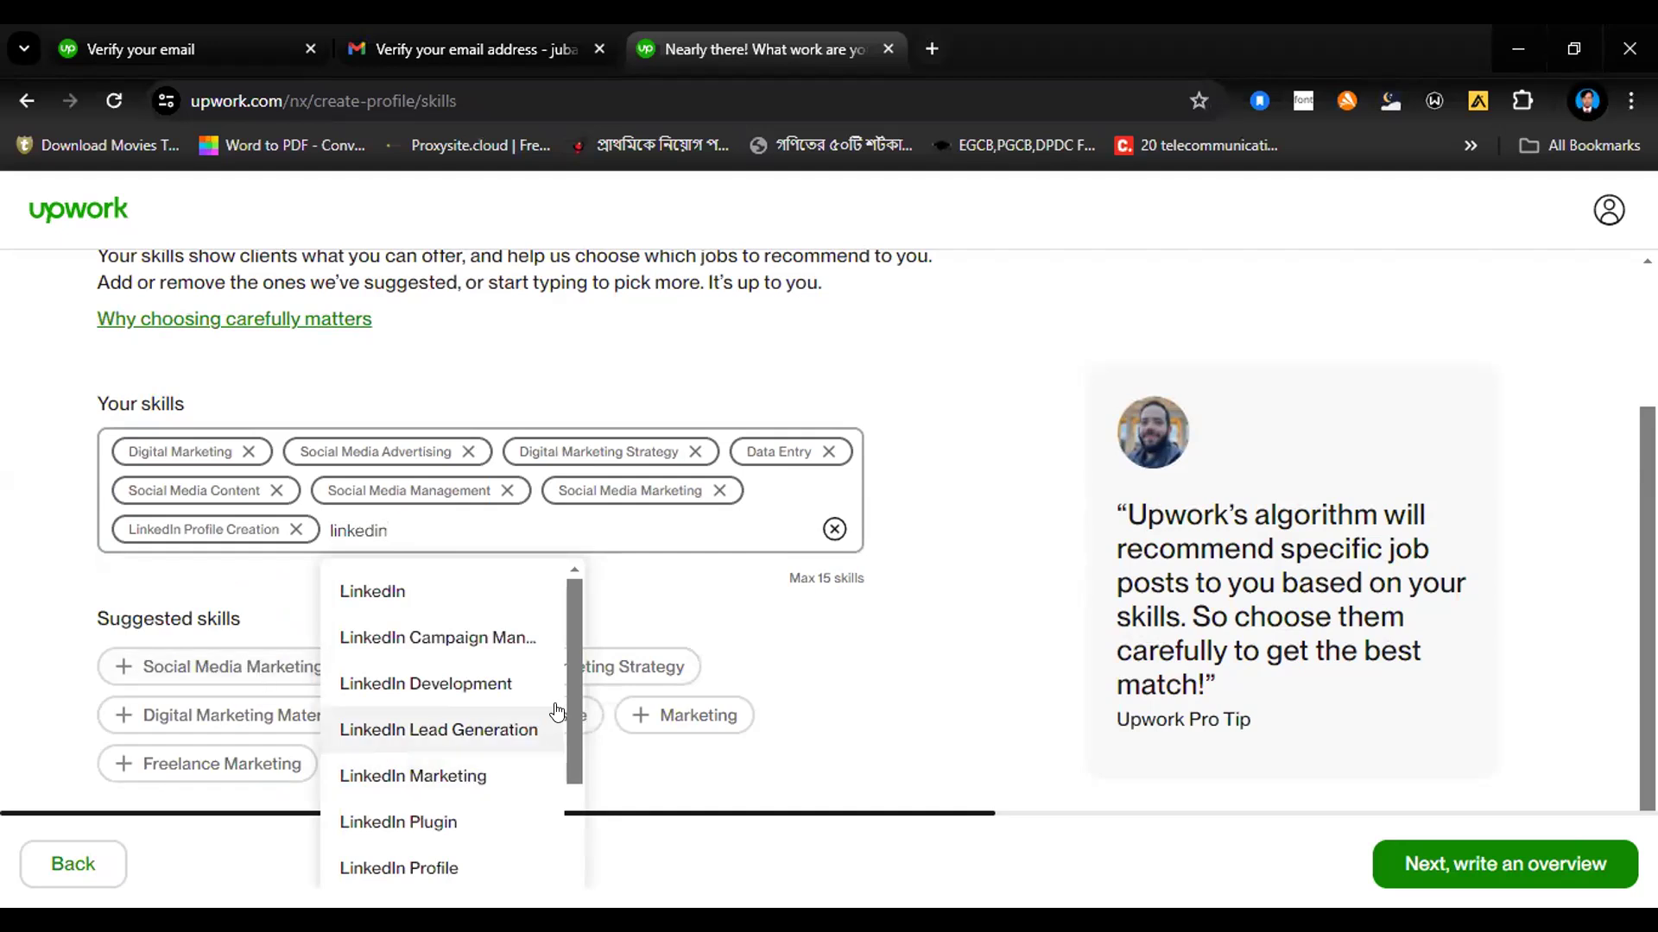
drag(568, 691, 554, 824)
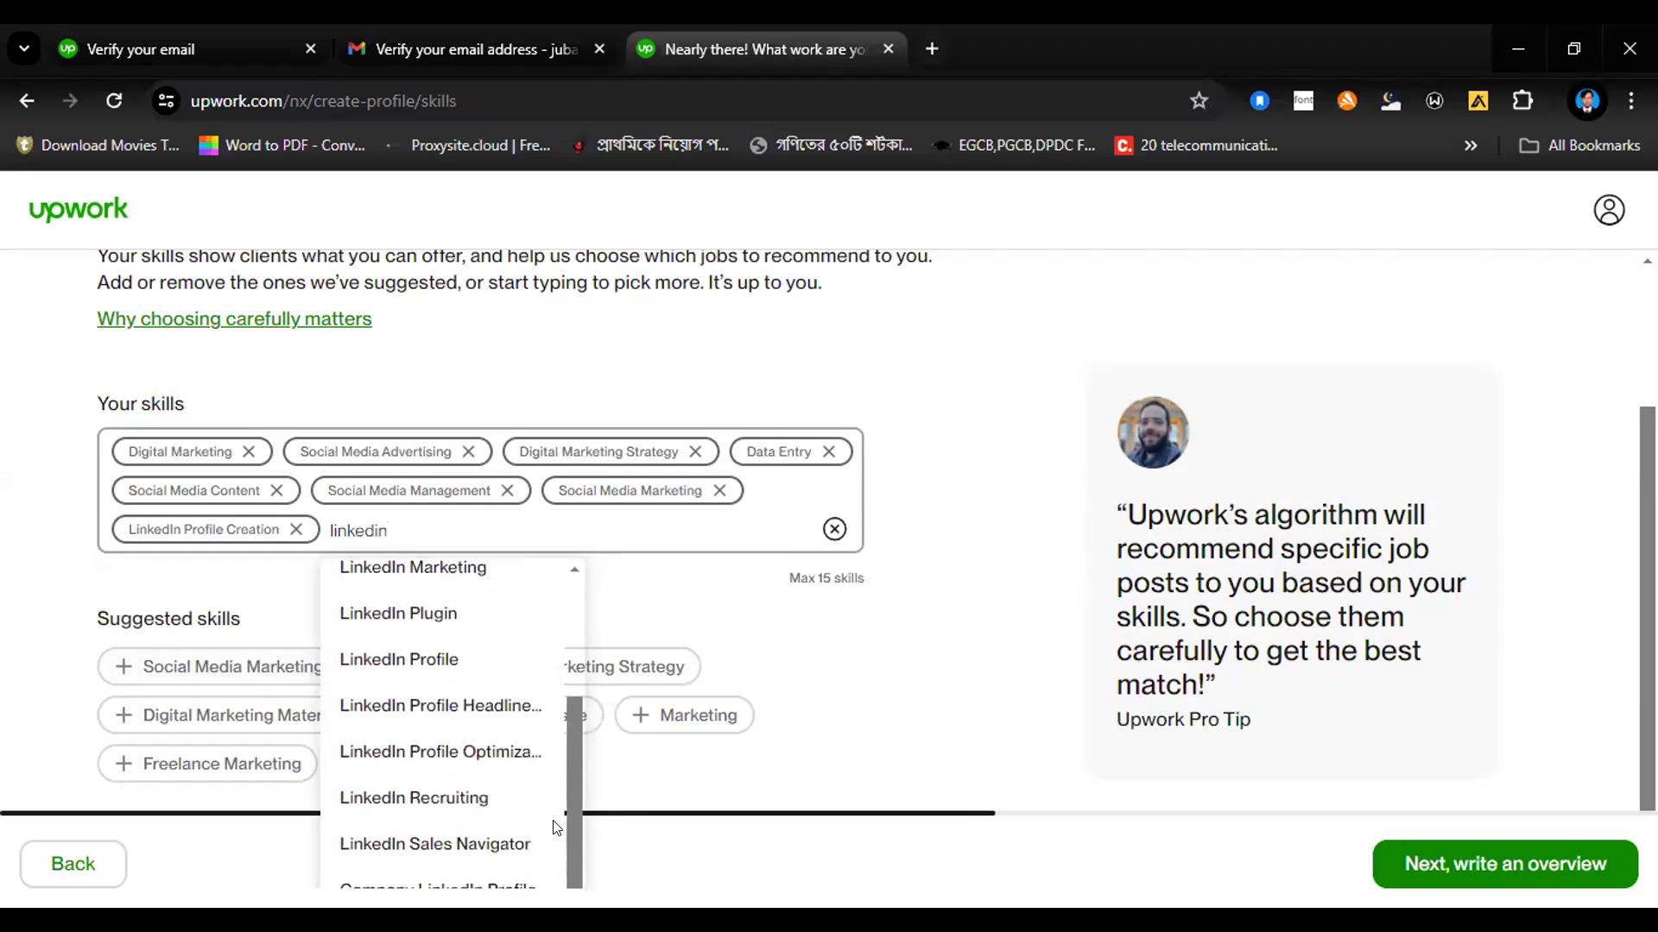
click(427, 706)
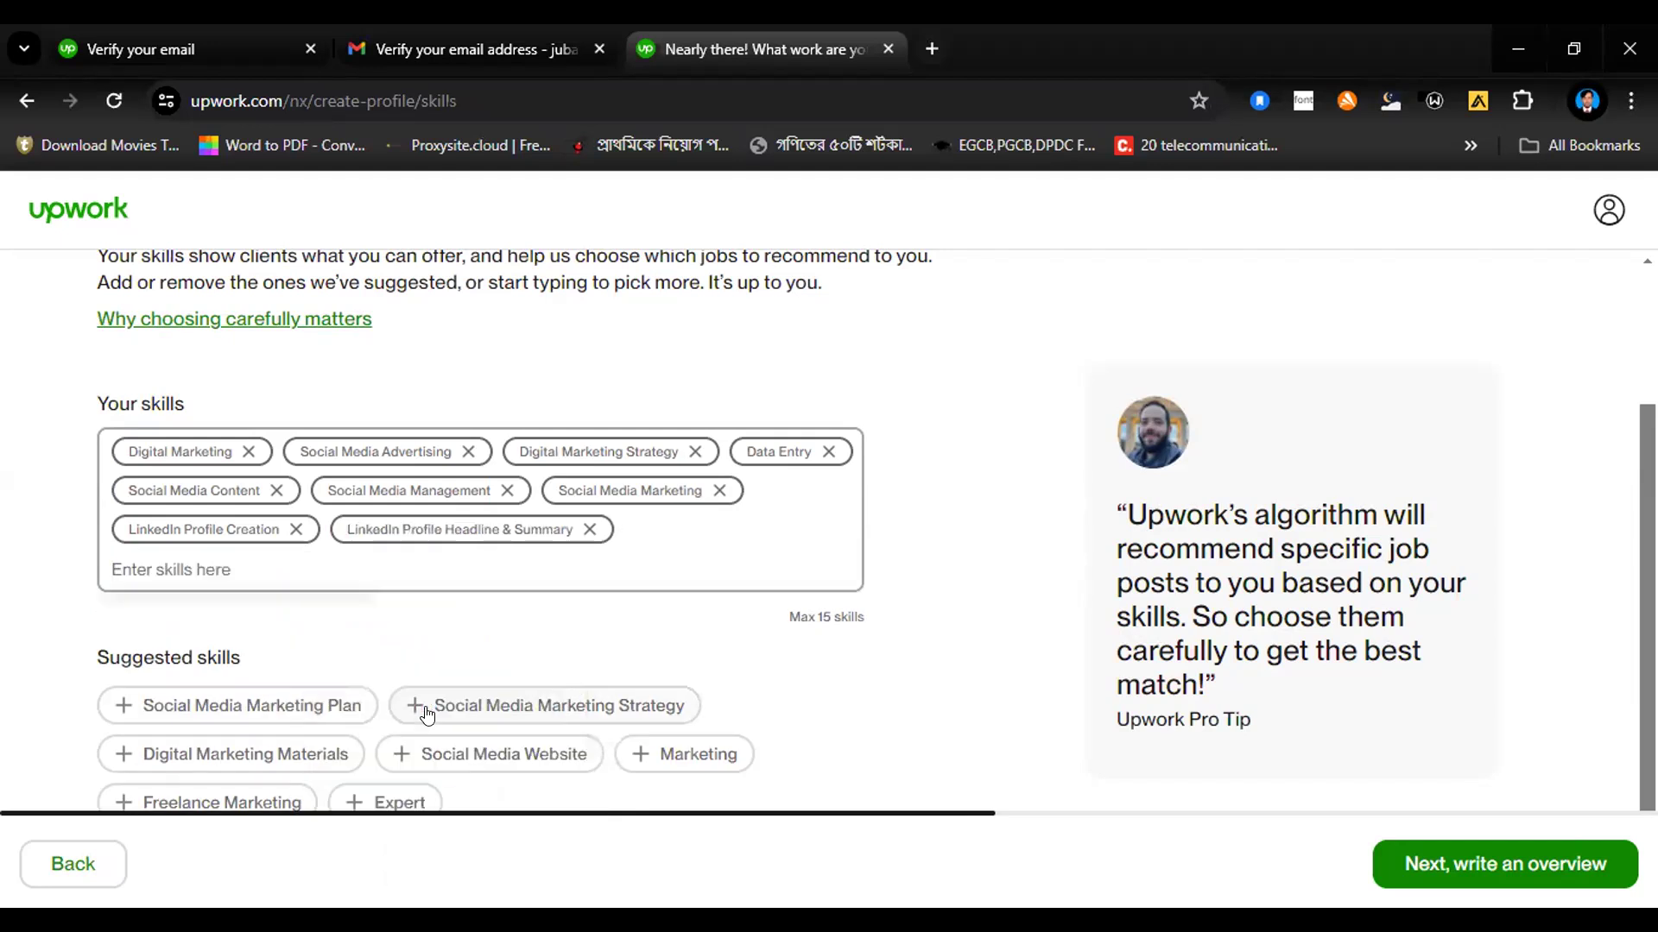
Step: Add the skills LinkedIn Profile Optimization and LinkedIn Lead Generation to the profile
text(linked)
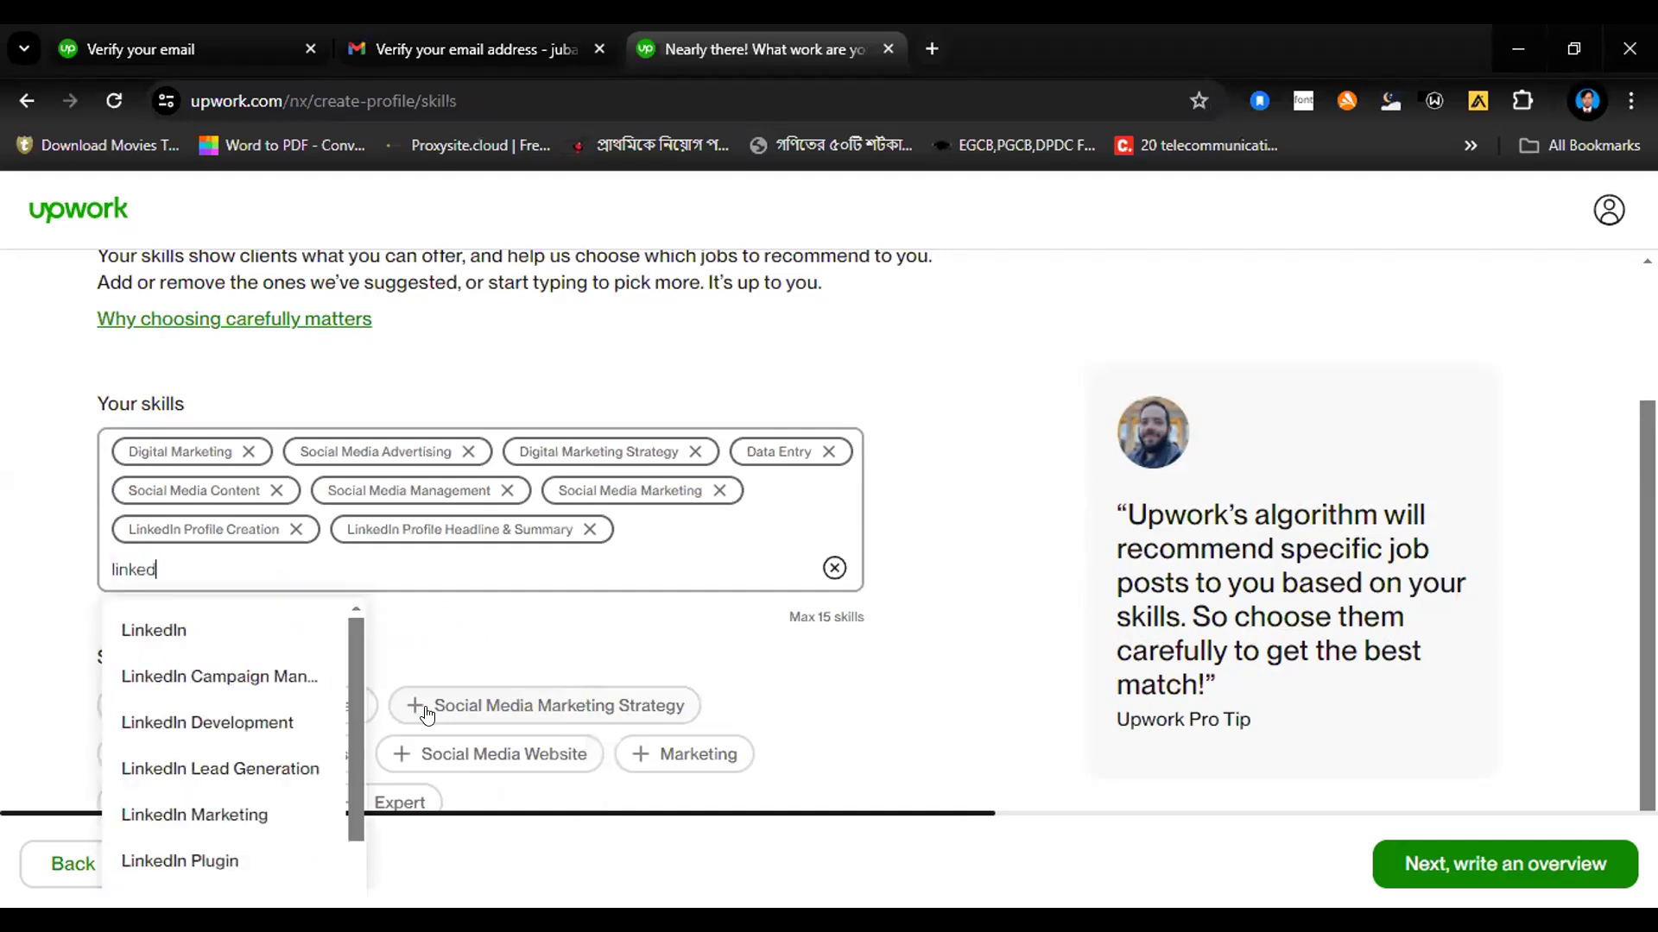
text(in)
drag(354, 762, 342, 885)
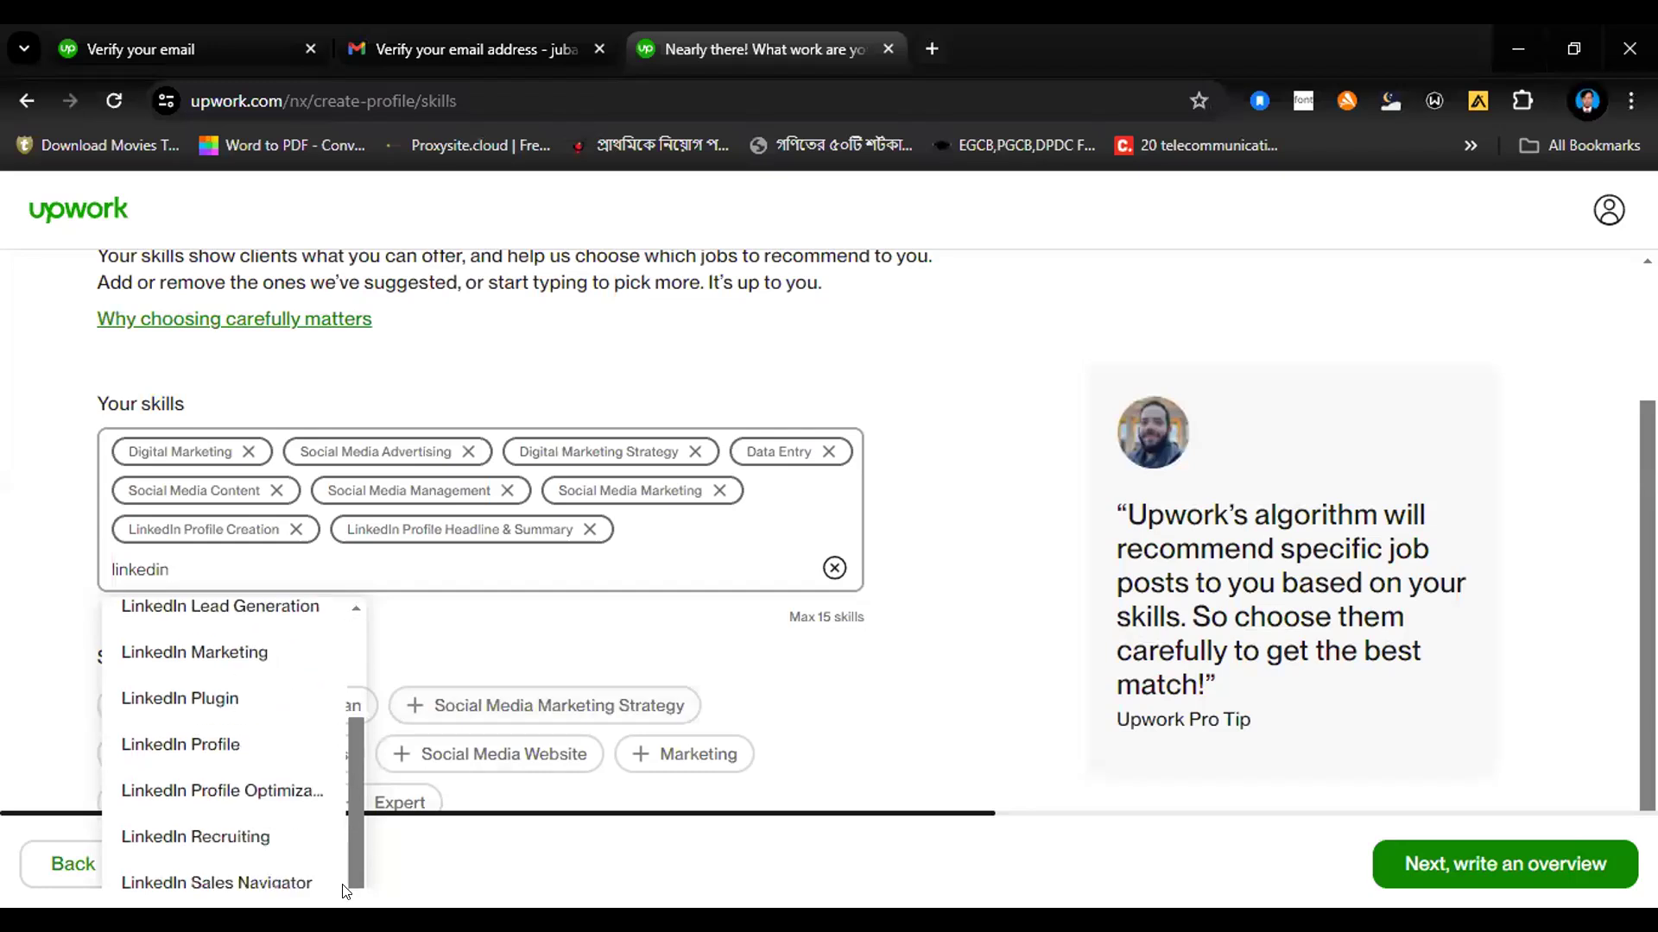
click(263, 791)
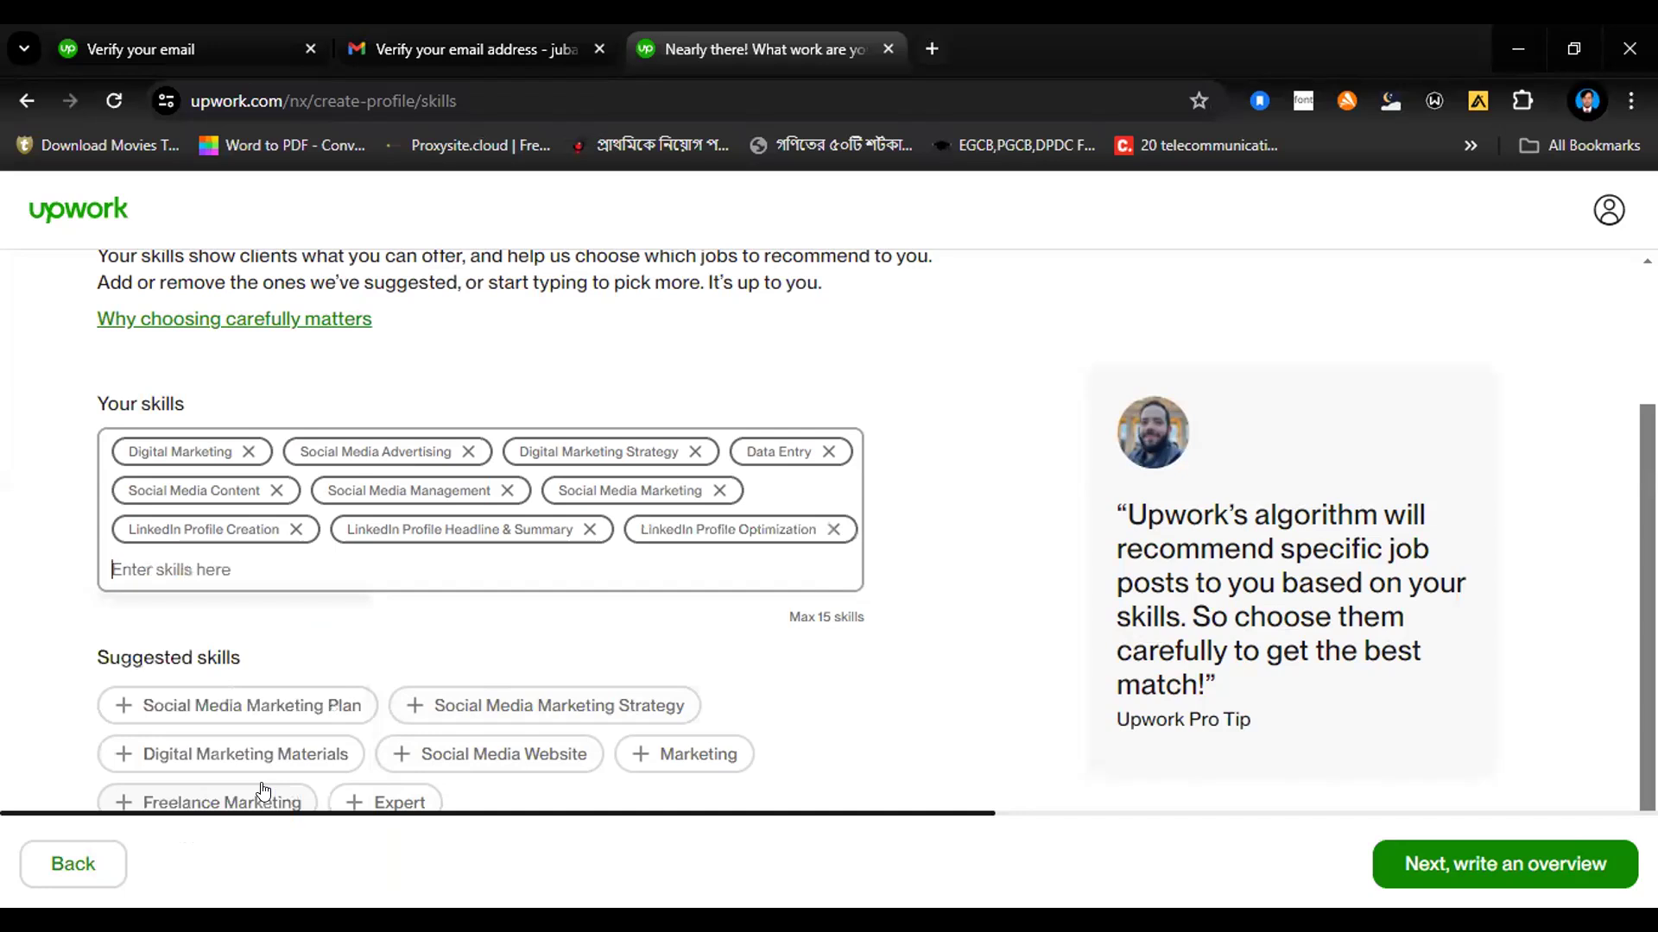
text(linkedin)
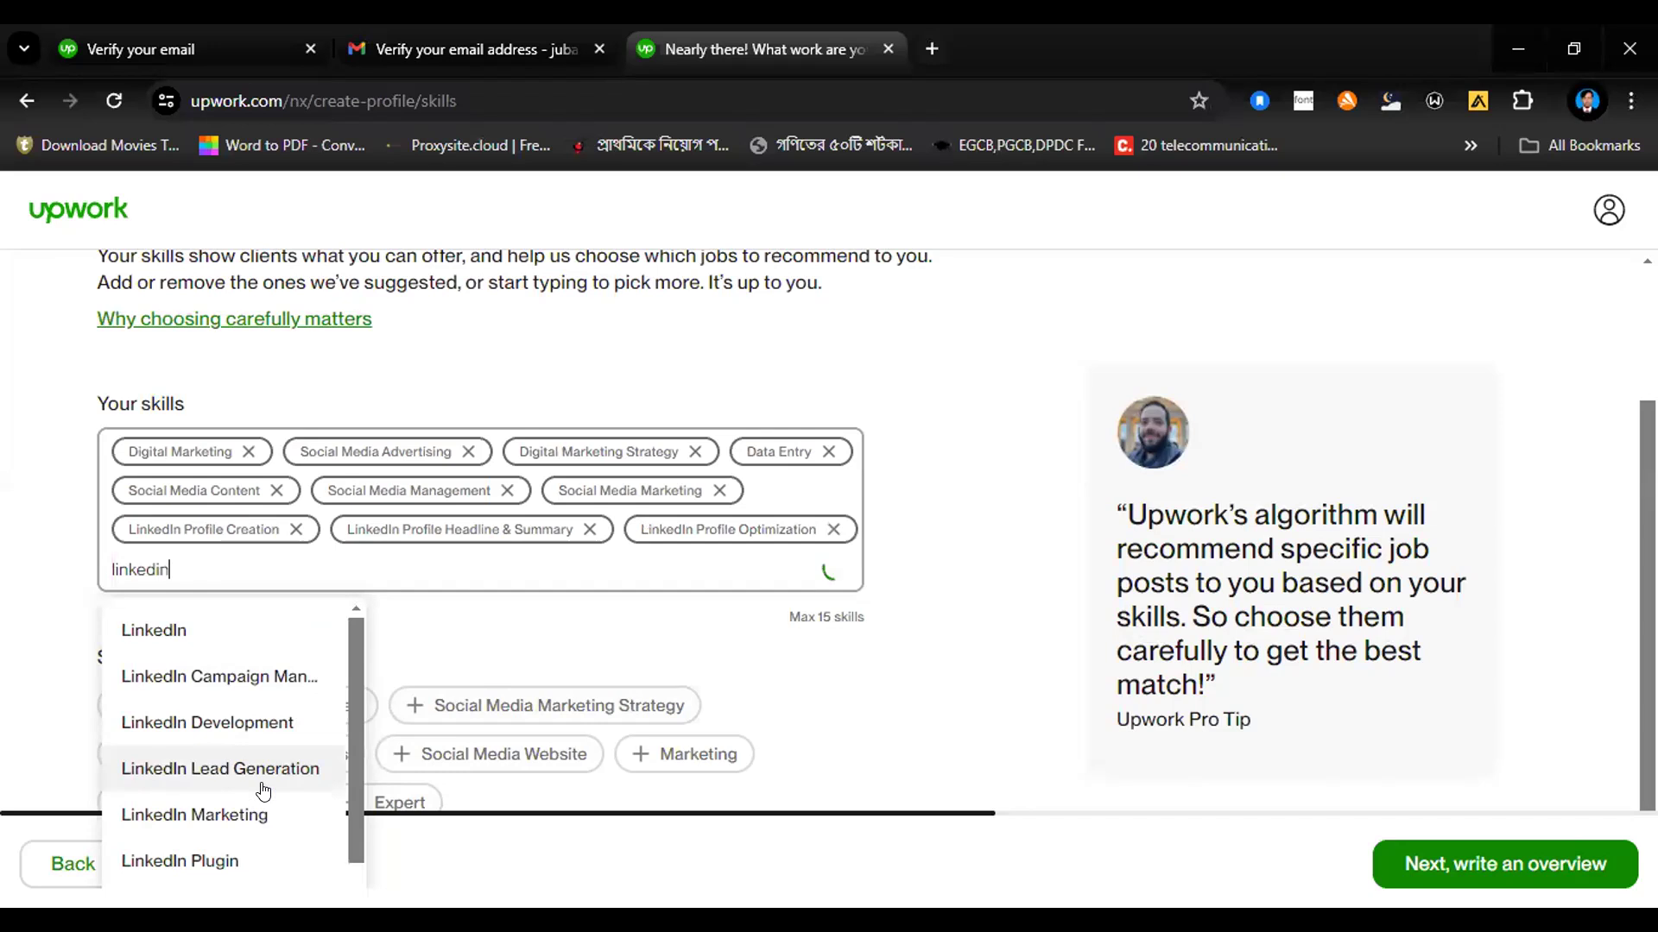
click(267, 770)
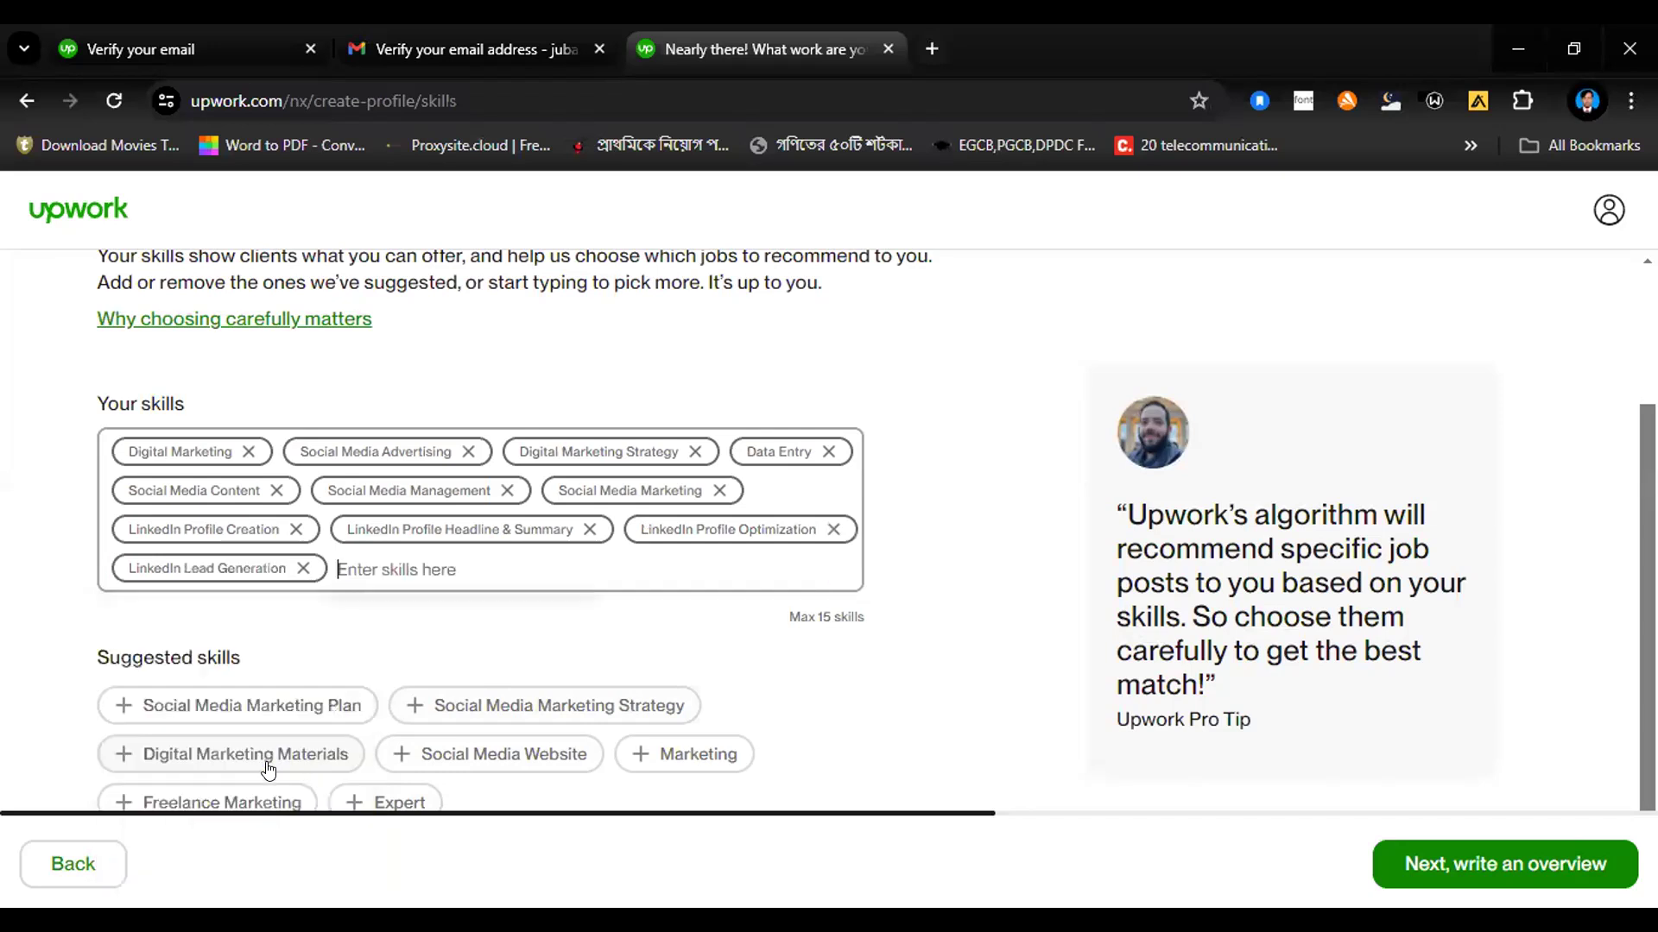
Step: Add Pinterest and Facebook to the profile's skills
text(pi)
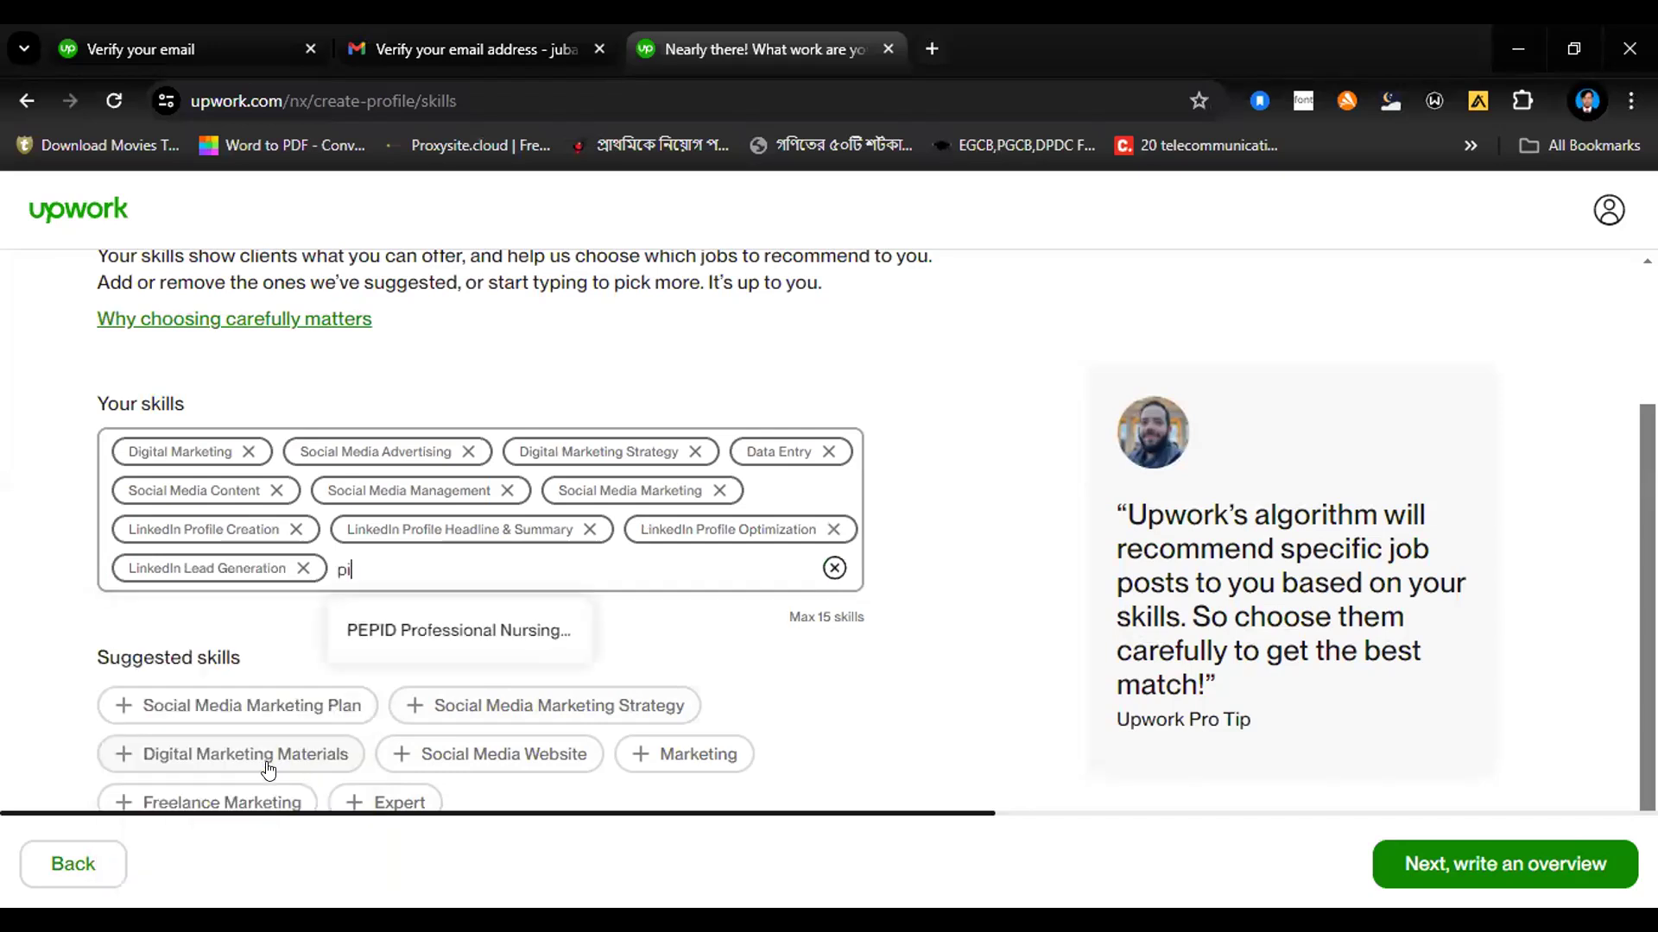
text(nterest)
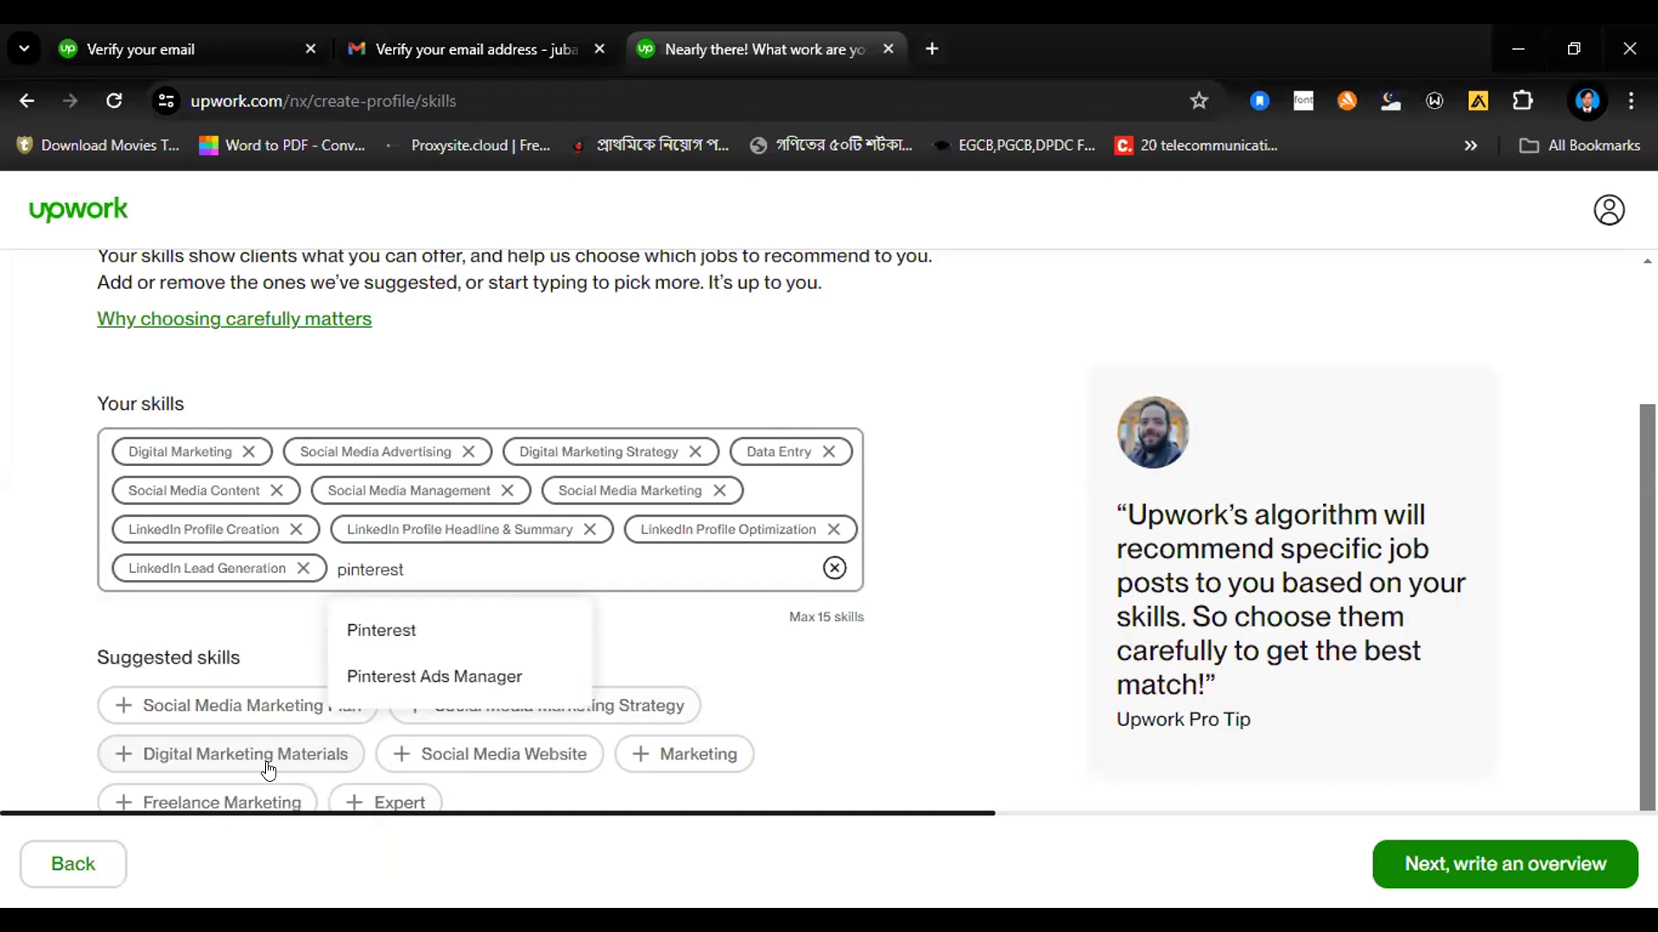
click(398, 635)
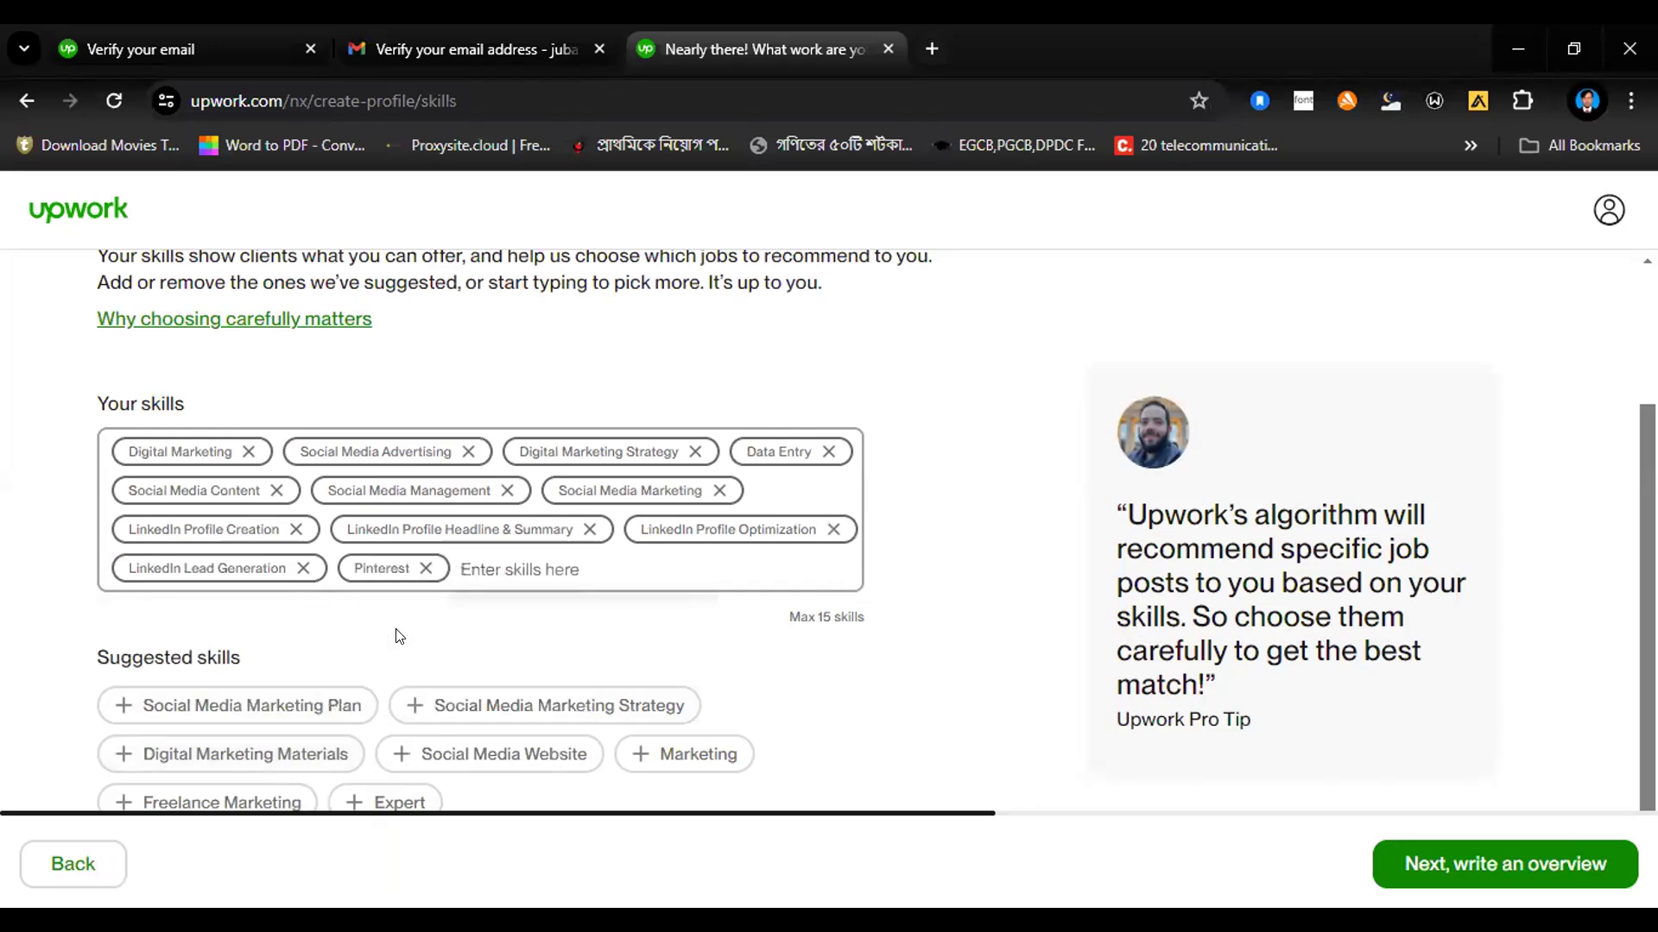
text(Fa)
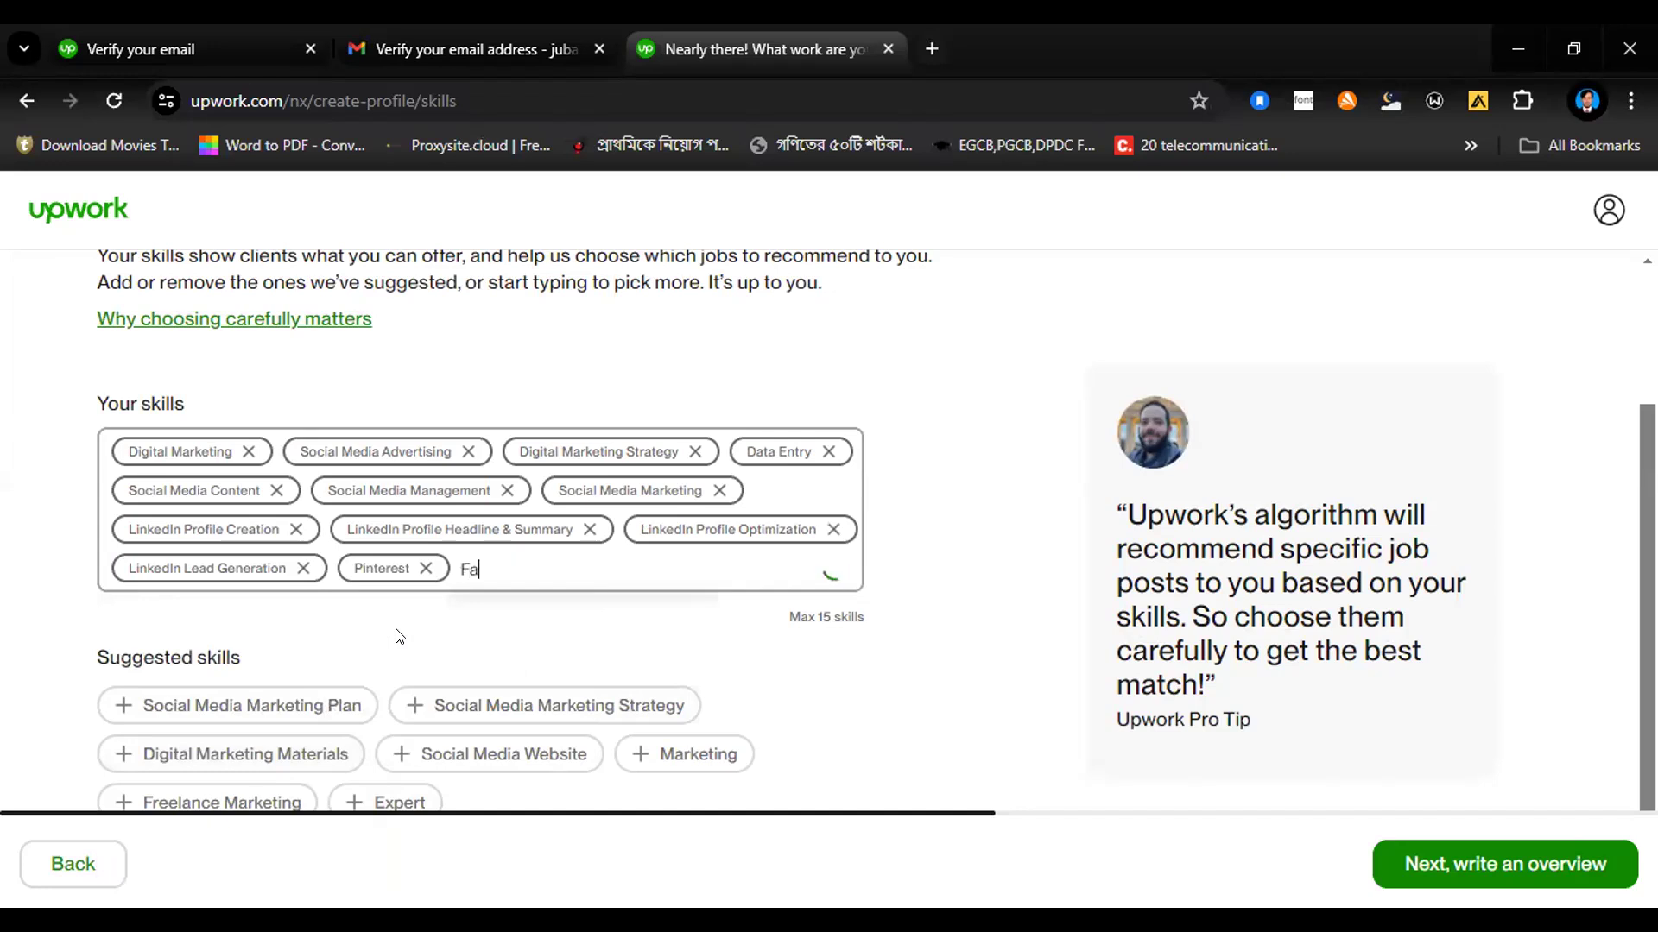
text(cebook)
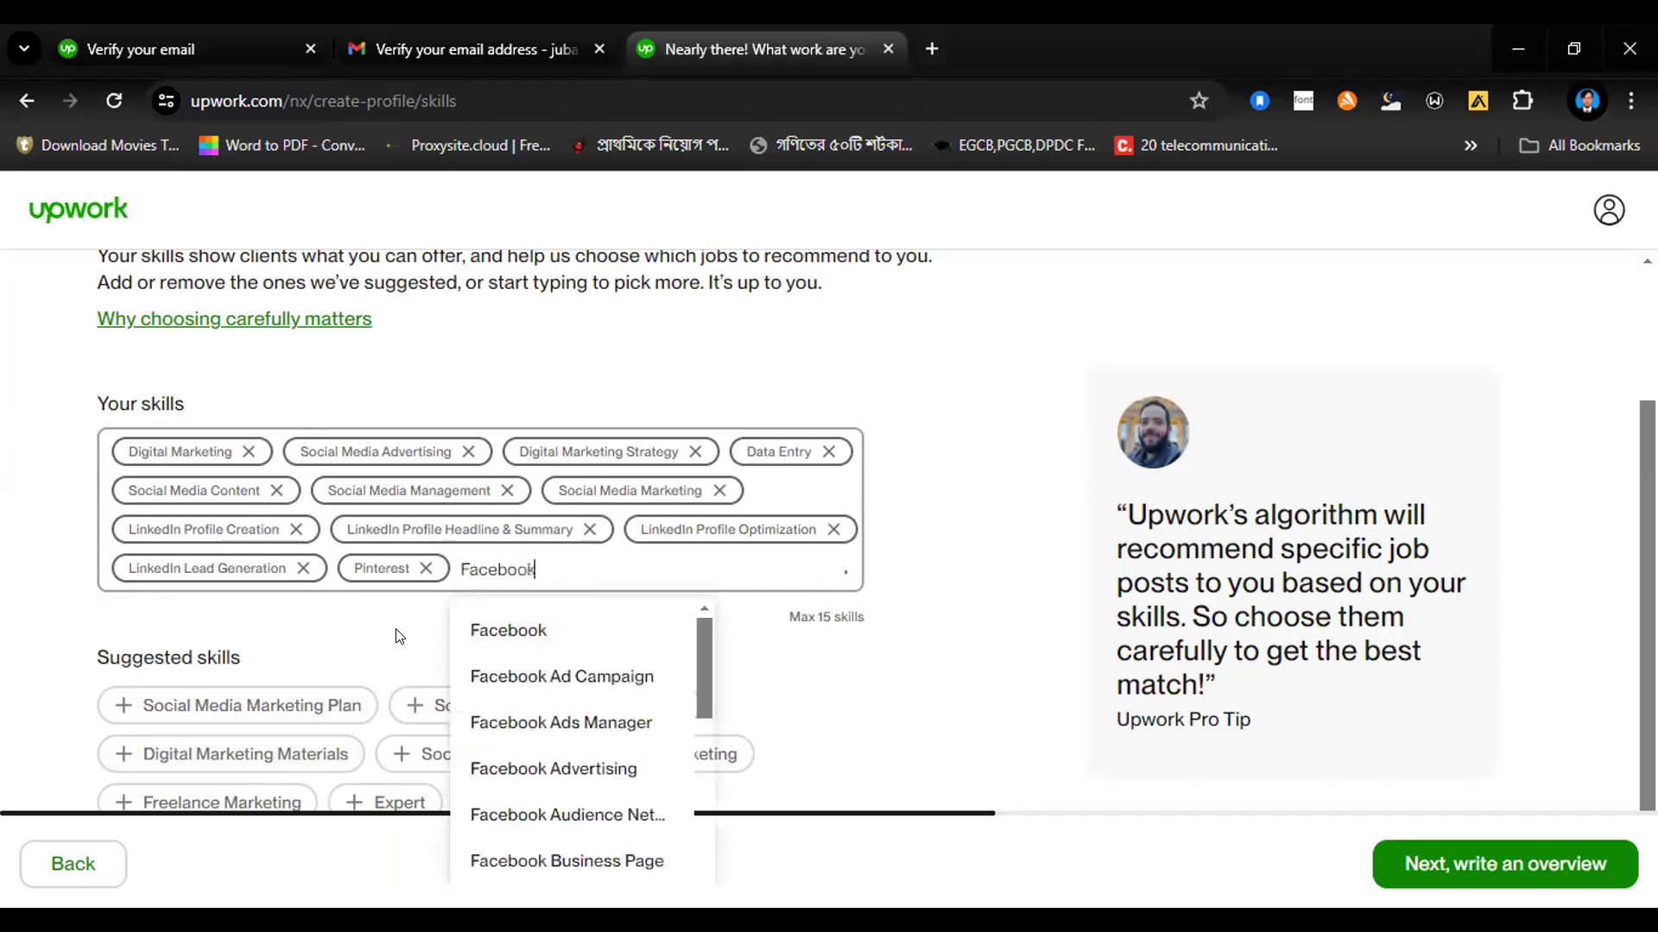
click(504, 628)
Step: Look up Facebook skills and add Facebook Business Page and Facebook Ad Campaign to the profile's skills
text(facebook)
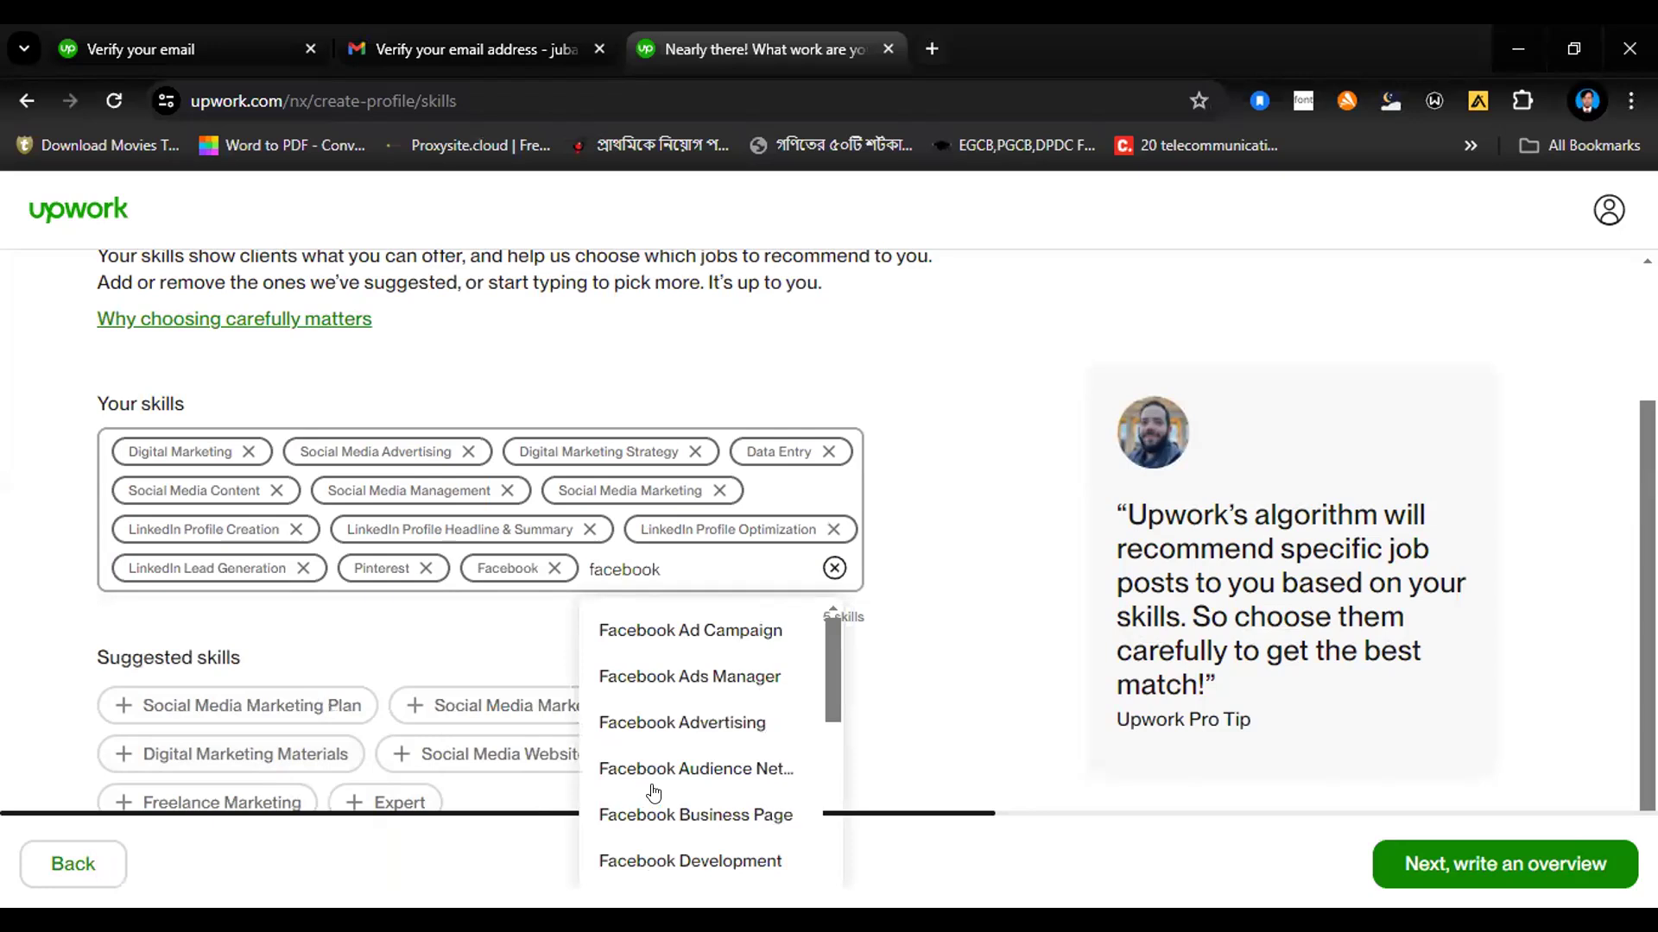
click(653, 816)
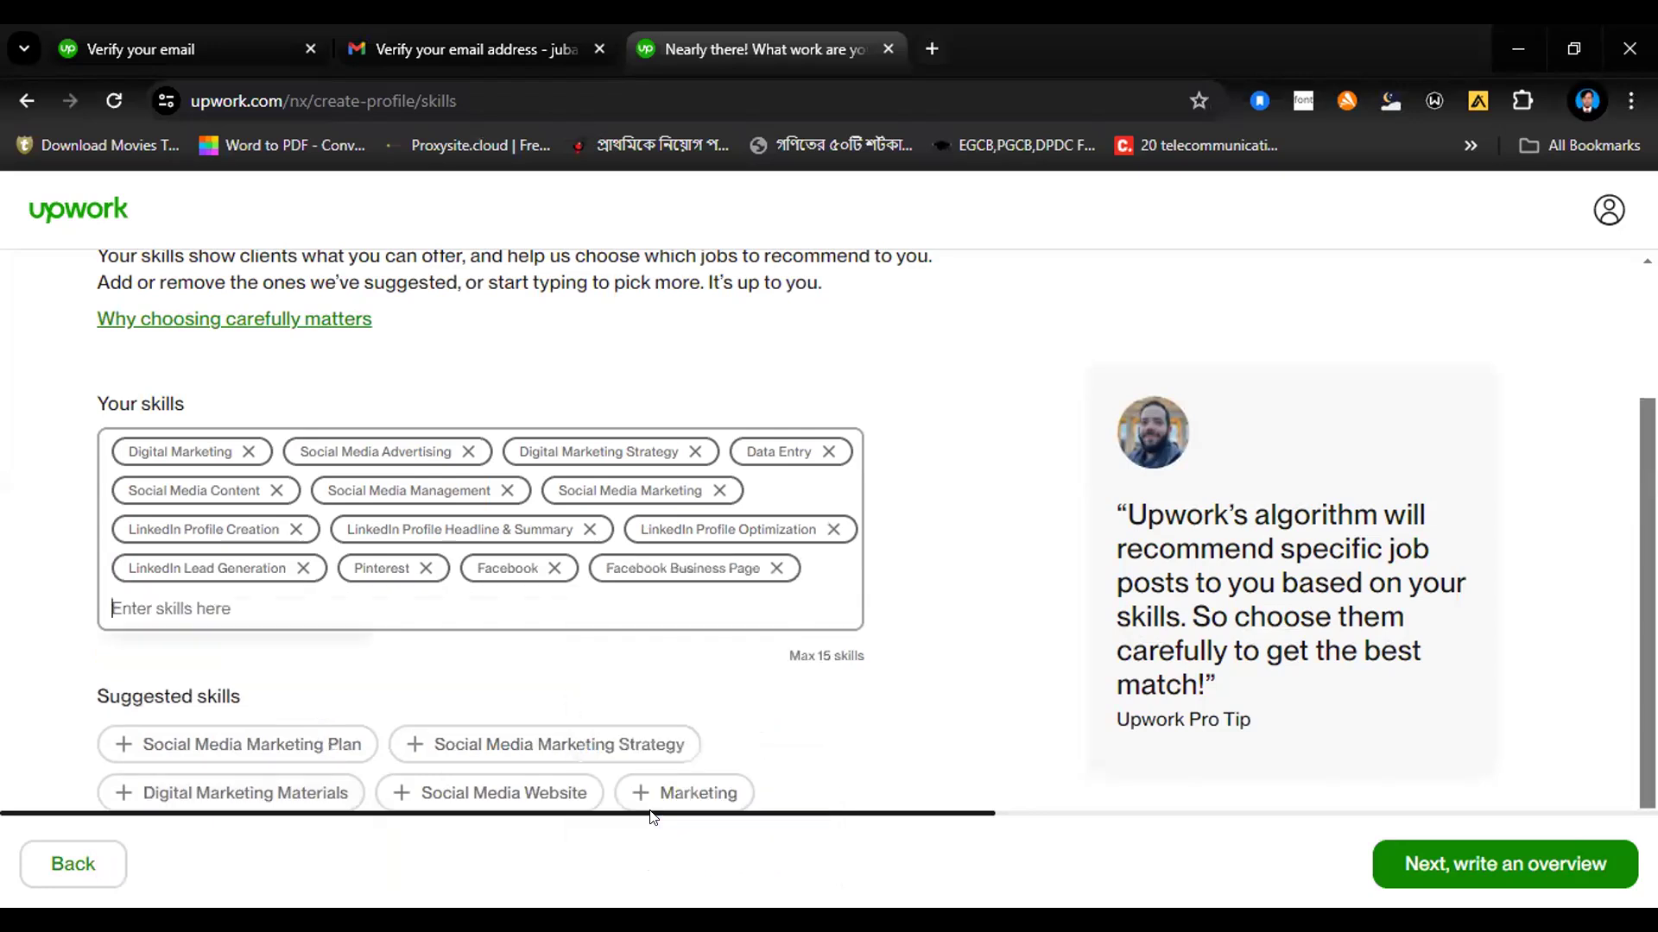
text(face)
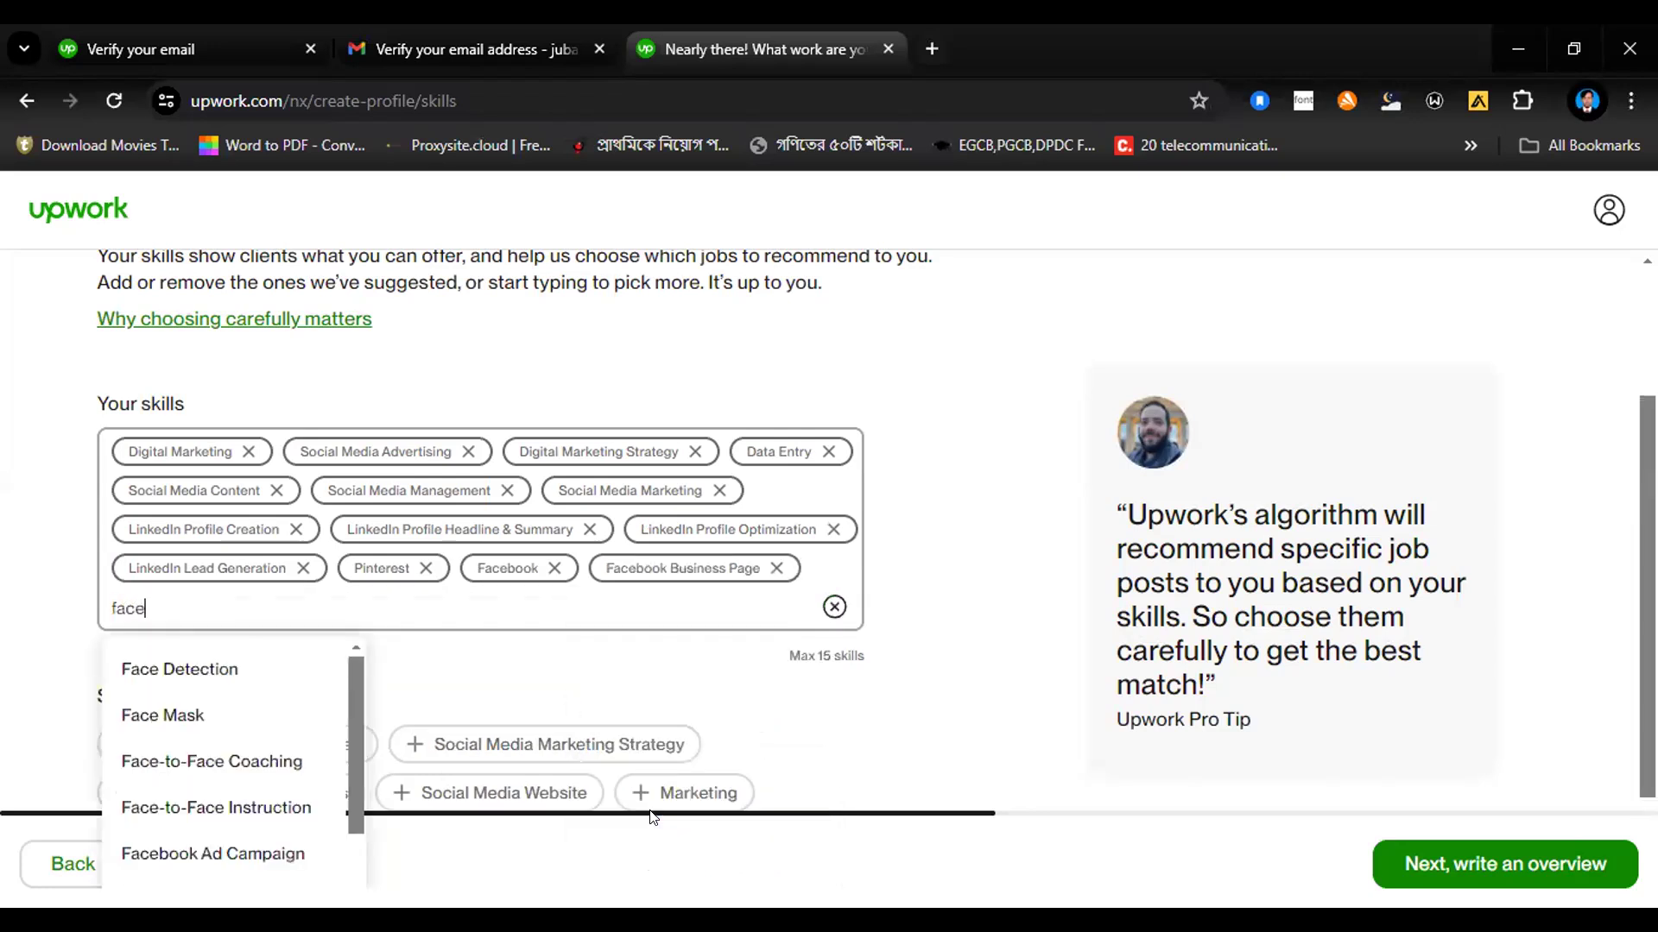
text(book)
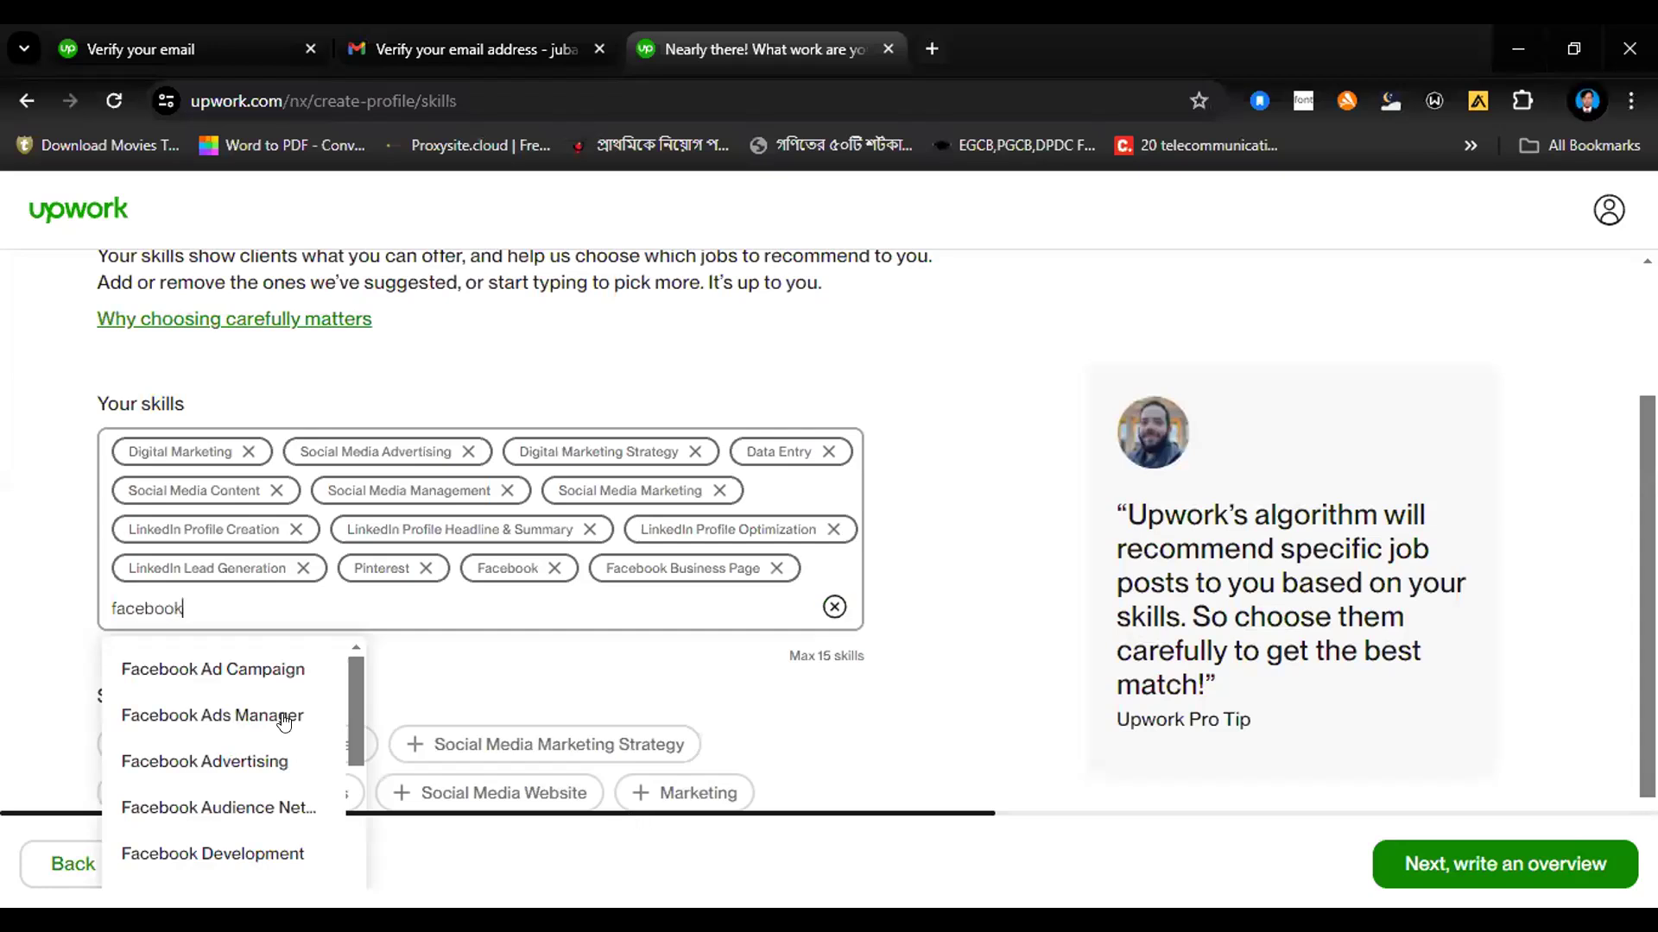
click(213, 672)
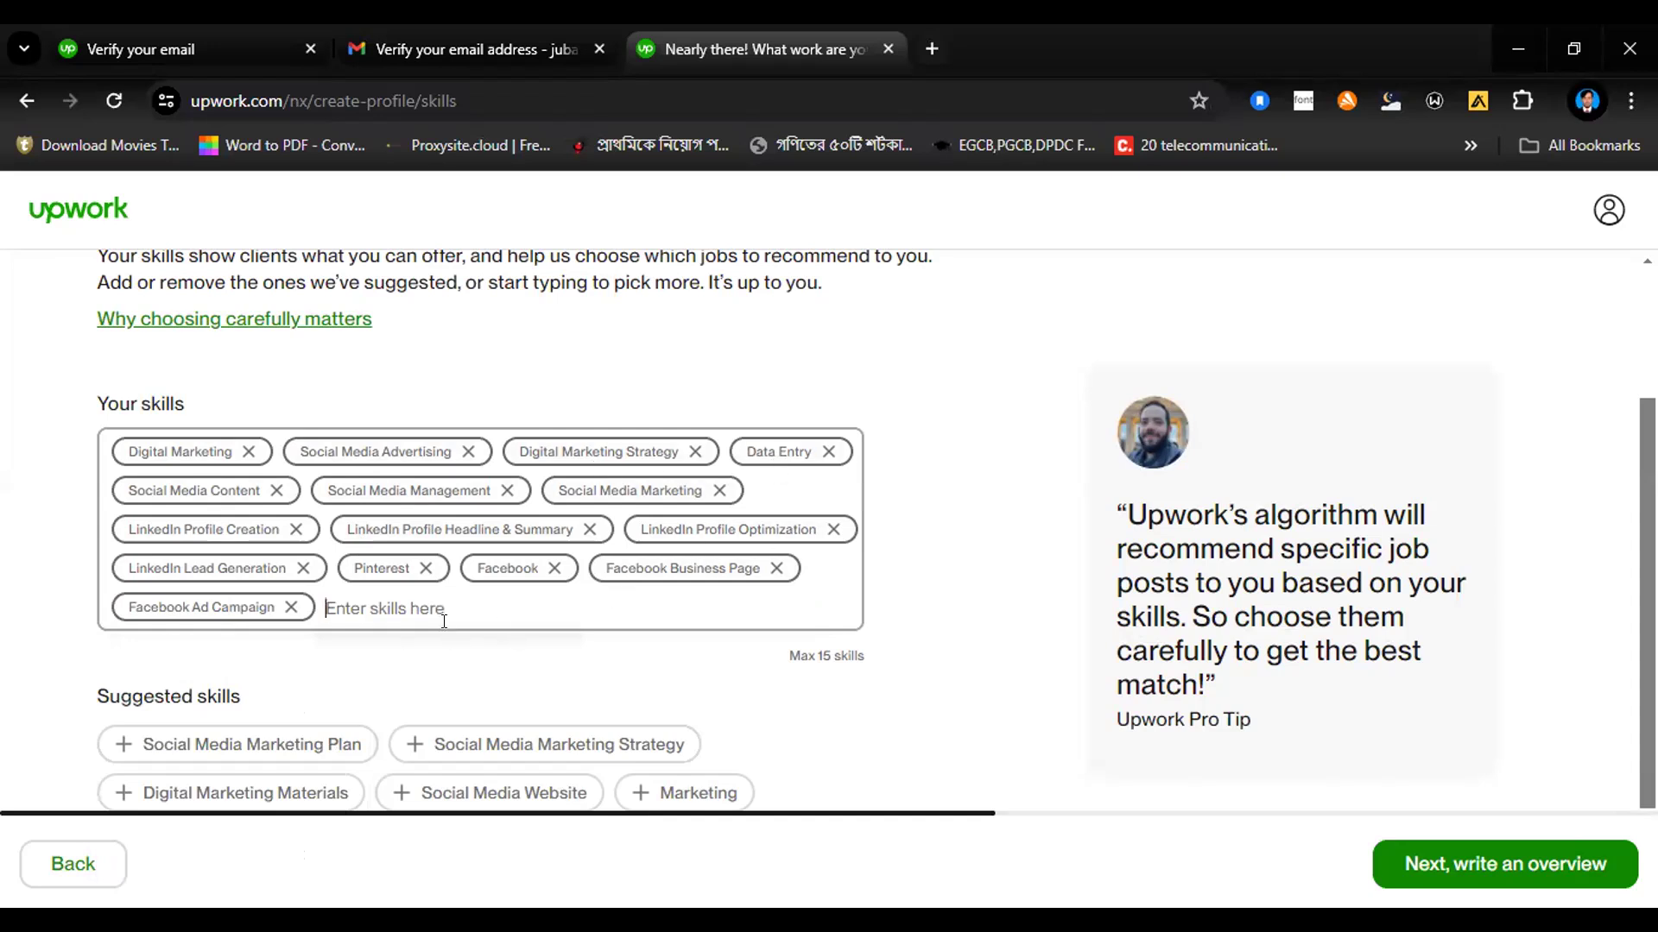
Step: Try adding Transaction Data Entry from the data entry suggestions to the profile's skills, and remove it again
text(Dat)
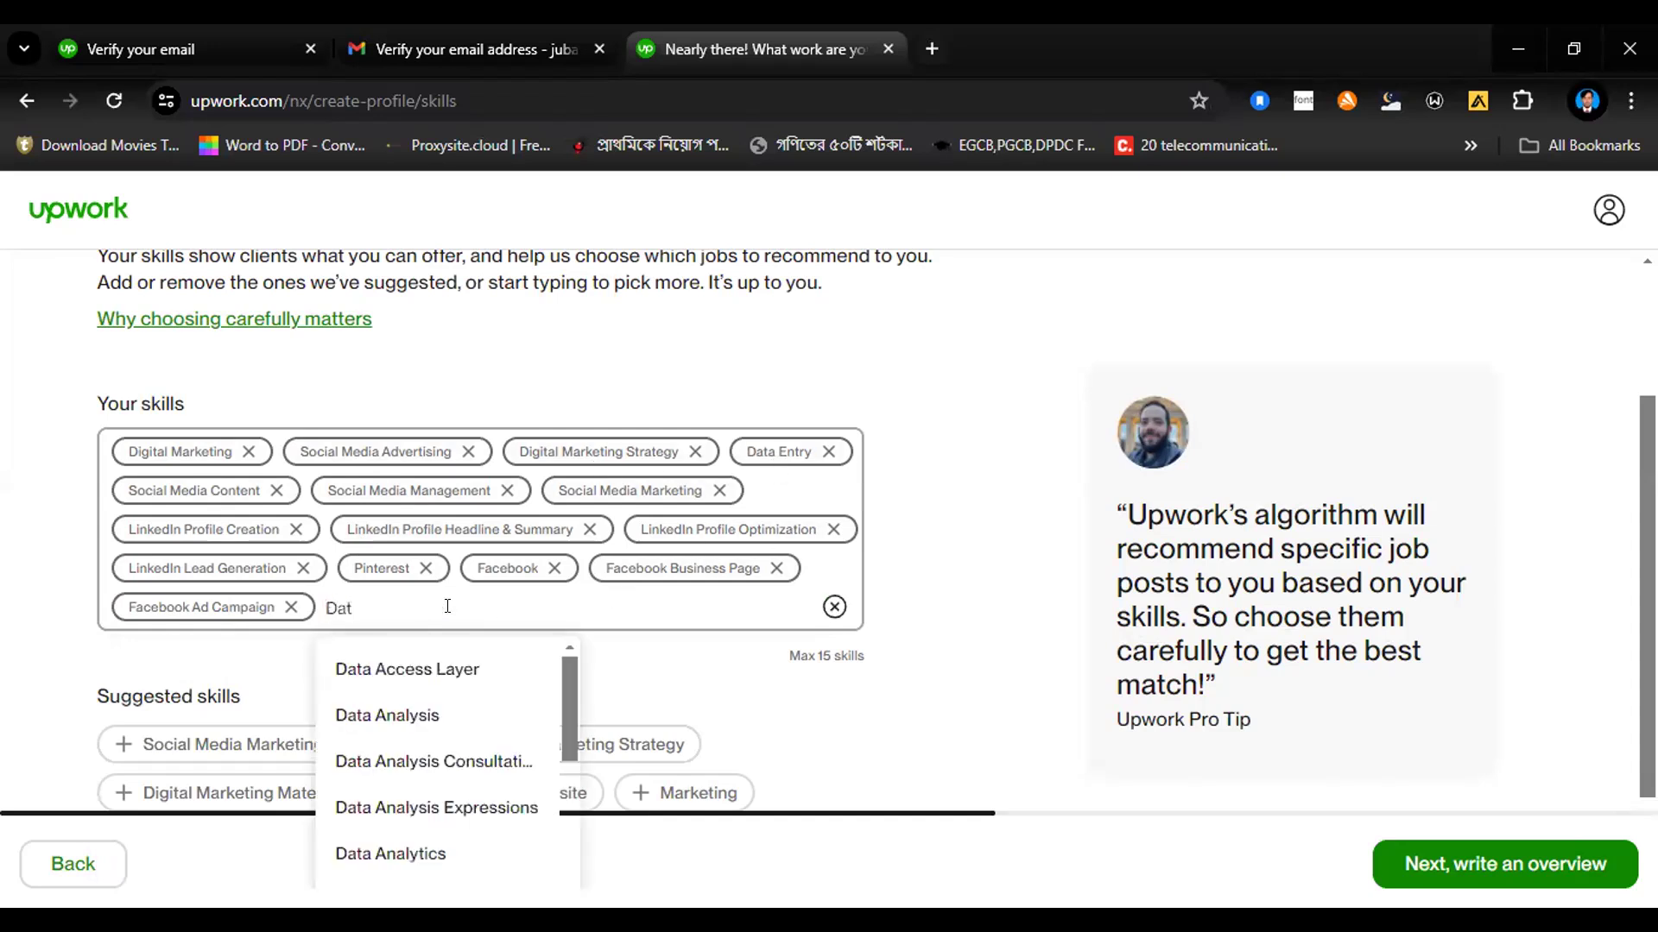
text(a e)
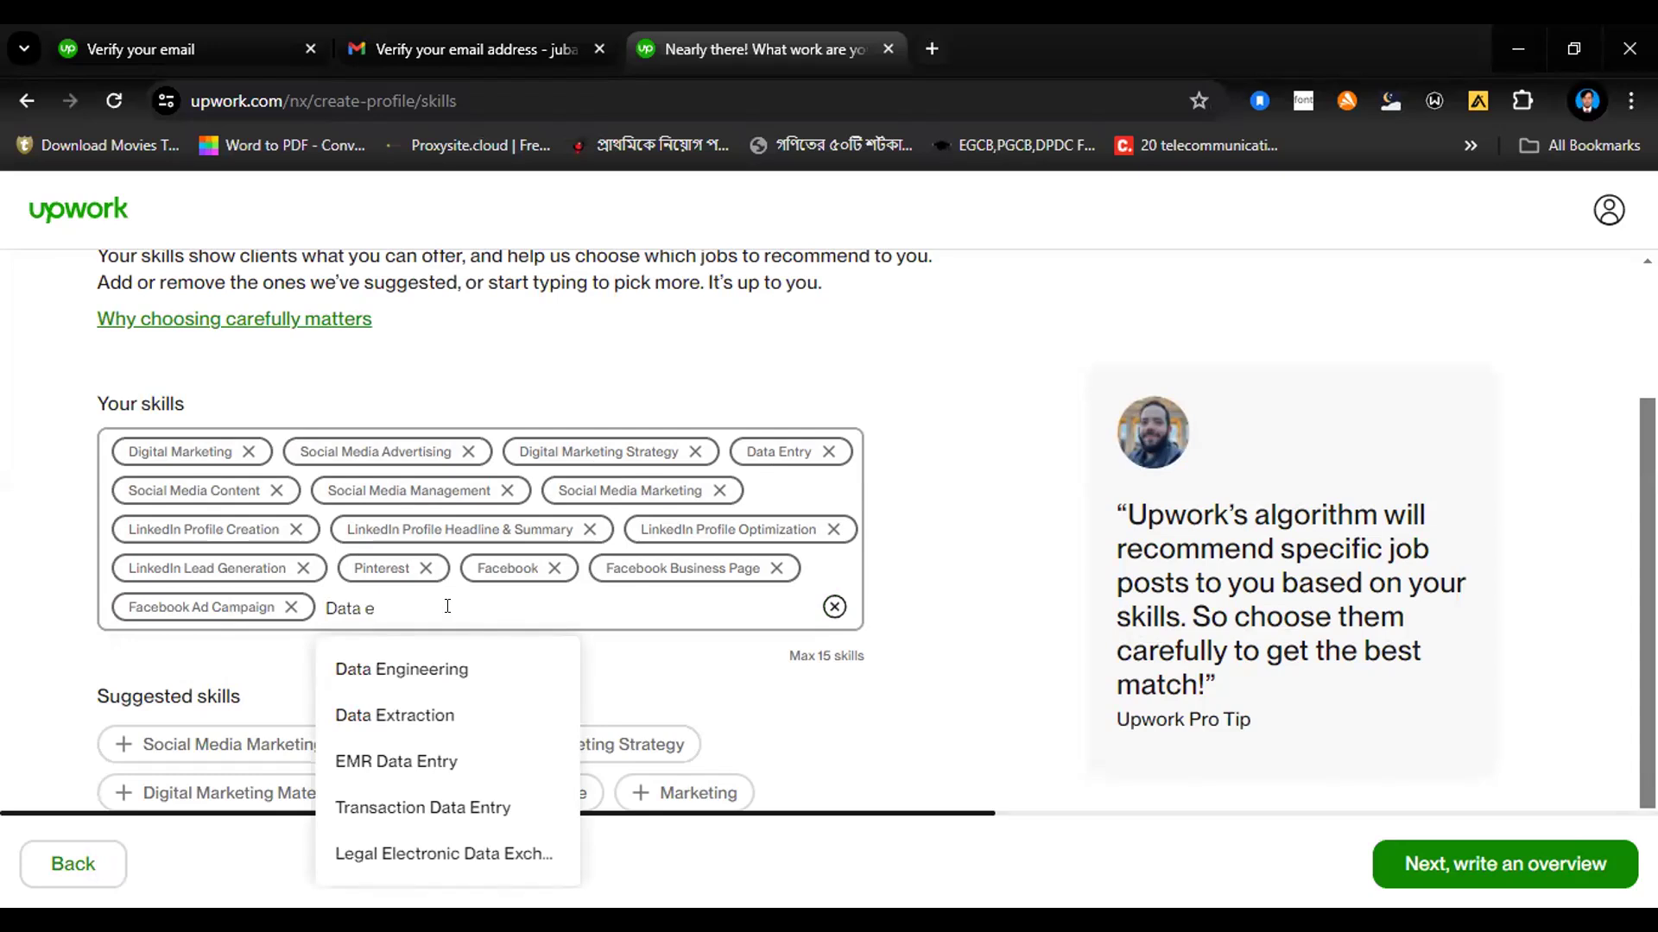
text(nt)
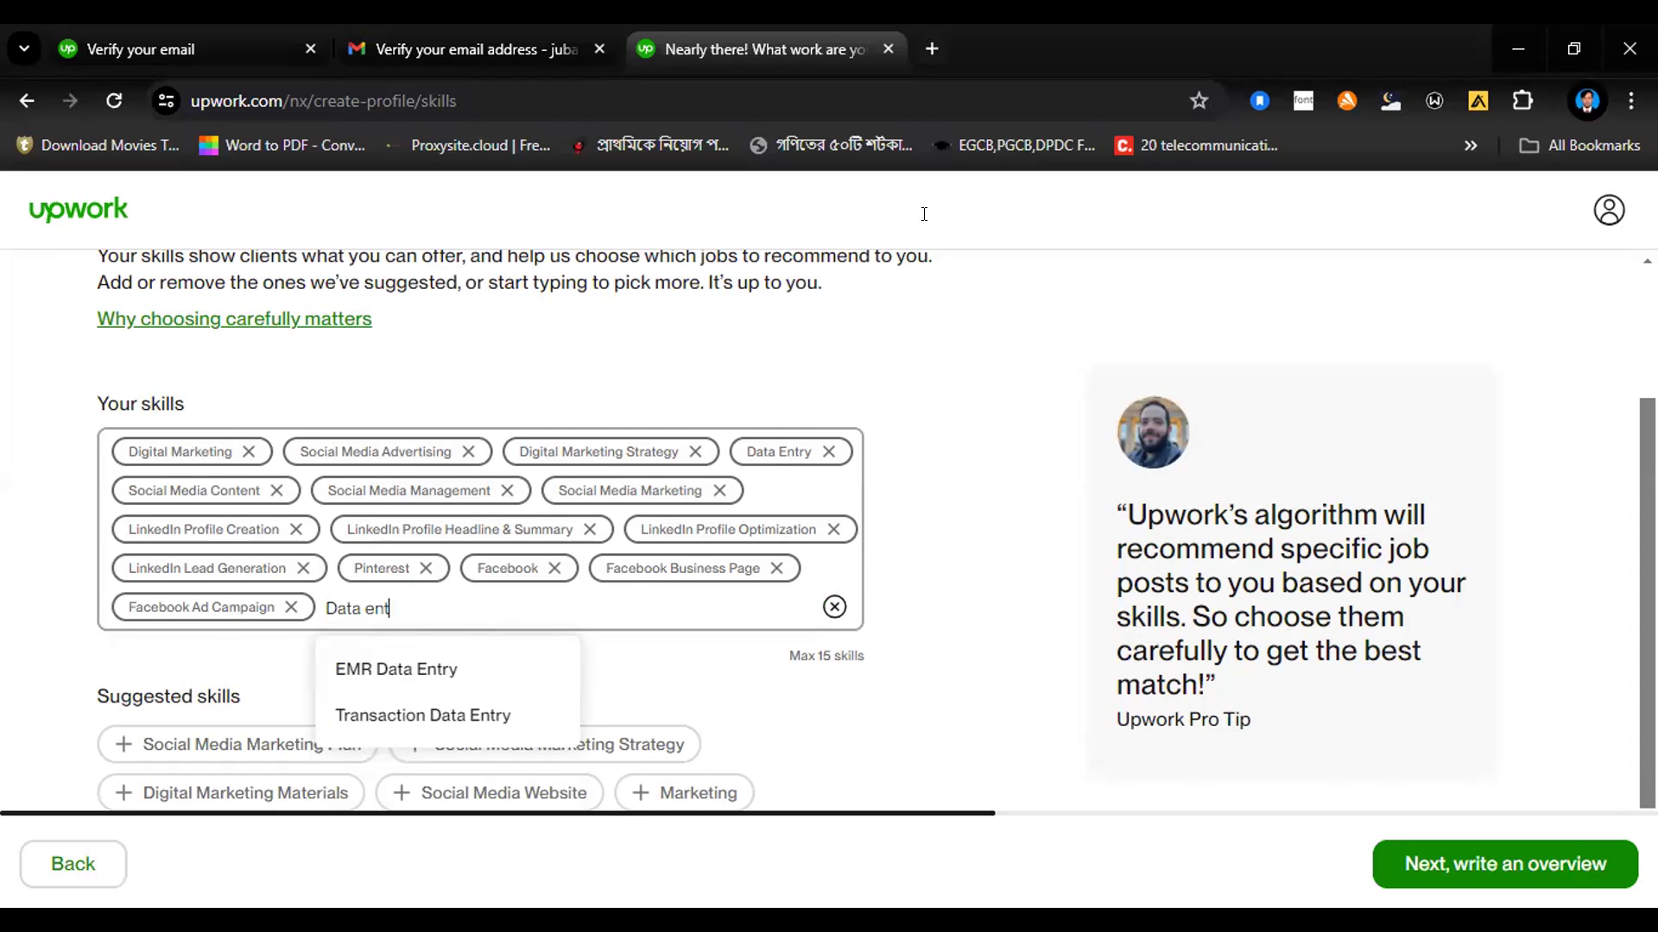
click(535, 715)
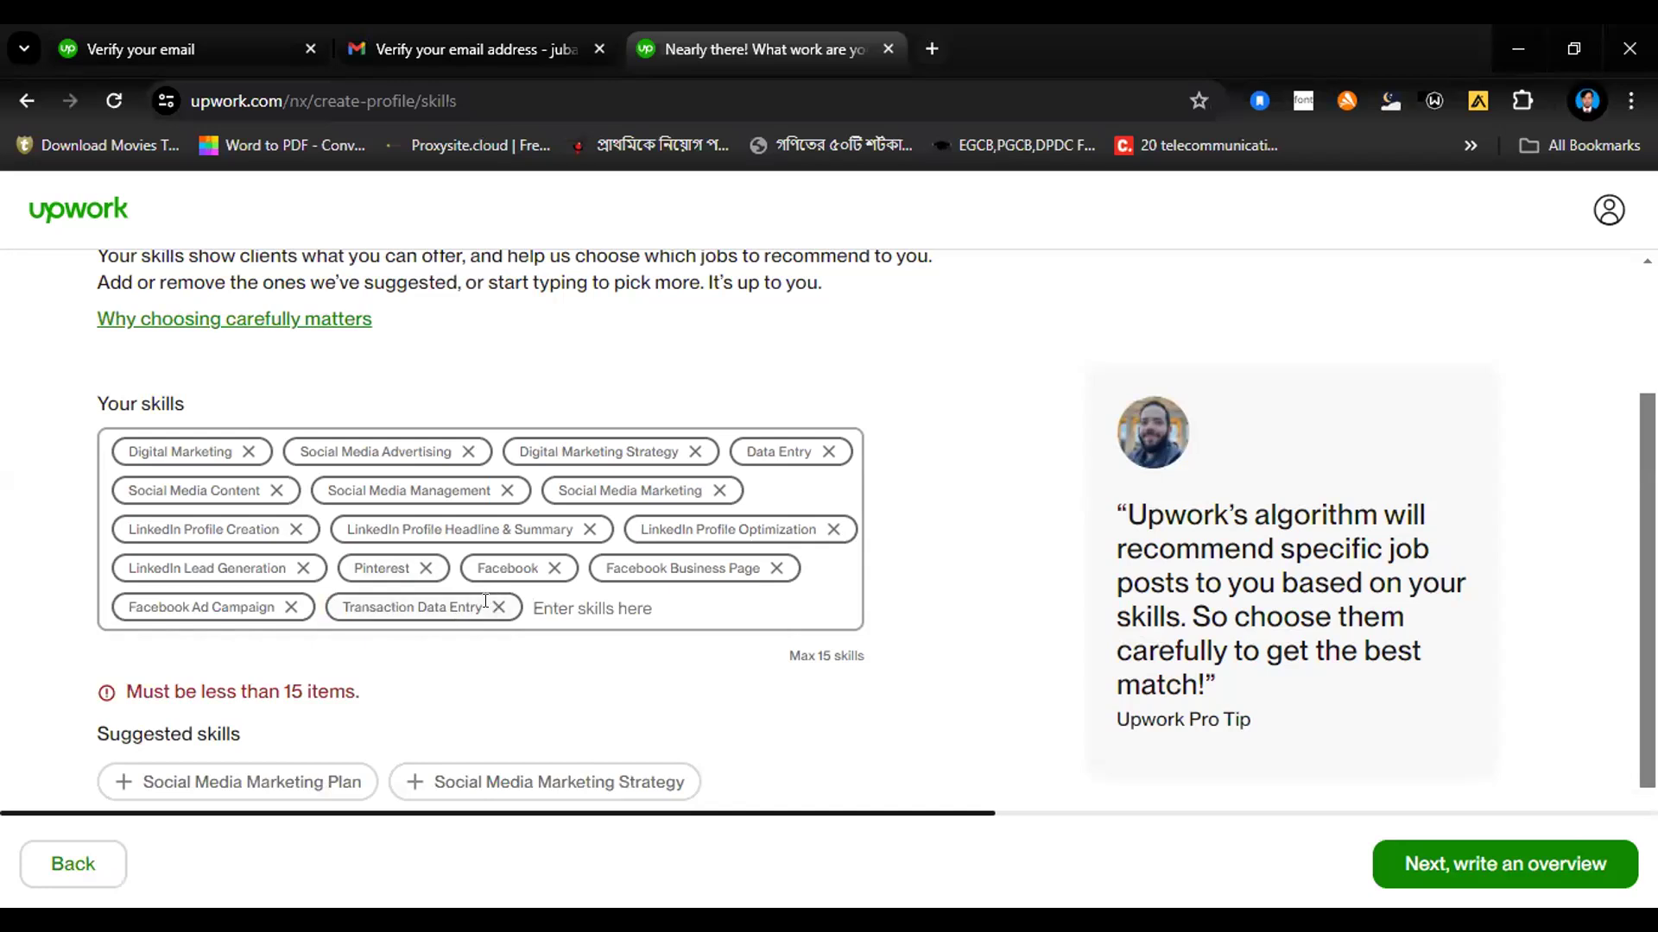
key(BackSpace)
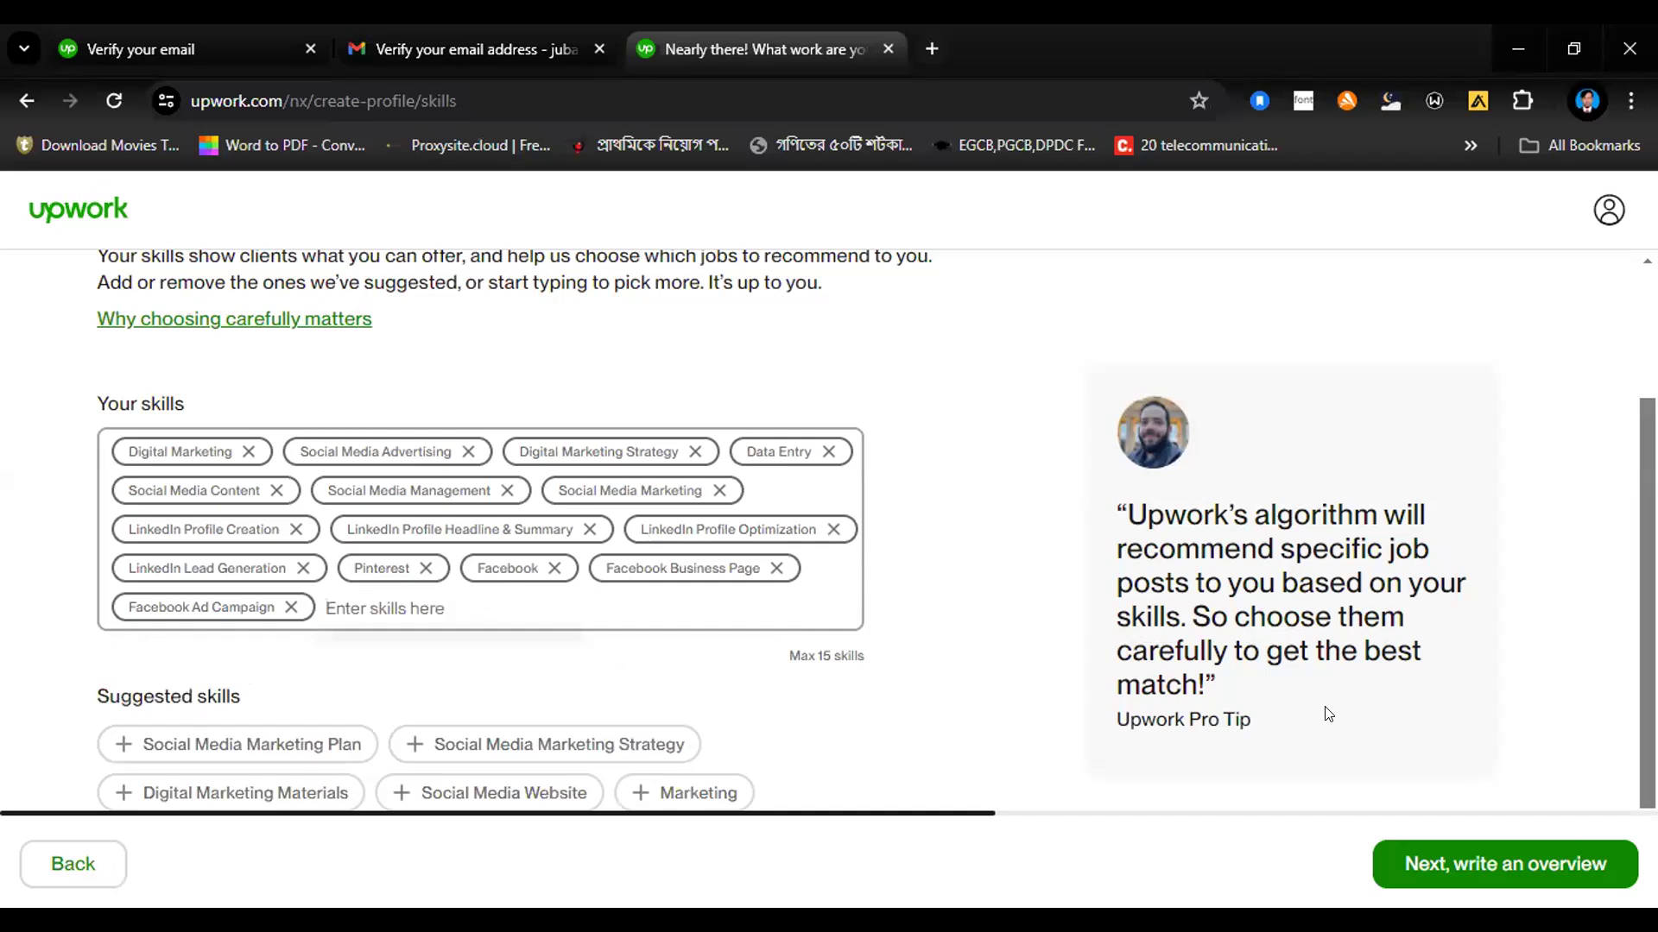
Step: Finish the skills selection and continue to the profile overview page for writing the bio
click(1424, 870)
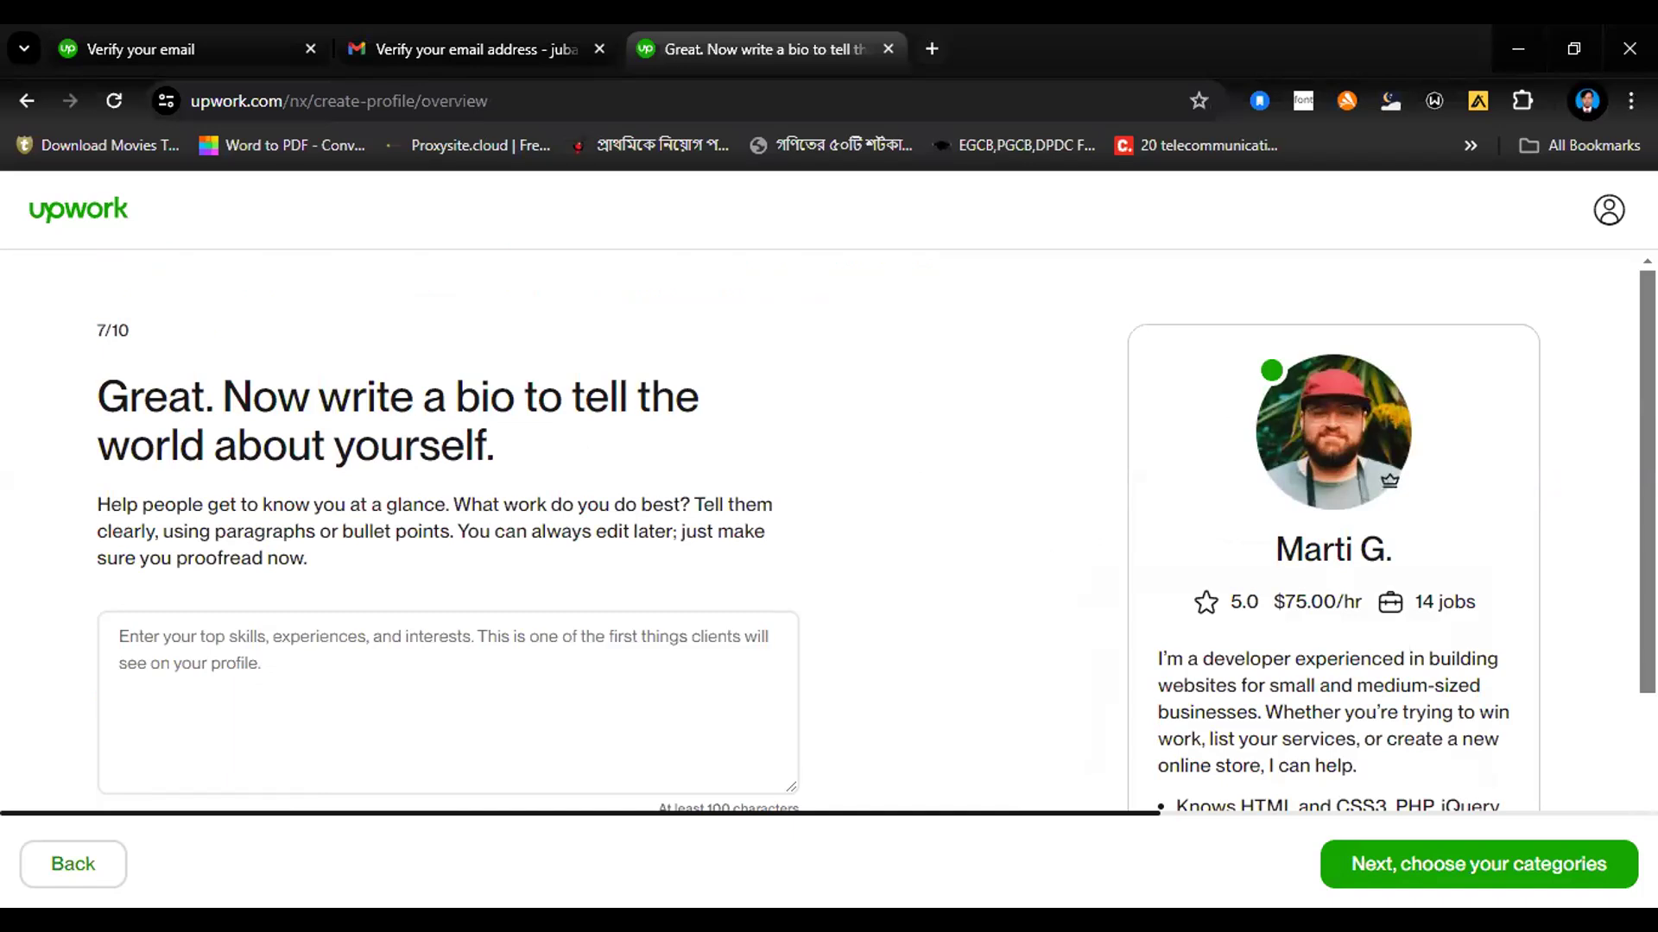
scroll(1598, 751, down, 3)
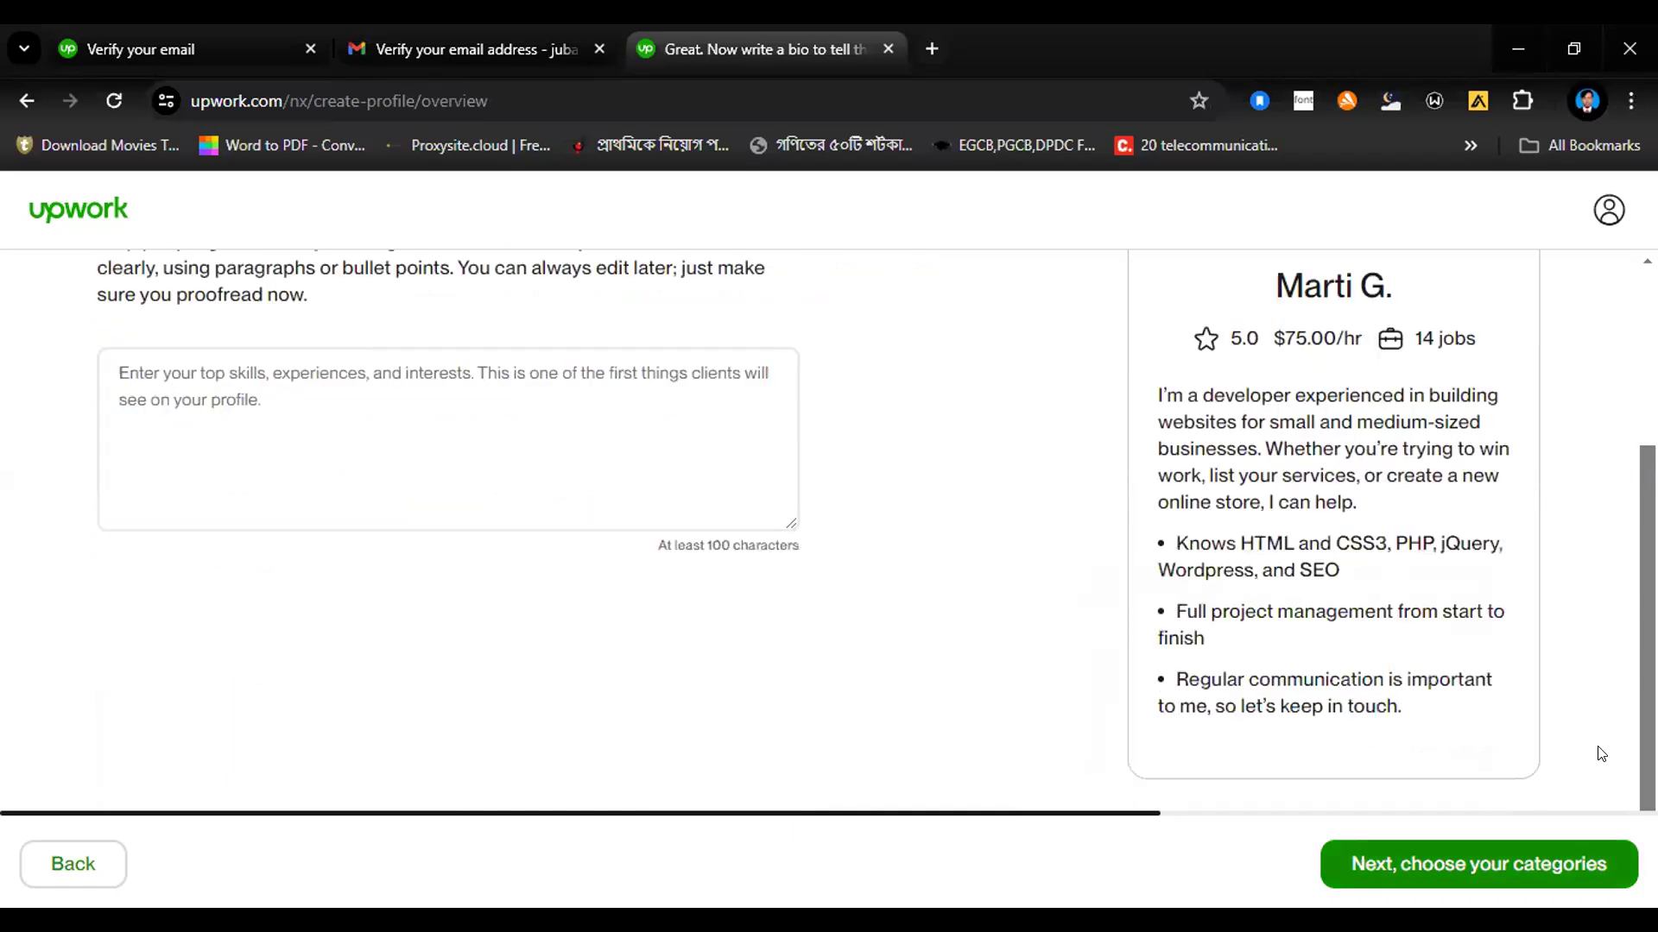
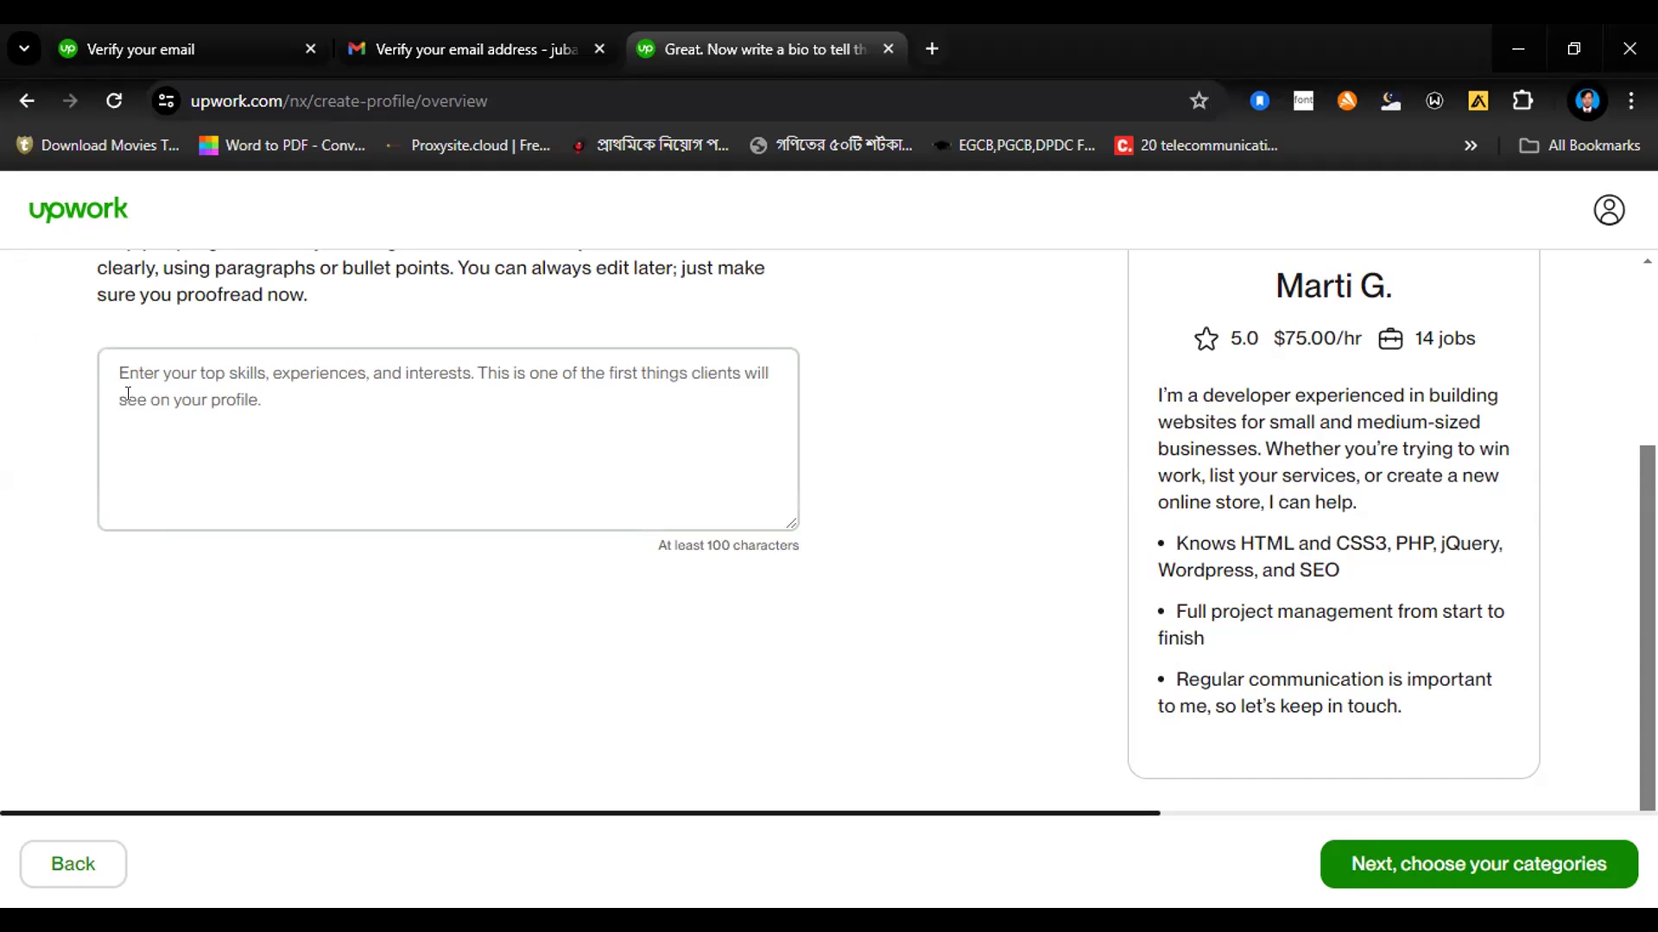
Step: Start the profile bio with "Hello there! This" followed by the freelancer's first name
click(188, 390)
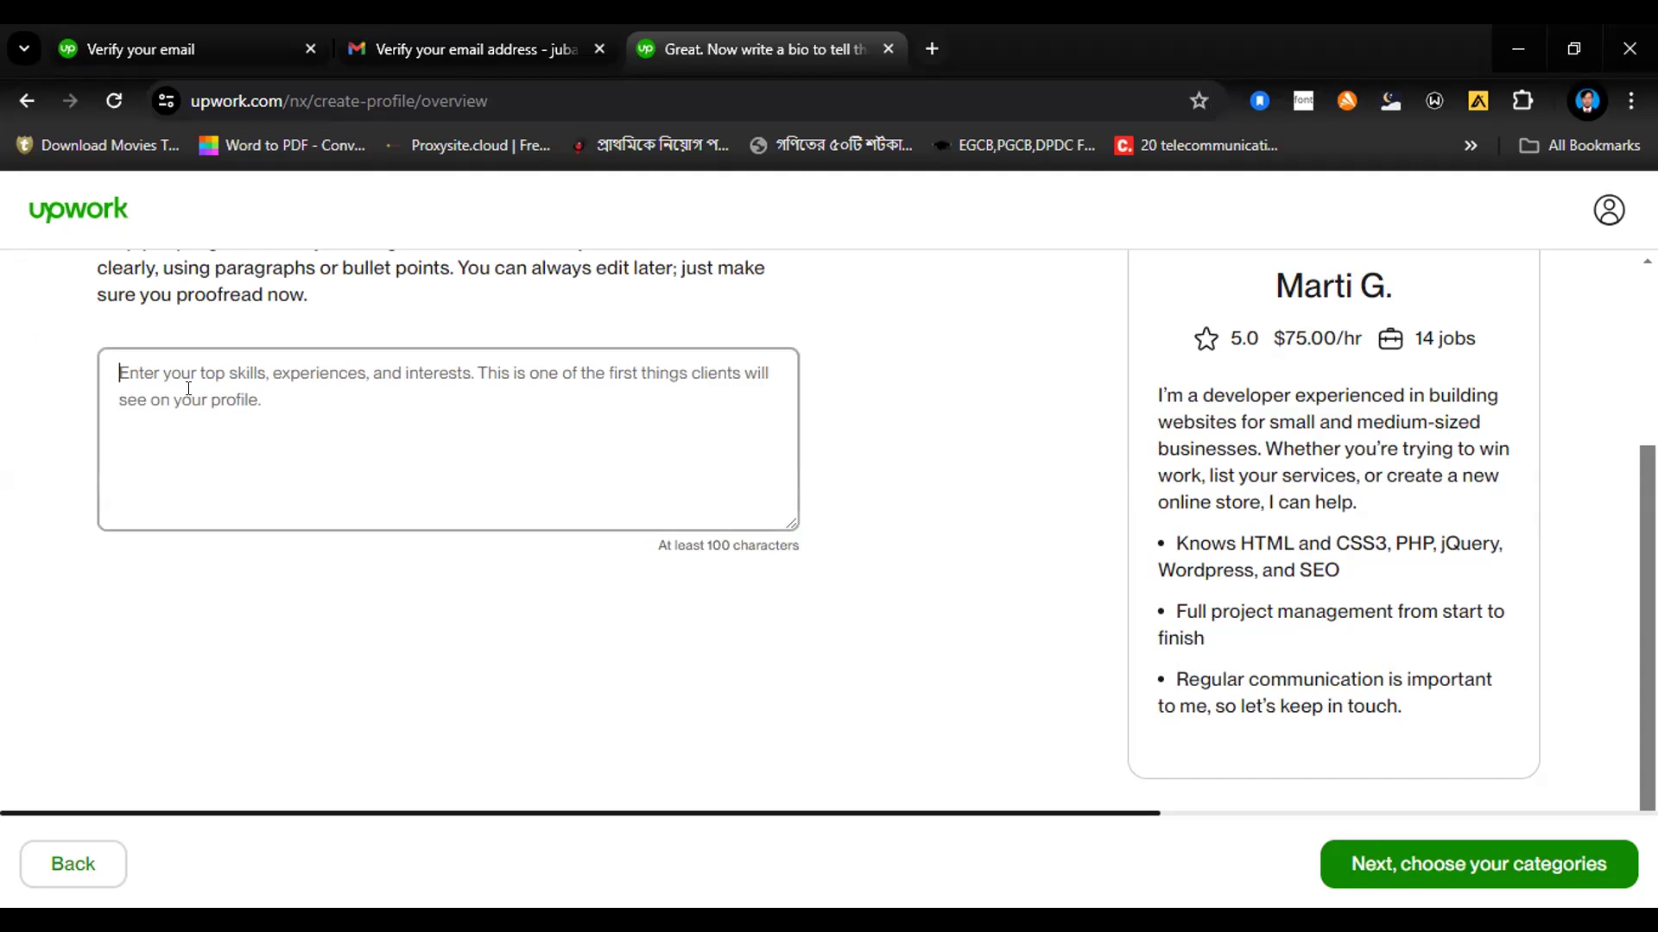
text(Hello)
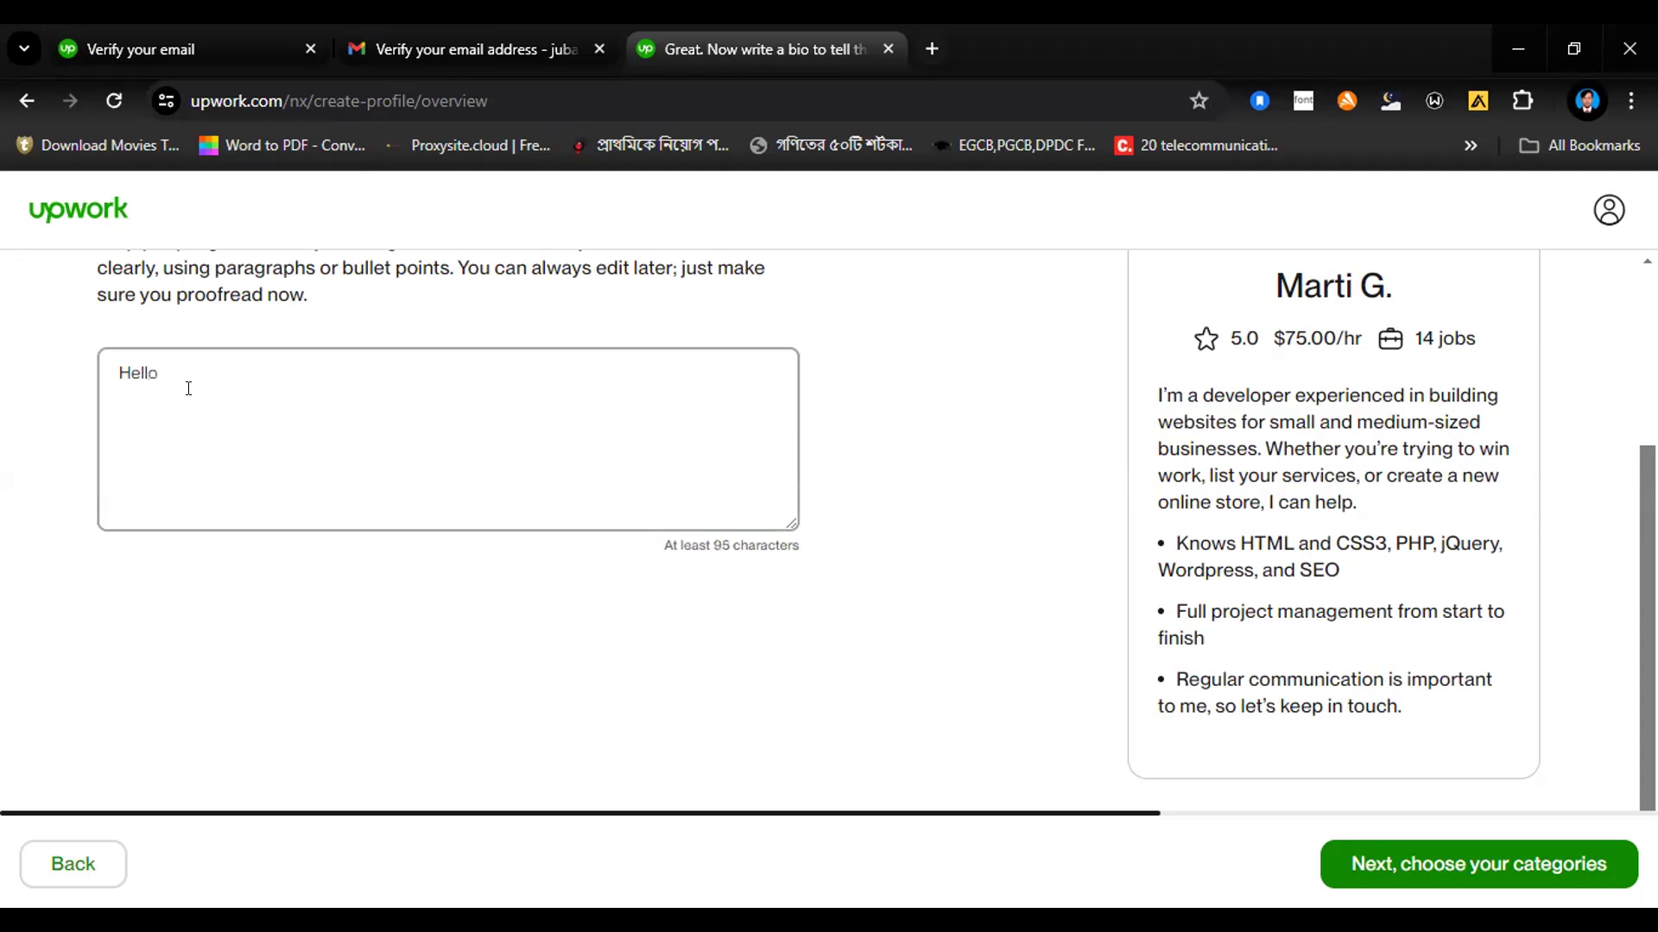
text( there! This Jubayer )
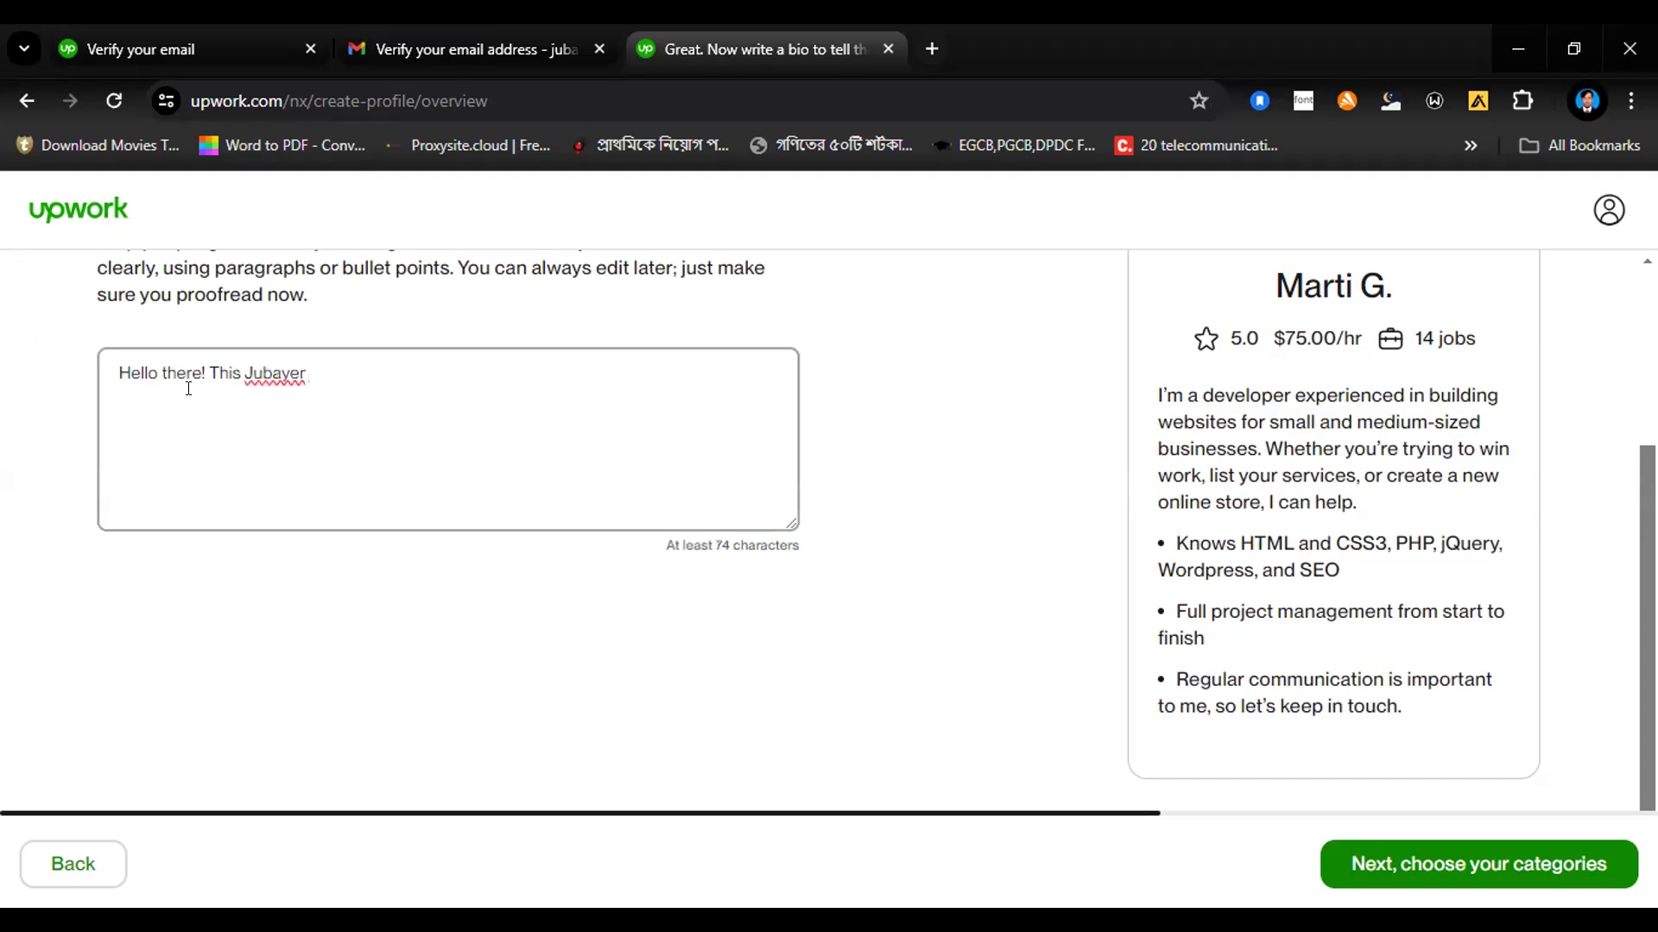
text(a professional digi)
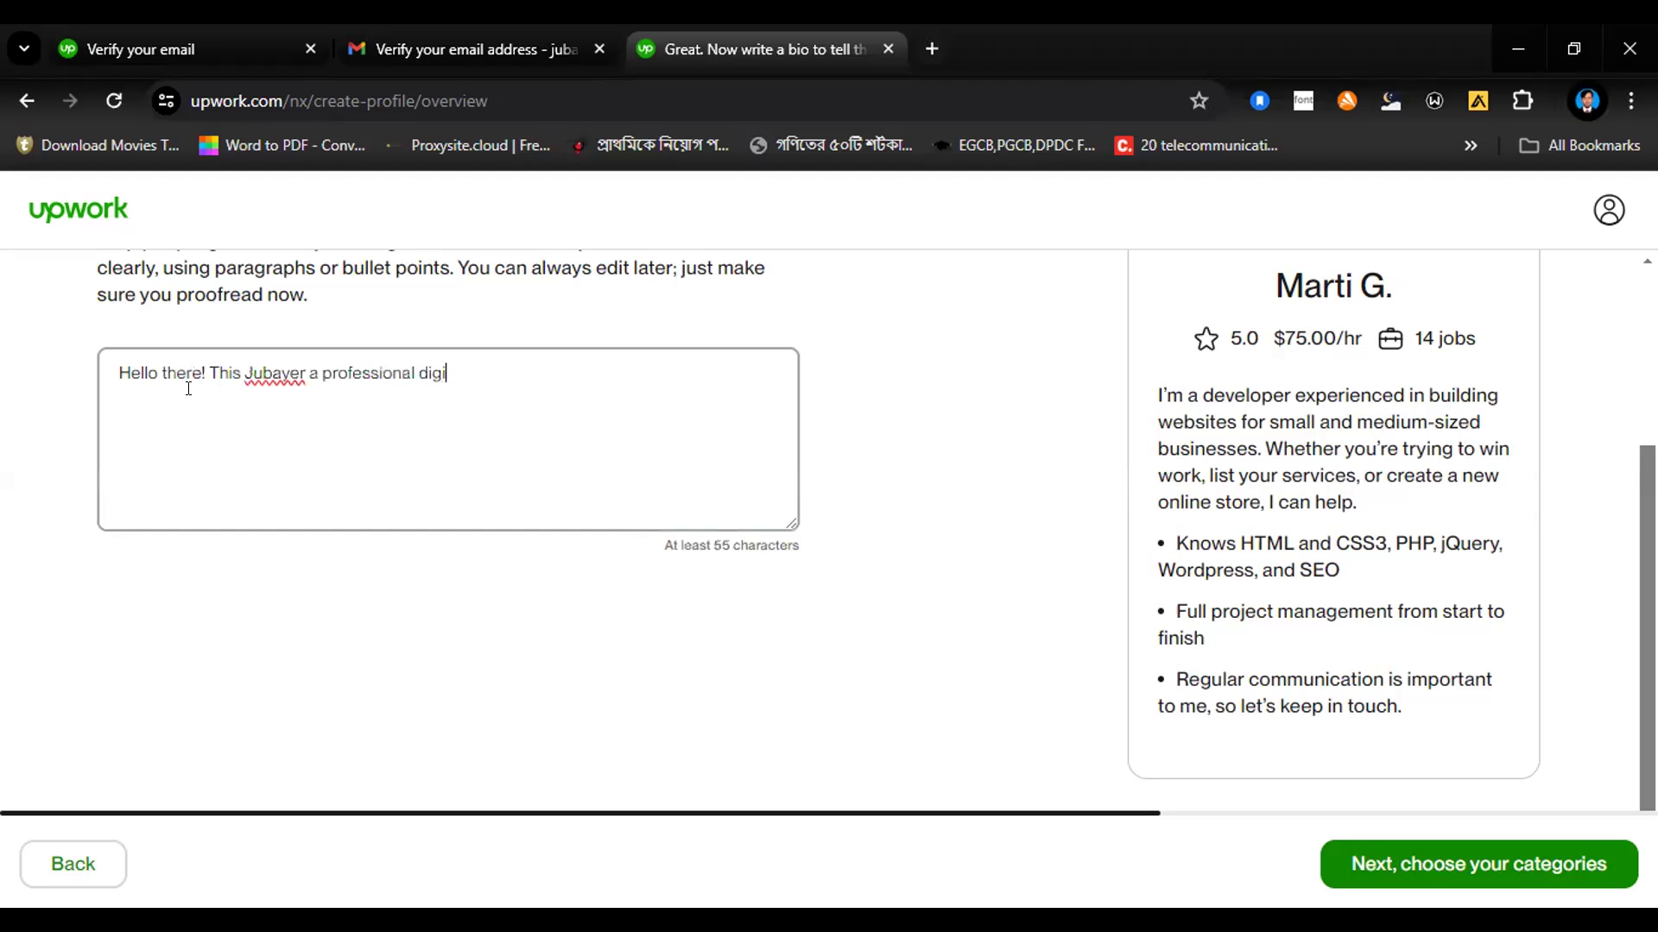
text(tal marketing mana)
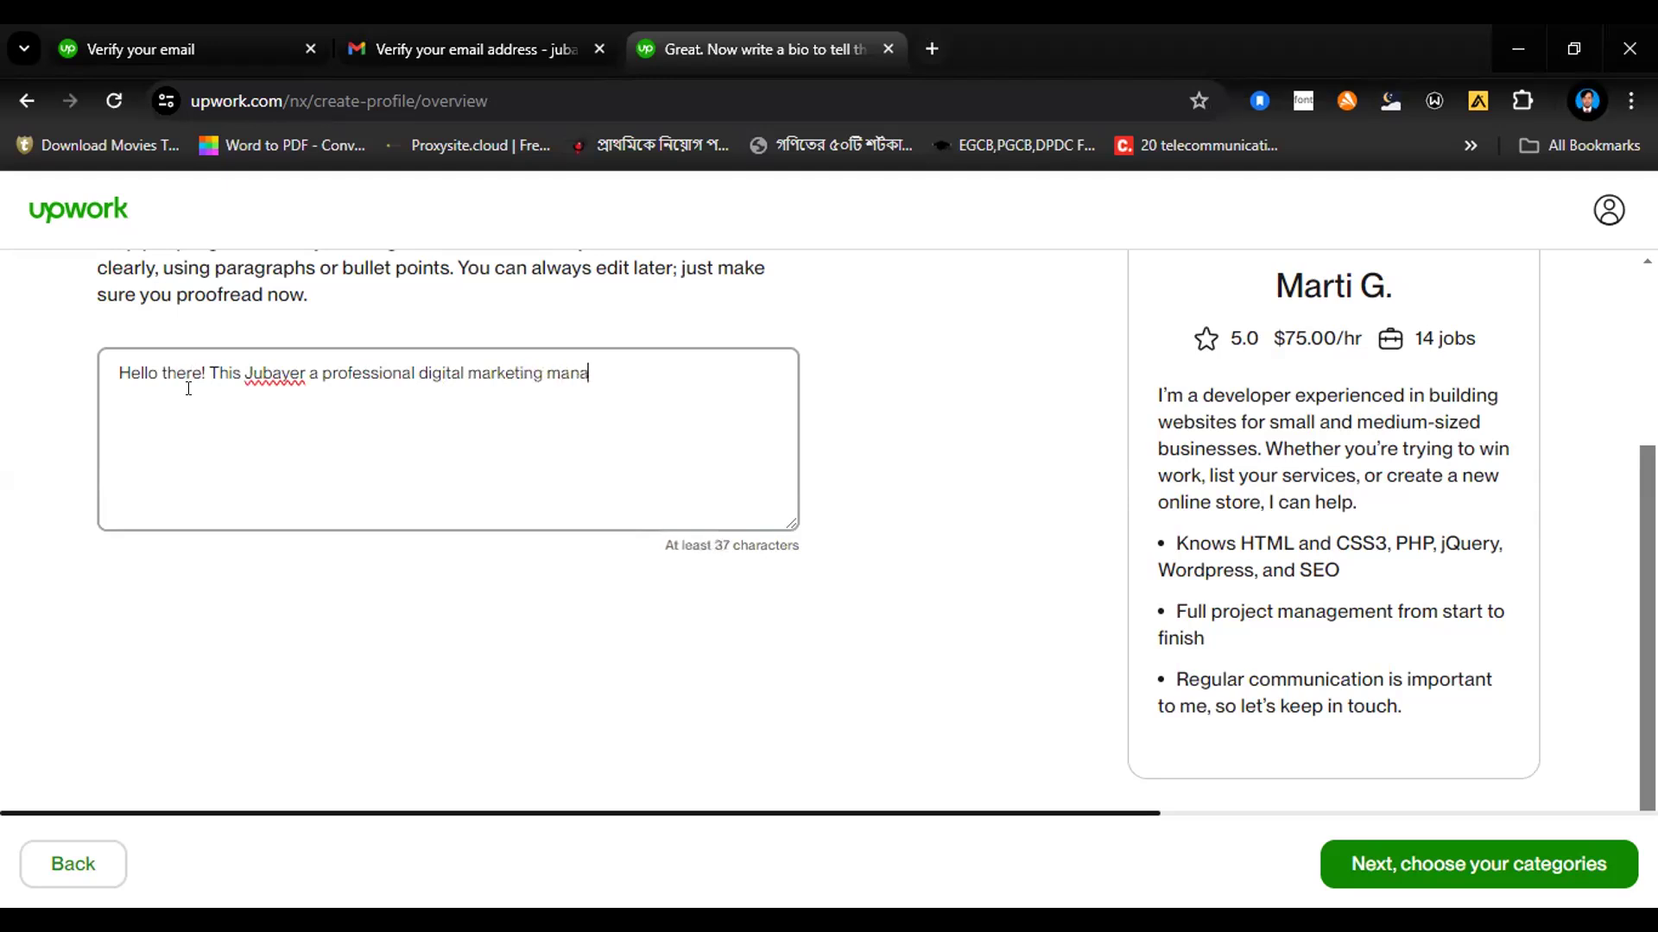
text(ger & freel)
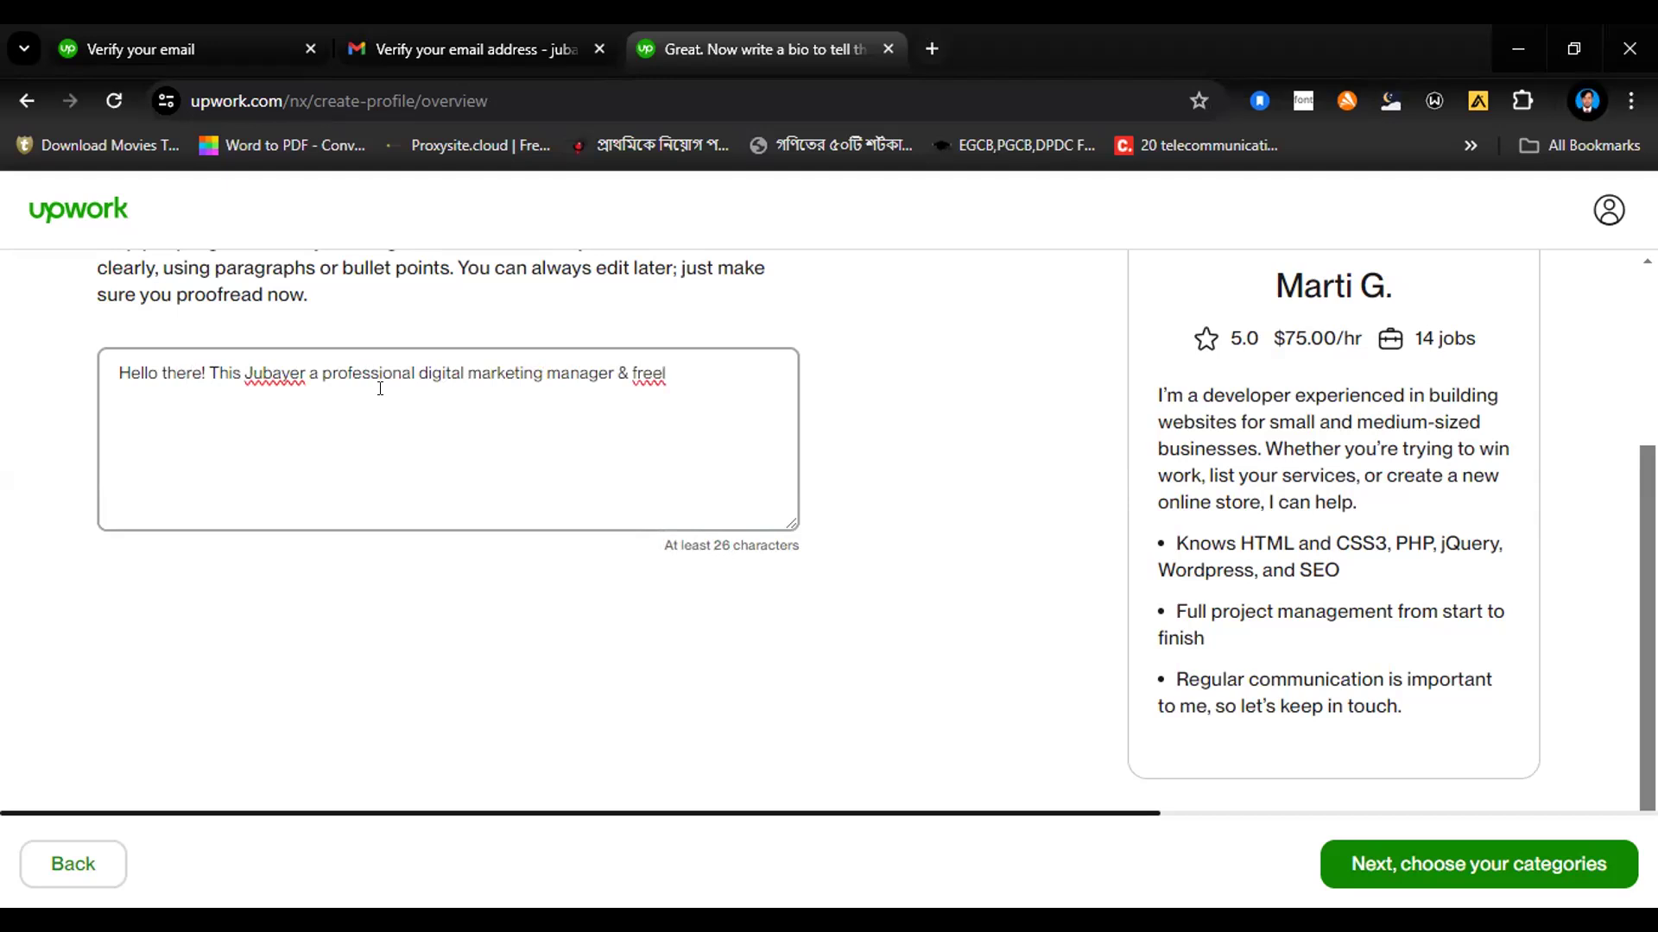
text(ancer)
Step: Continue the bio's first line with the specialization "specialized in social media management"
text(specializ)
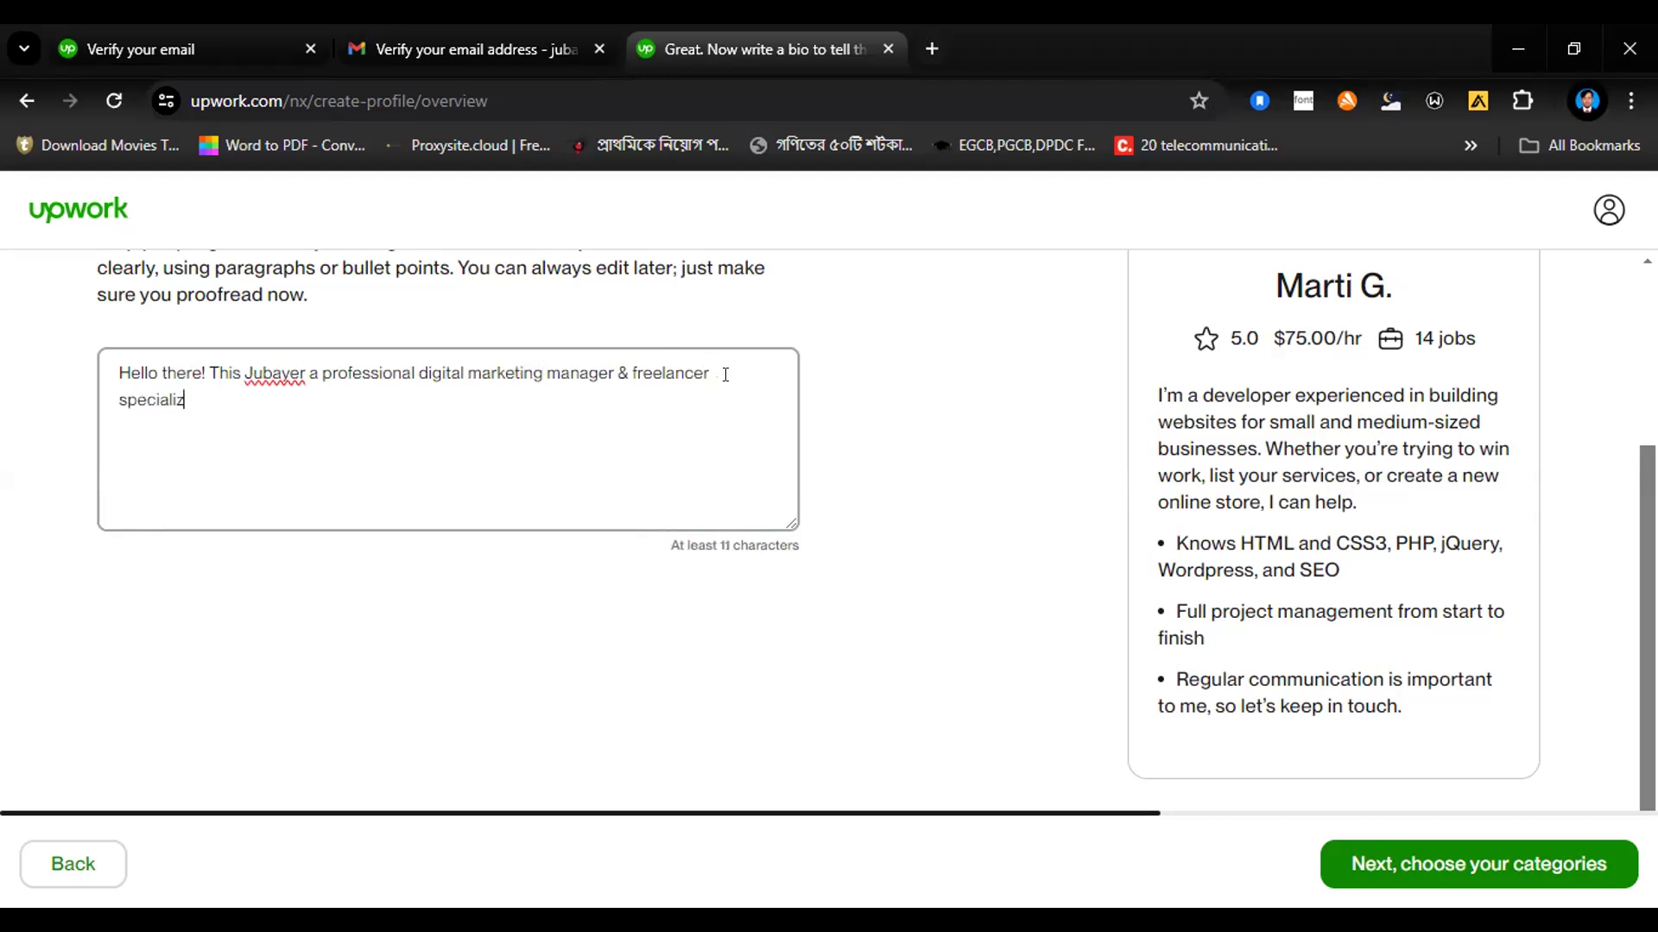
text(ed in socia)
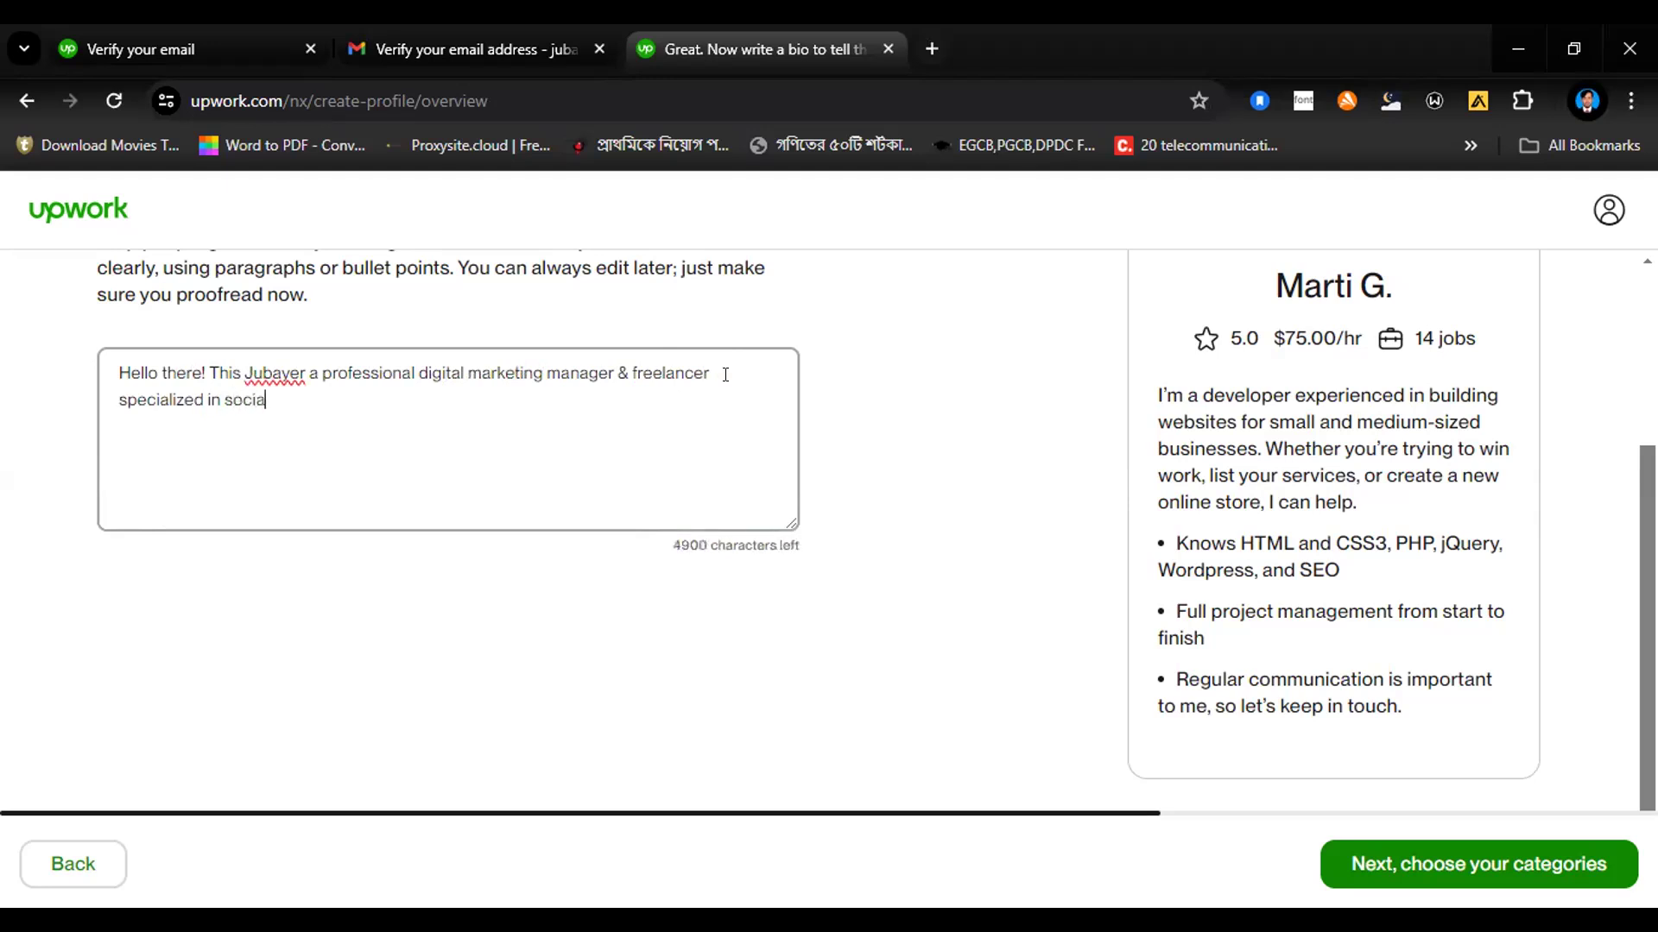
text(l media managem)
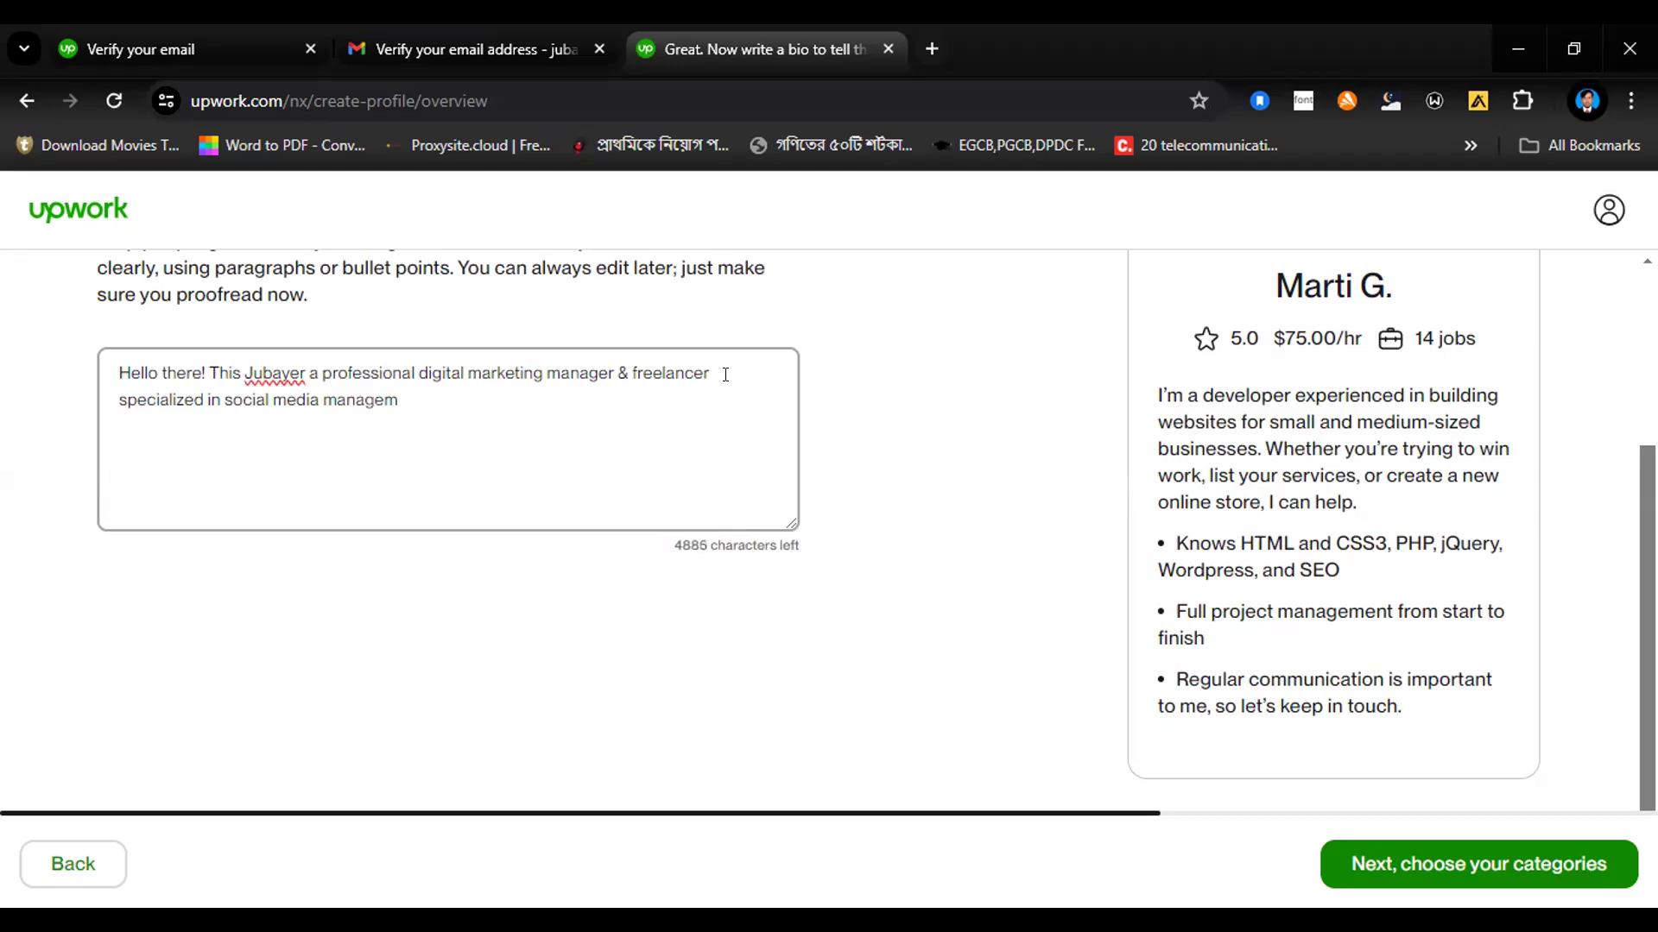
text(ent, social media marketin)
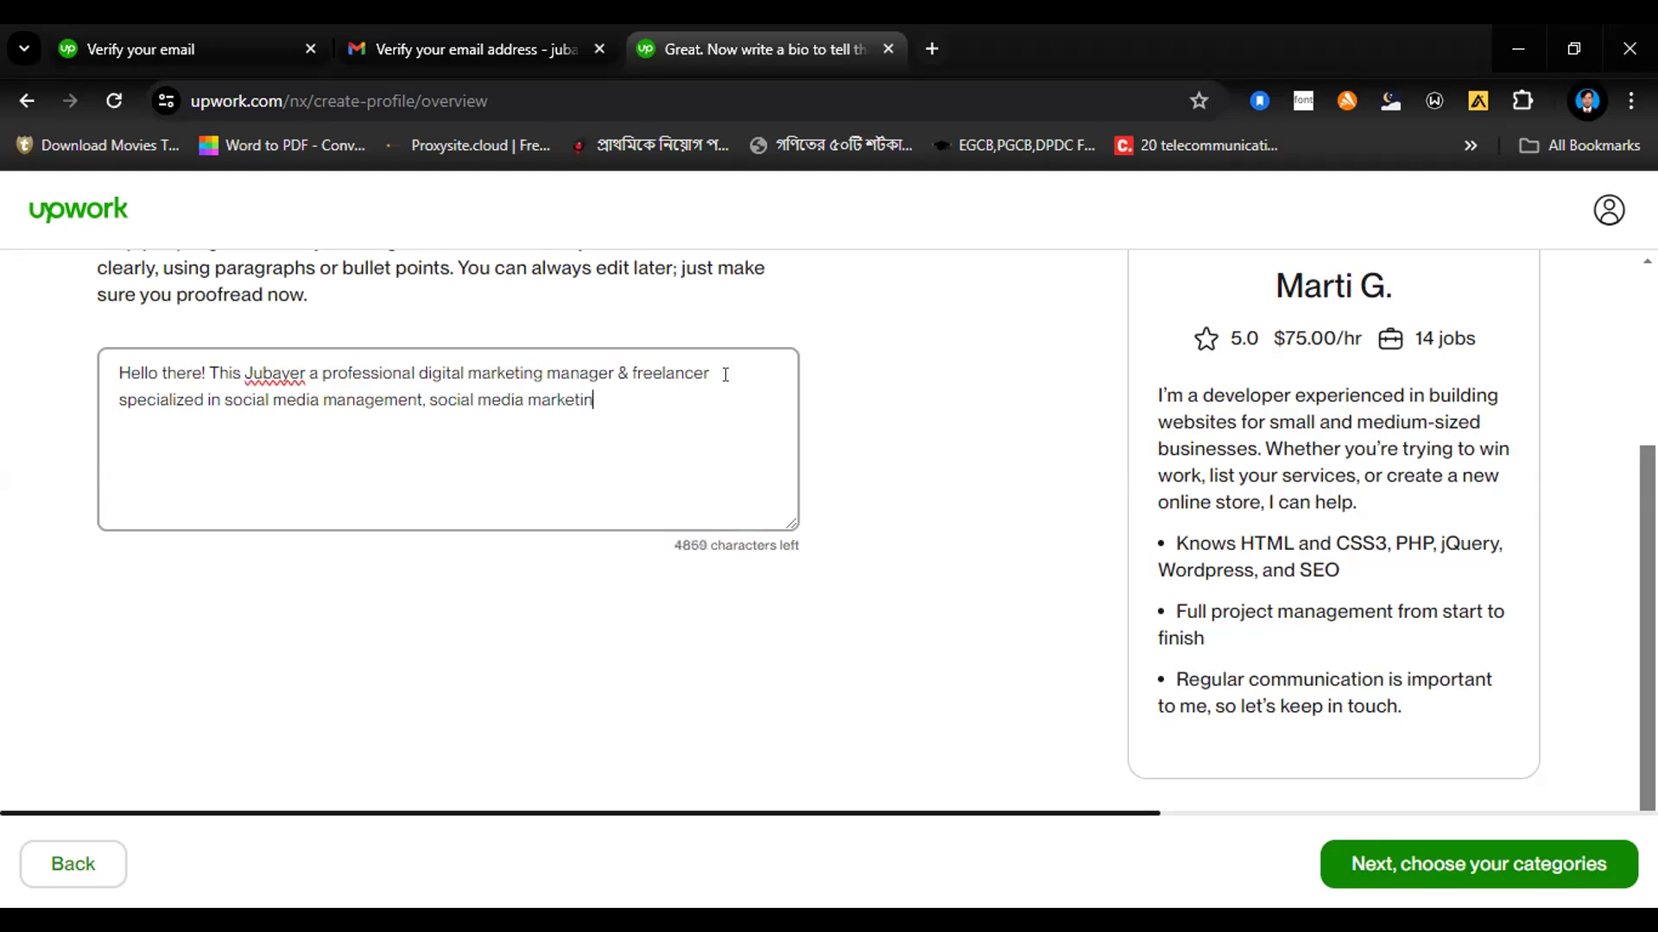
text(g, soci)
text(al medi)
text(a )
text(adverti)
text(sin)
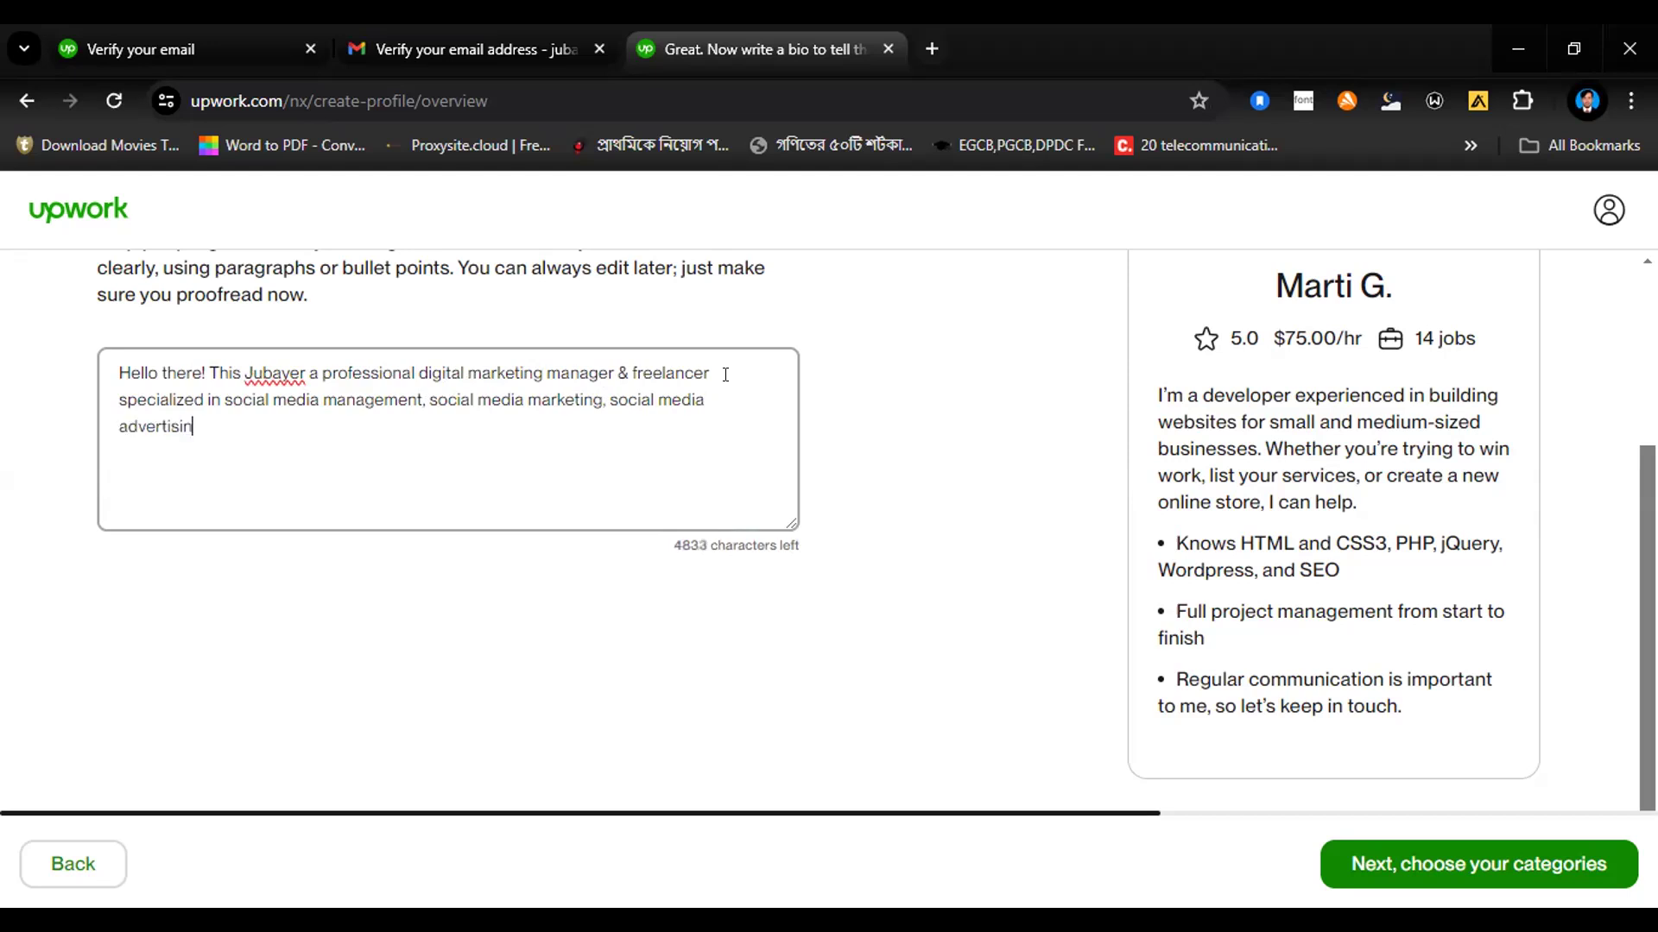
text(g, data entry & lead generation.)
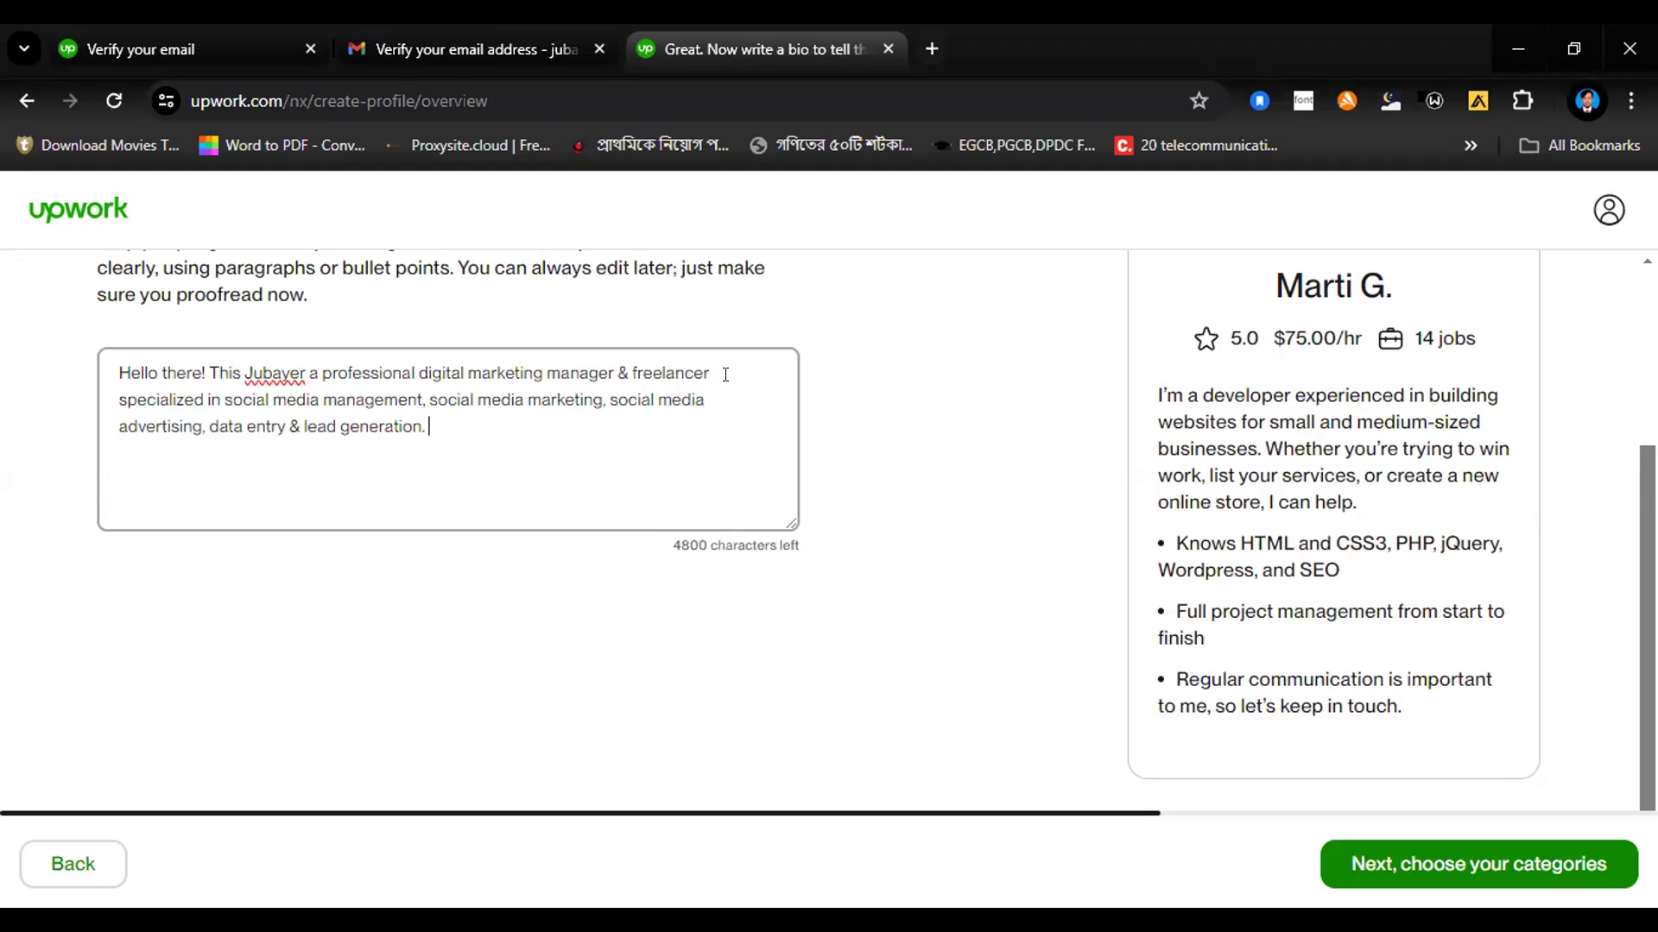
text( I can assist you )
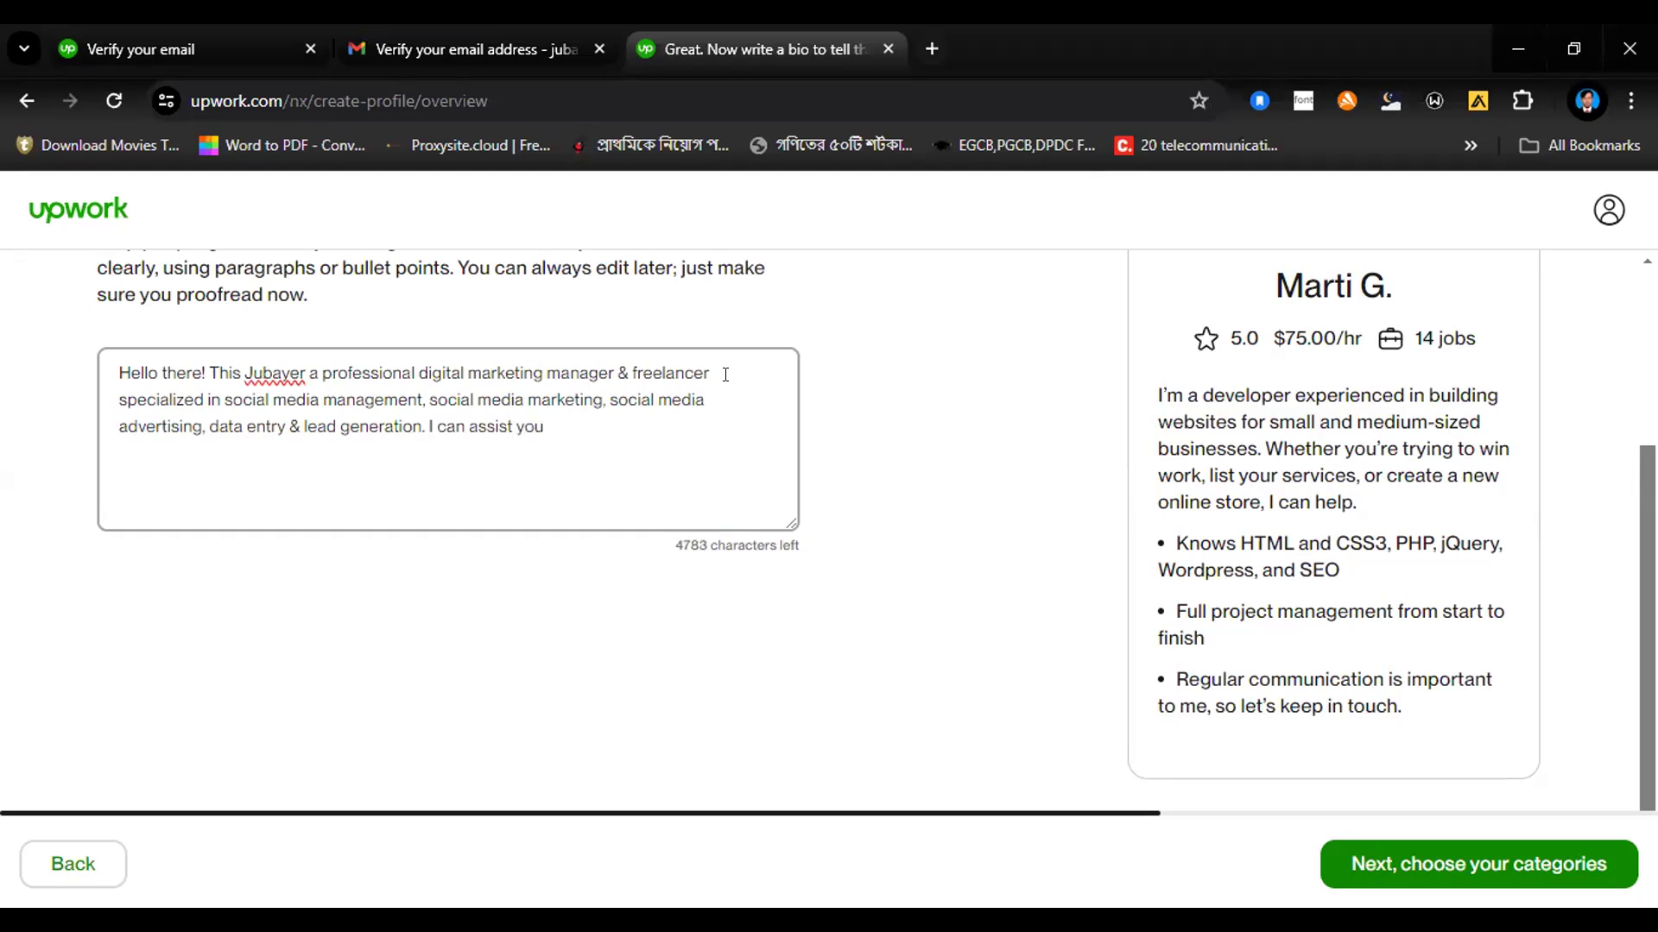
text(to manage and grow )
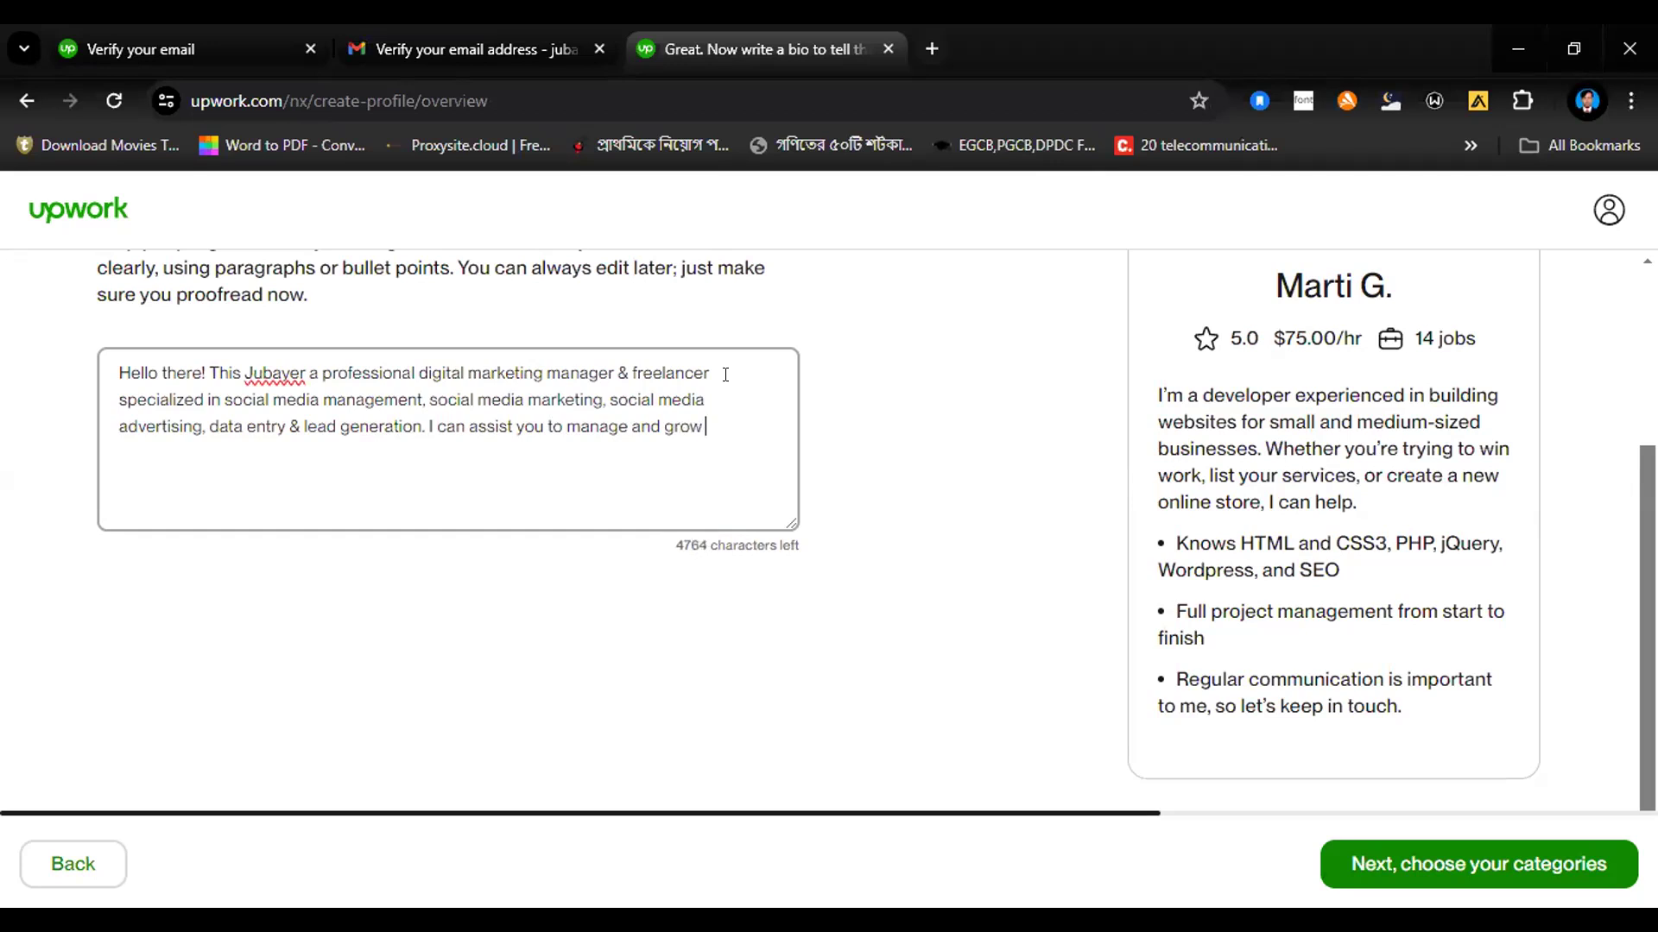
text(your social media)
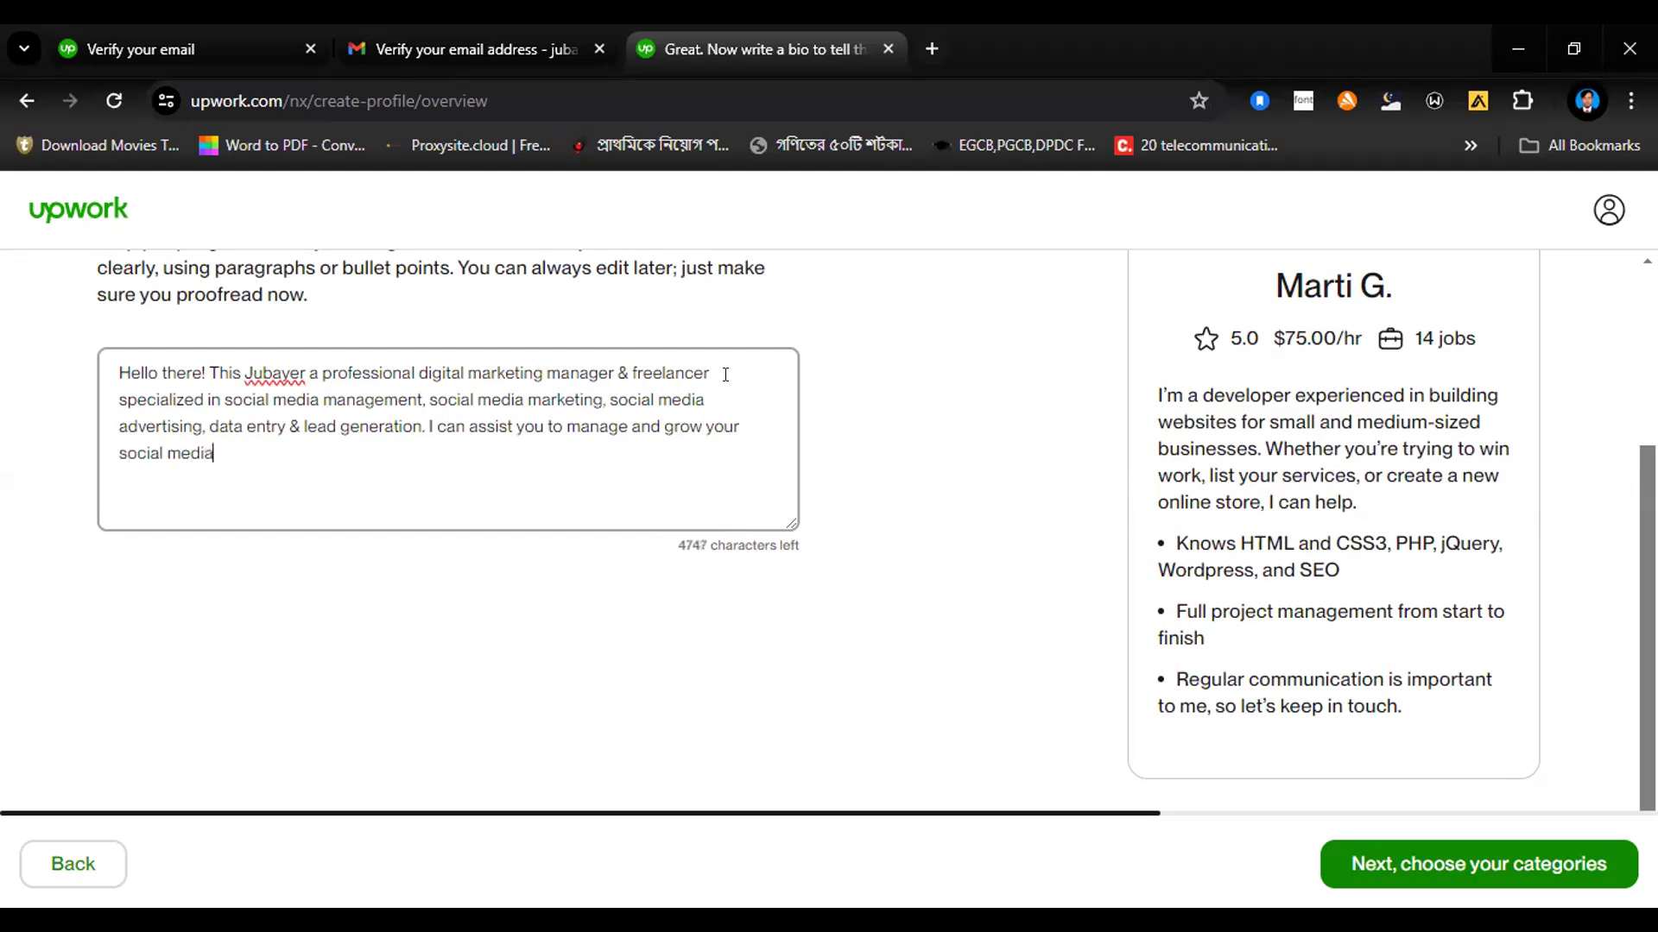
text( accoun)
Step: Begin the bio's next sentence with "I can assist you to manage and grow your social media accounts"
text(ts like Face)
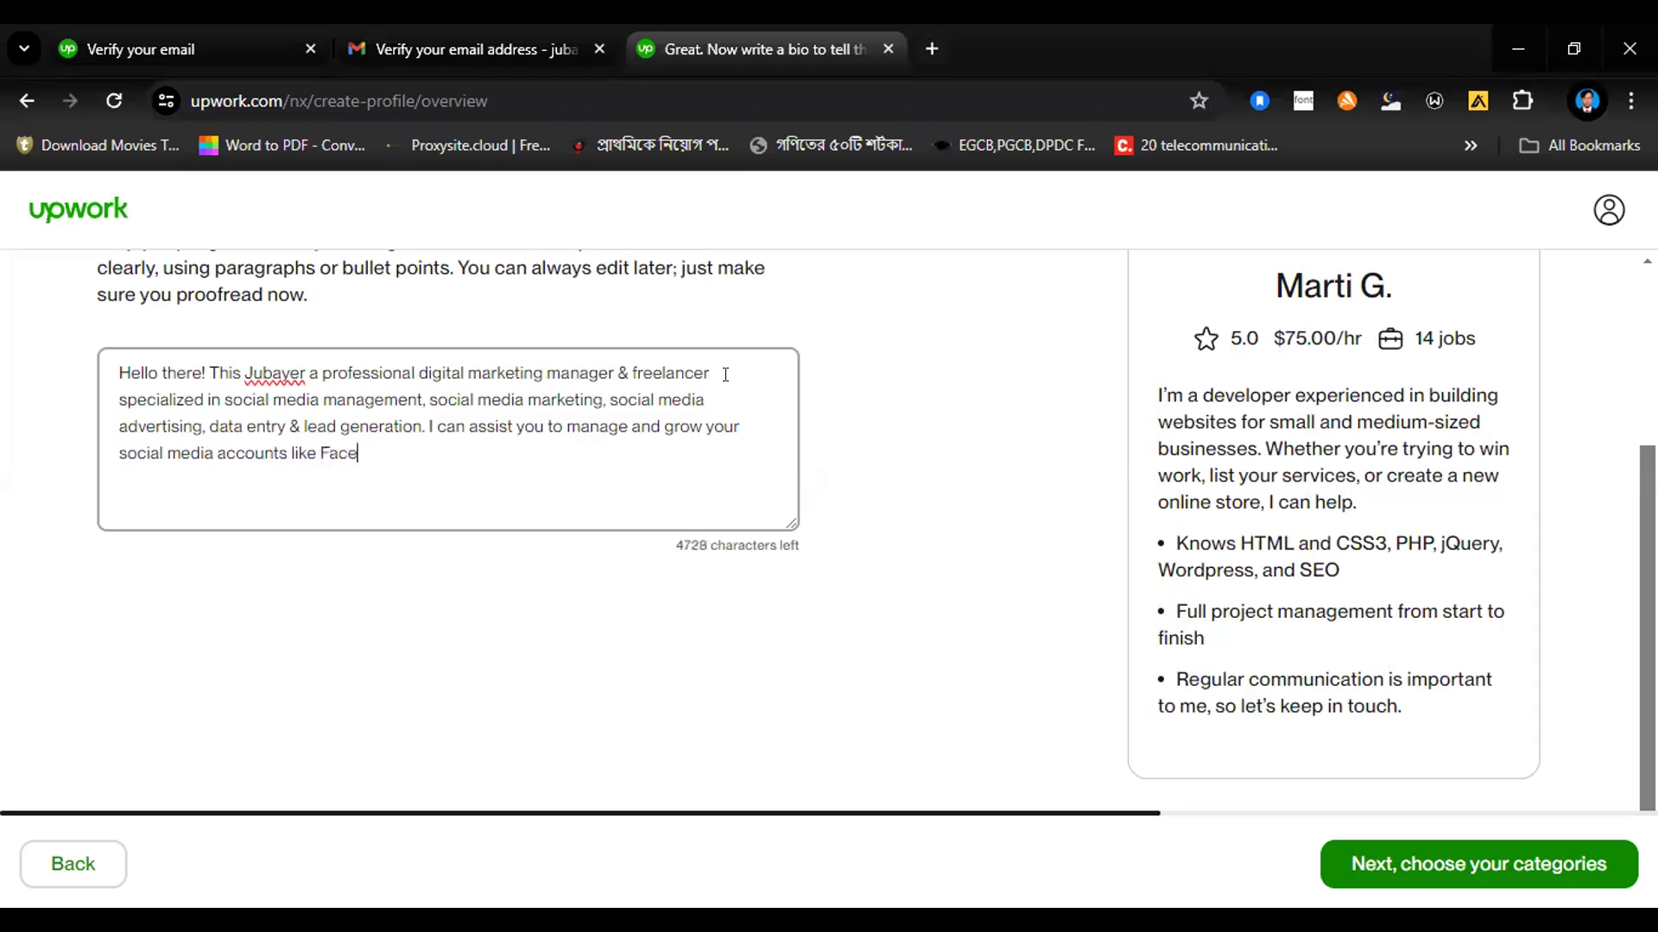
text(book, LinkedIn, )
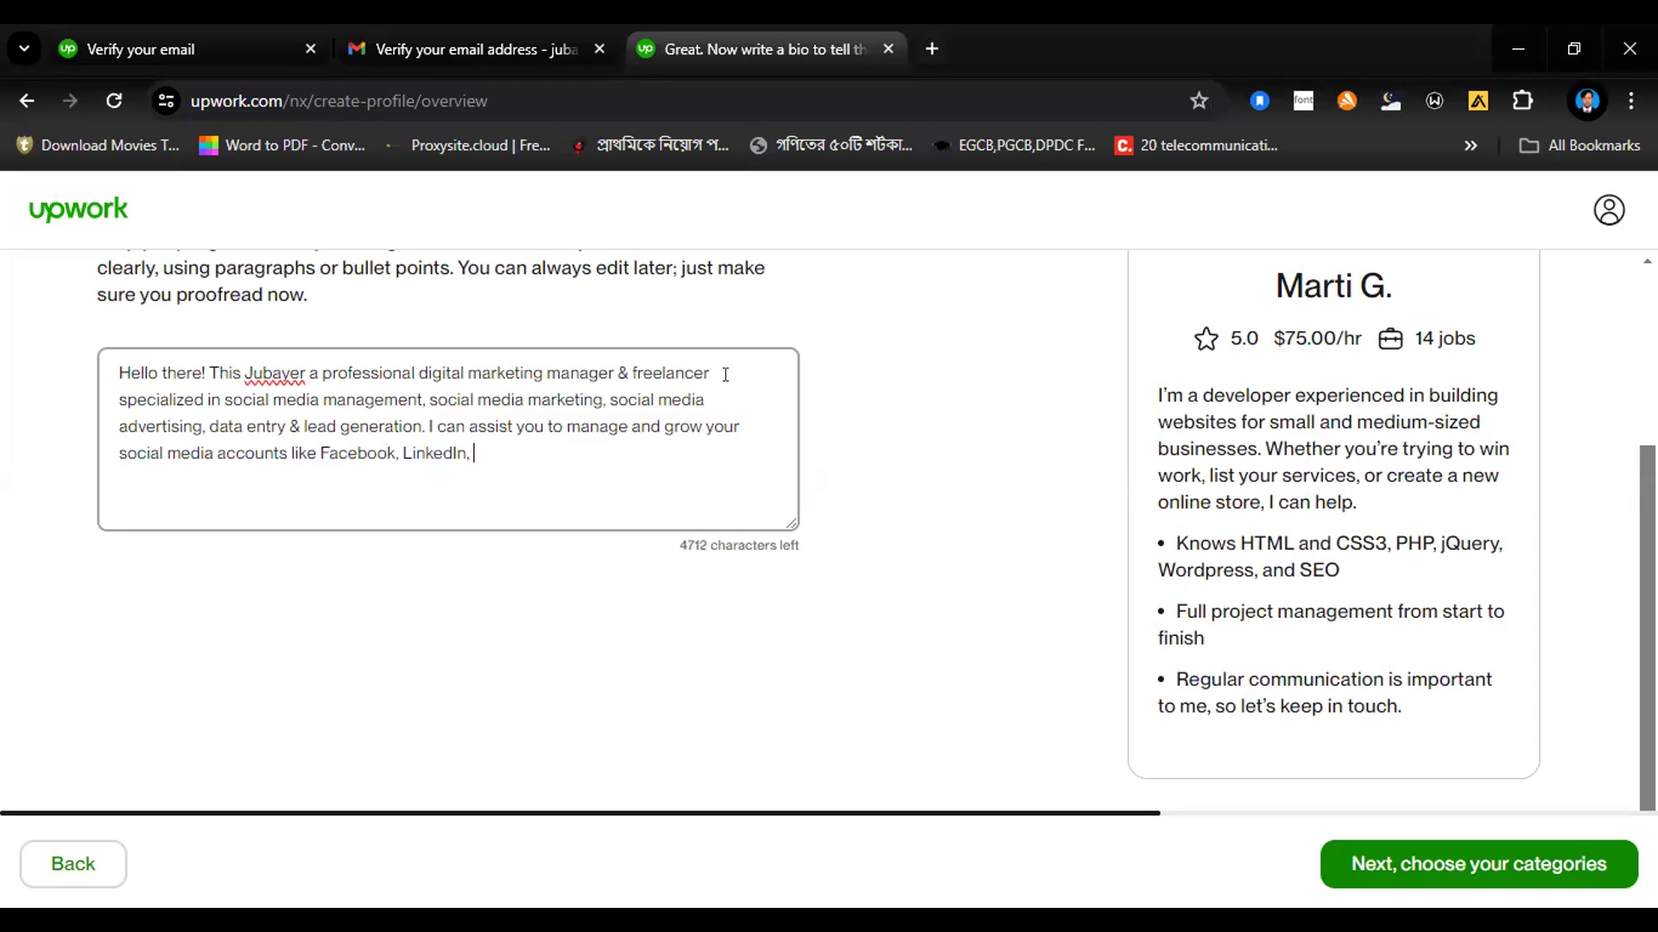
text(Pinterest, tw)
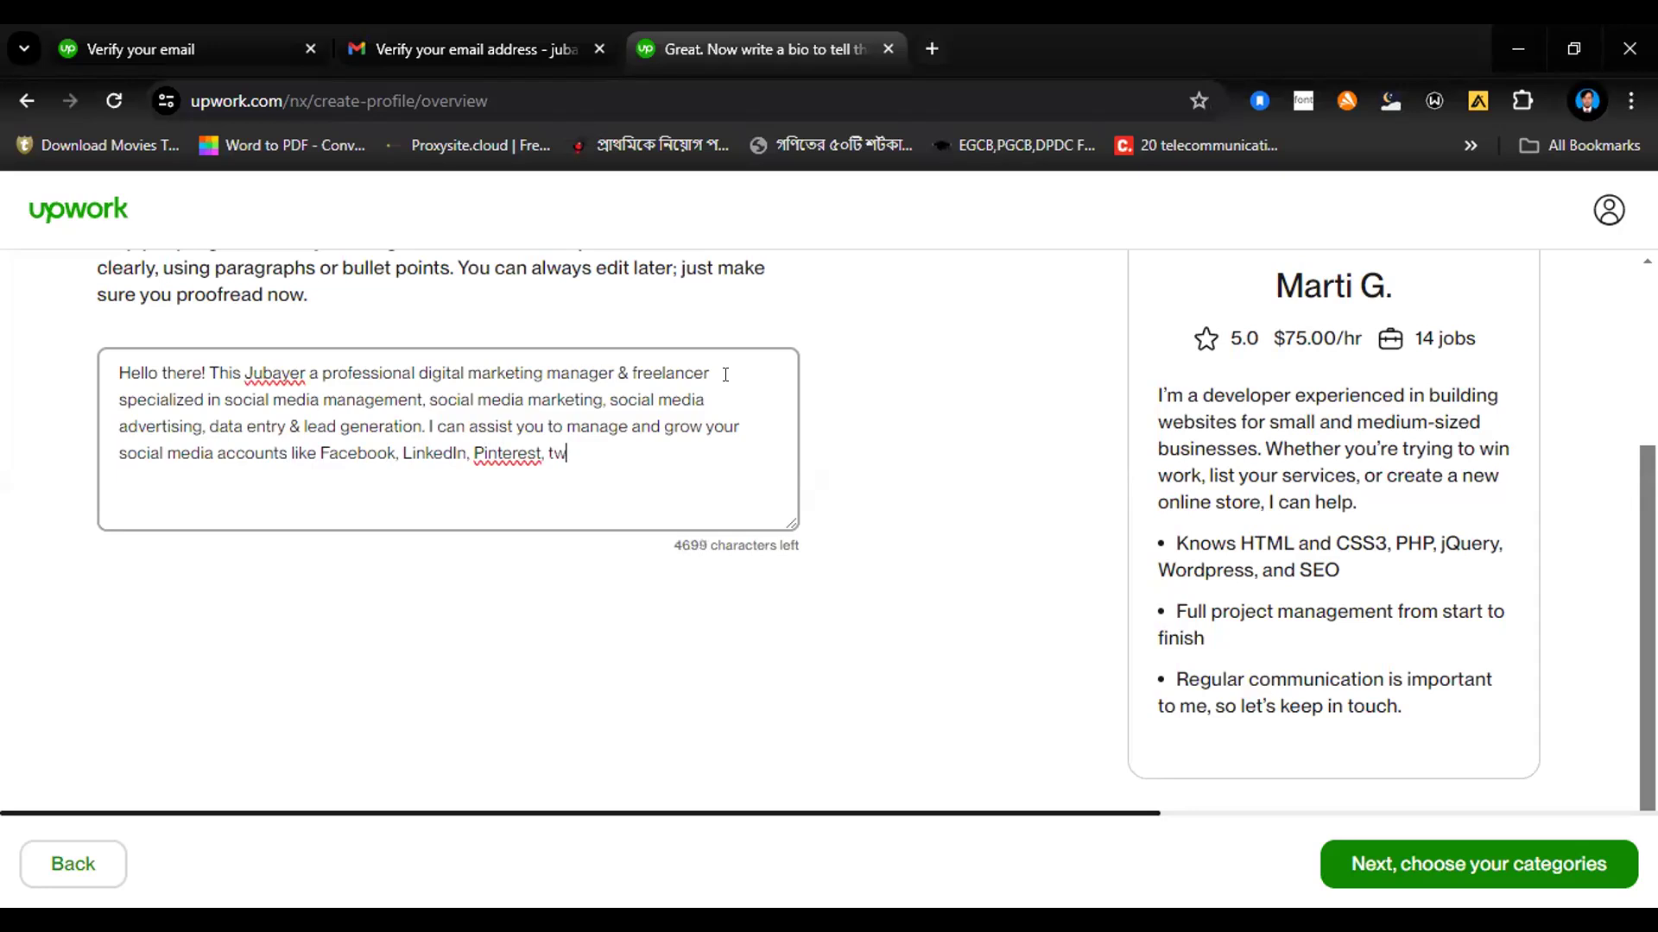
text(itter, & Youtube)
Step: Complete the sentence with "like Facebook, LinkedIn, Pinterest, twitter, & Youtube." and start a new line in the bio
text(.)
key(Return)
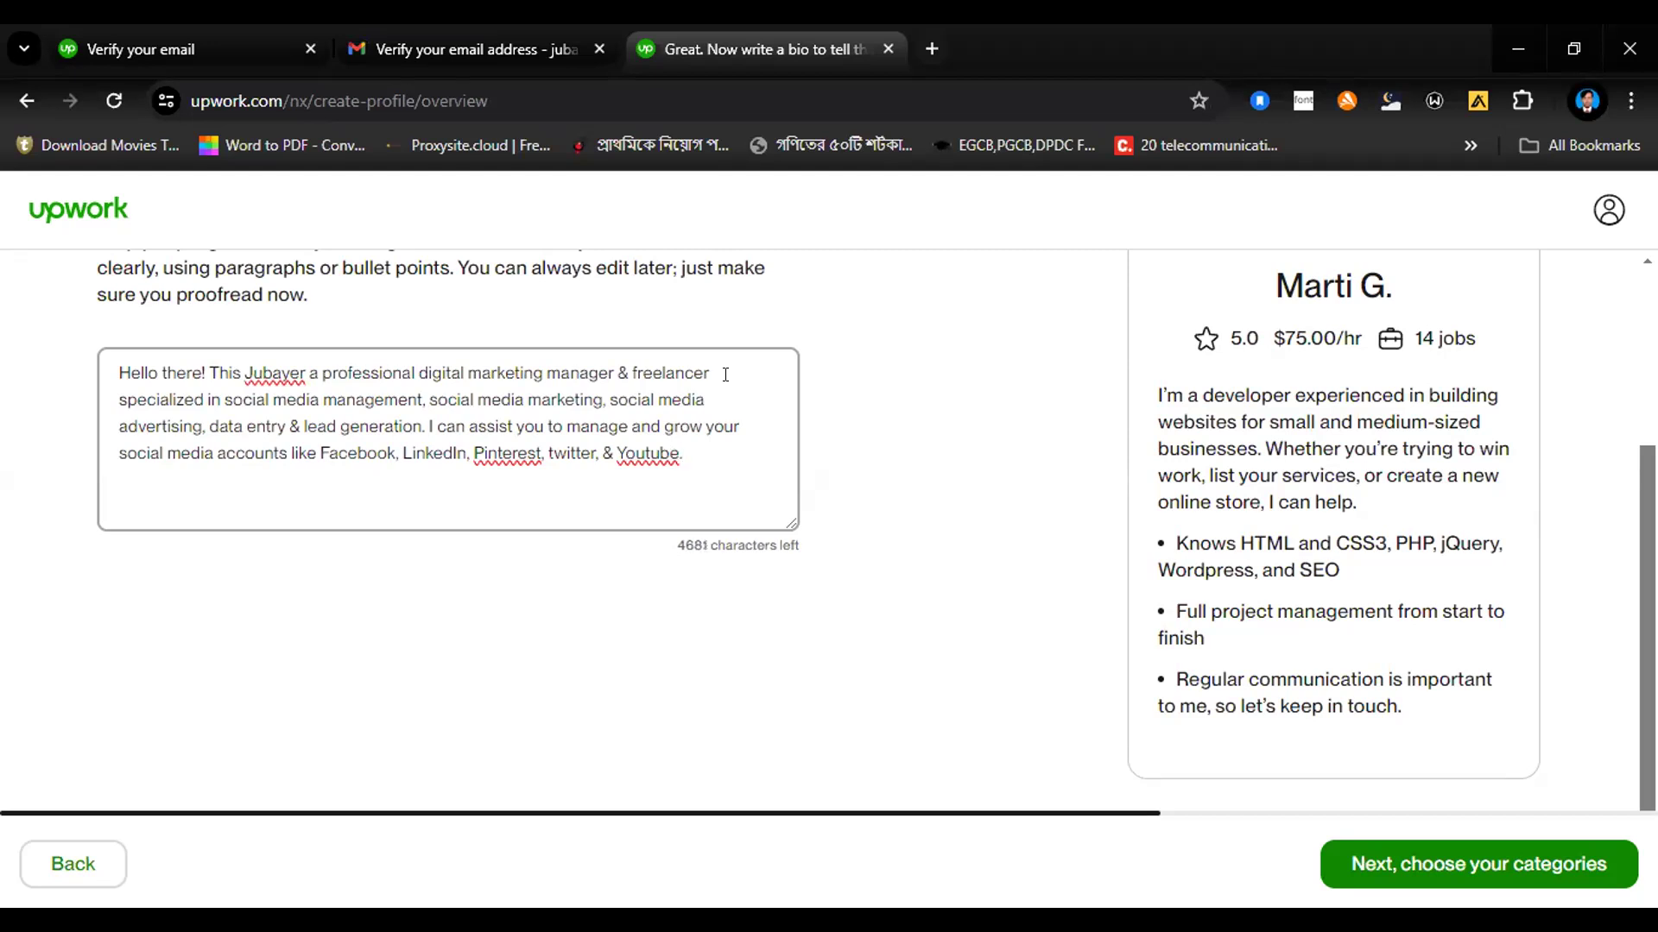
Step: Add the line "Feel free to inform me if you have any queries or if you need any services." to the bio
text(Feel free to info)
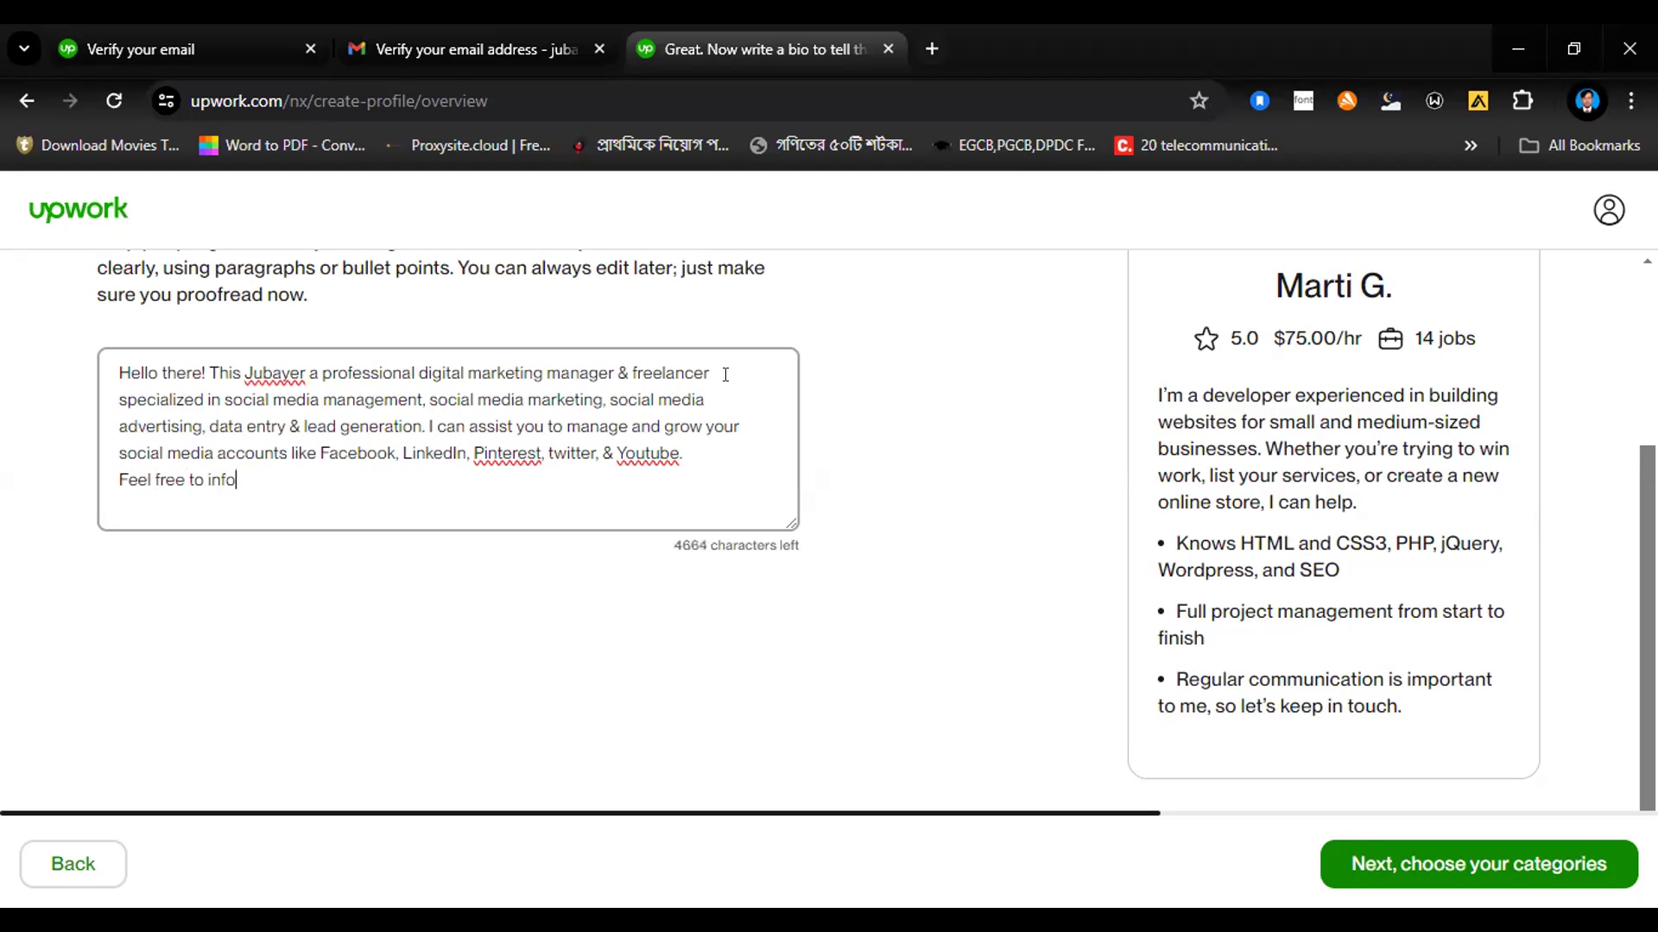
text(rm me if you have any )
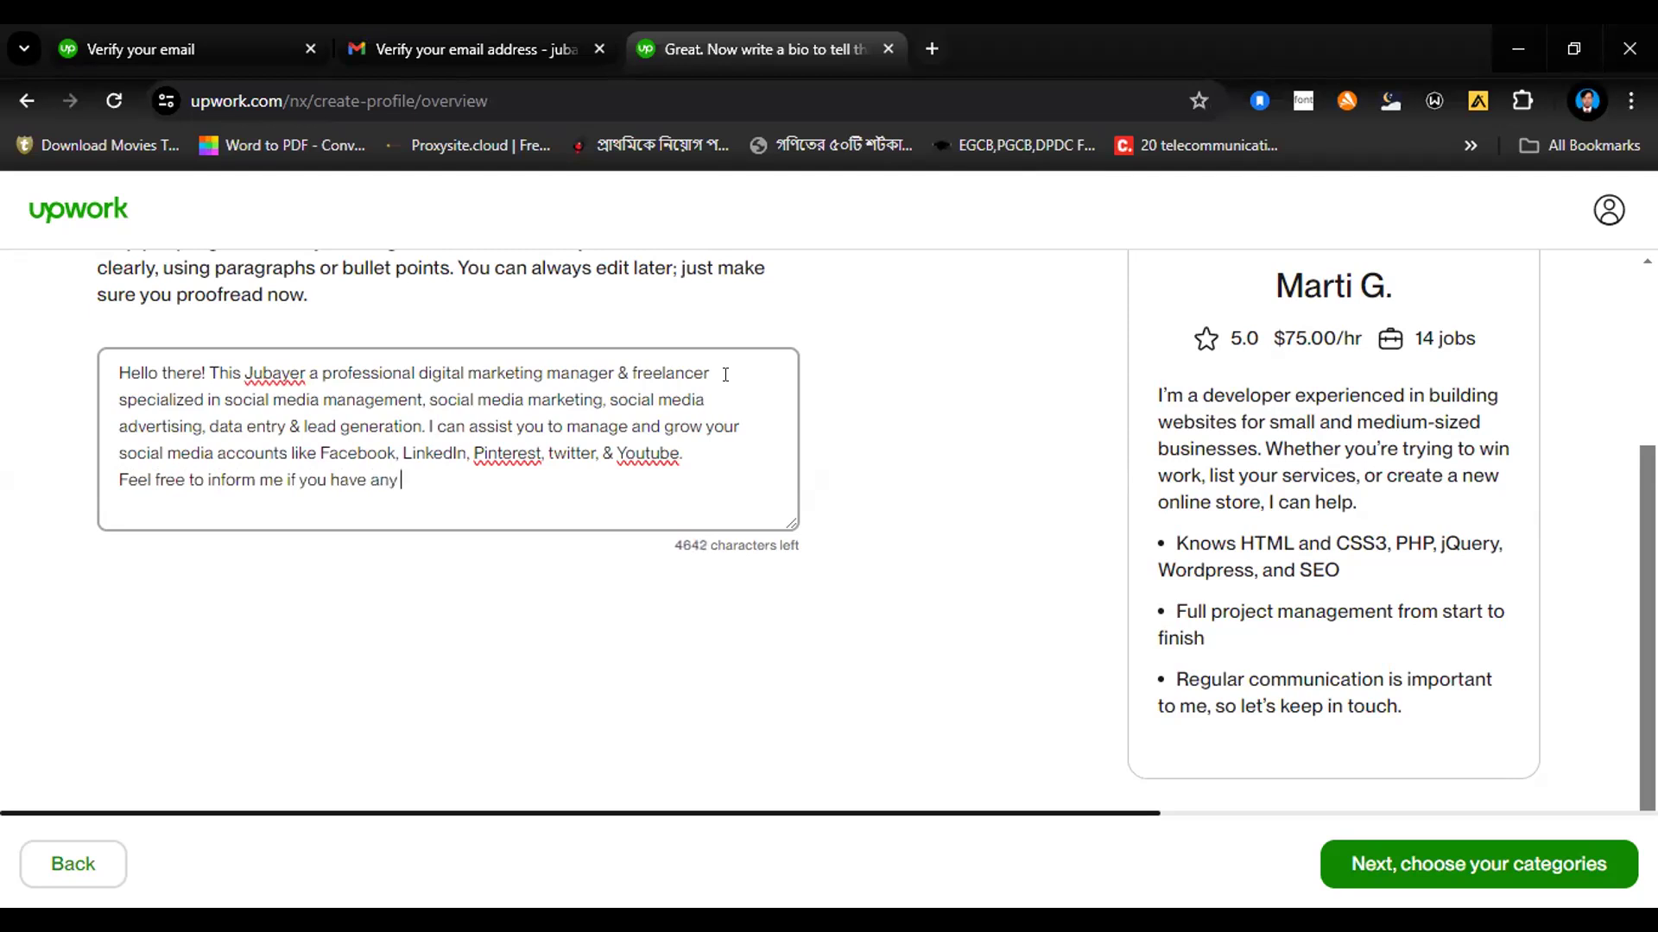
text(queries or if you need )
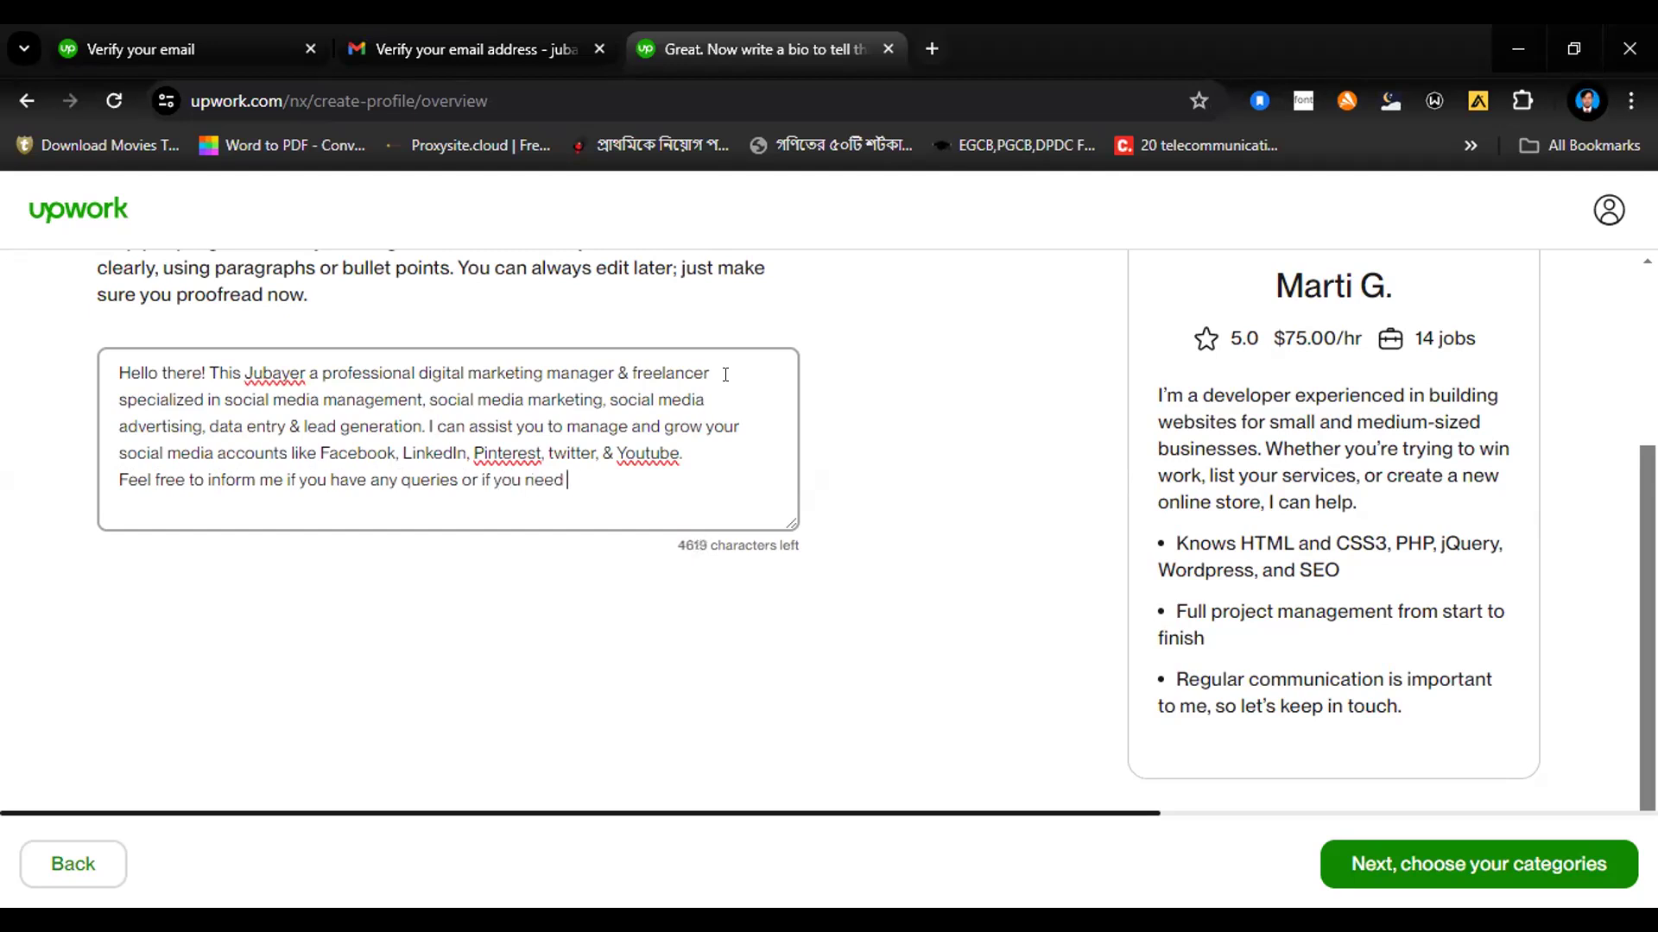
text(any services.)
key(Return)
Step: Close the bio with the line "Thanks for viewing my profile."
text(Thanks )
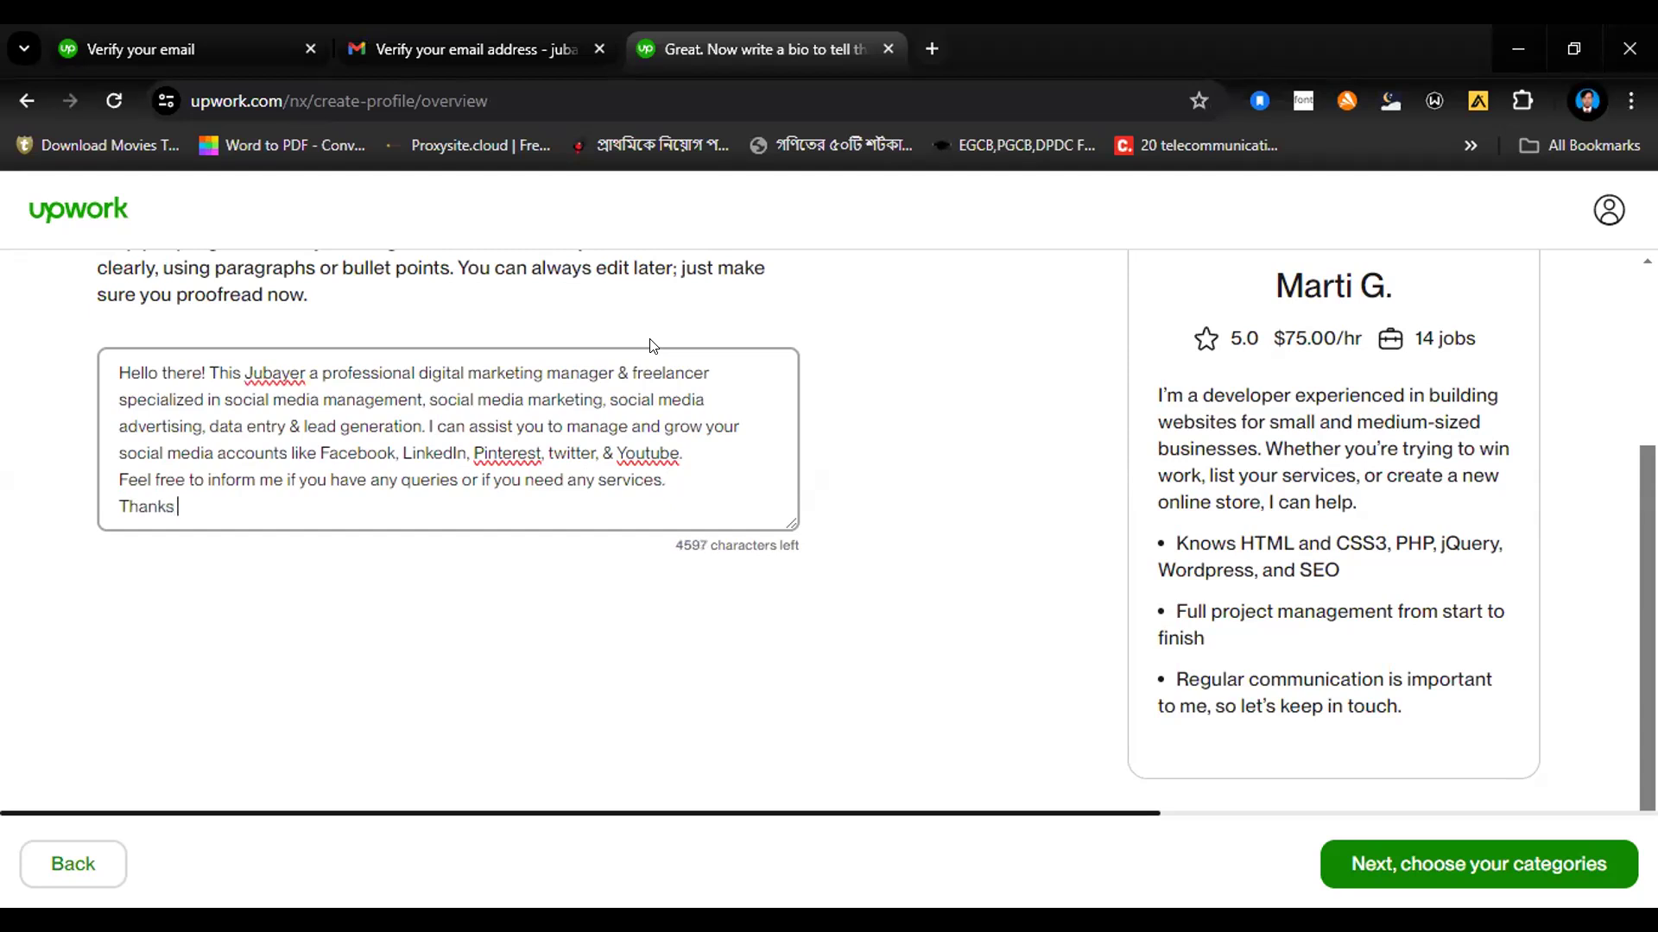
text(for viewing my profile.)
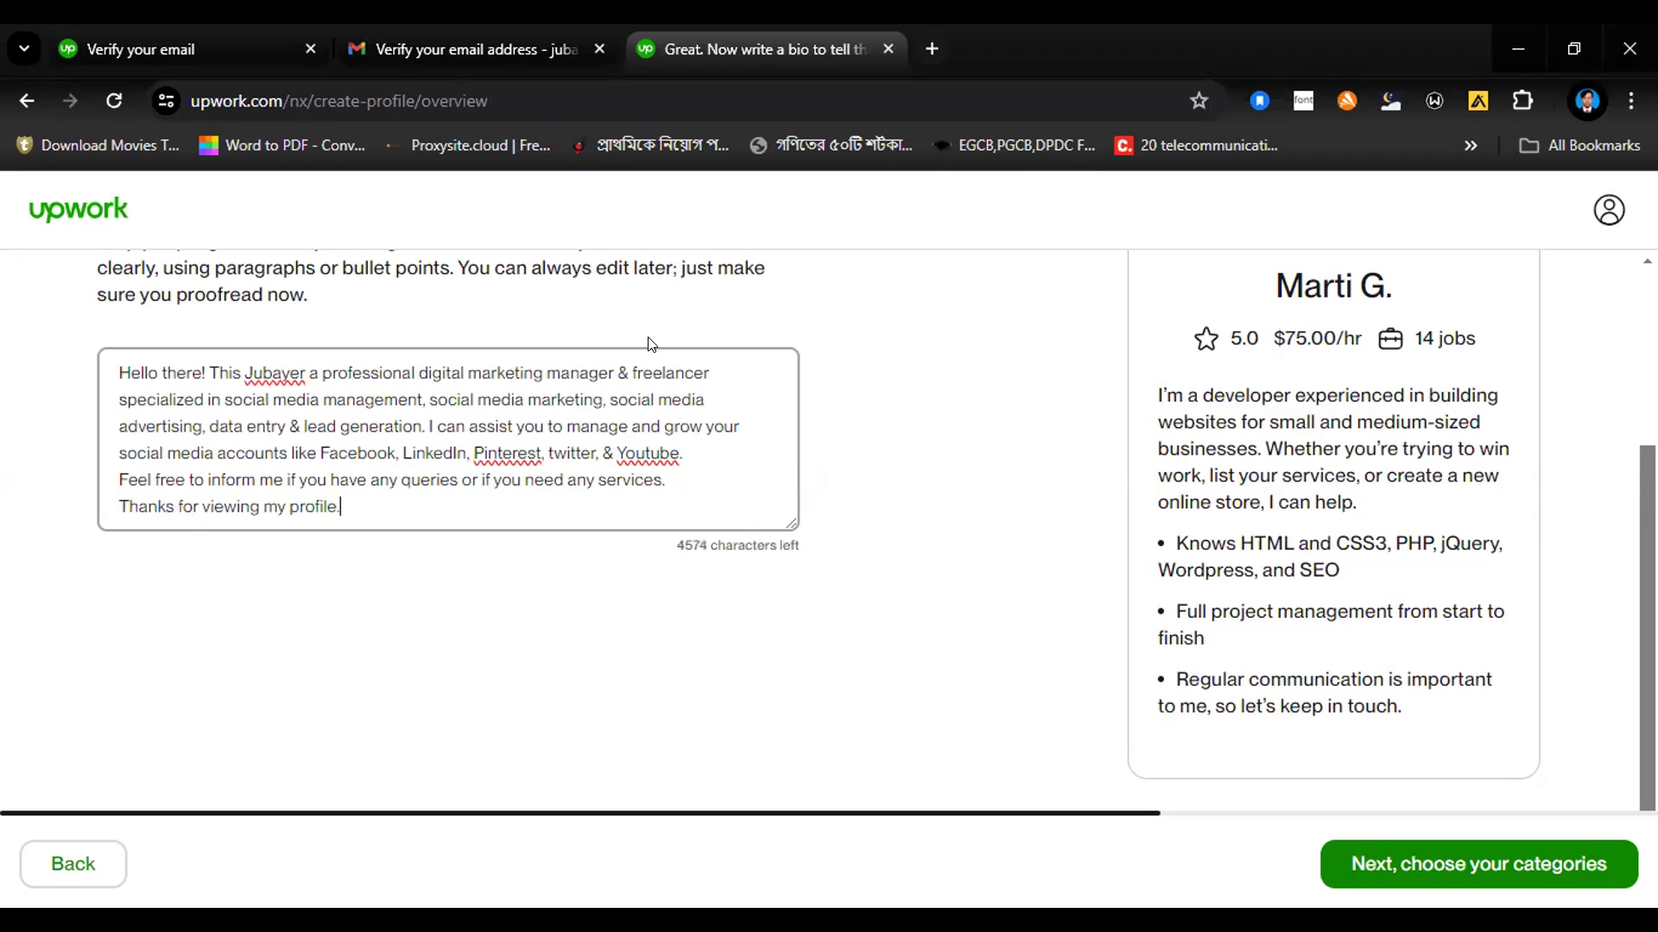
Step: Correct "Youtube" to "YouTube" in the bio and continue to choosing the service categories
click(659, 447)
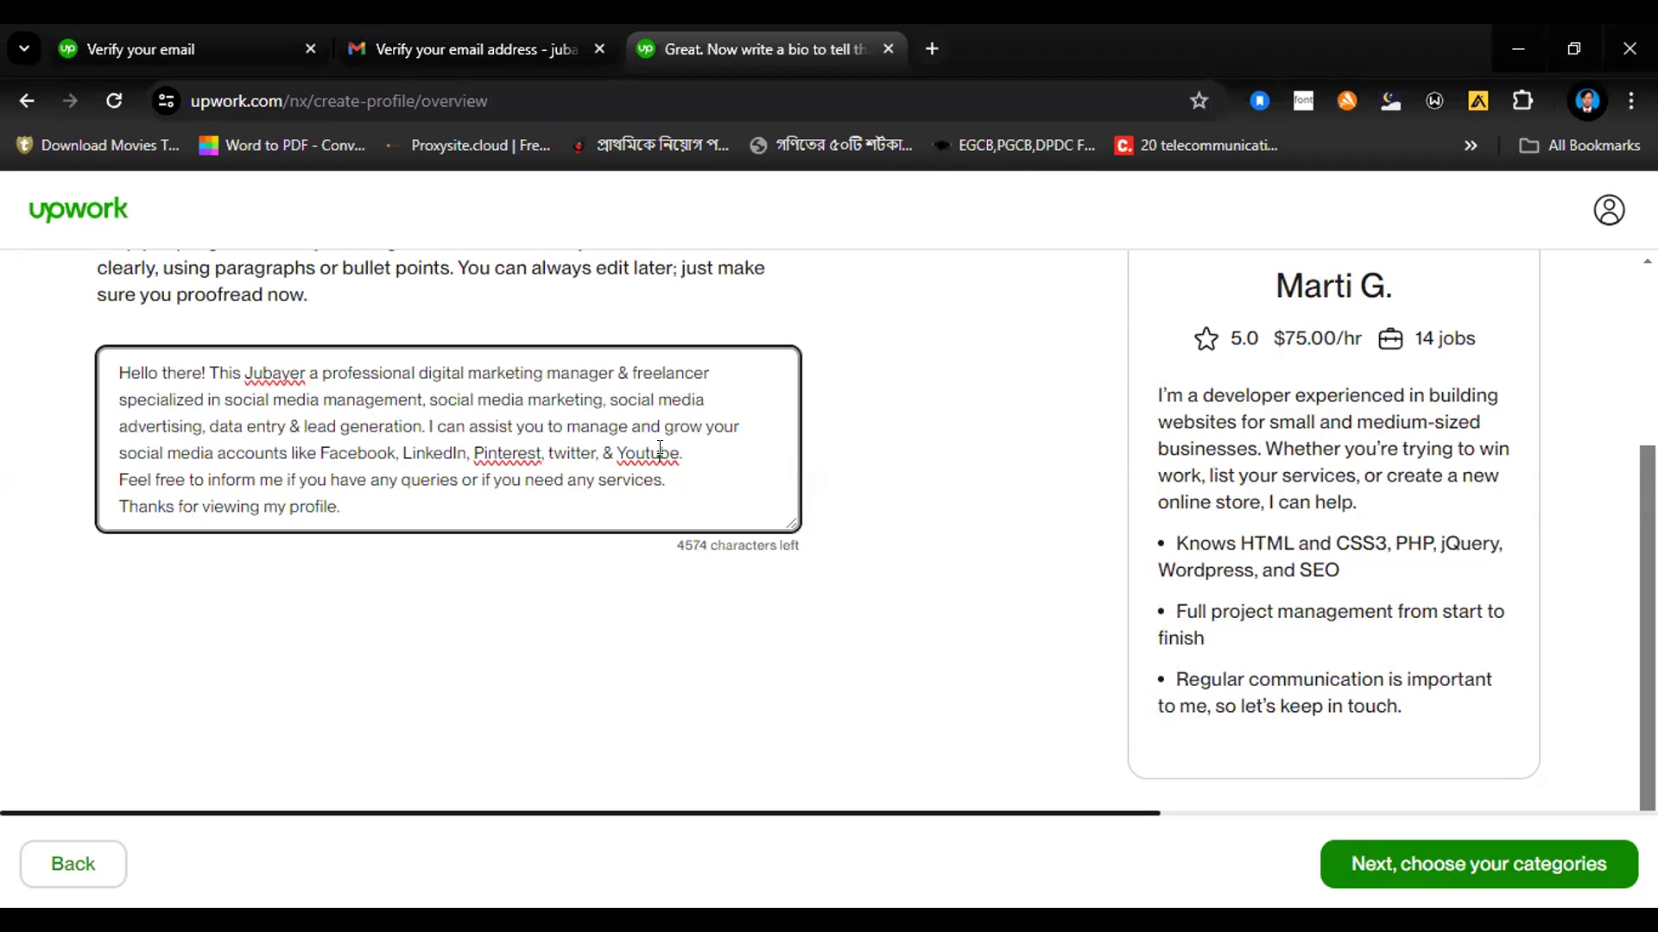
key(BackSpace)
text(T)
click(1367, 866)
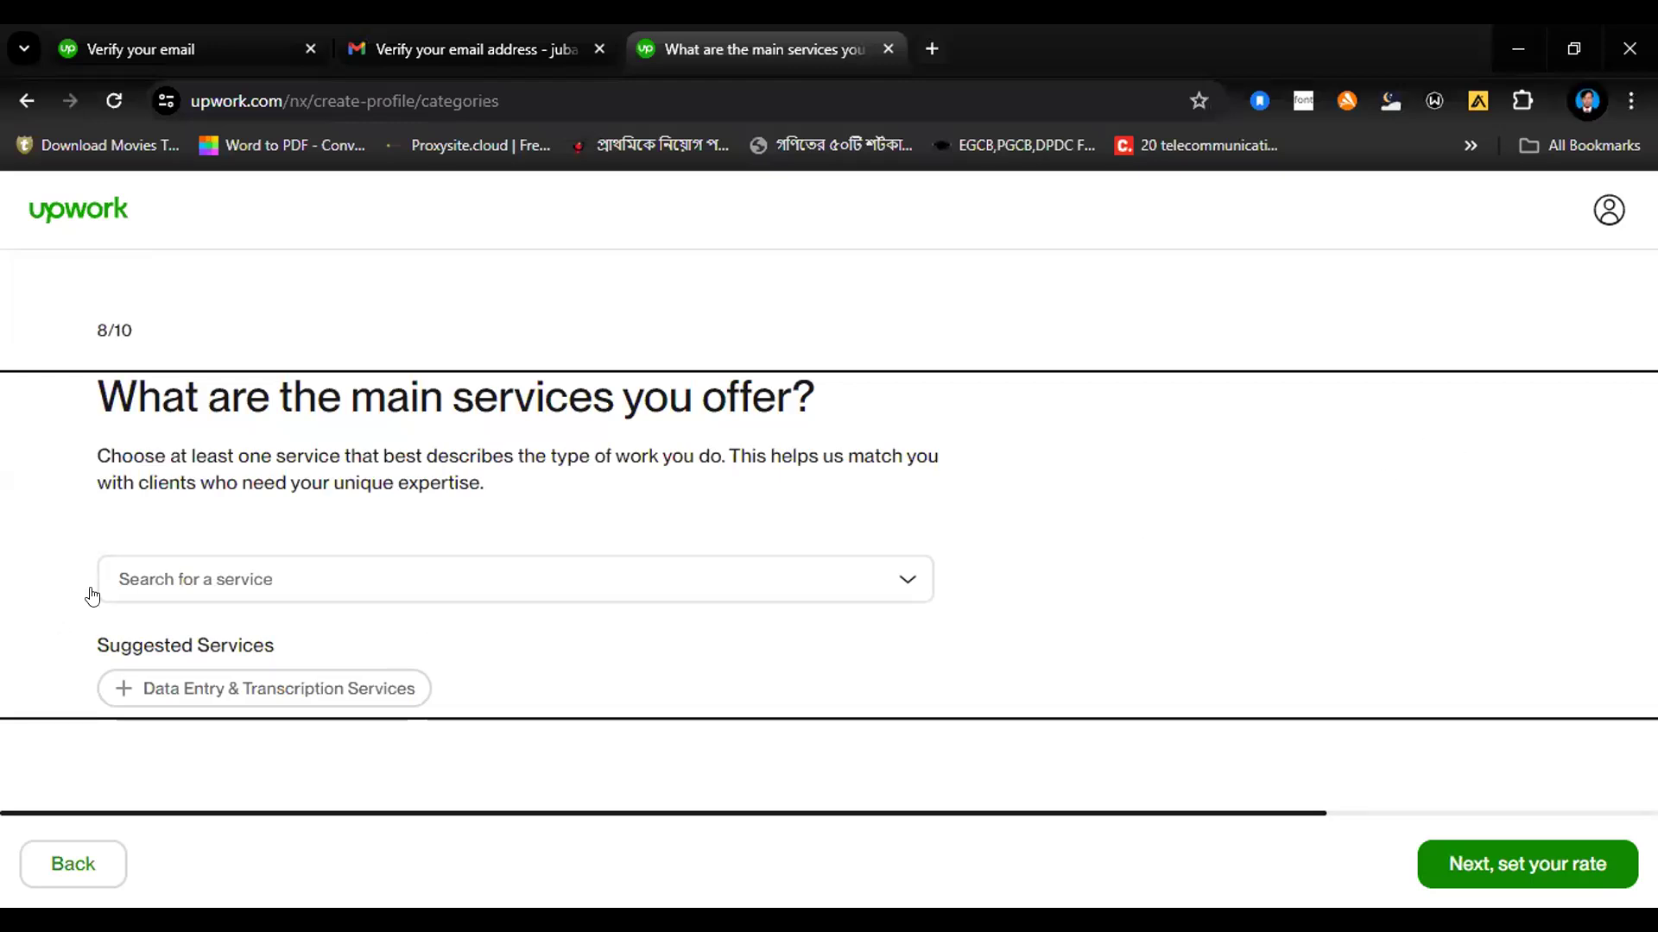
click(185, 584)
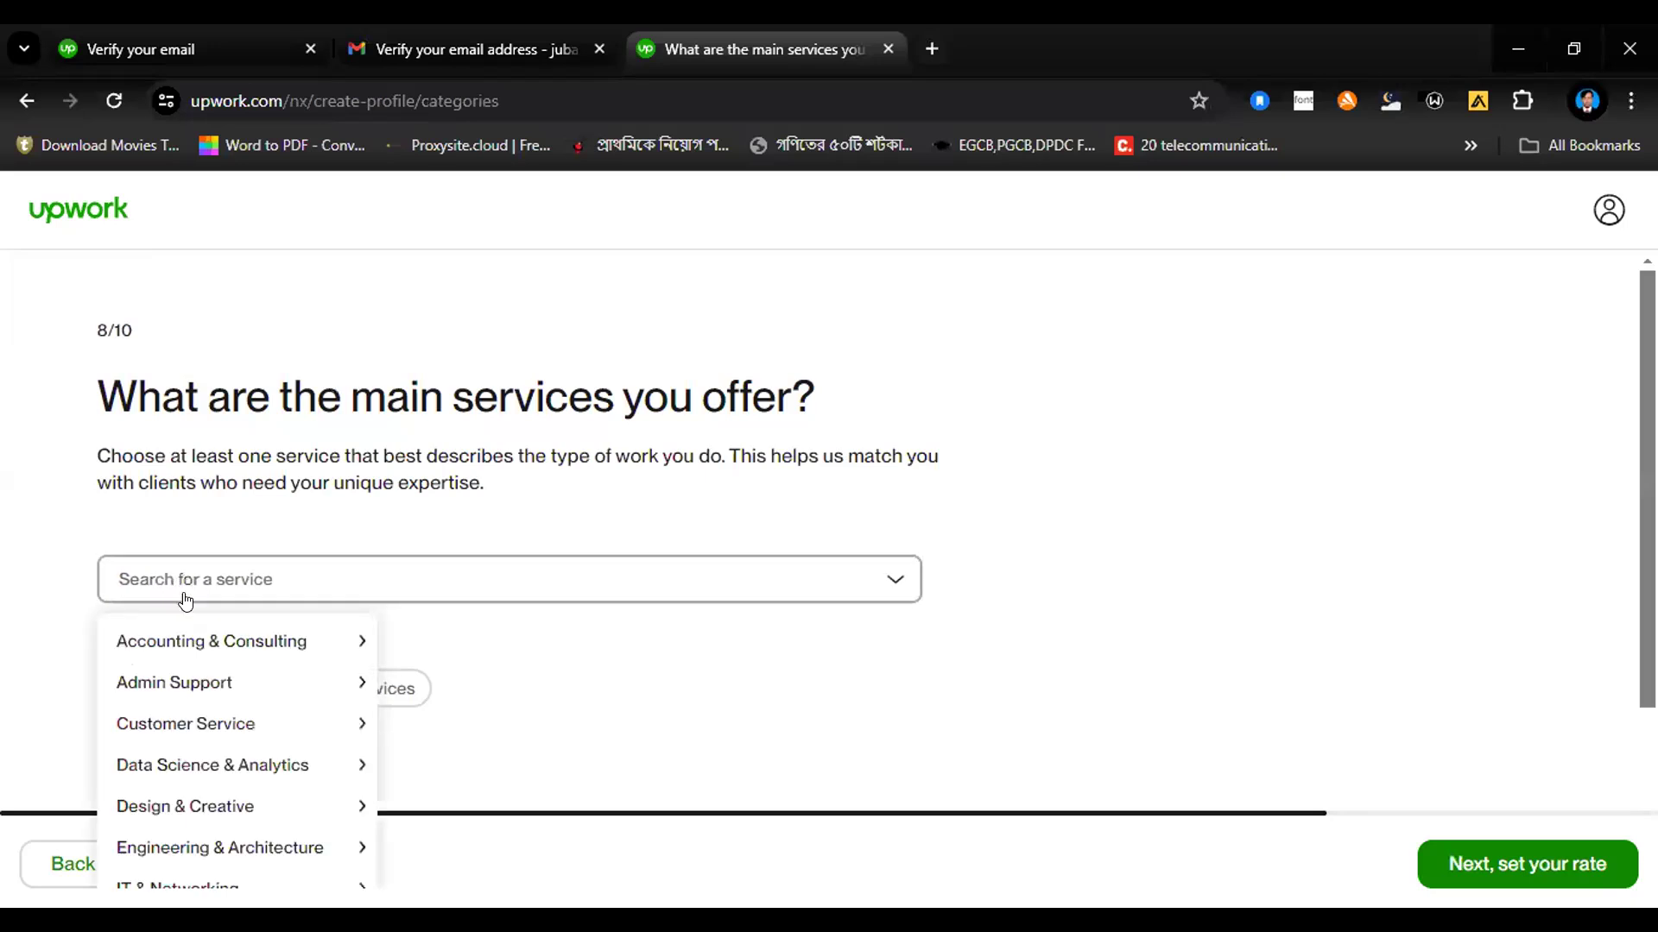
mouse_move(187, 643)
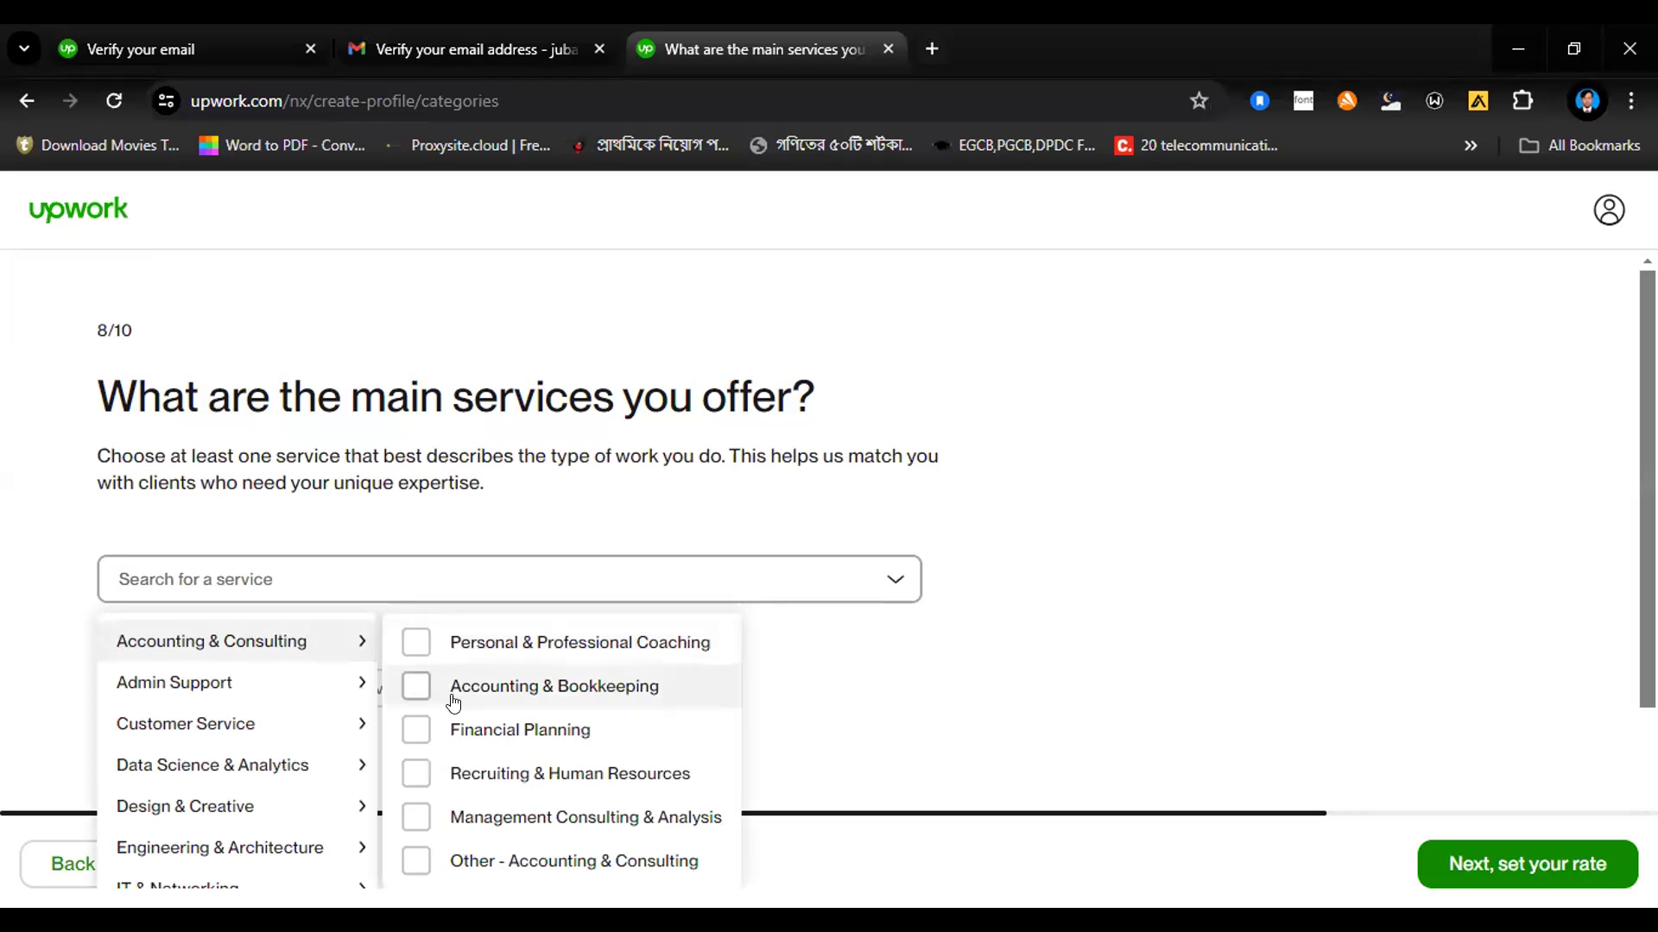
click(1577, 605)
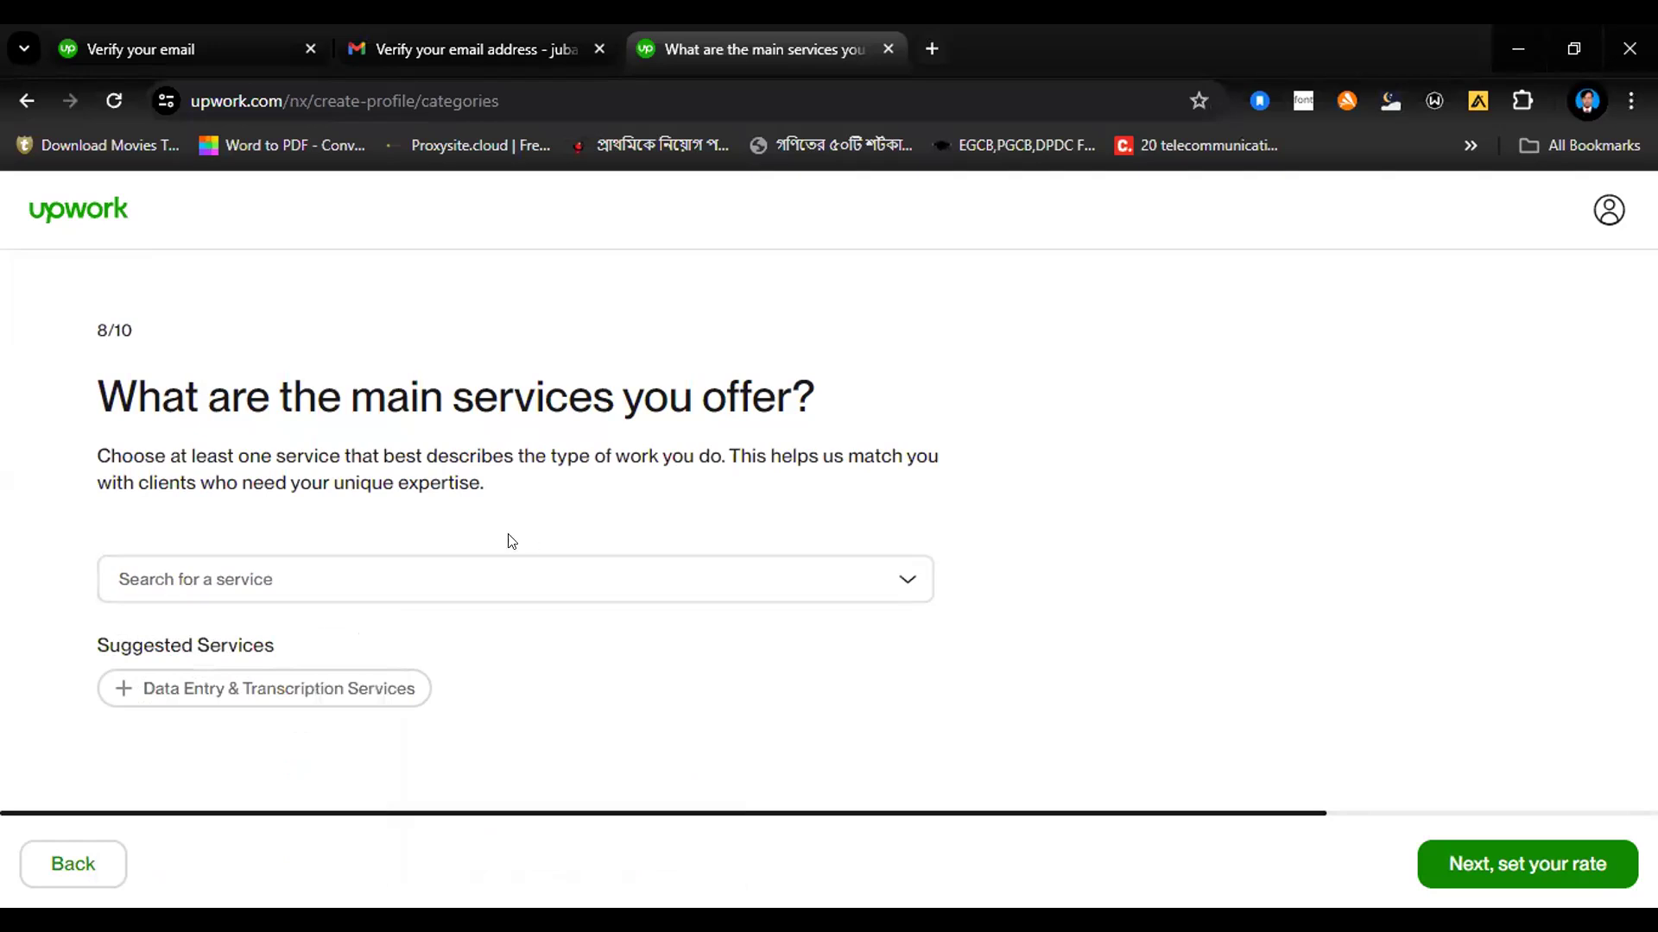
Step: Select Data Entry & Transcription Services and Virtual Assistance from the Admin Support category as main services
click(443, 581)
mouse_move(316, 639)
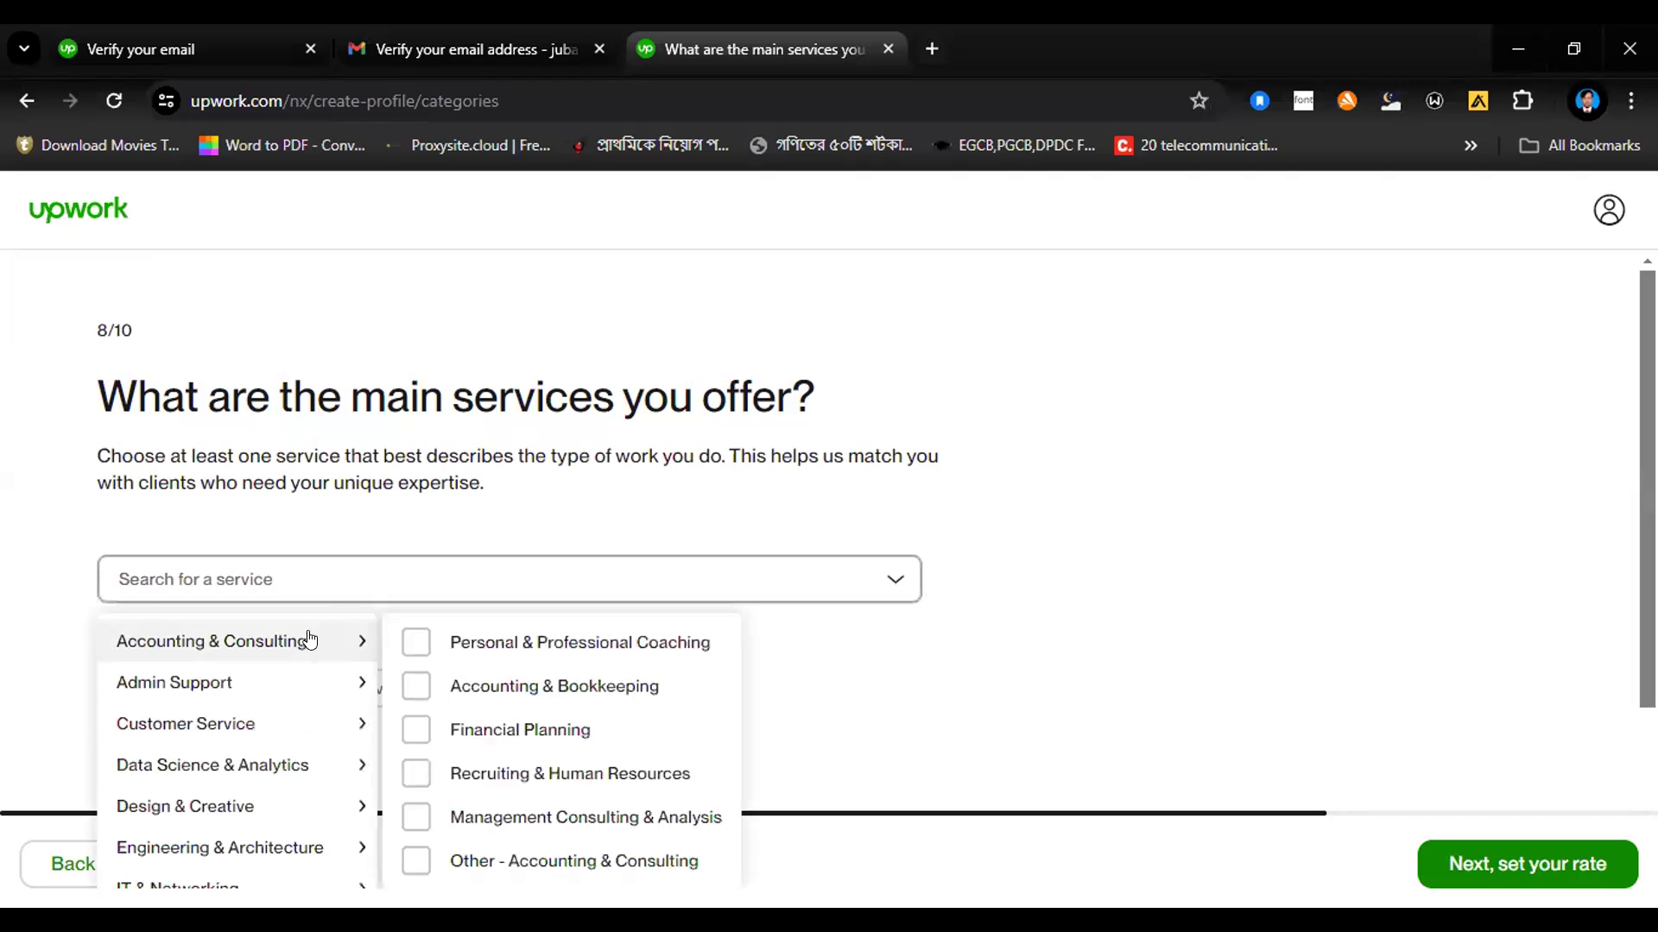
mouse_move(310, 683)
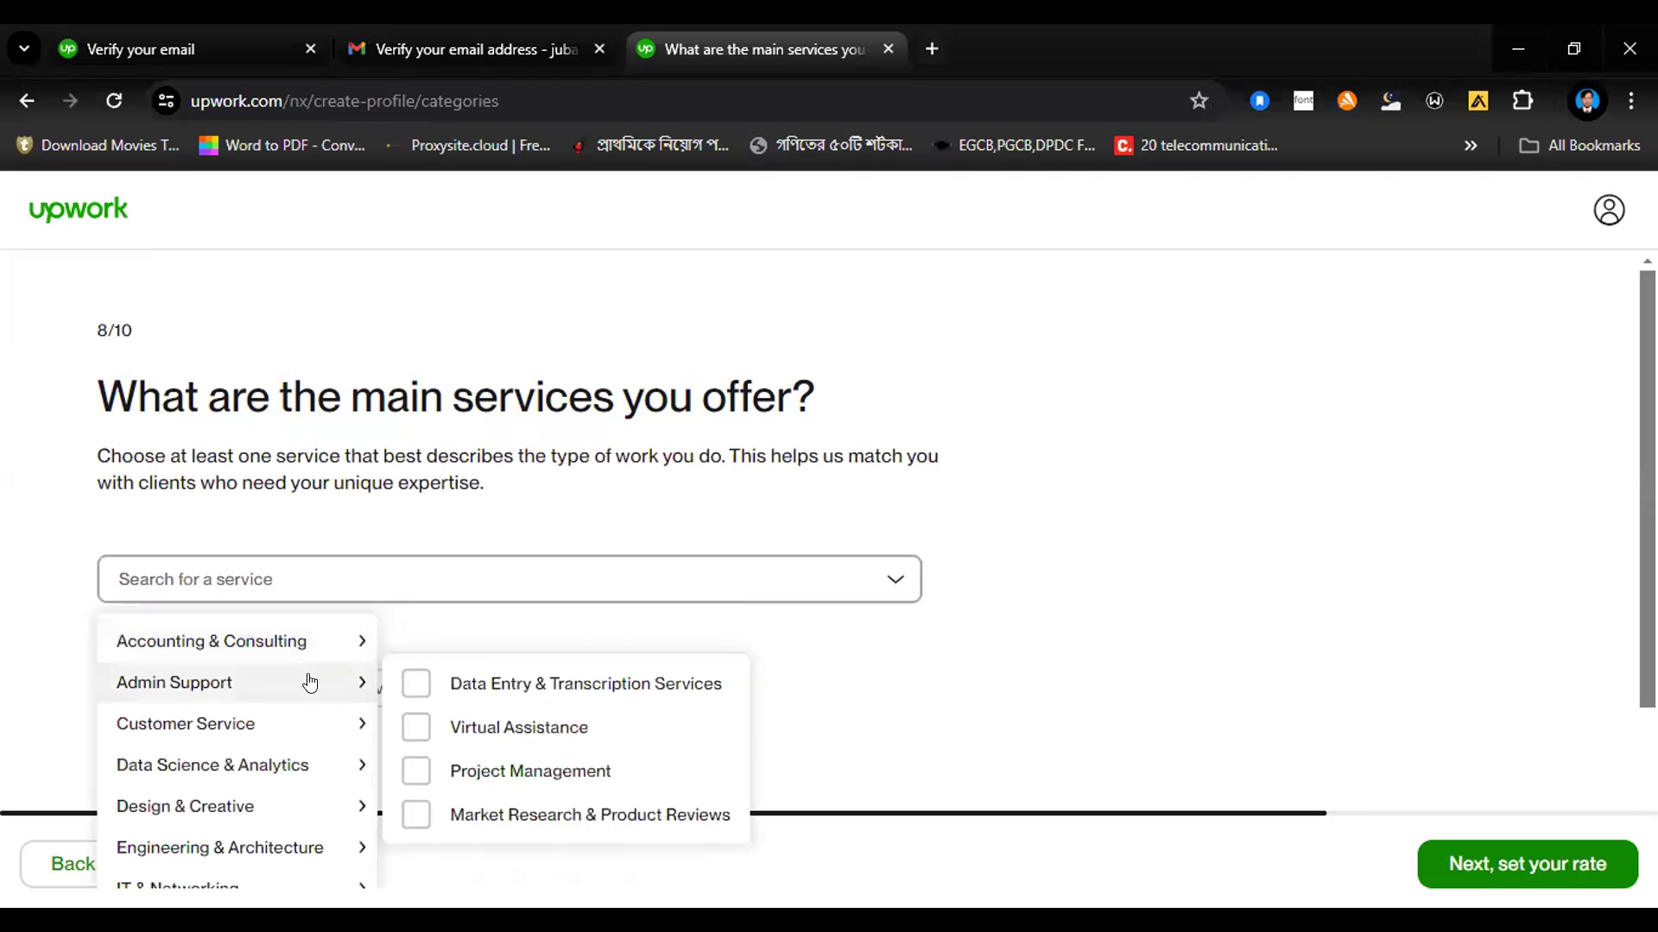
click(416, 683)
mouse_move(415, 733)
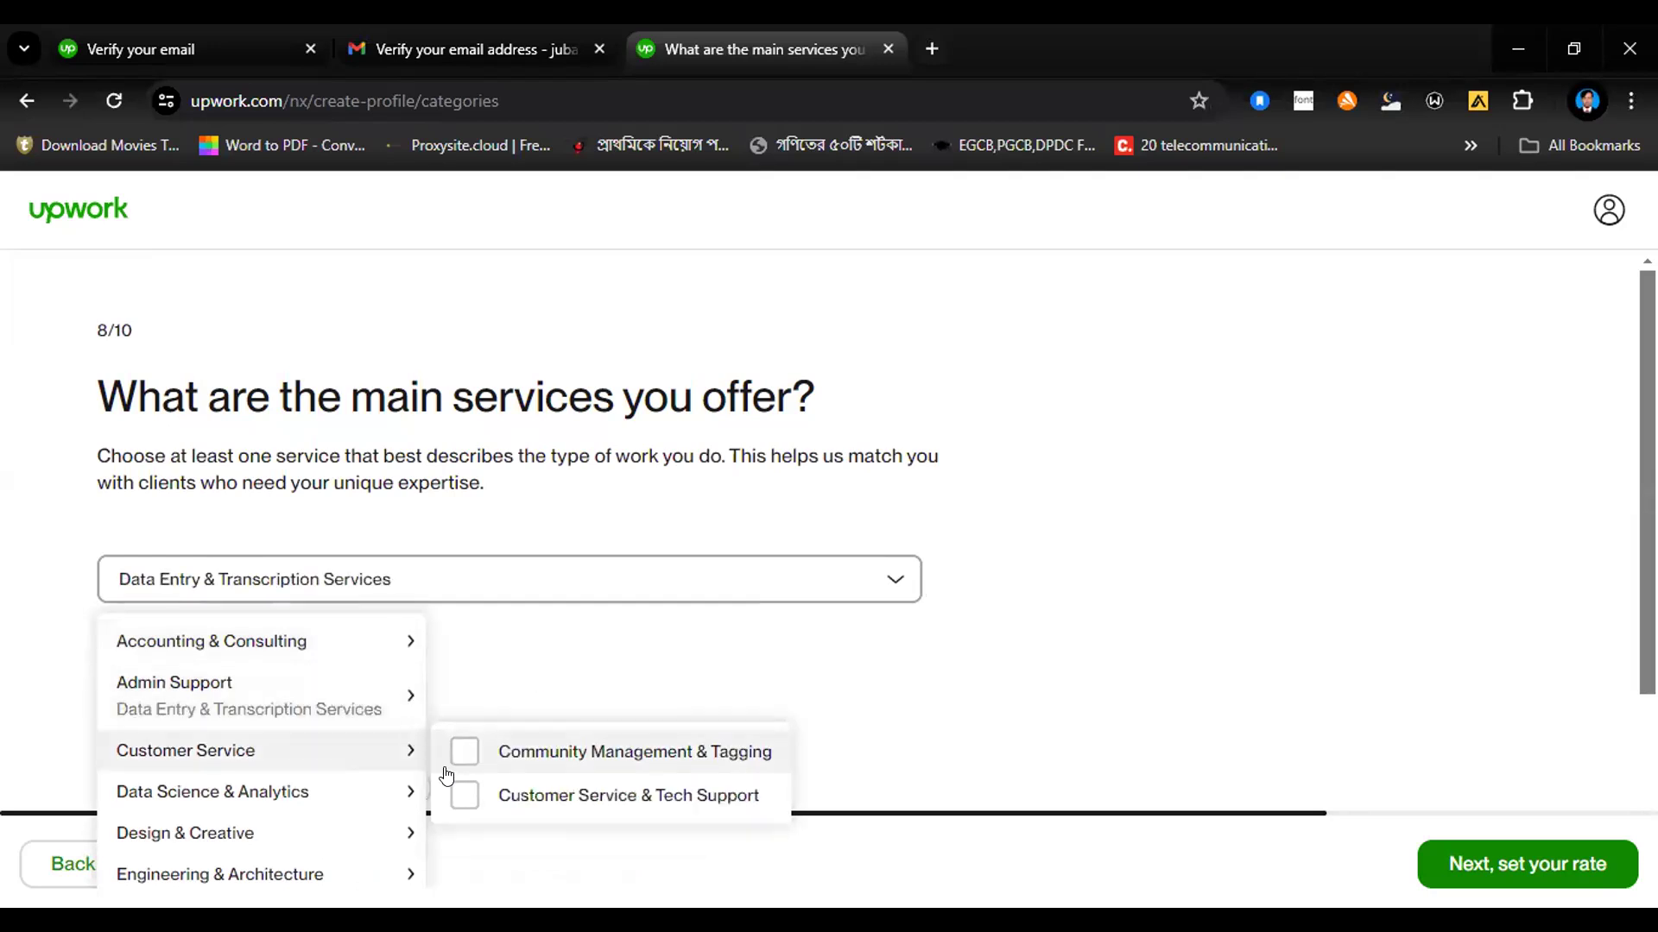
mouse_move(381, 708)
click(454, 732)
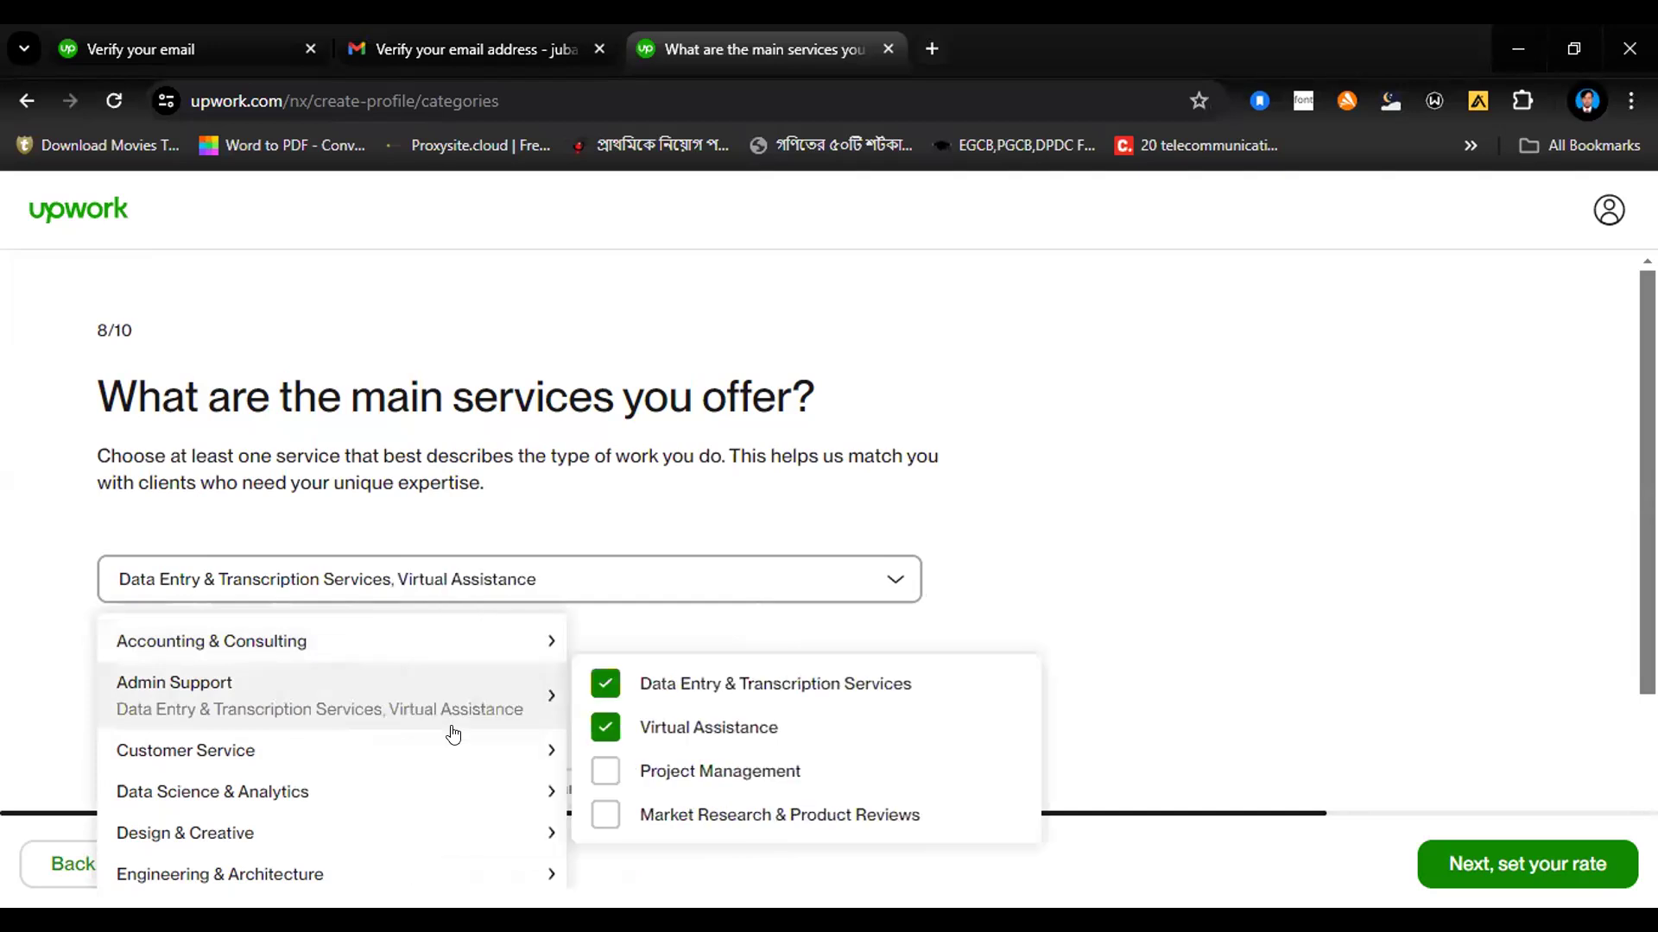
Step: Look through the Customer Service, Data Science & Analytics, Design & Creative and Engineering & Architecture categories for further services to offer
mouse_move(240, 755)
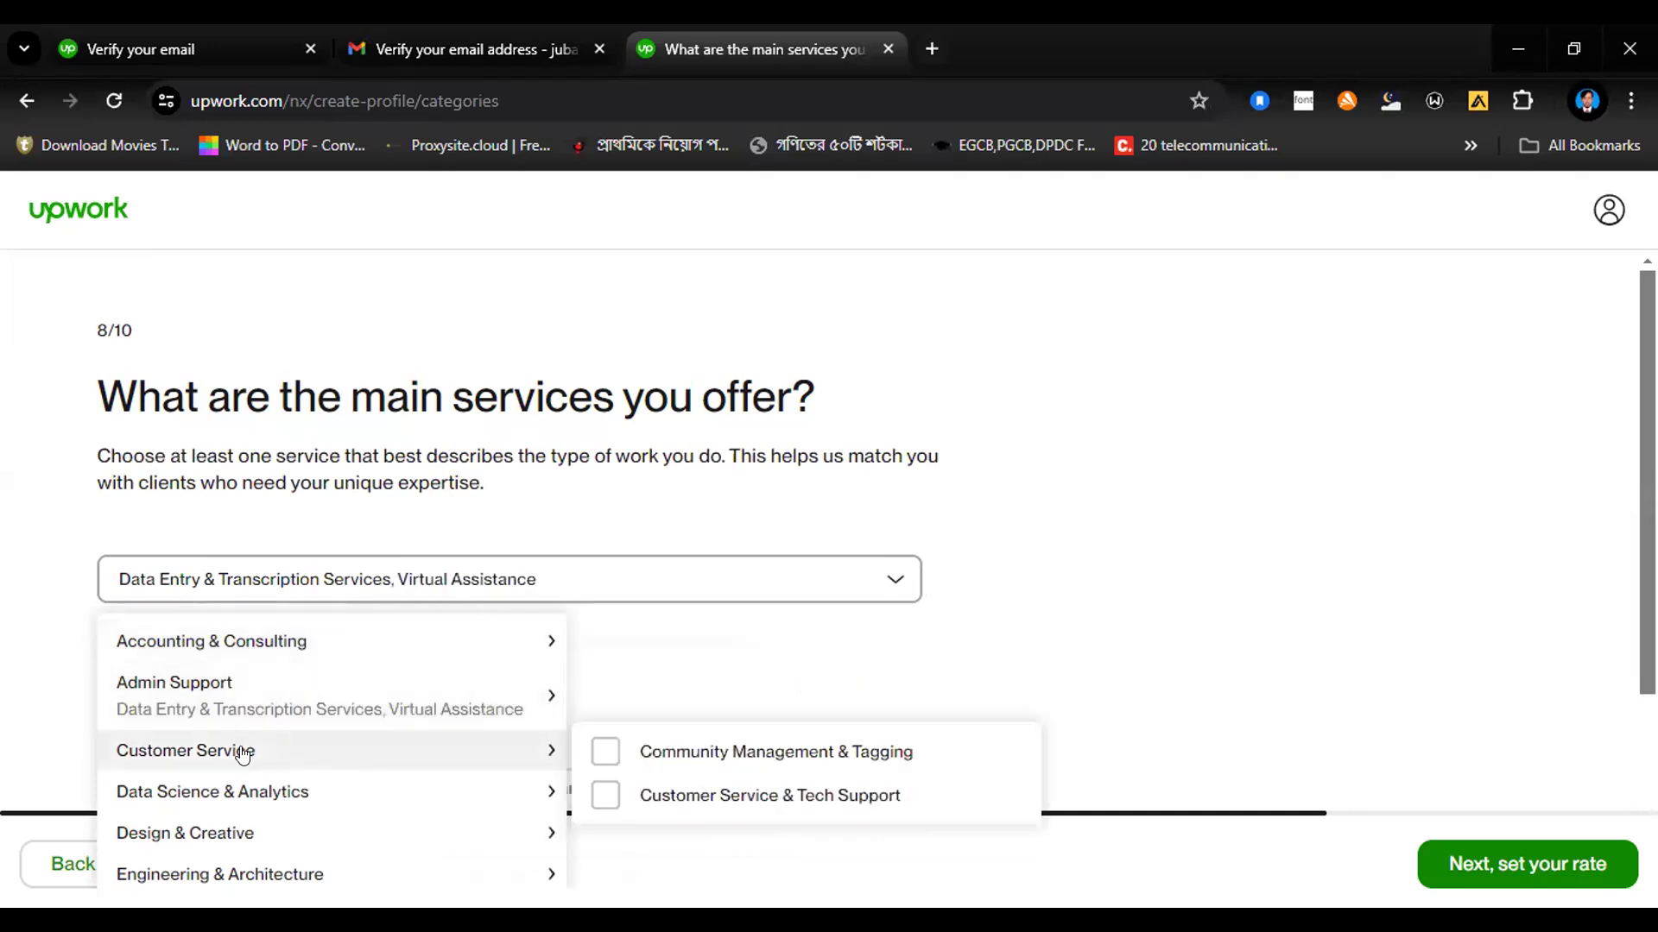
mouse_move(259, 794)
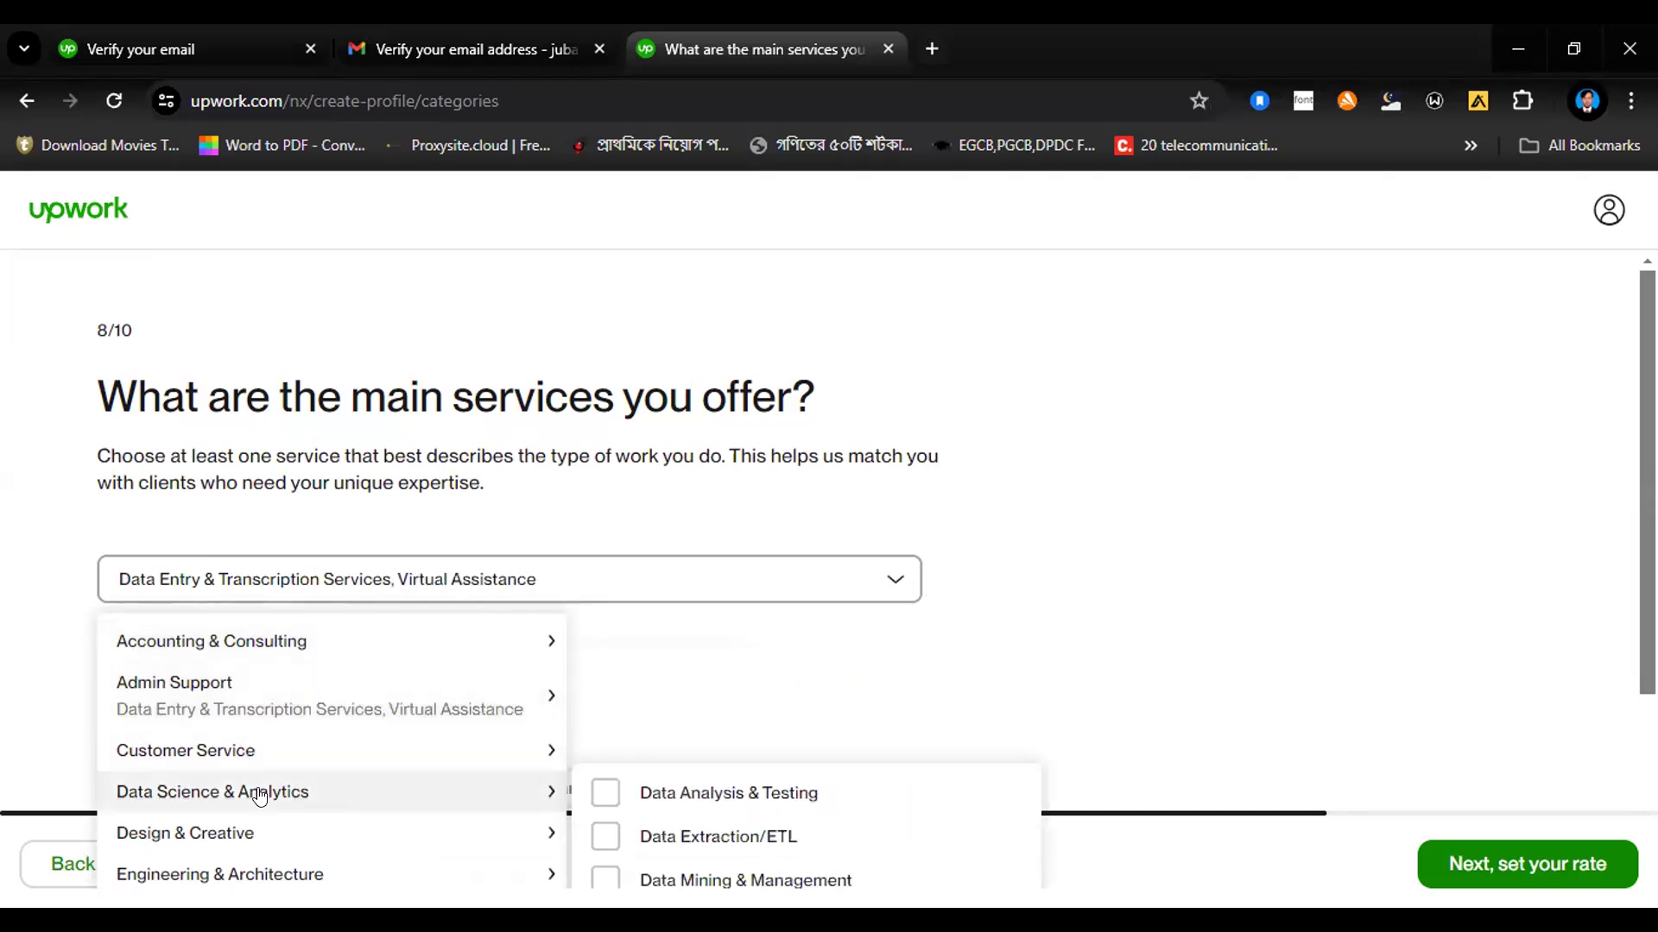
mouse_move(286, 833)
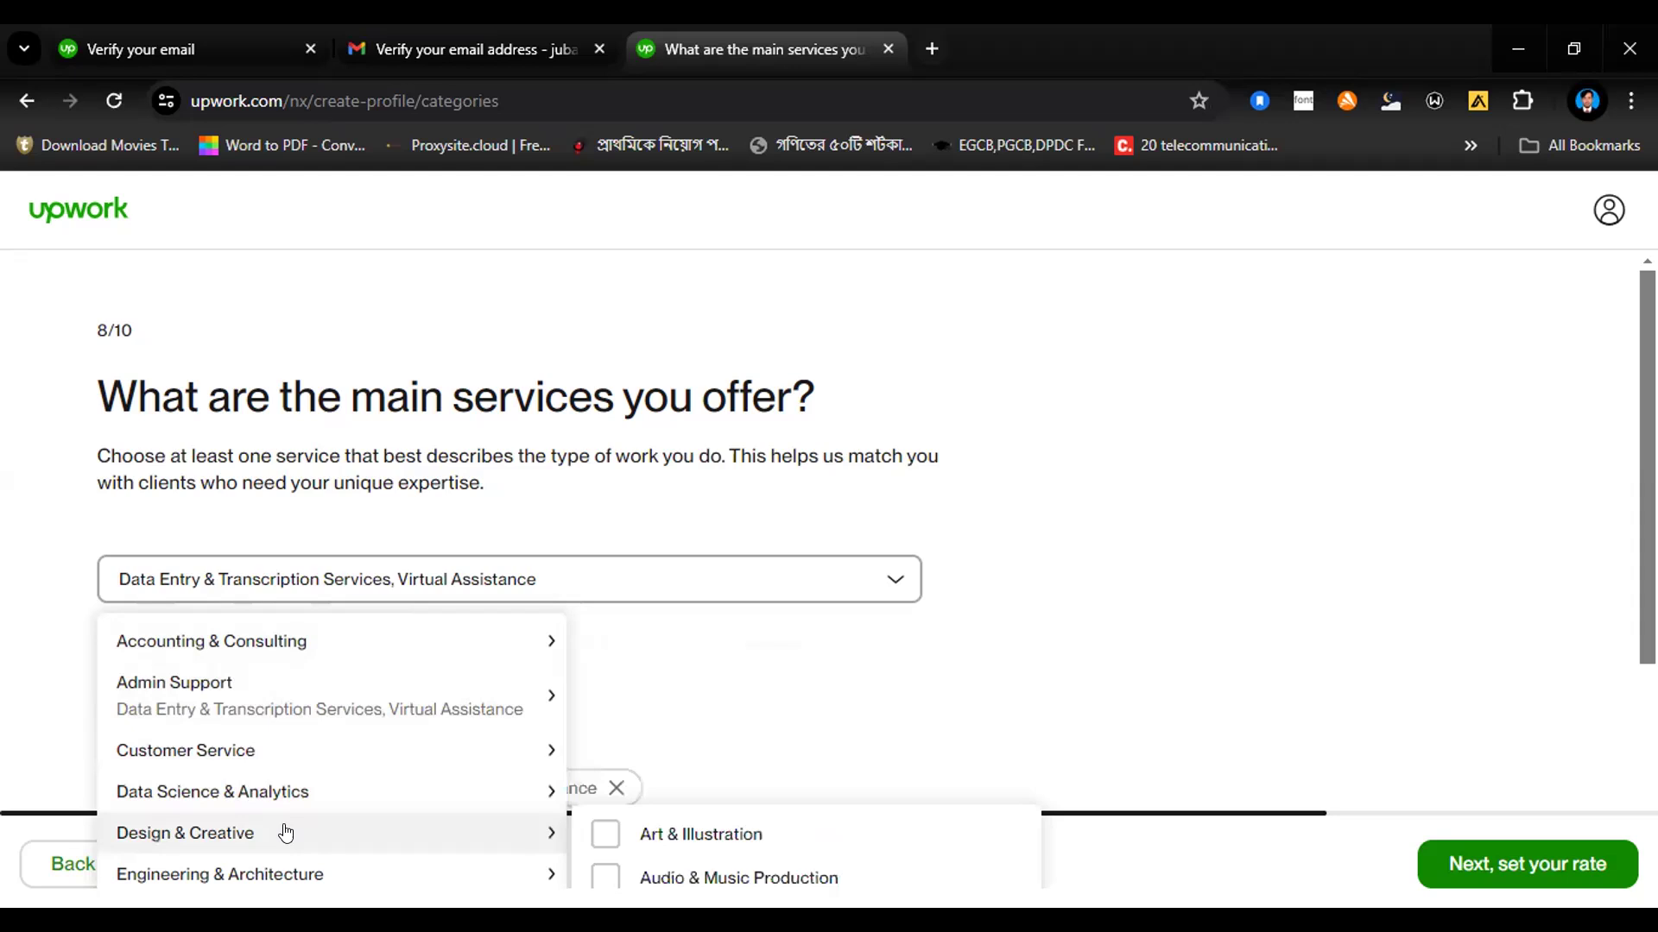
drag(1649, 639, 1612, 770)
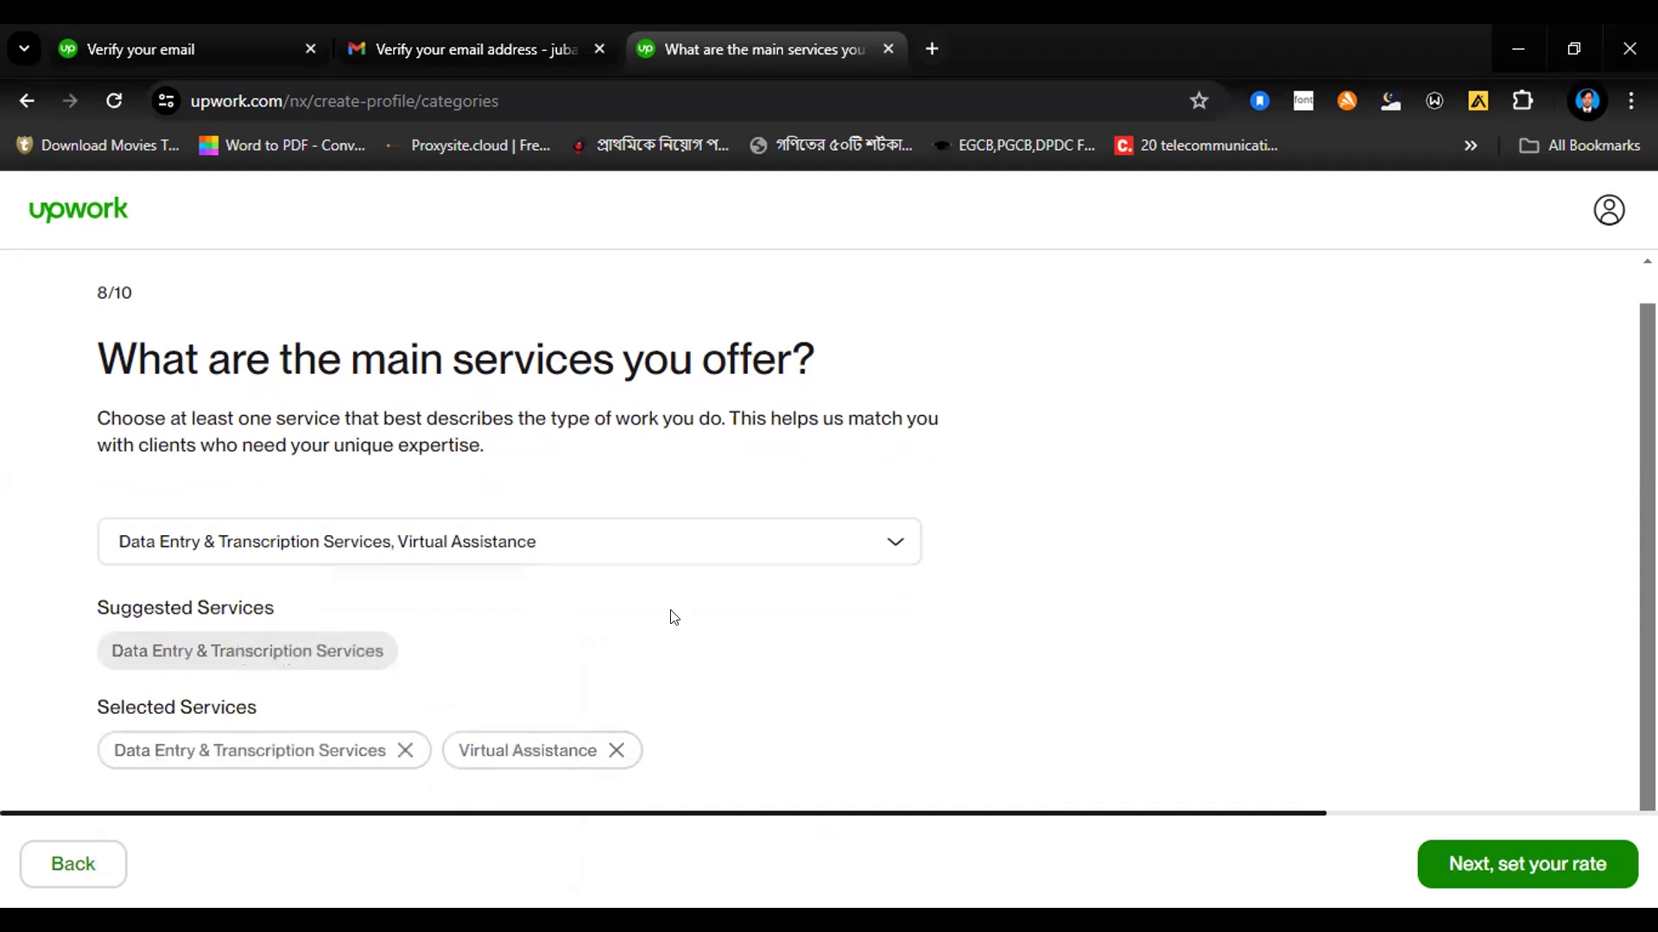
click(529, 551)
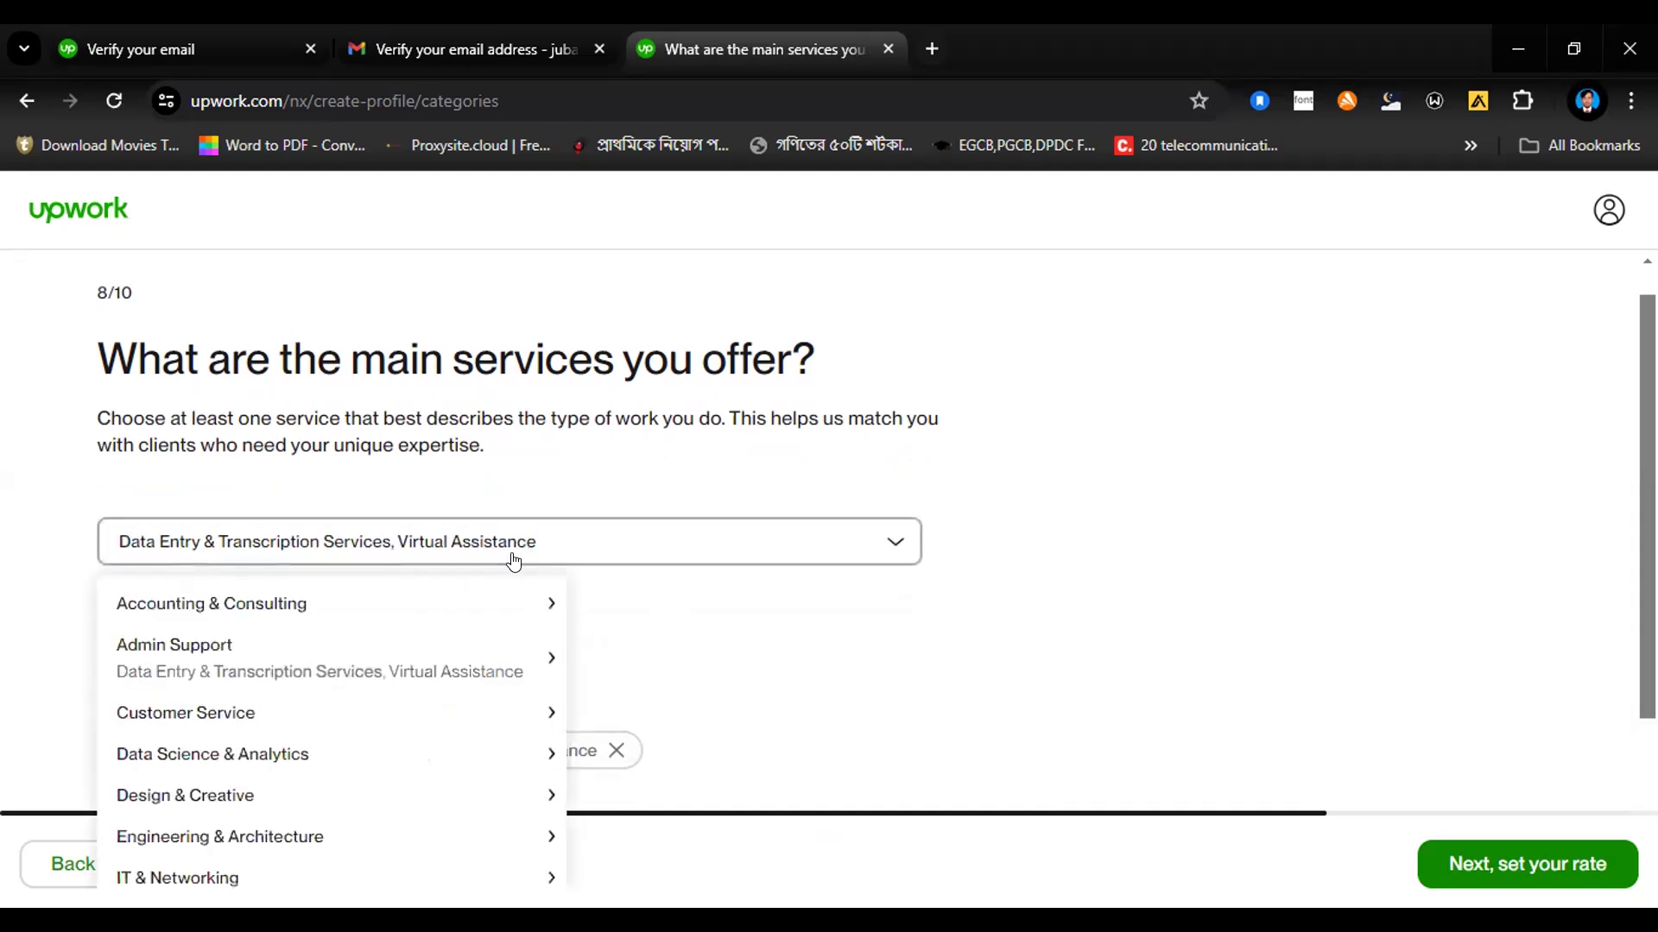
mouse_move(403, 781)
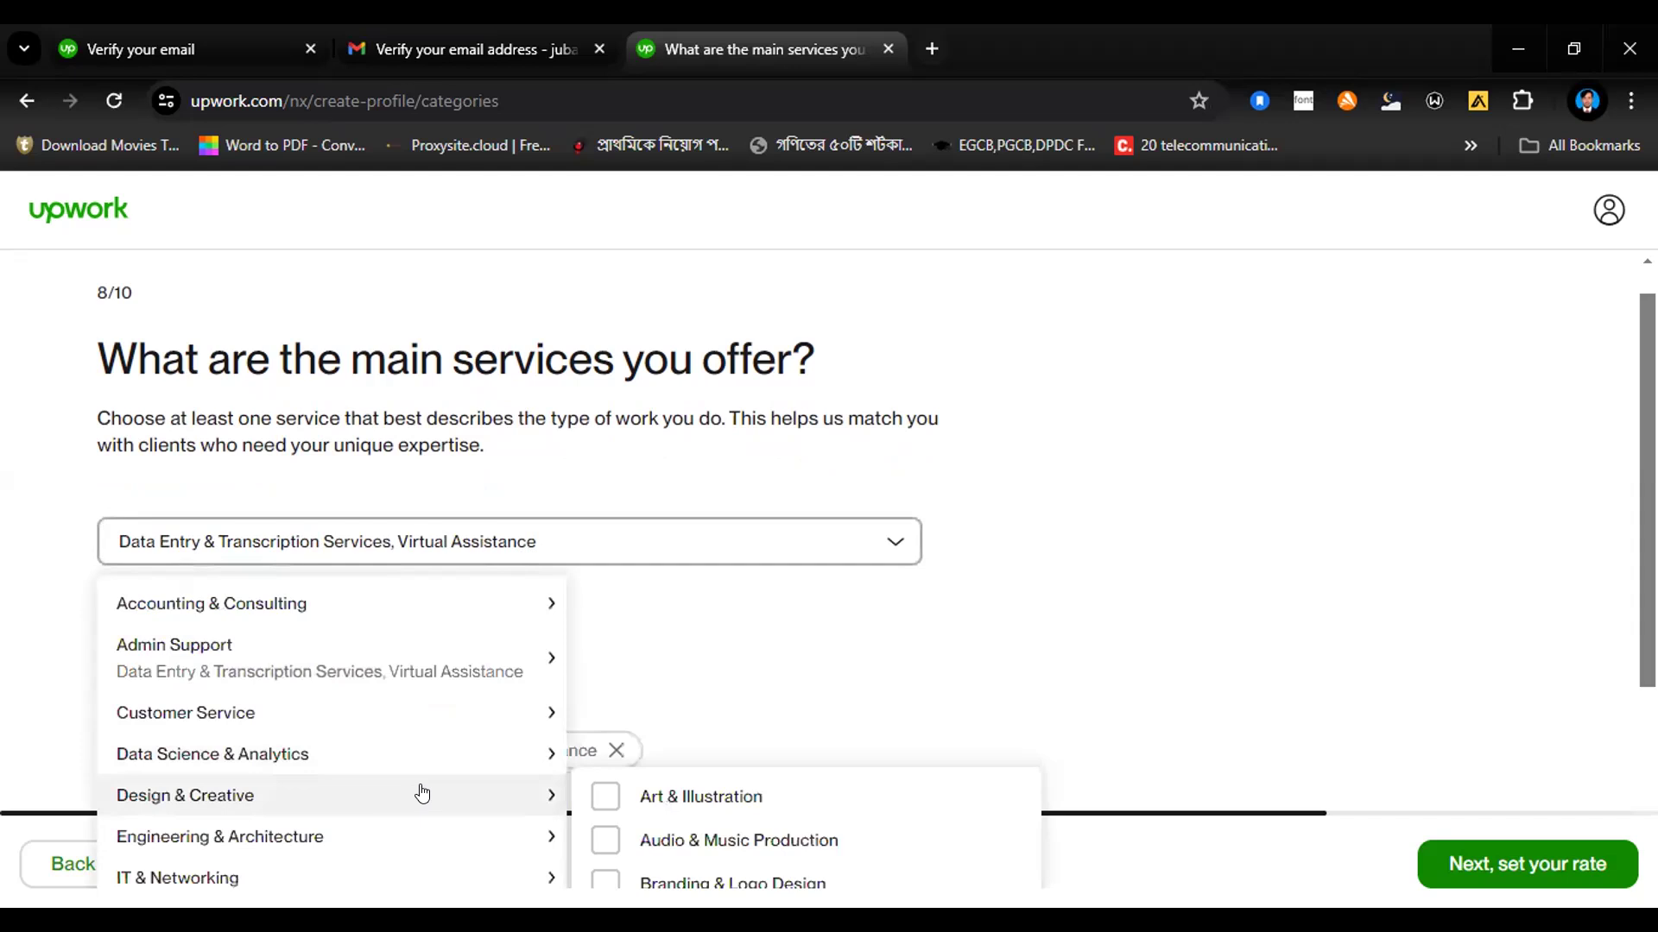
mouse_move(424, 837)
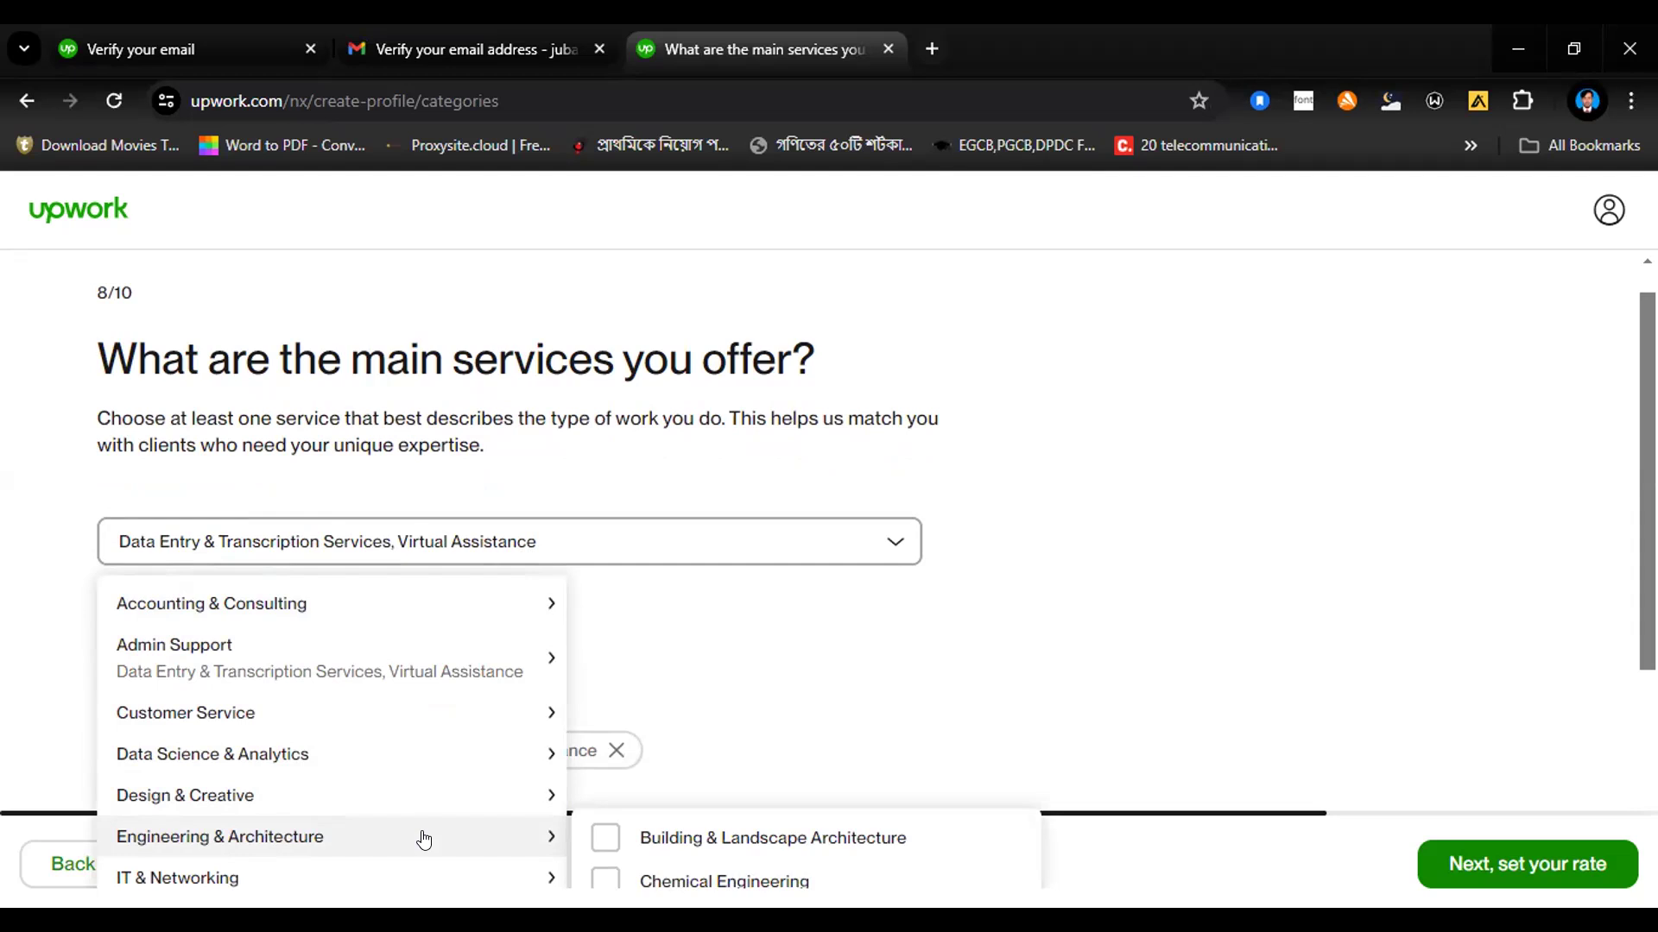
click(628, 709)
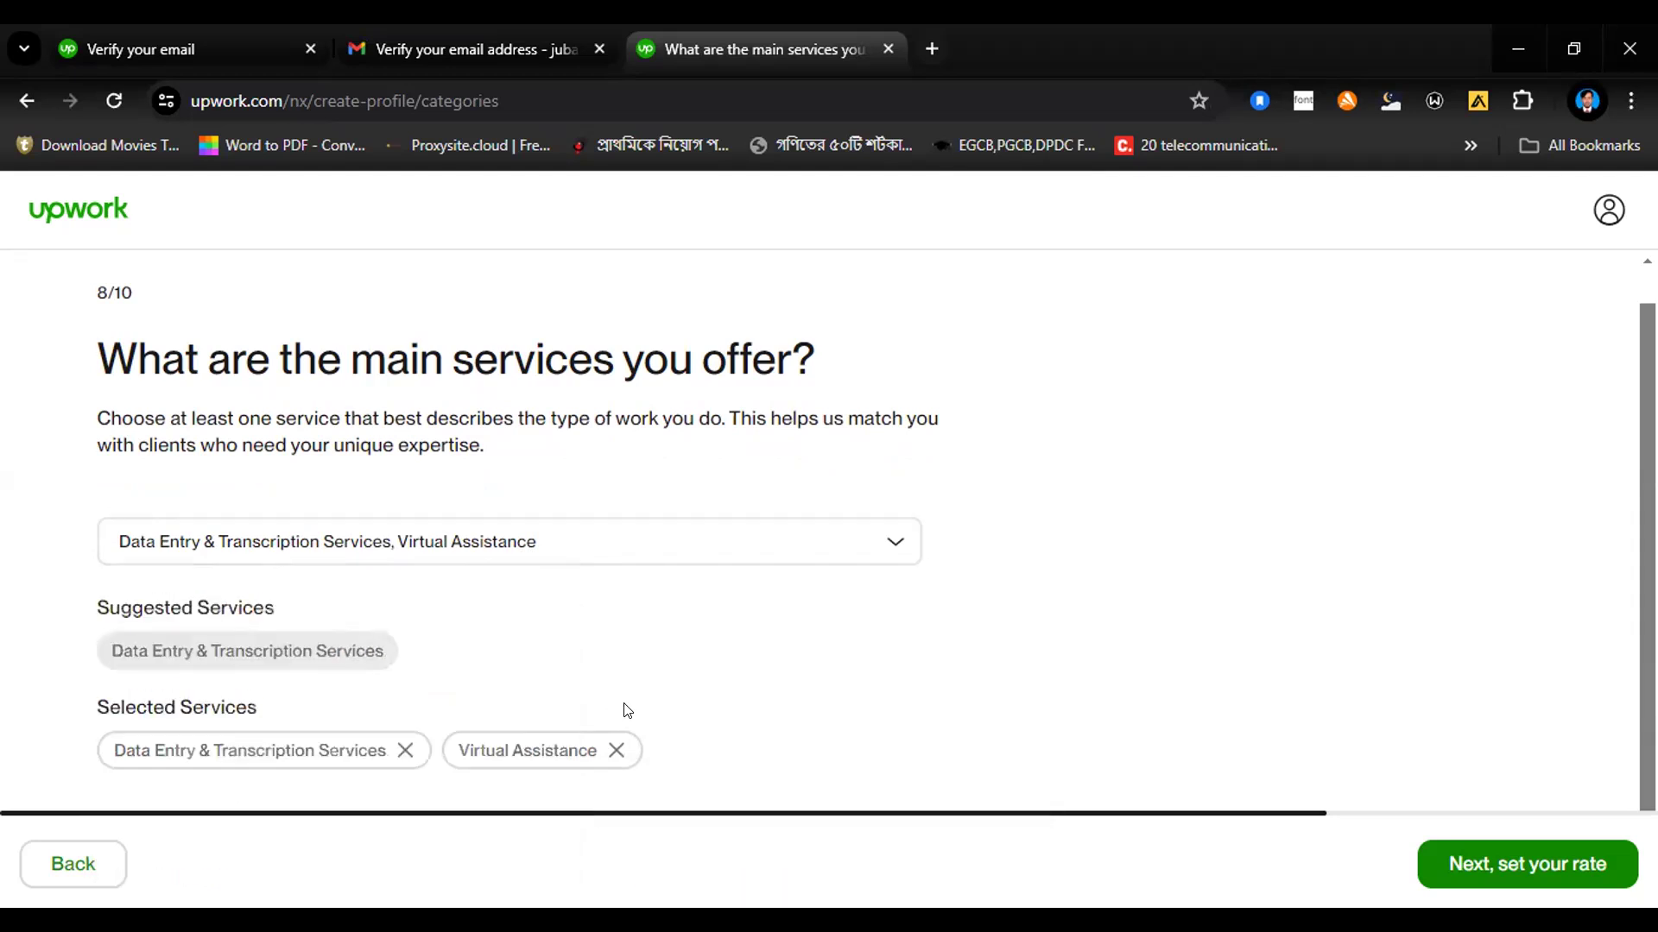
Step: Add Electrical & Electronic Engineering from the Engineering & Architecture category to the main services
key(ctrl+minus)
key(ctrl+minus)
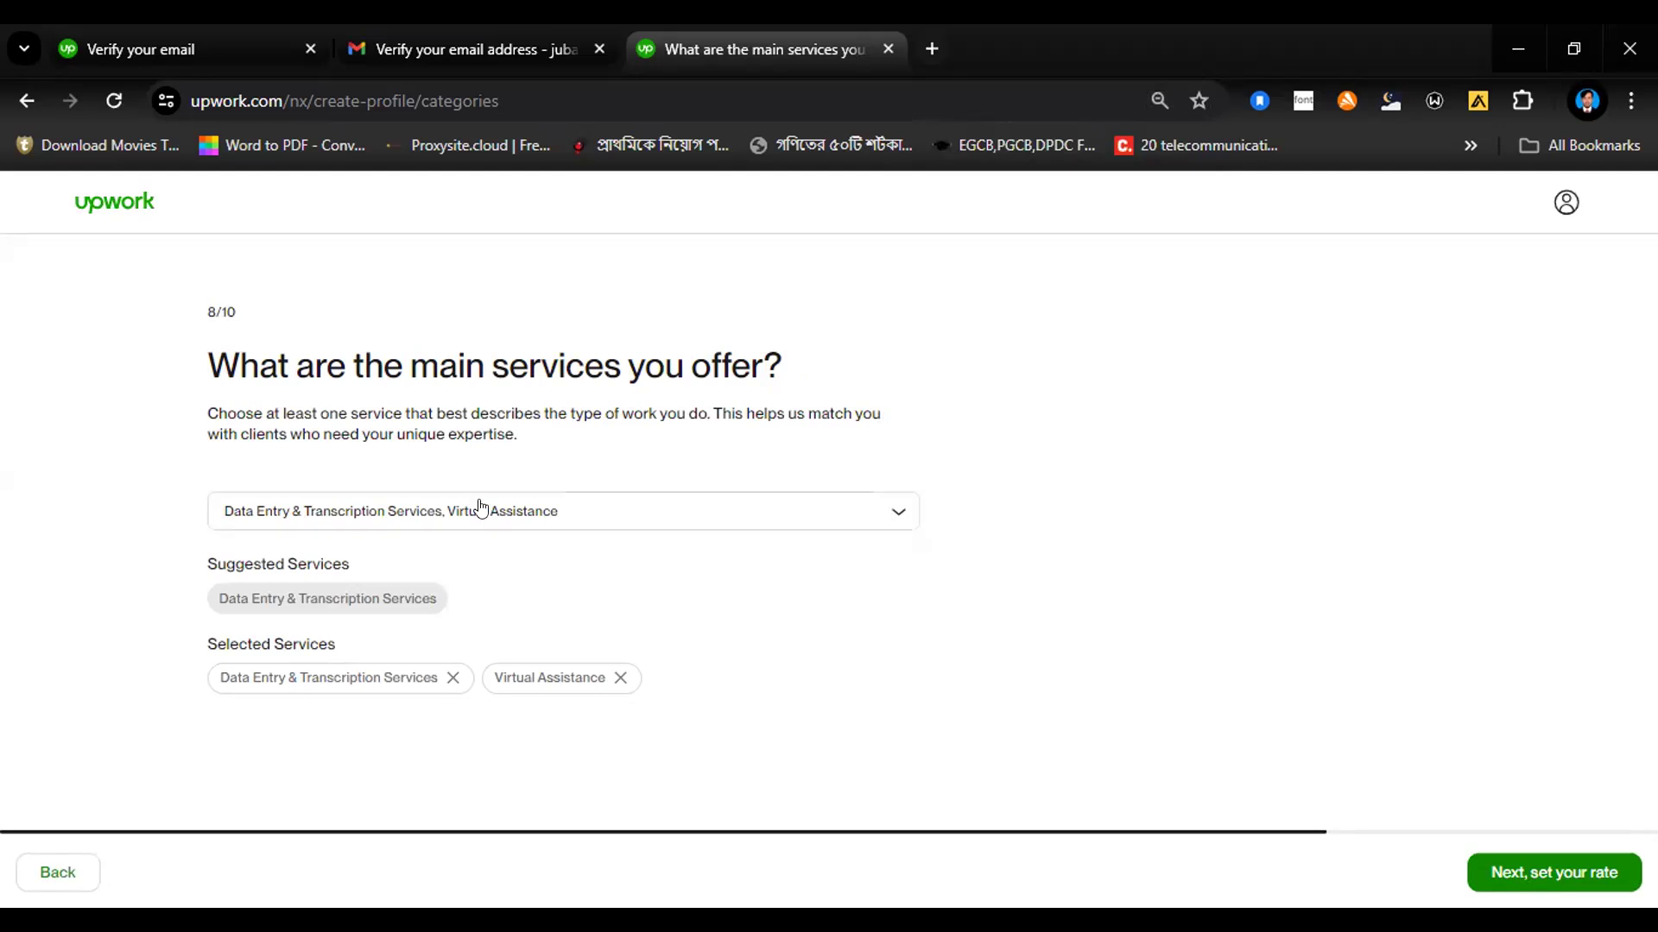
click(899, 511)
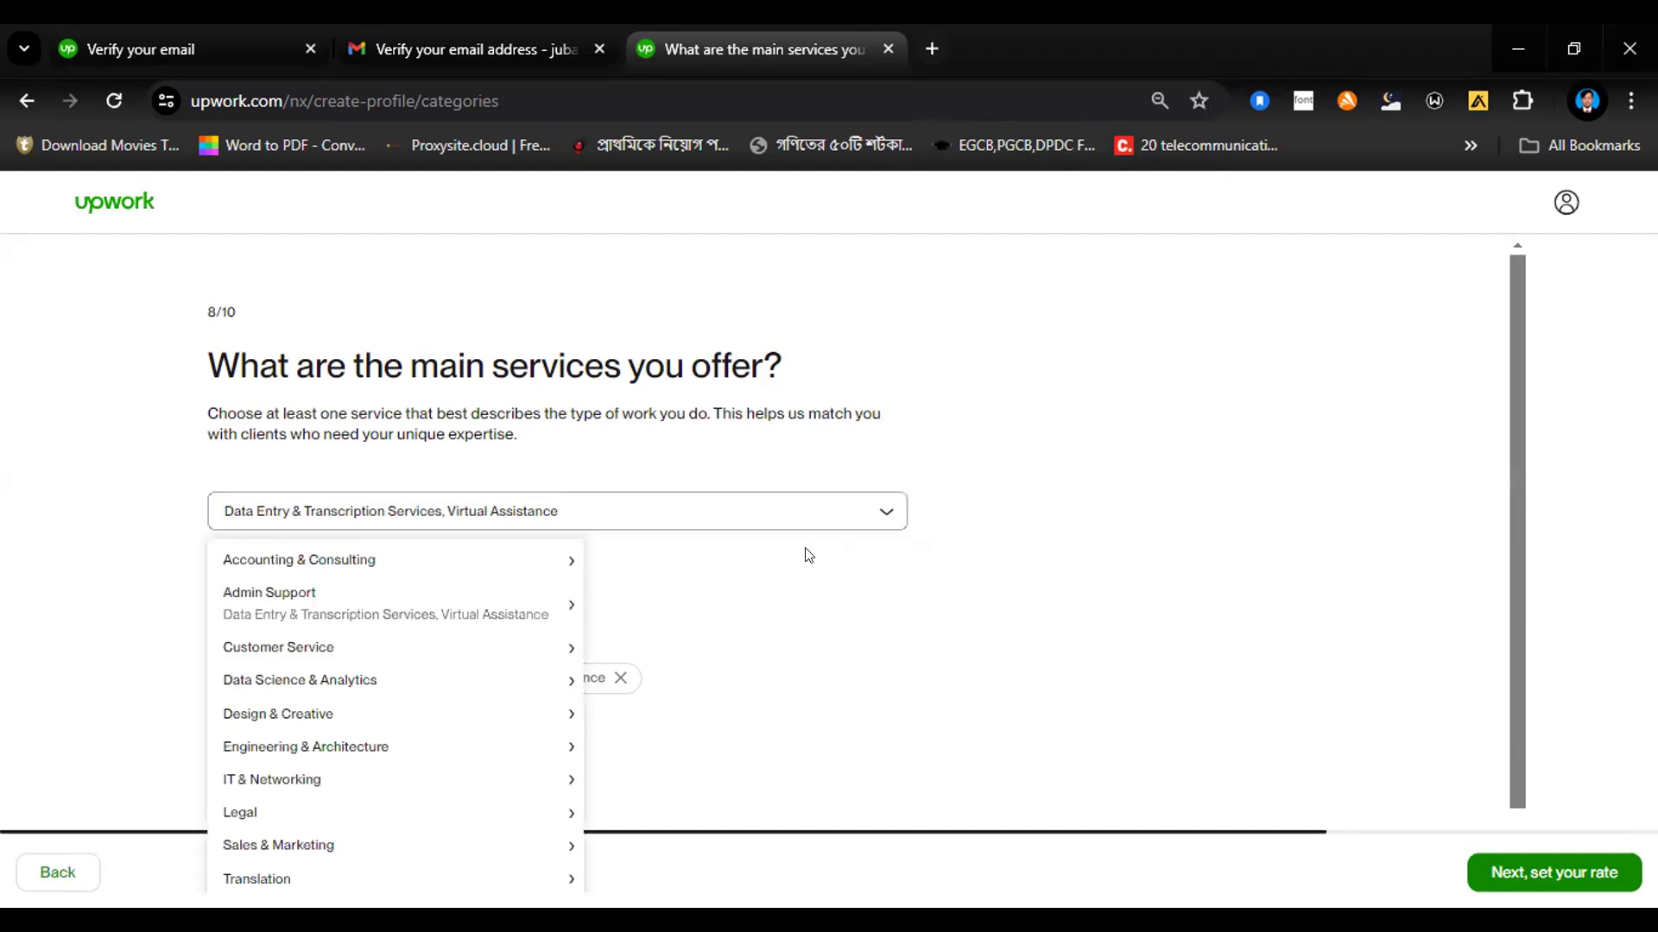
mouse_move(510, 680)
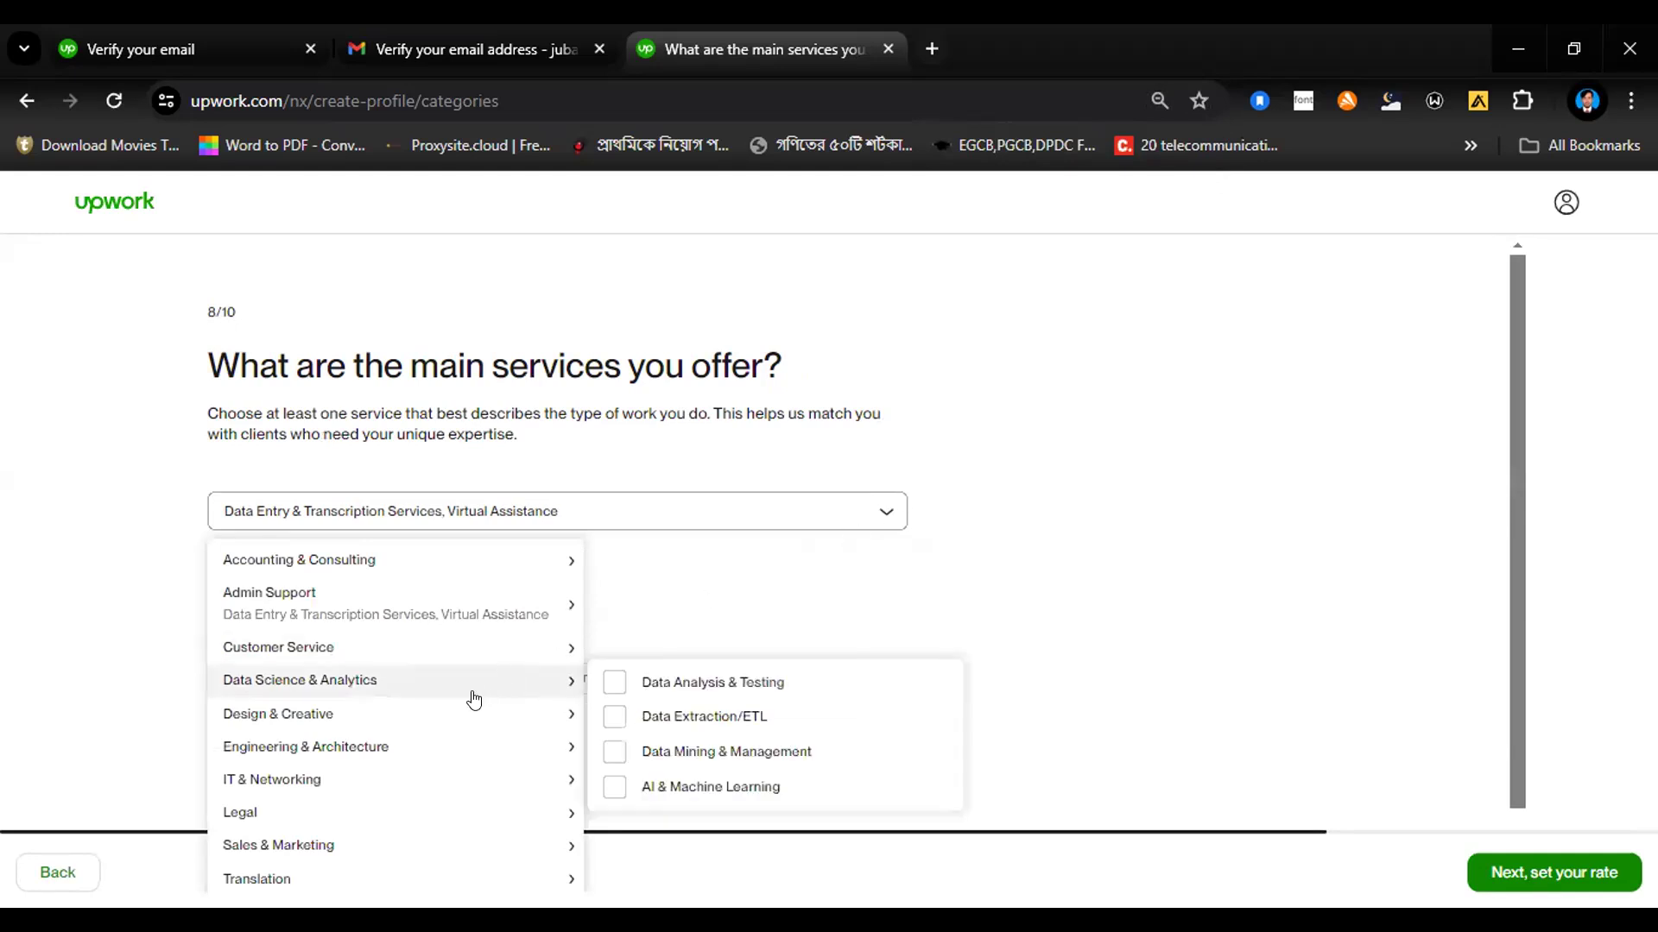
mouse_move(472, 717)
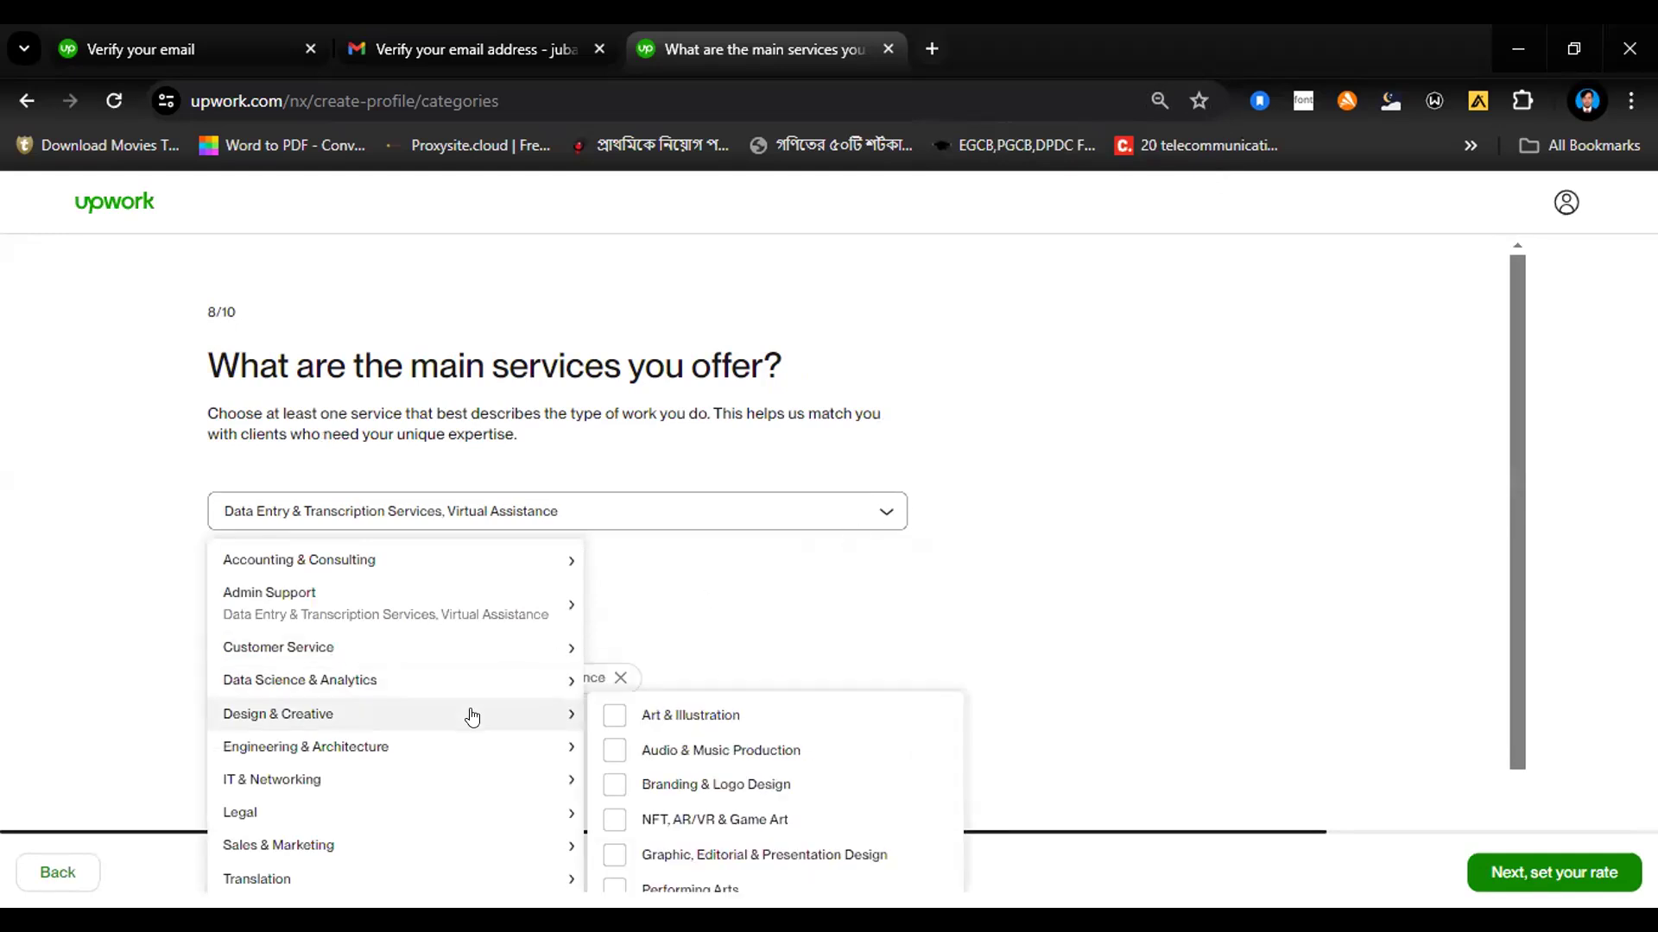
mouse_move(474, 754)
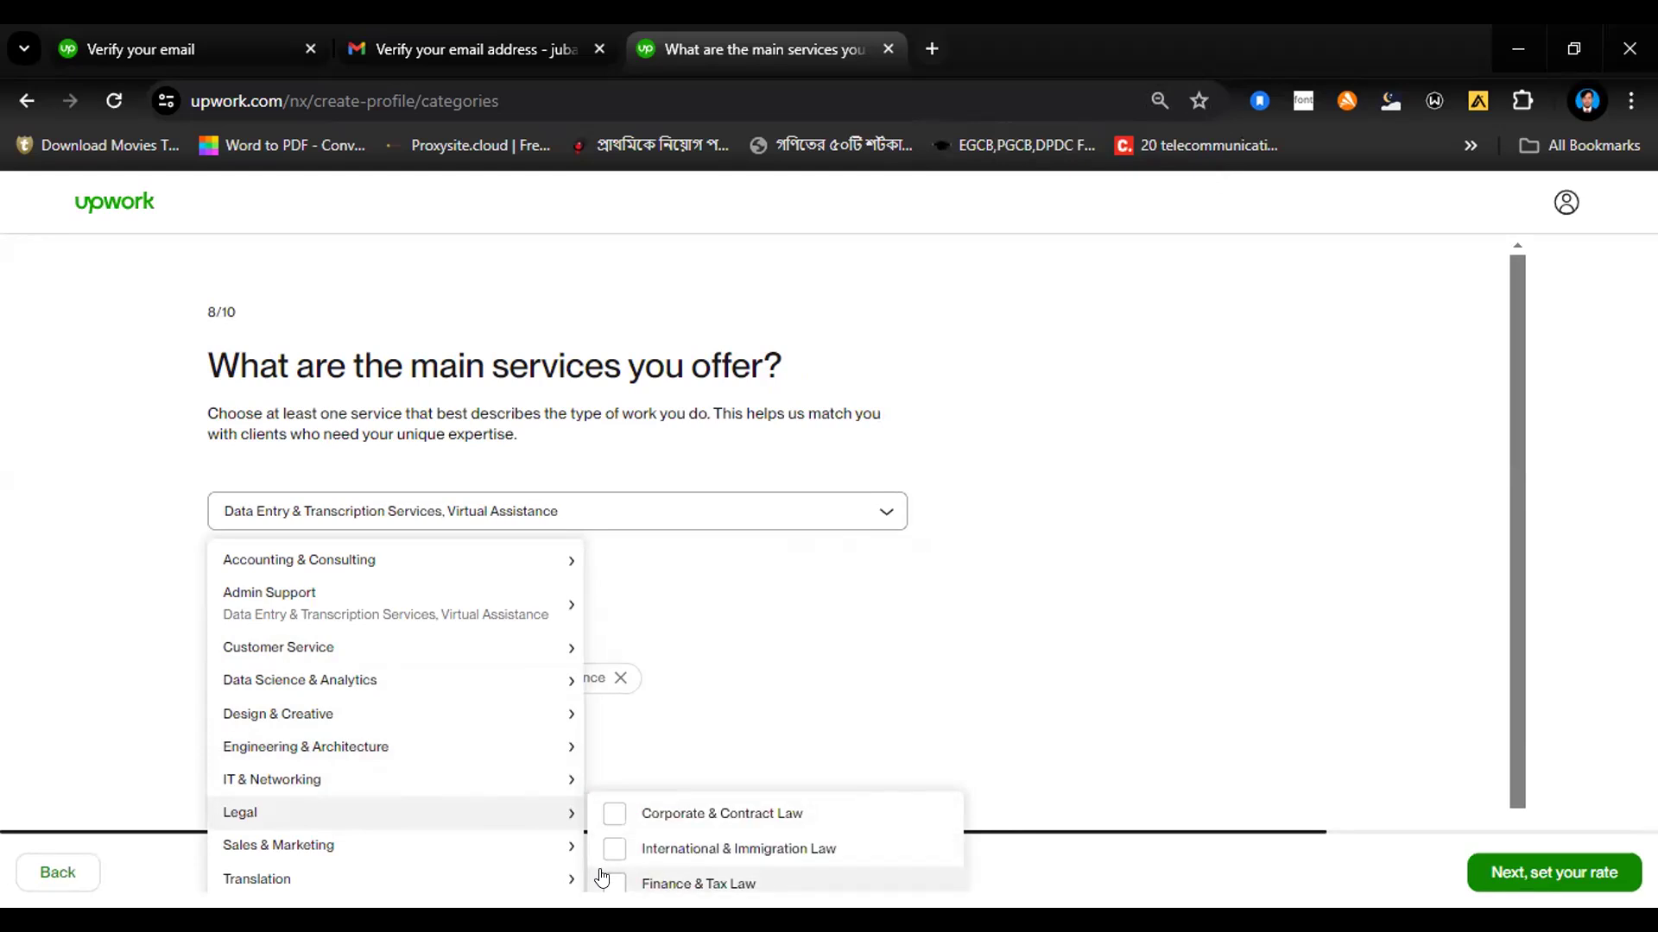
mouse_move(492, 741)
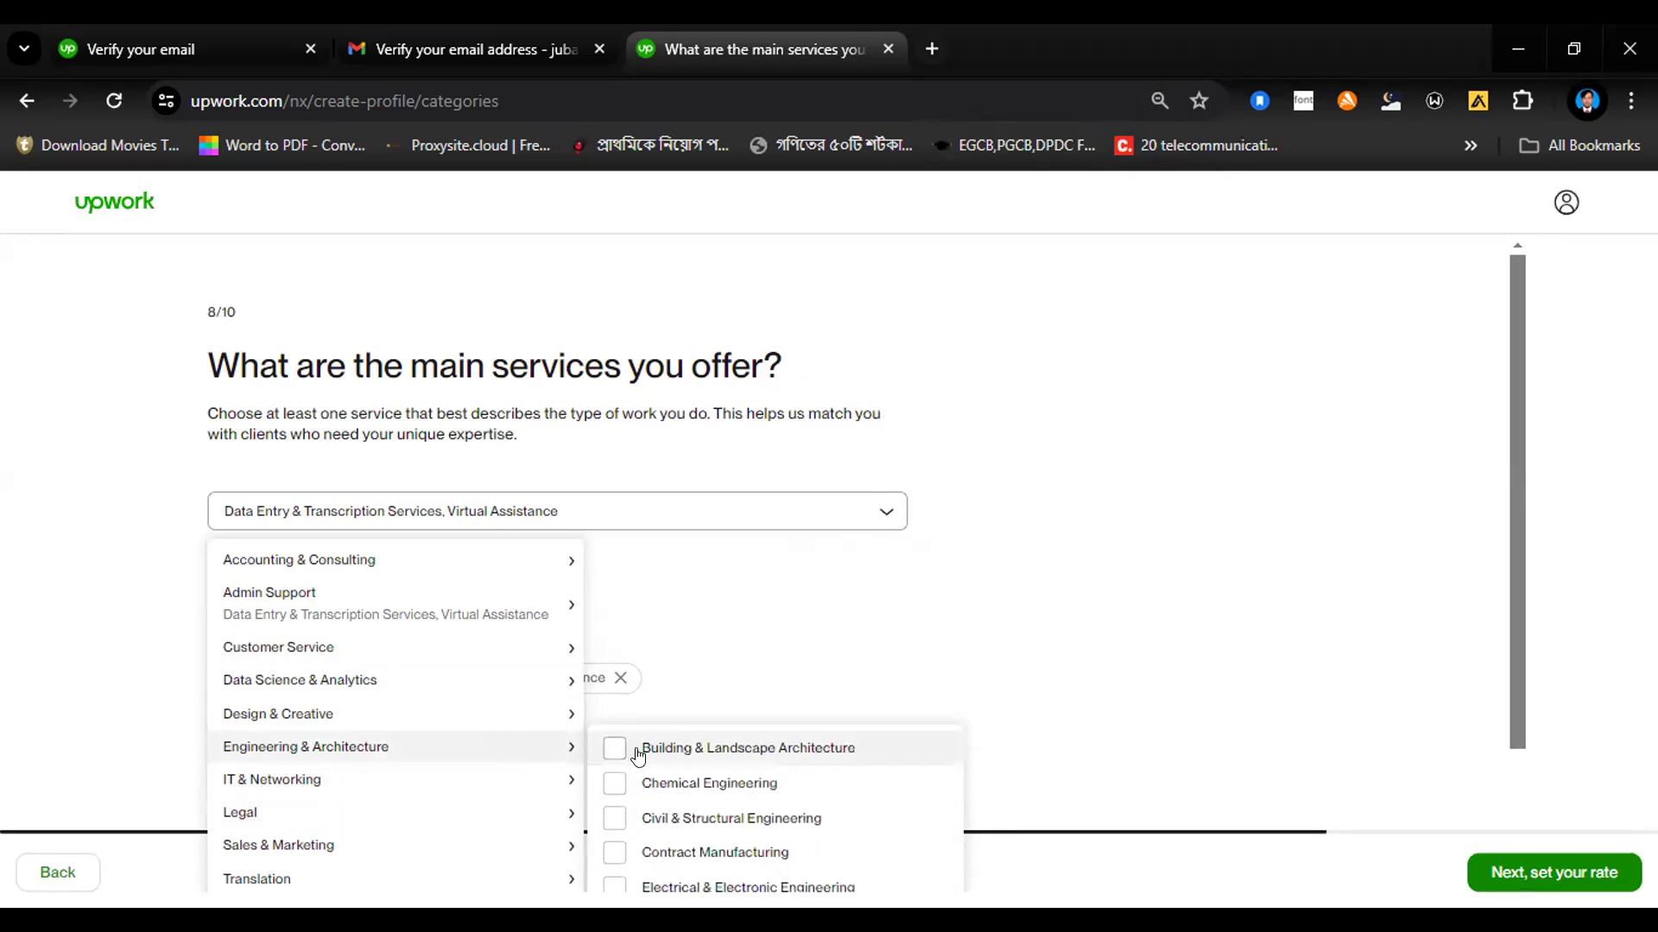
click(612, 888)
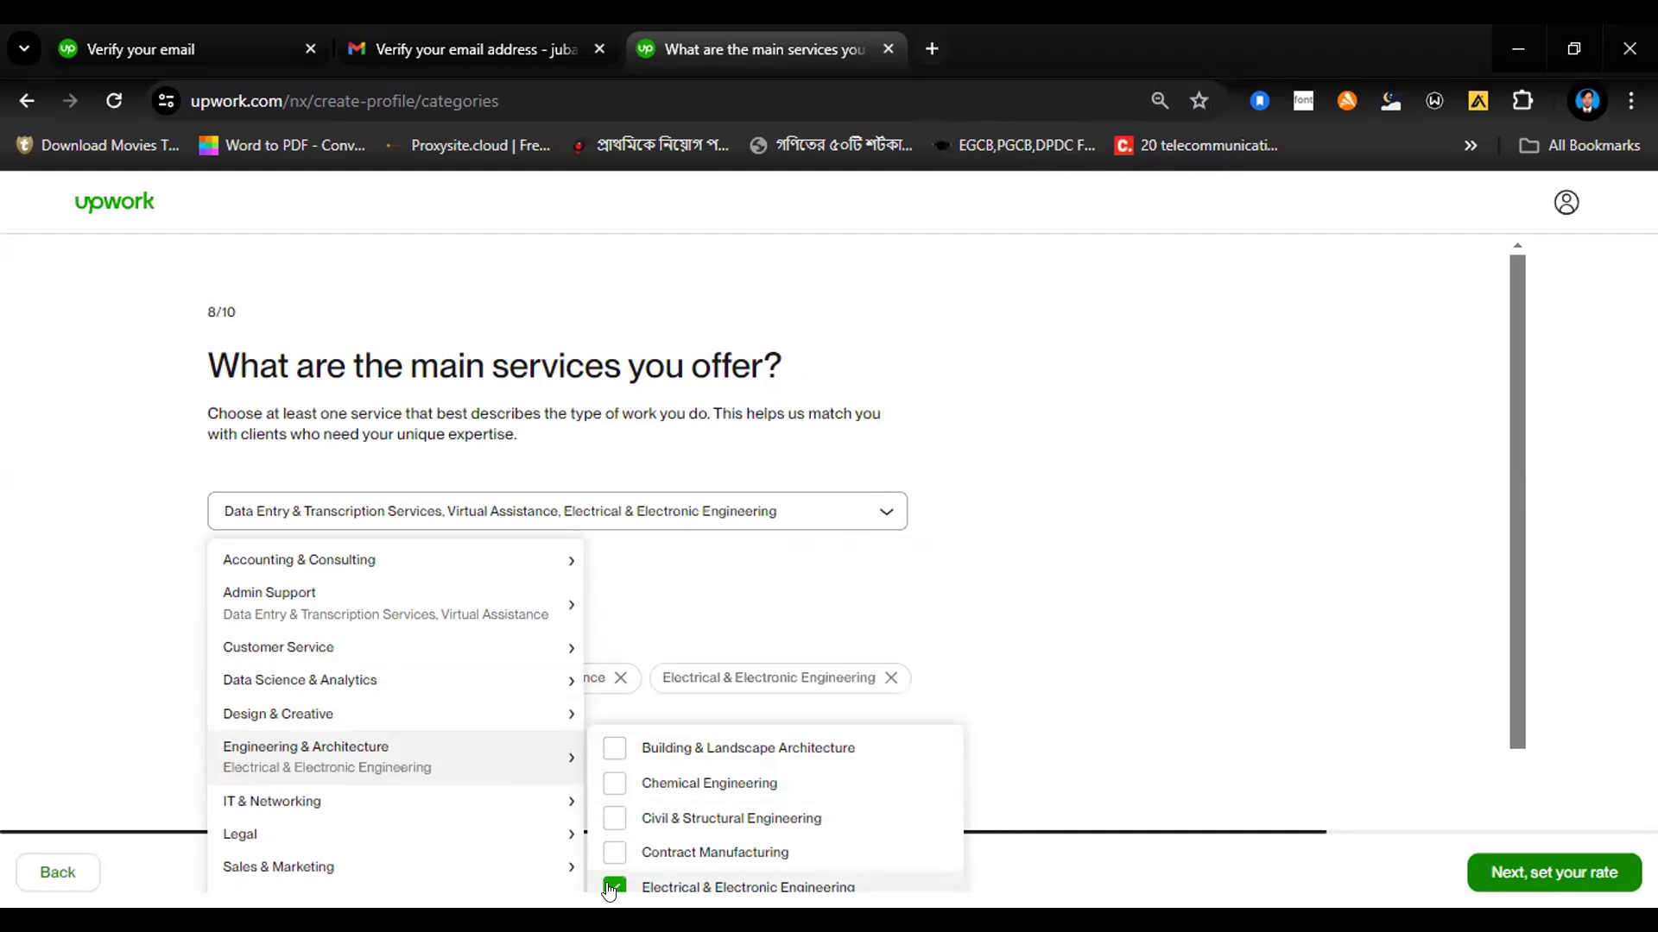
Step: Add Digital Marketing from the Sales & Marketing category to the main services and continue to the hourly rate
mouse_move(570, 801)
mouse_move(480, 760)
mouse_move(425, 799)
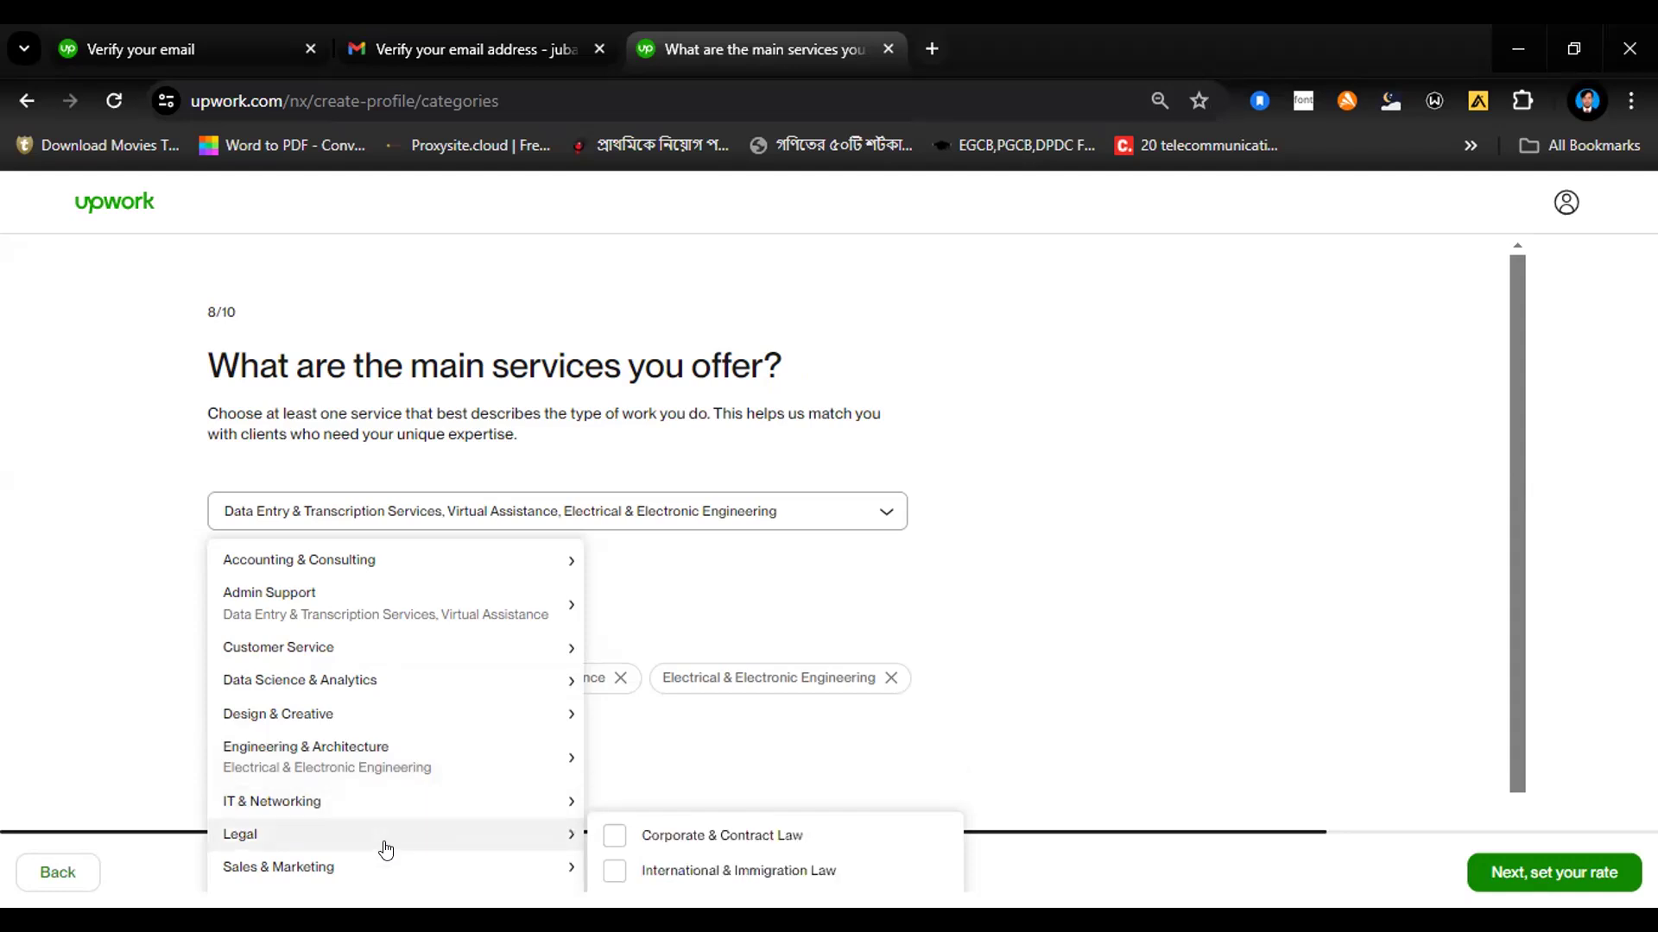
mouse_move(373, 866)
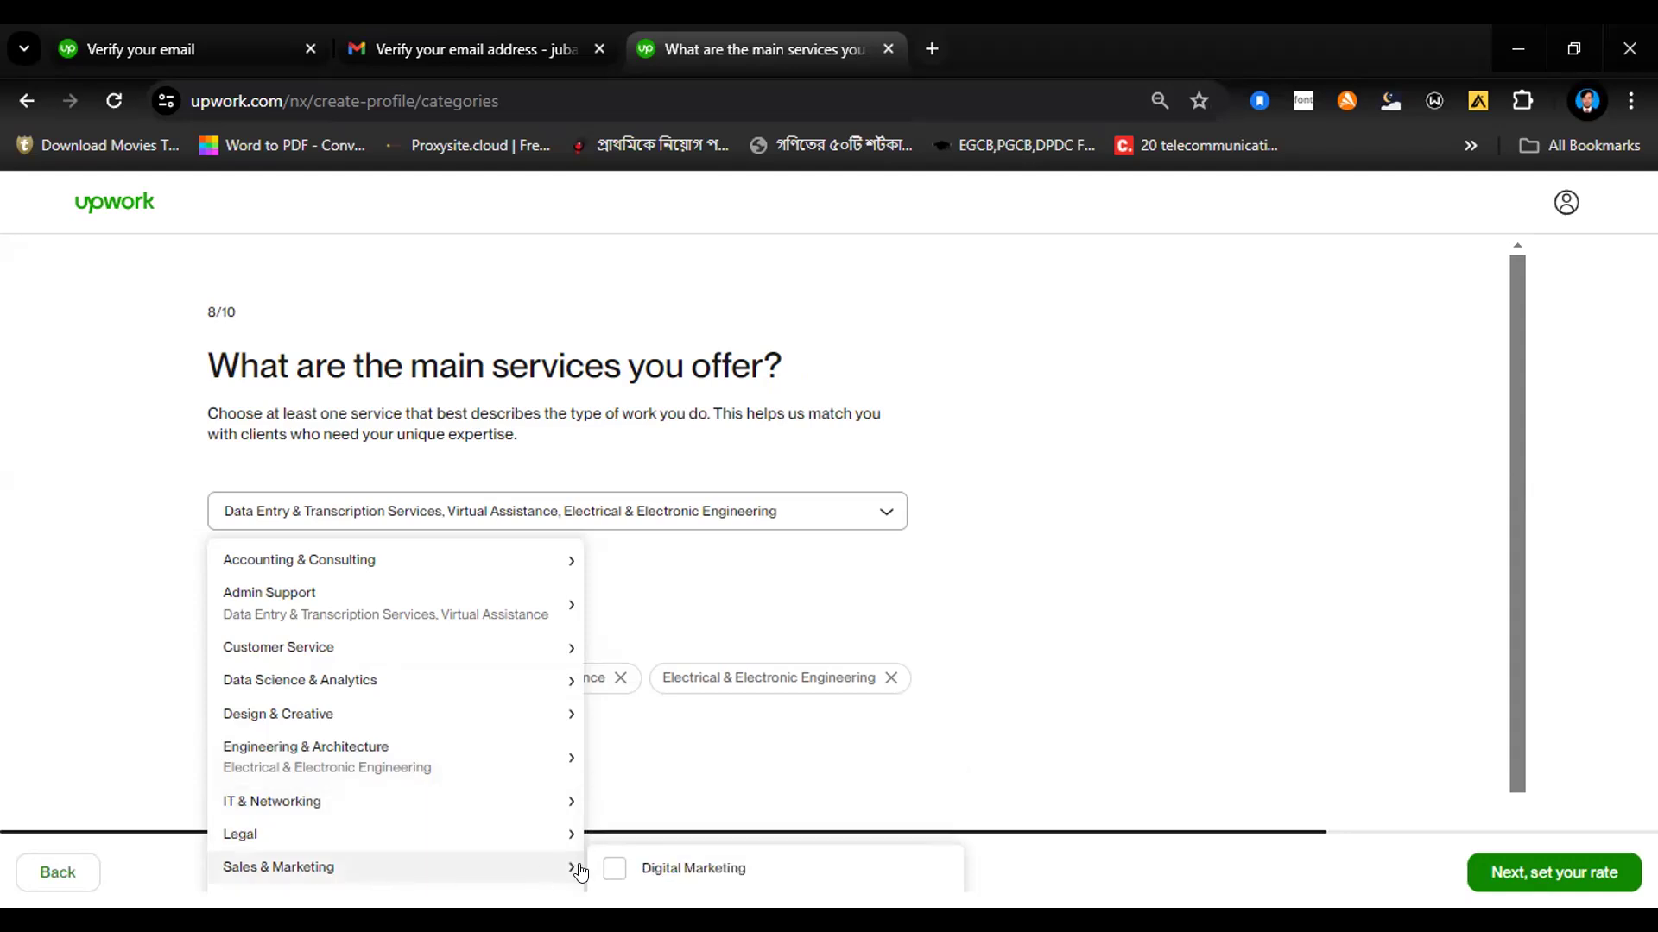
click(614, 870)
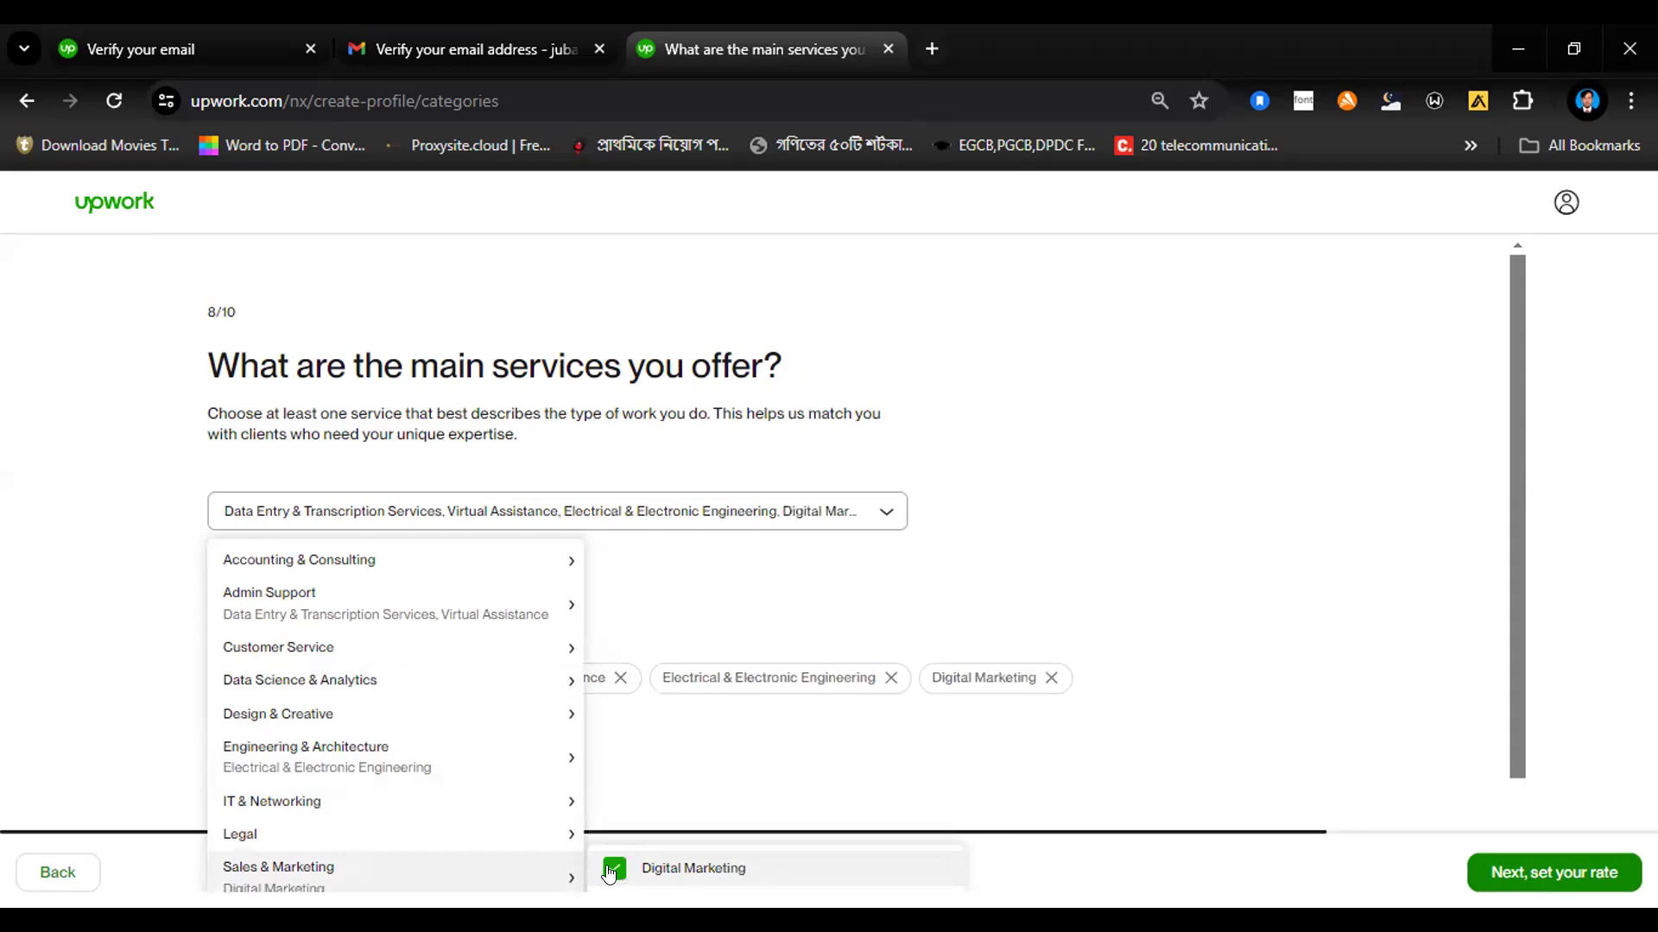
click(1359, 701)
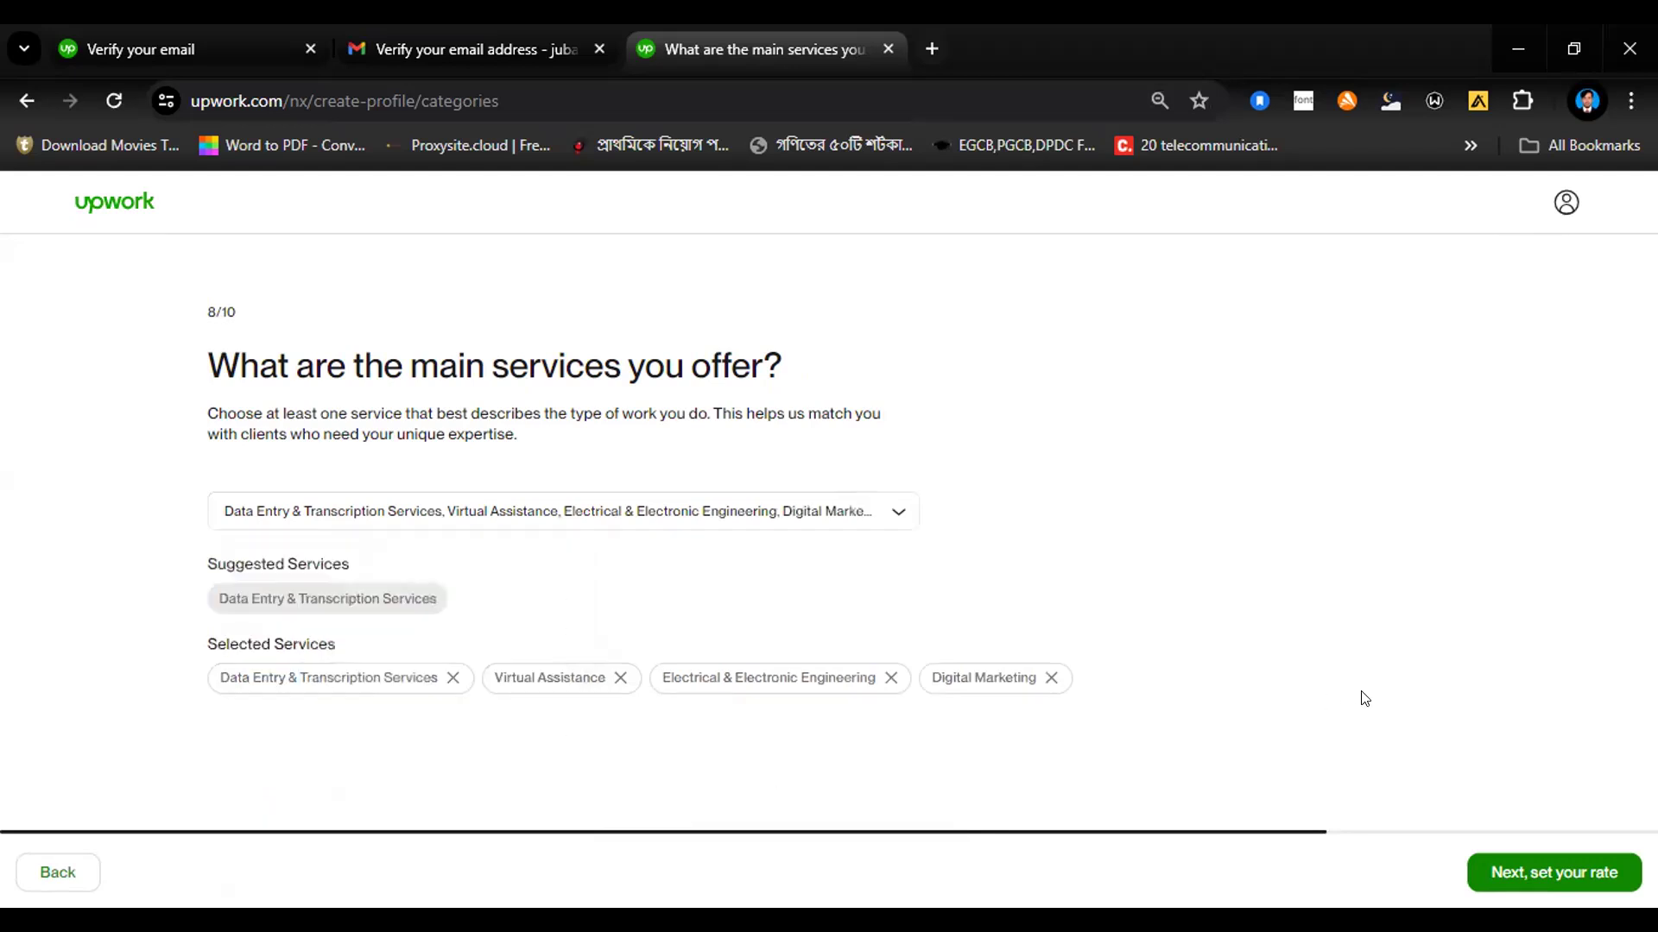
click(1549, 874)
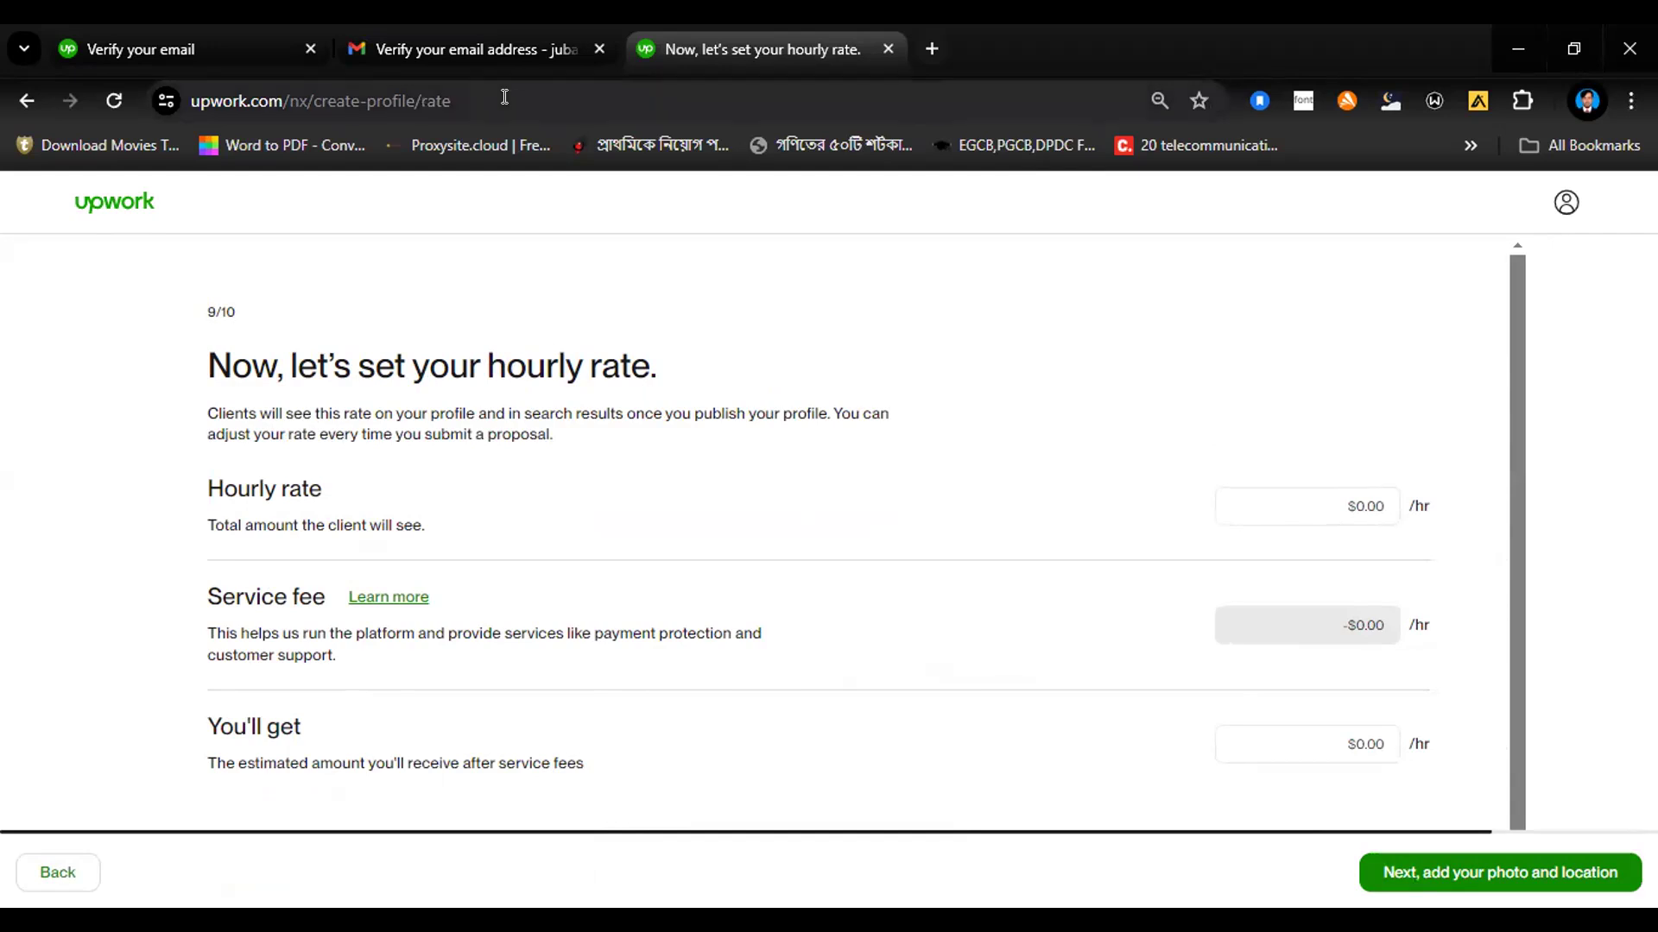
Step: Set the hourly rate to $30 and continue to the photo and location details
click(1370, 504)
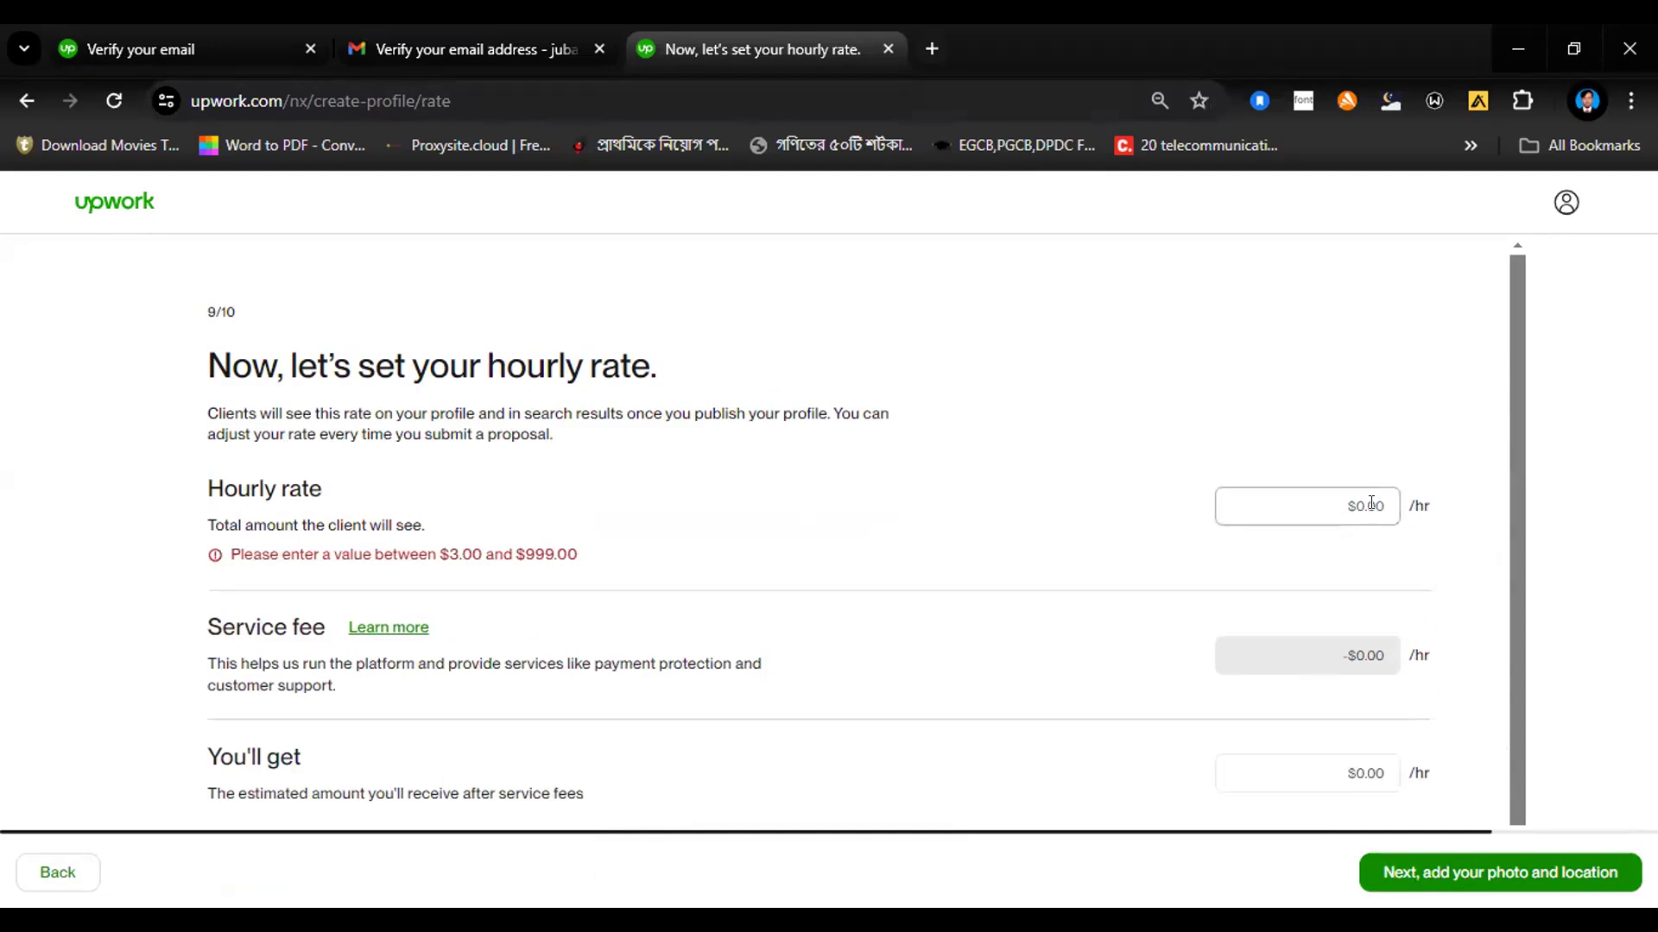
text(30)
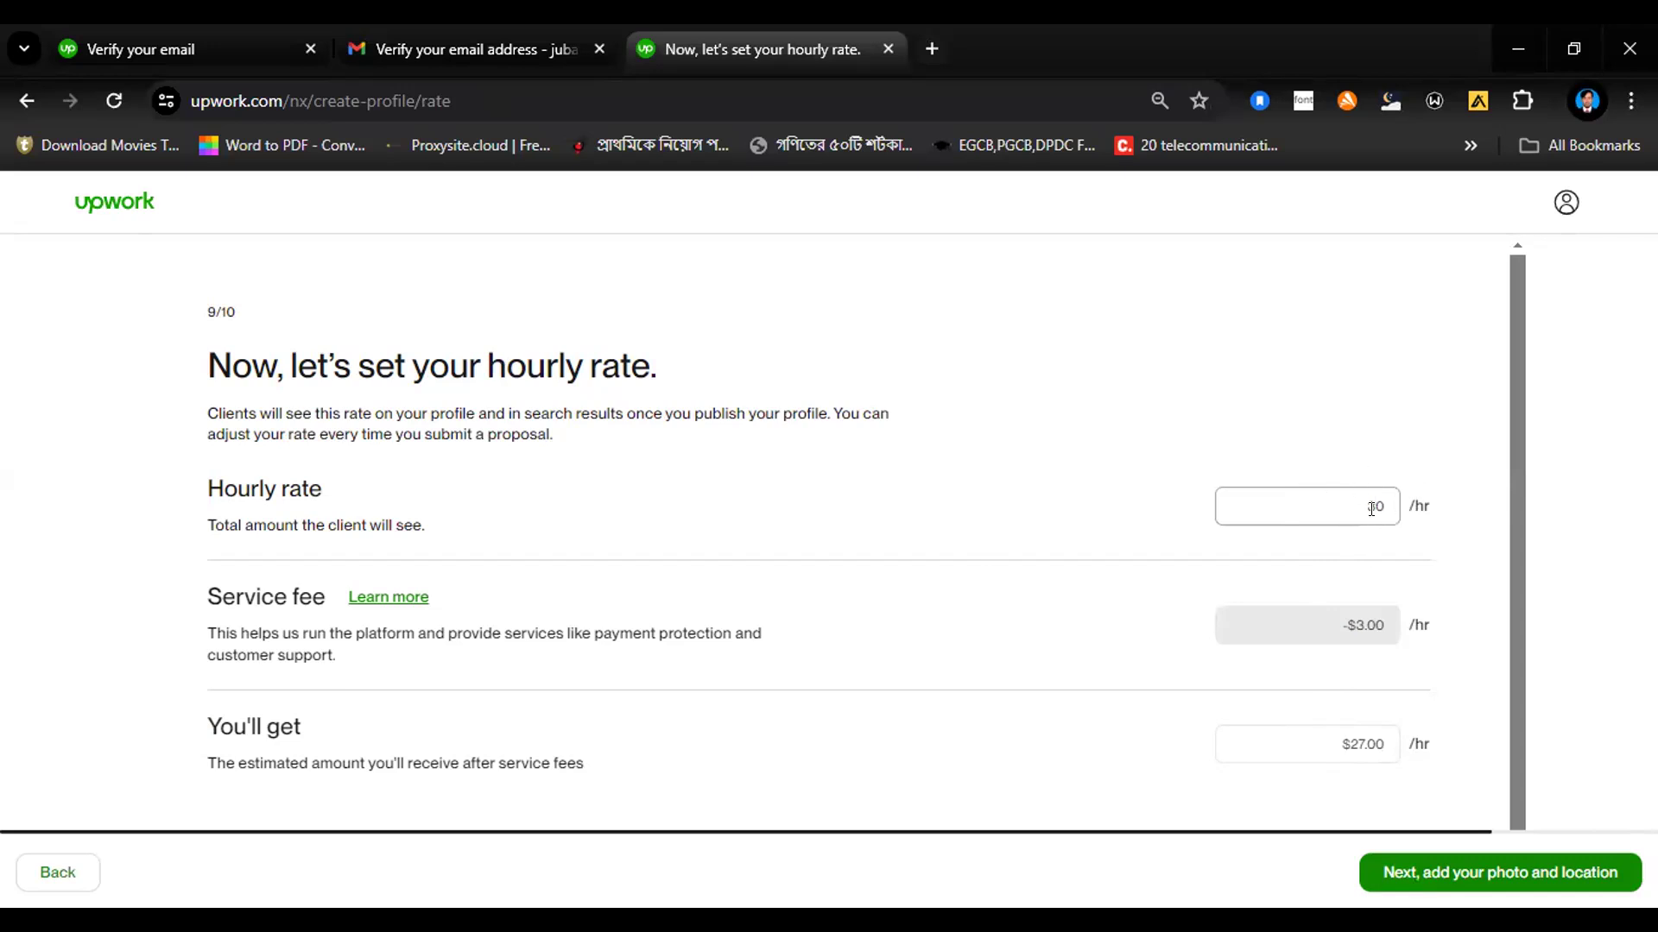
click(1447, 872)
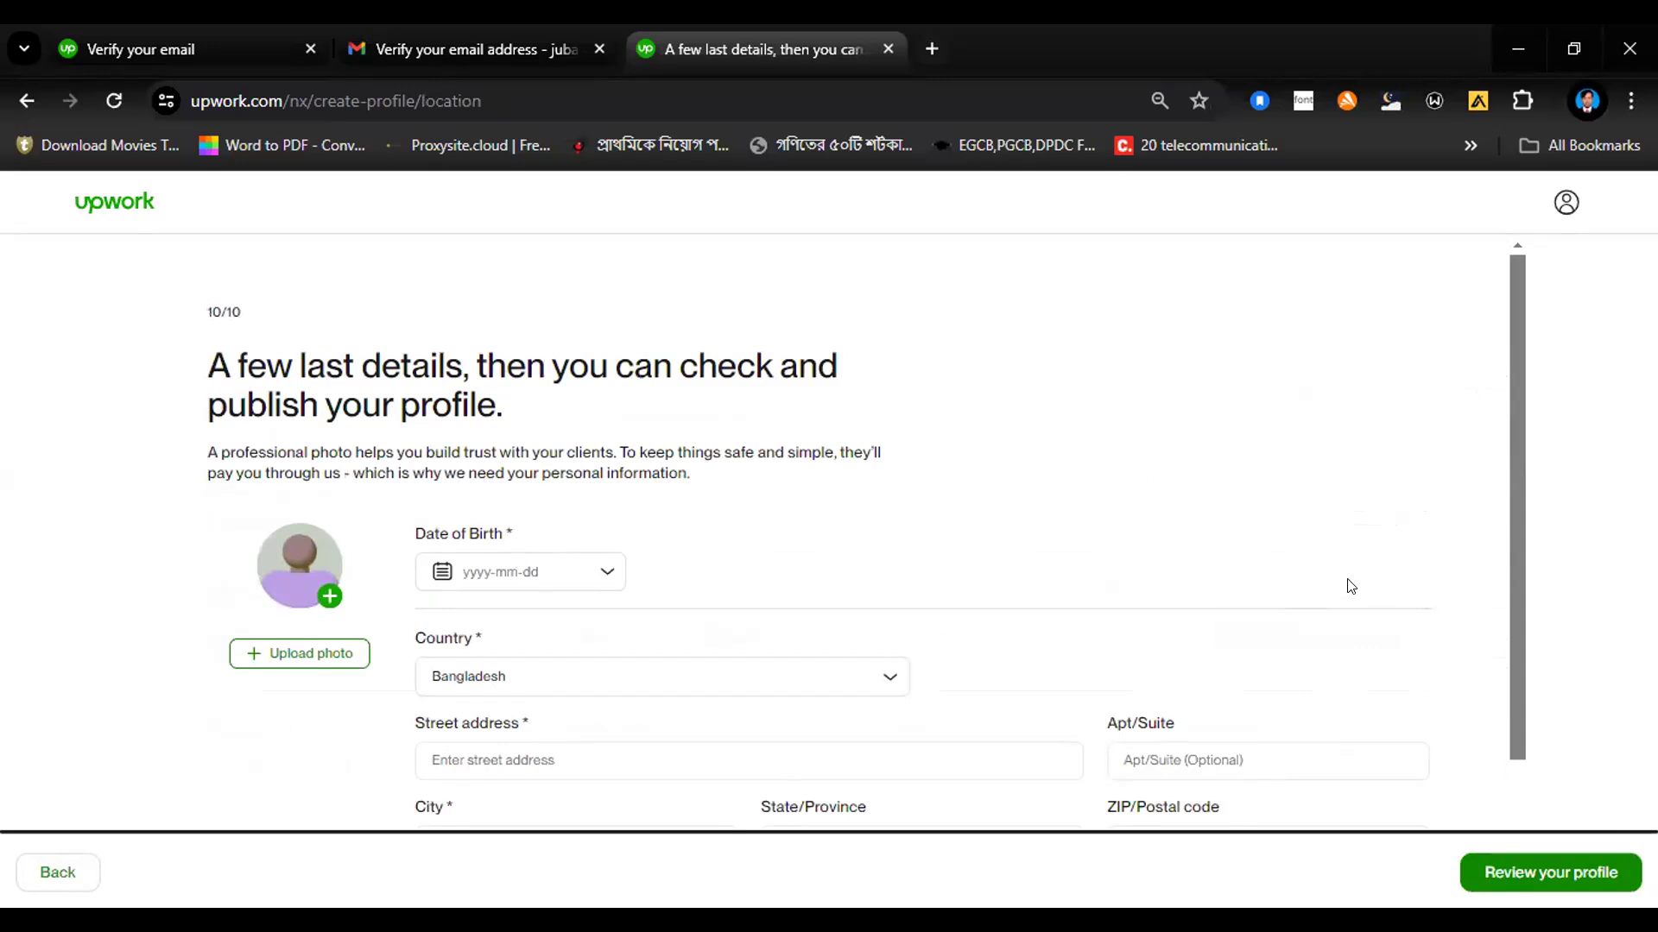
Step: Fill in the freelancer's date of birth by choosing its year, month and day in the calendar
scroll(1503, 622, down, 2)
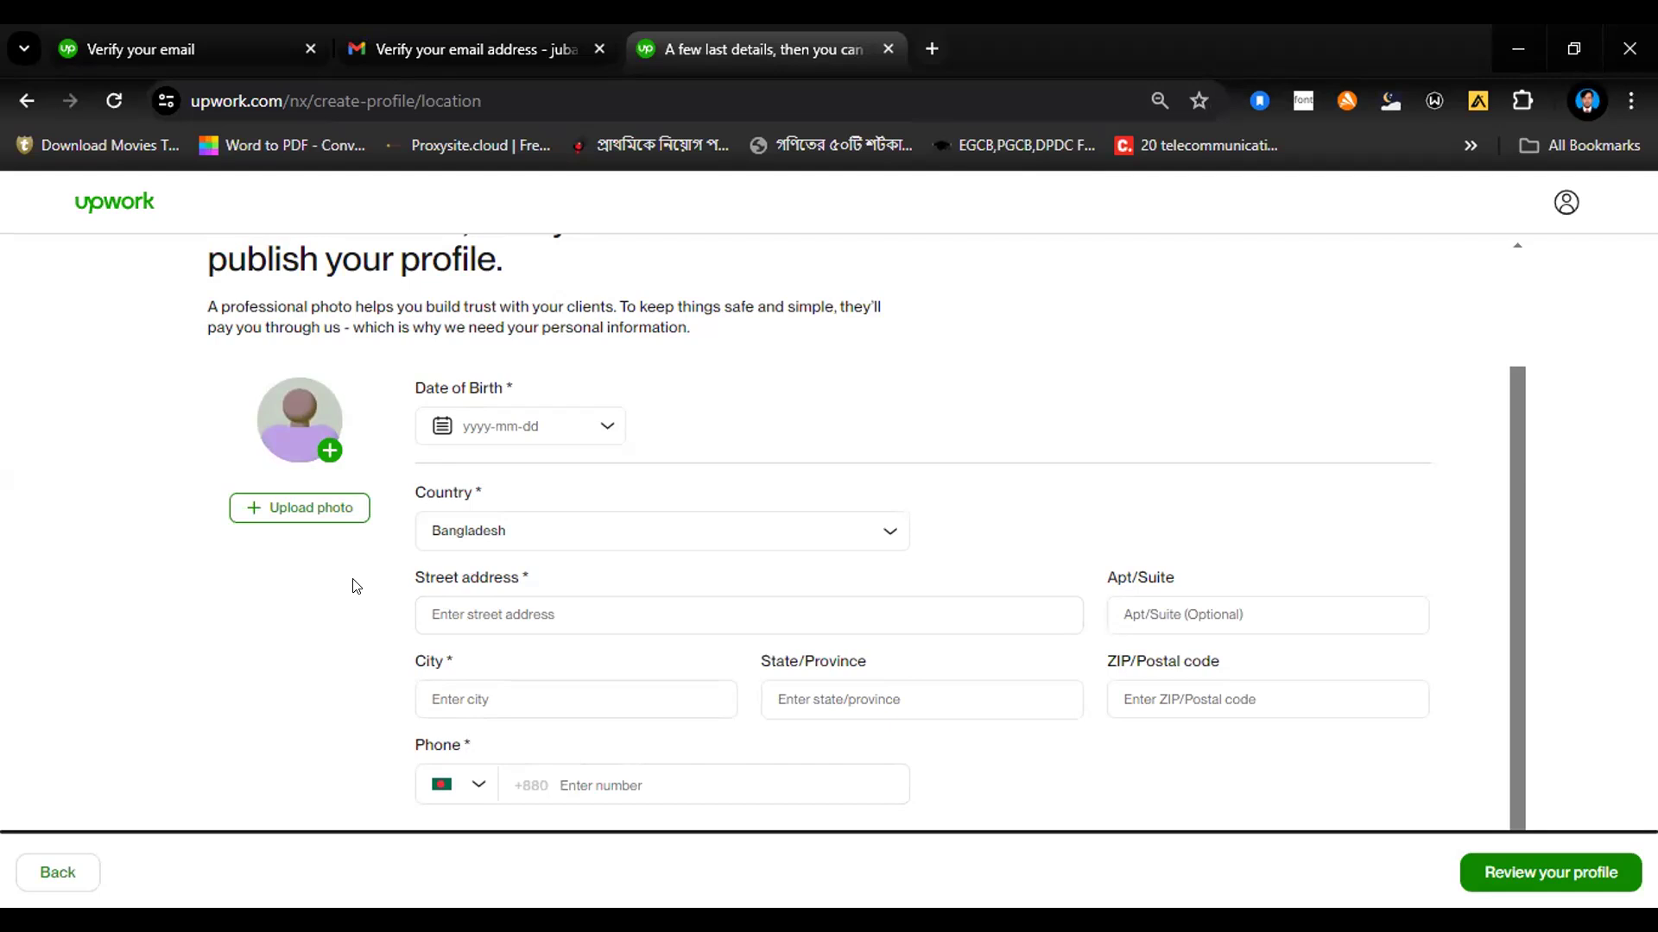
click(538, 427)
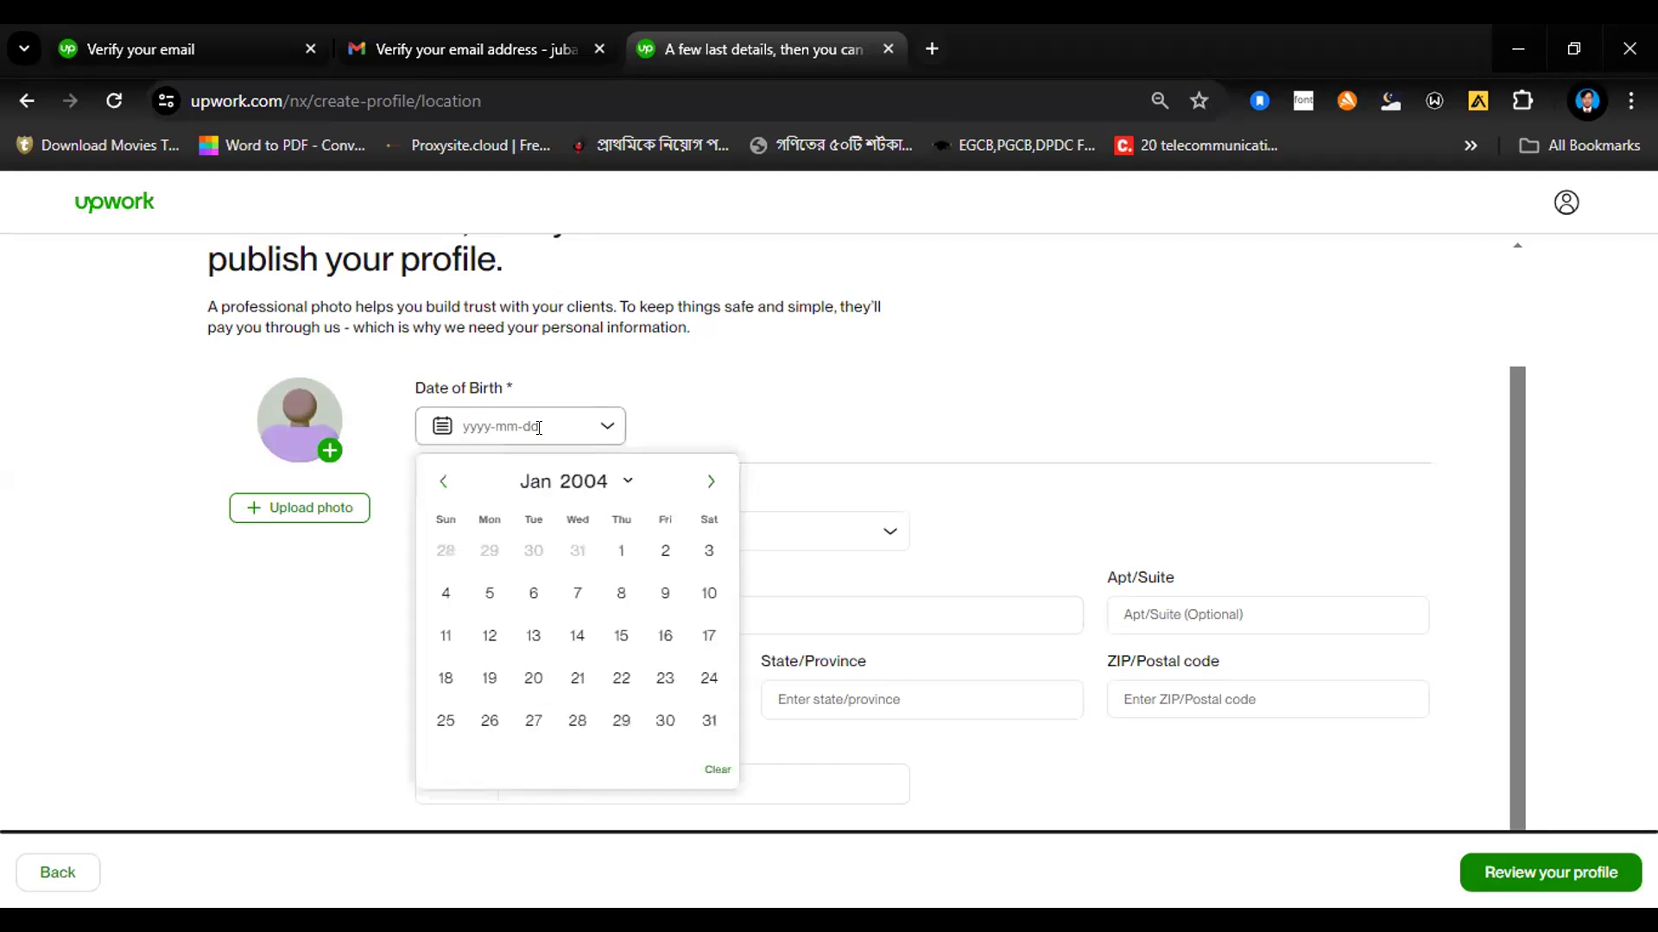
click(593, 484)
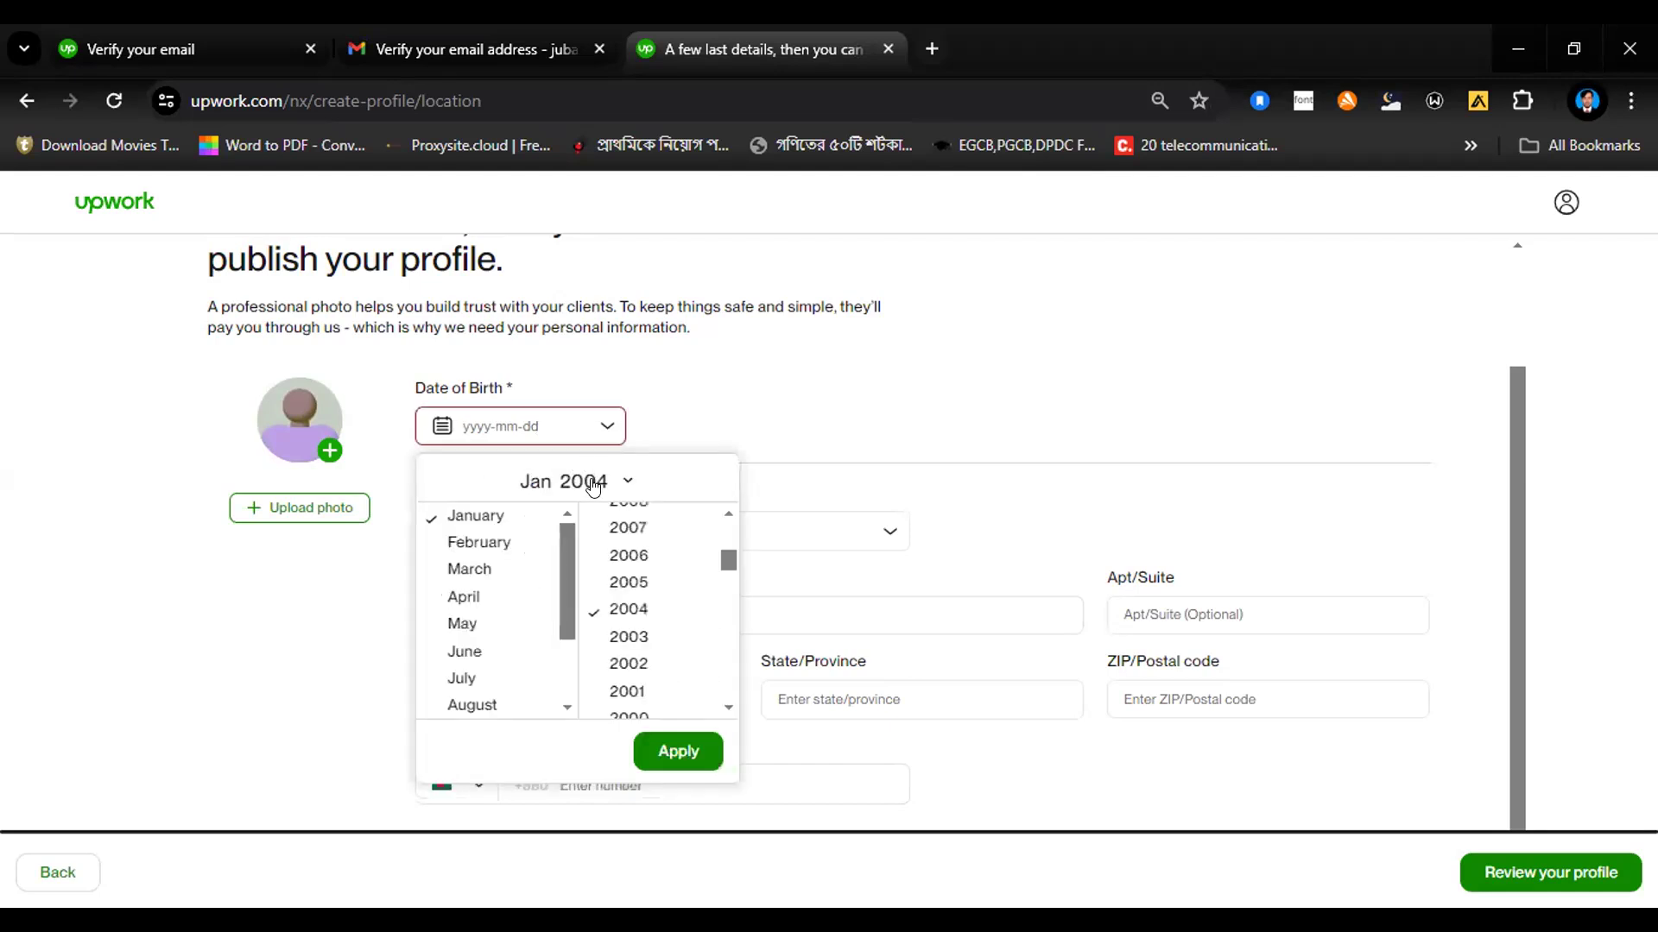
scroll(613, 580, down, 3)
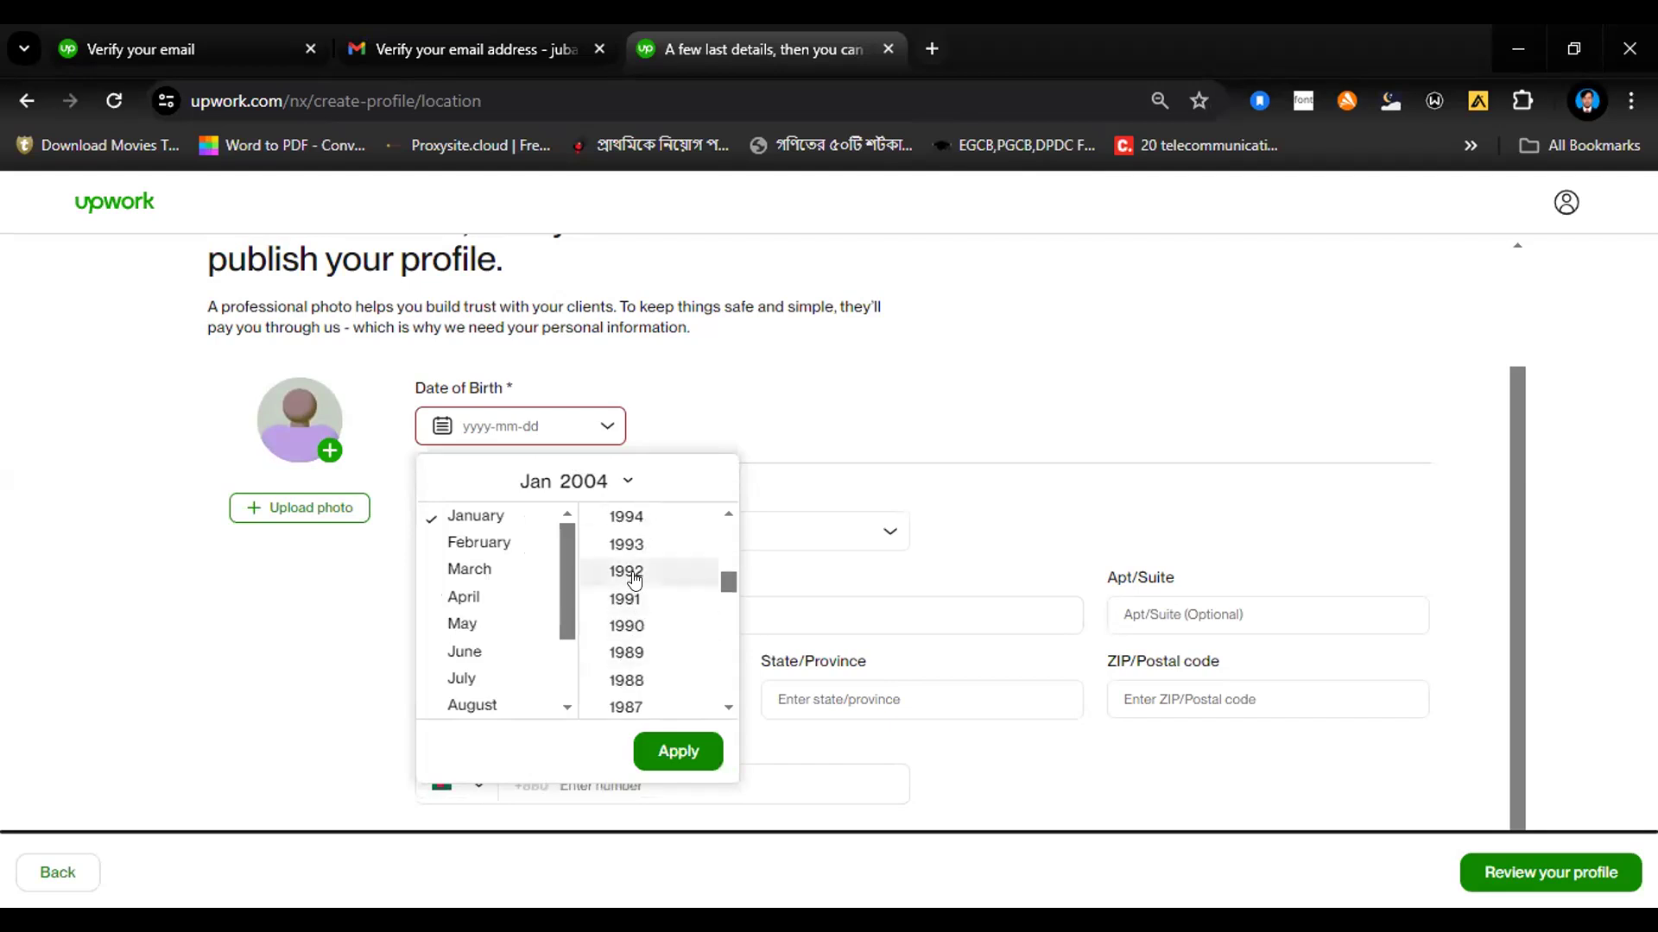
scroll(635, 577, up, 2)
click(628, 611)
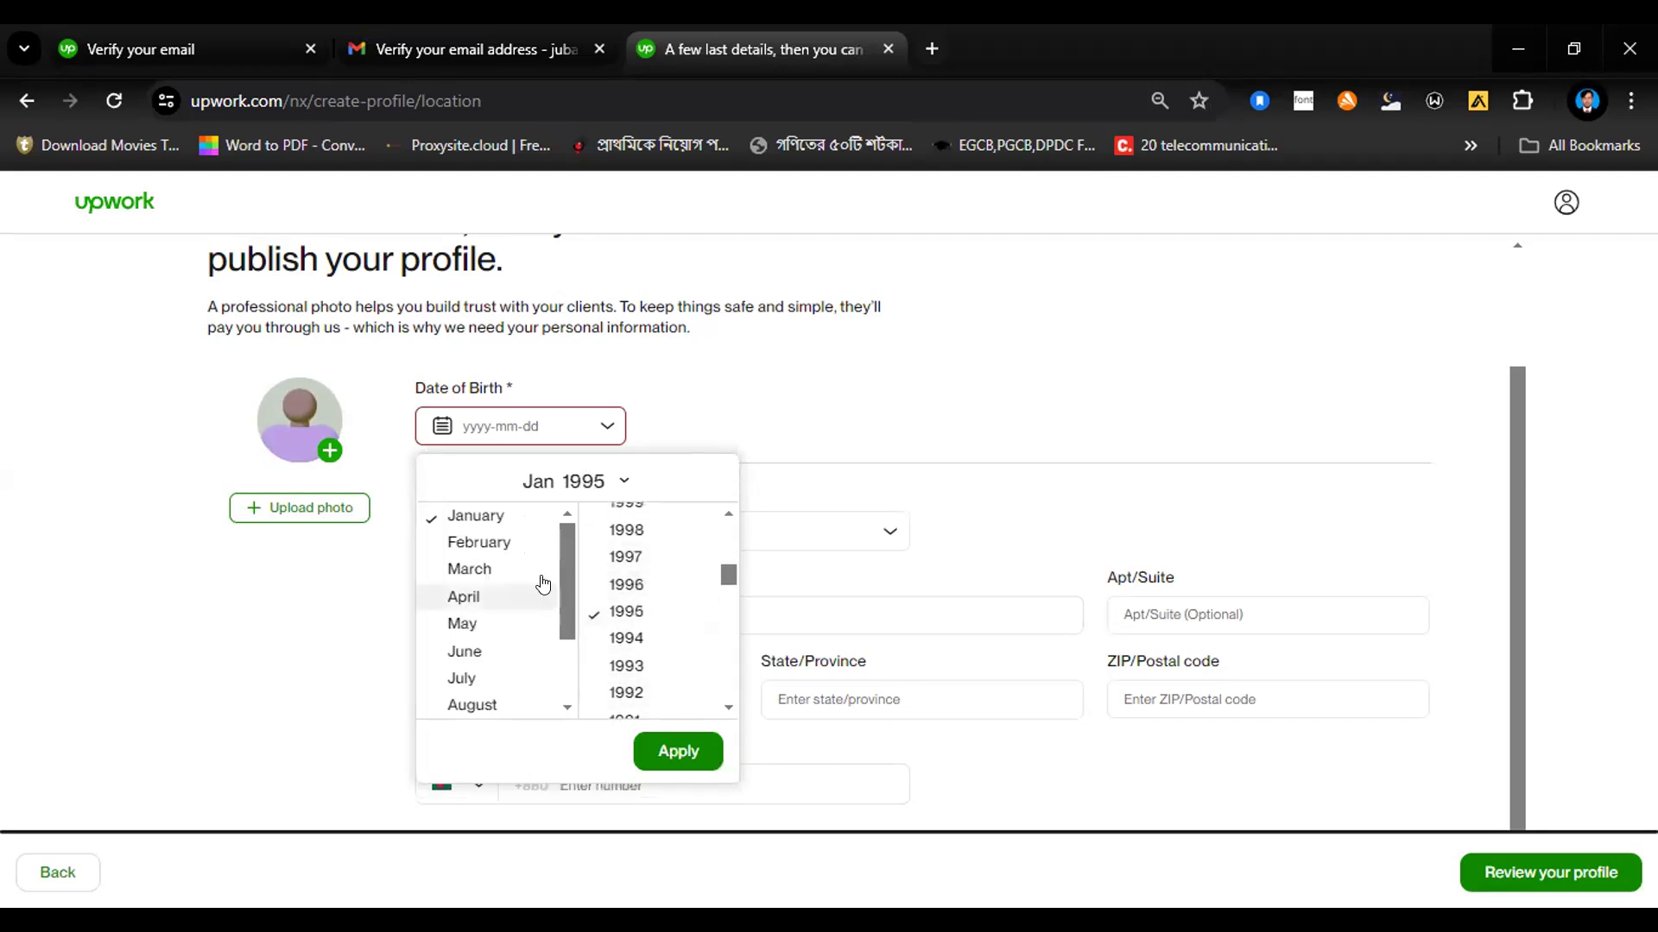
click(460, 678)
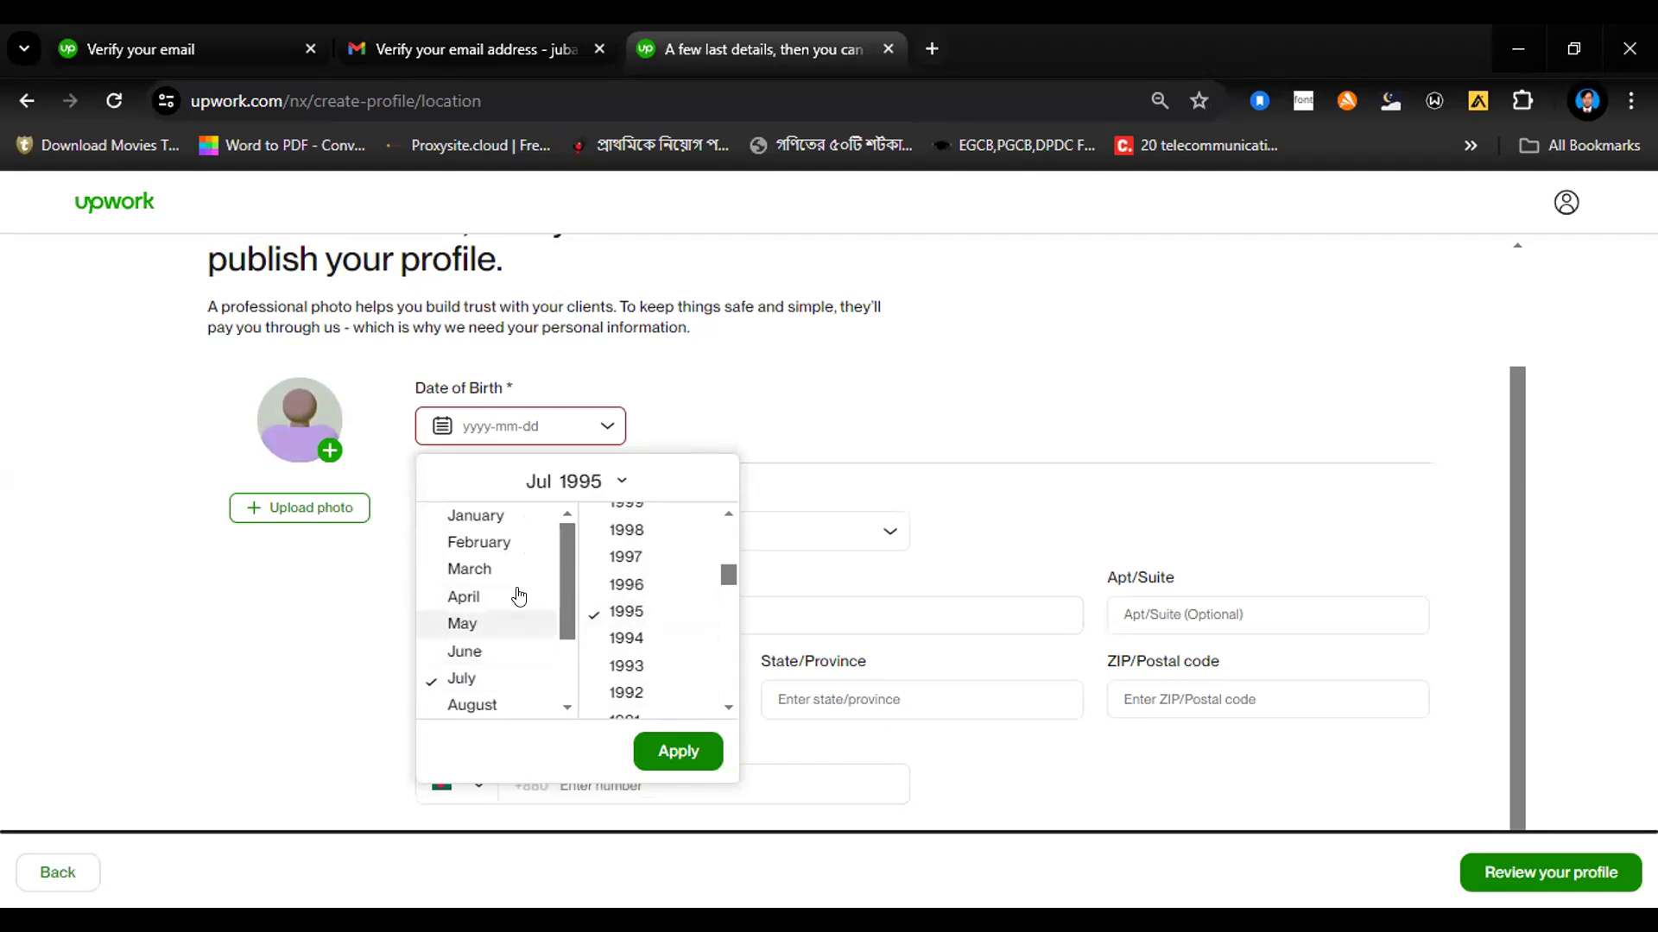
scroll(516, 623, up, 2)
scroll(518, 685, down, 2)
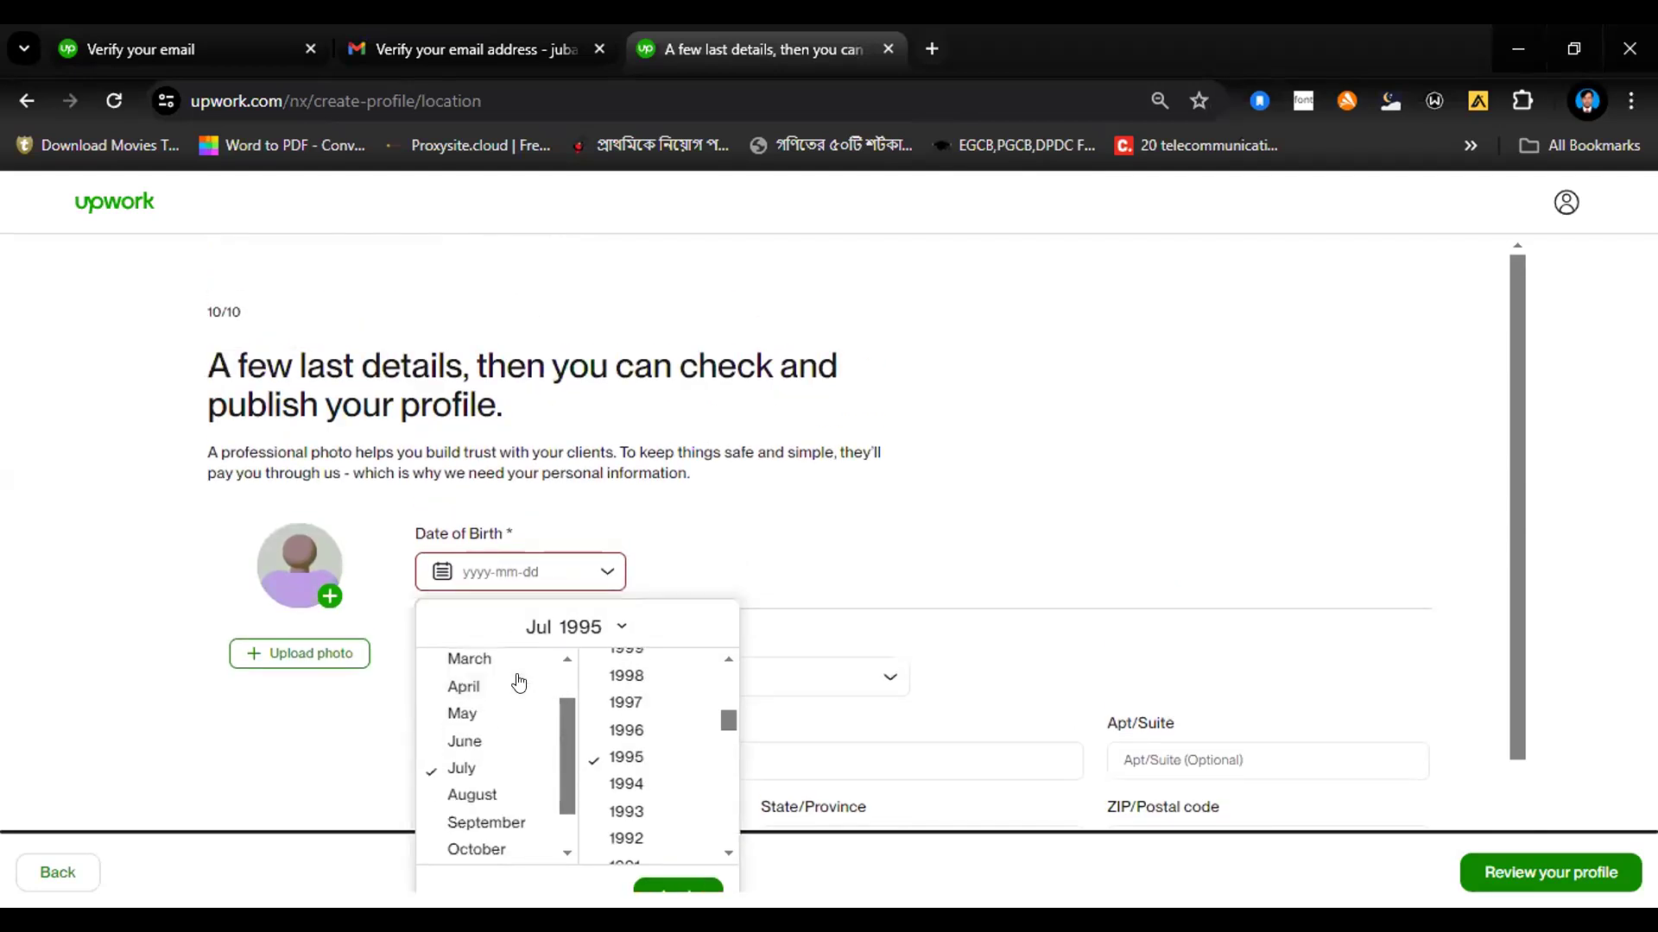
scroll(626, 807, down, 4)
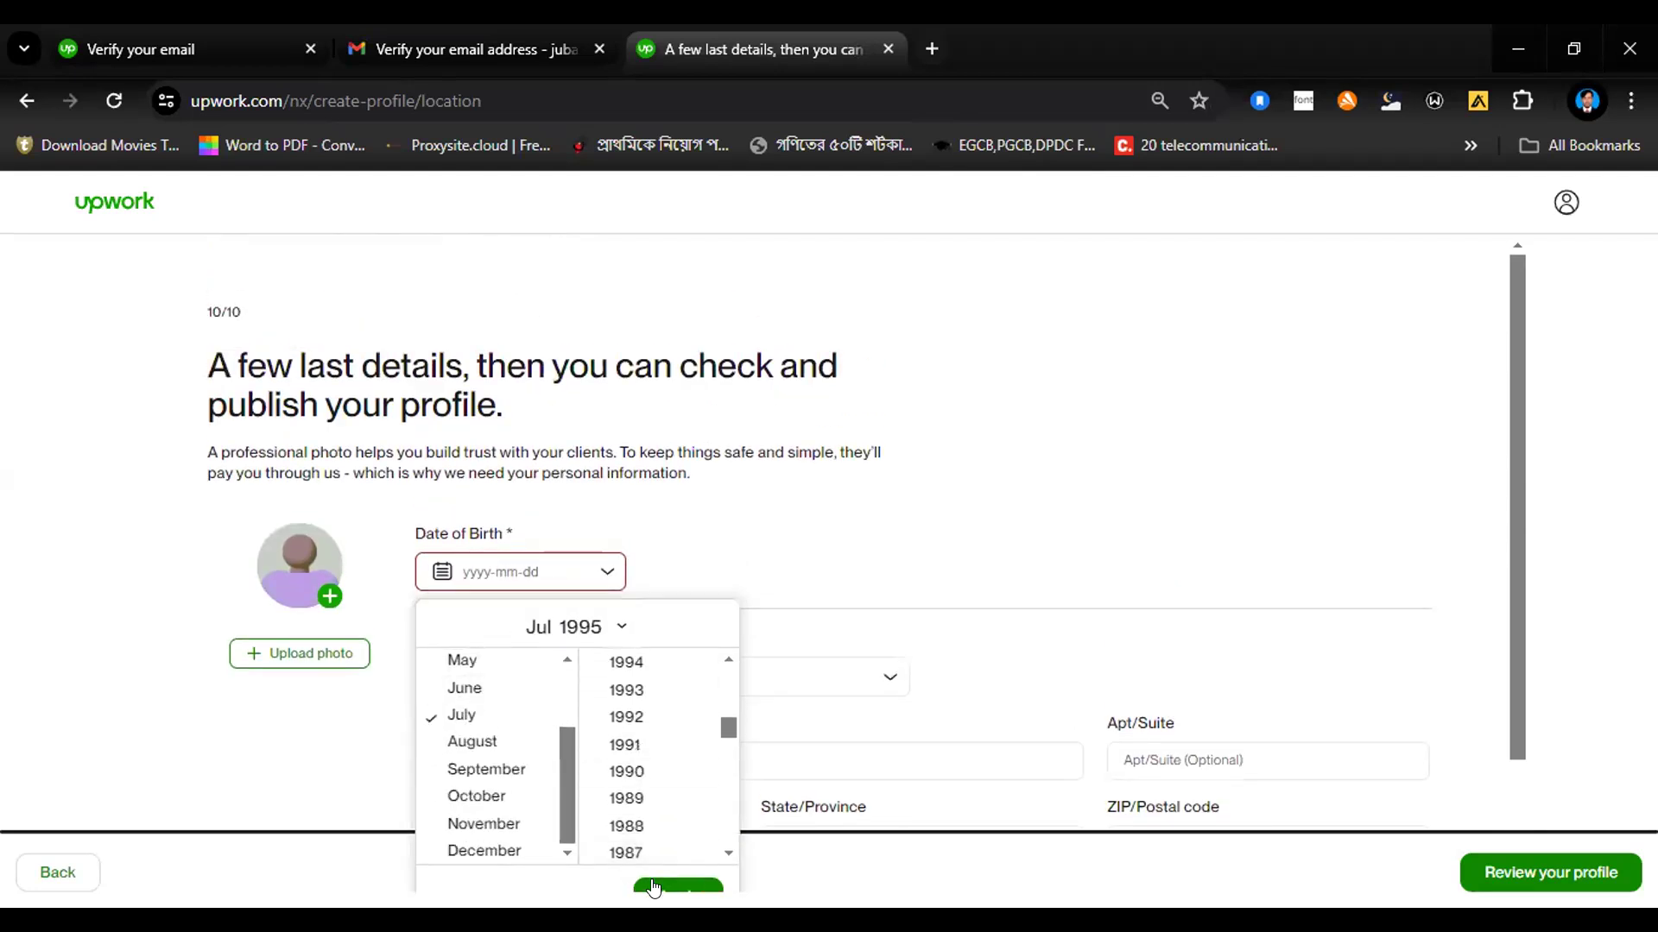
click(661, 889)
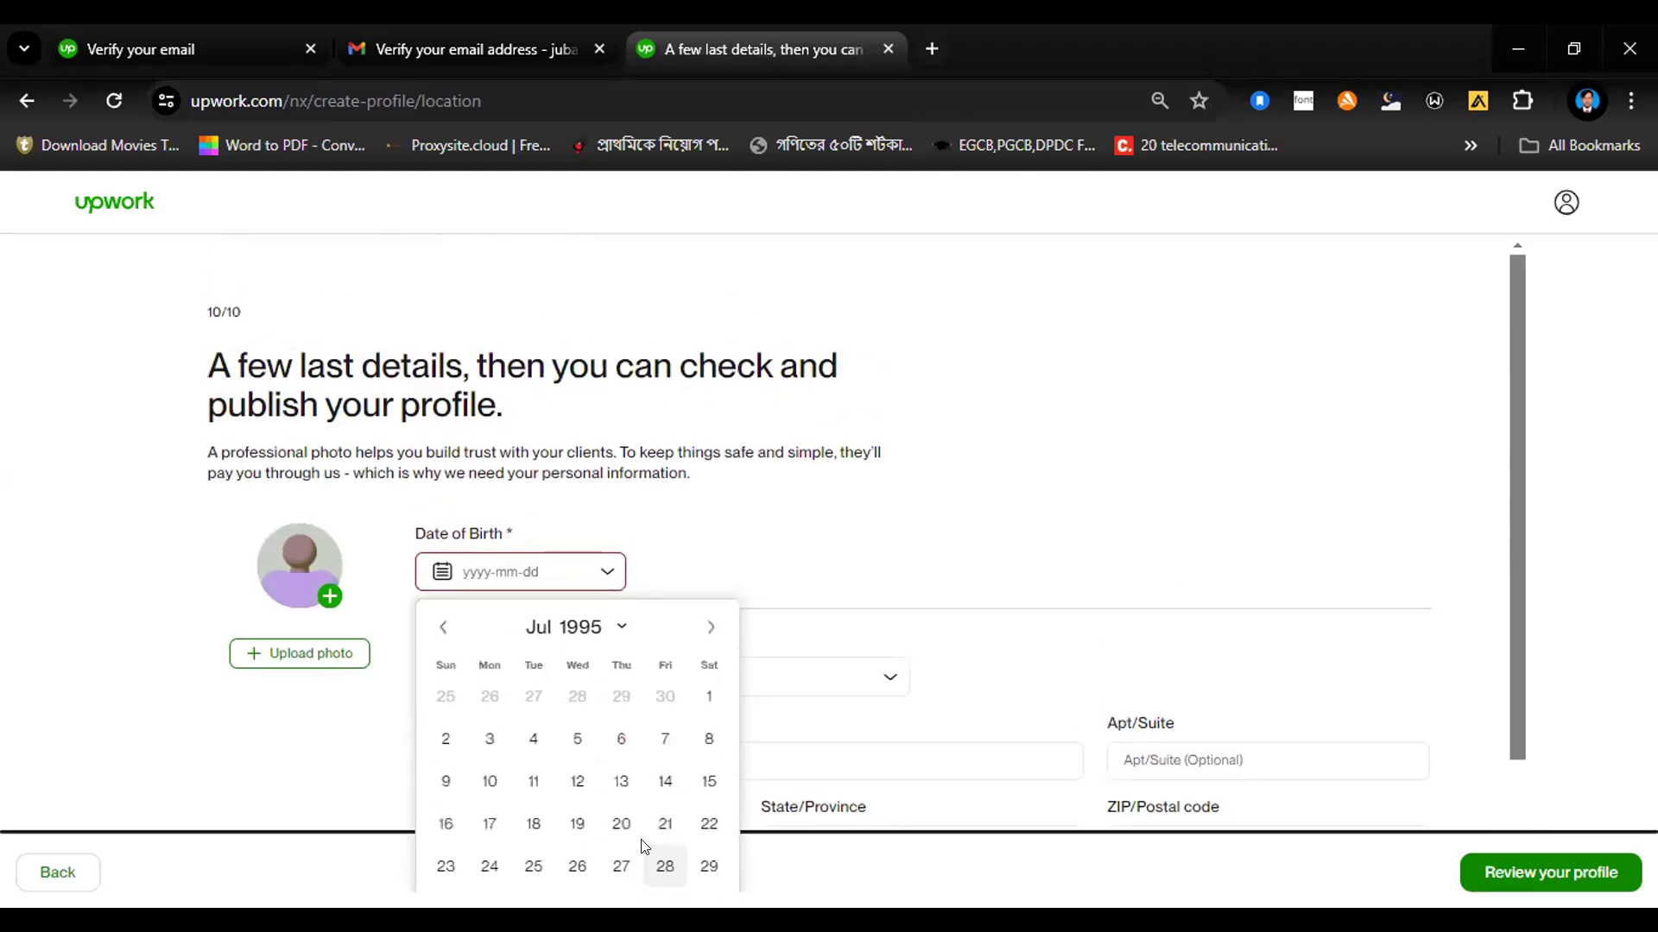
click(622, 735)
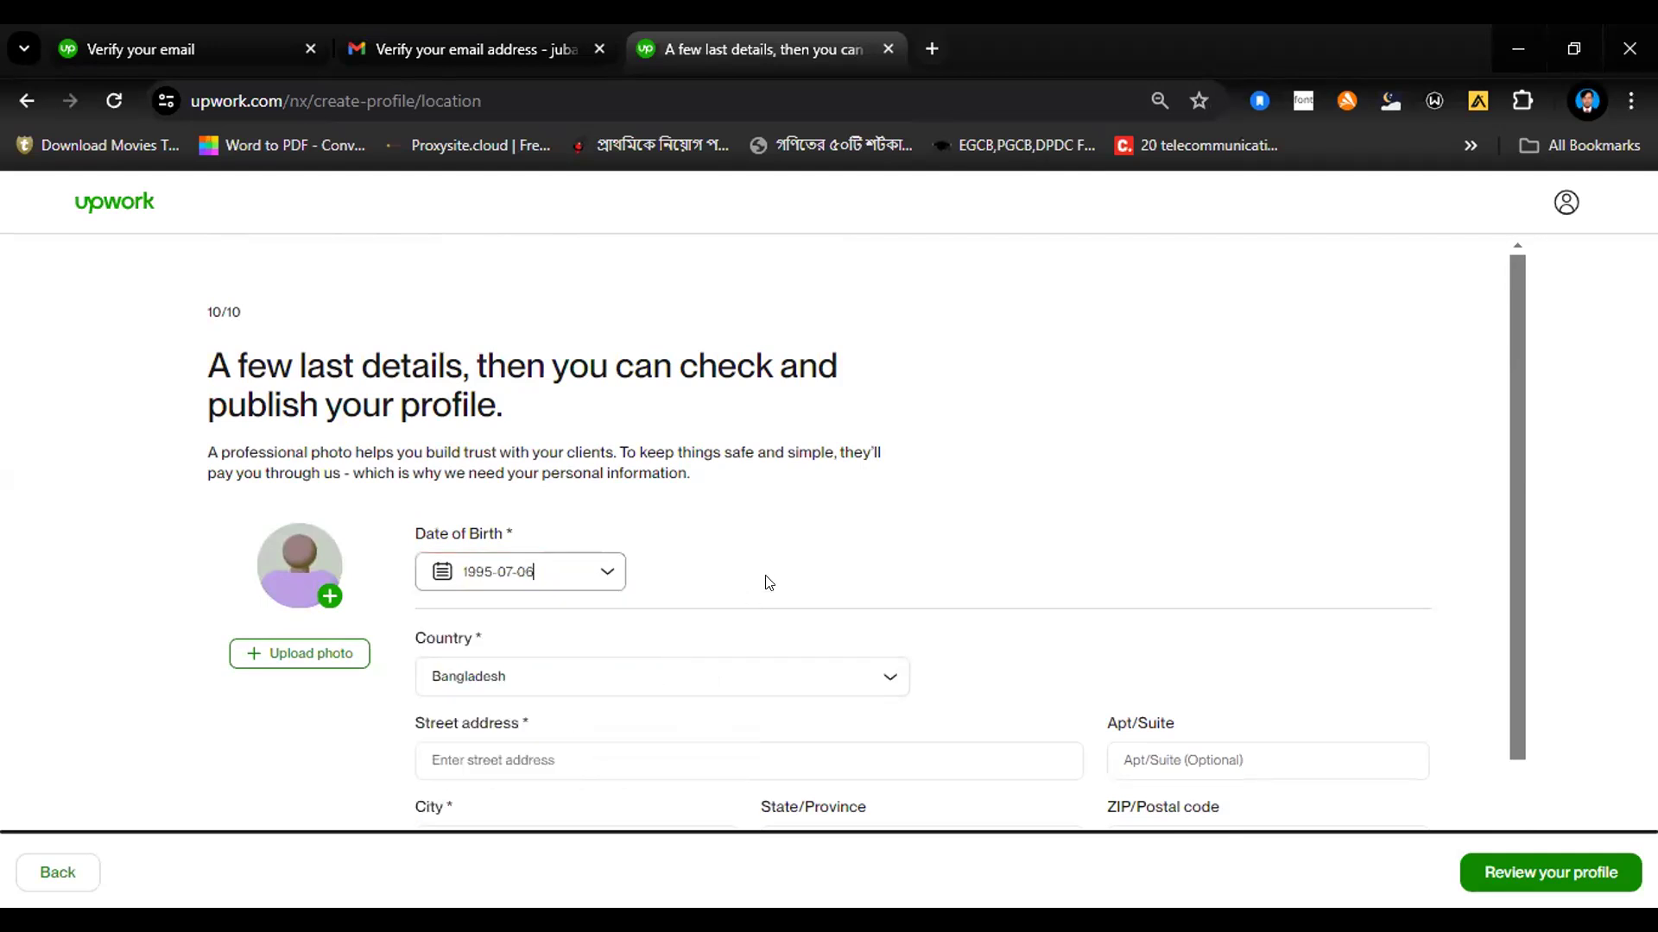
Step: Fill in the freelancer's street address in the location details
scroll(768, 582, down, 1)
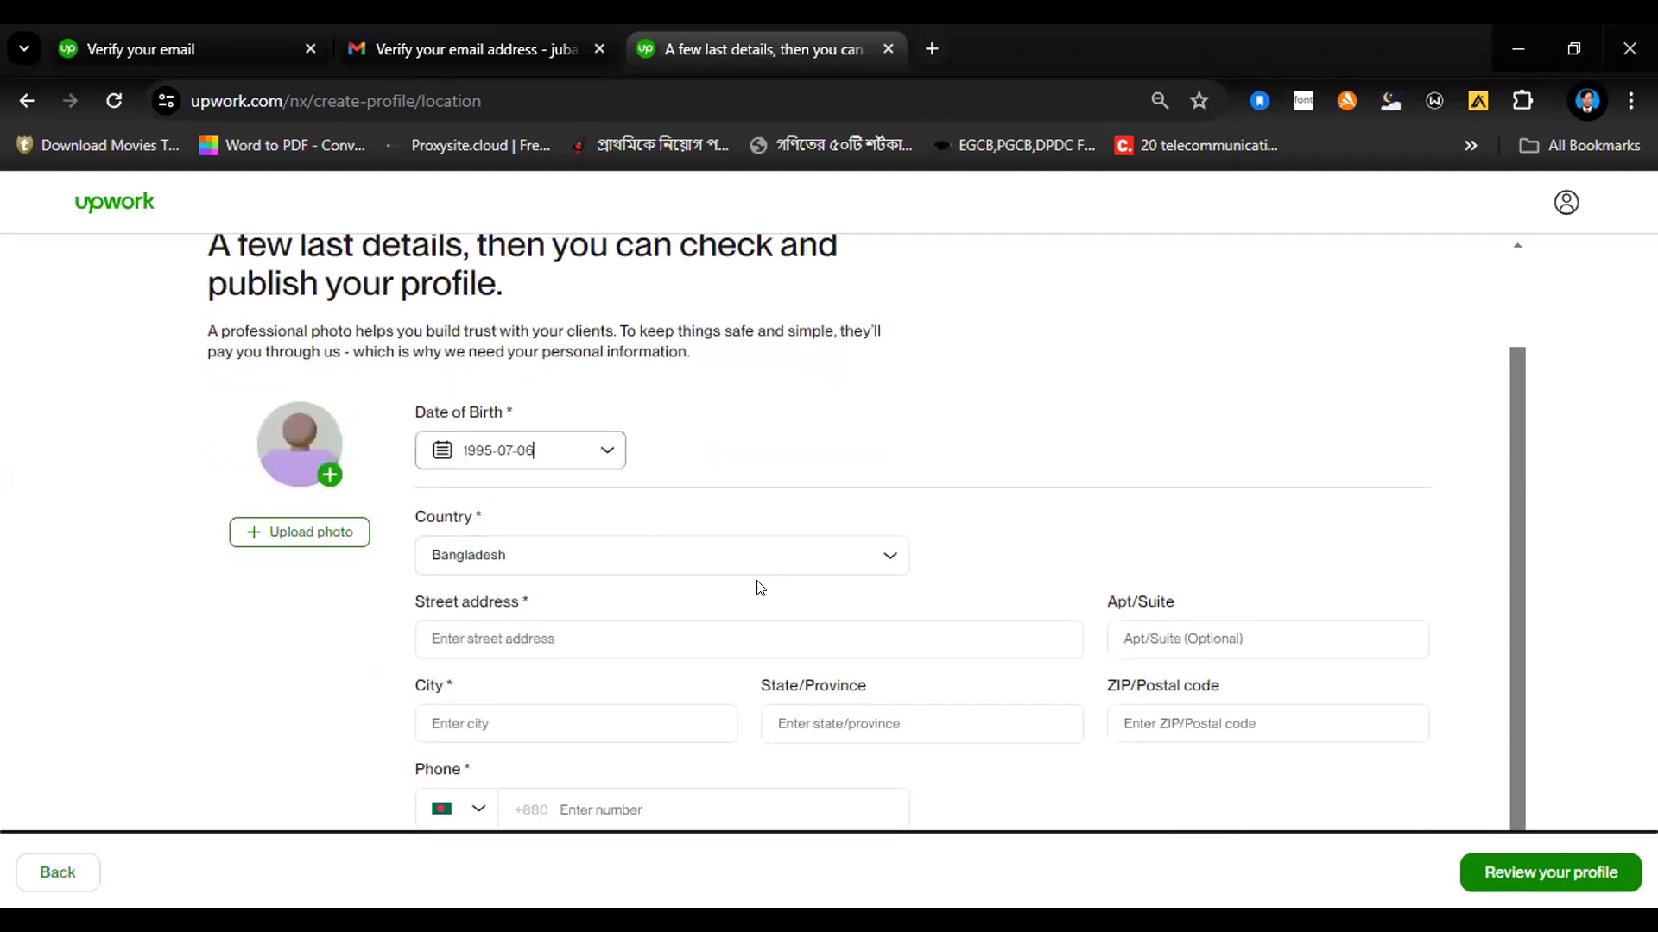
click(632, 635)
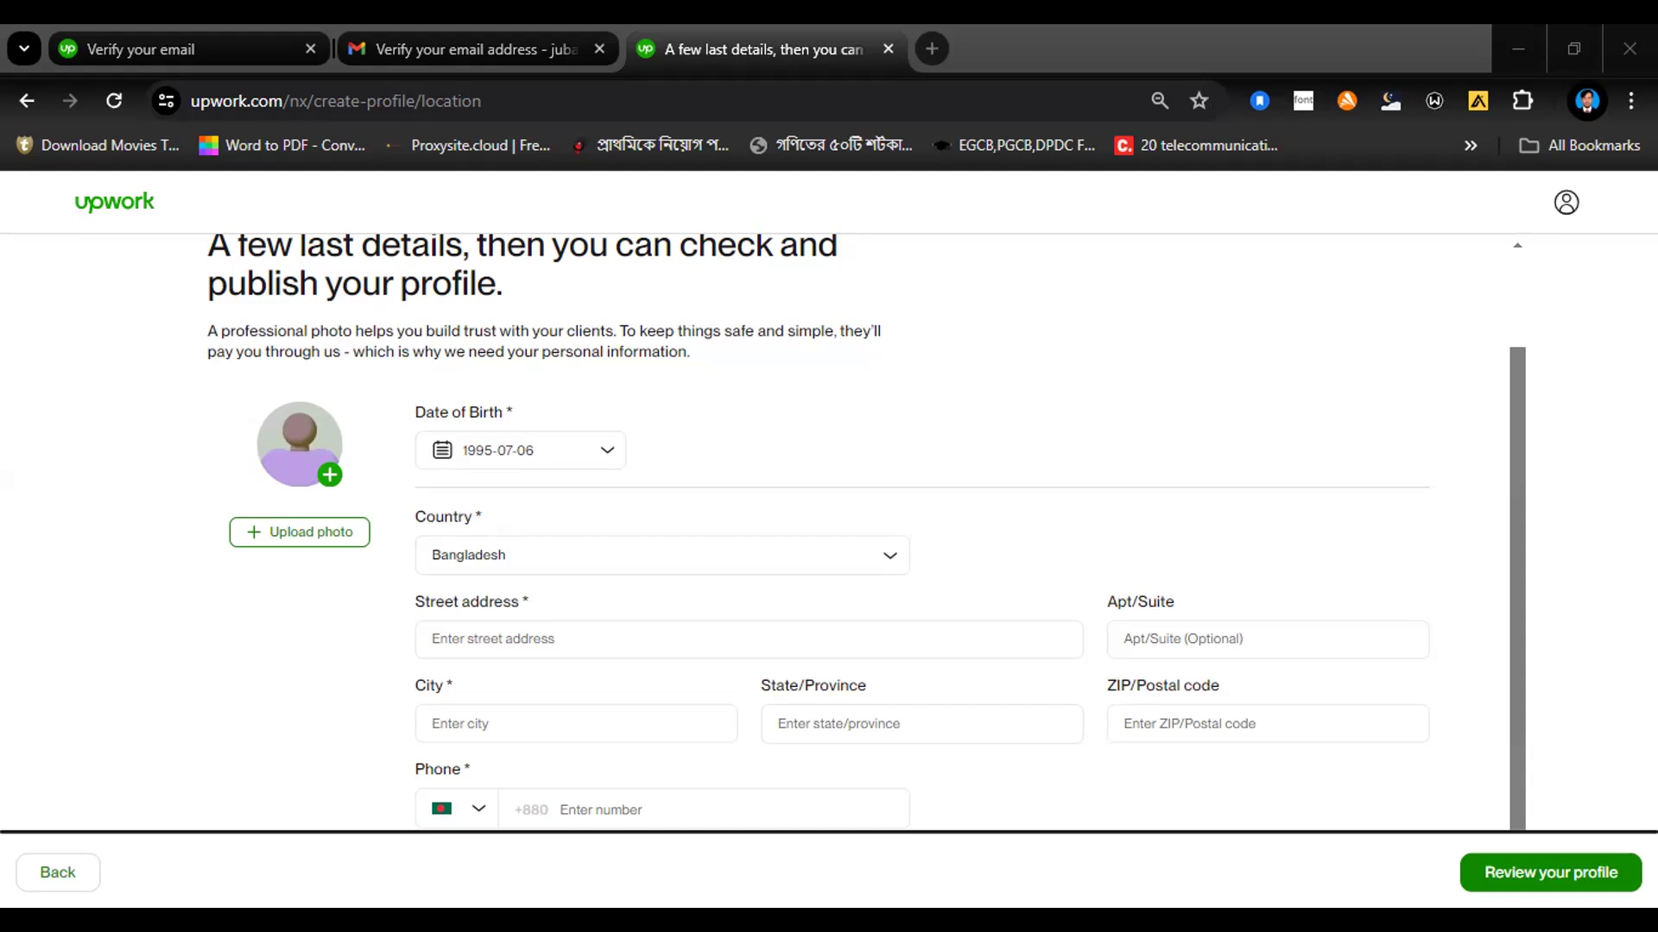
click(344, 924)
click(481, 624)
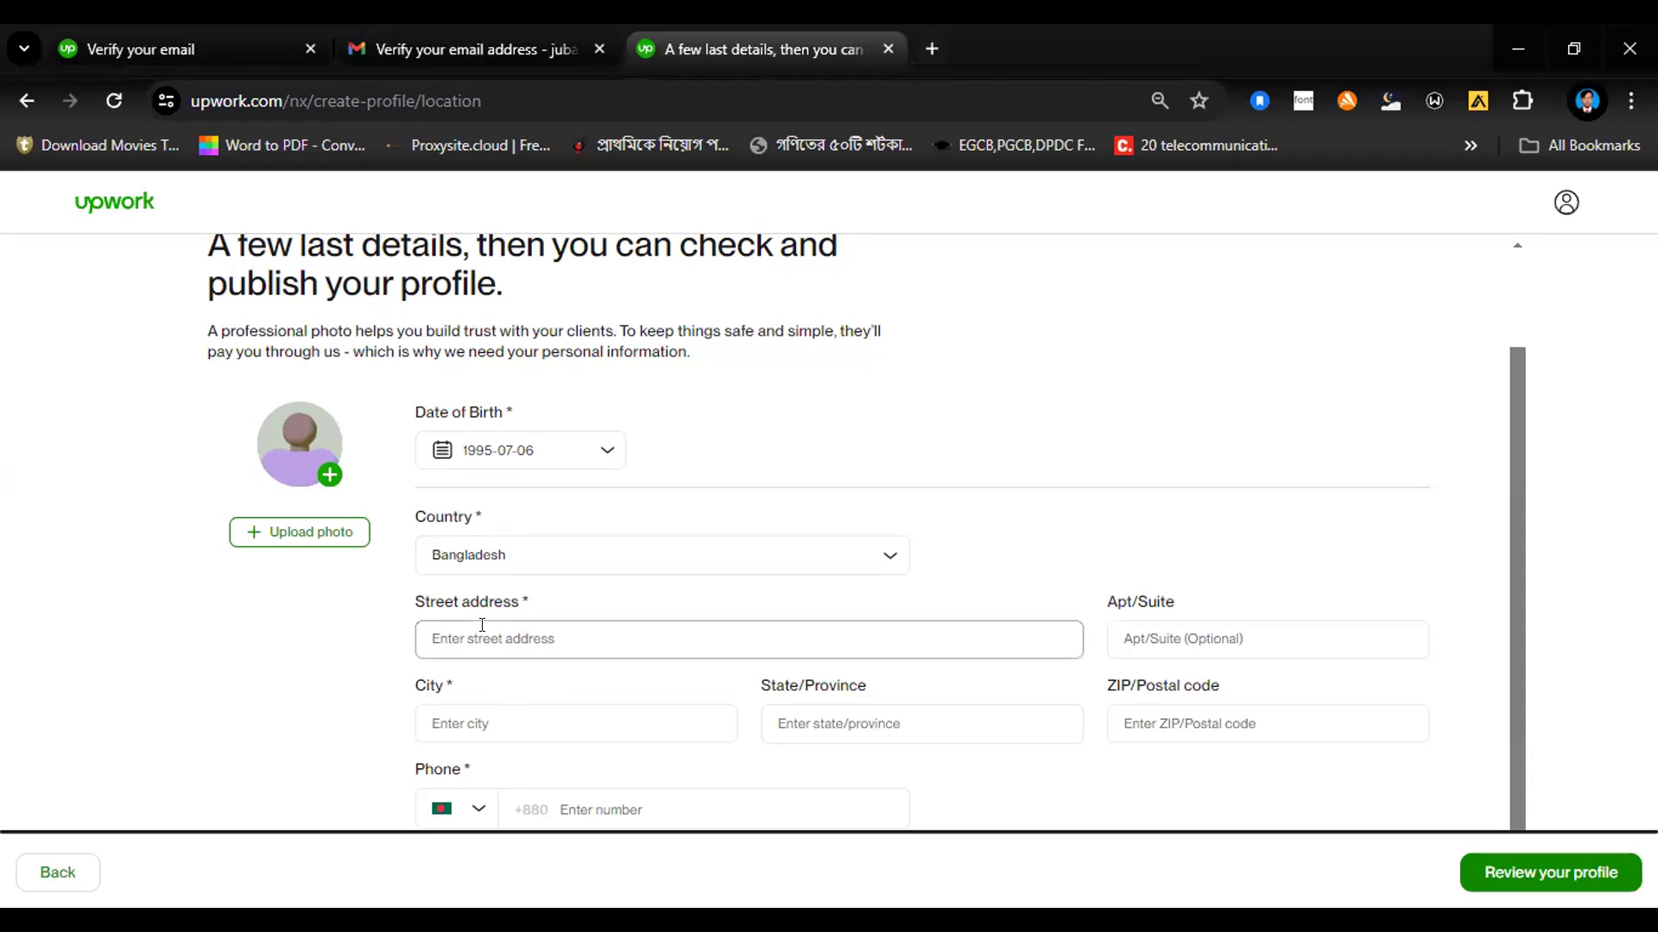
text(Ho)
text(l)
text(ding)
key(BackSpace)
key(BackSpace)
key(BackSpace)
key(BackSpace)
key(BackSpace)
key(BackSpace)
Step: Fill in the freelancer's city by choosing the matching suggestion
click(445, 717)
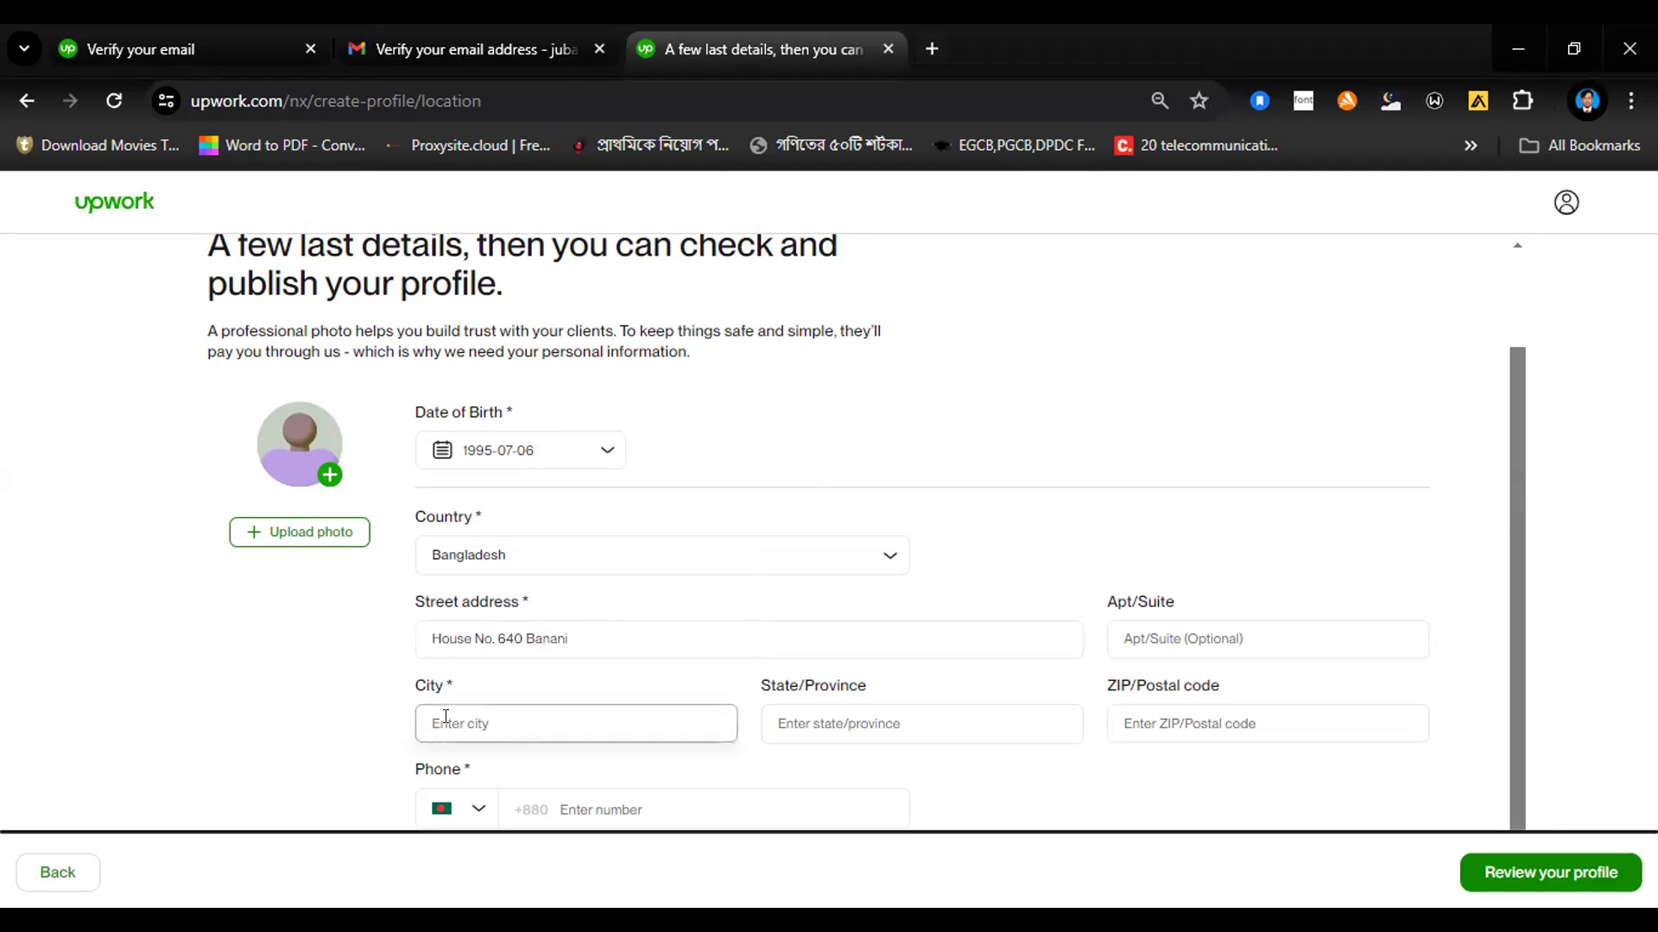
text(D)
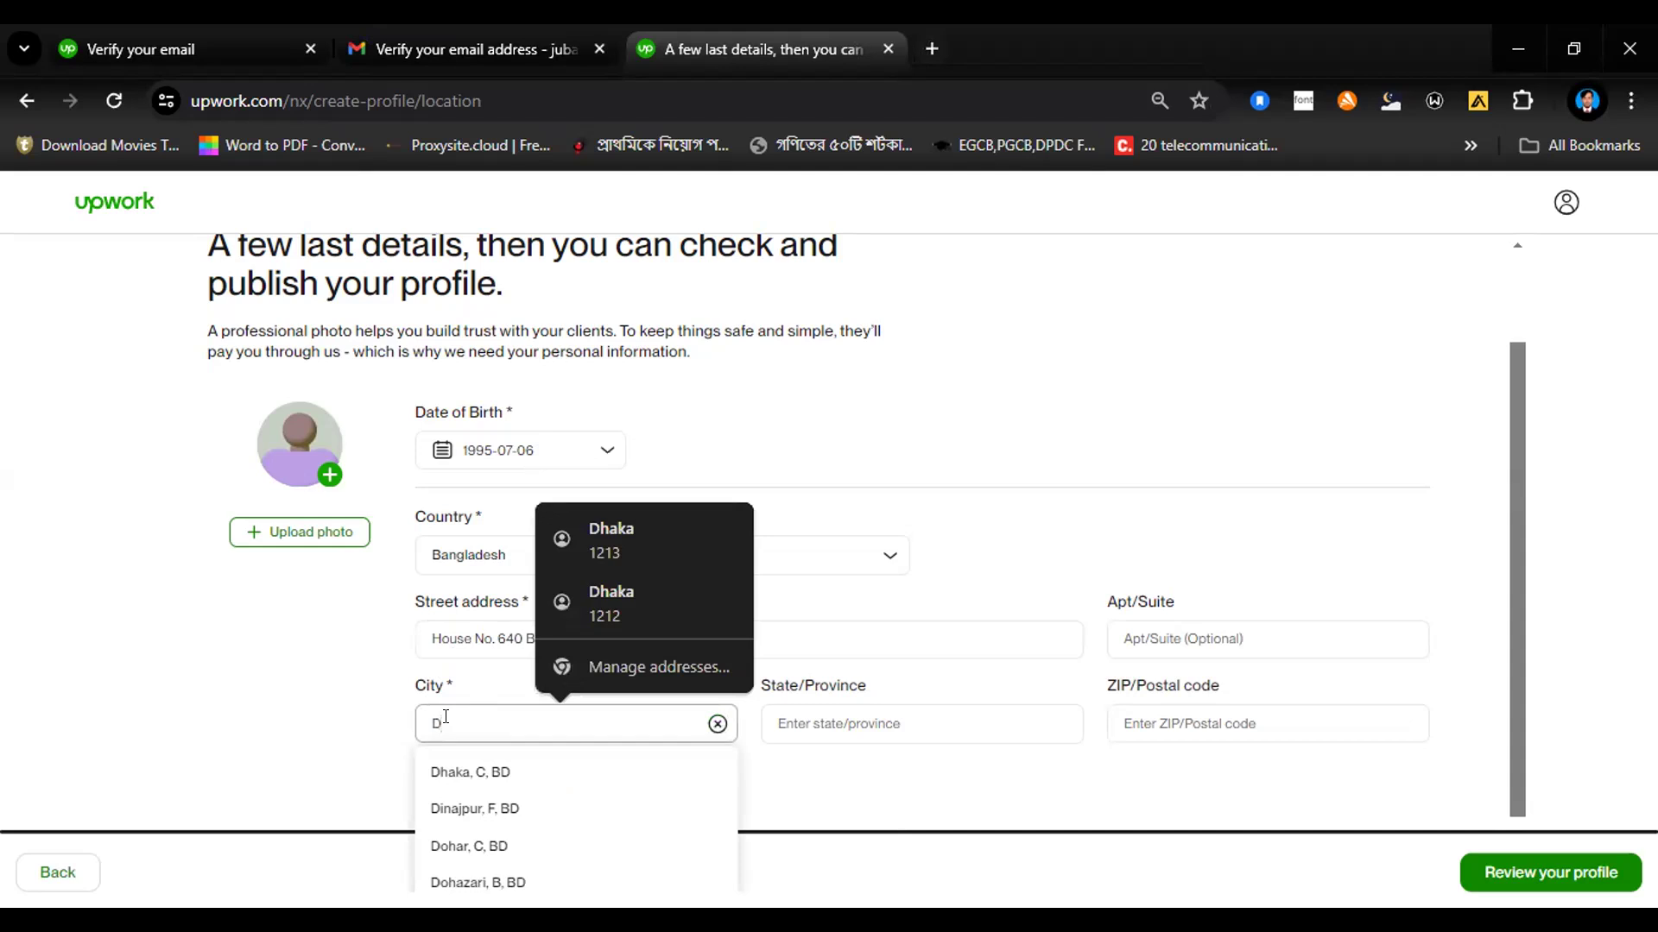
click(439, 775)
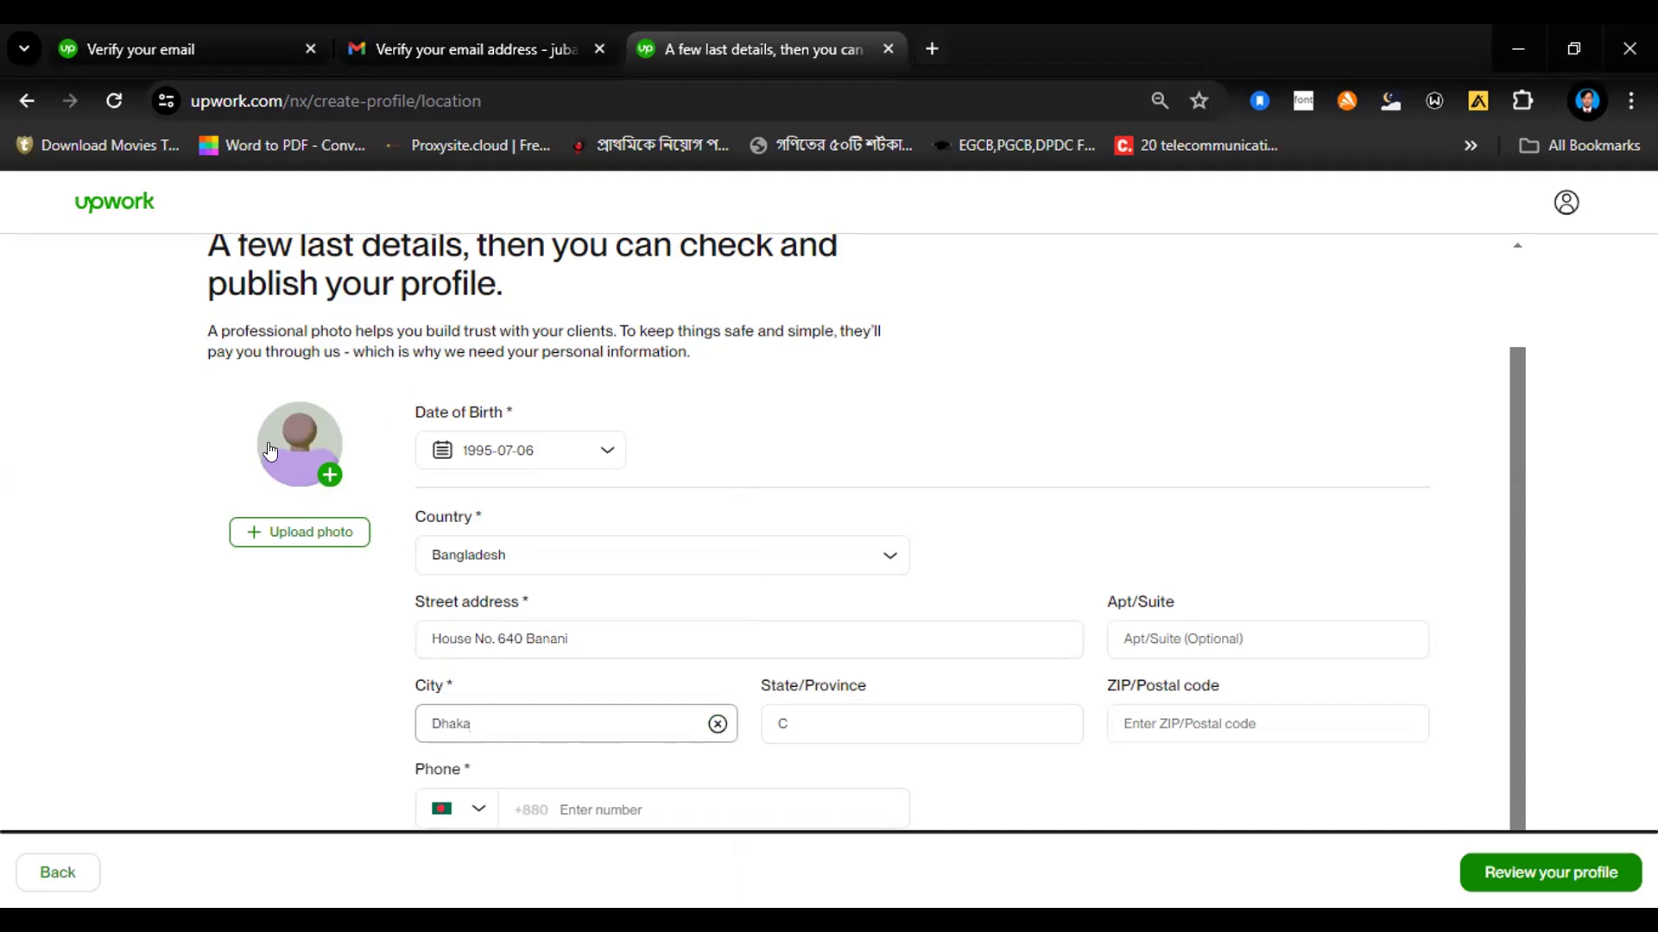
Step: Upload the image DSC_7337-1 from the D: drive as the profile photo, shifting it down so the whole head fits the circle
click(277, 532)
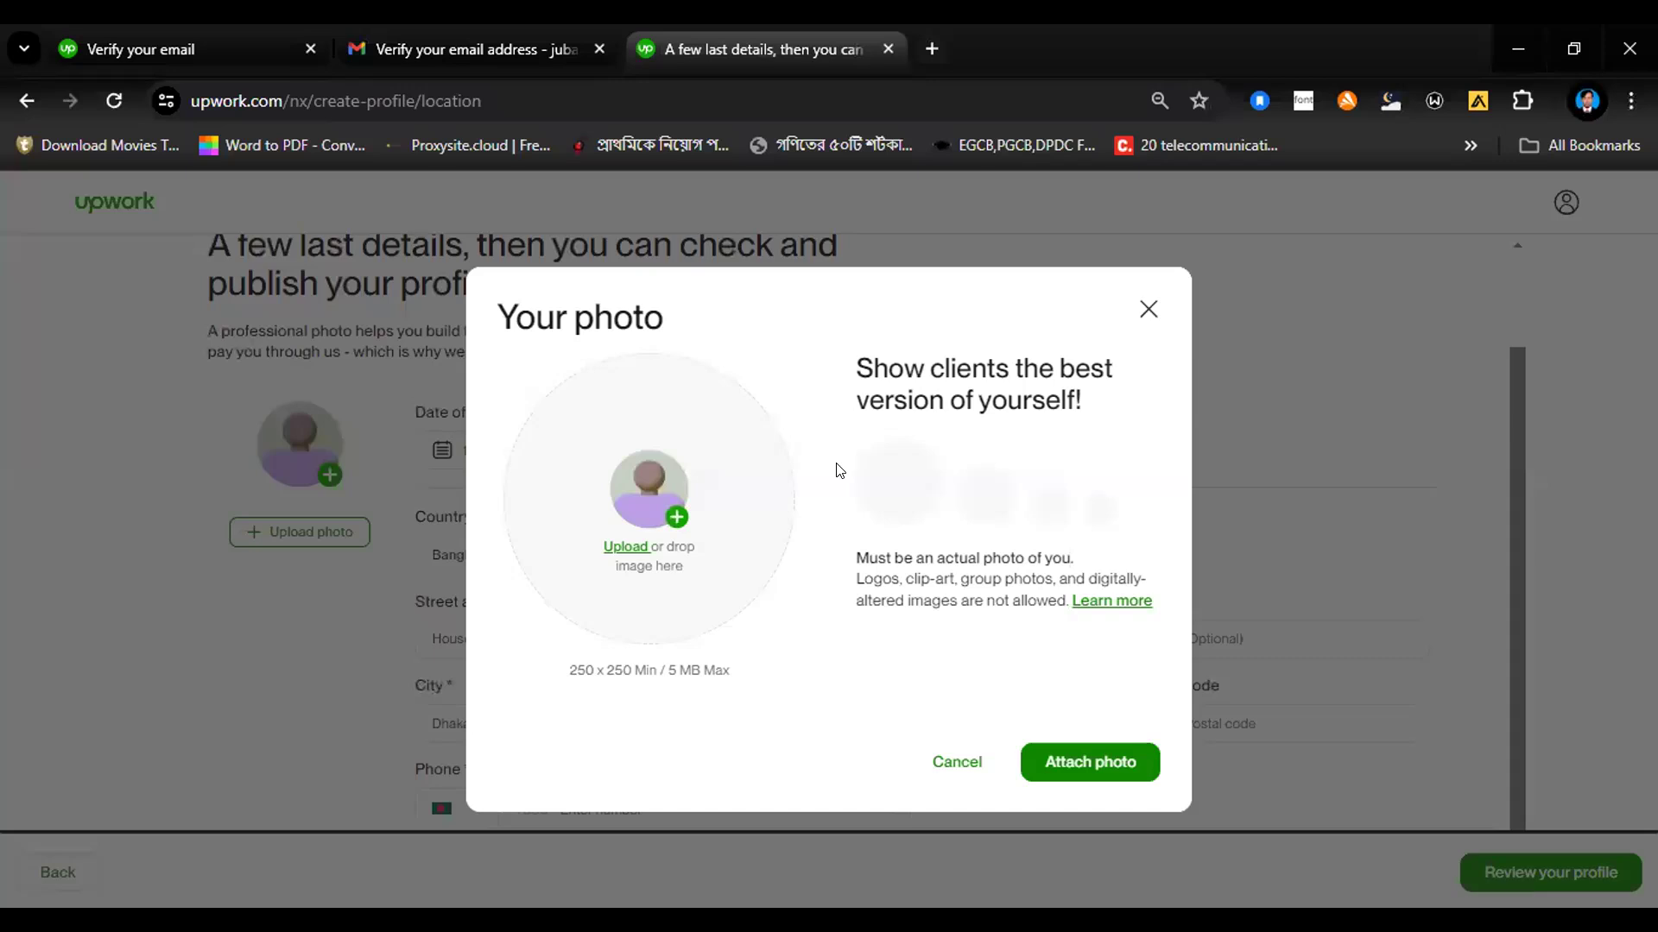
click(625, 546)
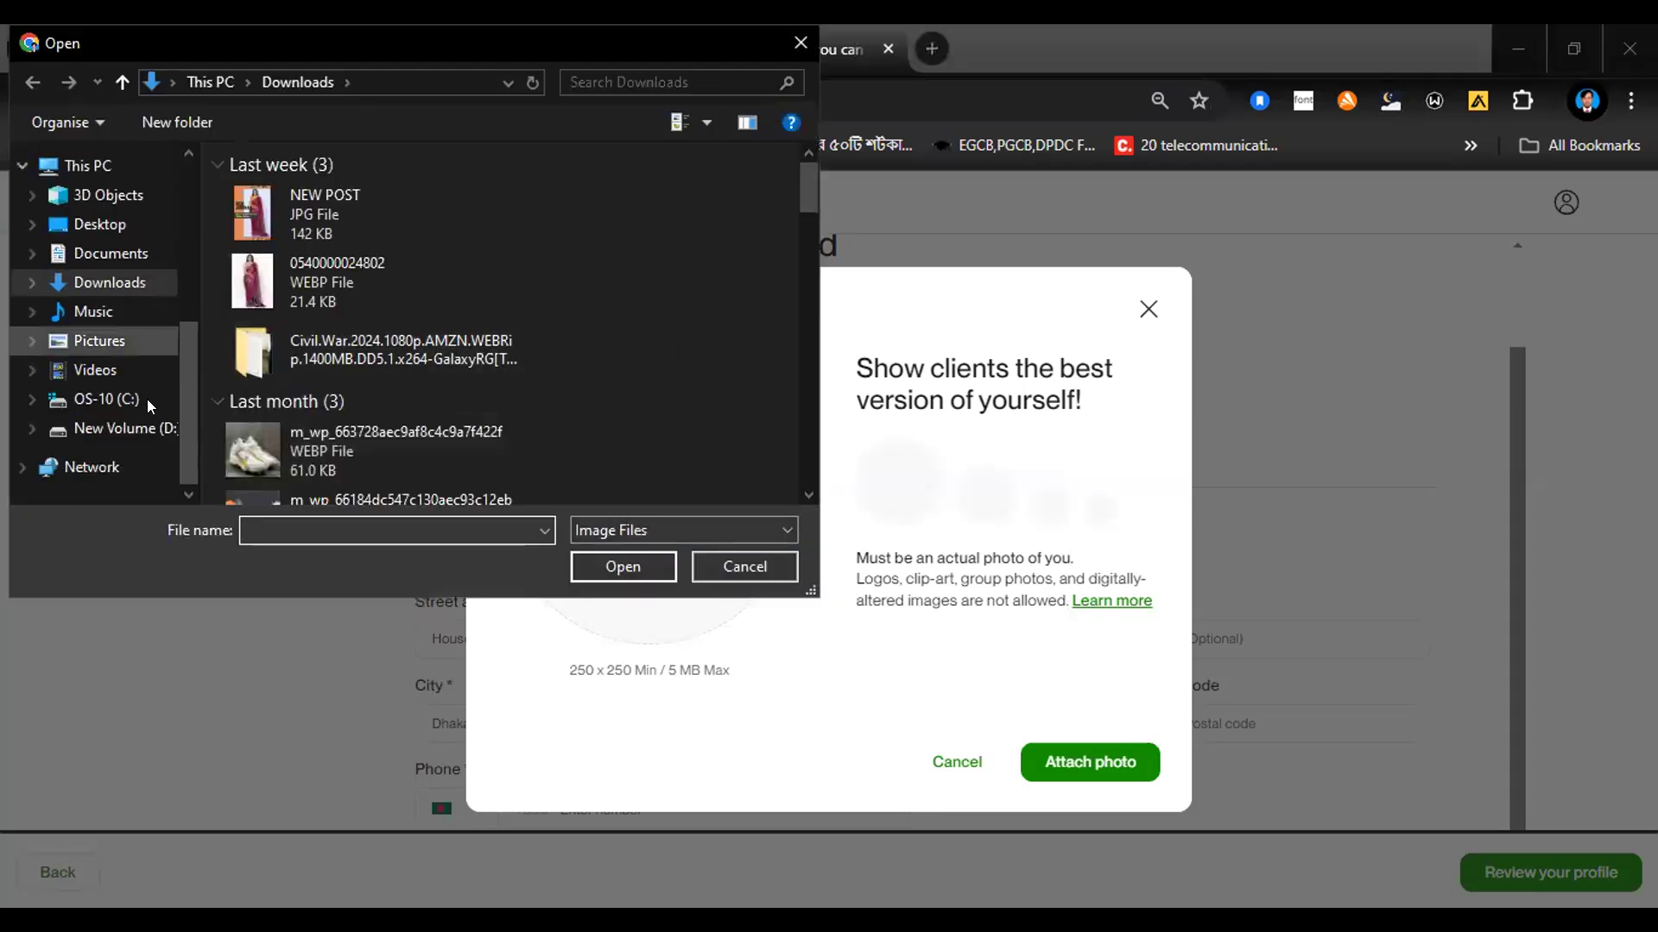
click(142, 427)
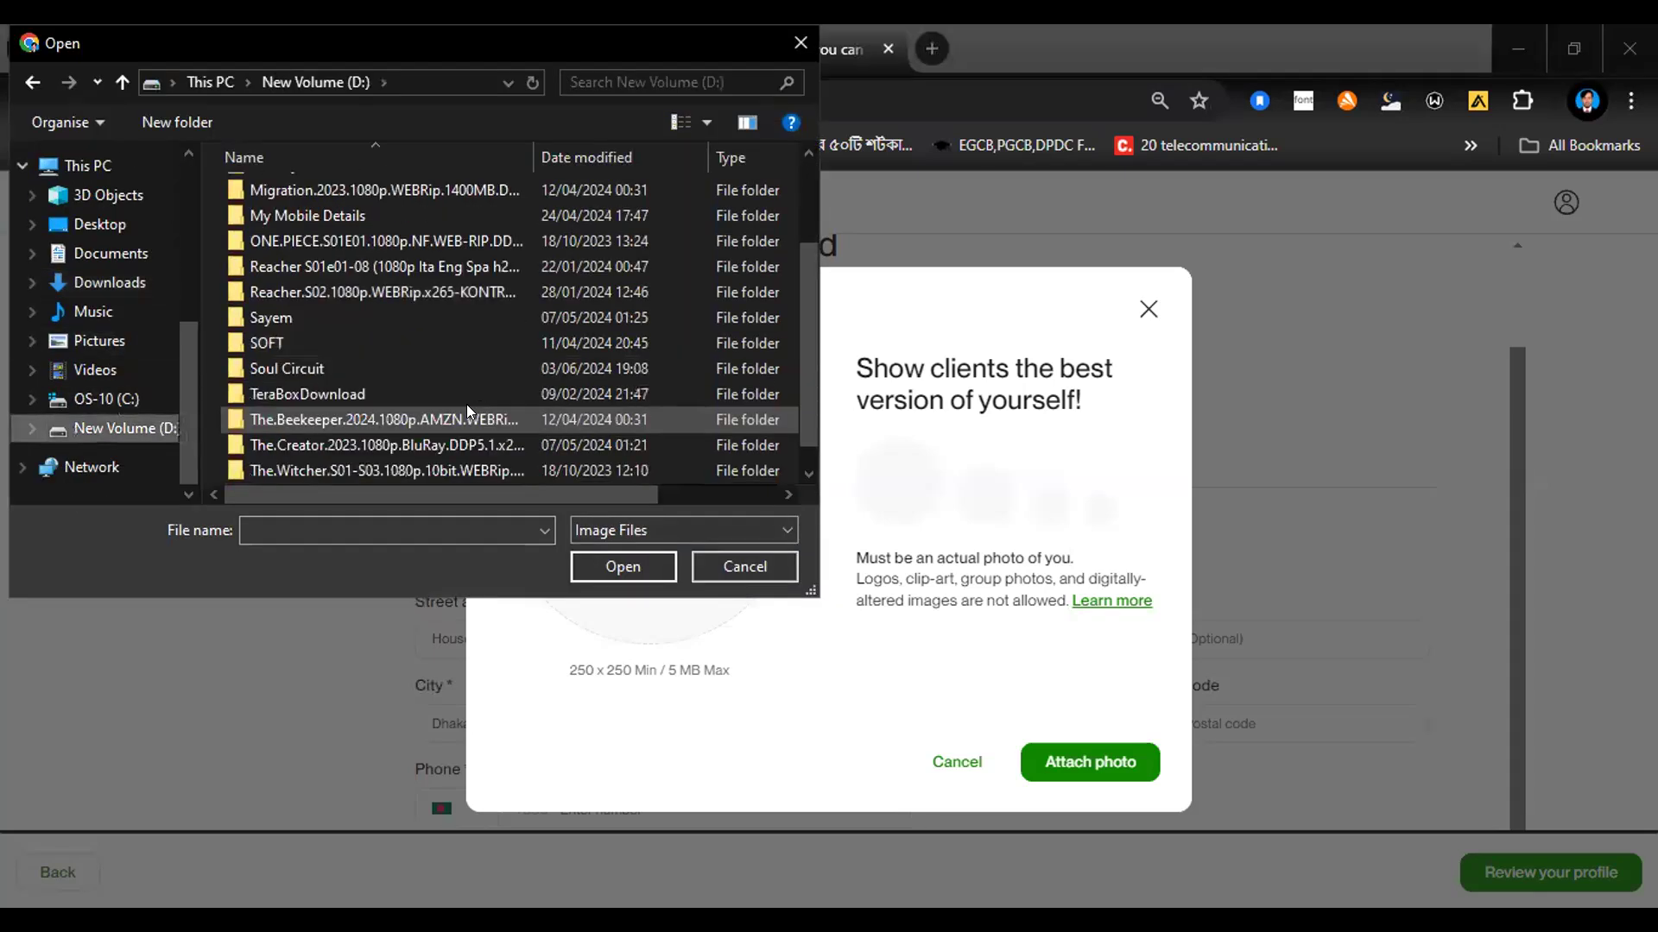
scroll(469, 411, down, 1)
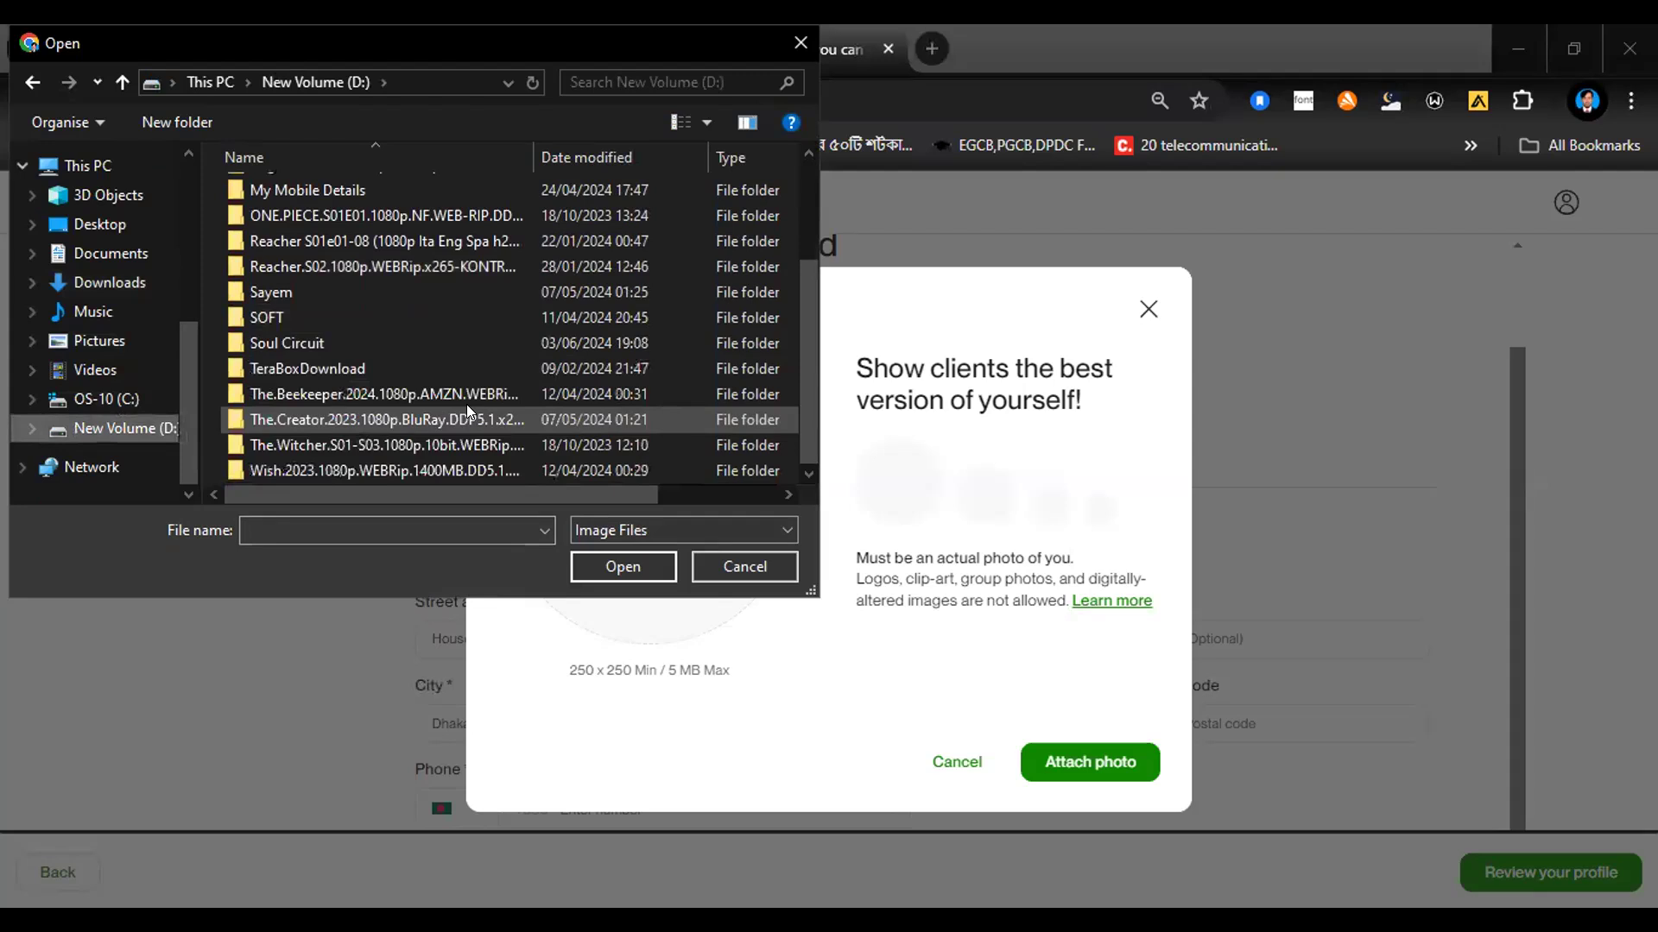
double_click(354, 291)
scroll(428, 397, down, 5)
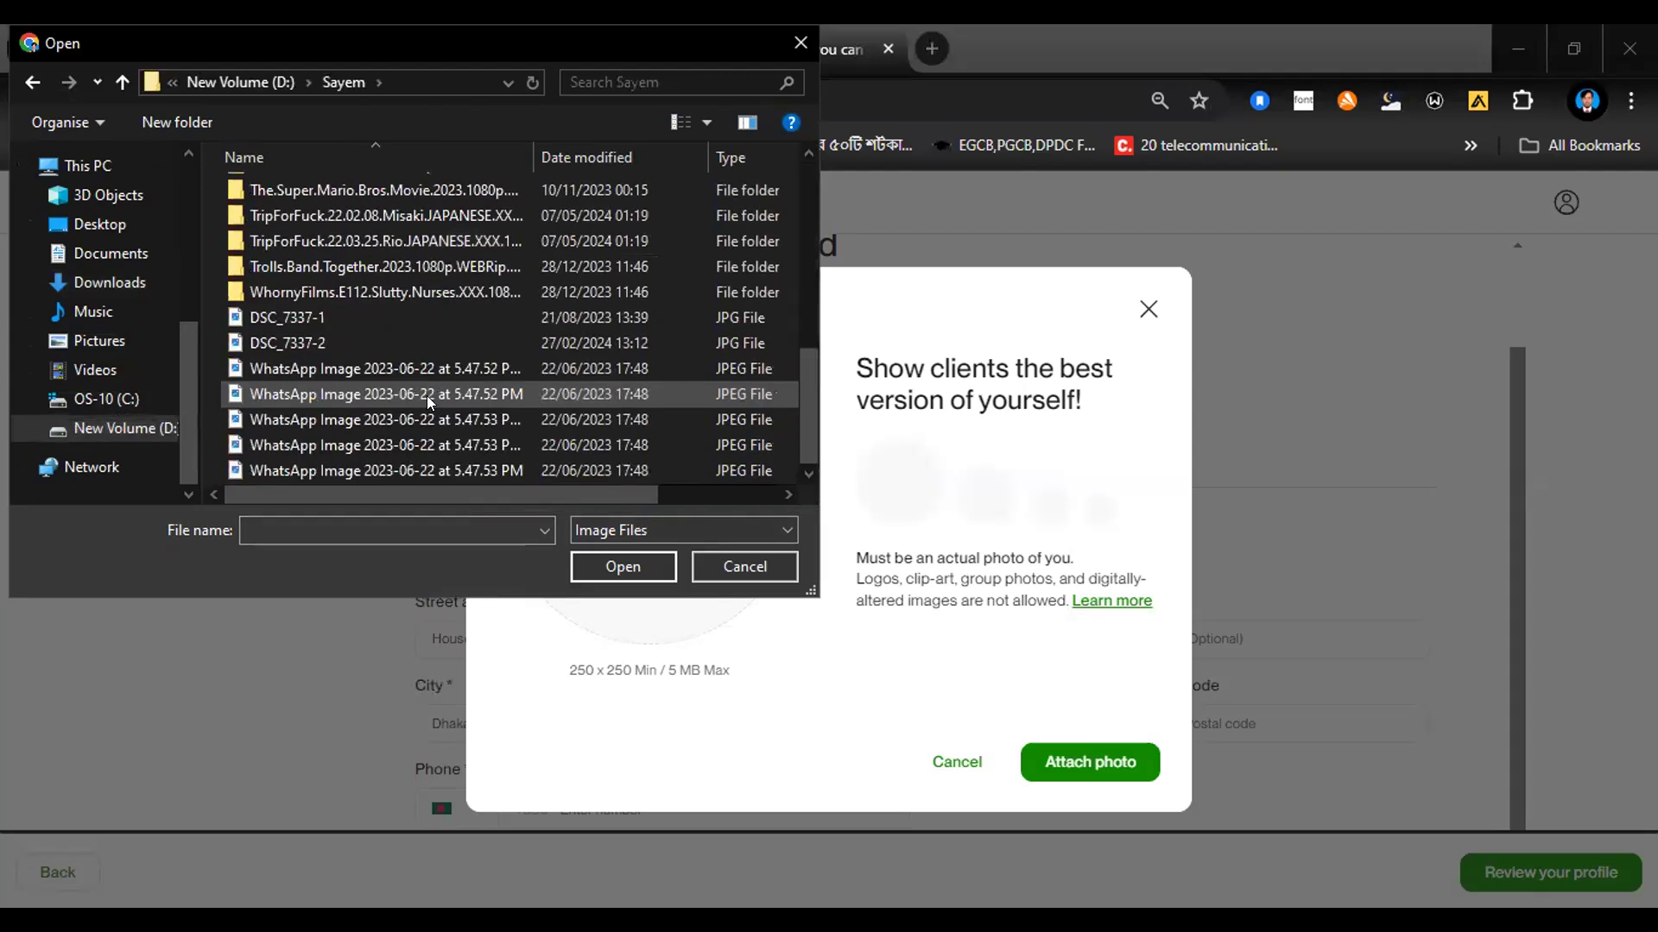
click(362, 318)
key(Tab)
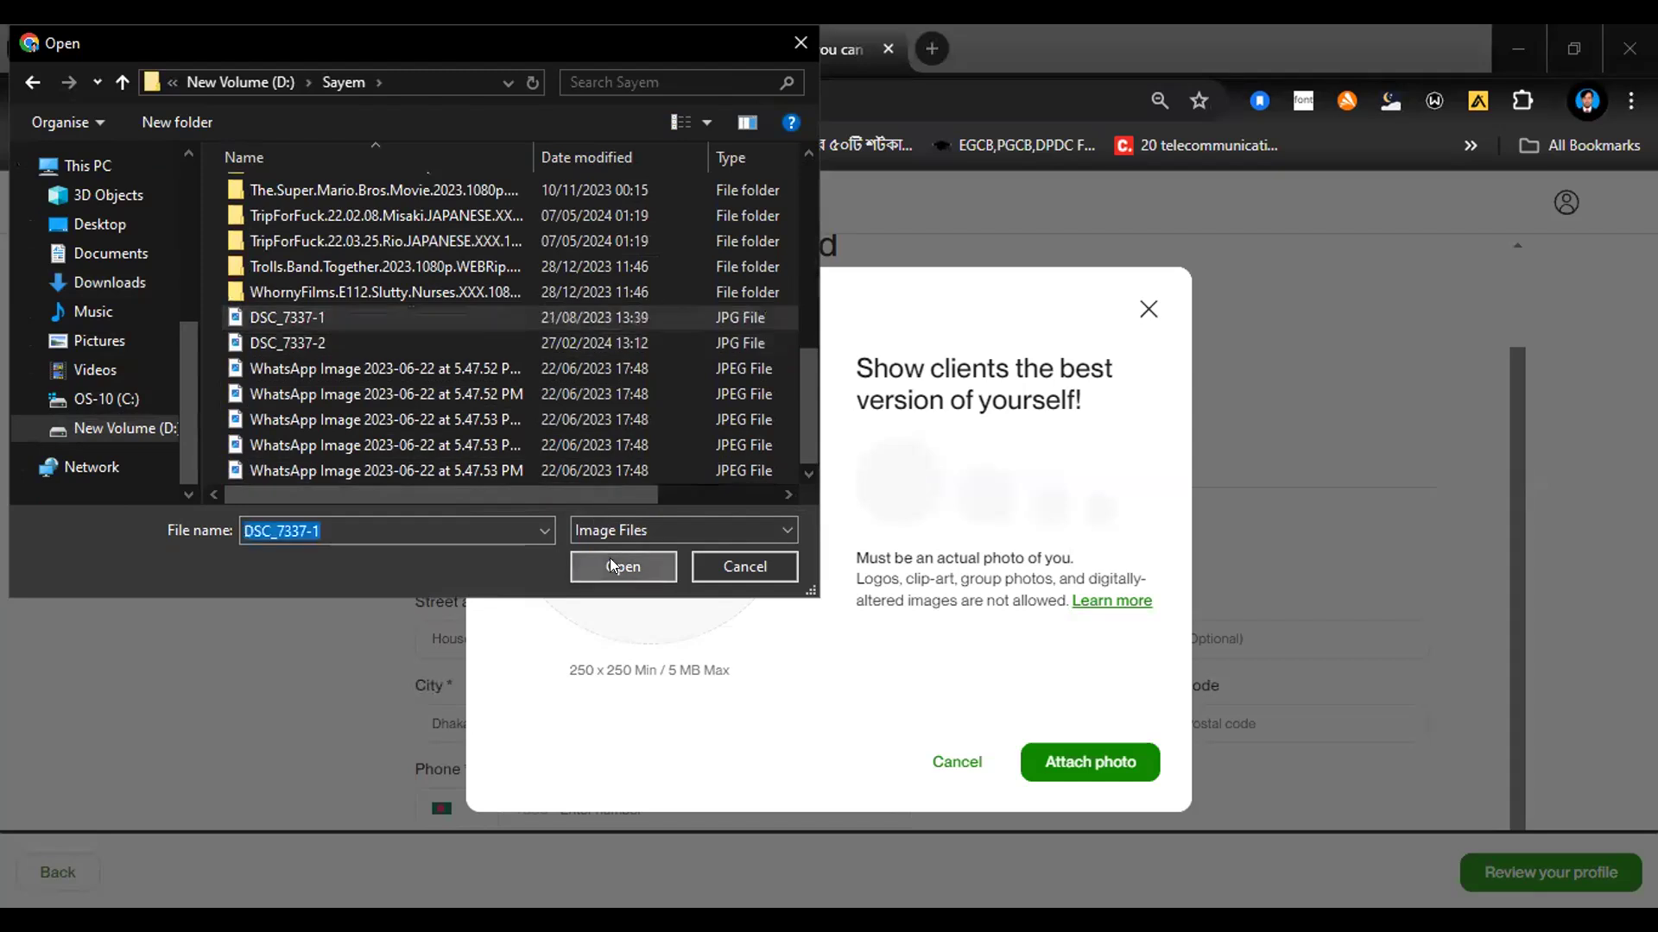
key(Return)
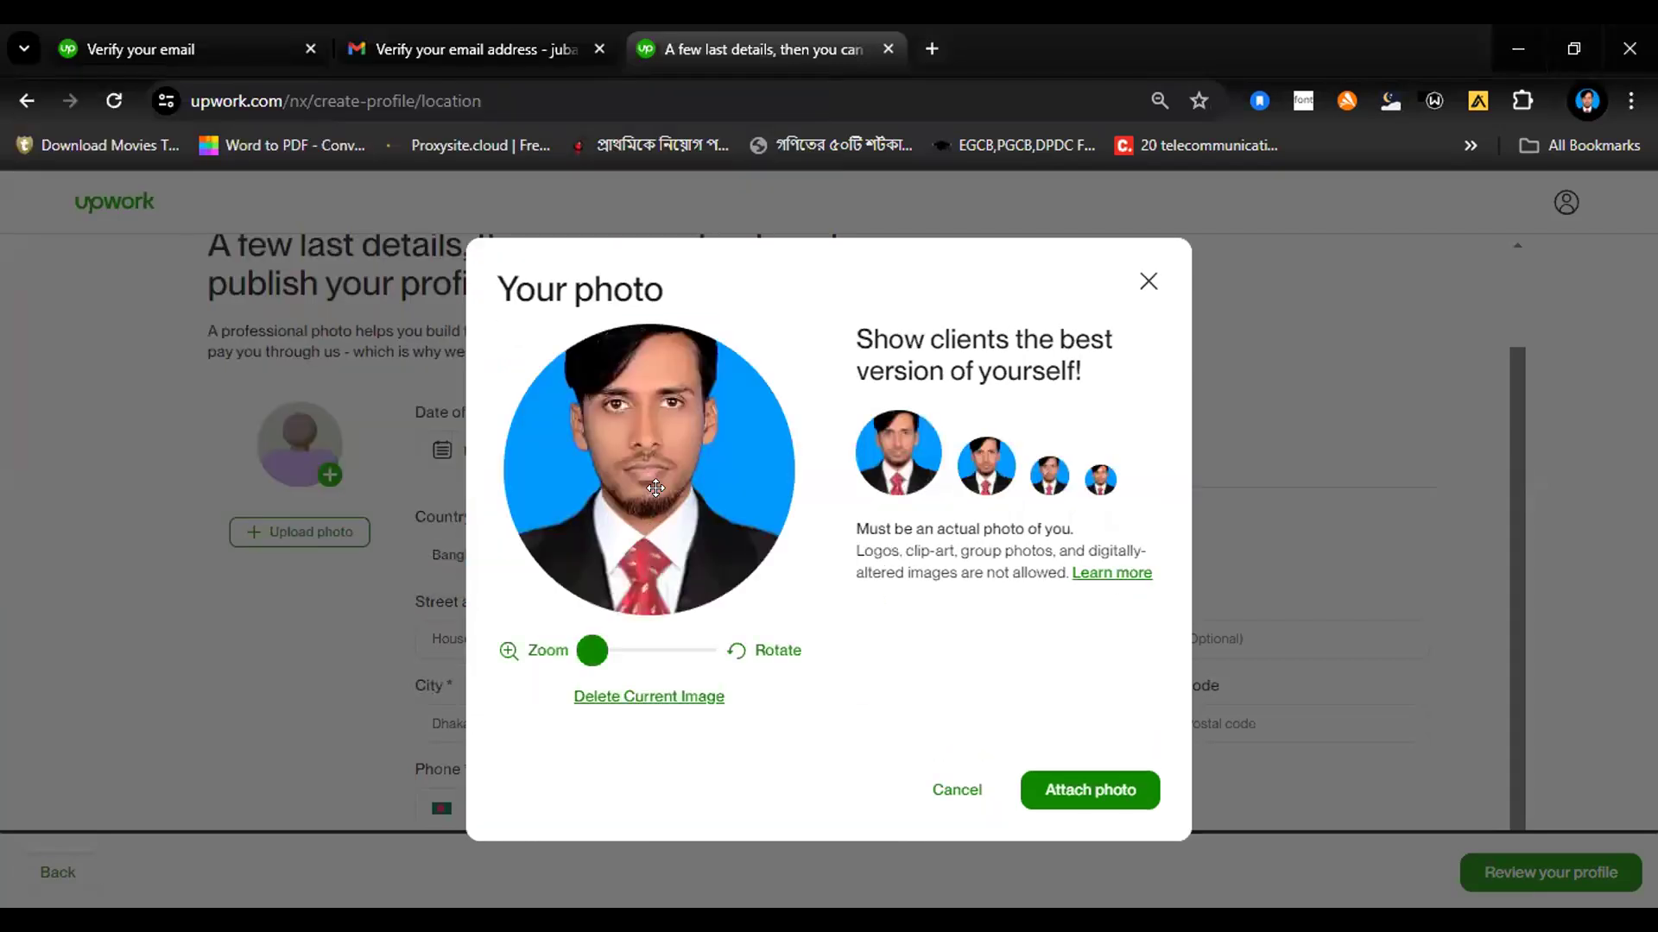
drag(650, 467, 658, 518)
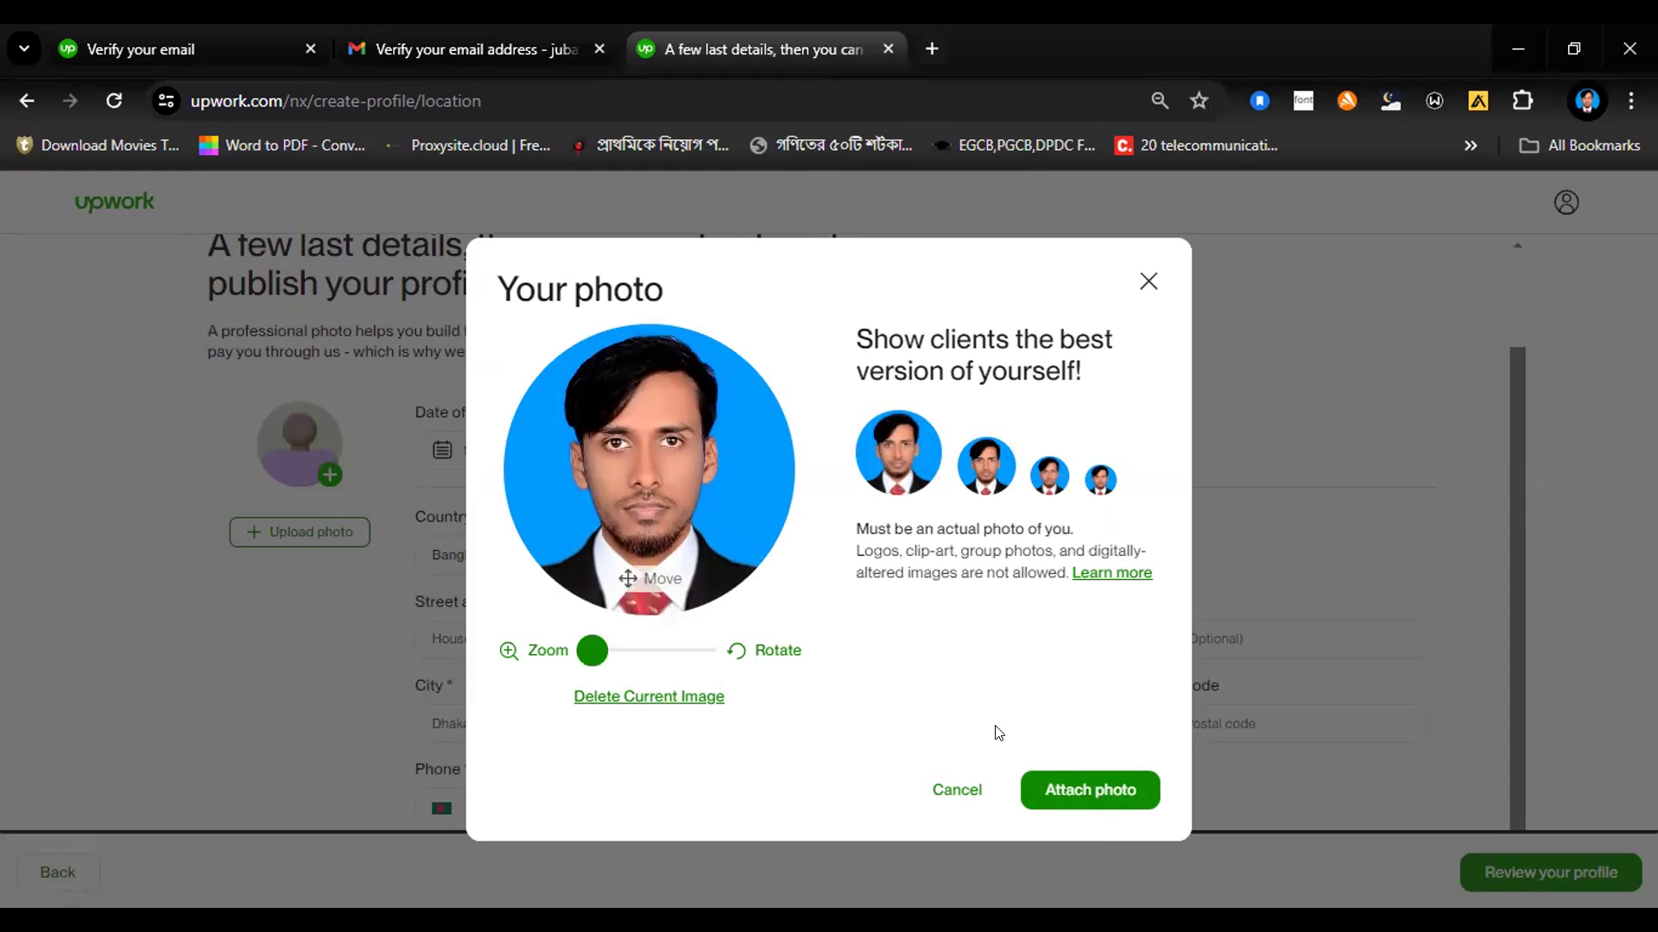
click(1088, 789)
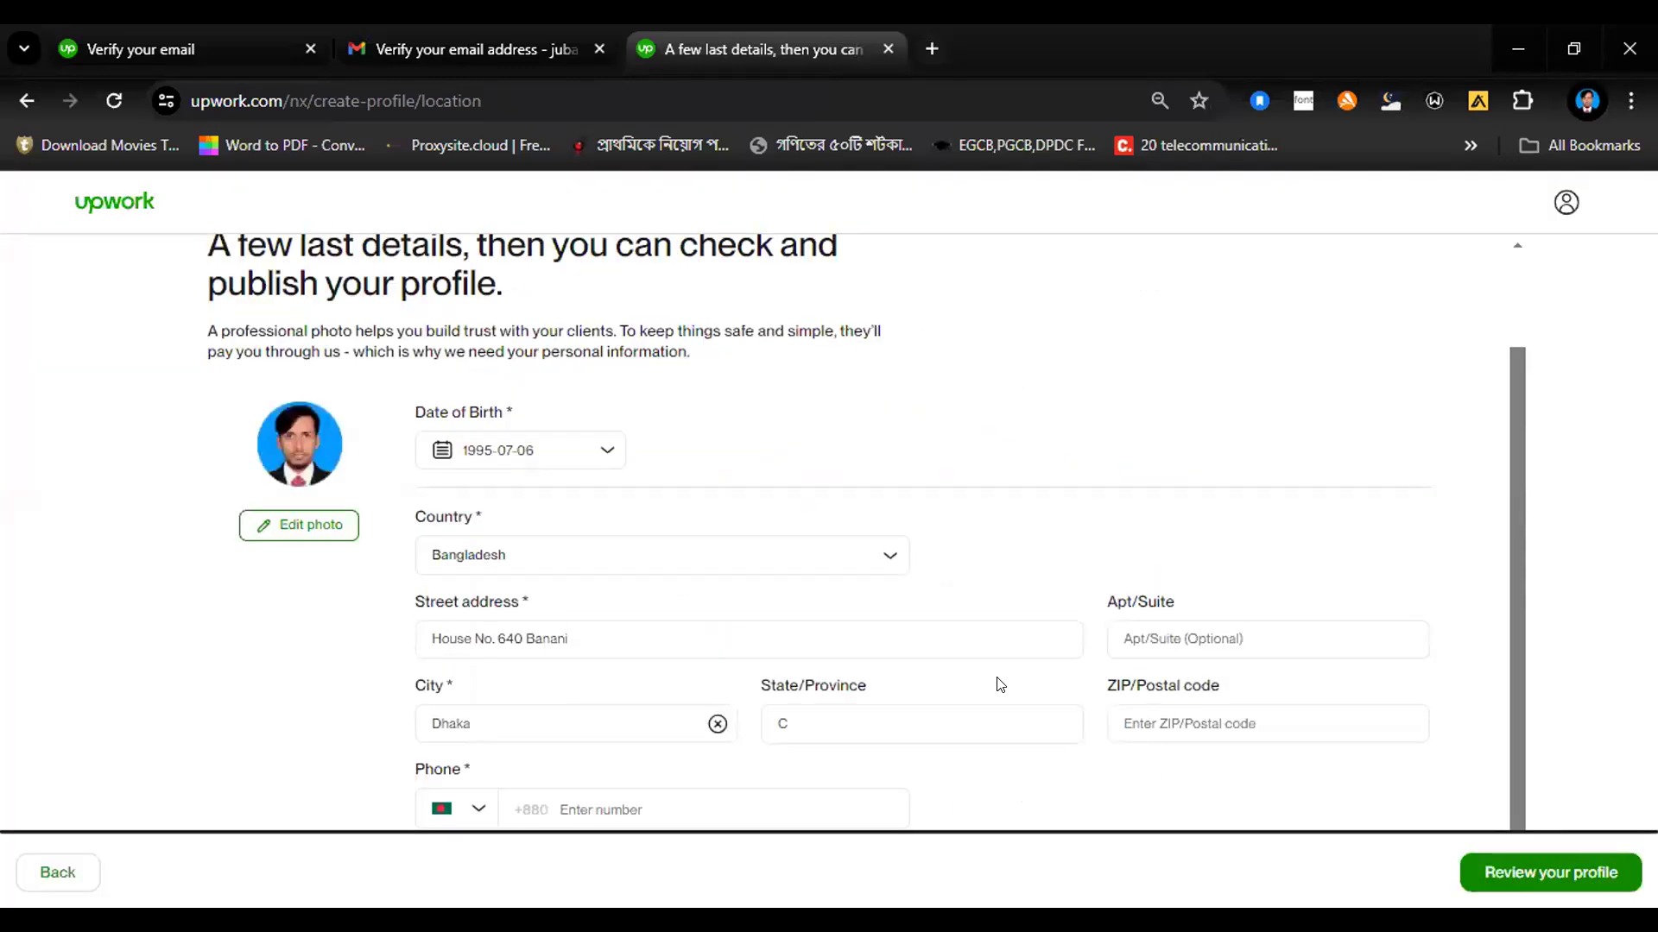
Step: Enter the freelancer's phone number, leave the postal code empty and continue to the profile review
click(574, 800)
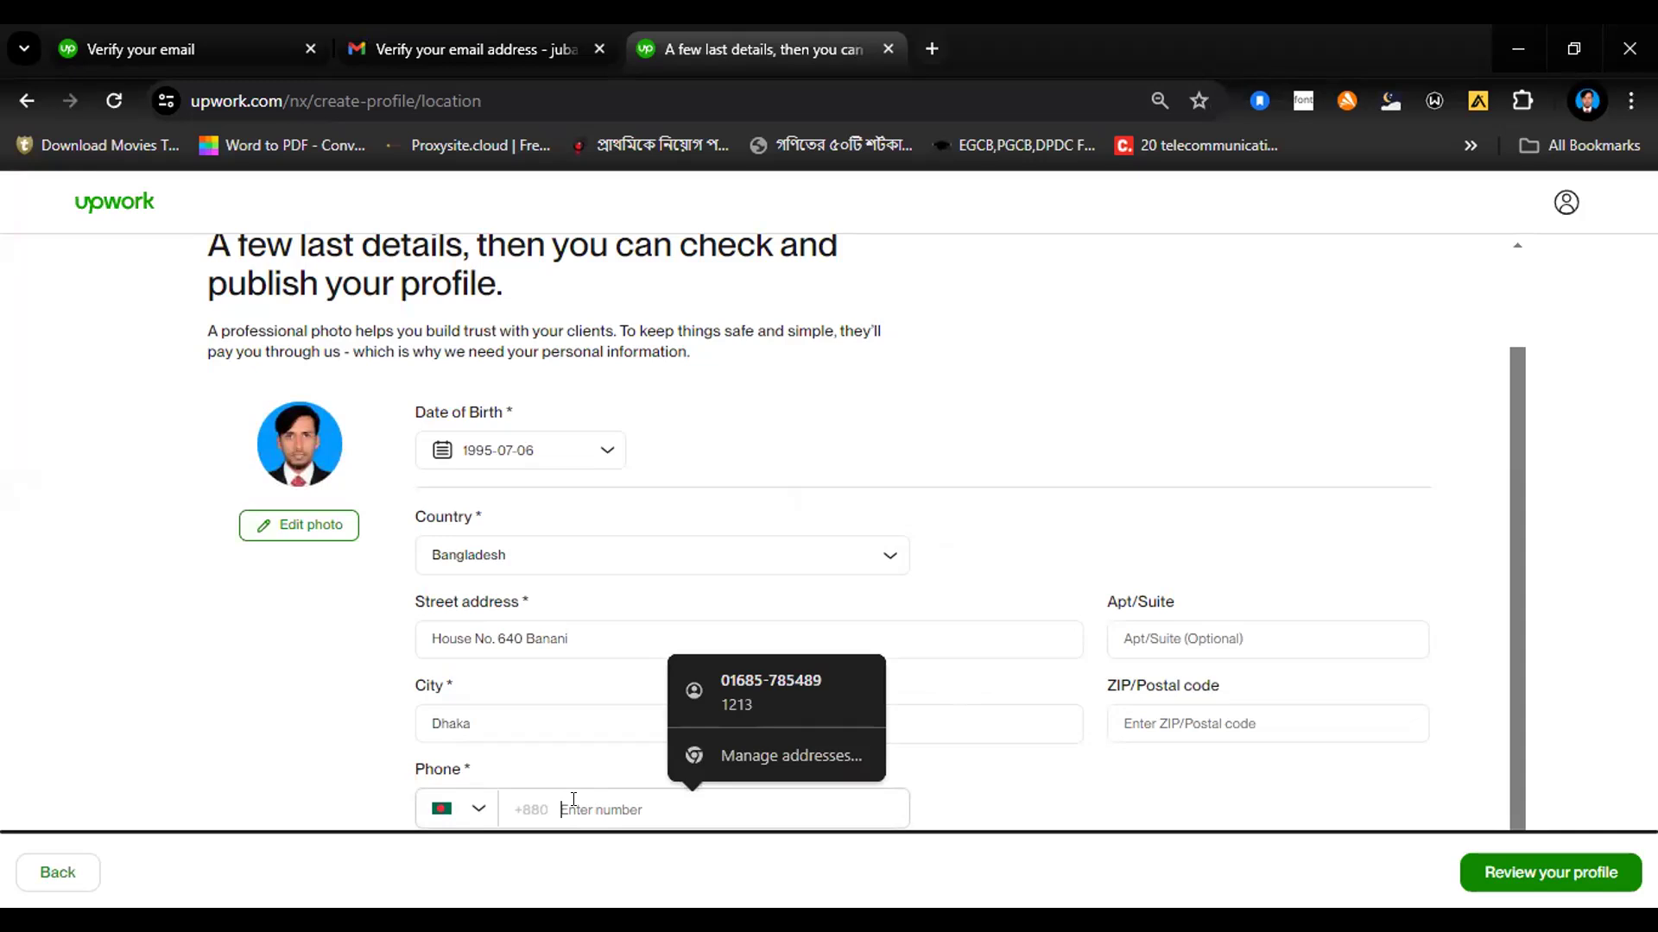
click(1181, 713)
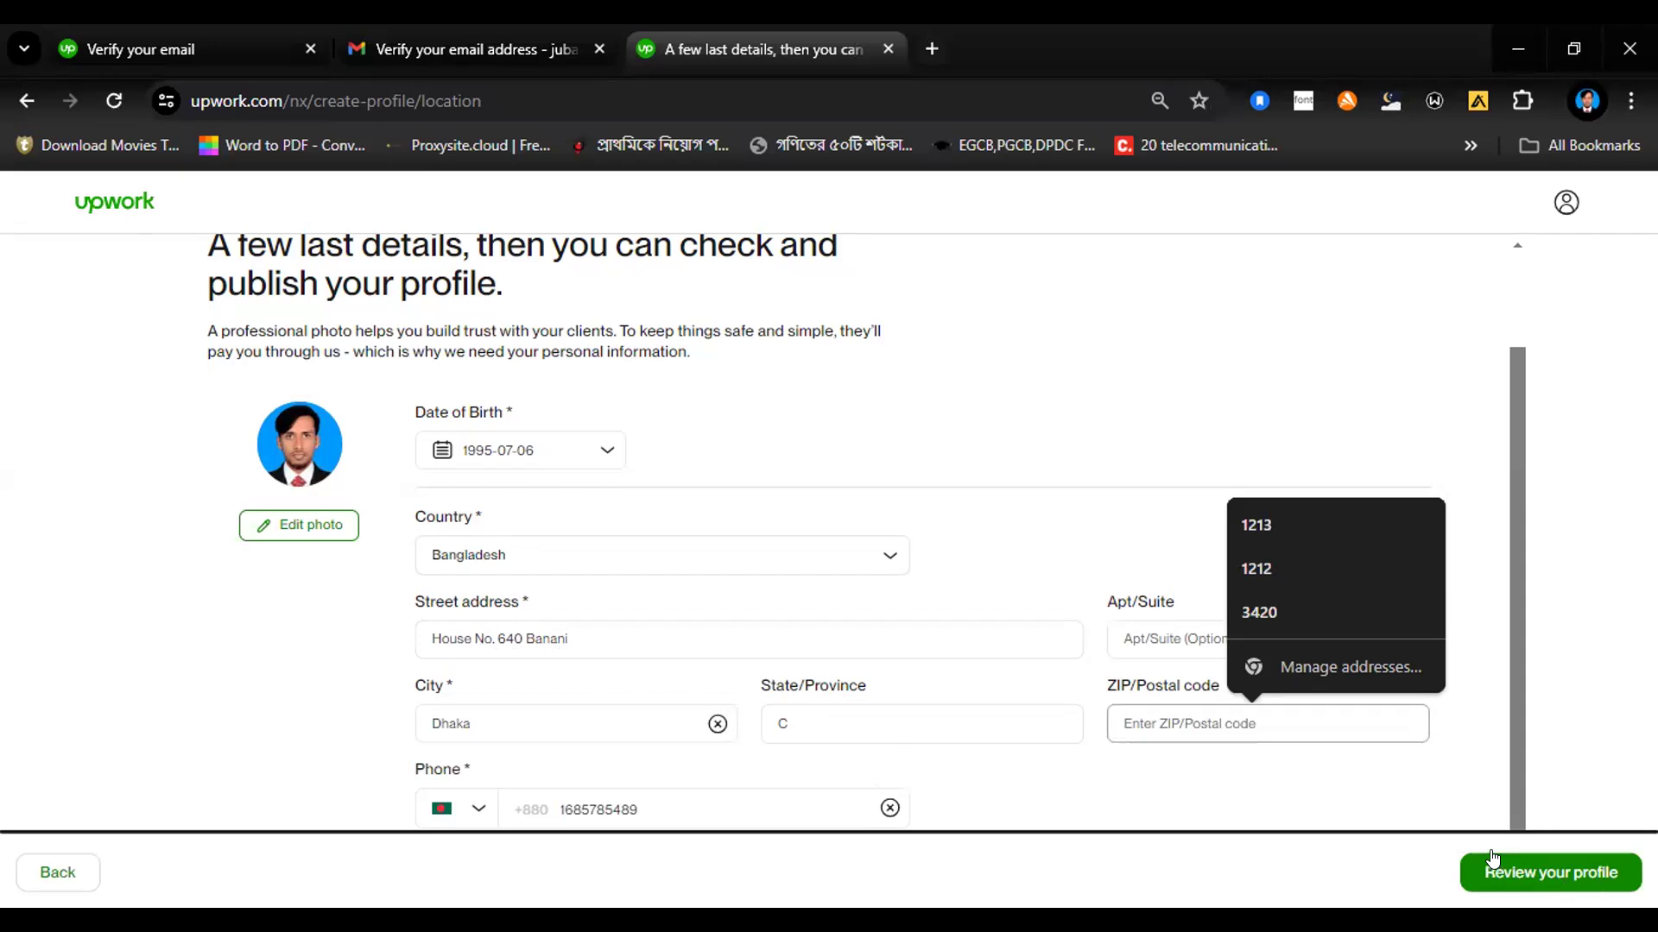
click(1542, 872)
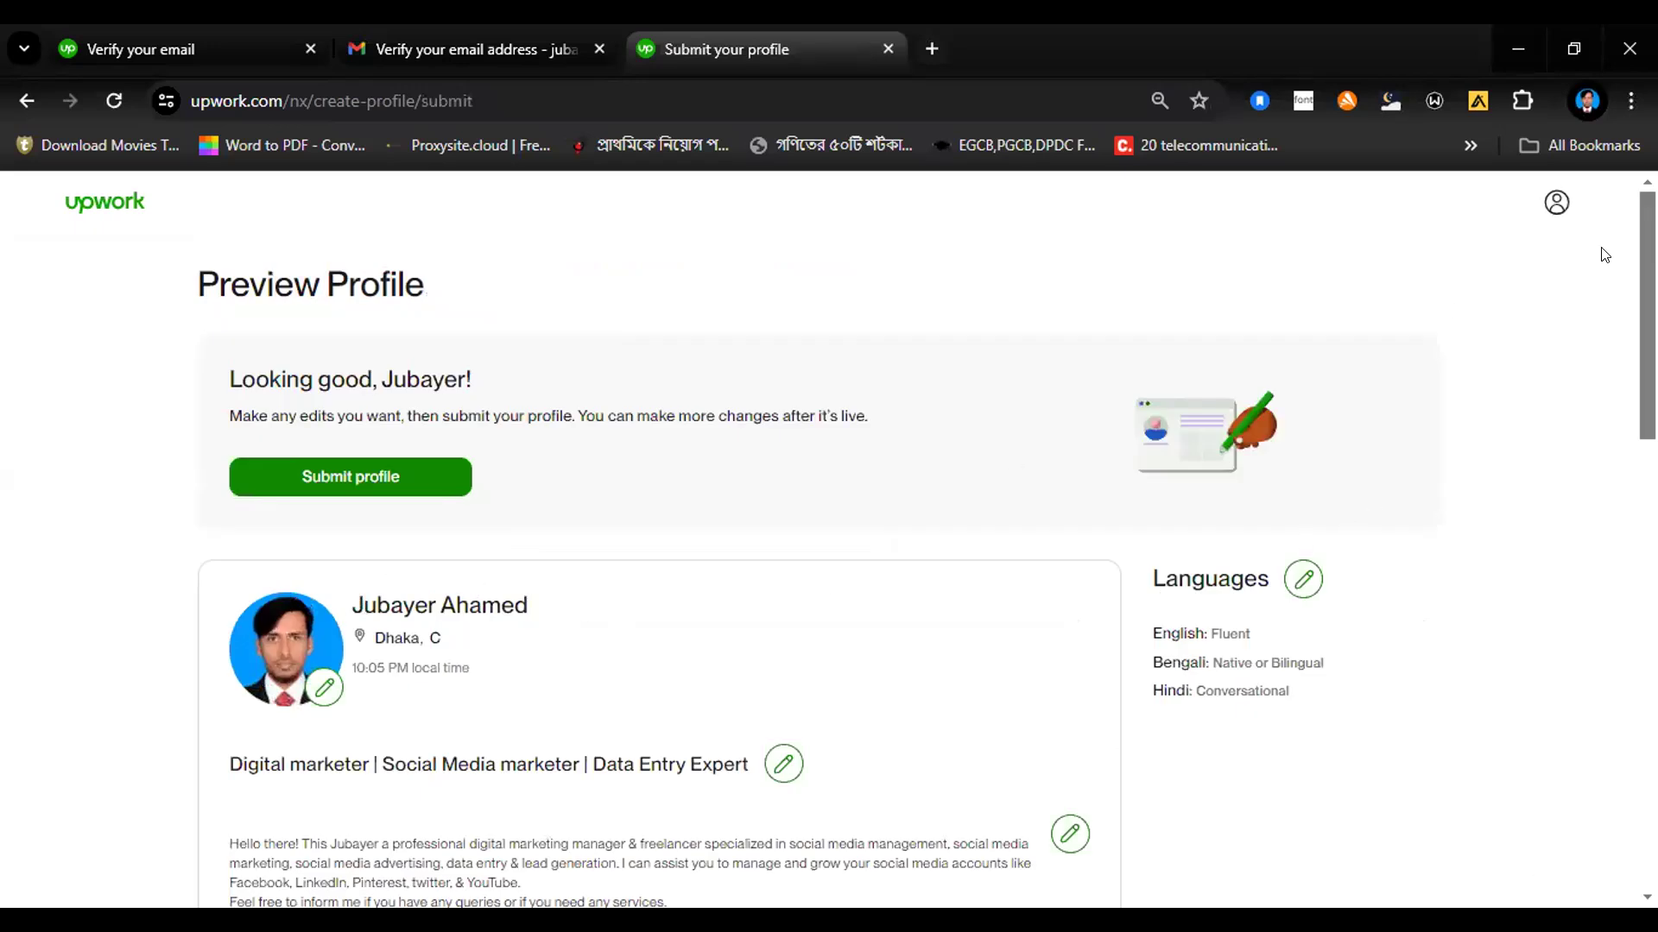
Step: Review the bio, skills, work history and education in the profile preview and submit the profile
scroll(861, 542, down, 2)
scroll(860, 542, down, 3)
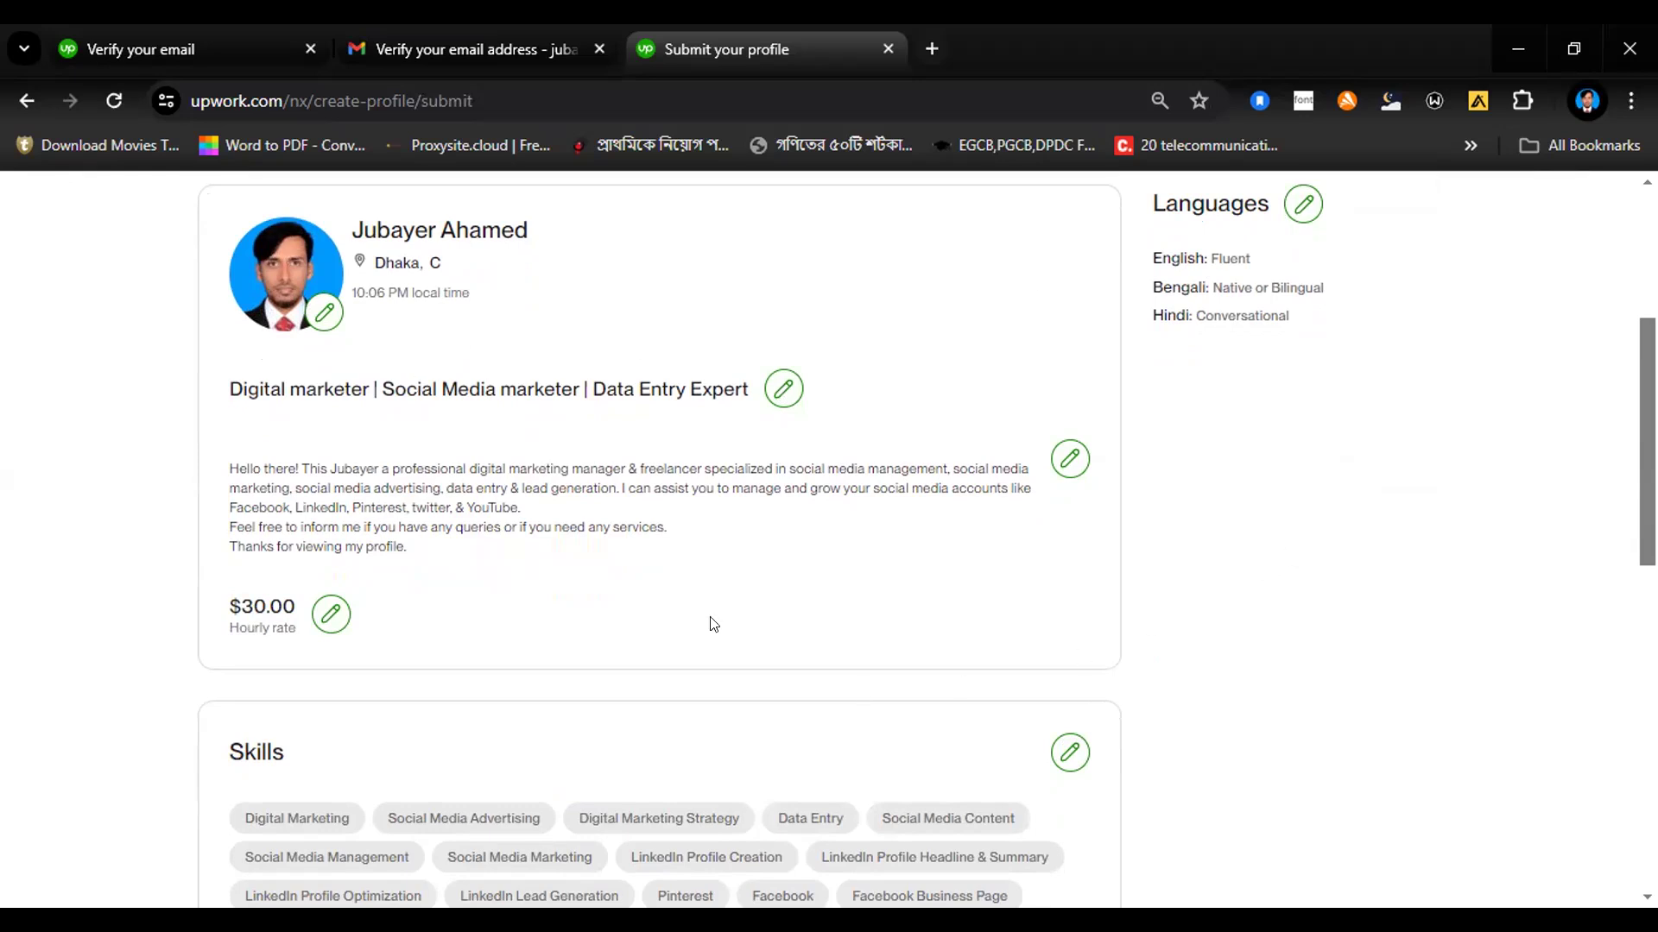
scroll(656, 536, down, 7)
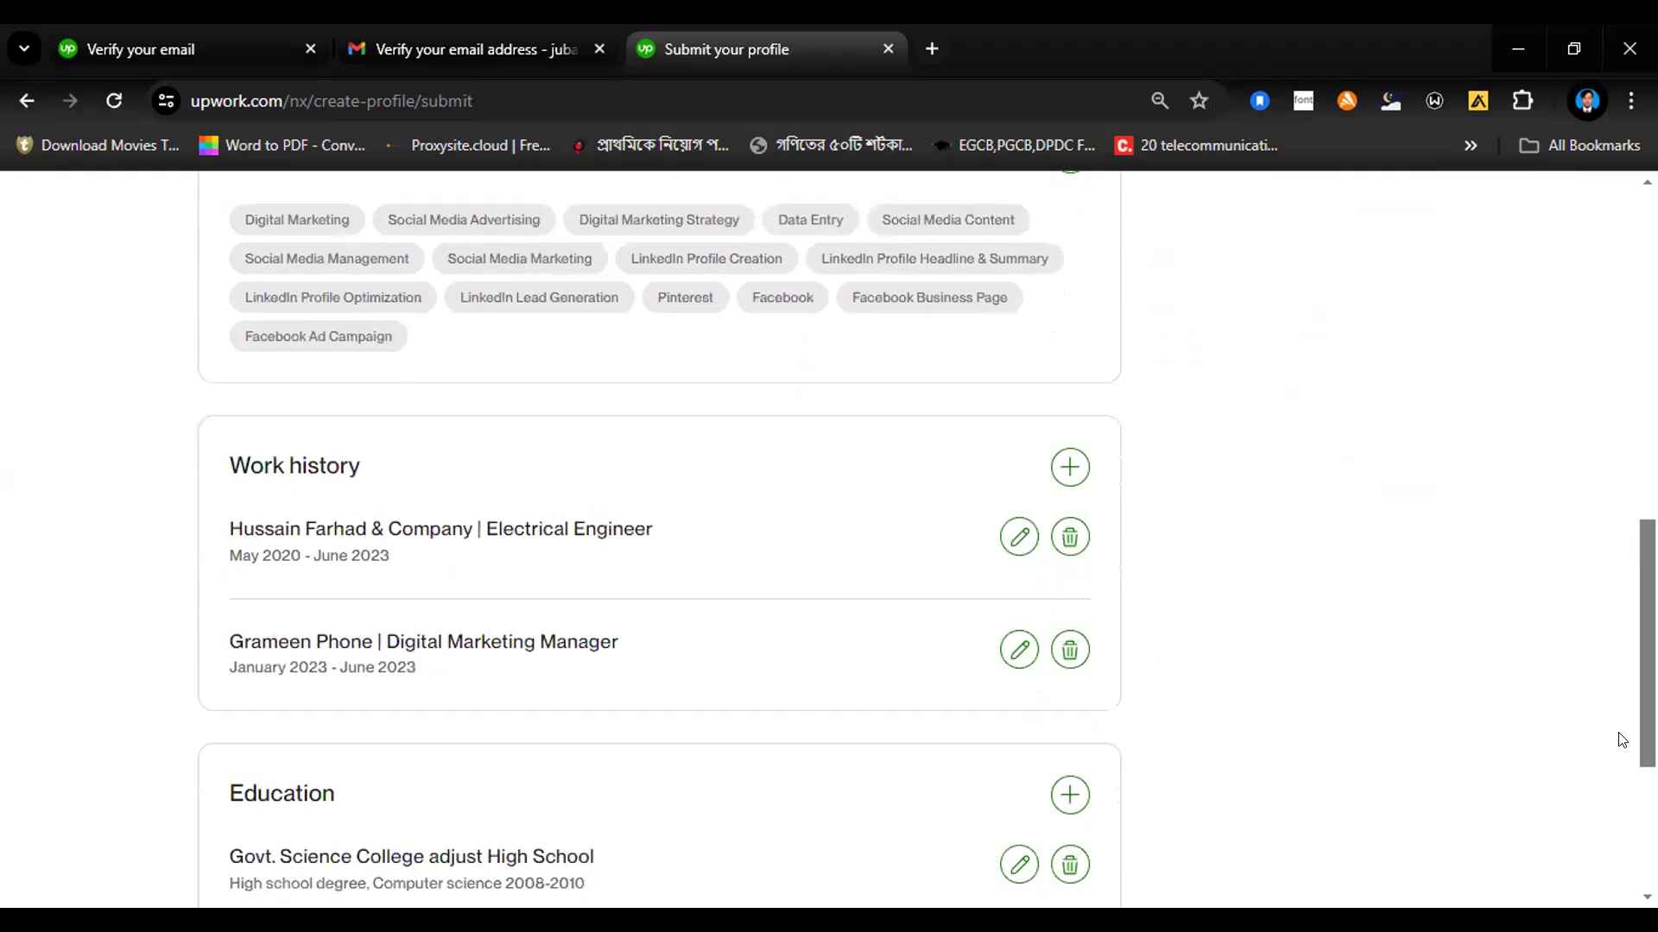
scroll(1595, 850, down, 4)
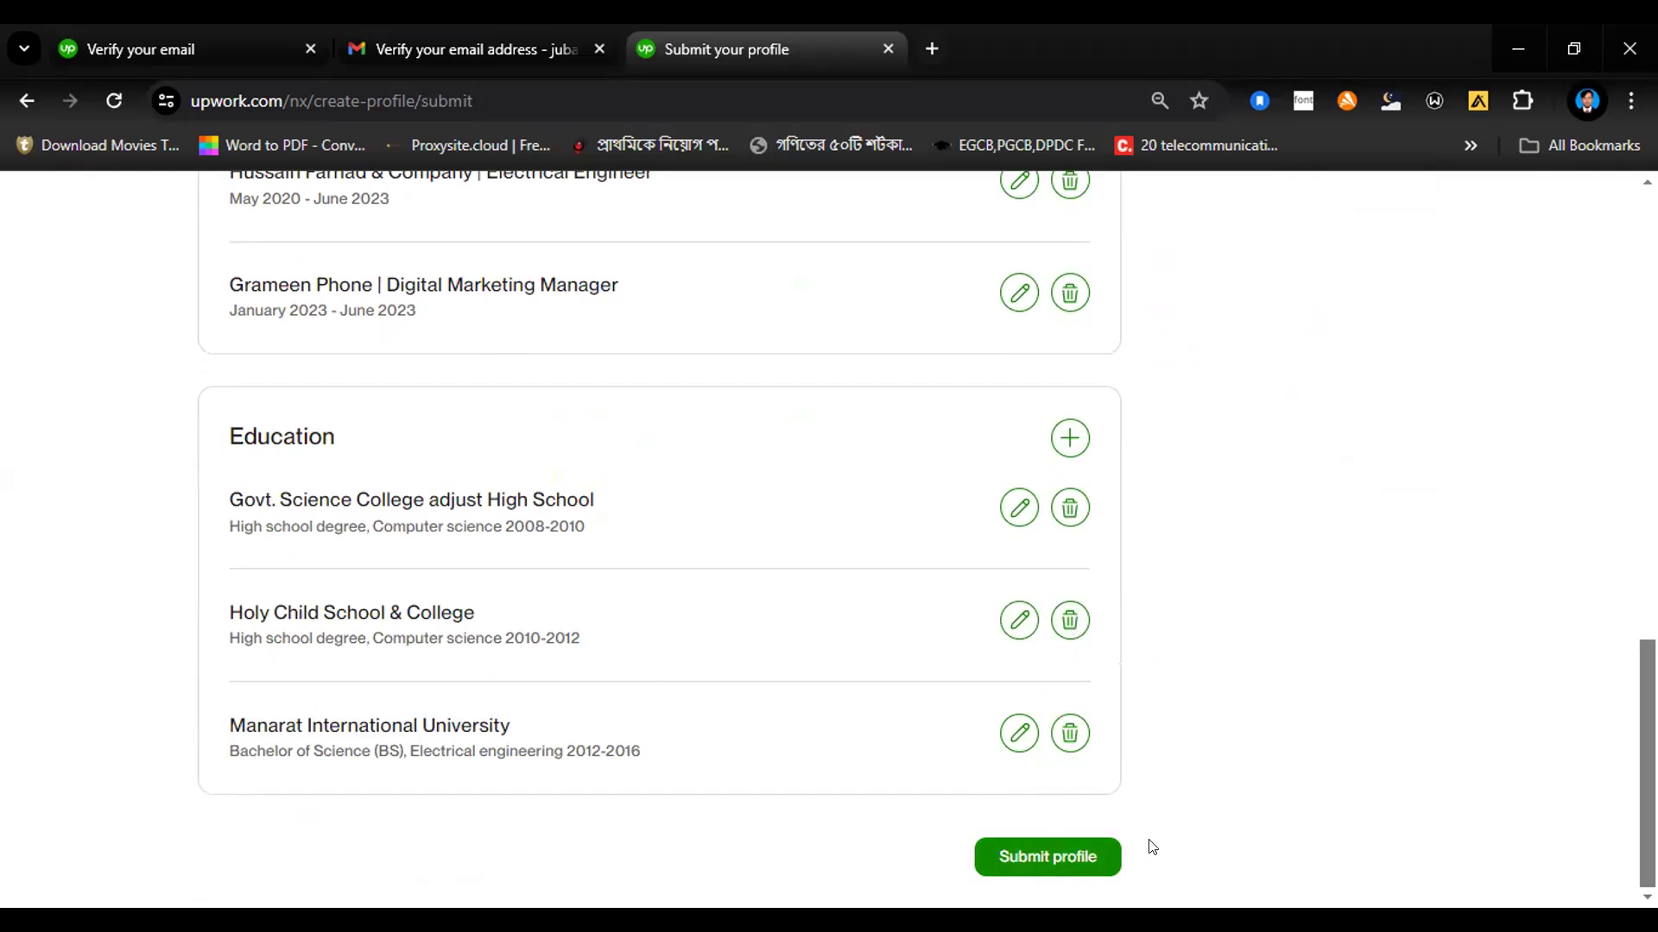
click(1020, 856)
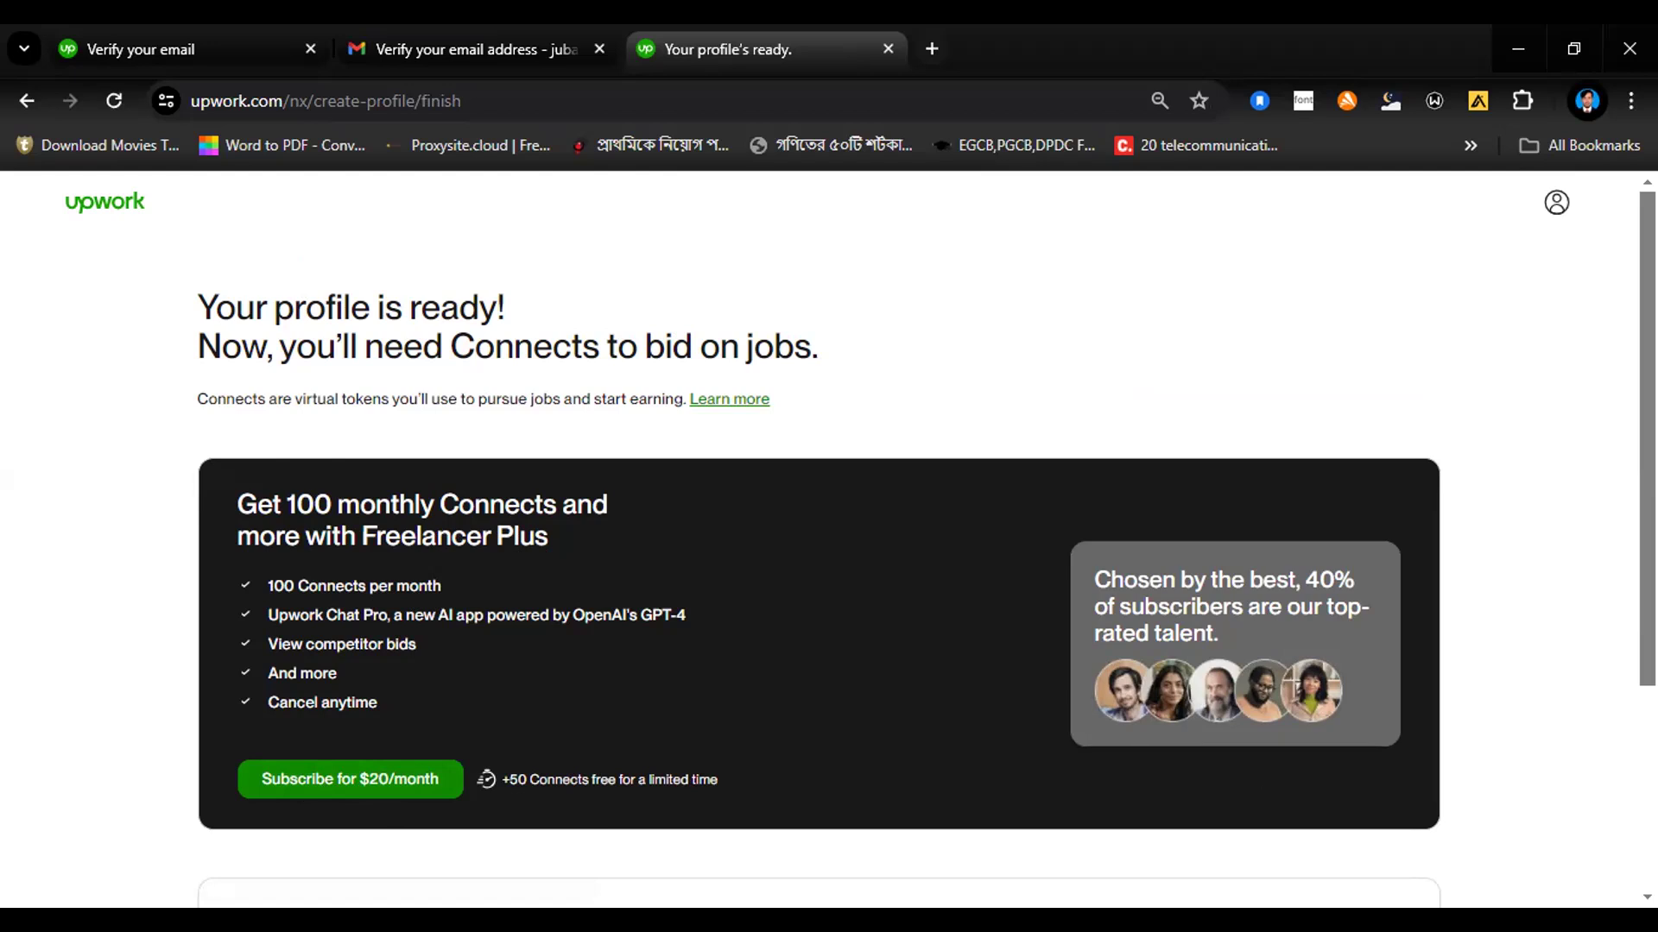
Step: Skip the Freelancer Plus and Connects starter pack offers and browse jobs without bidding
scroll(1585, 672, down, 2)
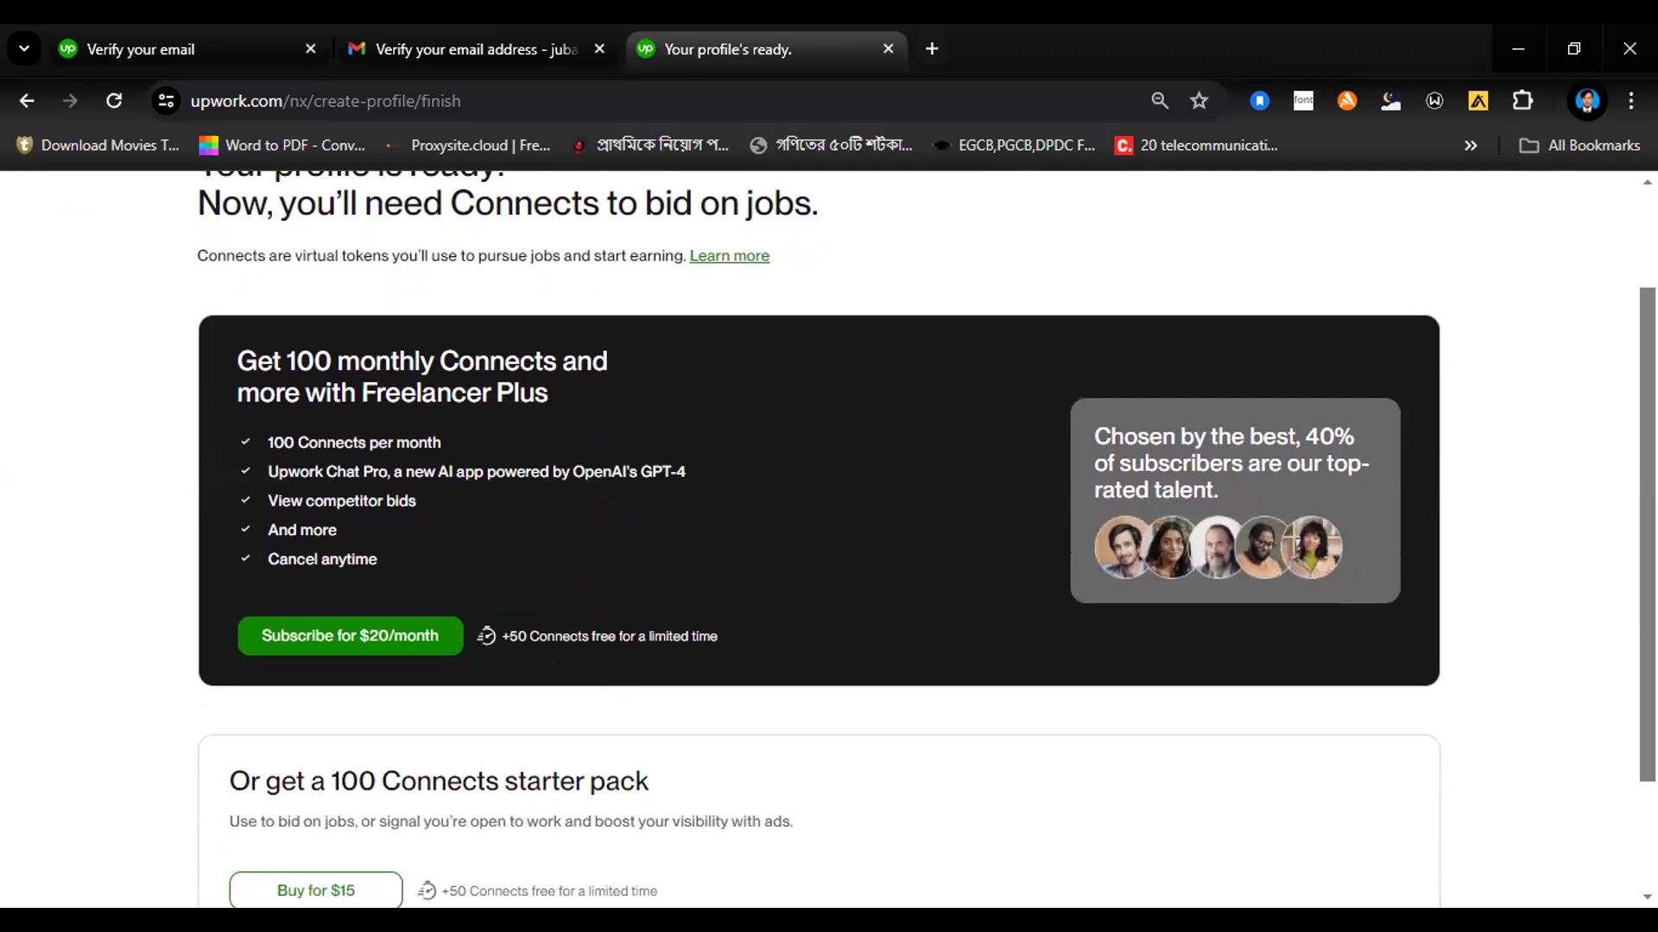
scroll(829, 540, down, 2)
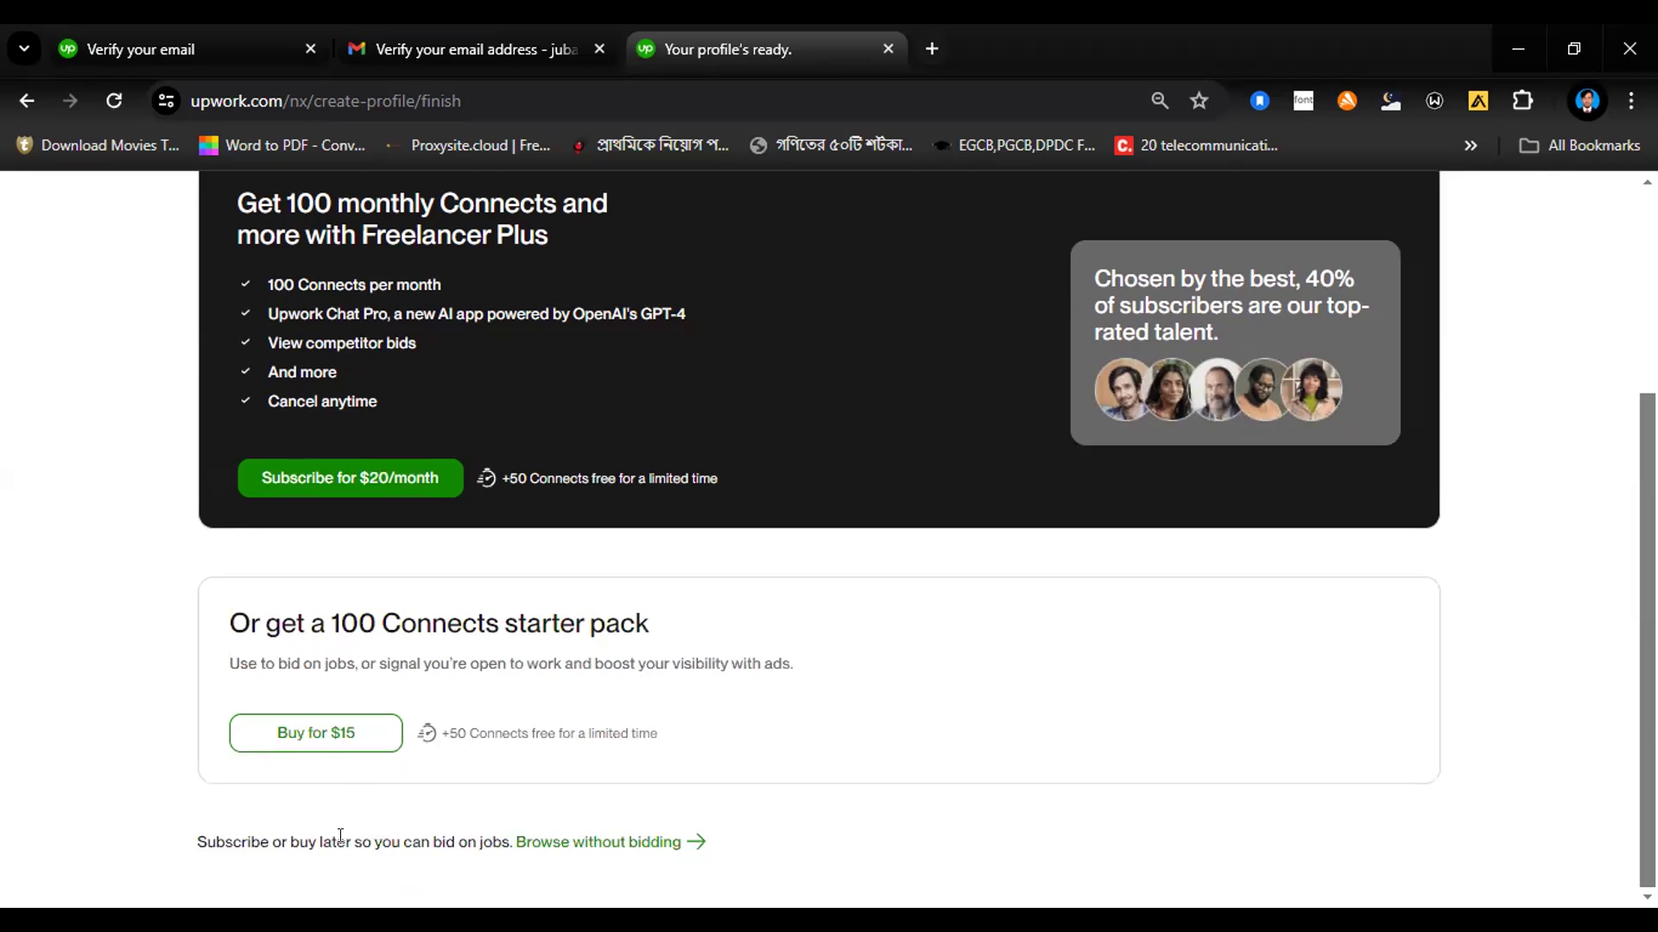
click(602, 846)
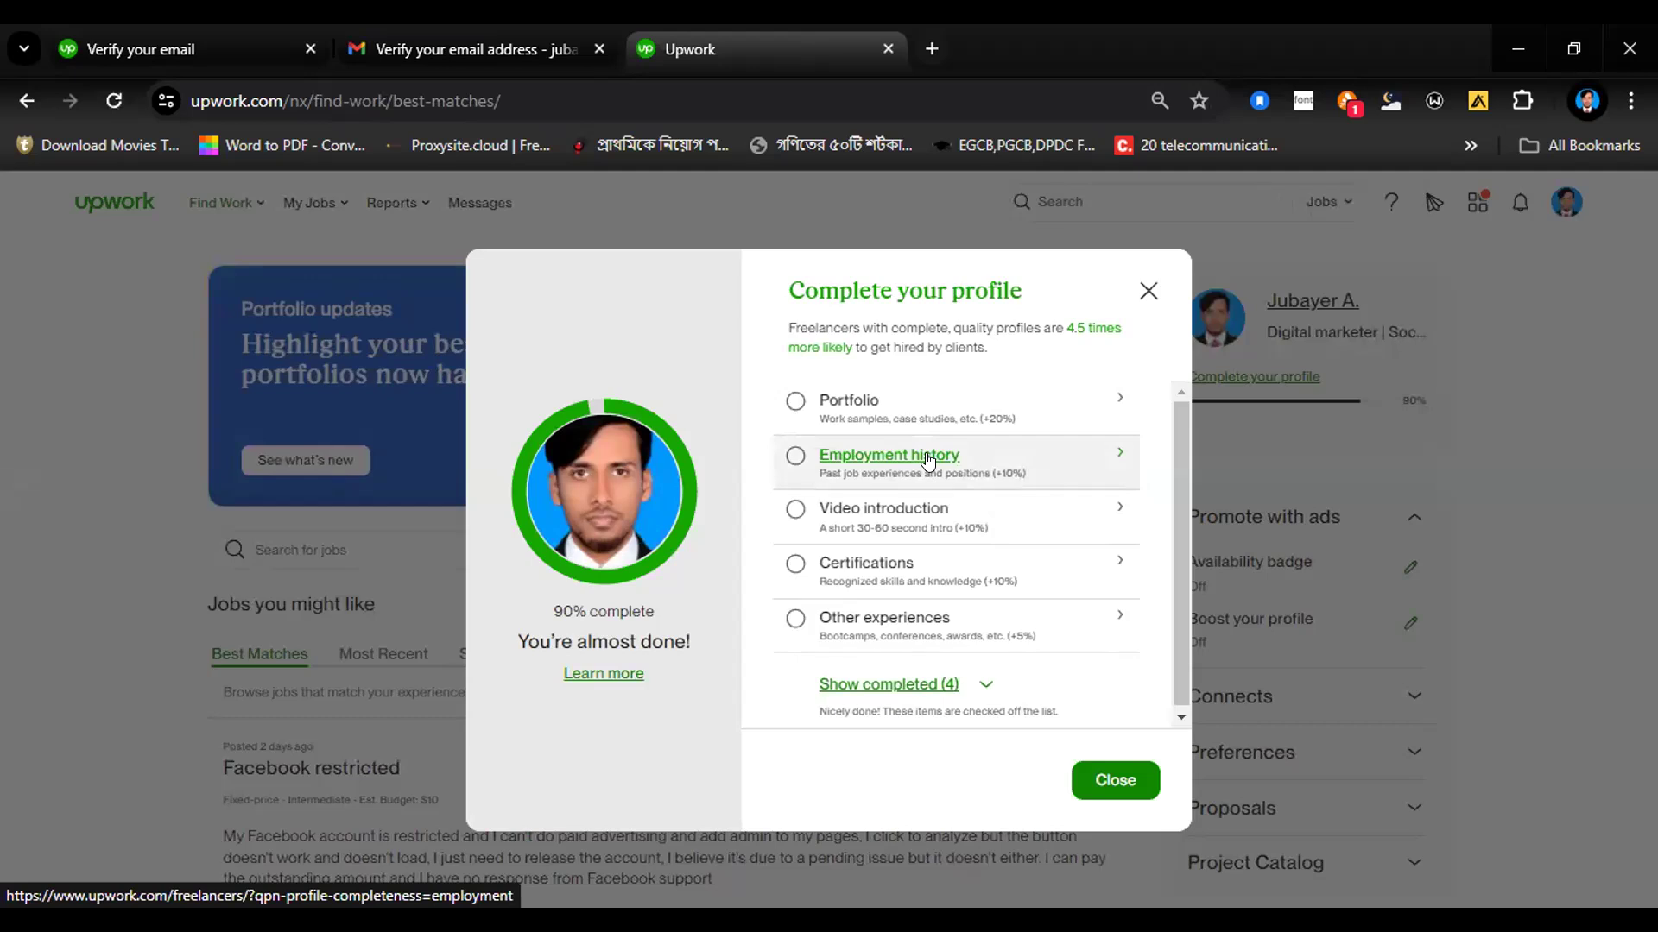
Step: Start a new employment history entry with Airtel as the company, Dhaka as the city and Bangladesh as the country
click(791, 461)
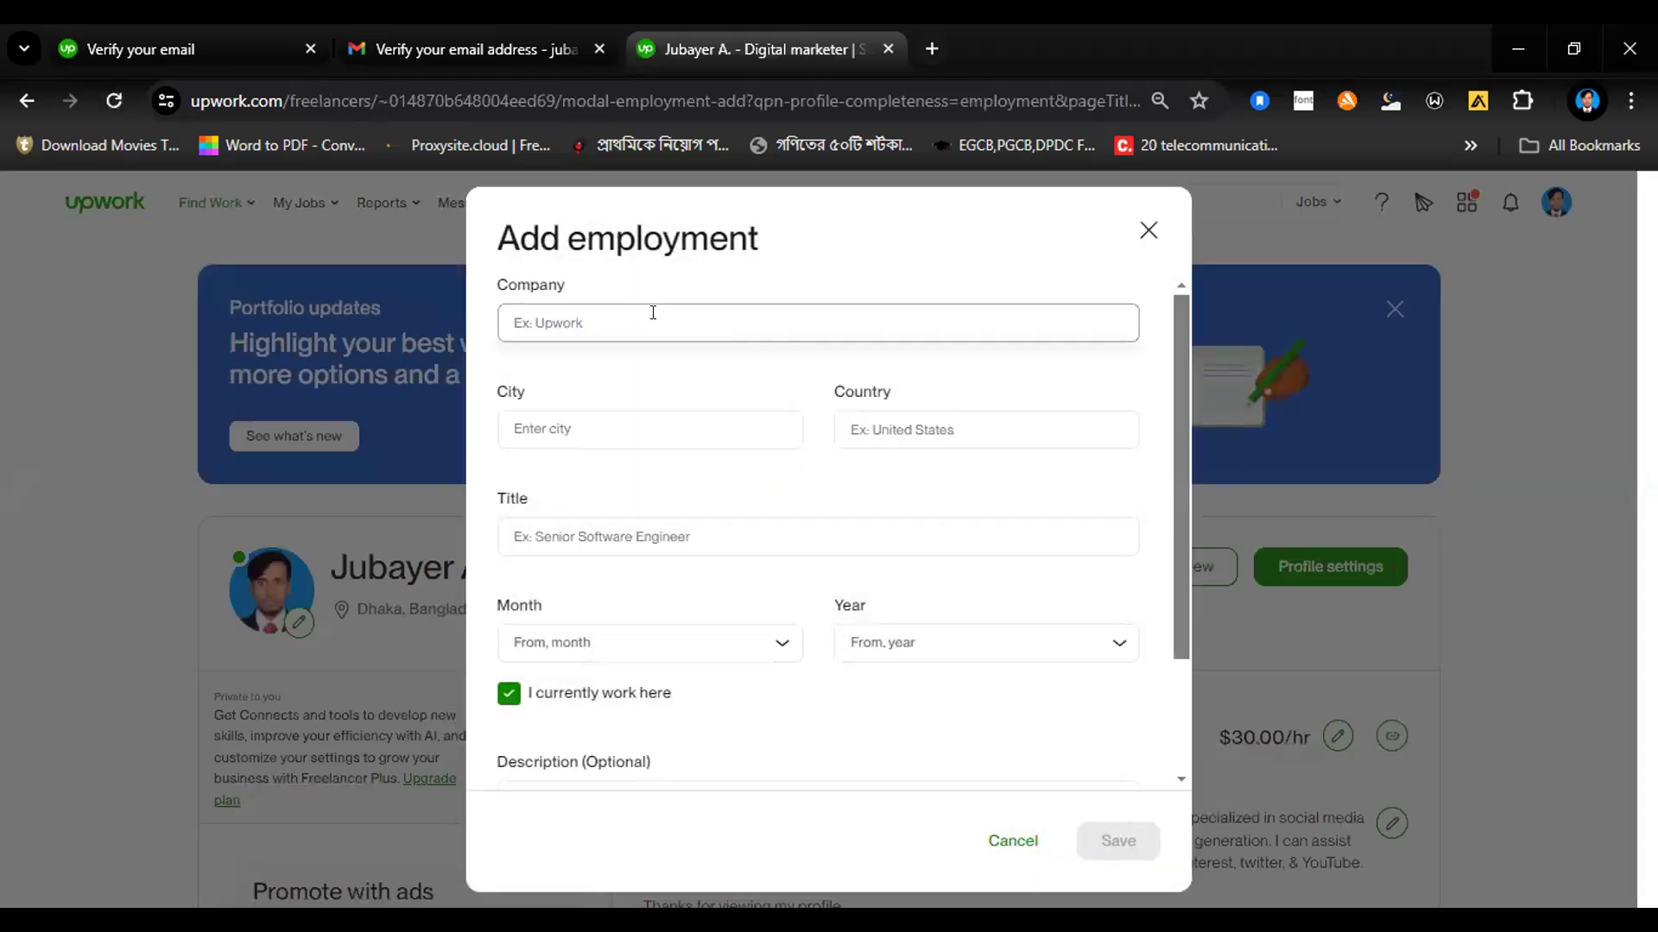
text(Airtel)
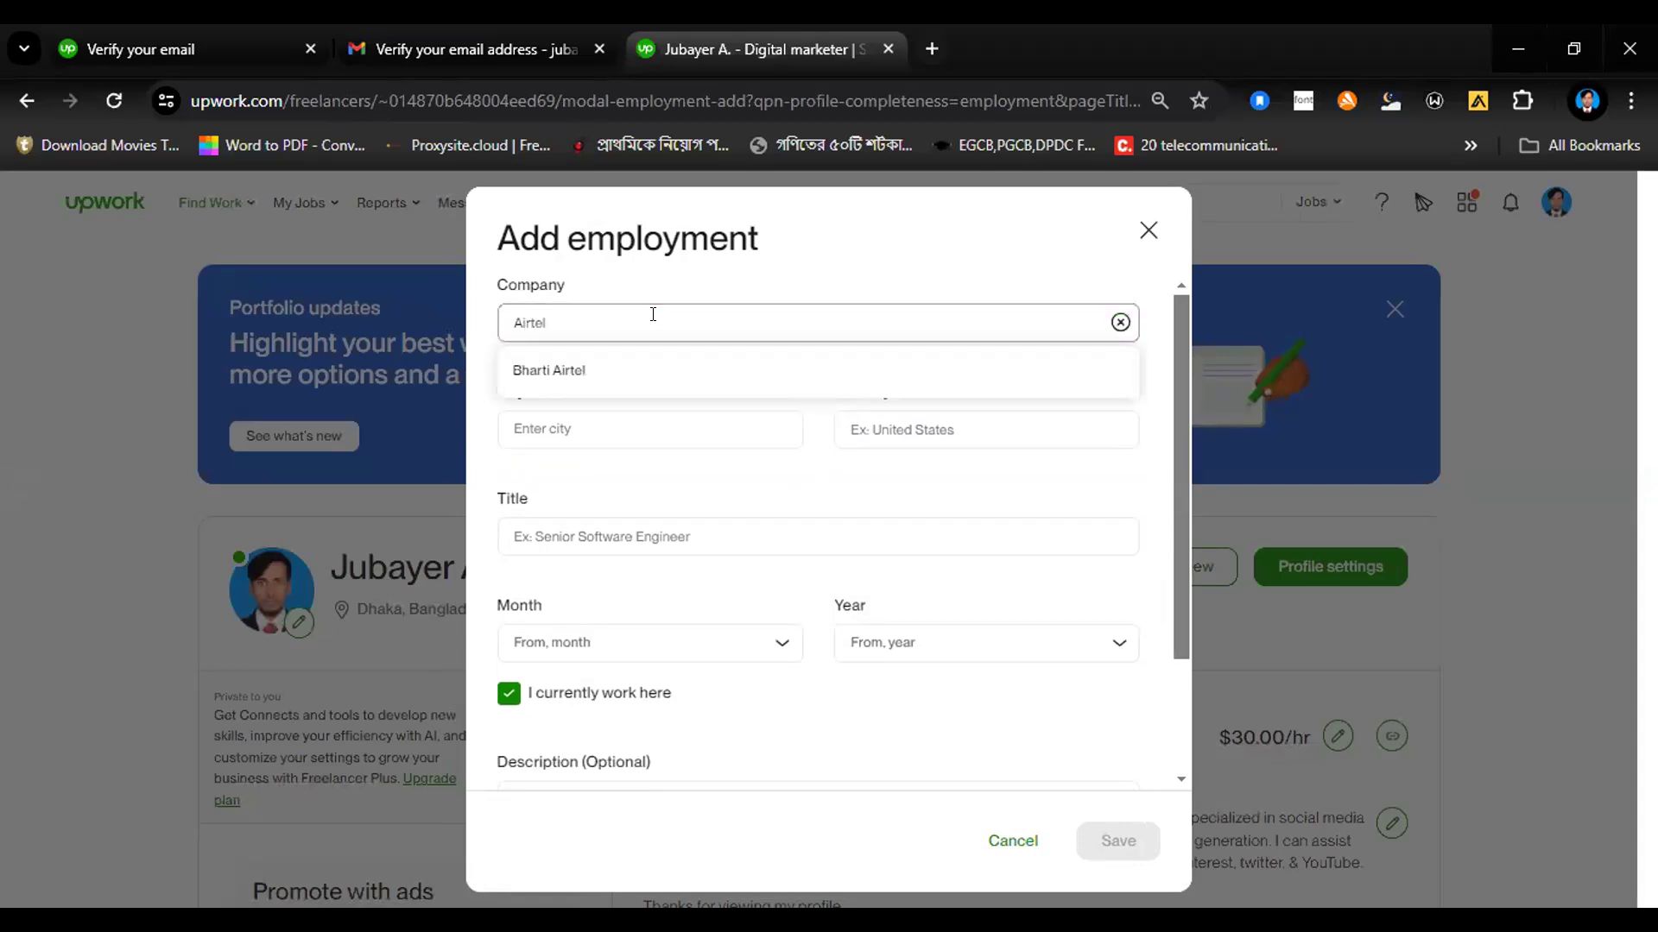
click(523, 423)
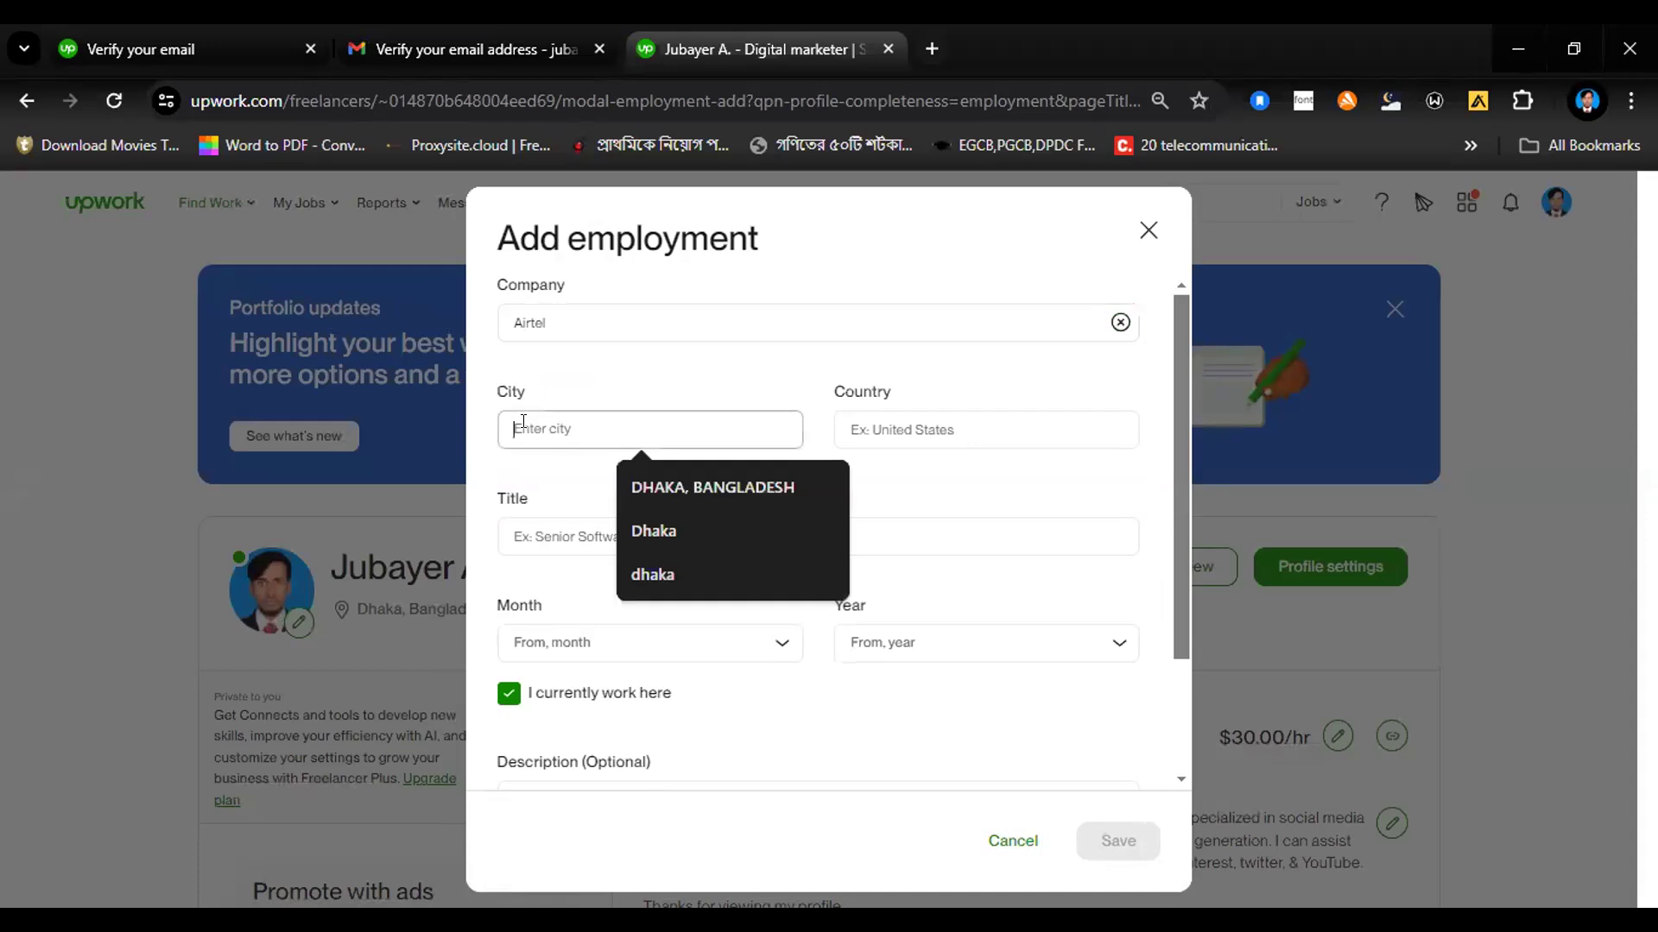
text(Dhaka)
click(925, 425)
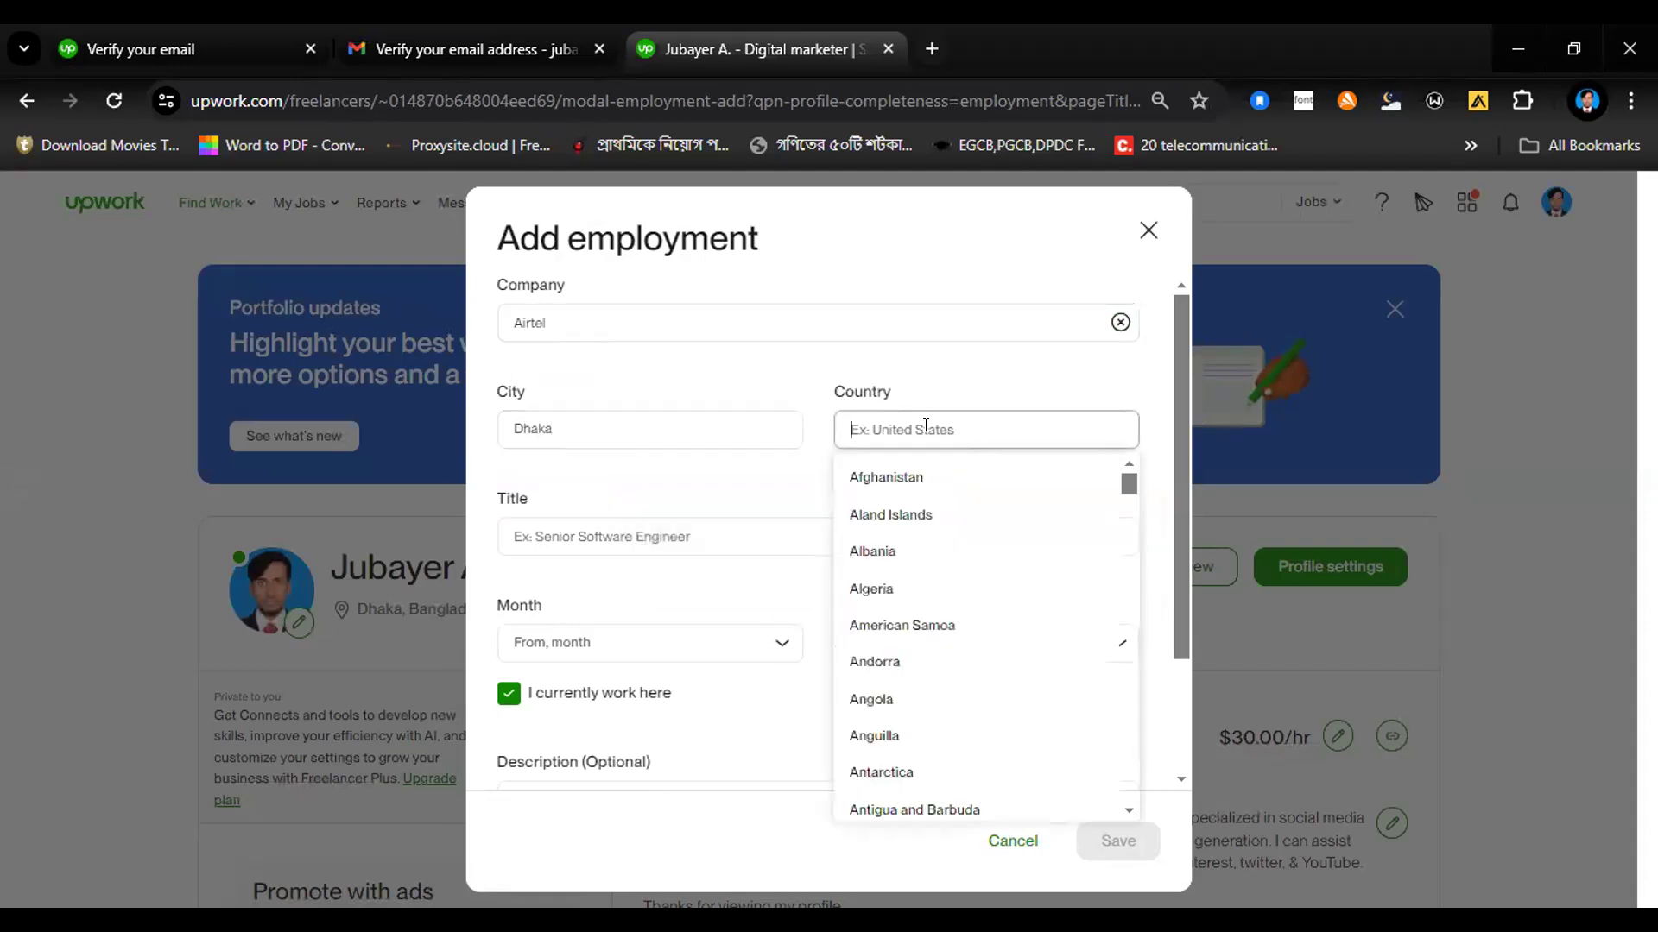
text(ba)
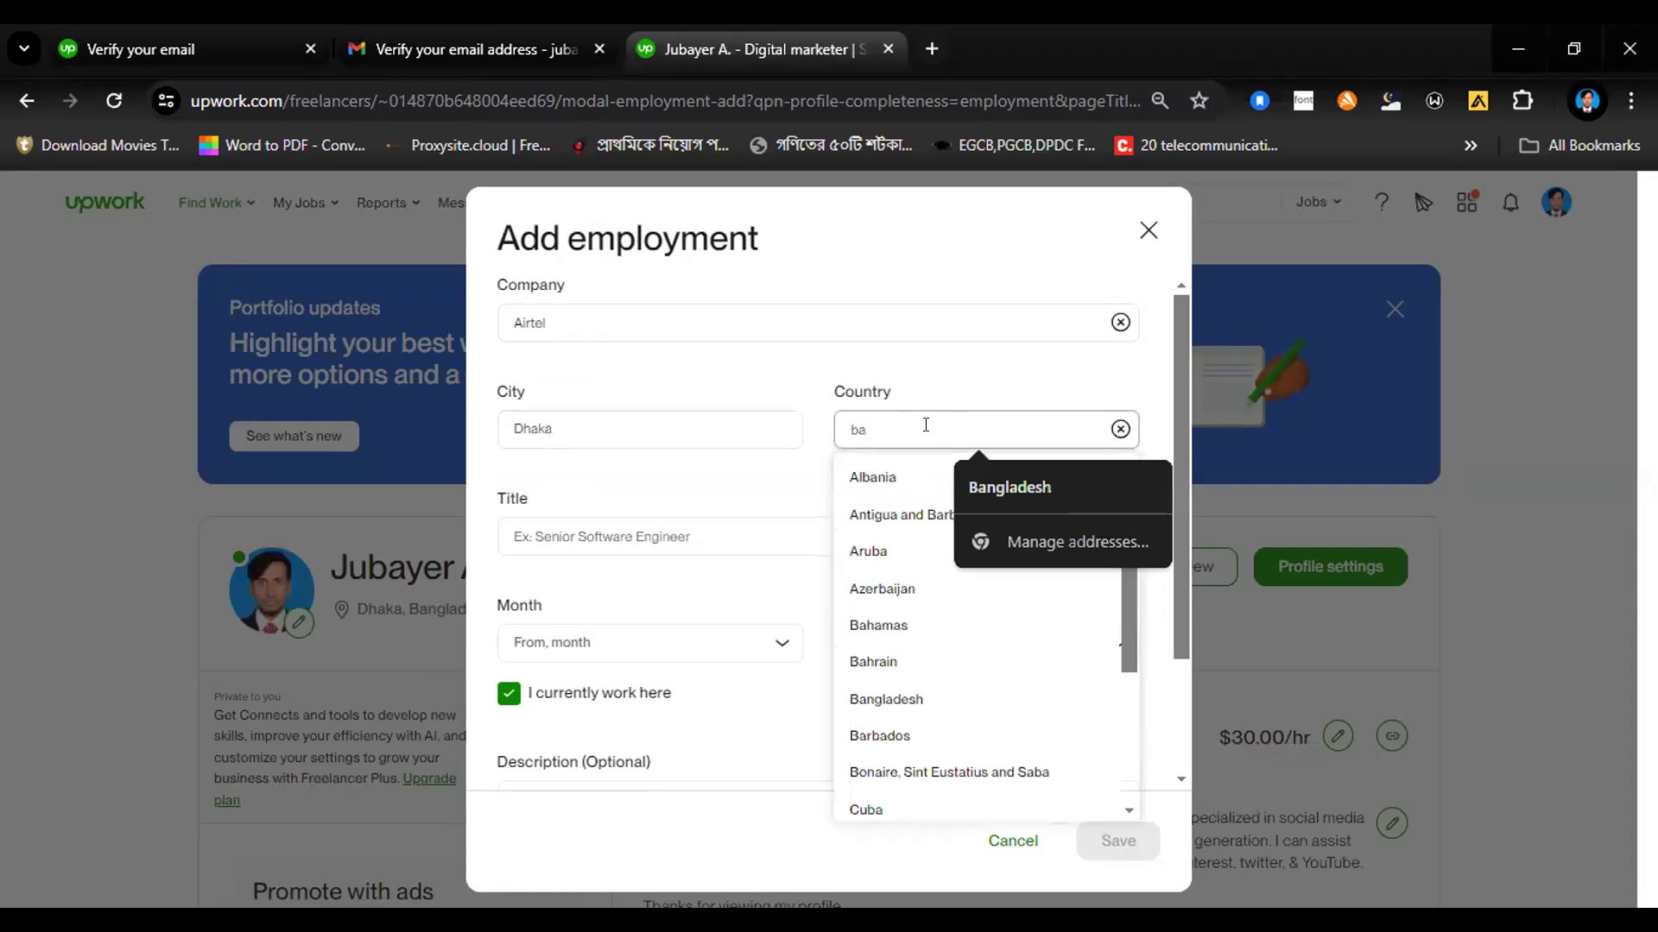
click(861, 701)
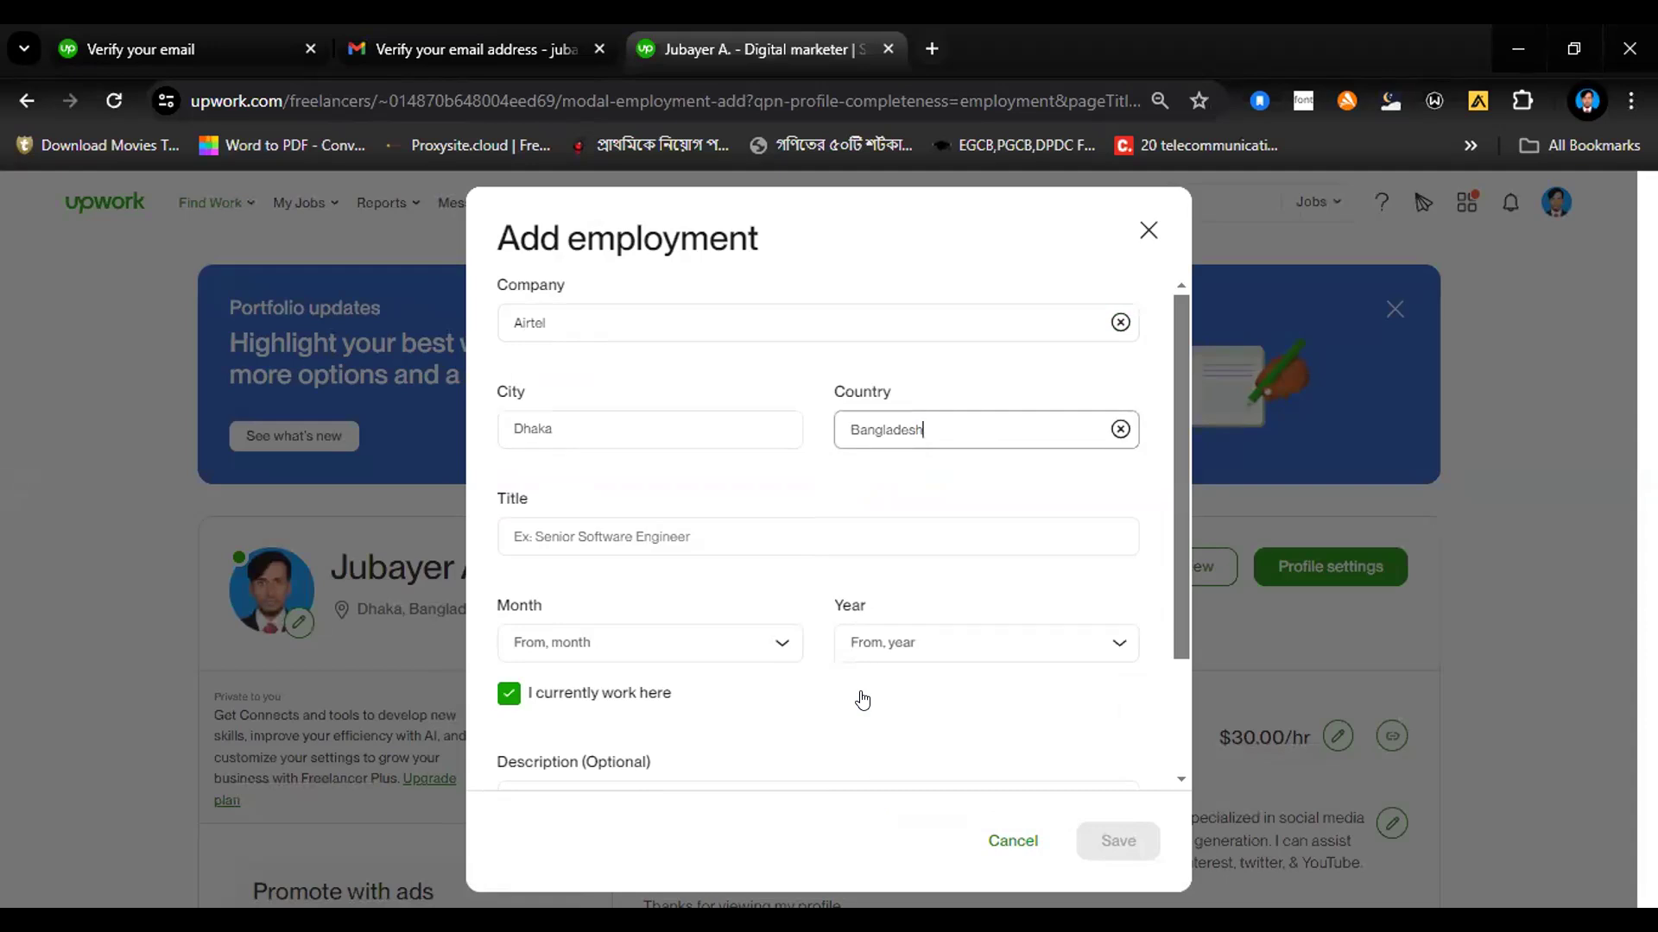
Step: Enter Social Media Marketer as the job title of the Airtel employment entry
click(620, 524)
text(Social)
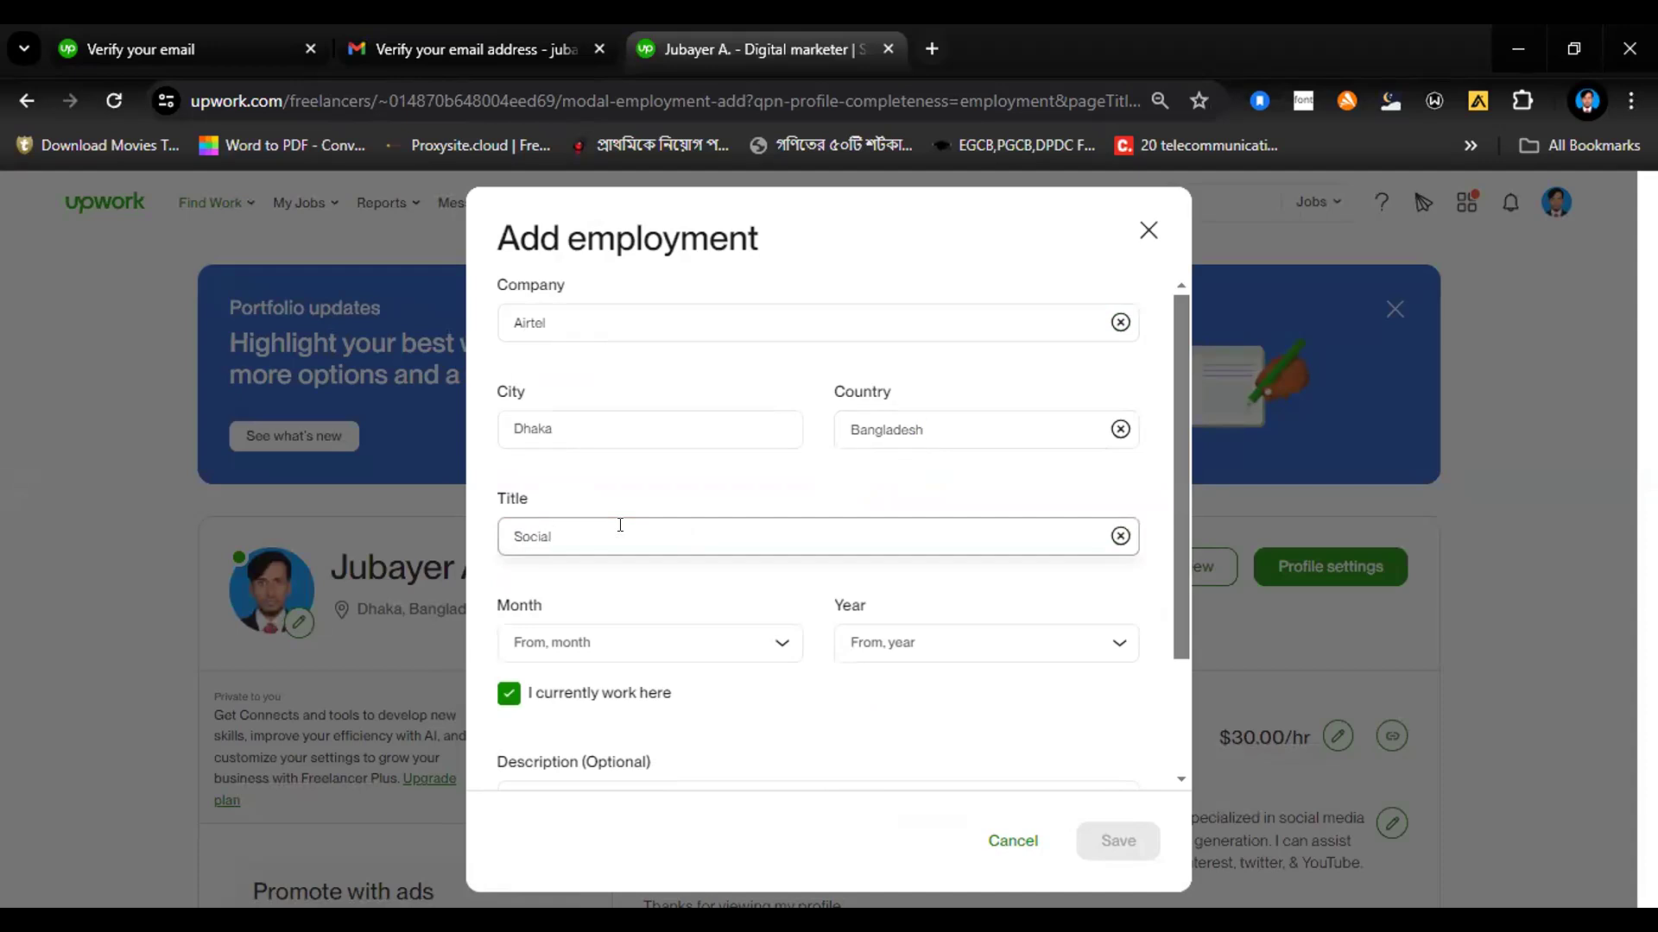
text( Media Marketer)
Step: Set the Airtel employment's start date to January 2024 and mark it as no longer a current job
click(769, 646)
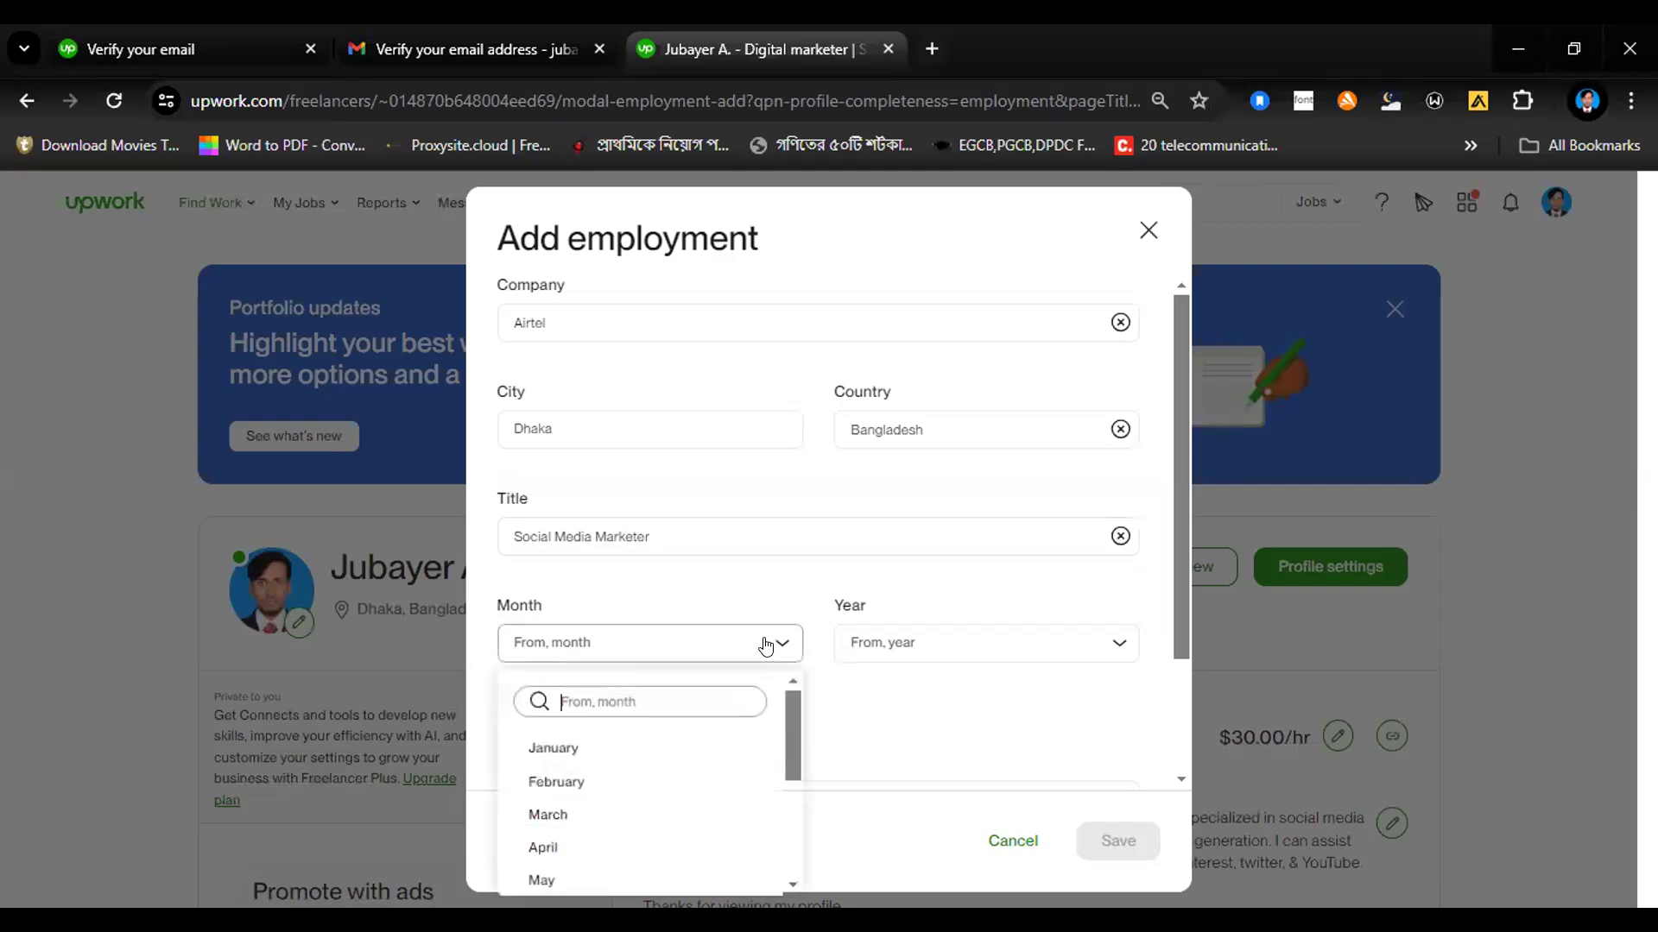
click(540, 750)
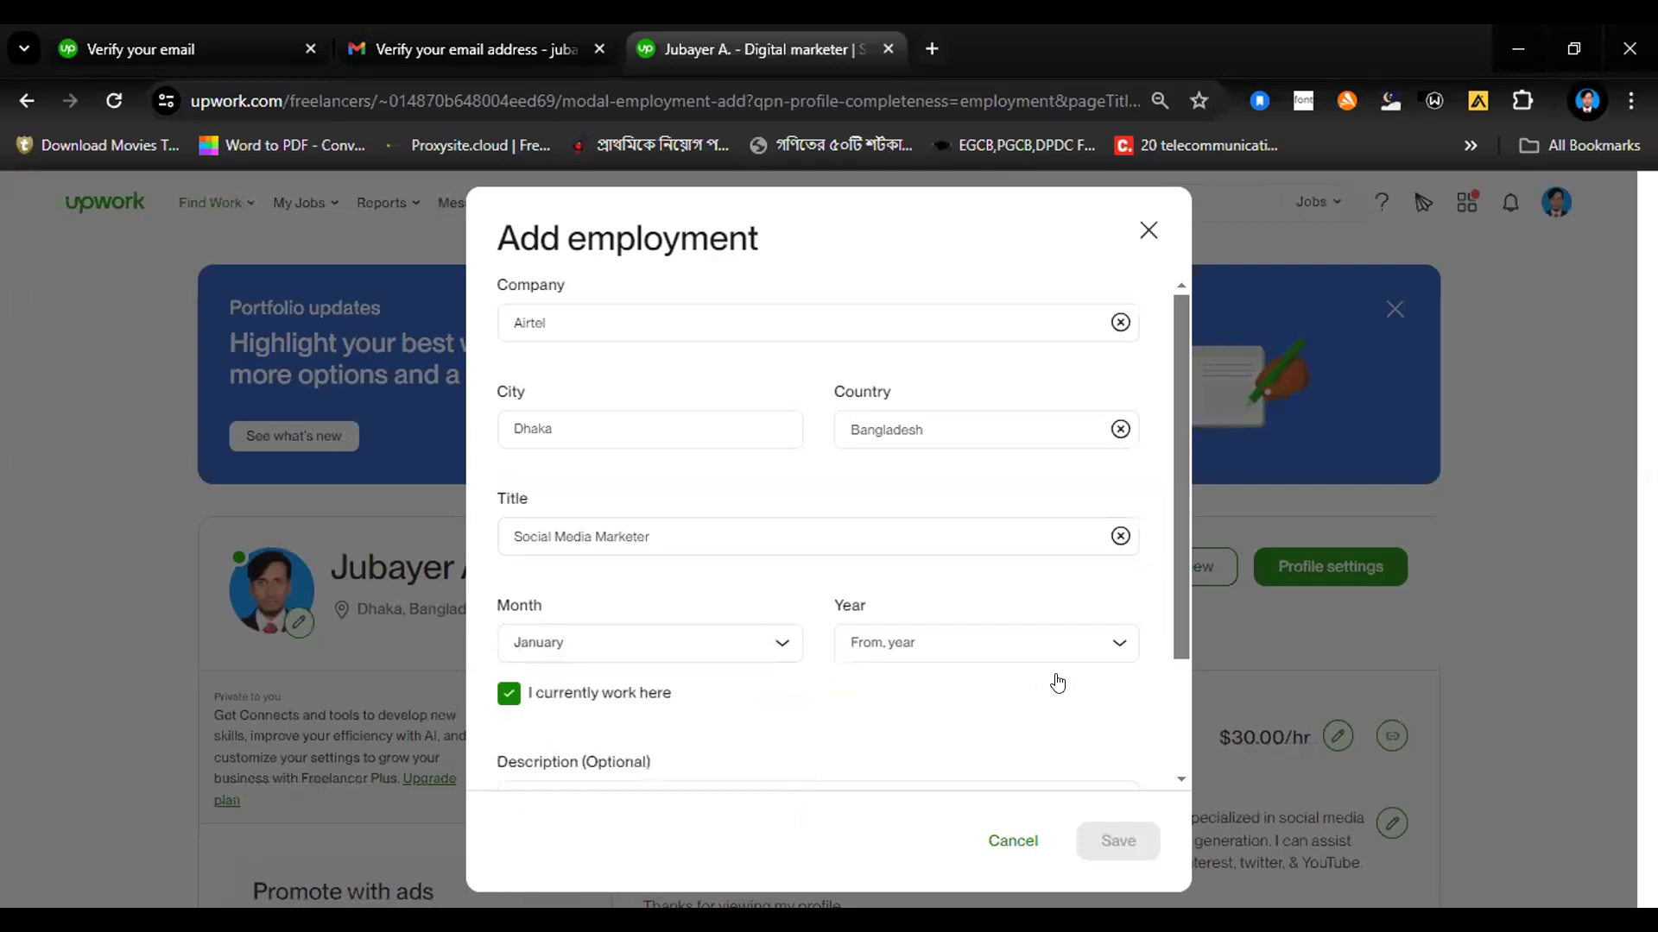
click(1094, 648)
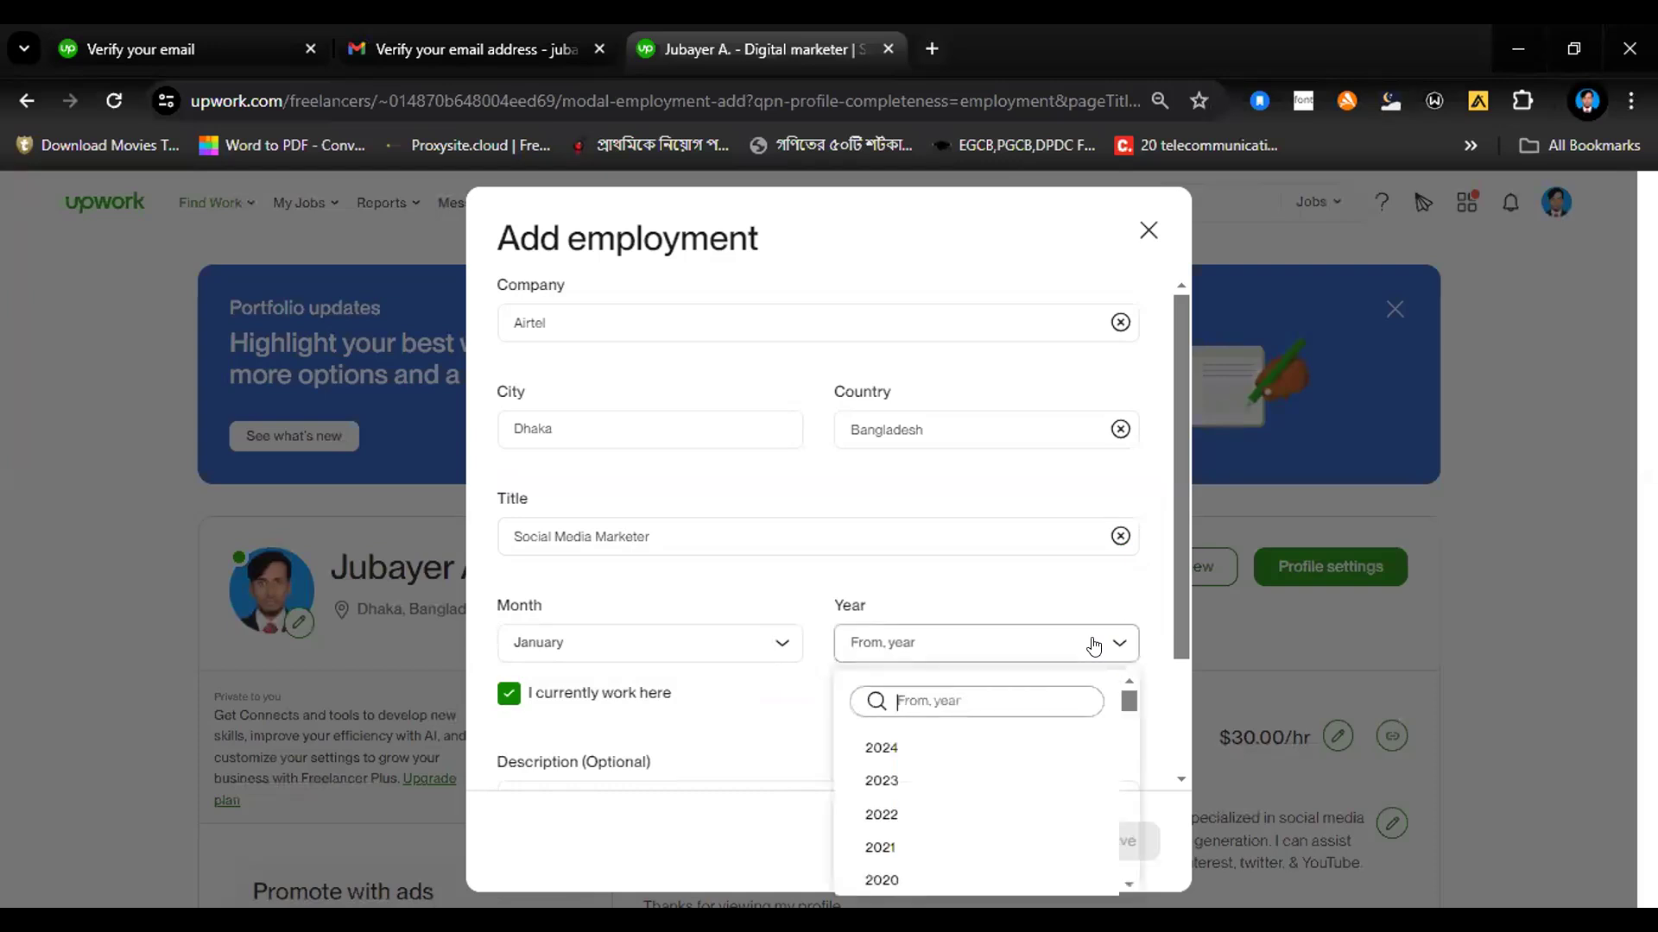
click(880, 749)
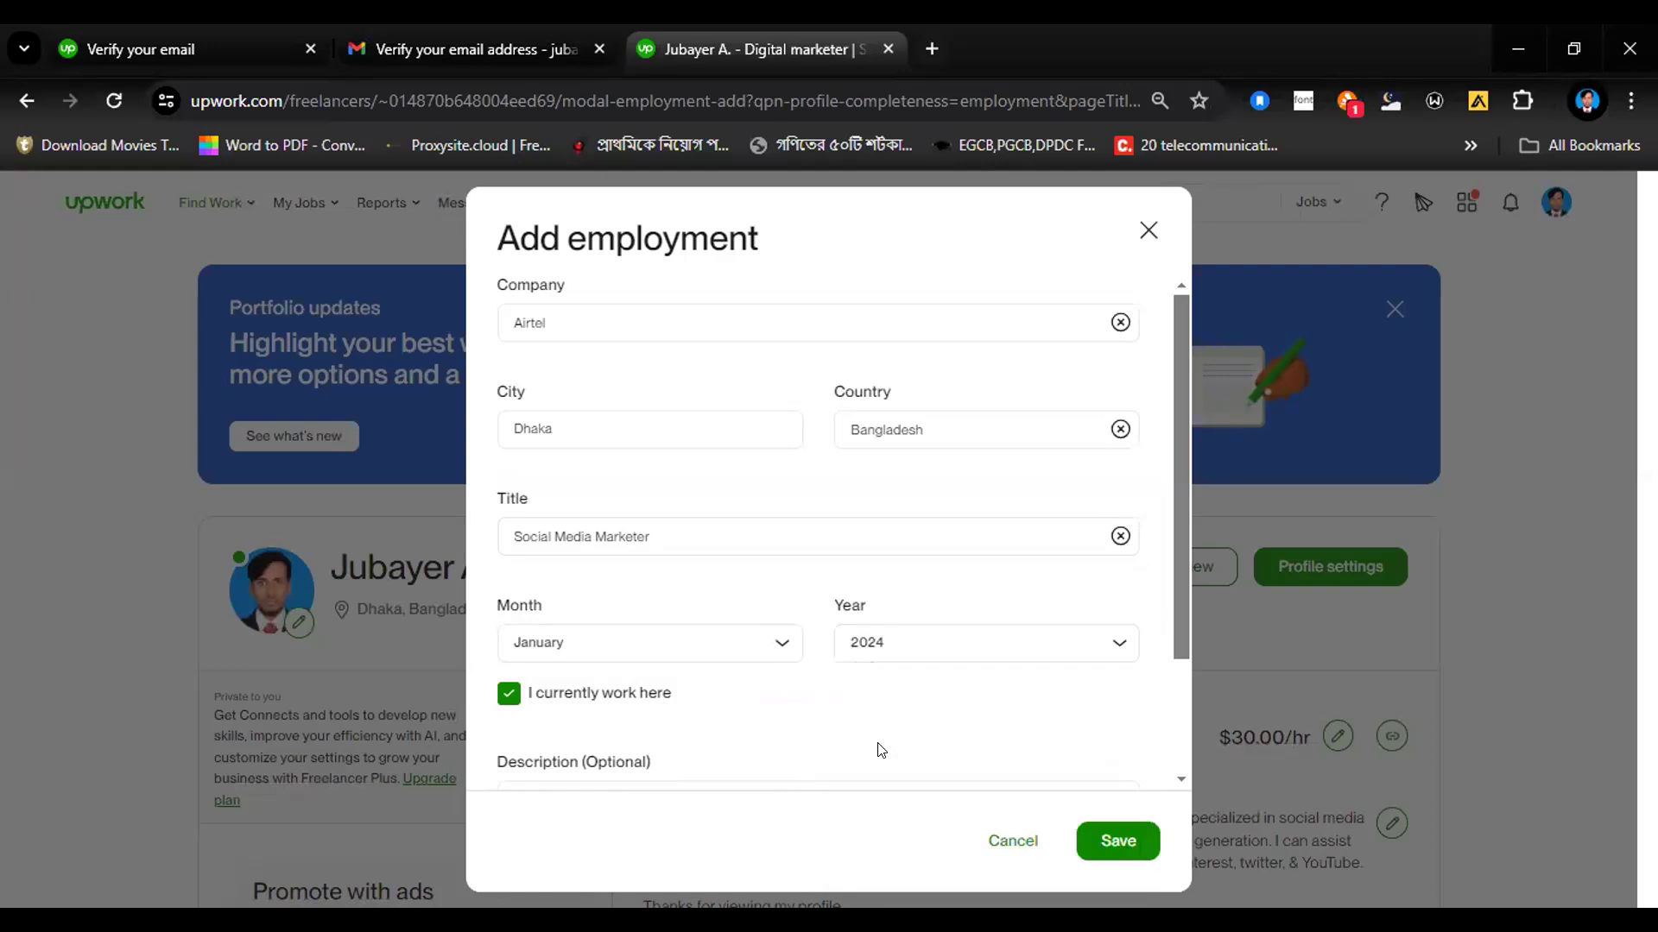
click(506, 697)
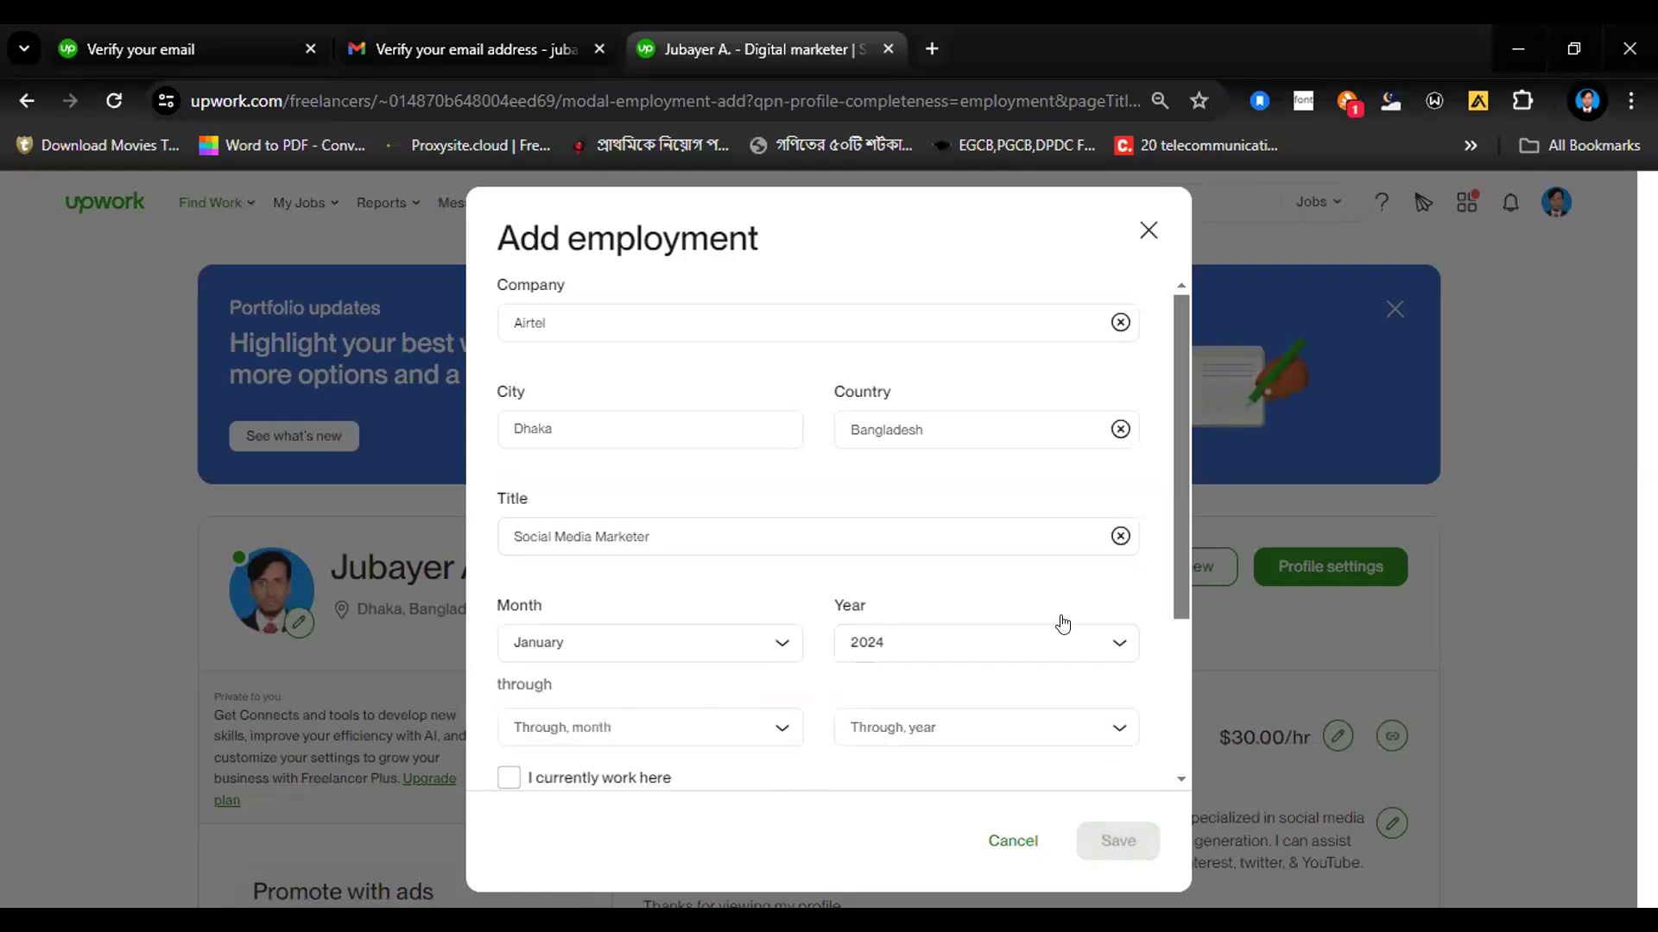
Step: Set the Airtel employment's end date to March 2024 and save the entry
scroll(1153, 661, down, 1)
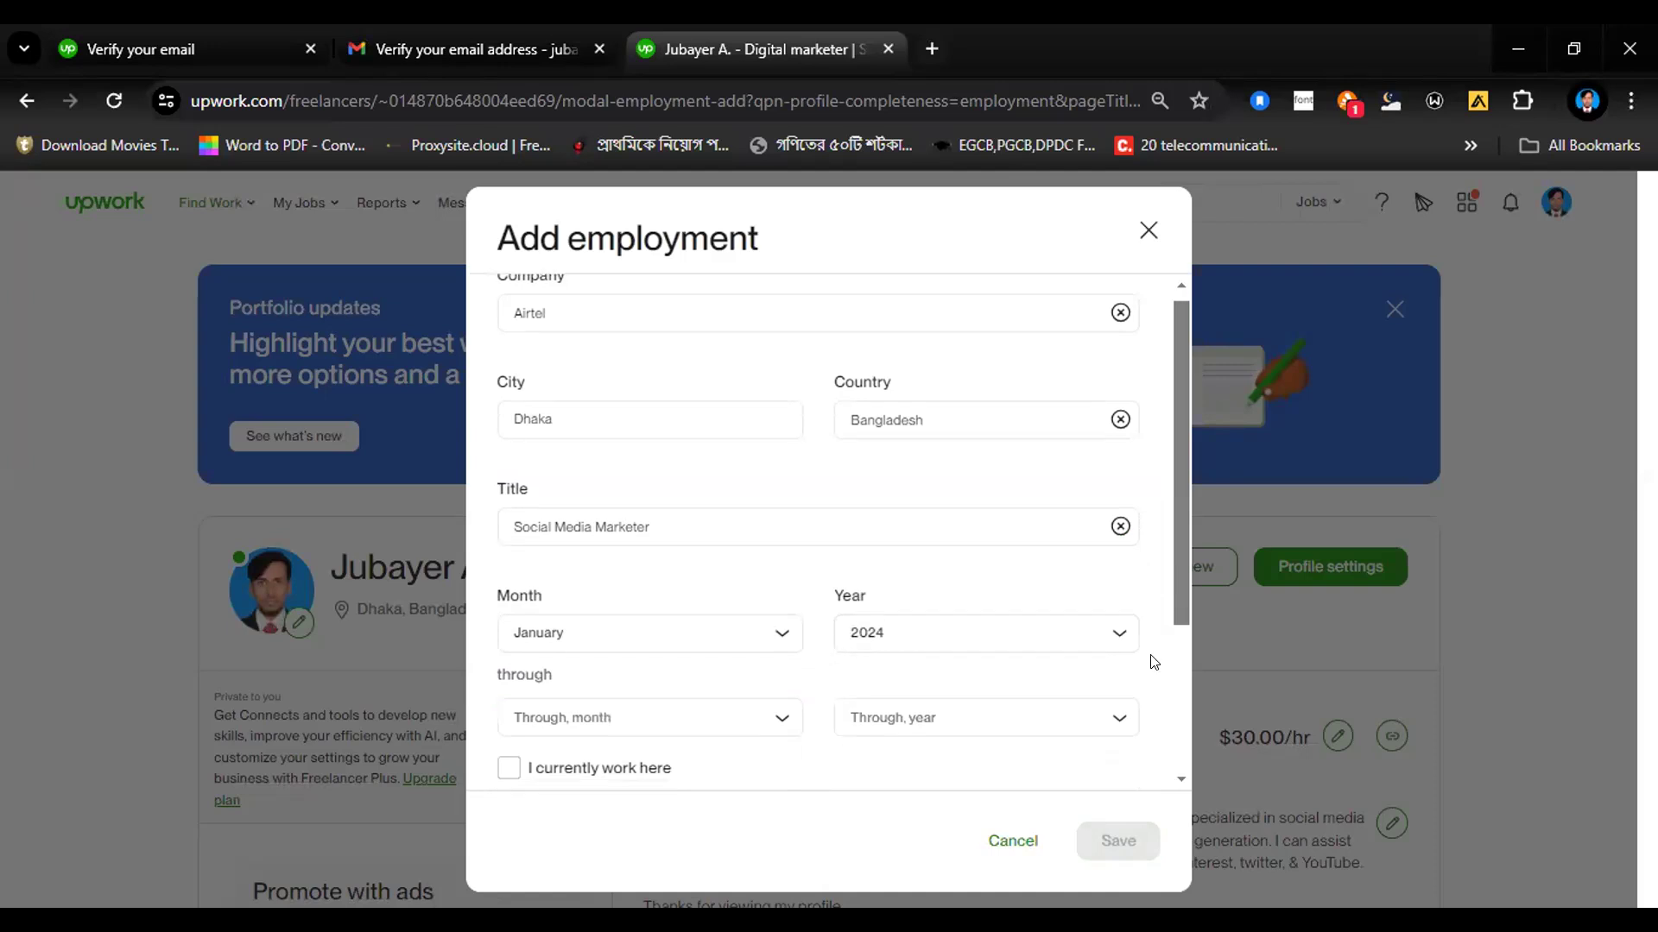
scroll(1148, 677, down, 3)
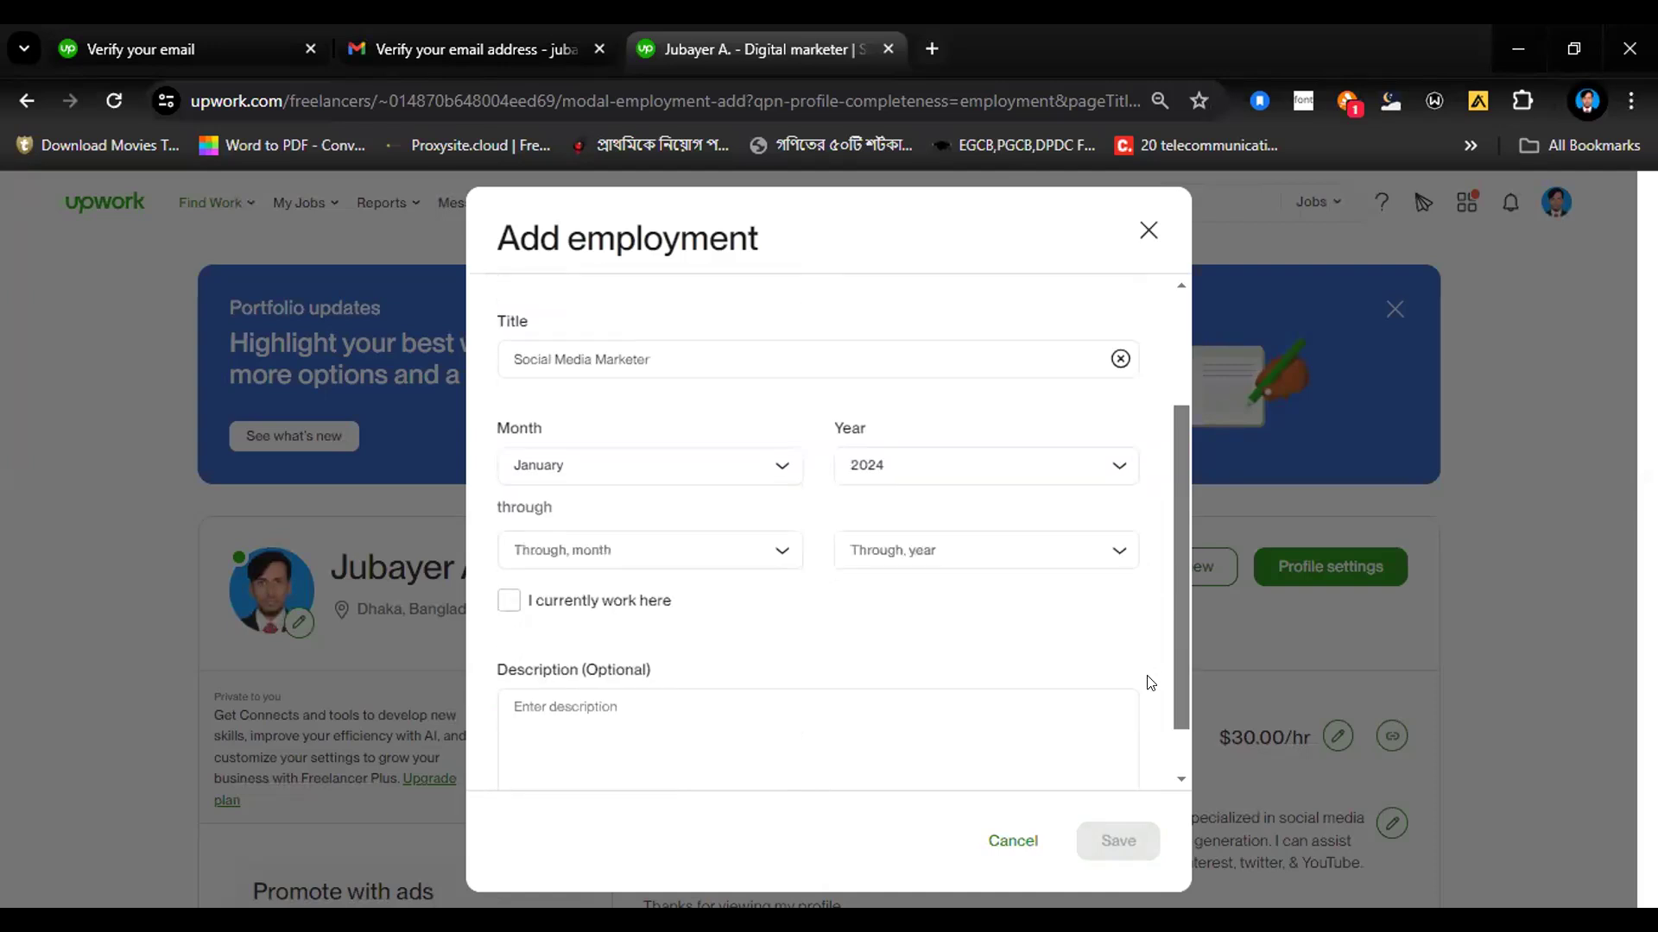
click(777, 557)
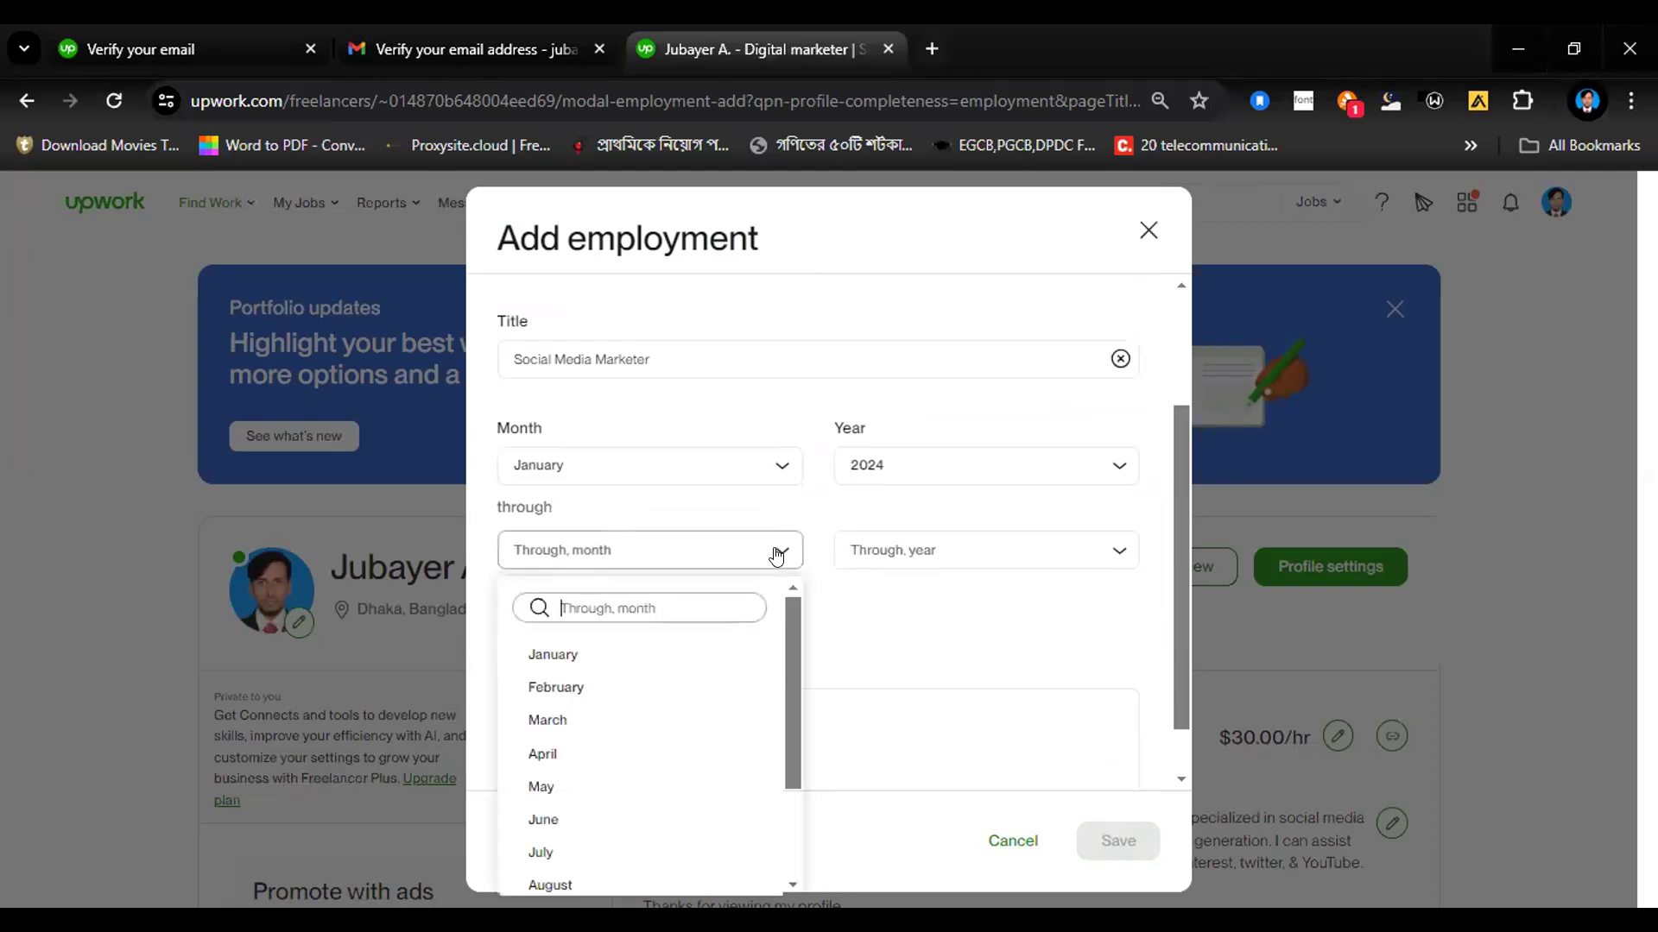
click(532, 799)
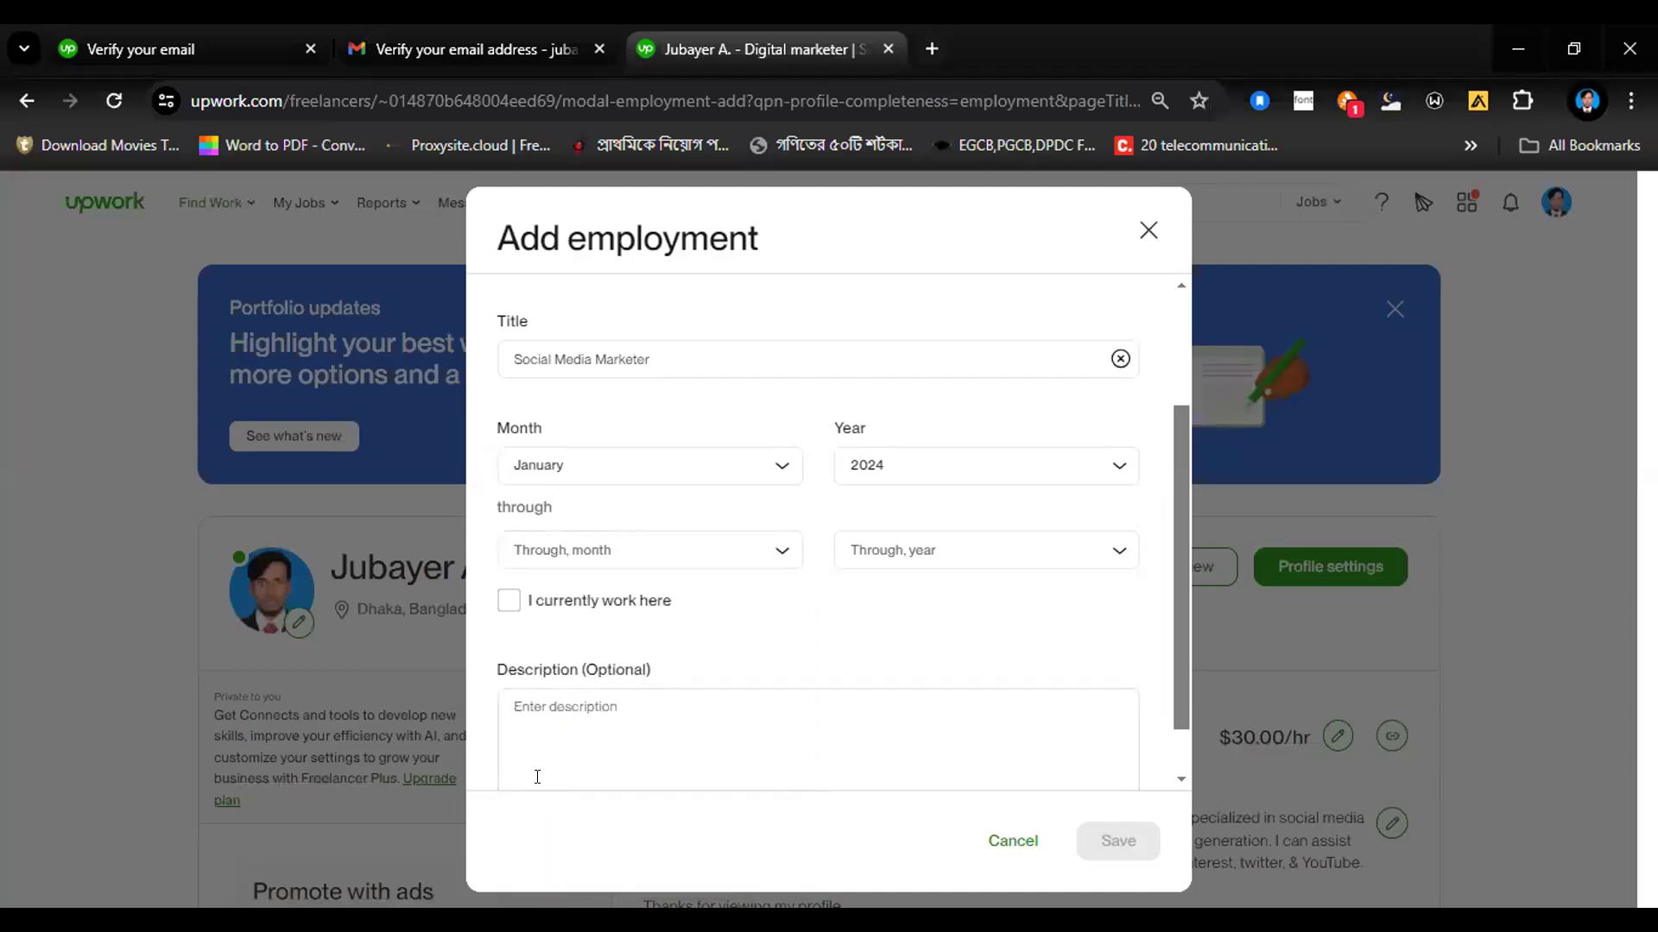
click(554, 706)
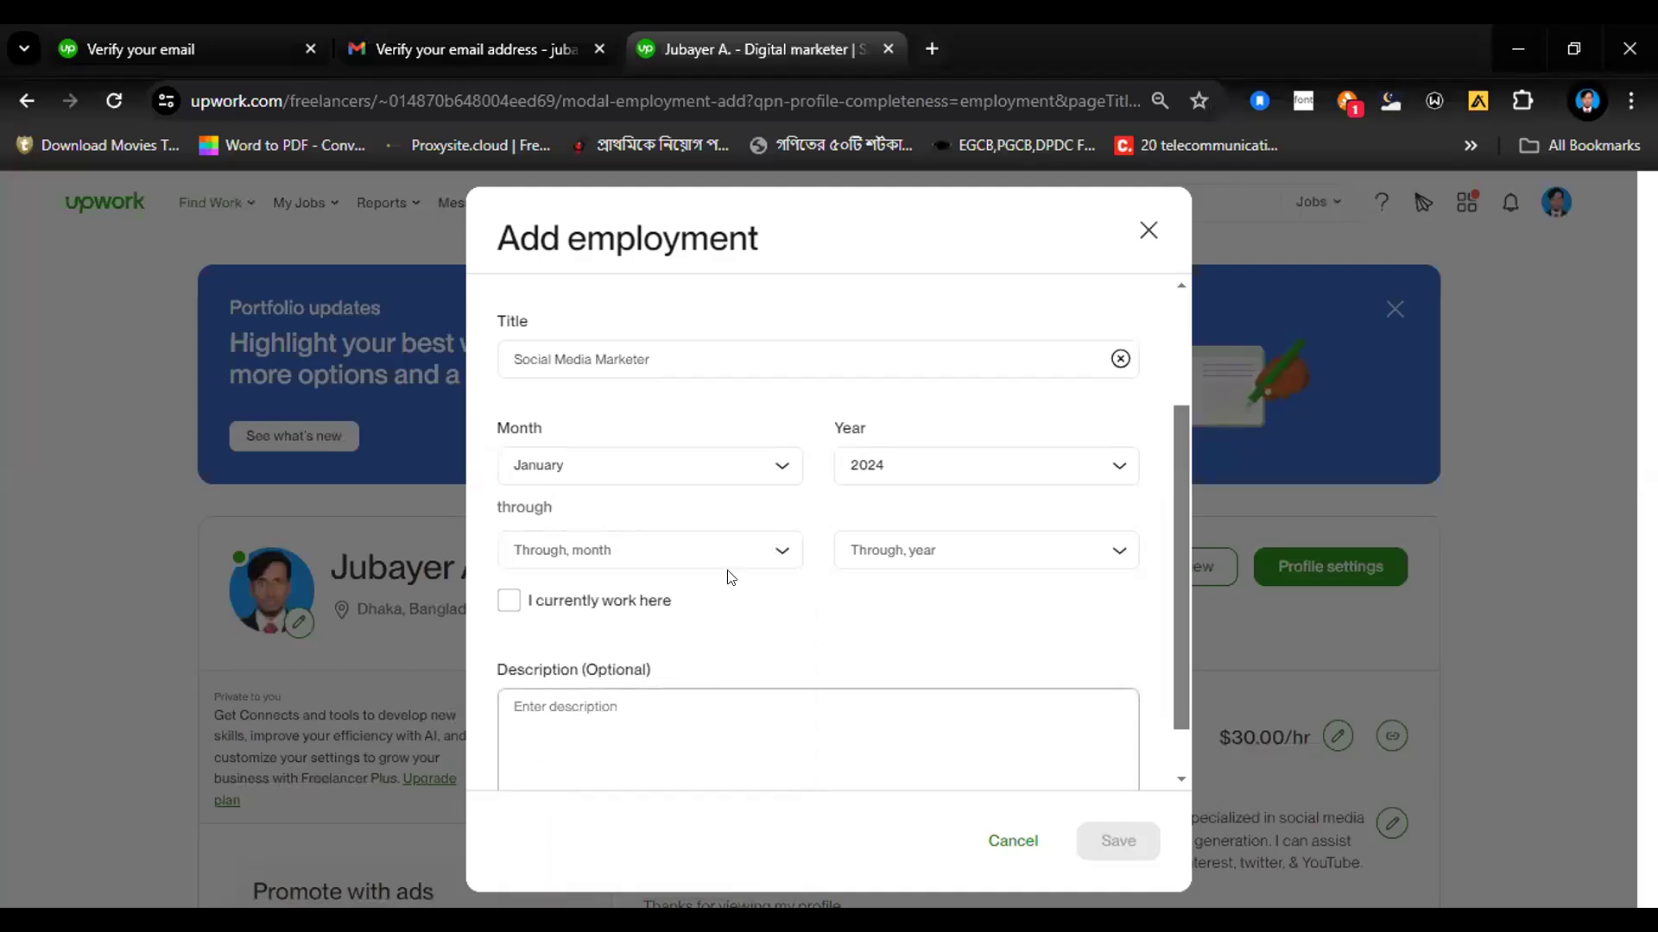
click(763, 544)
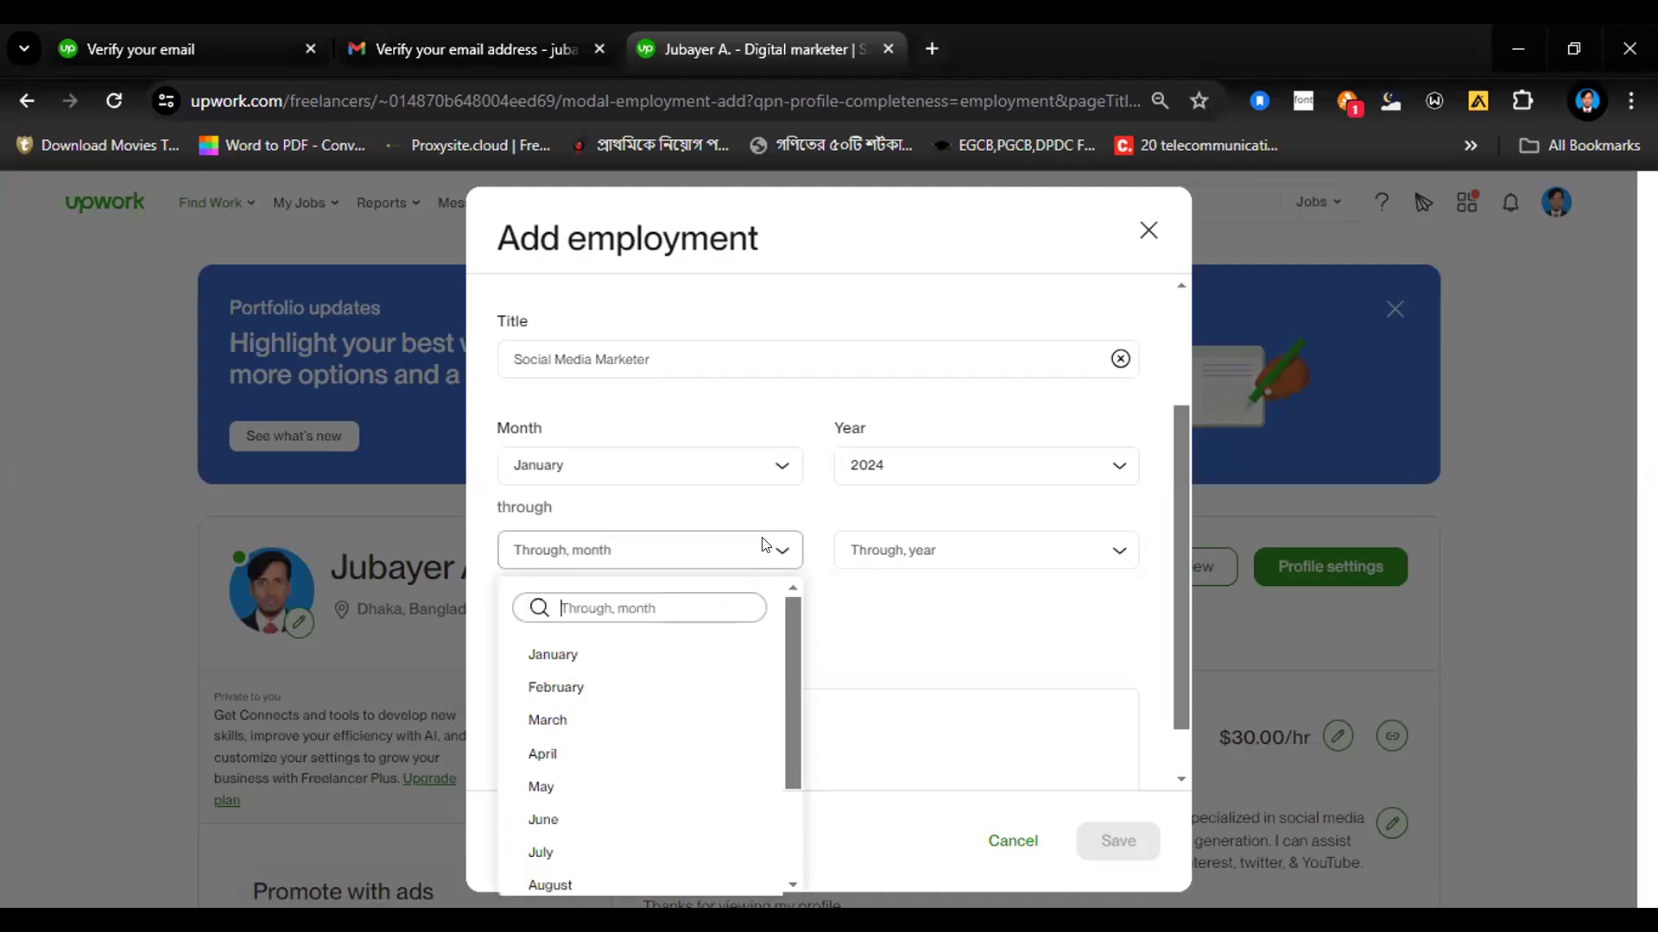
click(539, 716)
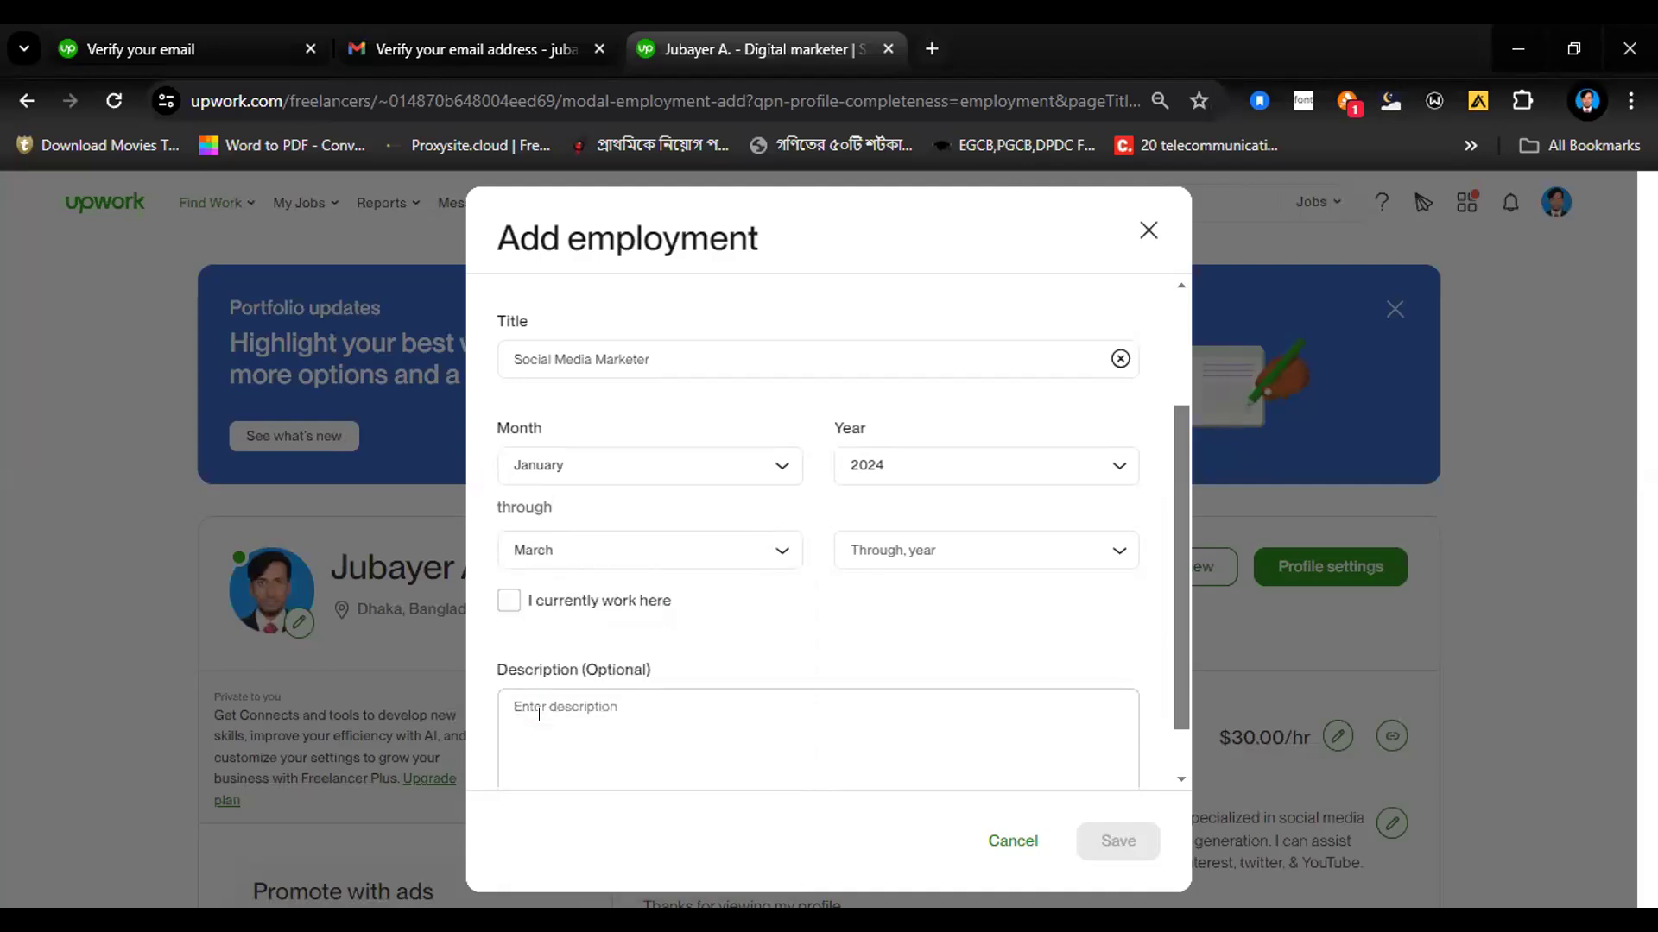
click(892, 557)
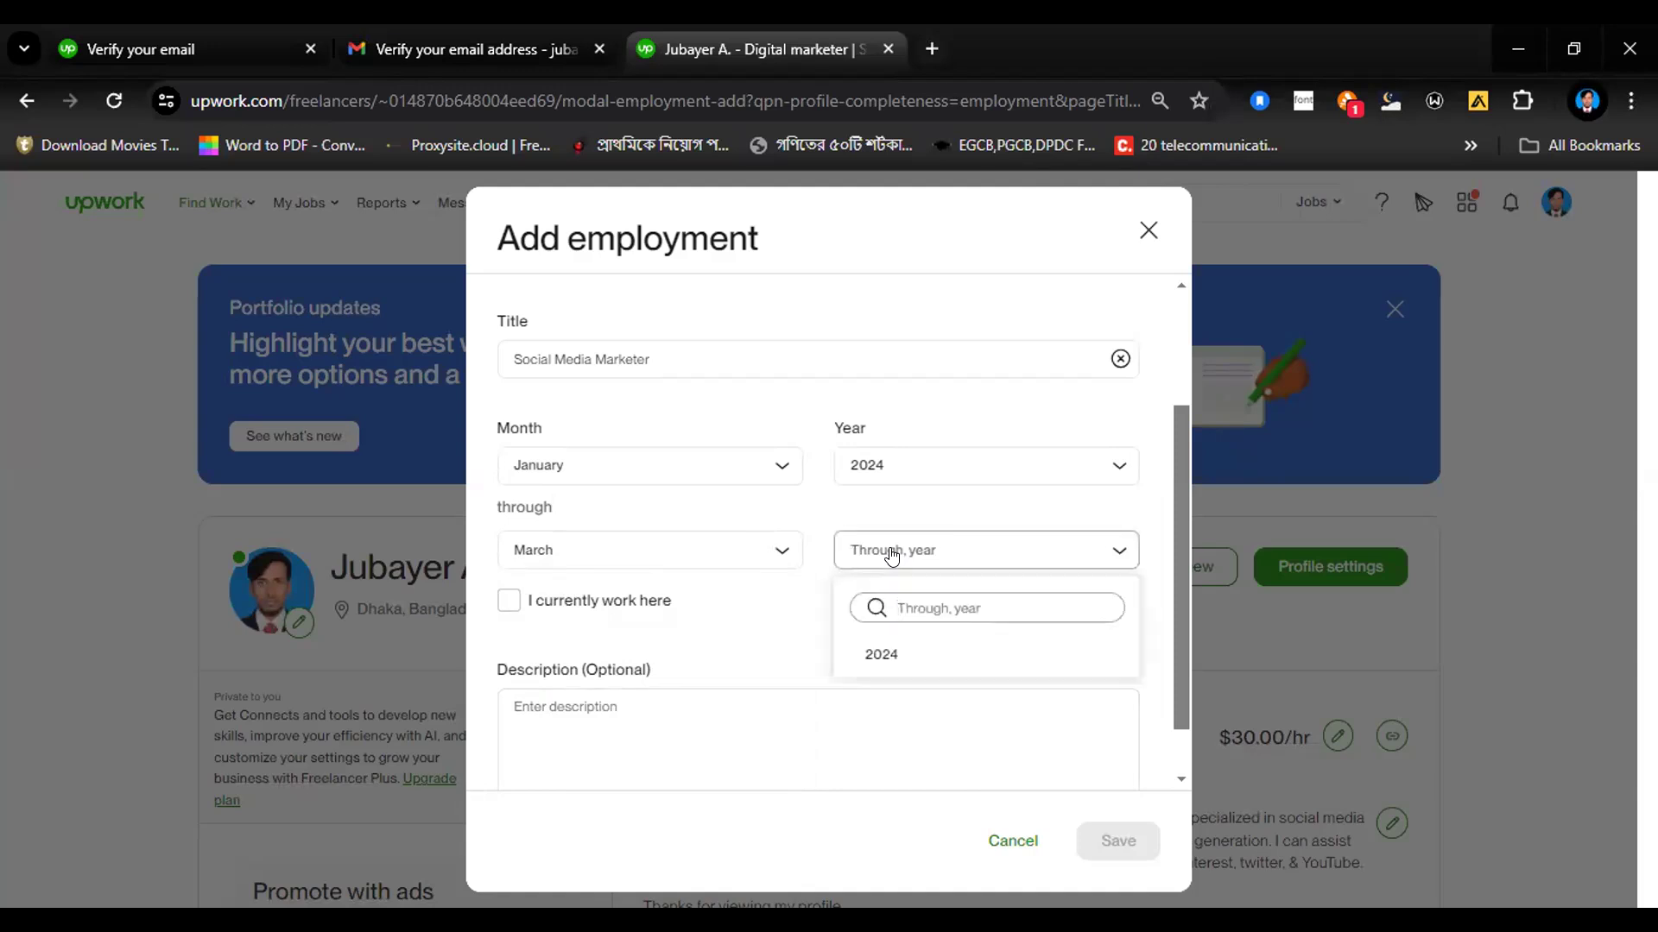
click(881, 657)
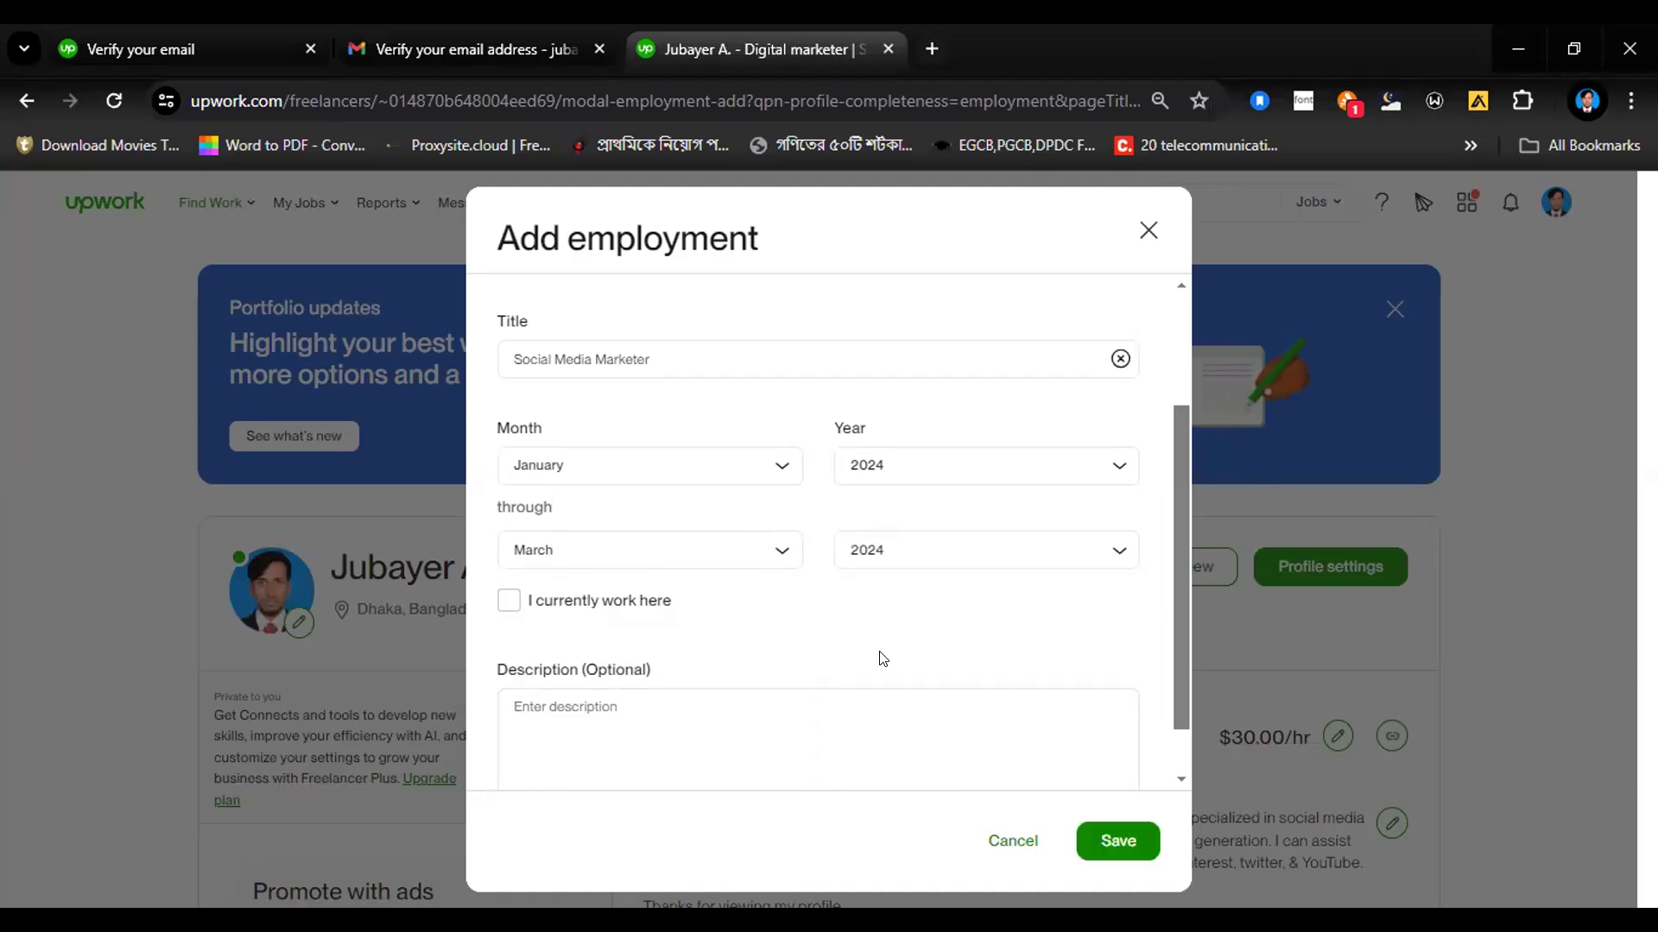
click(1097, 840)
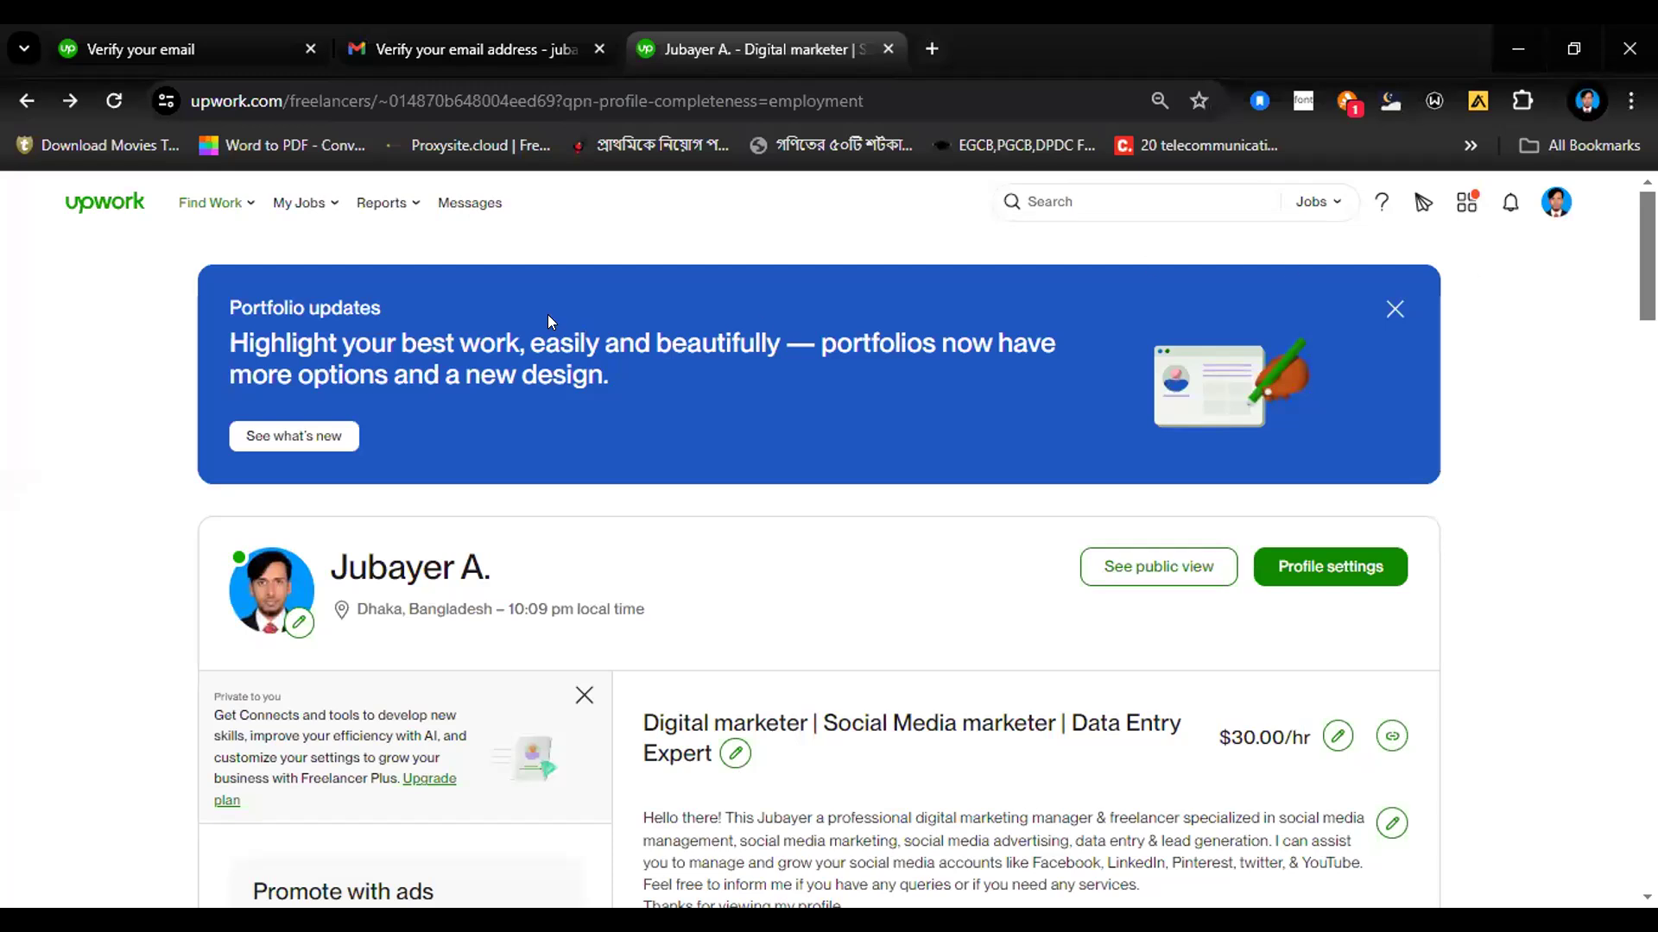
Step: Dismiss the portfolio updates and Credly banners above the profile and look over its sections
click(1393, 310)
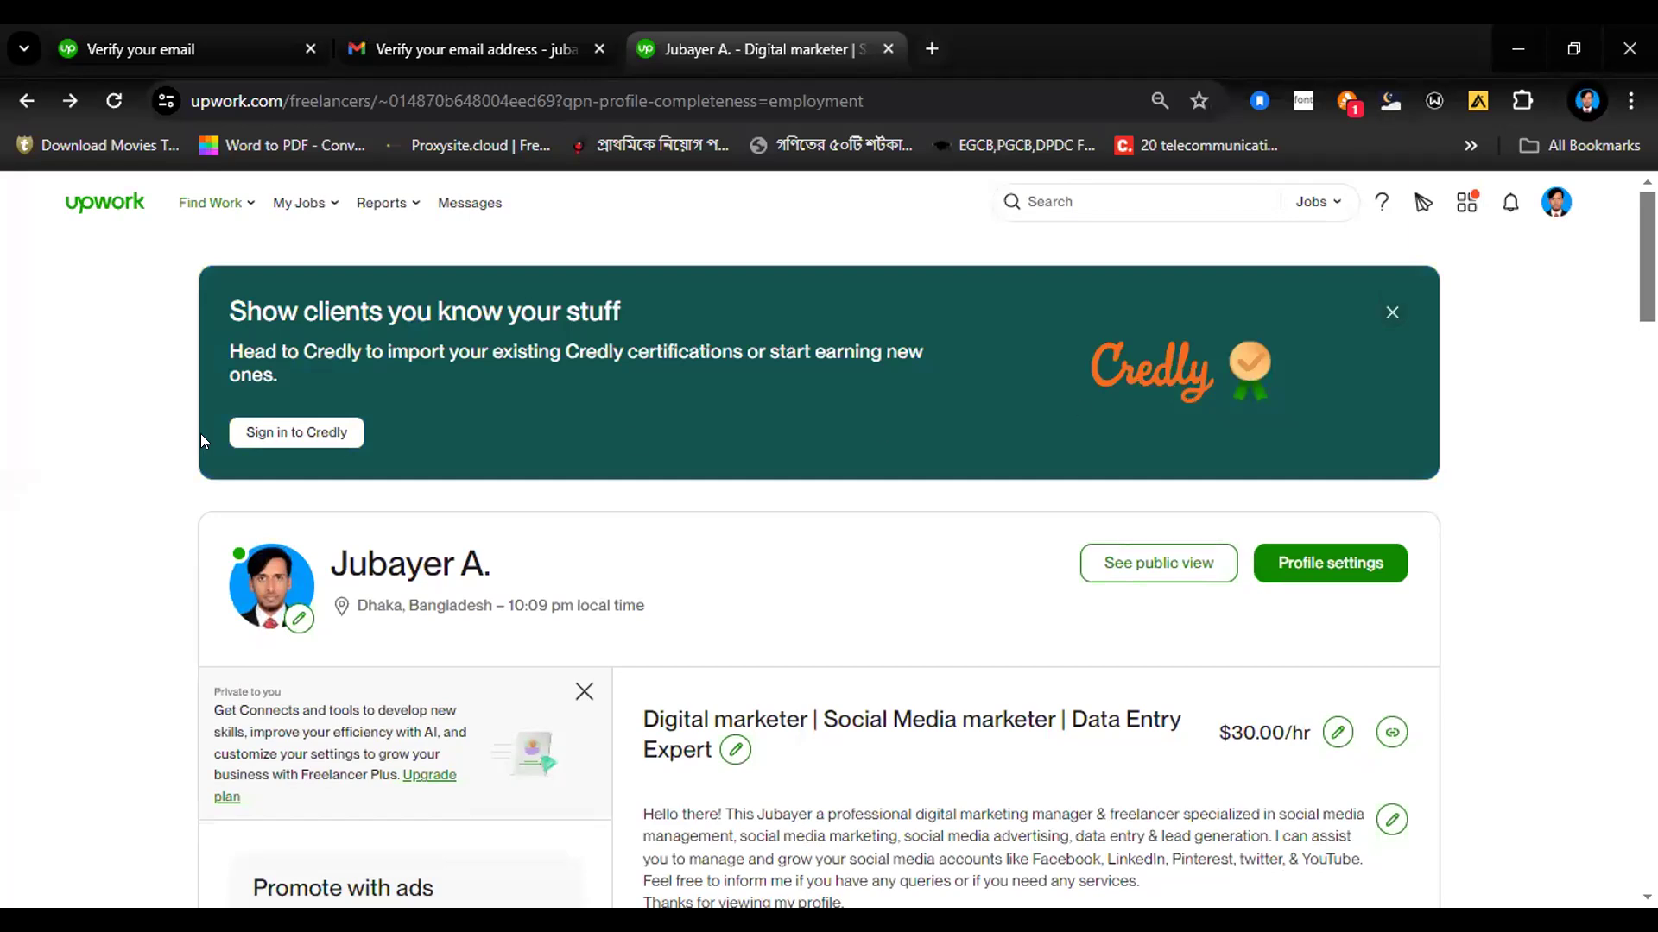
click(1392, 311)
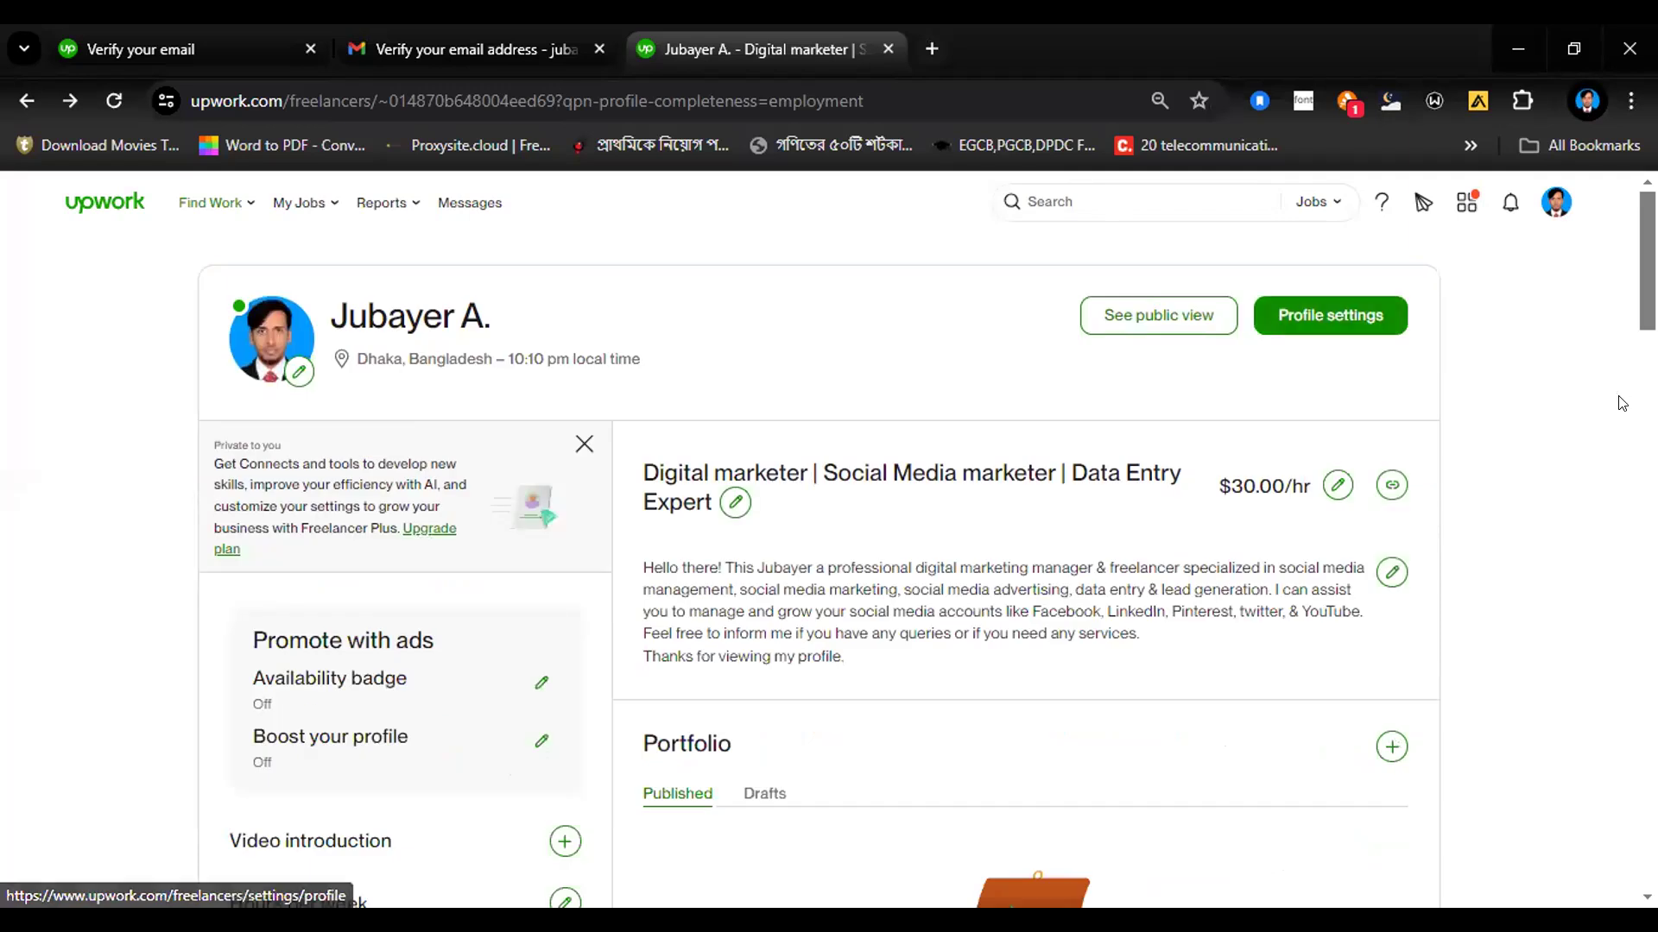
scroll(1329, 315, down, 7)
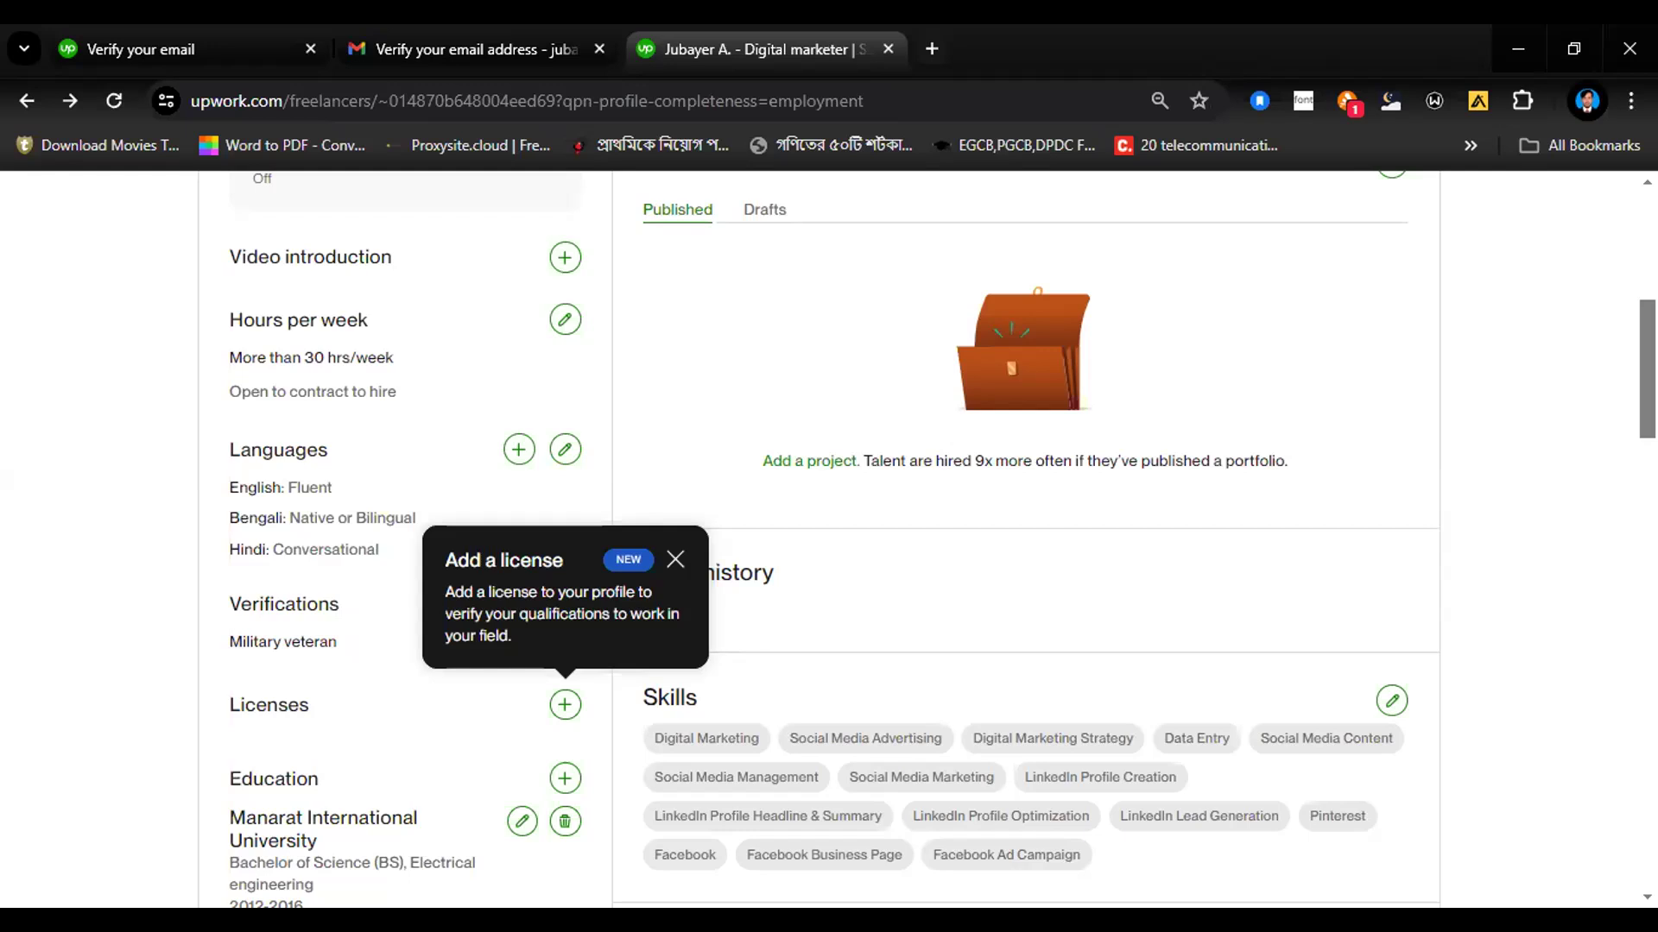
scroll(1517, 307, up, 7)
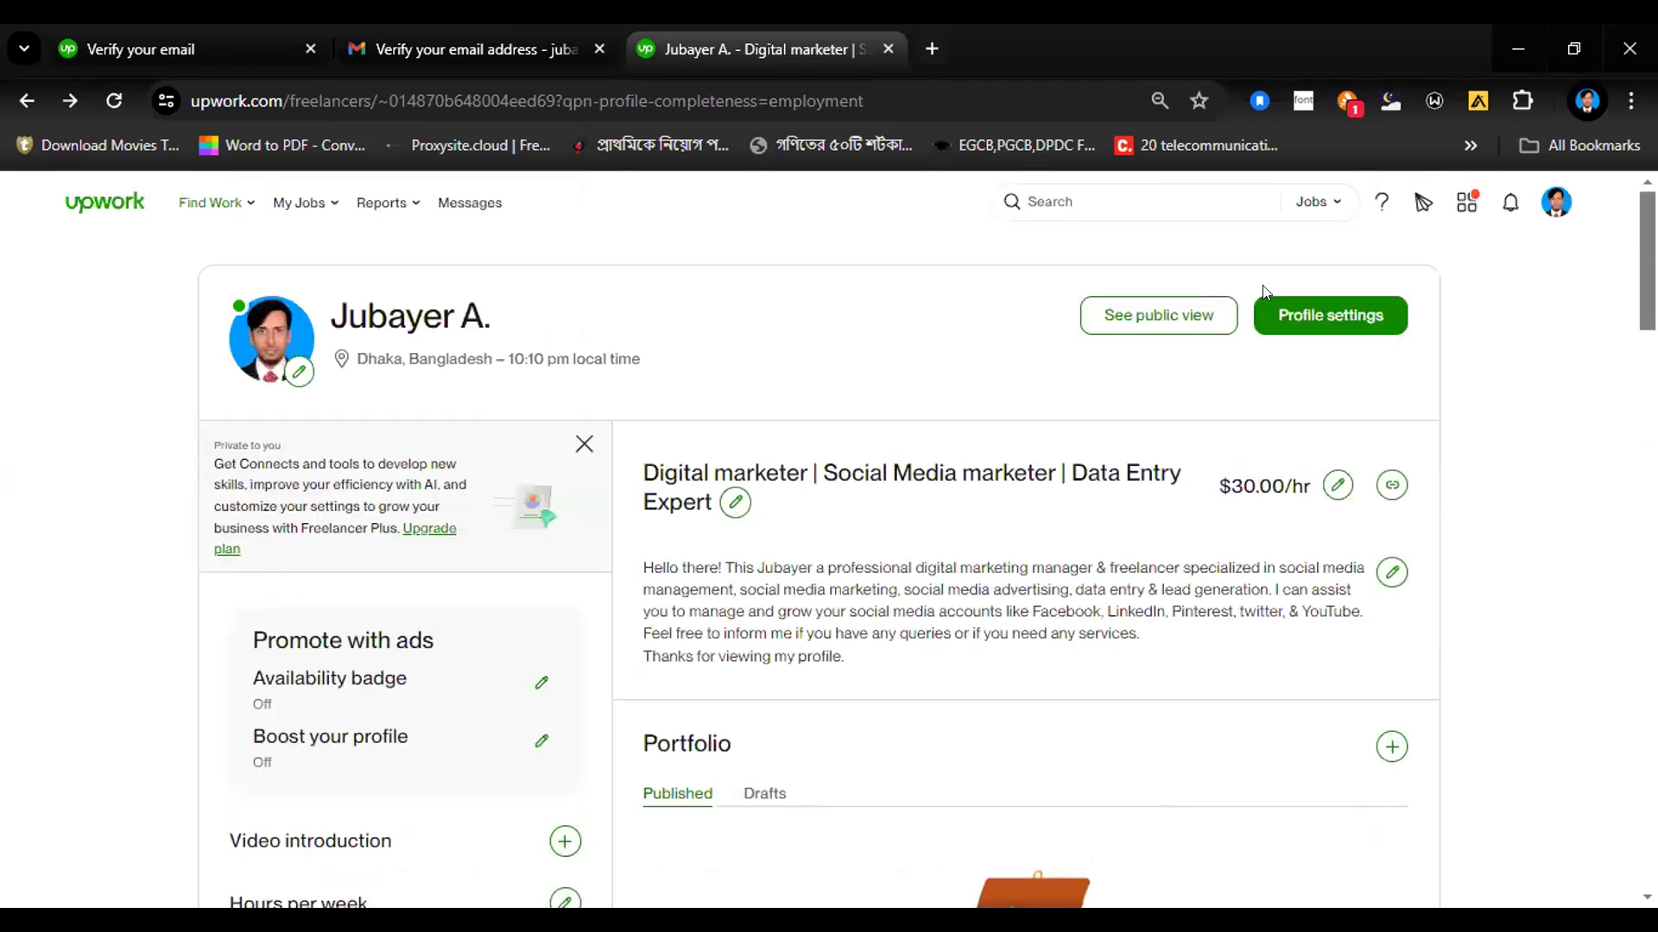
Step: View the profile as the public sees it, dismiss the sharing tip, and review the bio, skills, education and employment history
click(1141, 321)
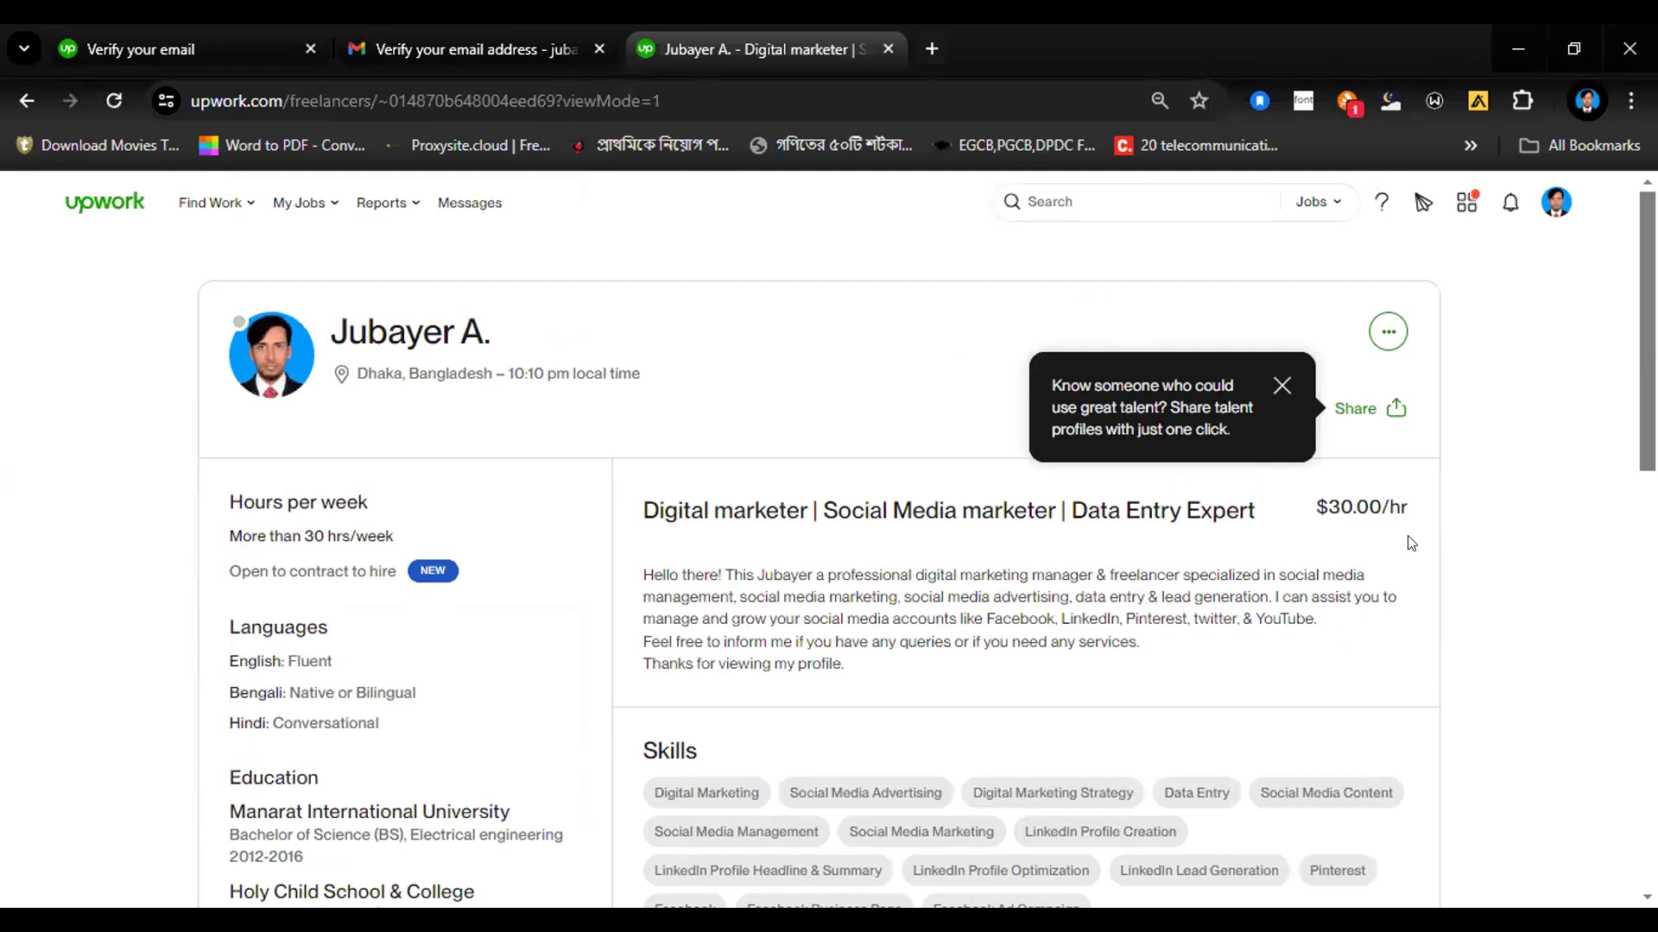
click(1282, 385)
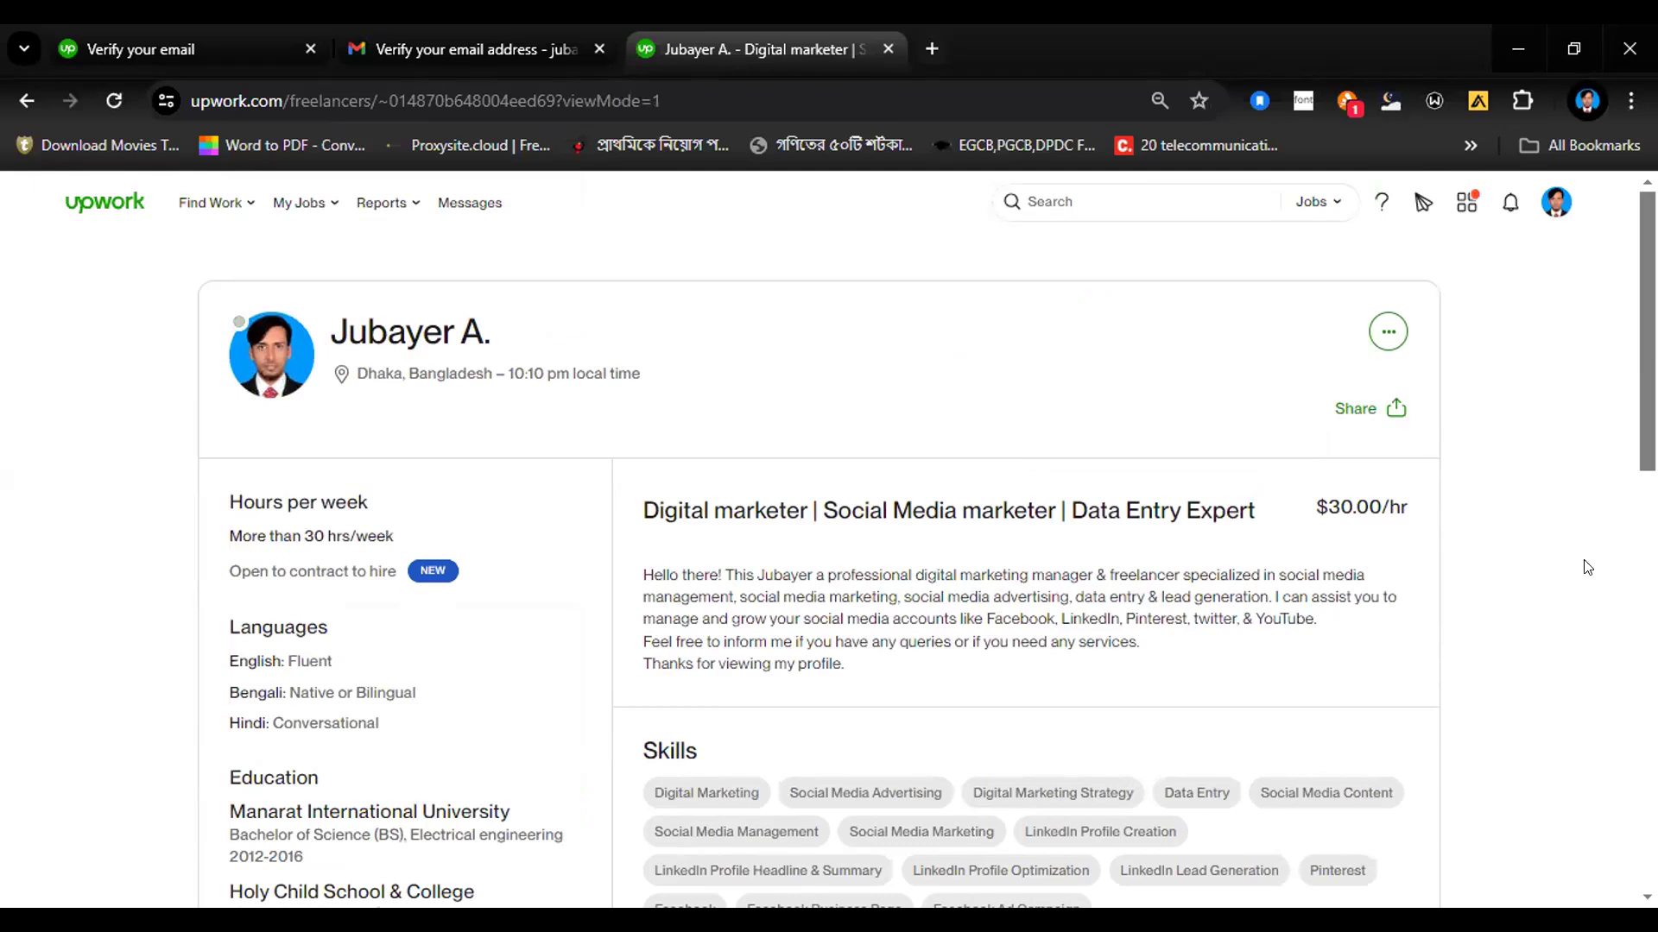
scroll(1593, 553, down, 7)
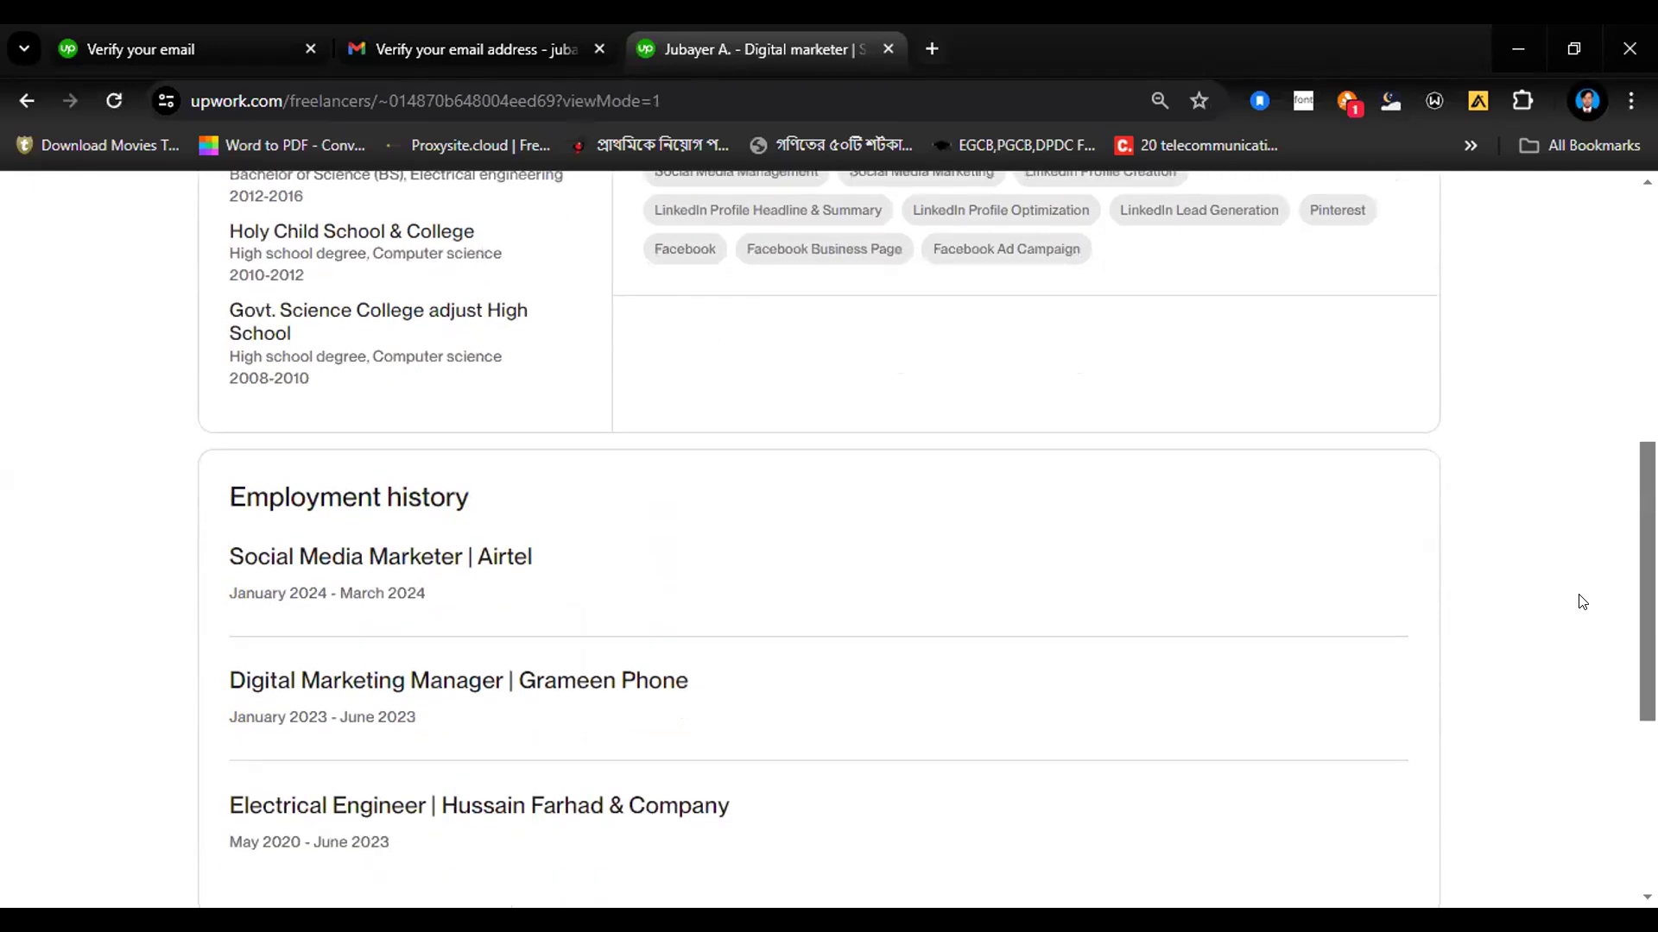
scroll(1577, 643, down, 2)
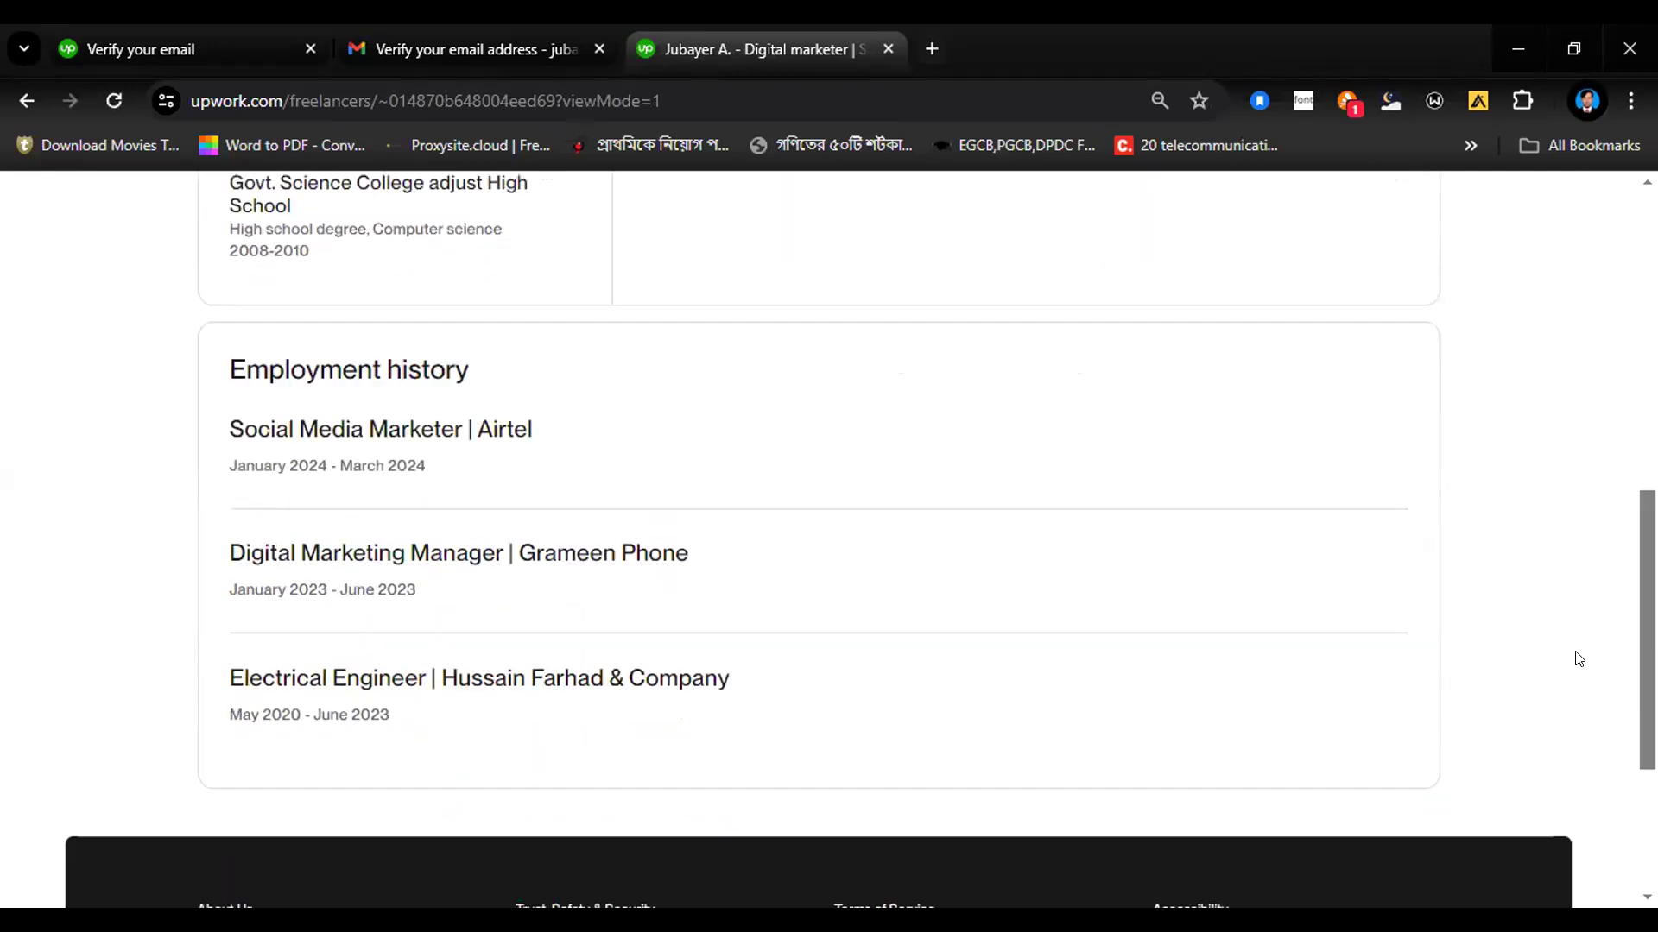
scroll(1578, 659, up, 4)
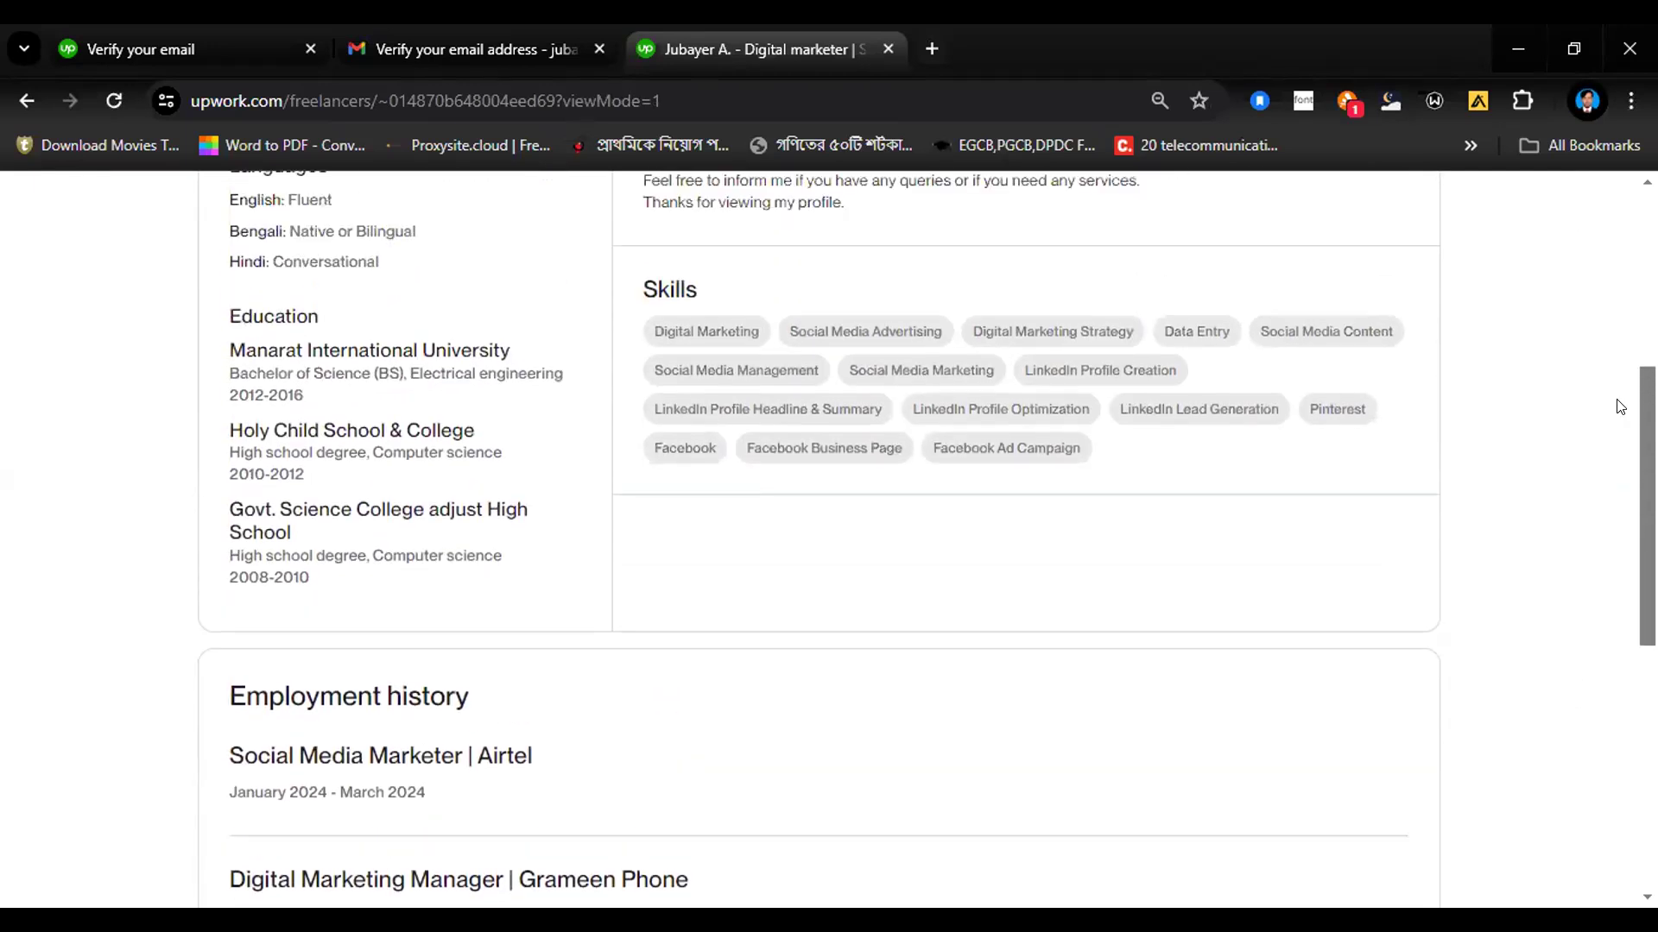
scroll(1623, 344, up, 5)
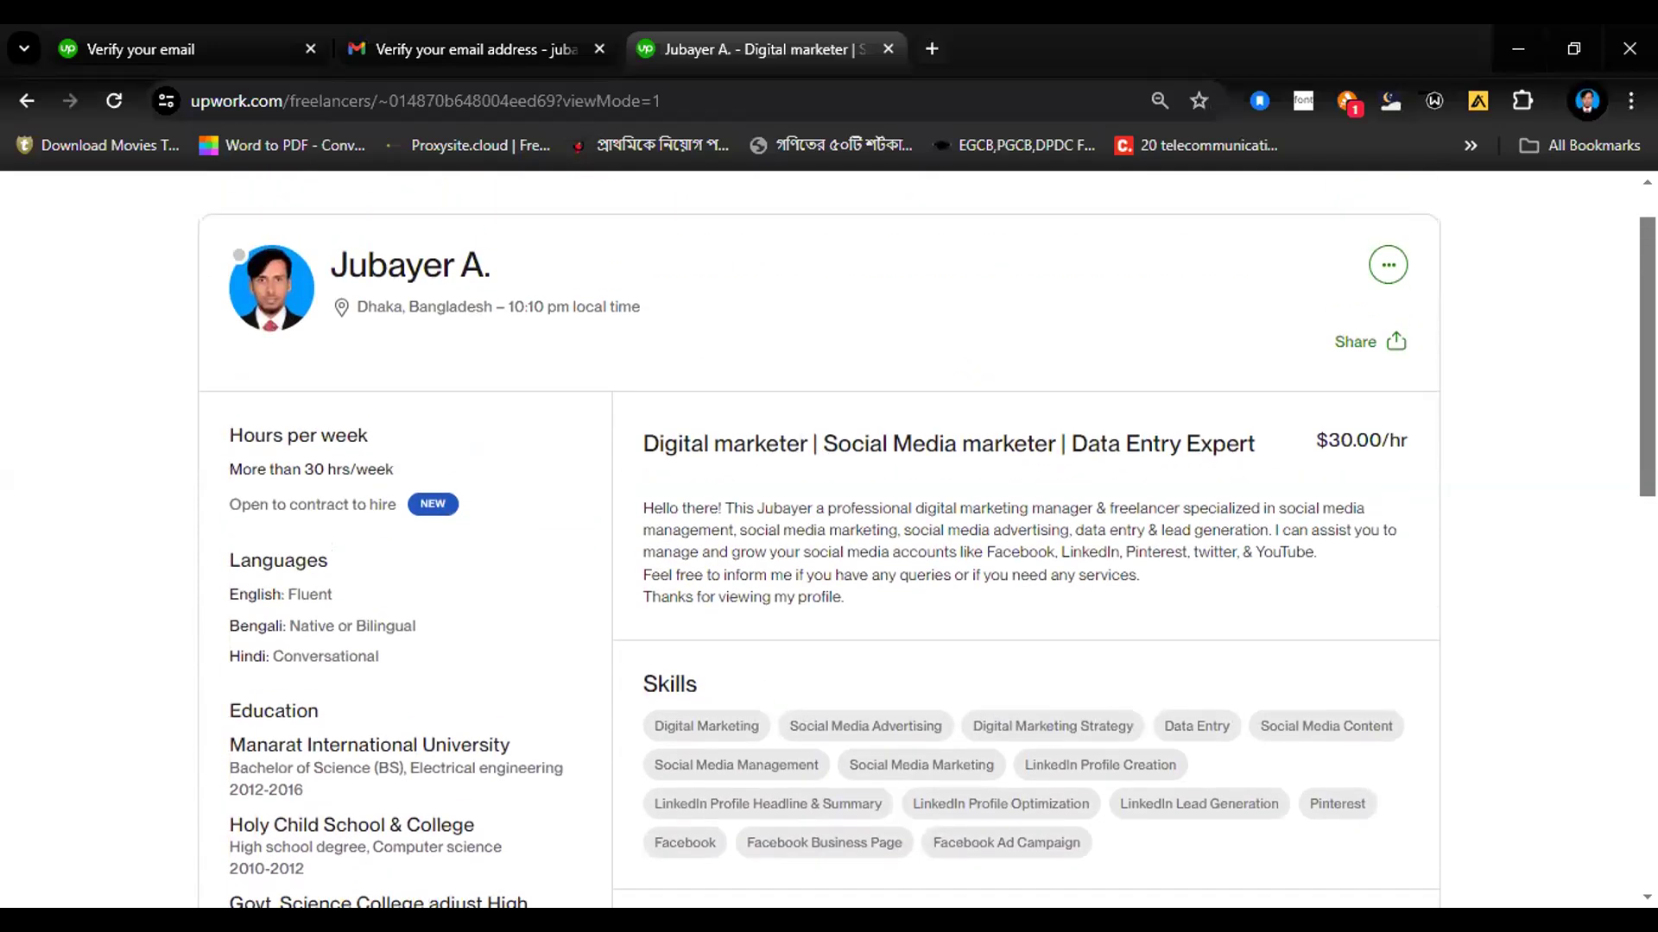
scroll(925, 561, up, 1)
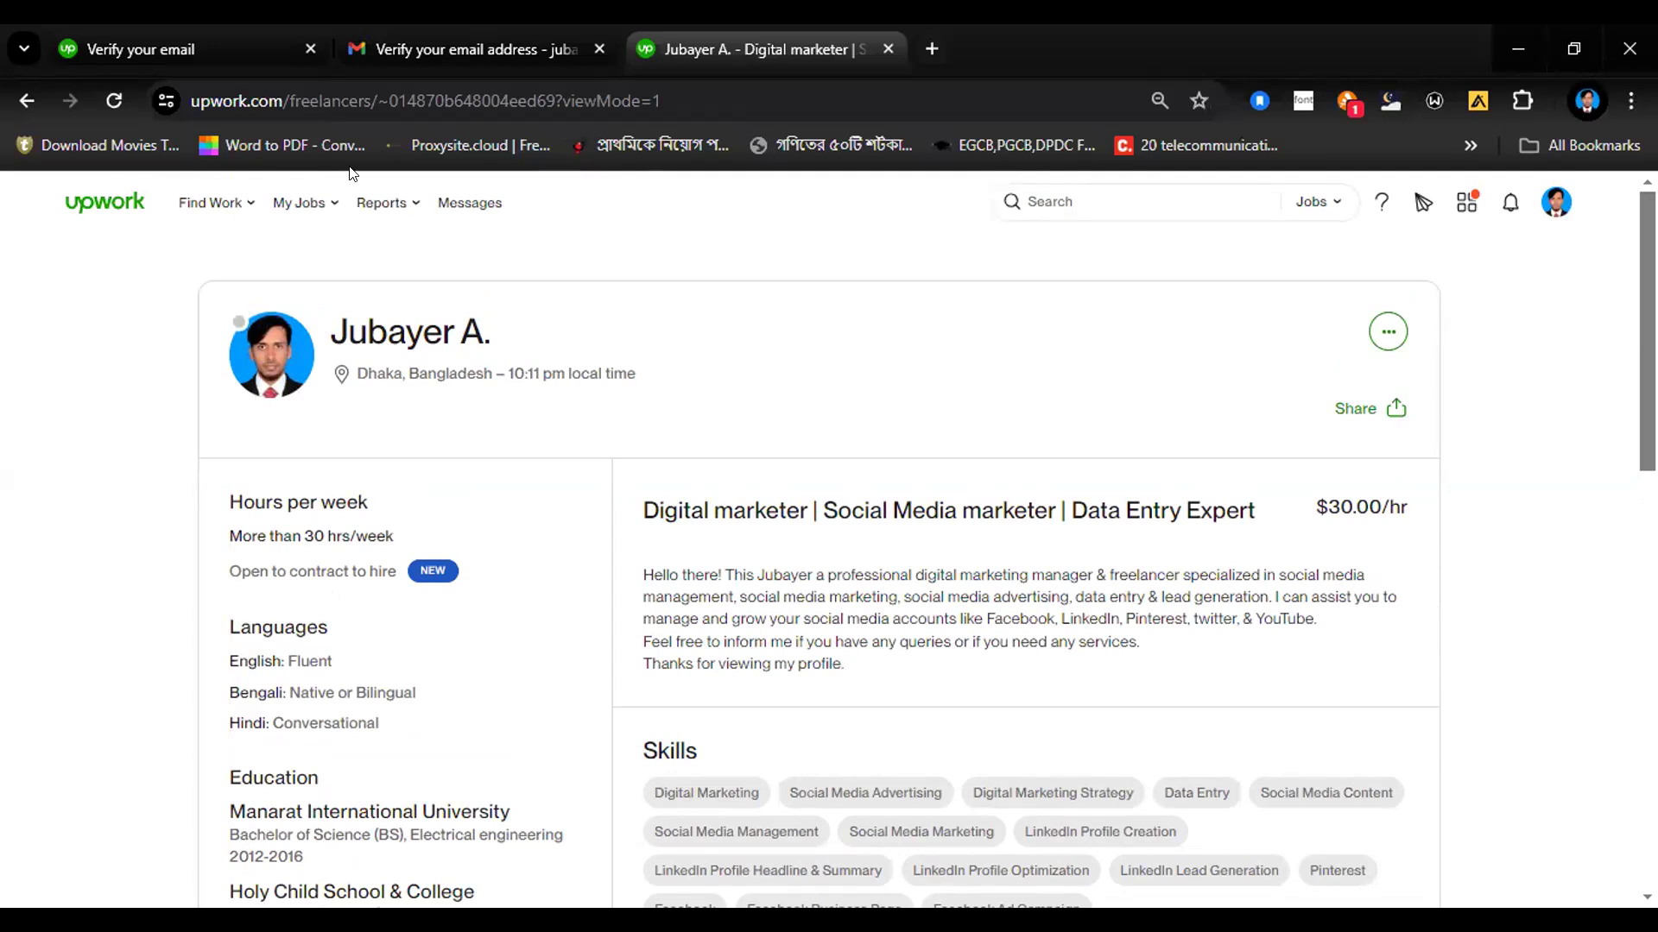
Step: Return to the best-matching jobs page and check the available Connects
click(206, 206)
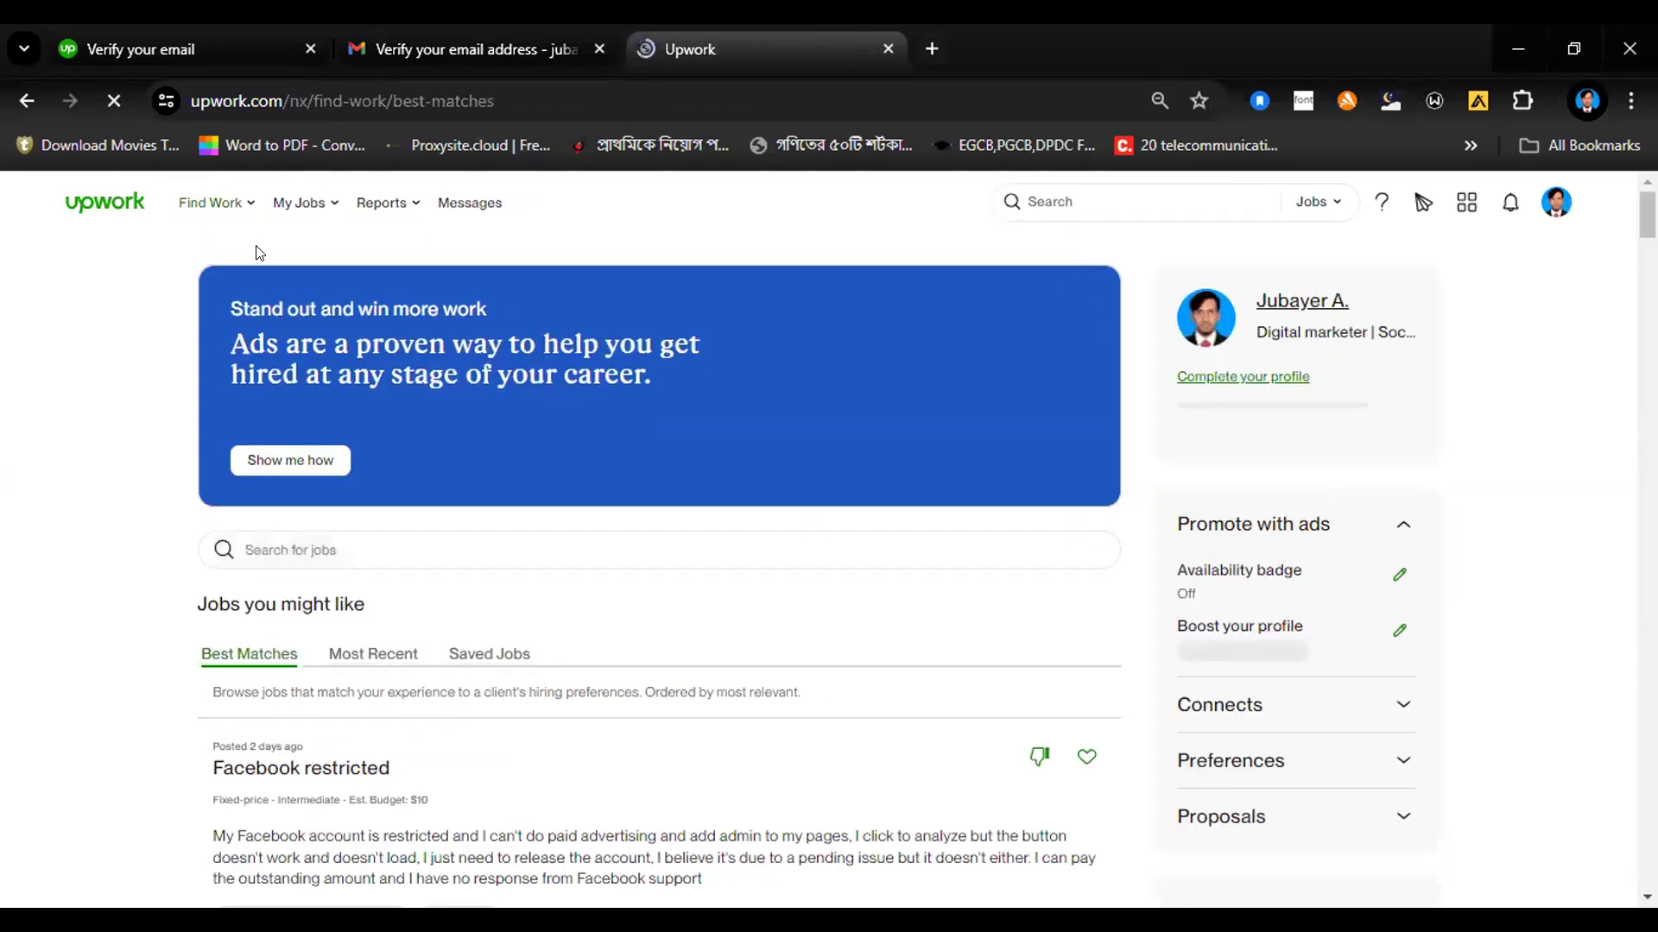
click(1404, 699)
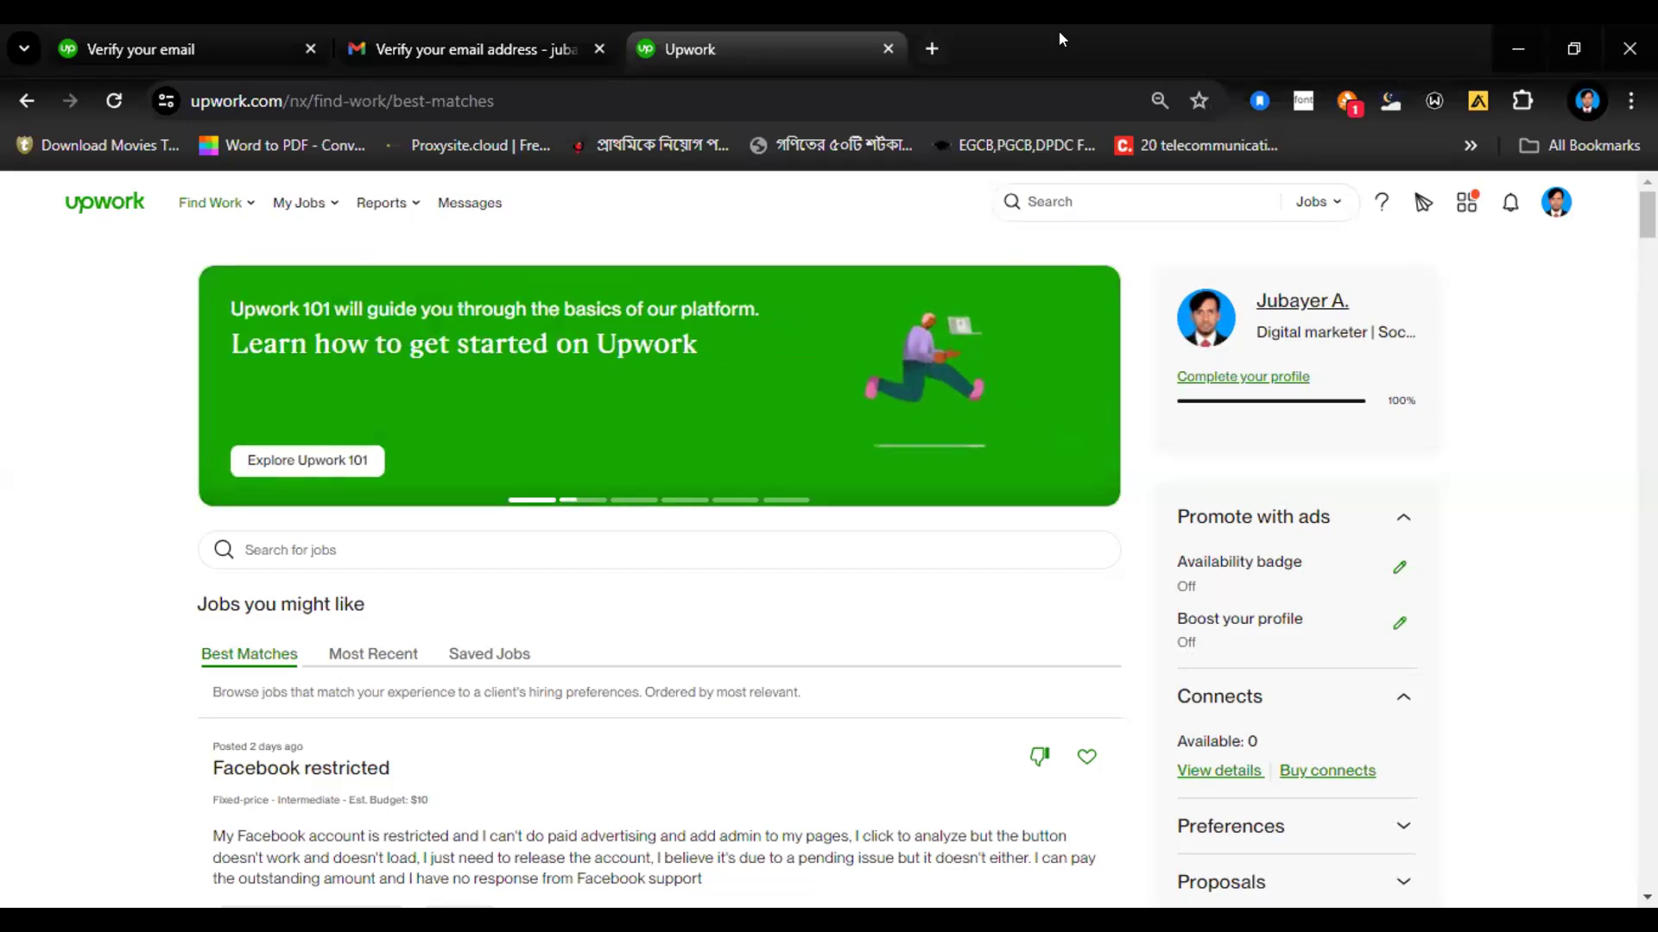
Step: Search projects for "electrical engineer" and browse the offered services and their prices
click(1312, 204)
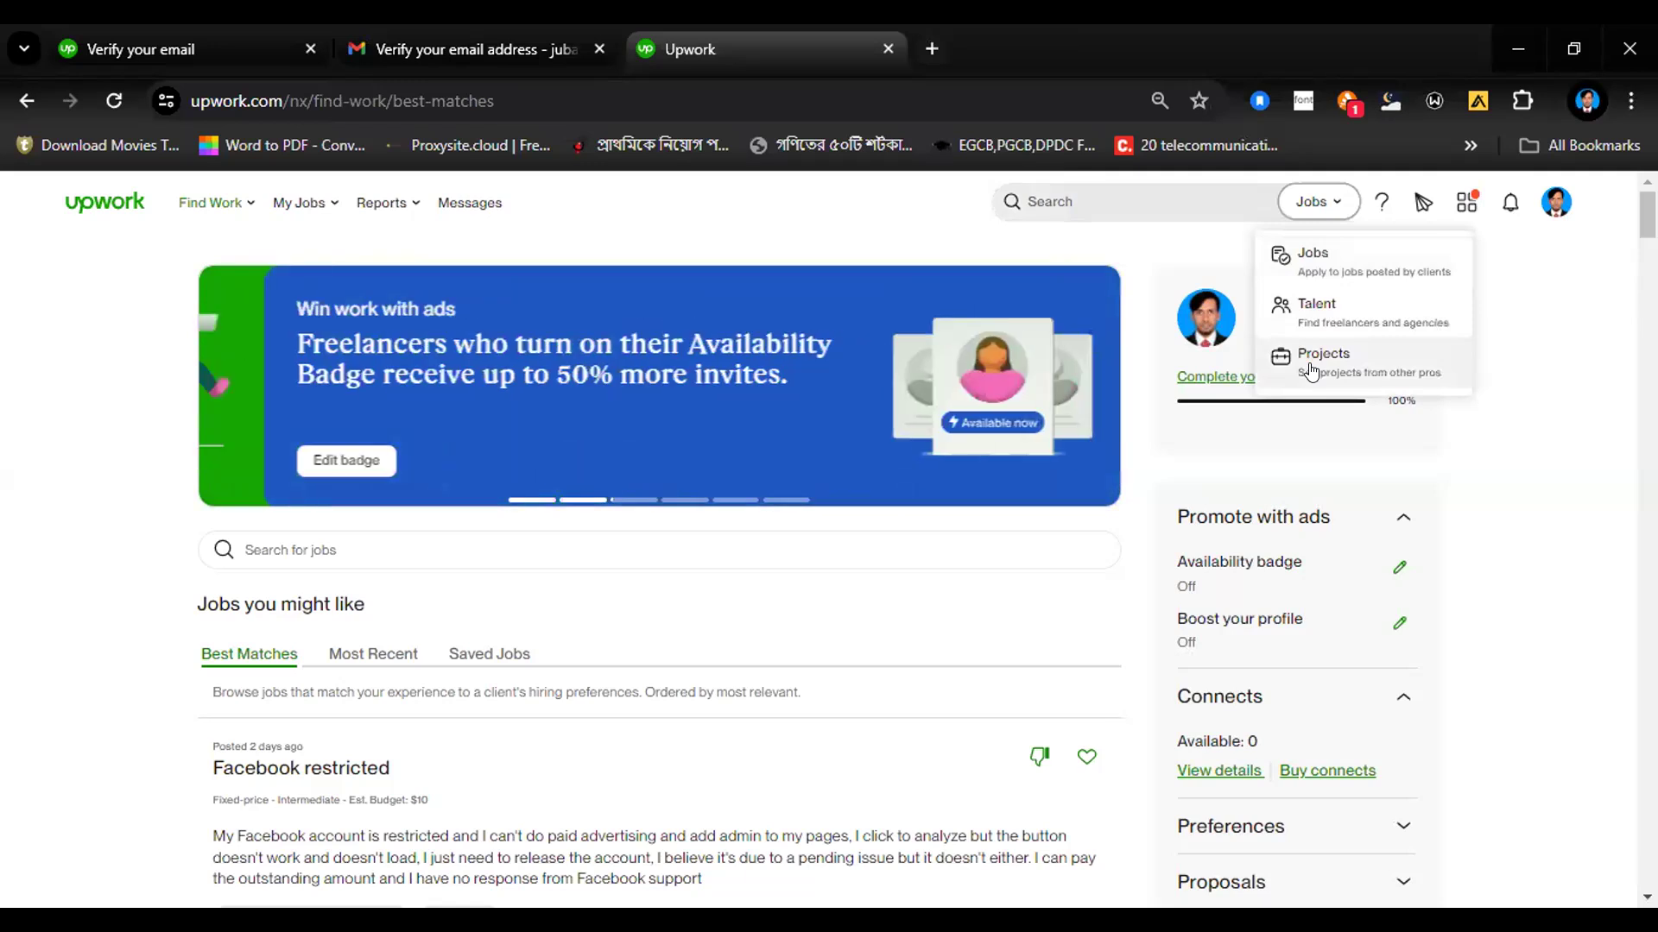
click(1310, 371)
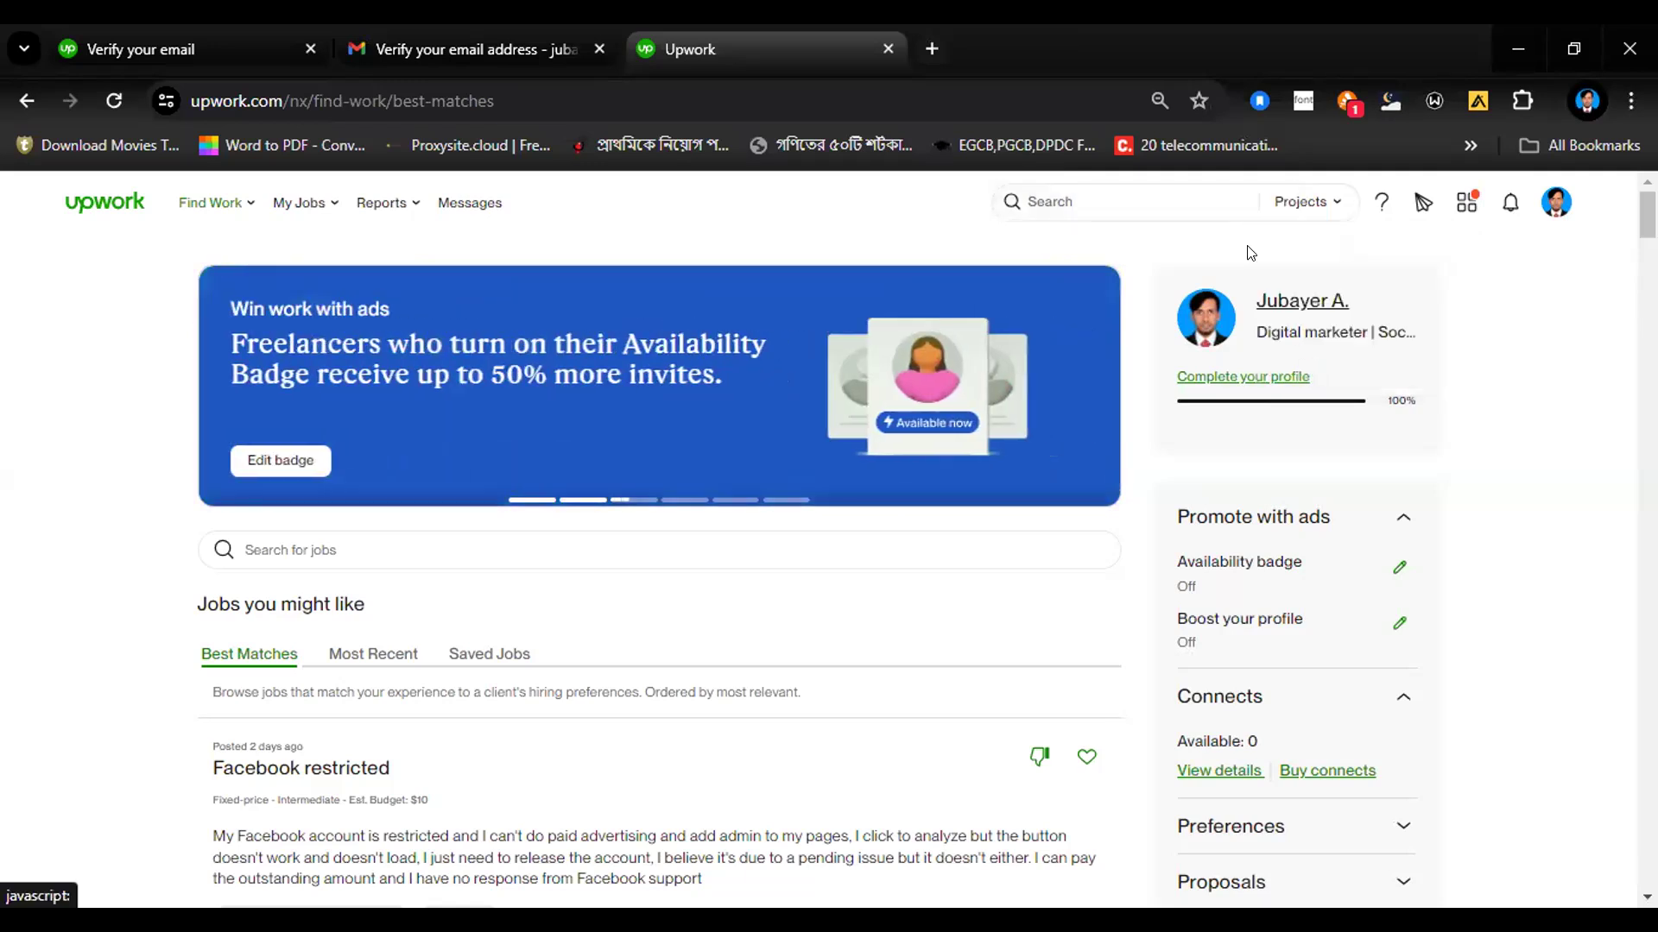
click(1107, 197)
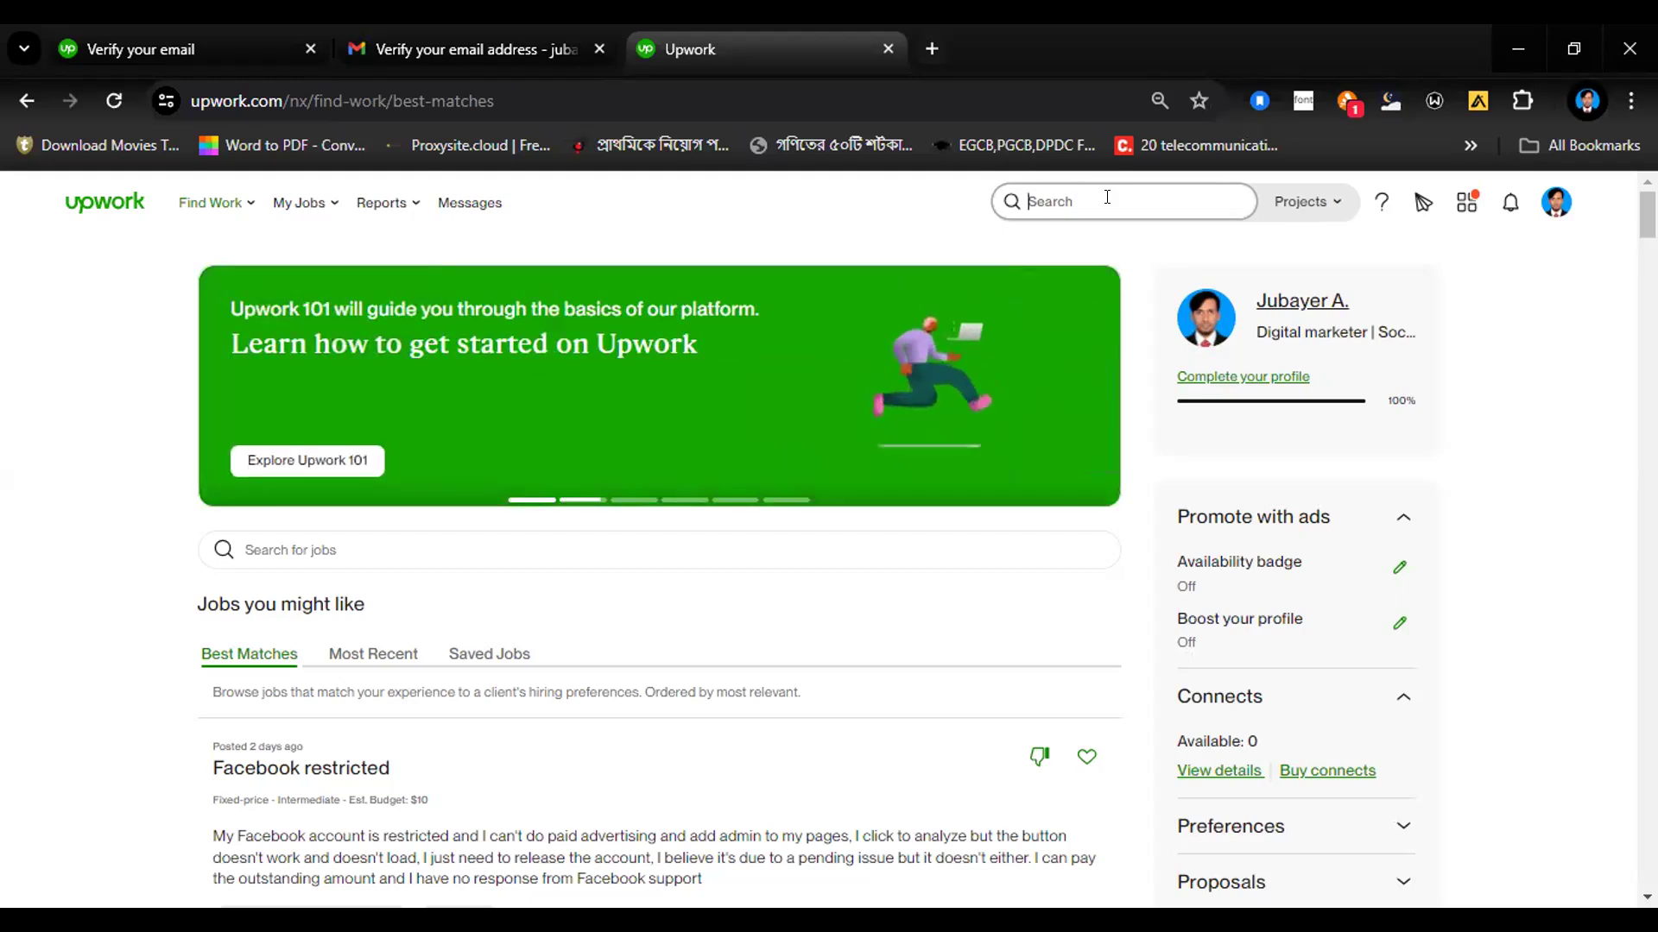
text(electrical)
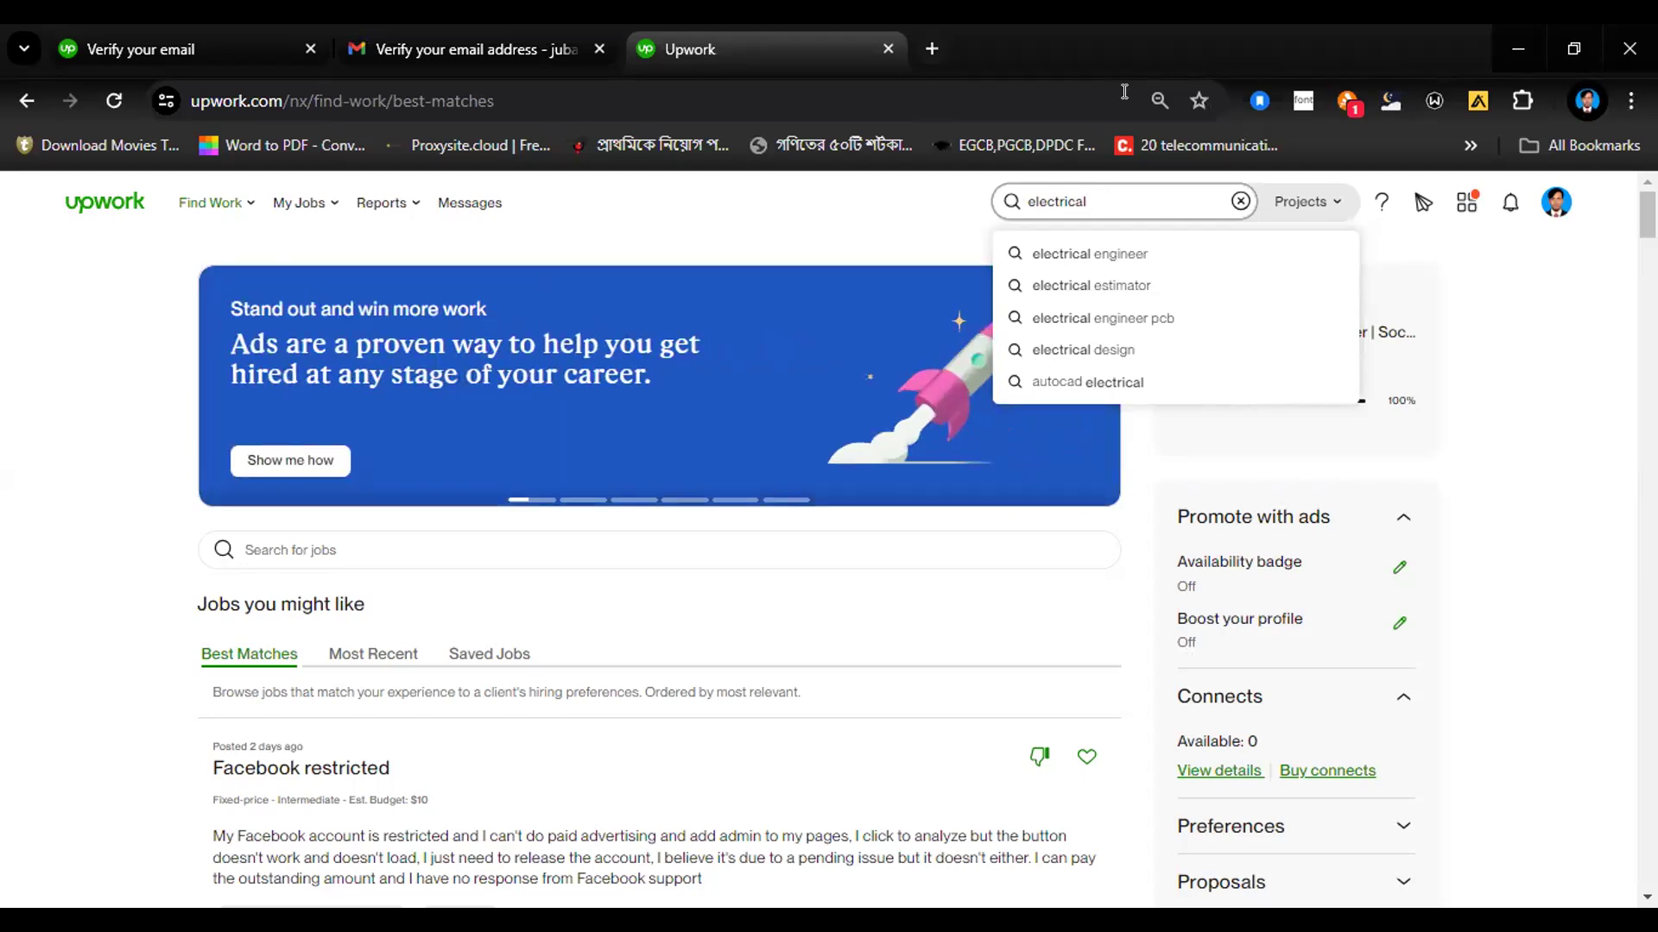
click(1053, 252)
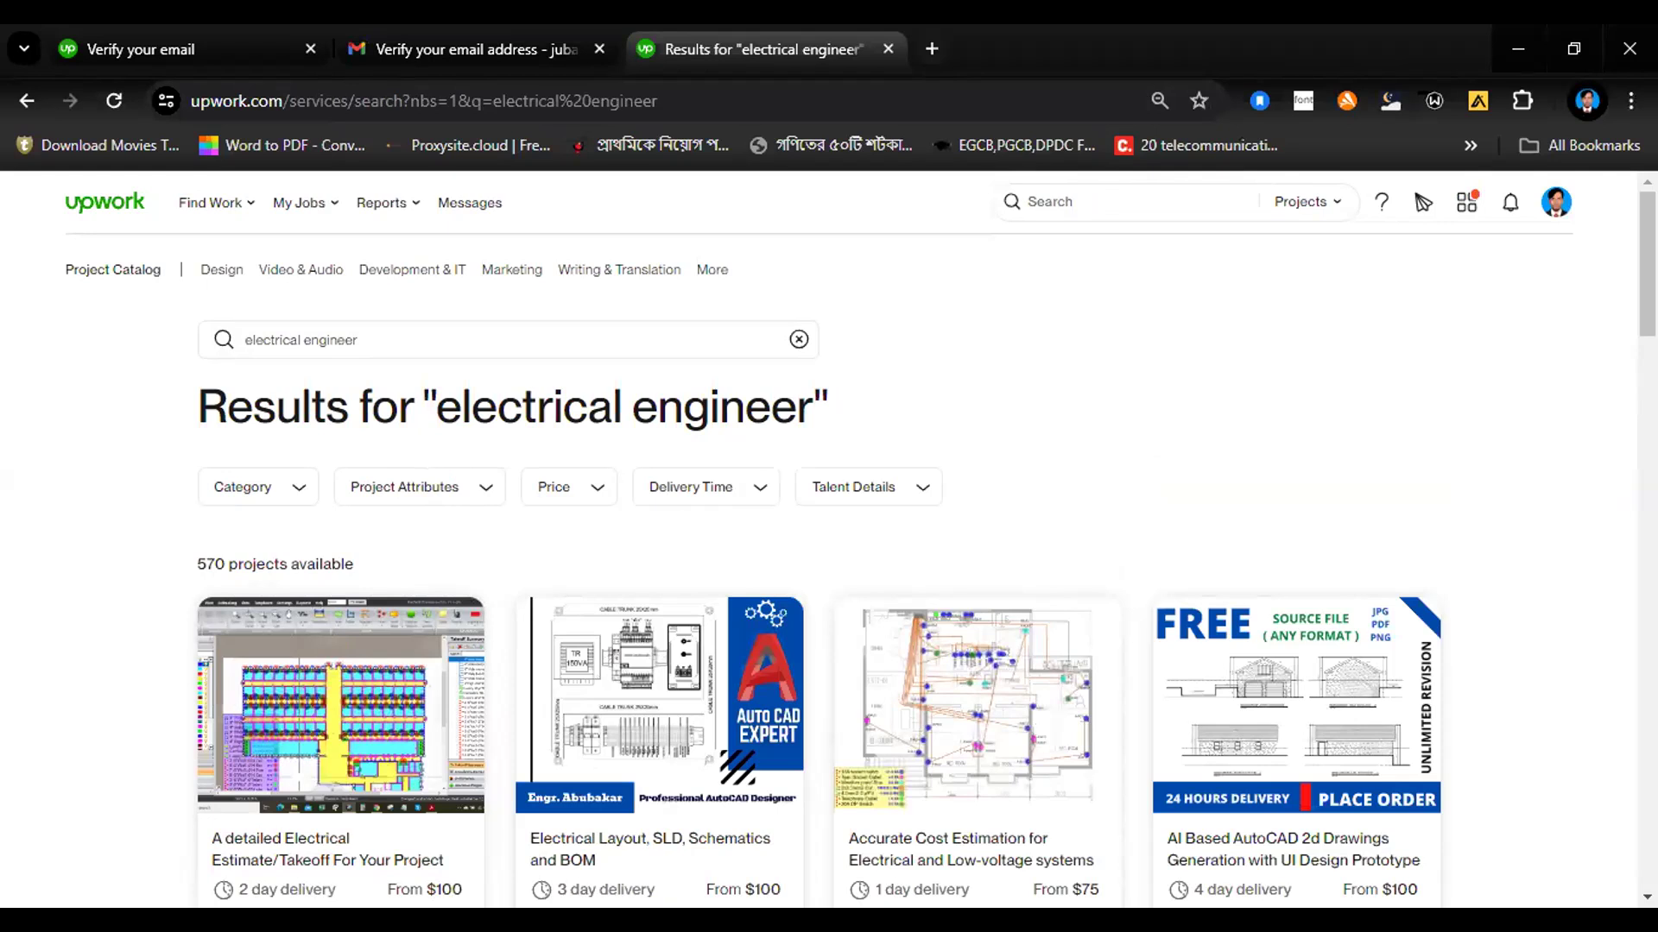
scroll(1647, 259, down, 1)
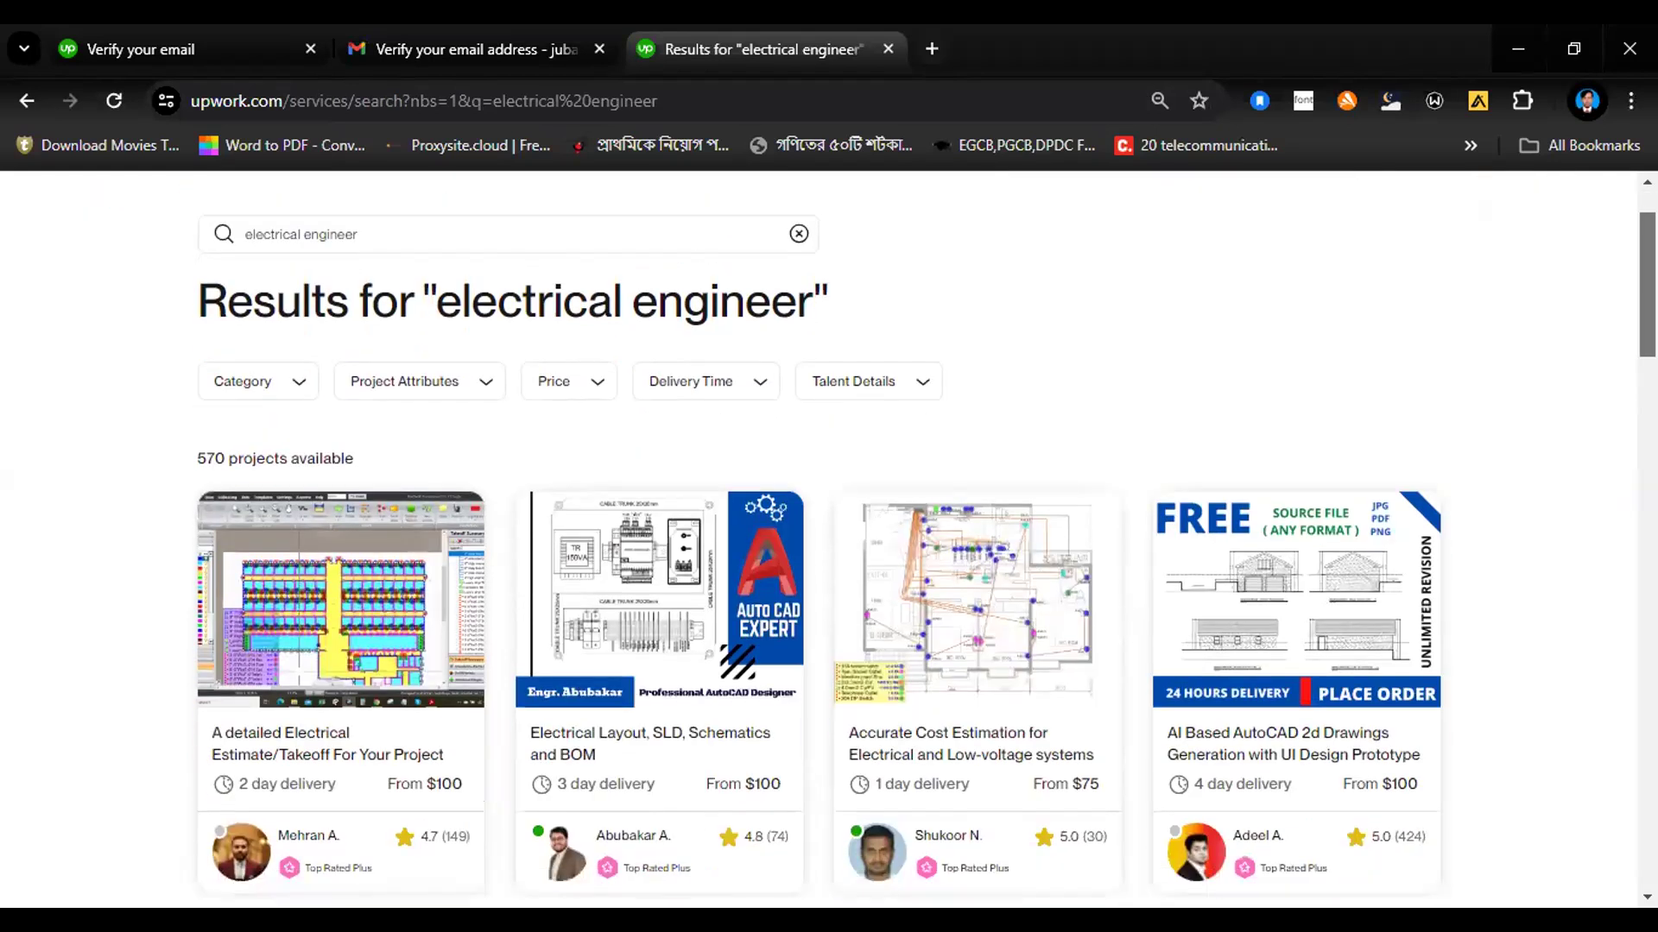
scroll(925, 549, down, 3)
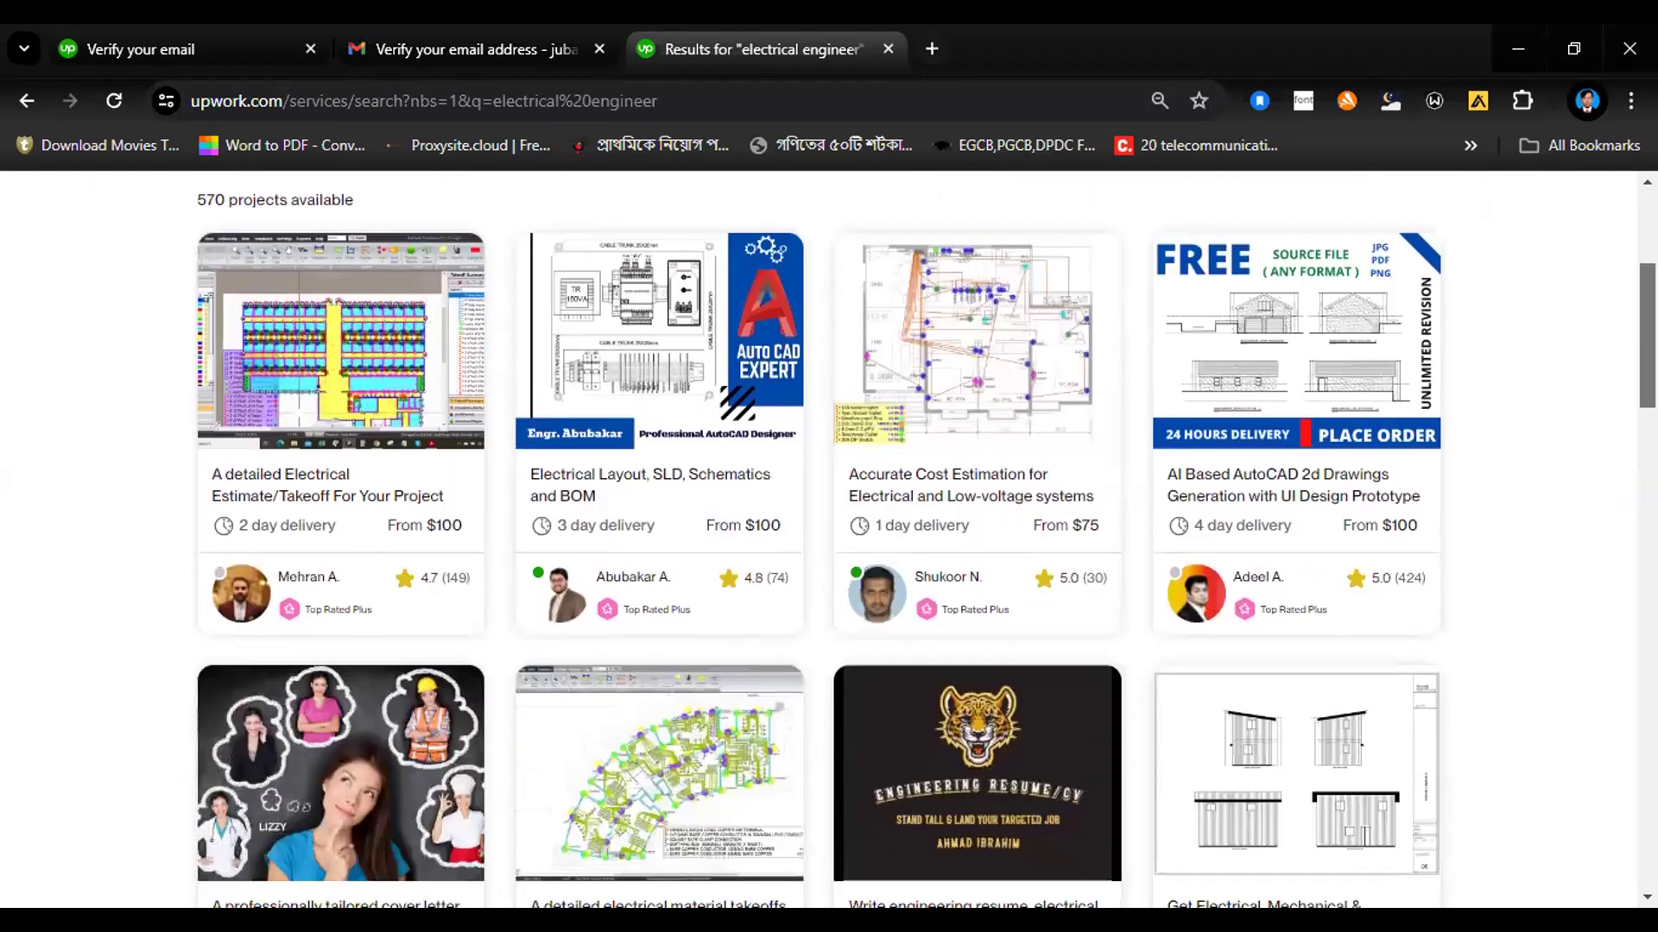
scroll(829, 535, down, 2)
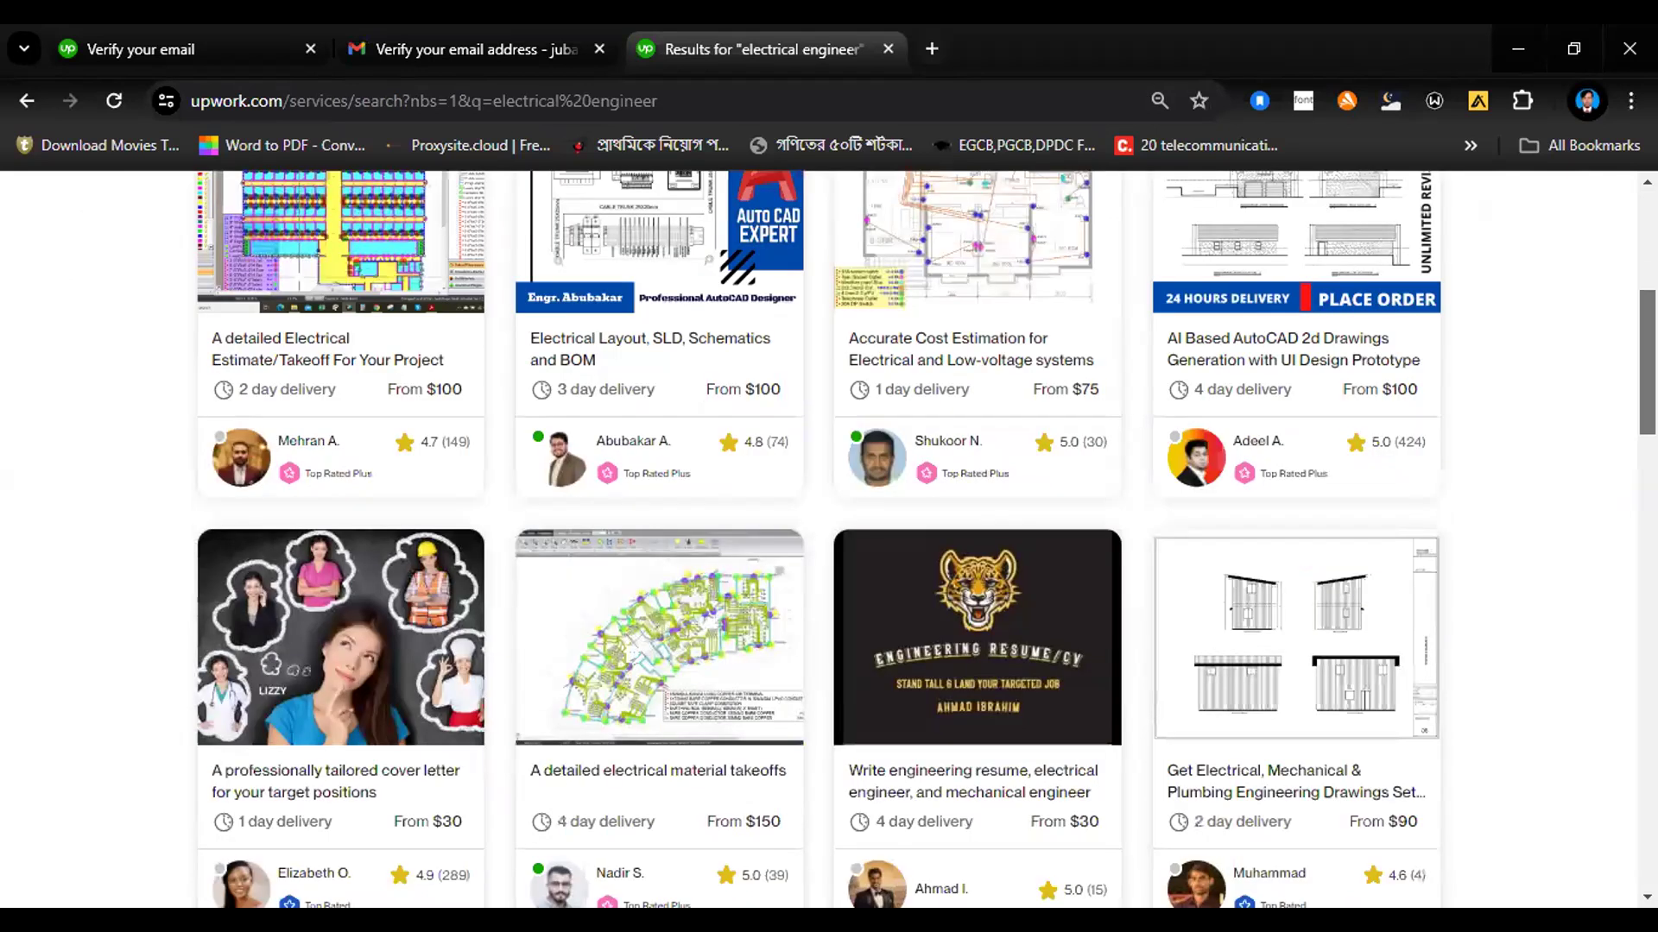
scroll(829, 535, down, 4)
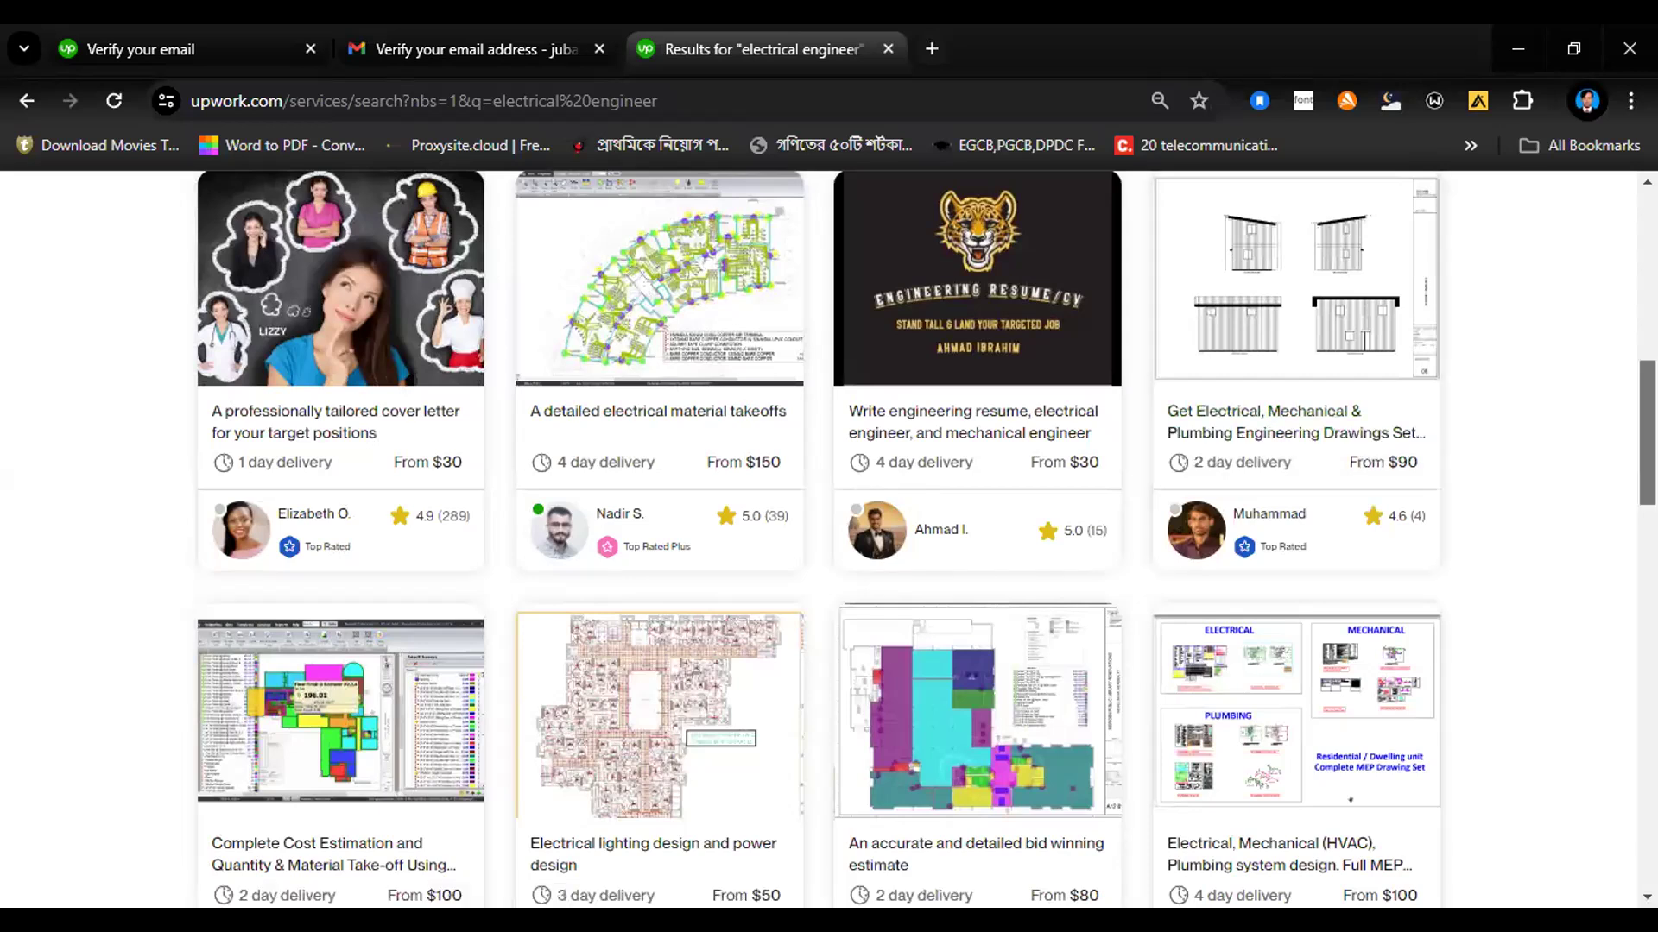
scroll(828, 536, up, 1)
scroll(829, 535, up, 8)
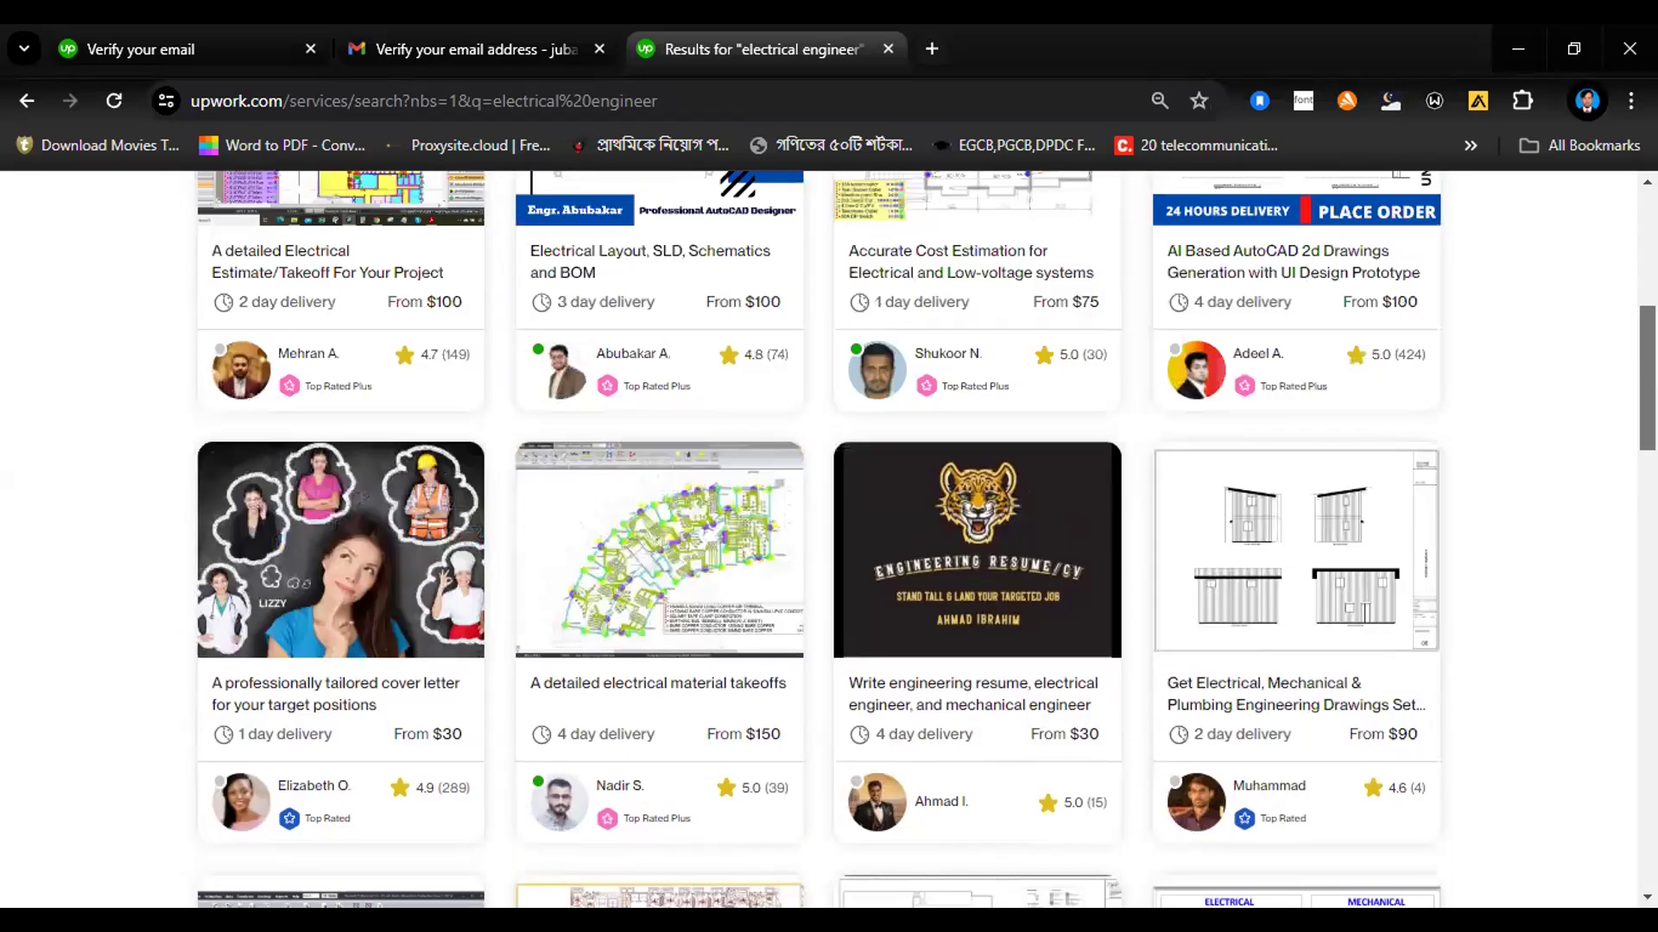